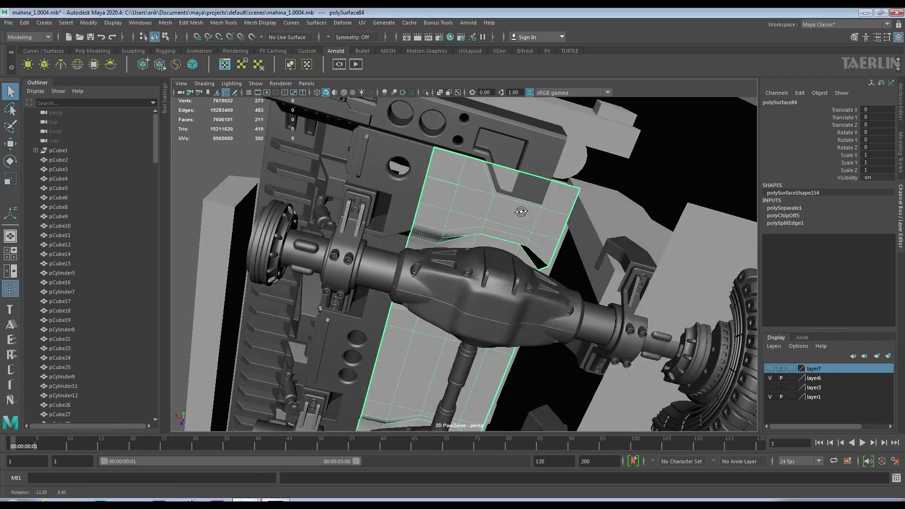
Extrude the panel faces above the axle with a thickness of -1.07
key("F10")
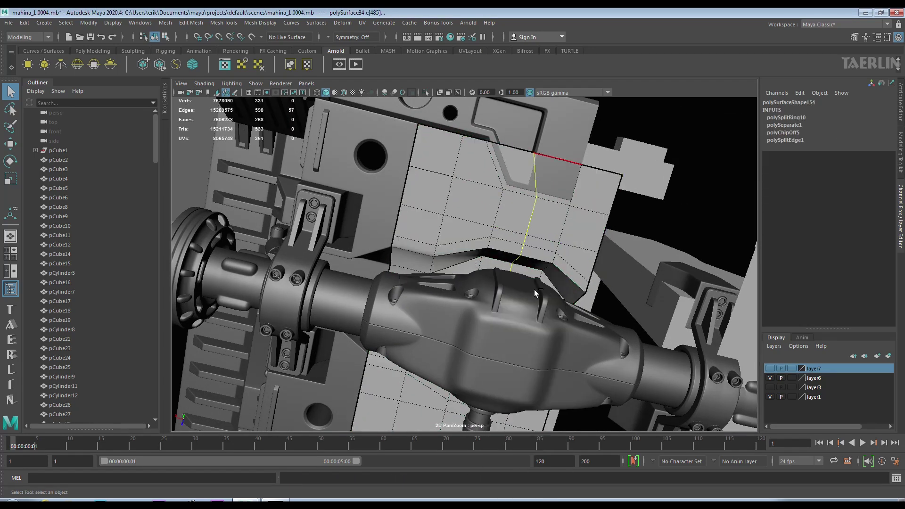
left_click_drag(536, 293, 528, 256, "alt")
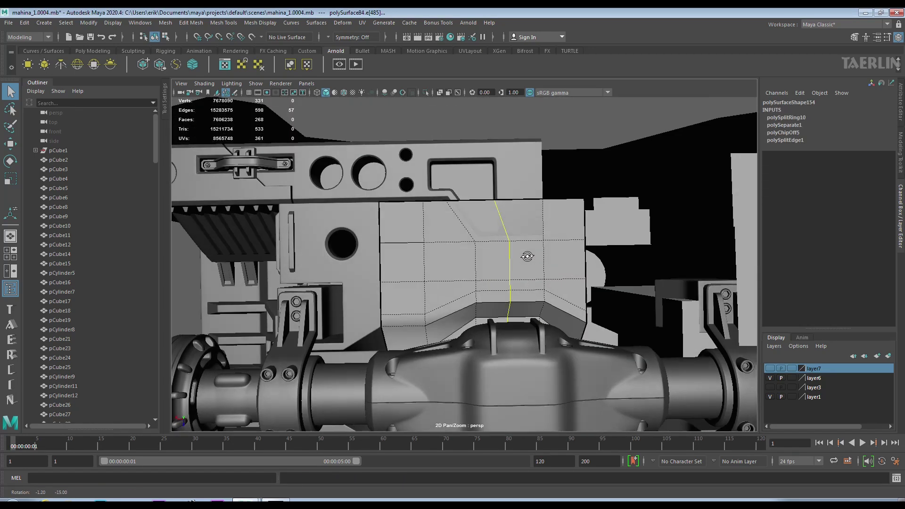
right_click_drag(528, 257, 460, 255, "alt")
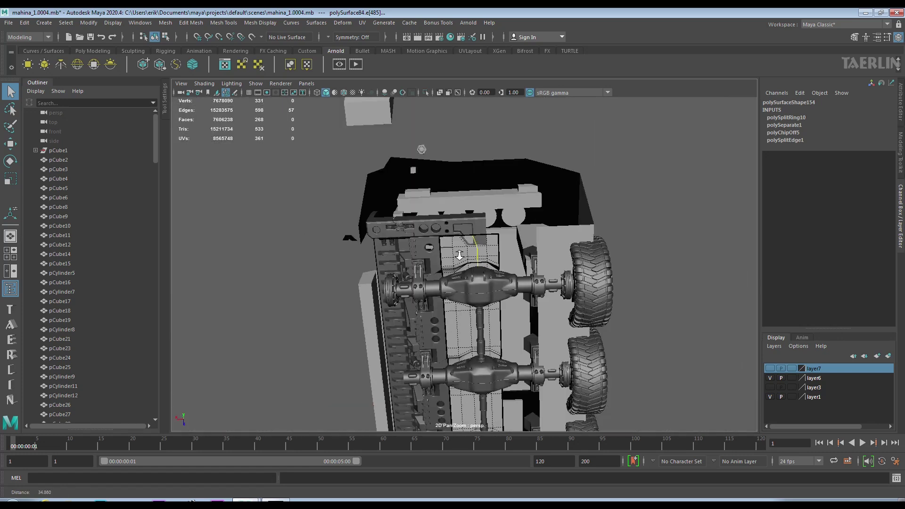
left_click_drag(460, 255, 557, 283, "alt")
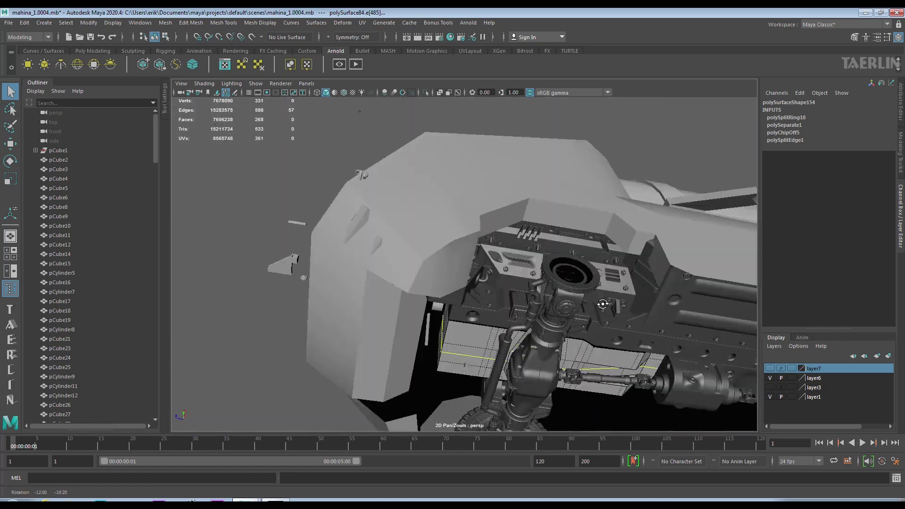
mouse_move(557, 283)
middle_mouse_down("alt")
mouse_move(570, 291)
mouse_move(518, 324)
middle_mouse_up("alt")
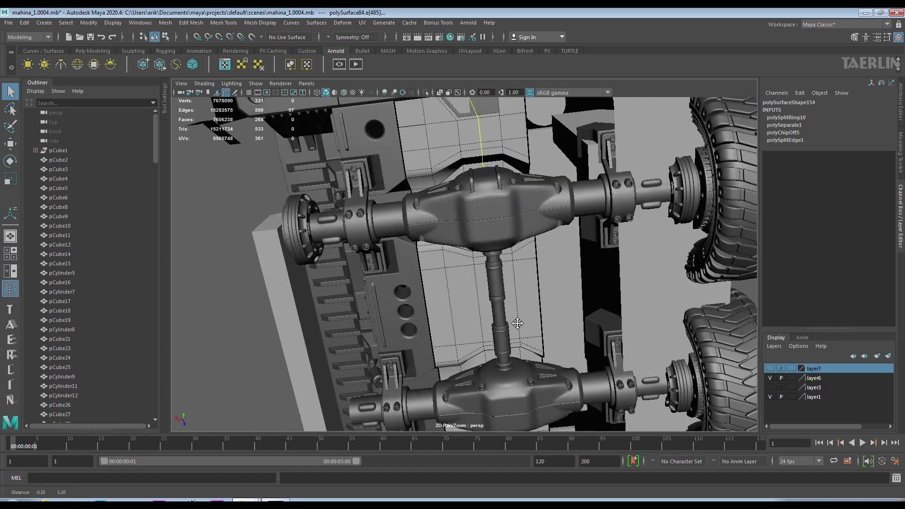
right_click_drag(518, 324, 505, 245)
left_click(423, 269, "shift")
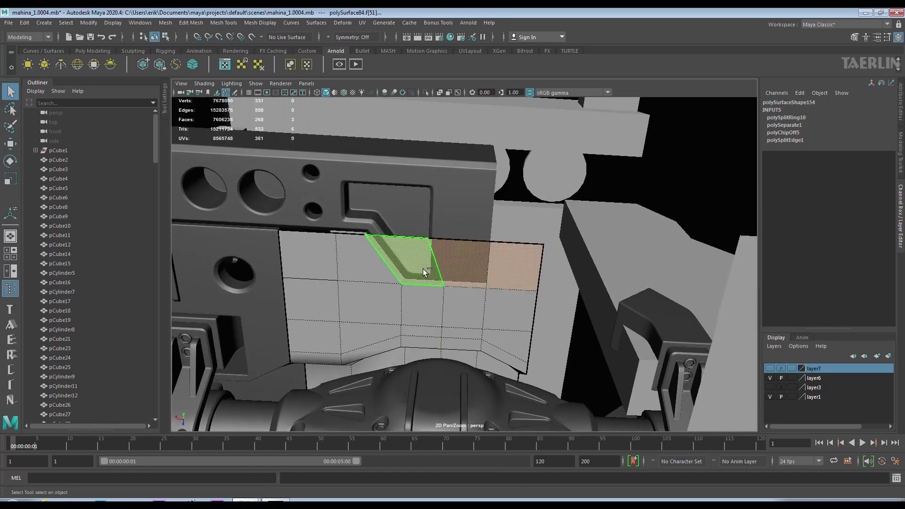
right_click_drag(423, 269, 411, 238, "shift")
mouse_move(475, 270)
left_mouse_down("alt")
mouse_move(503, 239)
mouse_move(507, 200)
mouse_move(500, 243)
left_mouse_up("alt")
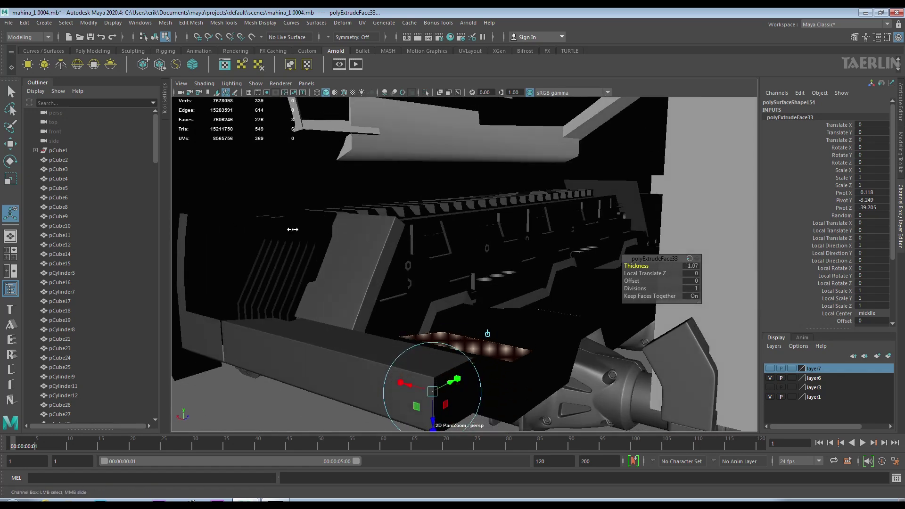
mouse_move(328, 236)
left_mouse_down("alt")
mouse_move(387, 264)
mouse_move(424, 269)
left_mouse_up("alt")
Isolate polySurface84 and frame it in the viewport
left_click(427, 271)
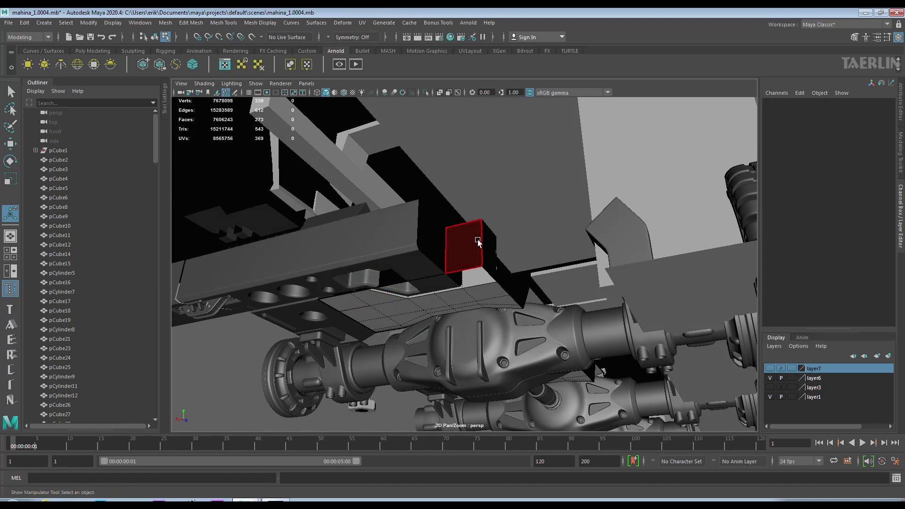
mouse_move(438, 273)
left_mouse_down("alt")
mouse_move(496, 219)
mouse_move(524, 253)
left_mouse_up("alt")
key("q")
left_click(496, 219)
key("ctrl+1")
key("f")
Delete the isolated panel's top face
right_click_drag(524, 253, 524, 269)
left_click(448, 258)
key("Delete")
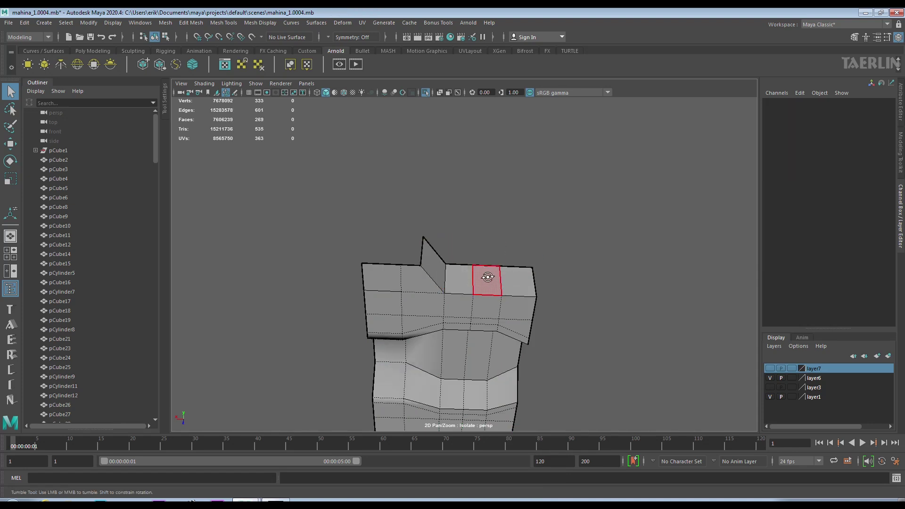
Delete the selected column of top faces from the panel
mouse_move(501, 273)
left_mouse_down("alt")
mouse_move(554, 295)
mouse_move(404, 253)
mouse_move(479, 234)
left_mouse_up("alt")
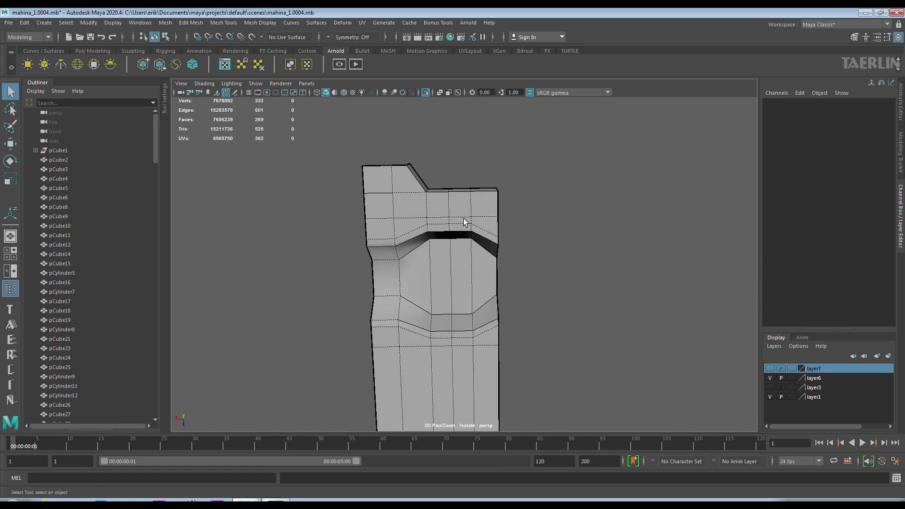
key("Delete")
mouse_move(461, 226)
left_mouse_down("alt")
mouse_move(479, 247)
mouse_move(380, 232)
mouse_move(424, 304)
mouse_move(480, 250)
left_mouse_up("alt")
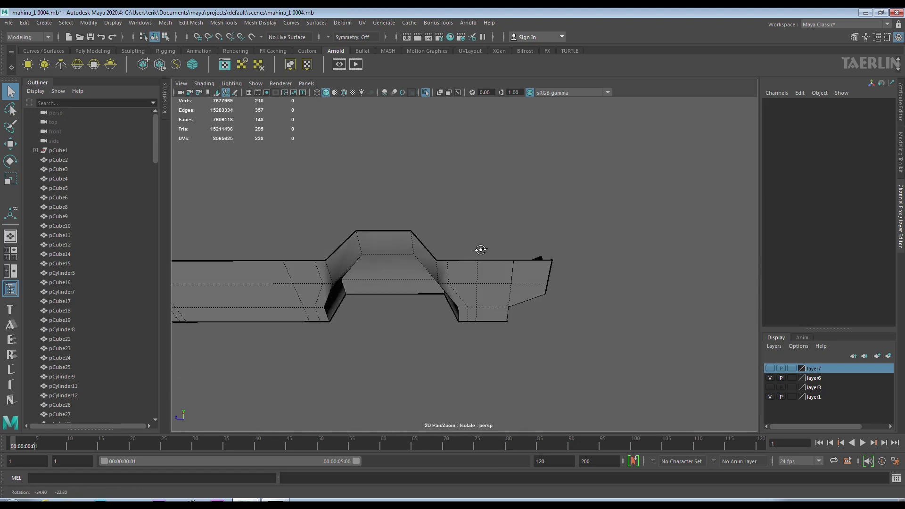
Extrude the panel's upper border edge loop into a raised strip wall
key("F10")
left_click(457, 255)
left_click_drag(535, 259, 499, 226, "alt")
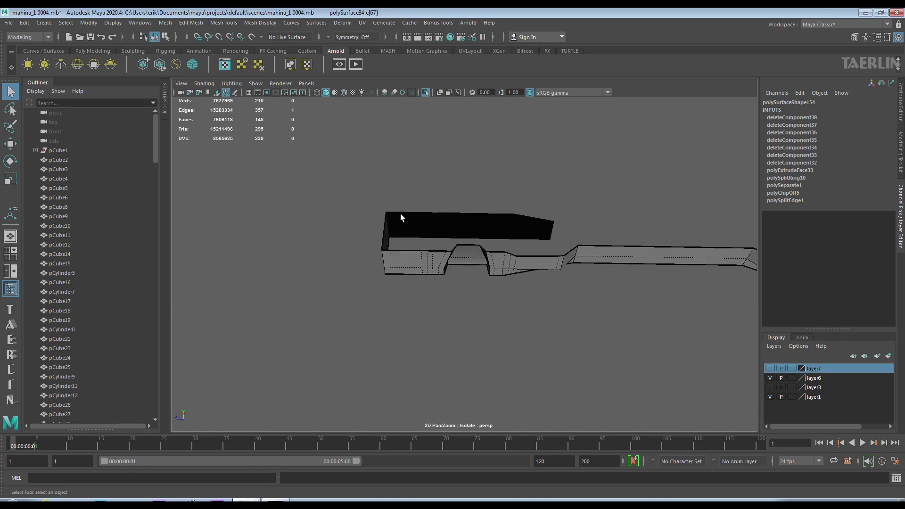
left_click_drag(401, 215, 415, 265, "alt")
double_click(349, 257)
left_click_drag(349, 257, 485, 281, "alt")
middle_click_drag(416, 255, 283, 340, "alt")
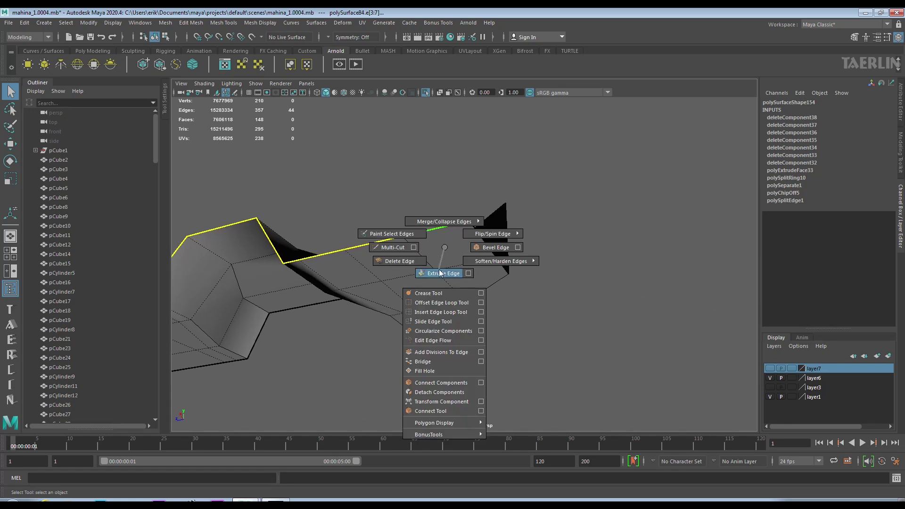
right_click_drag(440, 272, 448, 271, "shift")
scroll(317, 191, "down", 5)
mouse_move(329, 289)
left_mouse_down("alt")
mouse_move(552, 315)
mouse_move(455, 269)
left_mouse_up("alt")
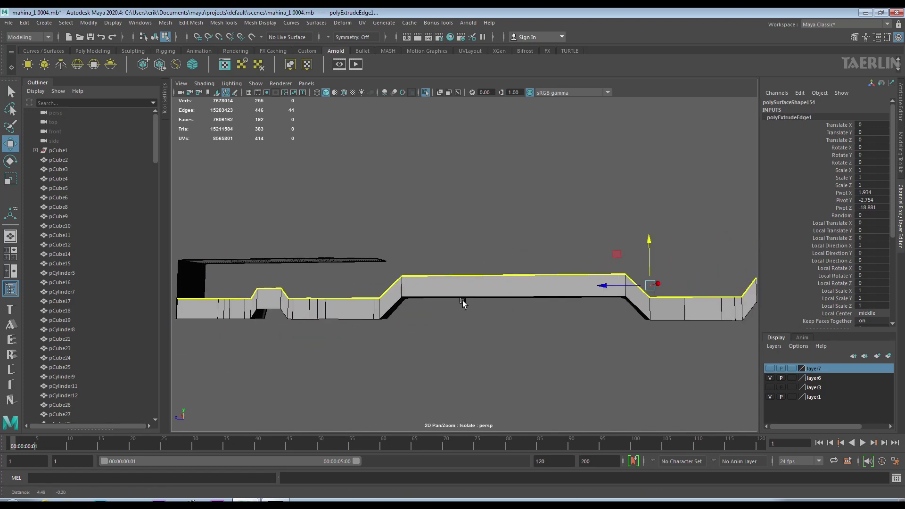
left_click_drag(455, 268, 448, 228, "alt")
Extrude another strip edge, move it, and pick the end vertex for merging
right_click_drag(449, 229, 444, 202, "alt")
left_click_drag(444, 202, 453, 221, "alt")
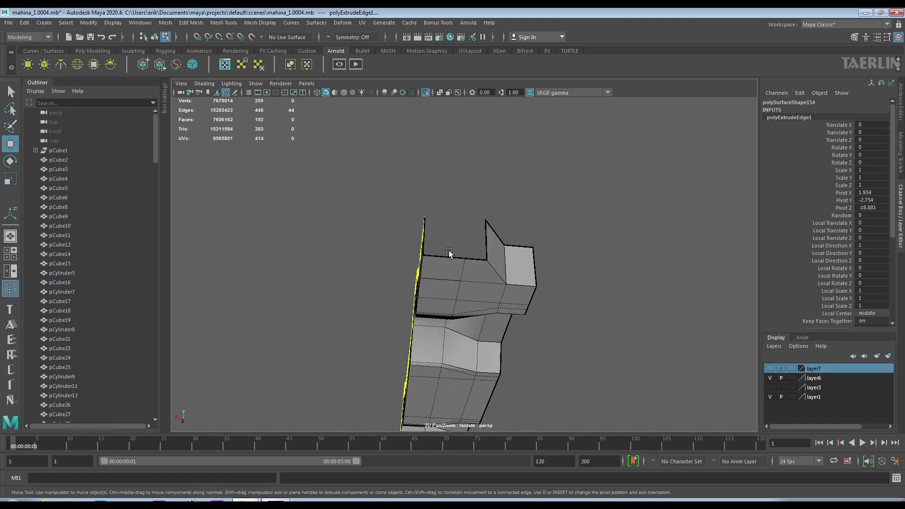
mouse_move(461, 242)
right_mouse_down("shift")
mouse_move(461, 226)
mouse_move(465, 245)
right_mouse_up("shift")
left_click(8, 147)
left_click_drag(465, 244, 514, 311, "alt")
right_click_drag(450, 247, 451, 280)
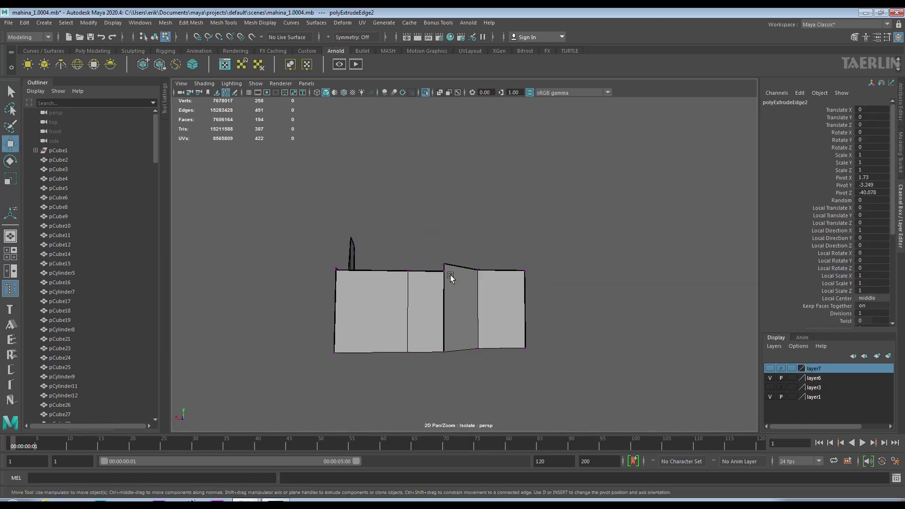
left_click_drag(452, 277, 520, 285, "alt")
left_click(504, 265)
right_click_drag(493, 277, 494, 281, "shift")
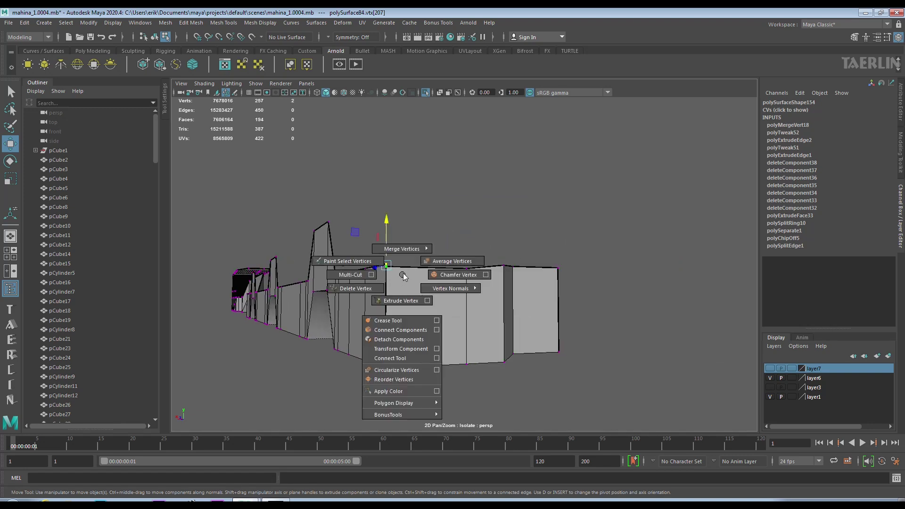
Merge the stray corner vertices of the wall to center
left_click_drag(386, 253, 529, 188, "alt")
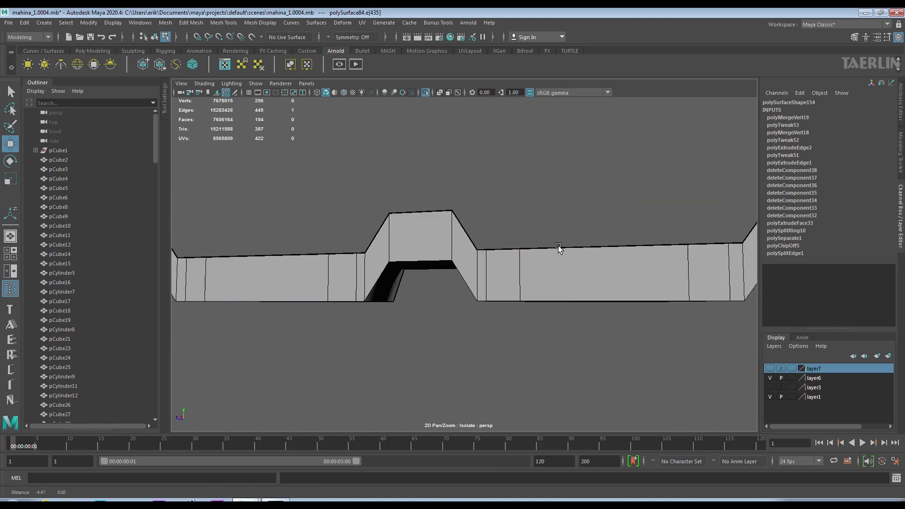
left_click(442, 241)
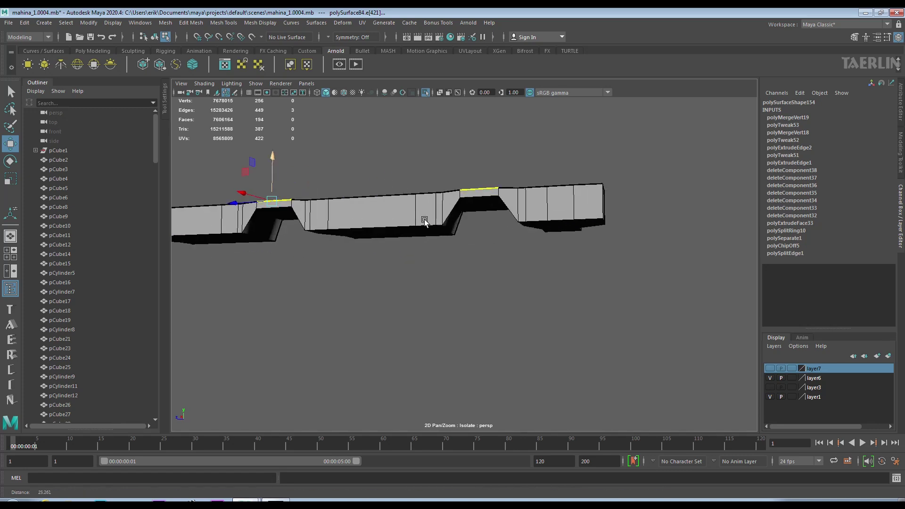
right_click_drag(404, 195, 481, 231, "alt")
left_click_drag(496, 159, 479, 217, "alt")
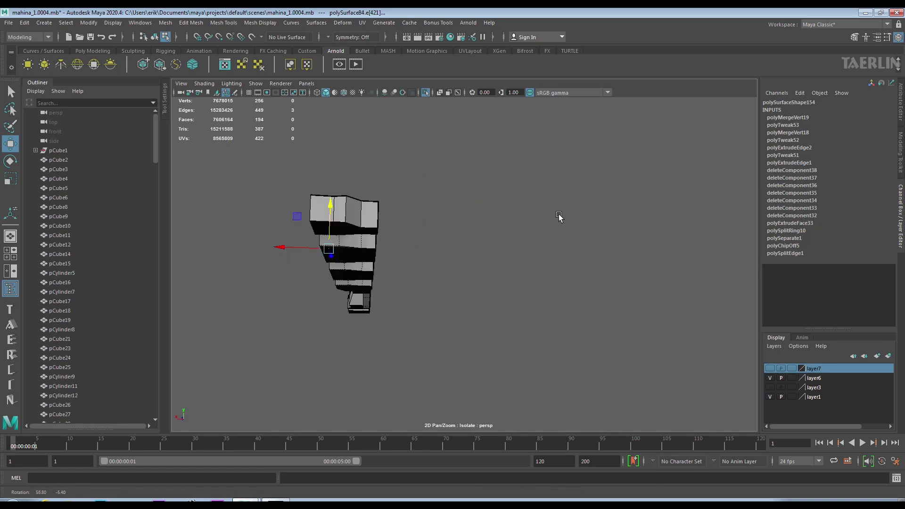
mouse_move(601, 198)
left_mouse_down("alt")
mouse_move(542, 156)
mouse_move(452, 146)
mouse_move(453, 203)
left_mouse_up("alt")
left_click(505, 175)
right_click_drag(453, 202, 498, 200, "alt")
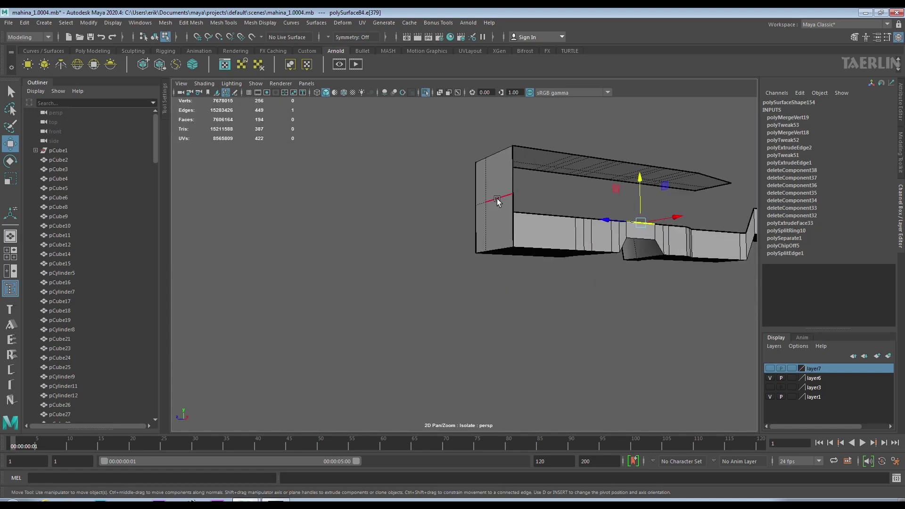
scroll(485, 180, "up", 5)
key("F9")
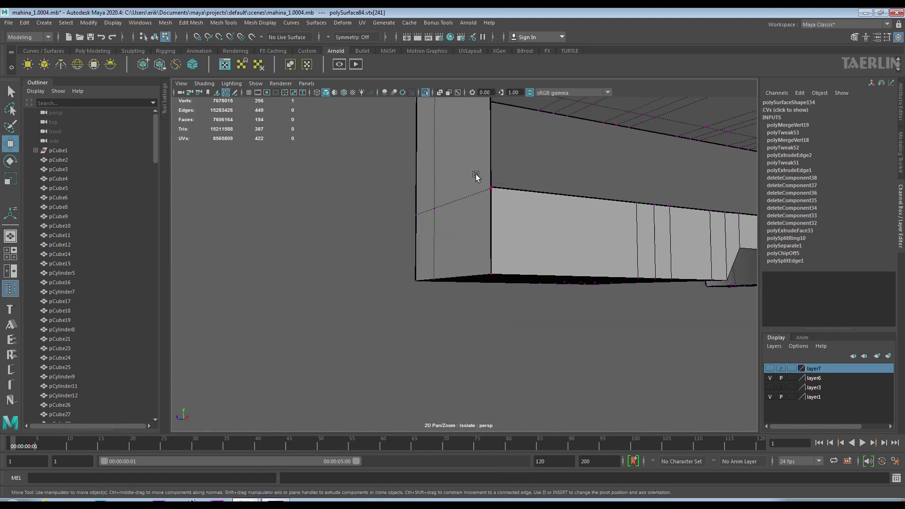
left_click(497, 141)
mouse_move(531, 225)
left_mouse_down("alt")
mouse_move(663, 228)
mouse_move(537, 203)
mouse_move(530, 227)
left_mouse_up("alt")
Turn off Isolate Select to show the whole vehicle in object mode
left_click(426, 93)
mouse_move(424, 198)
left_mouse_down("alt")
mouse_move(415, 181)
mouse_move(437, 172)
mouse_move(481, 198)
mouse_move(485, 165)
mouse_move(461, 156)
mouse_move(485, 156)
mouse_move(401, 154)
mouse_move(604, 161)
mouse_move(471, 203)
mouse_move(556, 239)
mouse_move(510, 234)
mouse_move(484, 215)
left_mouse_up("alt")
key("F8")
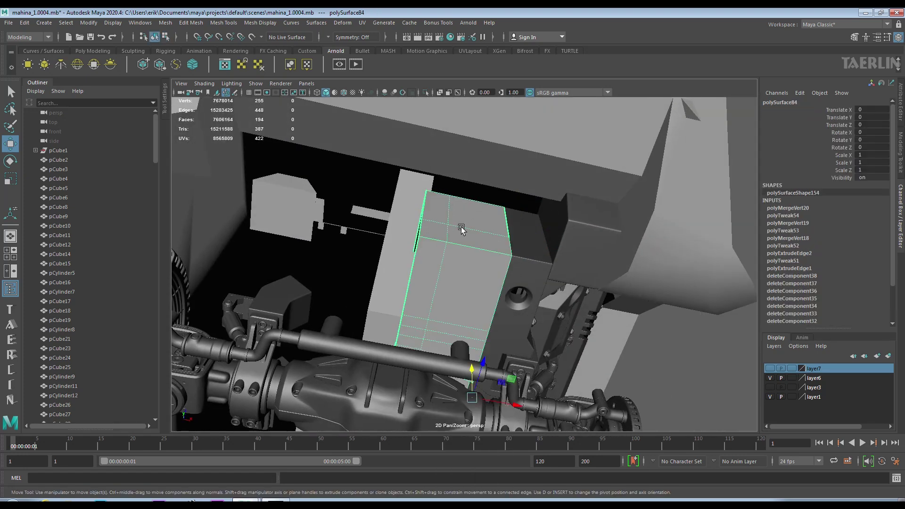
Isolate polySurface84 and delete the wall's upper faces
left_click(427, 96)
left_click_drag(471, 264, 435, 226, "alt")
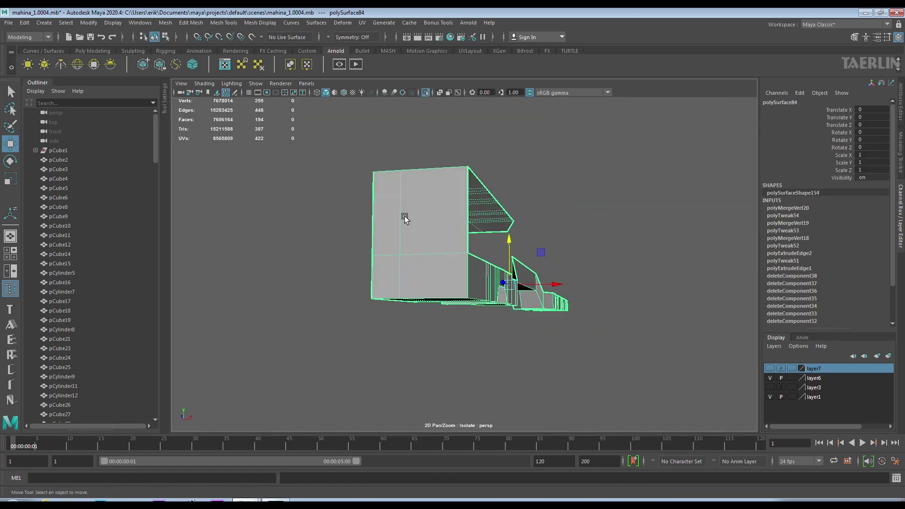
key("F11")
left_click(438, 222)
key("Delete")
mouse_move(437, 222)
left_mouse_down("alt")
mouse_move(479, 256)
mouse_move(456, 276)
mouse_move(469, 242)
mouse_move(606, 279)
mouse_move(546, 289)
left_mouse_up("alt")
scroll(429, 267, "up", 5)
scroll(374, 313, "down", 3)
scroll(459, 248, "down", 3)
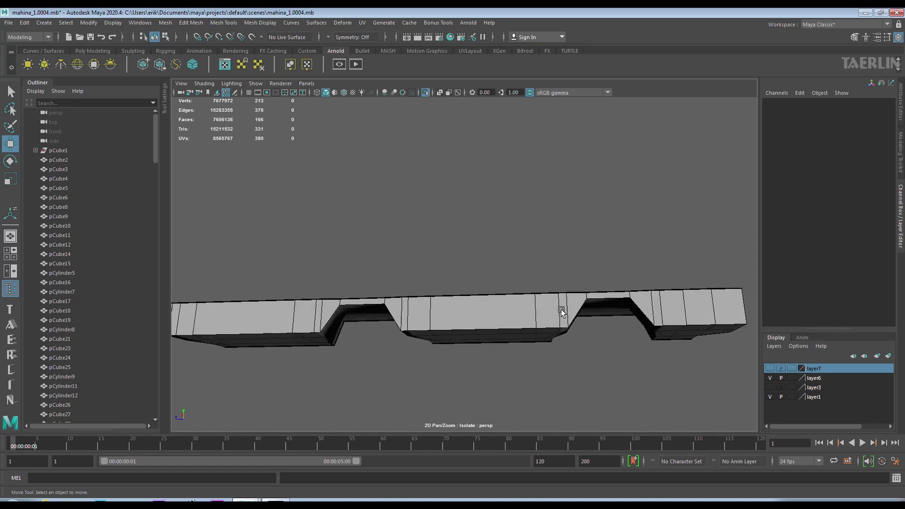
Select the wall's top edge loop and undo a stray move of it
double_click(530, 277)
left_click_drag(451, 295, 489, 256, "alt")
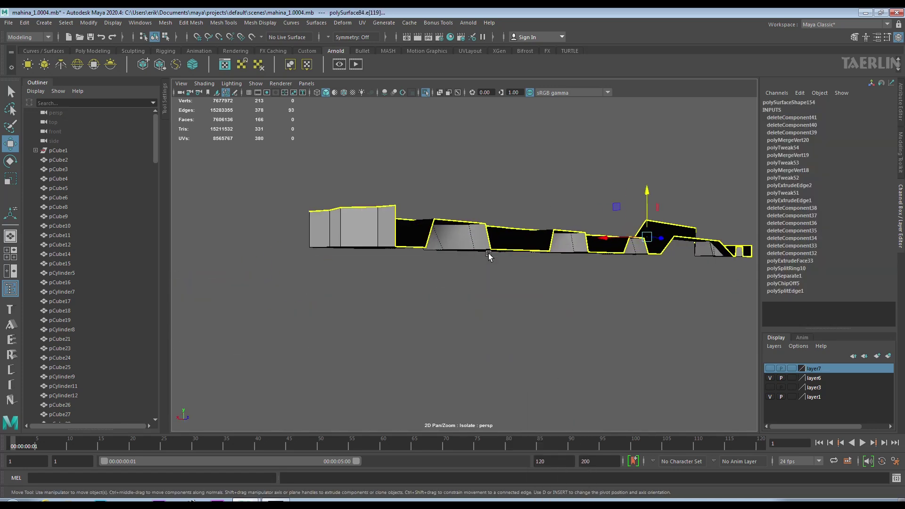
left_click_drag(581, 262, 400, 226, "alt")
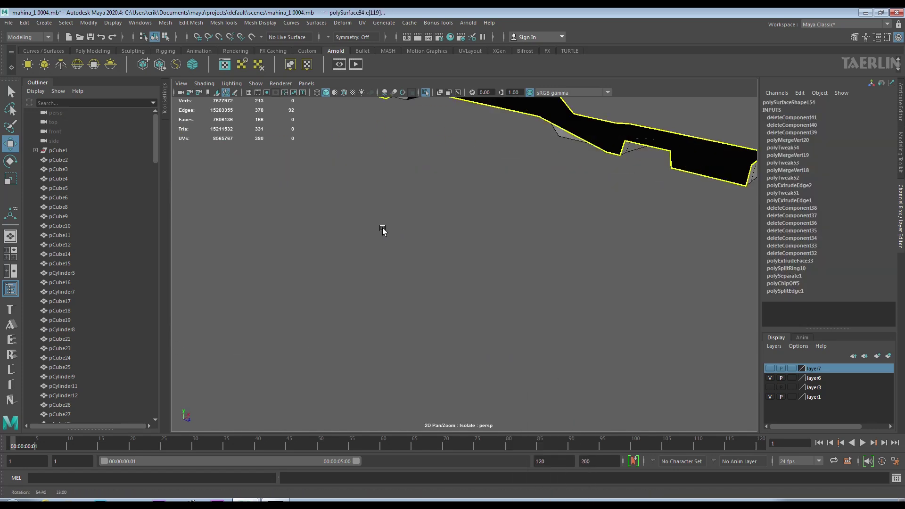
mouse_move(553, 214)
left_mouse_down("alt")
mouse_move(503, 126)
mouse_move(521, 200)
mouse_move(542, 156)
left_mouse_up("alt")
right_click_drag(543, 155, 538, 149, "alt")
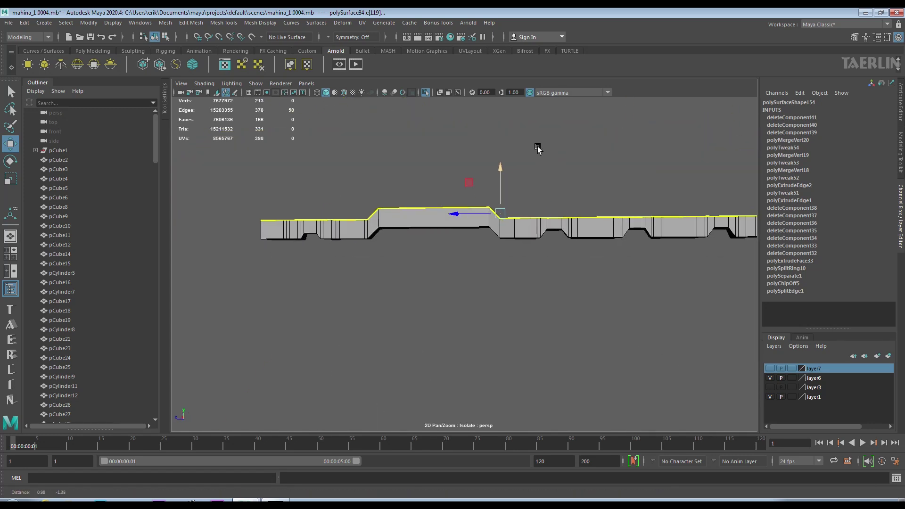
key("ctrl+z")
key("ctrl+z")
key("ctrl+z")
key("ctrl+z")
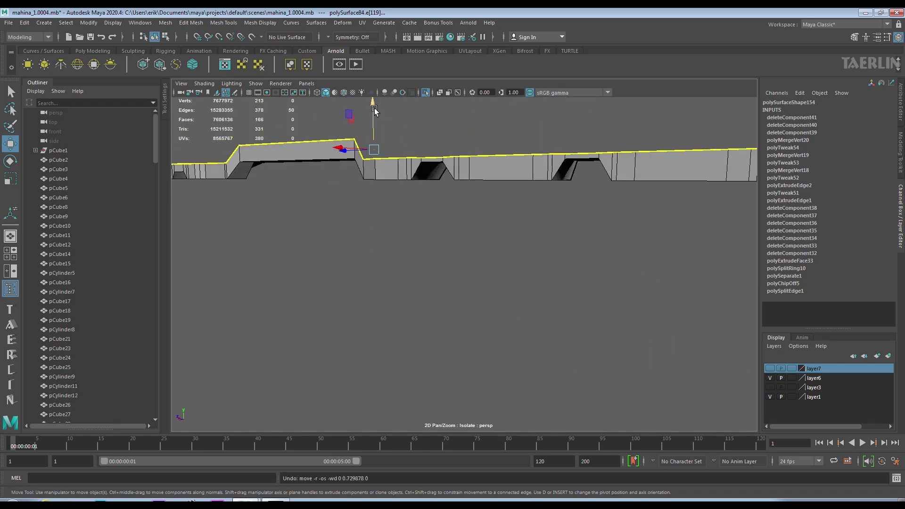
Turn Isolate Select off and view the vehicle from underneath
left_click(426, 95)
mouse_move(514, 248)
left_mouse_down("alt")
mouse_move(477, 276)
mouse_move(392, 256)
mouse_move(426, 225)
mouse_move(368, 255)
mouse_move(521, 206)
mouse_move(444, 238)
left_mouse_up("alt")
scroll(477, 276, "up", 5)
scroll(491, 297, "up", 4)
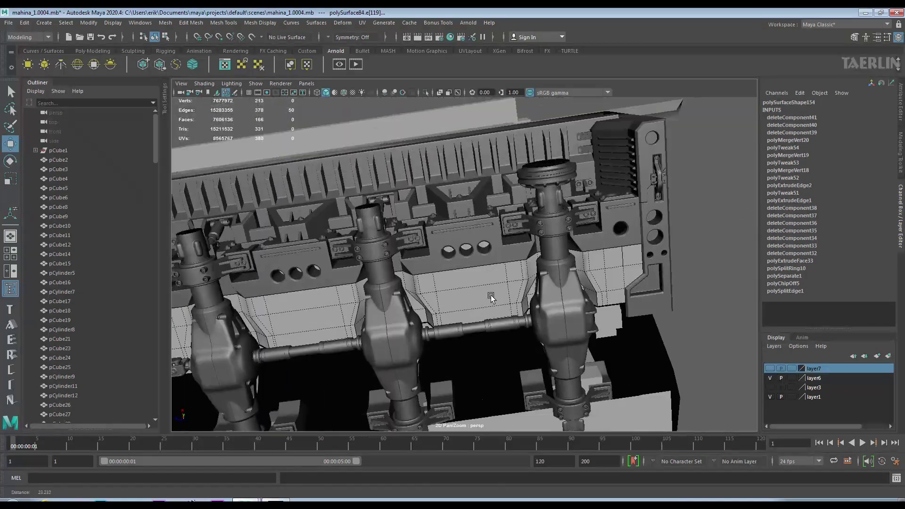
Extrude a face on the underside plate and adjust it with move and scale
right_click_drag(491, 297, 527, 225)
scroll(485, 303, "up", 3)
middle_click_drag(519, 264, 631, 205, "alt")
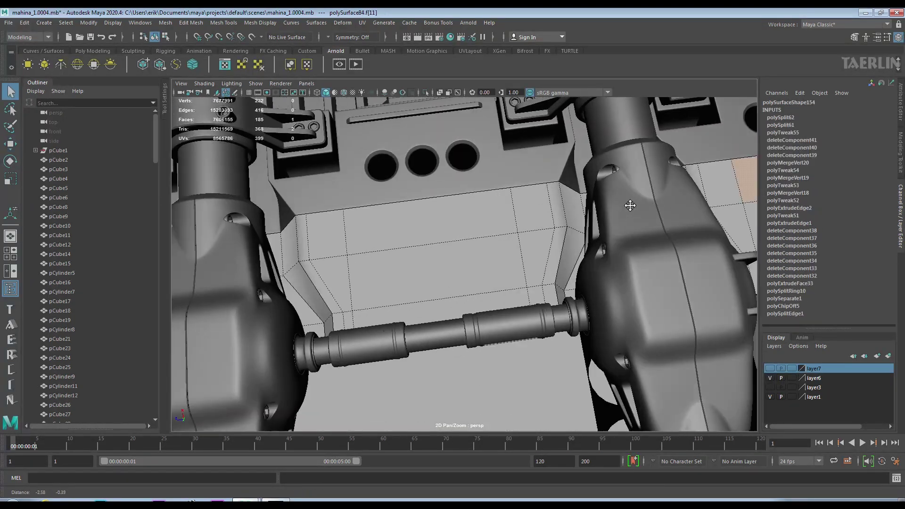
scroll(509, 204, "down", 3)
left_click(469, 264)
mouse_move(509, 205)
left_mouse_down("alt")
mouse_move(466, 264)
mouse_move(453, 227)
mouse_move(387, 243)
mouse_move(509, 247)
mouse_move(476, 268)
left_mouse_up("alt")
key("ctrl+e")
key("w")
left_click(10, 179)
scroll(509, 247, "up", 3)
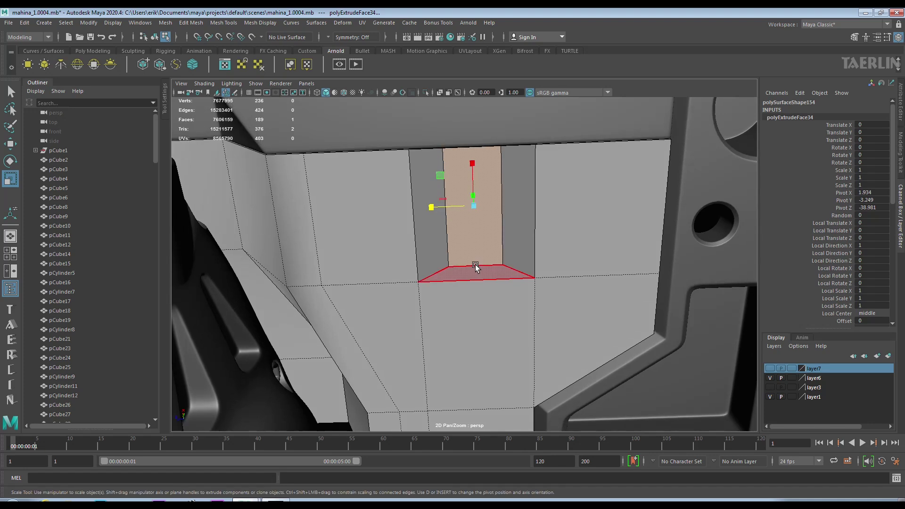
Move an edge of the extruded face and cut a new edge loop
key("F10")
left_click(475, 267)
key("w")
scroll(516, 238, "down", 3)
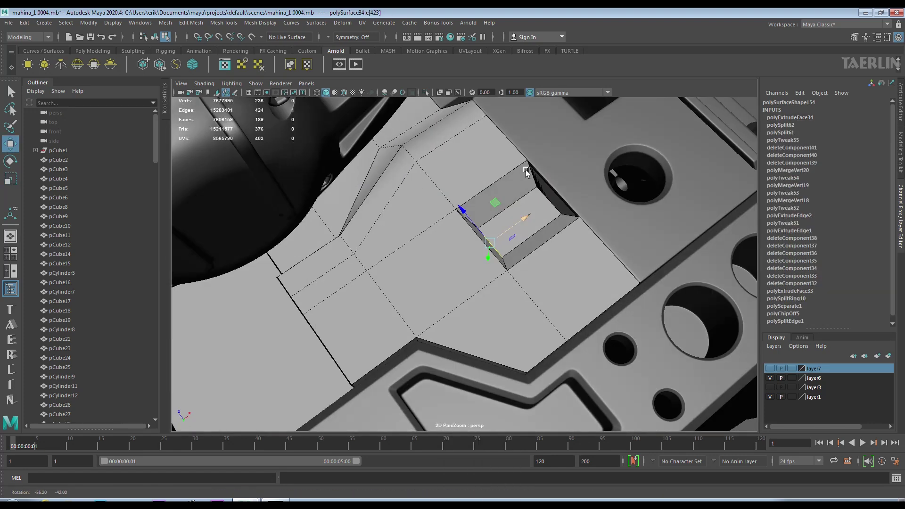
mouse_move(517, 238)
left_mouse_down("alt")
mouse_move(559, 207)
mouse_move(435, 248)
left_mouse_up("alt")
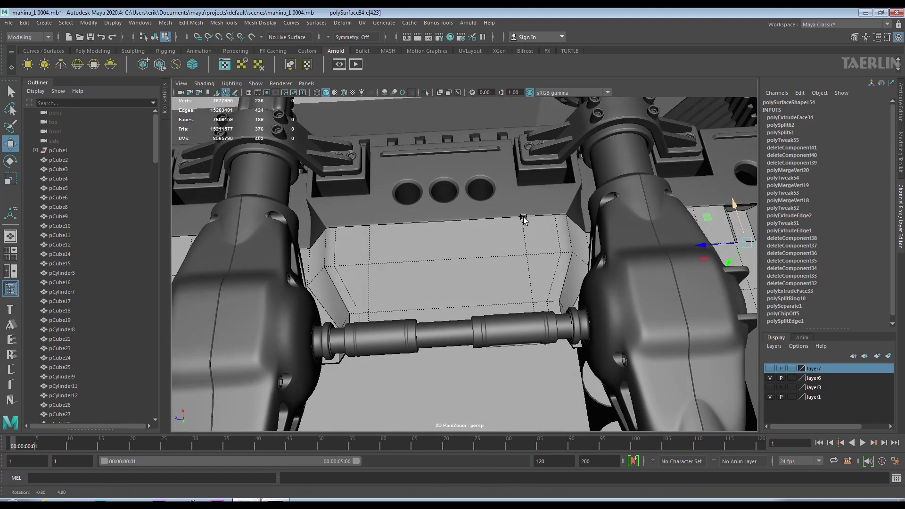
right_click_drag(435, 248, 435, 247, "shift")
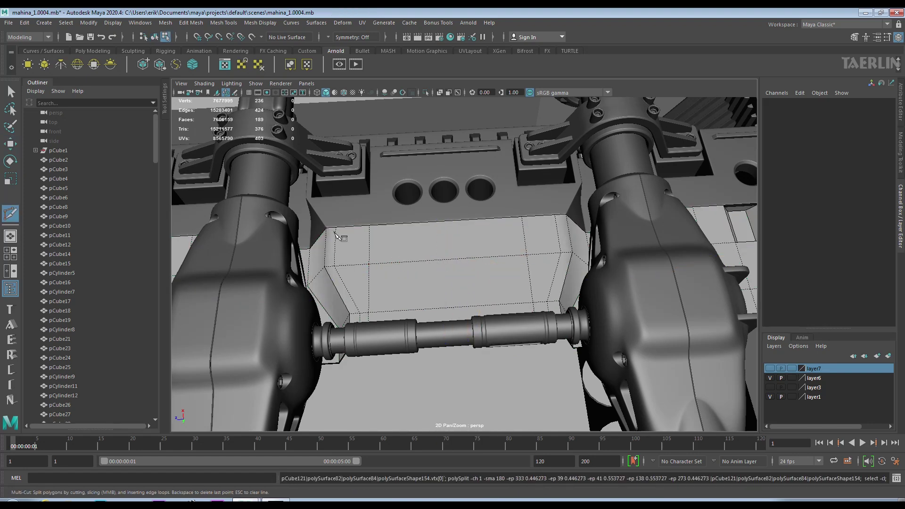
Bevel the edge across the plate at fraction 0.162, then select the left face column
left_click(451, 261)
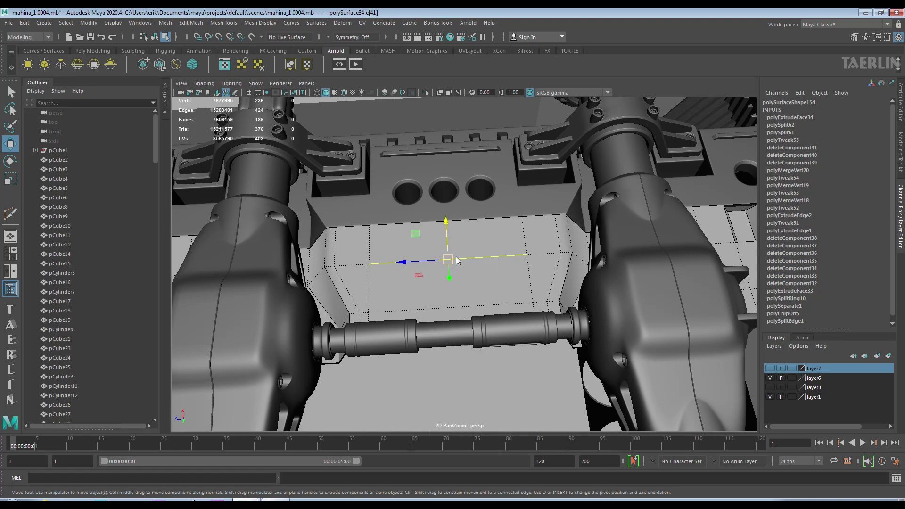
right_click_drag(449, 273, 488, 272, "shift")
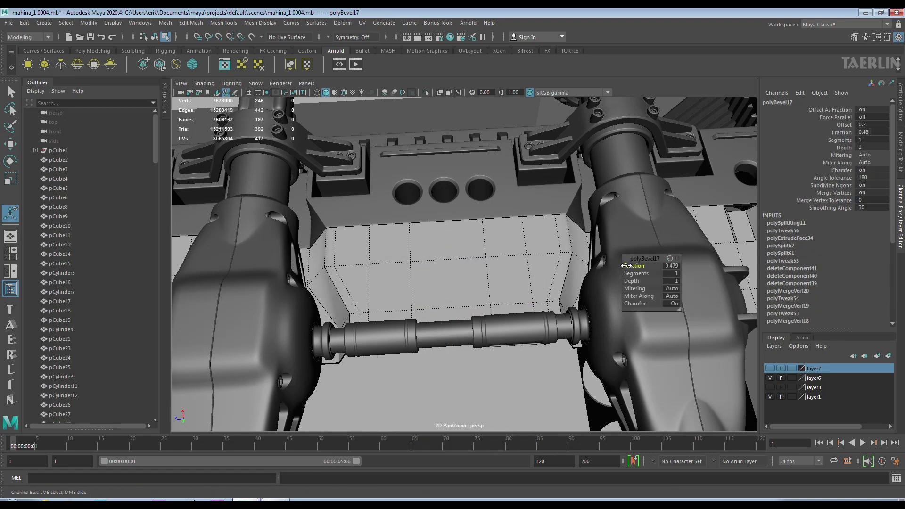
left_click_drag(474, 255, 508, 248)
key("q")
key("F11")
left_click(386, 248, "shift")
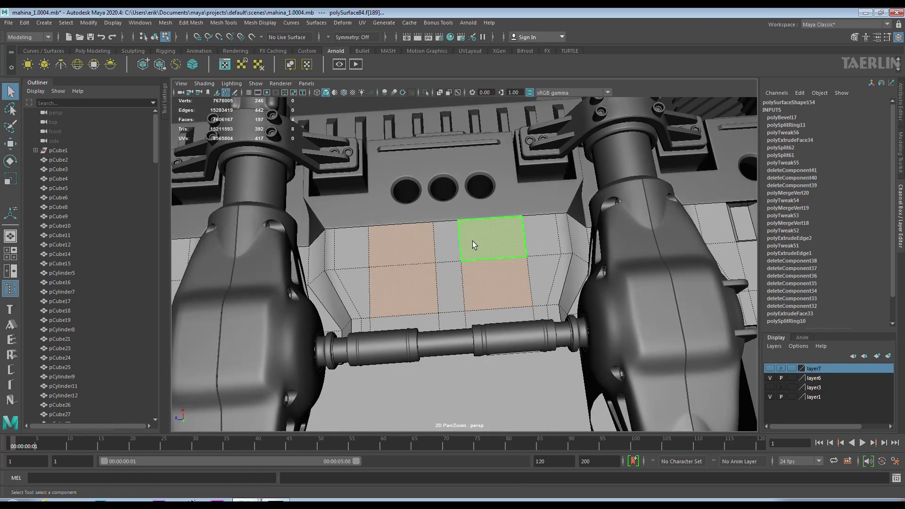
Extrude the plate faces inward at -0.391 thickness and narrow them vertically
key("ctrl+e")
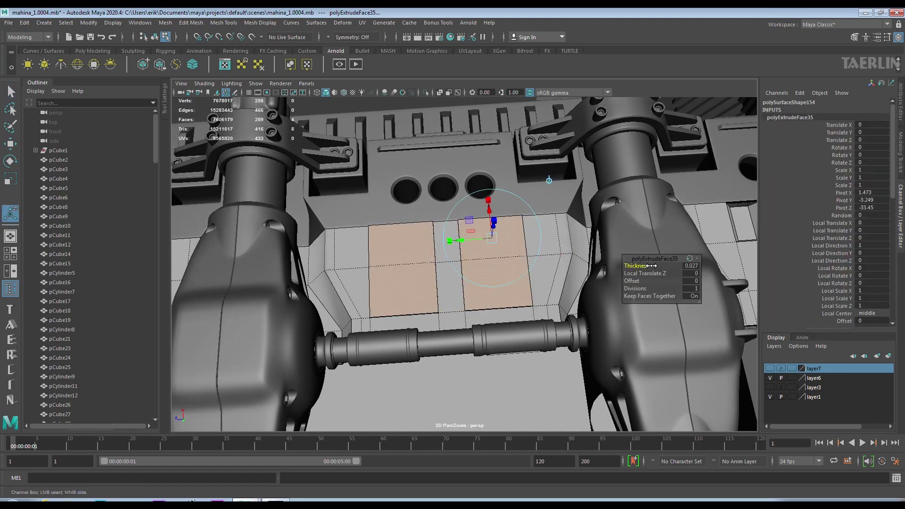
left_click_drag(369, 265, 659, 262, "alt")
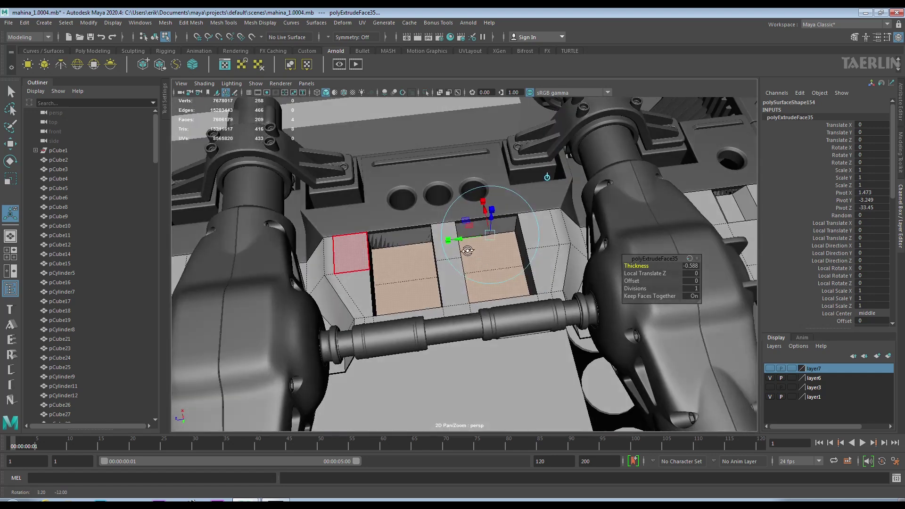
key("f")
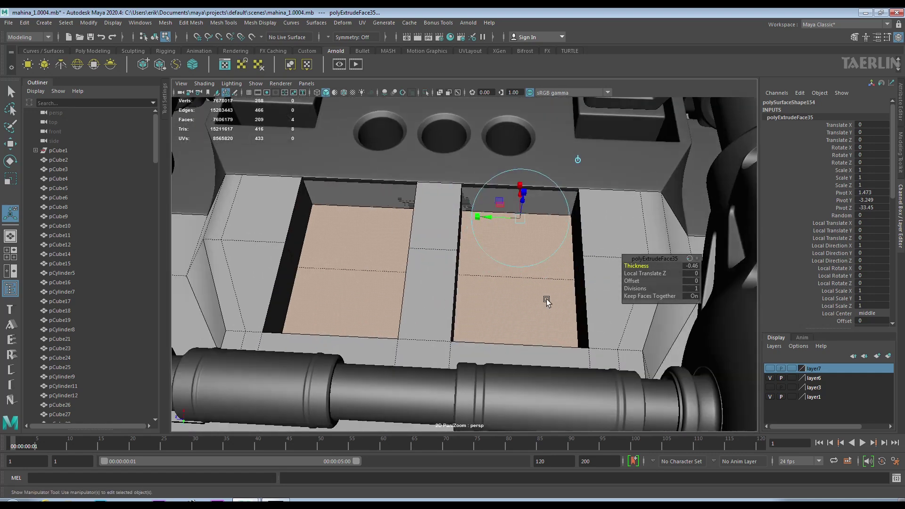
left_click_drag(493, 230, 519, 330, "alt")
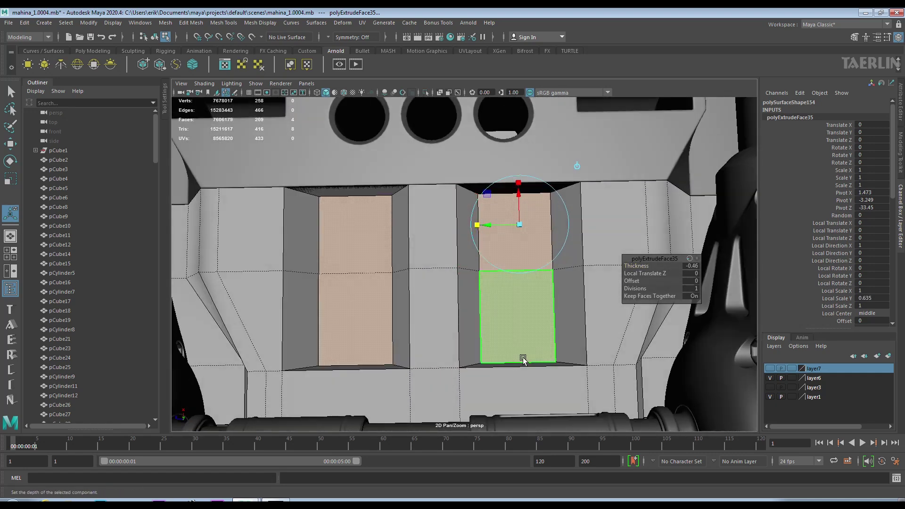
Bevel the edge on the left plate beside the other axle housing
right_click_drag(516, 236, 476, 258)
left_click(410, 352)
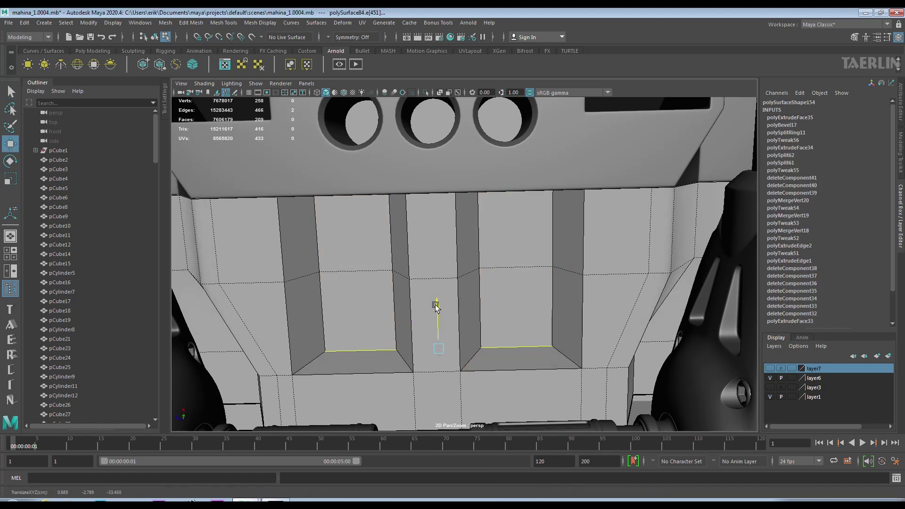
scroll(436, 306, "down", 5)
left_click_drag(436, 307, 584, 283, "alt")
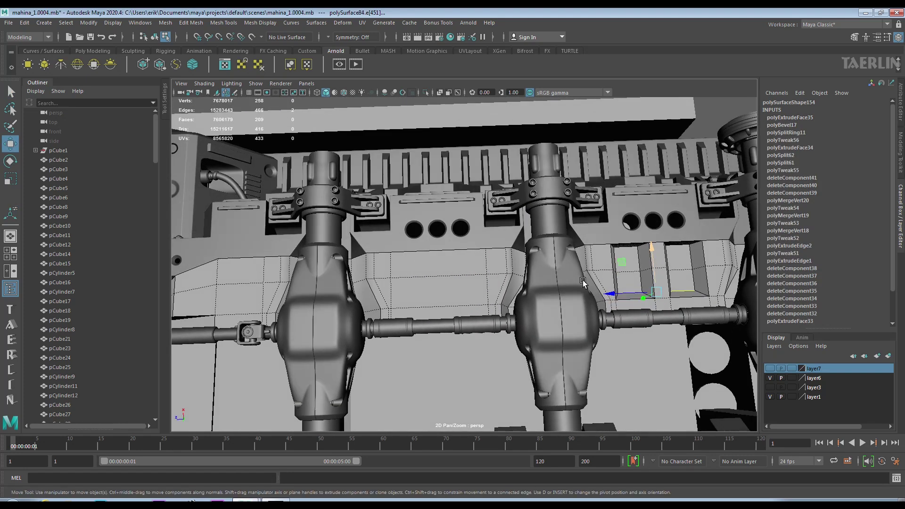
scroll(579, 258, "up", 3)
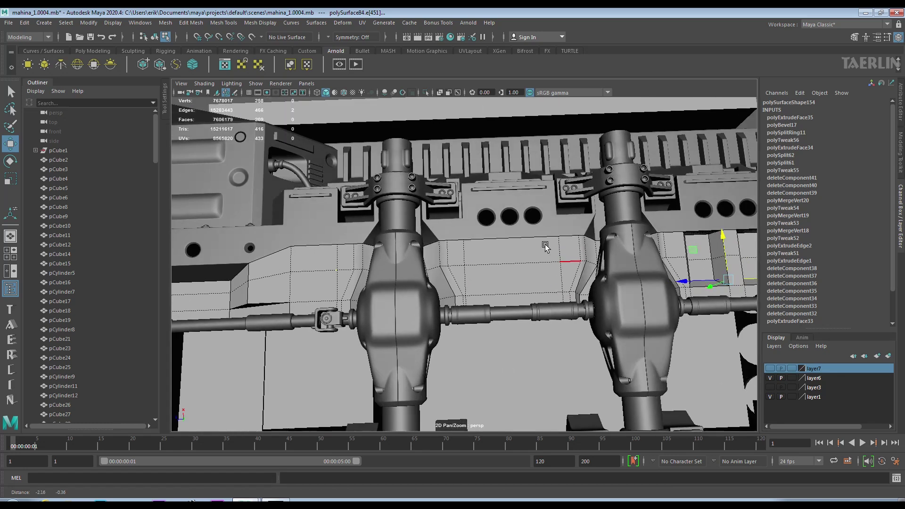
left_click(536, 266)
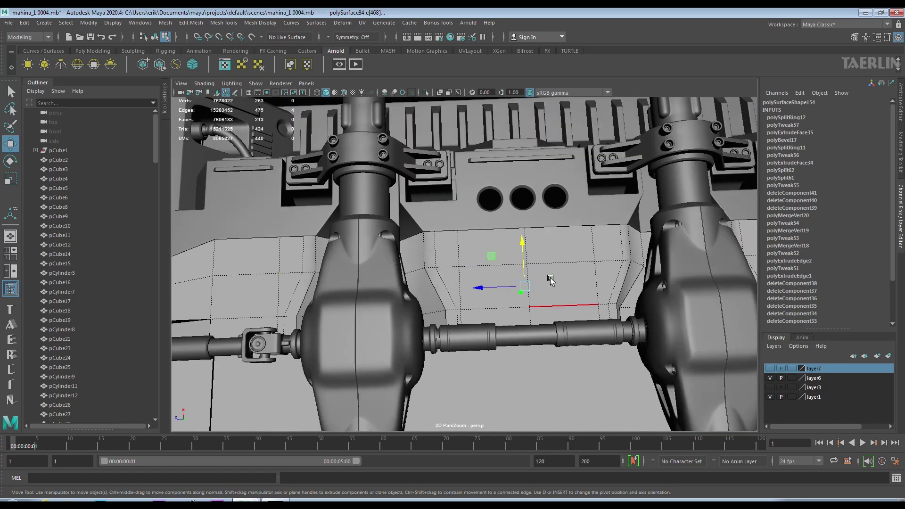
key("ctrl+b")
middle_click_drag(578, 266, 457, 266, "alt")
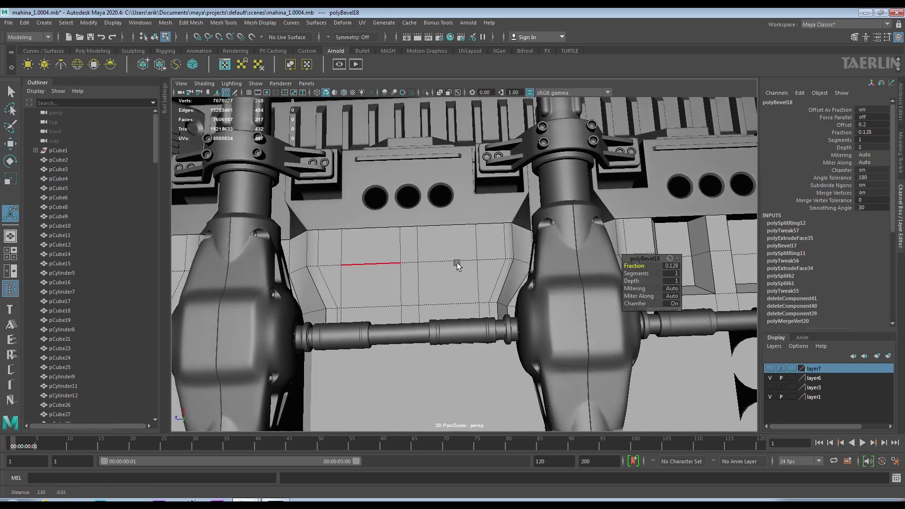
Recess a left plate face and shrink it vertically, then undo the last extrusion
mouse_move(448, 239)
right_mouse_down()
mouse_move(446, 259)
mouse_move(624, 291)
right_mouse_up()
left_click(437, 278)
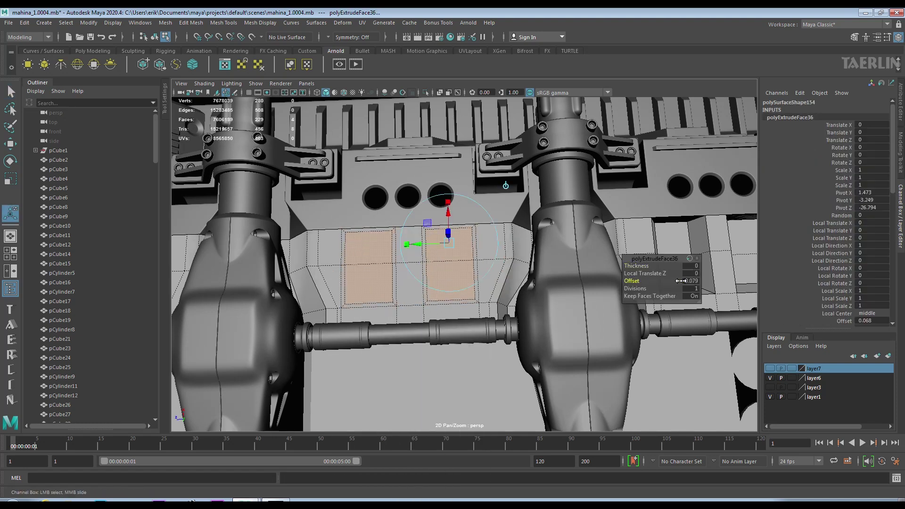
middle_click_drag(409, 265, 415, 265)
mouse_move(415, 265)
left_mouse_down("alt")
mouse_move(425, 246)
mouse_move(412, 243)
mouse_move(426, 244)
mouse_move(432, 290)
mouse_move(426, 218)
left_mouse_up("alt")
right_click_drag(427, 218, 322, 229)
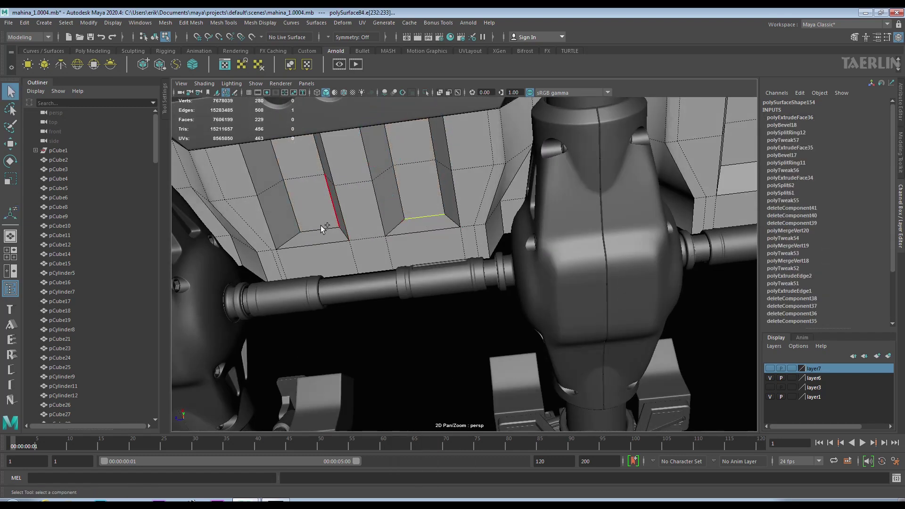
mouse_move(359, 165)
left_mouse_down("alt")
mouse_move(457, 186)
mouse_move(441, 257)
mouse_move(442, 240)
left_mouse_up("alt")
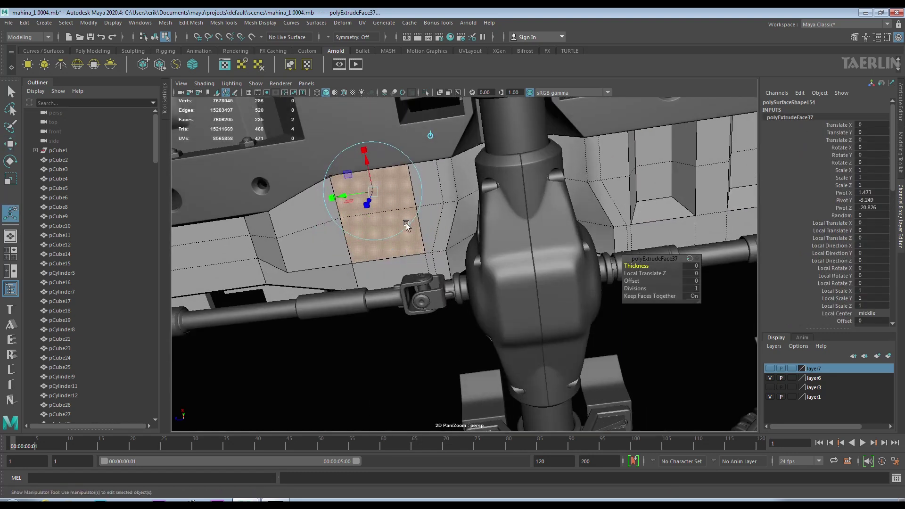
left_click_drag(424, 212, 333, 188, "alt")
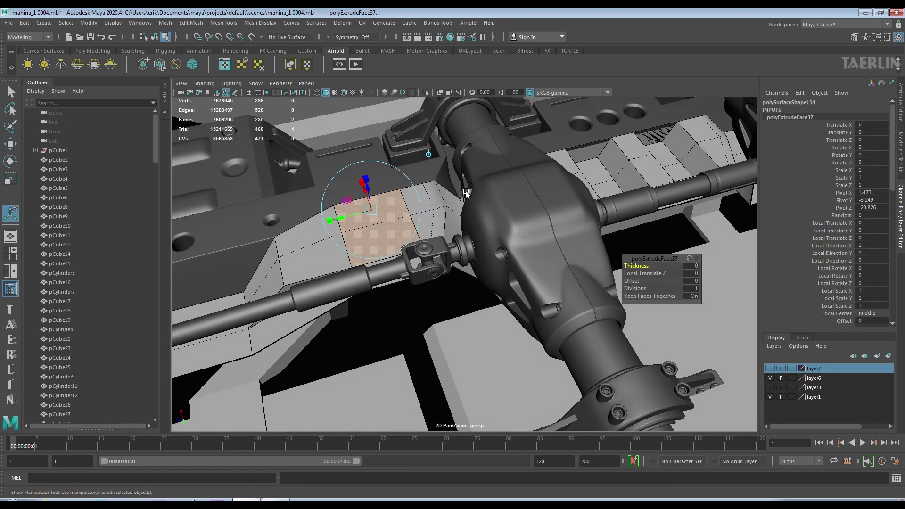
key("ctrl+z")
right_click_drag(334, 188, 377, 174, "shift")
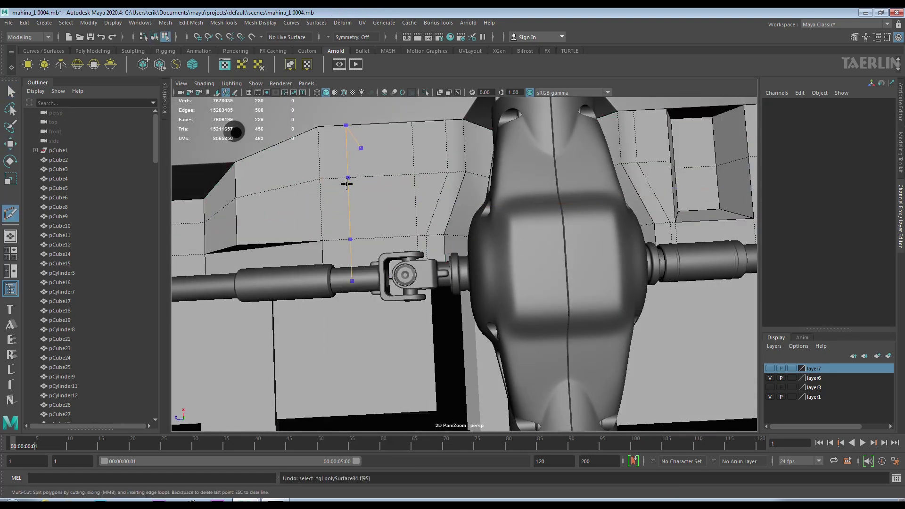
Extrude two plate-section faces inward and narrow them along one axis
left_click(382, 151)
left_click(383, 207, "shift")
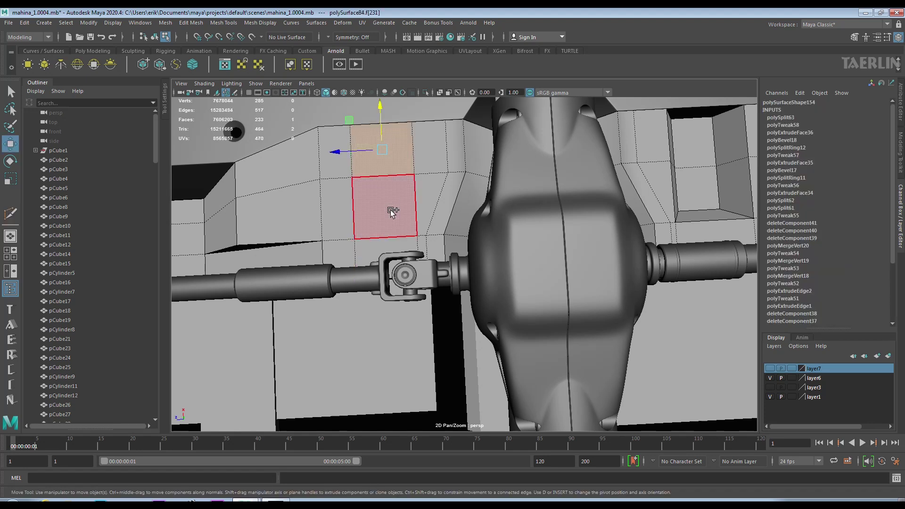
key("ctrl+e")
left_click_drag(470, 266, 469, 216, "alt")
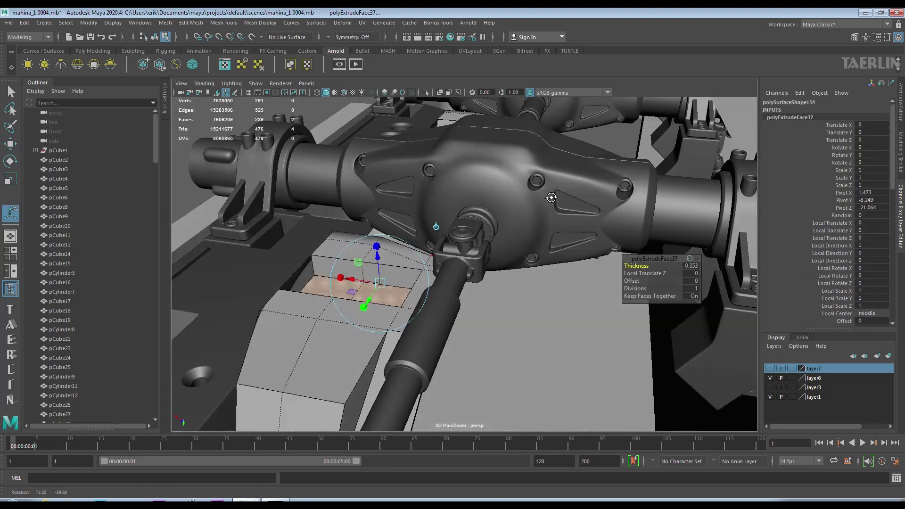
scroll(625, 266, "up", 5)
key("r")
left_click_drag(306, 195, 369, 174)
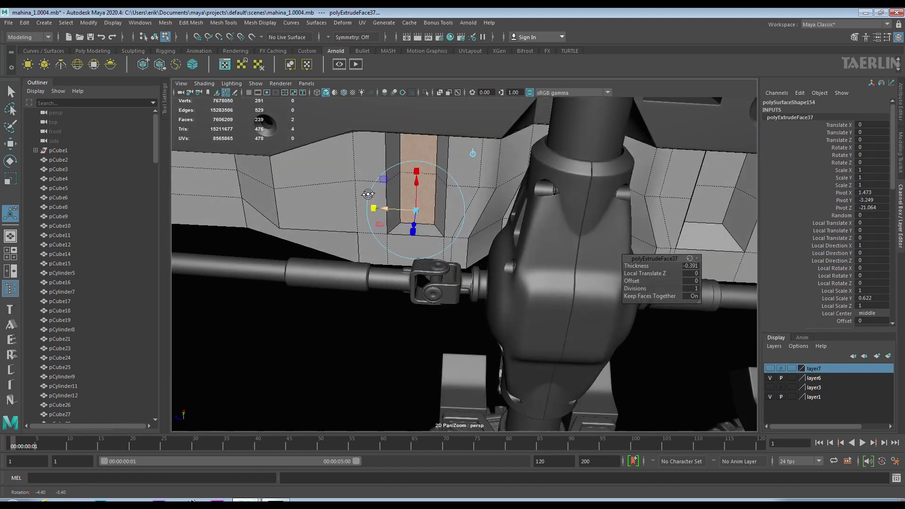
scroll(369, 175, "down", 3)
Add a Multi-Cut line across the chassis mesh
left_click_drag(369, 175, 337, 181, "alt")
middle_click_drag(338, 180, 503, 241, "alt")
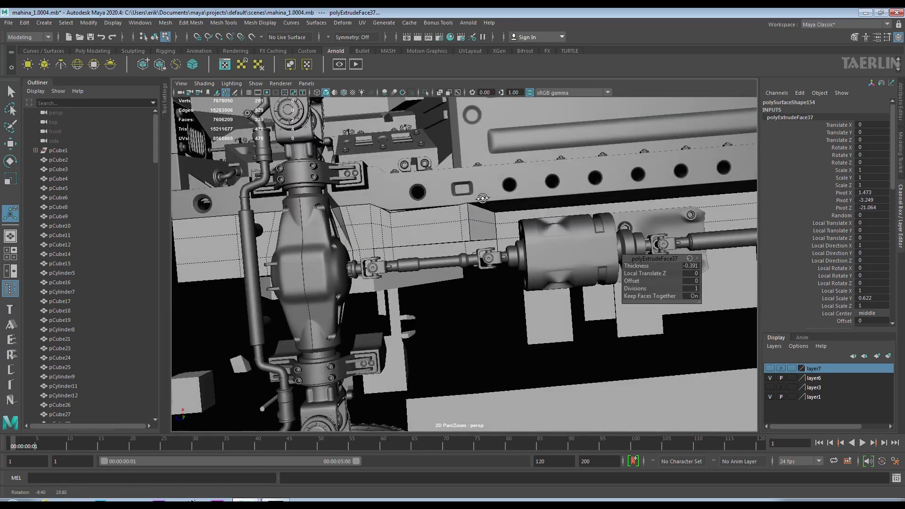
scroll(503, 240, "up", 5)
left_click_drag(503, 241, 347, 156, "alt")
mouse_move(366, 196)
left_mouse_down("alt")
mouse_move(452, 131)
mouse_move(499, 216)
mouse_move(495, 174)
mouse_move(504, 179)
left_mouse_up("alt")
right_click_drag(517, 179, 466, 175, "shift")
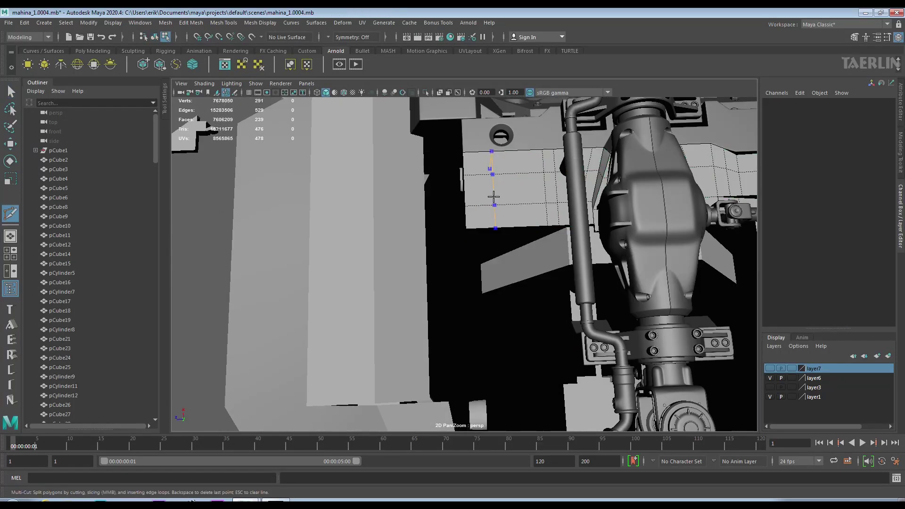
key("Return")
Select the chassis plate mesh with the Move tool from the underside
left_click_drag(494, 197, 573, 181, "alt")
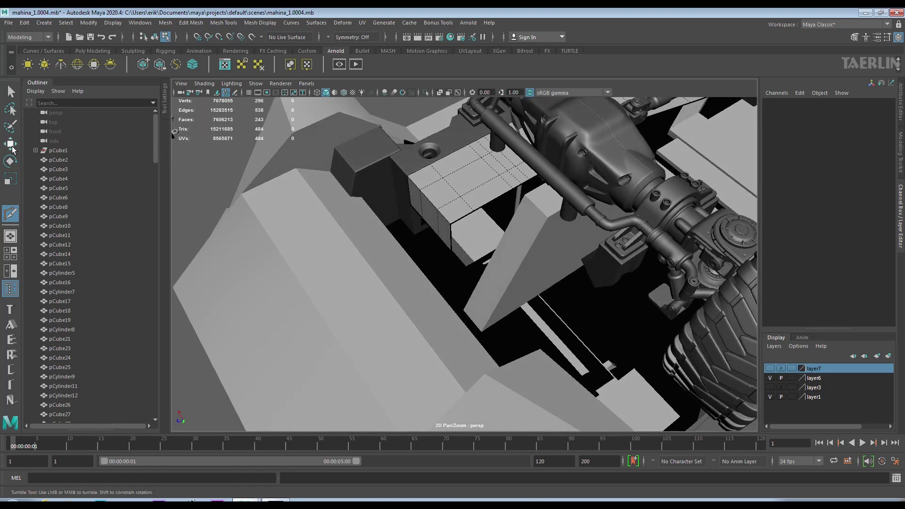
left_click(11, 144)
left_click_drag(425, 212, 391, 210, "alt")
left_click(392, 210)
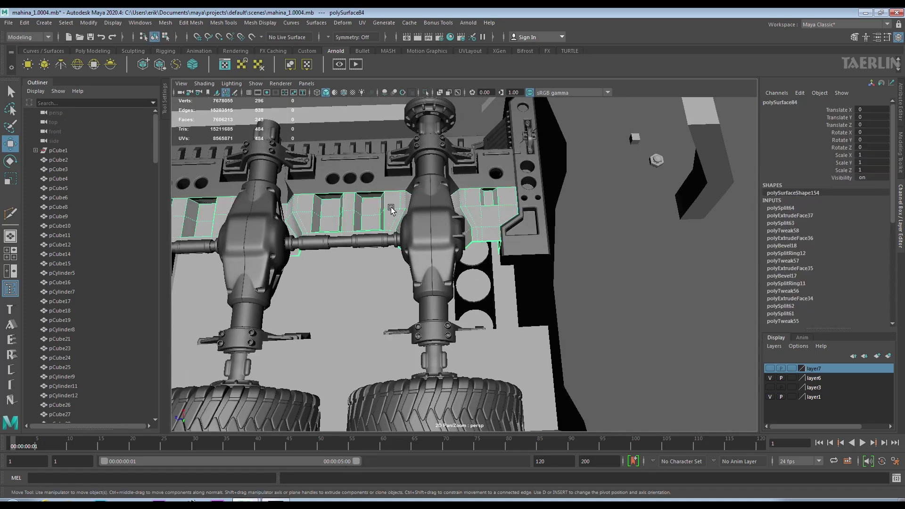
Isolate the plate mesh and delete the first three top faces over the recesses
scroll(471, 189, "up", 3)
key("F11")
left_click(522, 160)
key("Delete")
left_click_drag(522, 159, 476, 227, "alt")
left_click(522, 238)
key("Delete")
left_click_drag(364, 242, 372, 219, "alt")
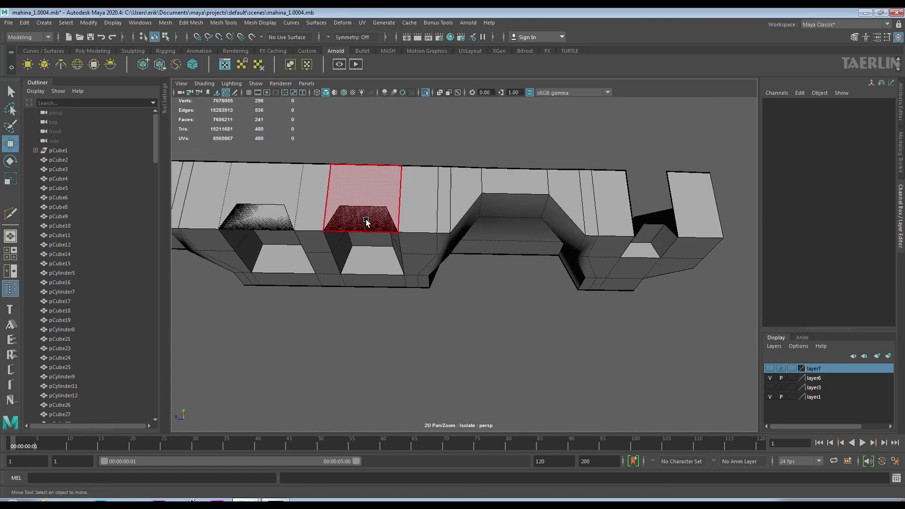
left_click(367, 222)
key("Delete")
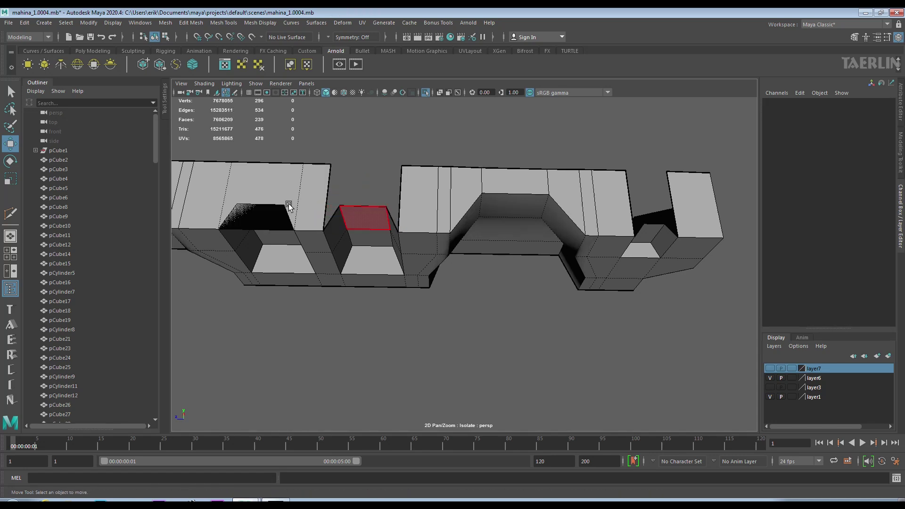
Delete the remaining four upper faces, leaving open gaps along the top
left_click(257, 217)
key("Delete")
mouse_move(287, 208)
left_mouse_down("alt")
mouse_move(349, 184)
mouse_move(371, 196)
mouse_move(372, 173)
left_mouse_up("alt")
left_click(360, 175)
key("Delete")
left_click(272, 196)
key("Delete")
left_click(370, 197)
key("Delete")
Select the edges bordering the open gap and extrude them
scroll(373, 173, "down", 10)
scroll(424, 203, "up", 5)
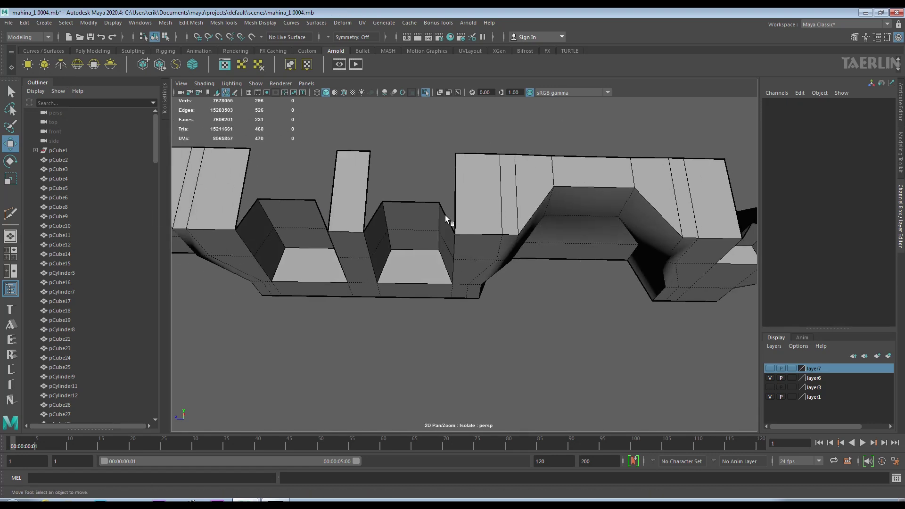
scroll(448, 217, "up", 3)
scroll(457, 225, "up", 2)
scroll(475, 229, "up", 1)
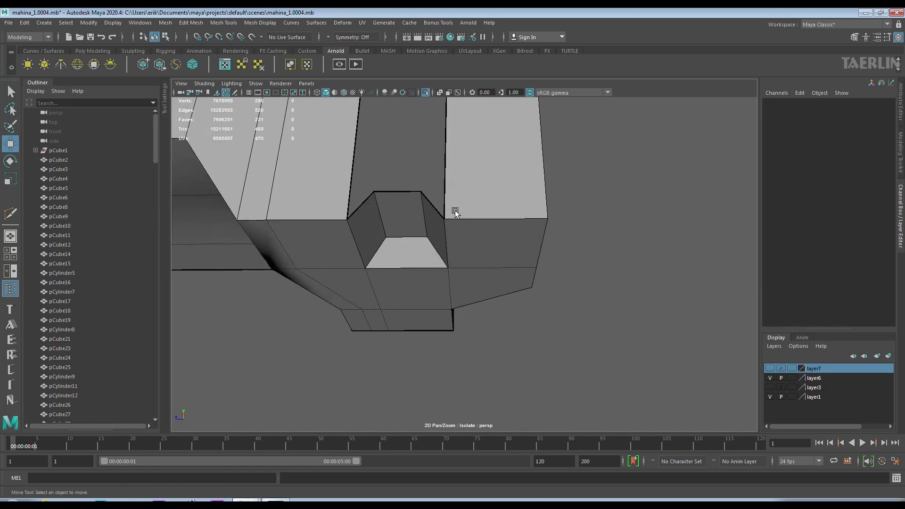
scroll(455, 209, "up", 2)
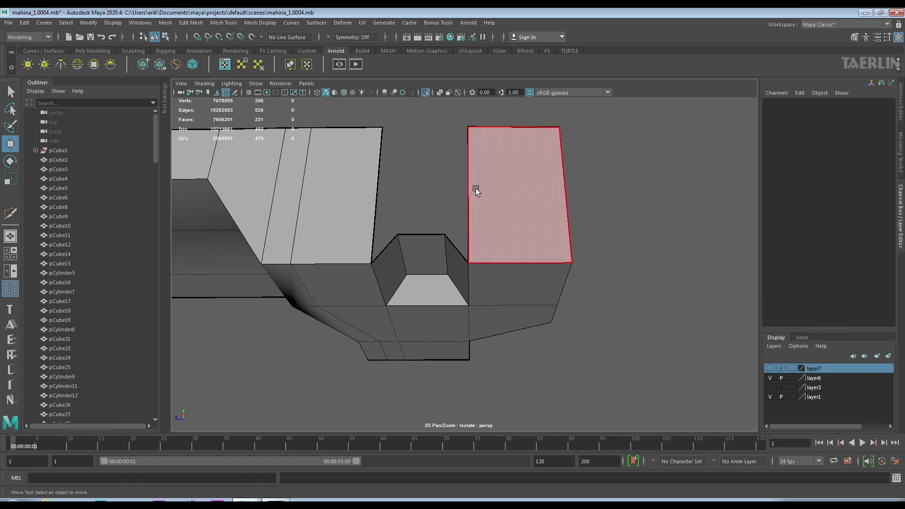
left_click(476, 190)
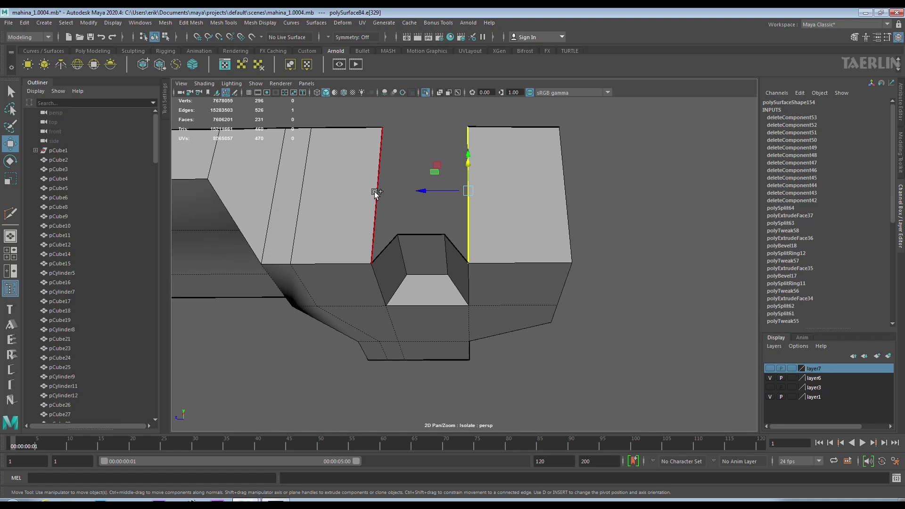
right_click_drag(440, 236, 436, 255, "shift")
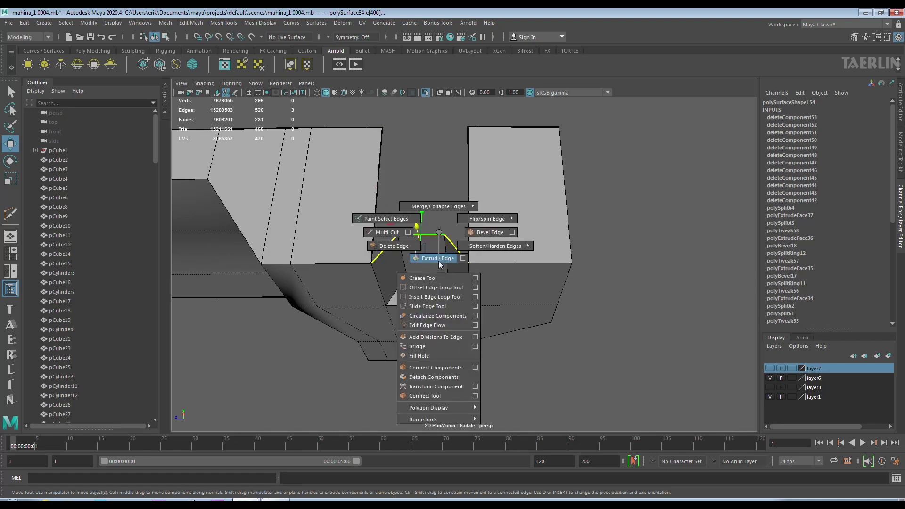
Flatten the extruded edges, raise them to the top, and merge their vertices
left_click_drag(421, 212, 329, 264)
key("w")
mouse_move(421, 216)
left_mouse_down()
mouse_move(428, 107)
mouse_move(461, 162)
left_mouse_up()
mouse_move(485, 157)
right_mouse_down("shift")
mouse_move(362, 147)
mouse_move(288, 157)
right_mouse_up("shift")
mouse_move(363, 156)
left_mouse_down("alt")
mouse_move(408, 200)
mouse_move(403, 164)
left_mouse_up("alt")
Extrude the bay top edges with Ctrl+E and move them up flat to the top line
key("ctrl+F10")
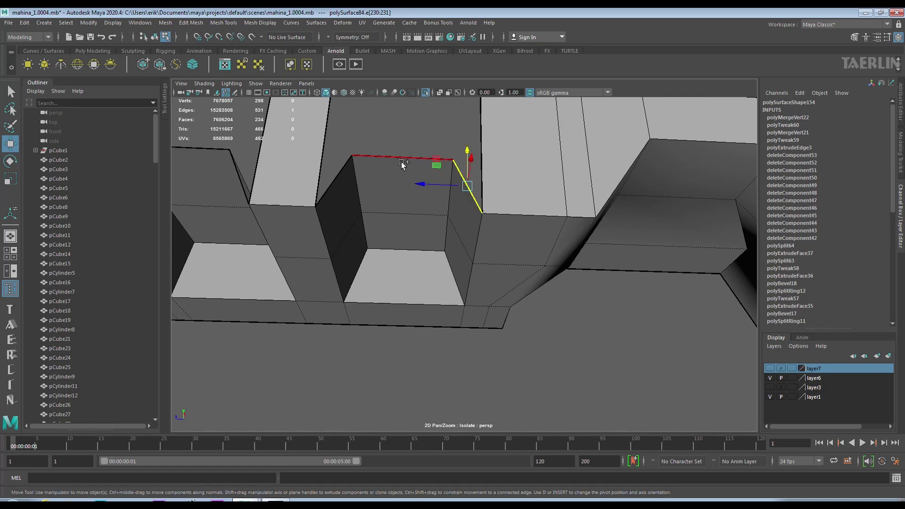
left_click_drag(332, 179, 355, 204, "alt")
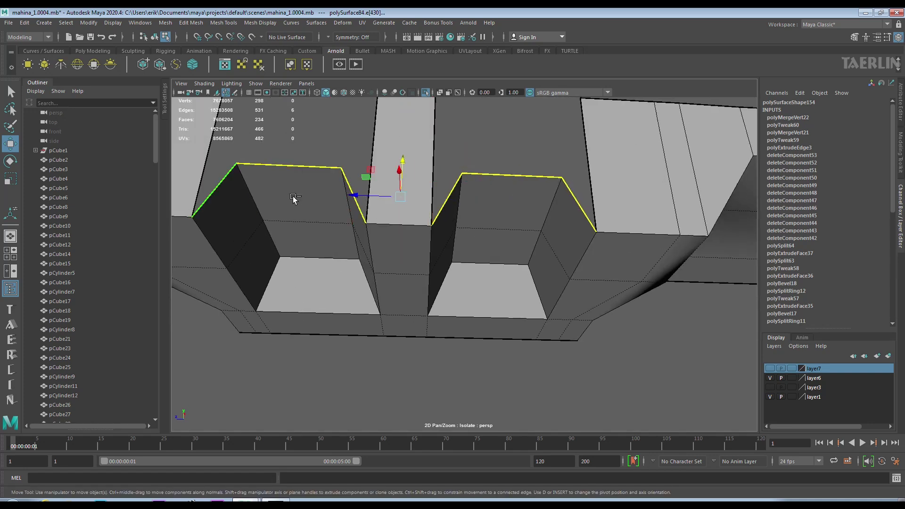
left_click_drag(293, 198, 429, 233, "alt")
key("ctrl+e")
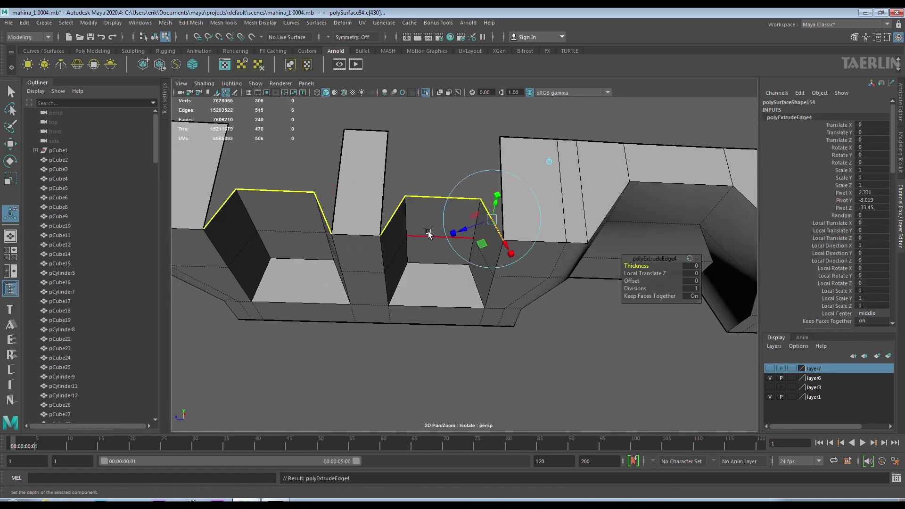
key("w")
mouse_move(361, 169)
left_mouse_down()
mouse_move(379, 110)
mouse_move(424, 155)
left_mouse_up()
In vertex mode, merge the first set of overlapping vertices with Merge Vertices
scroll(424, 189, "up", 3)
right_click(547, 169)
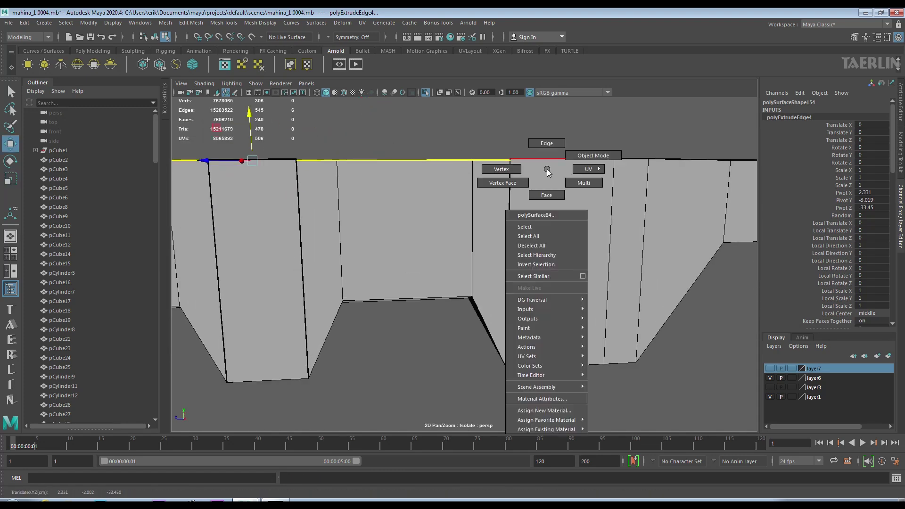
left_click(502, 169)
left_click(296, 160)
right_click(302, 170, "shift")
left_click(305, 144)
Merge the next pair of stray vertices along the strip and inspect the result
middle_click_drag(273, 161, 384, 162, "alt")
right_click(326, 139, "shift")
left_click(333, 145)
right_click(333, 146, "shift")
middle_click_drag(334, 146, 588, 175, "alt")
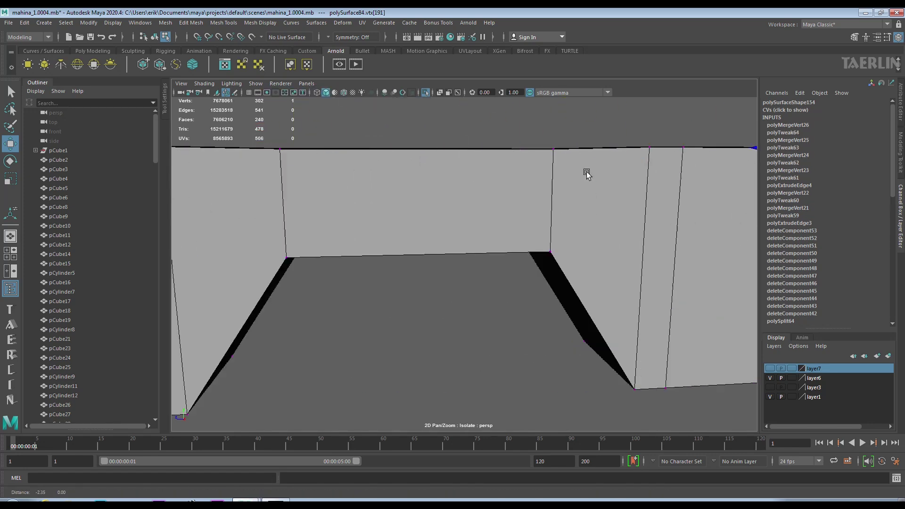
scroll(587, 175, "down", 3)
scroll(522, 186, "down", 3)
mouse_move(505, 209)
left_mouse_down("alt")
mouse_move(522, 243)
mouse_move(452, 216)
left_mouse_up("alt")
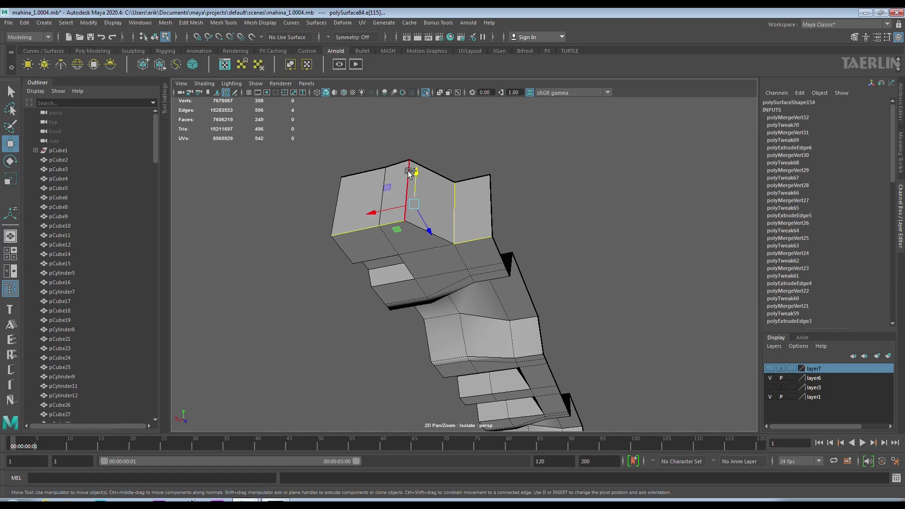
Orbit around the strip to inspect the recessed bays from several angles
left_click_drag(409, 173, 490, 213, "alt")
left_click_drag(440, 278, 531, 264, "alt")
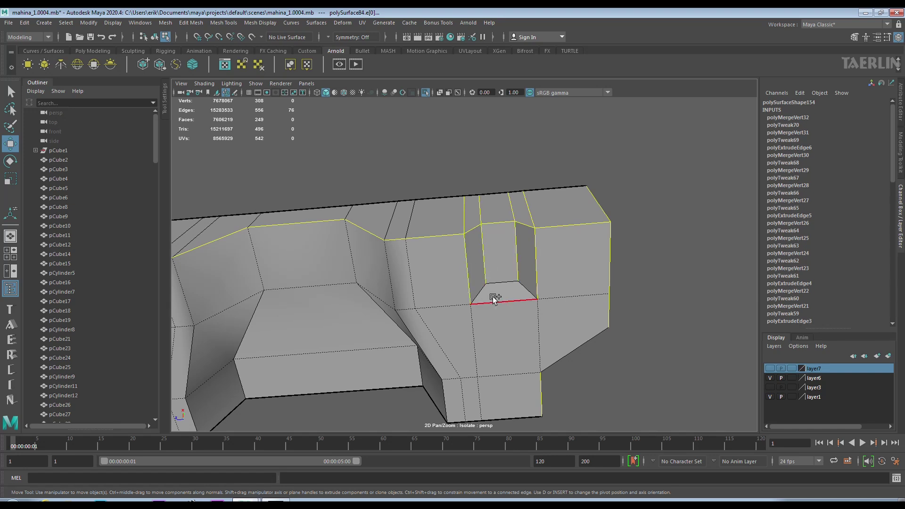
left_click_drag(457, 293, 508, 226, "alt")
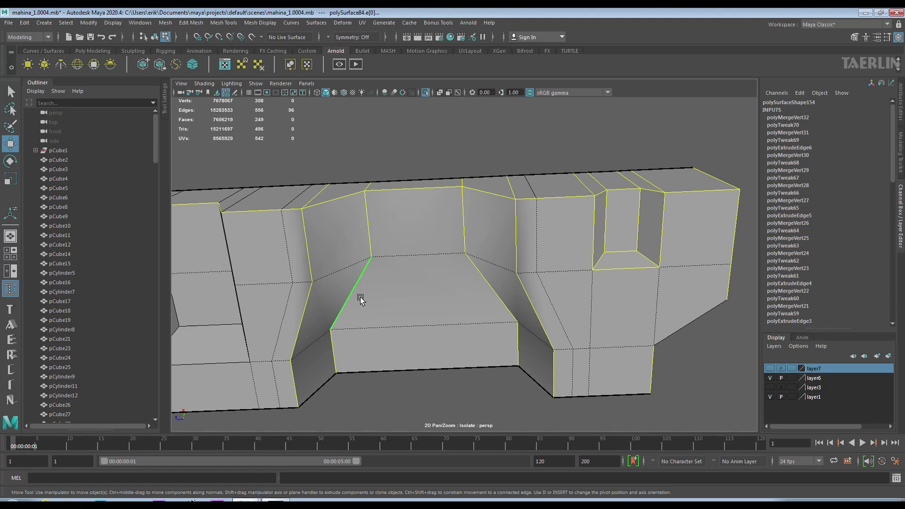
left_click_drag(360, 302, 460, 322, "alt")
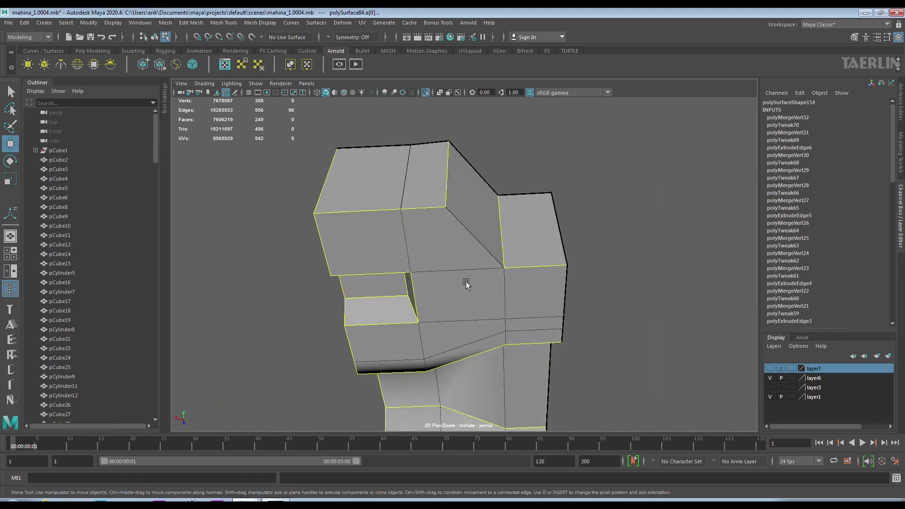
left_click_drag(460, 321, 504, 284, "alt")
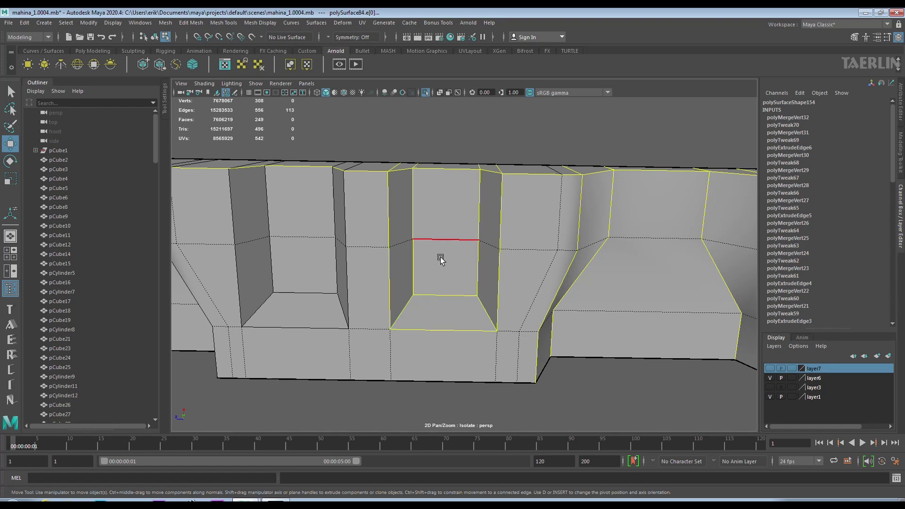
left_click_drag(438, 258, 510, 334, "alt")
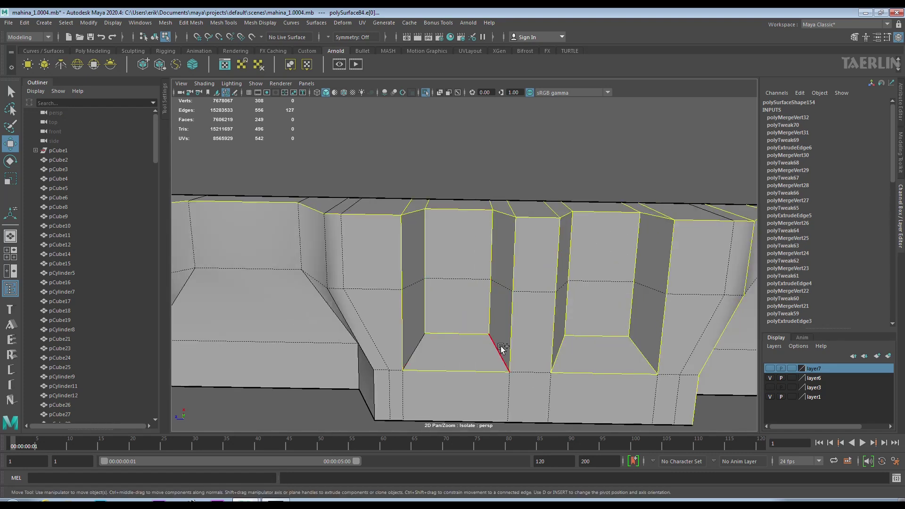
left_click_drag(385, 335, 453, 340, "alt")
Switch to Object Mode and delete the mesh's construction history via Delete by Type > History
left_click(24, 22)
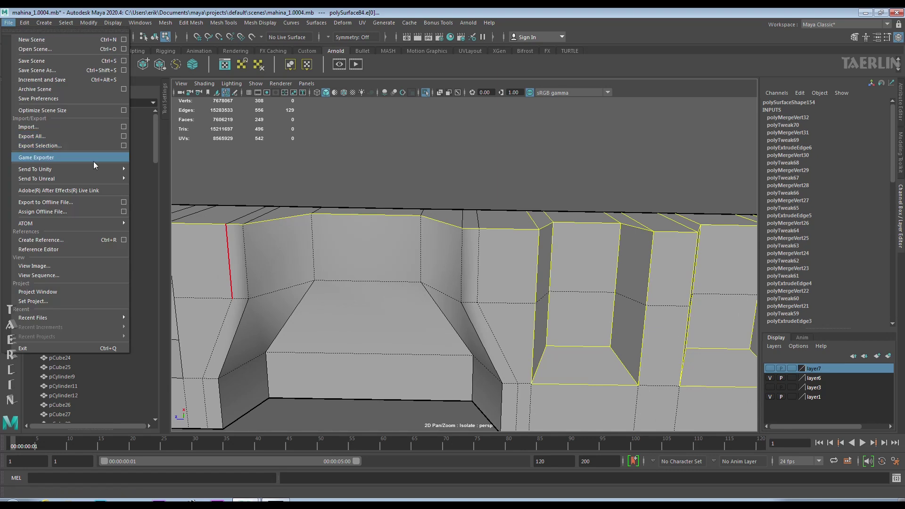
key("Escape")
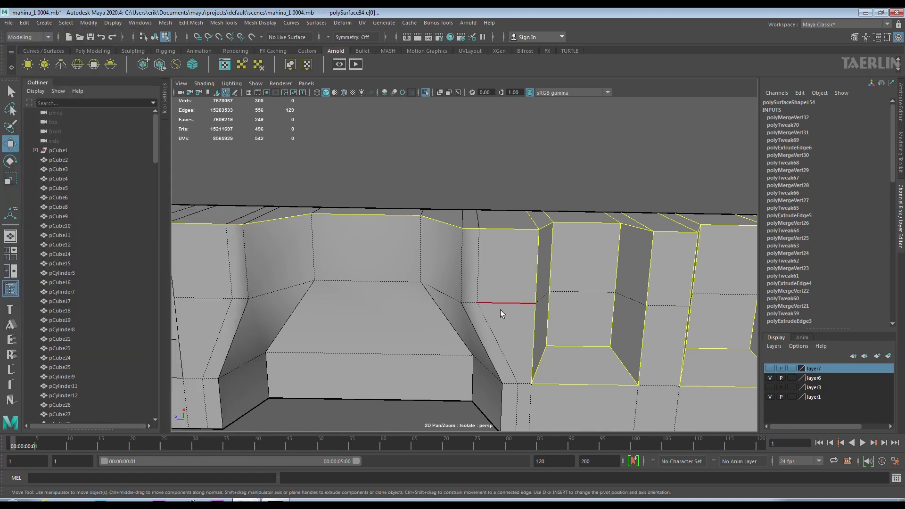
left_click_drag(485, 302, 375, 247, "alt")
right_click_drag(375, 247, 421, 236)
left_click(24, 22)
mouse_move(51, 134)
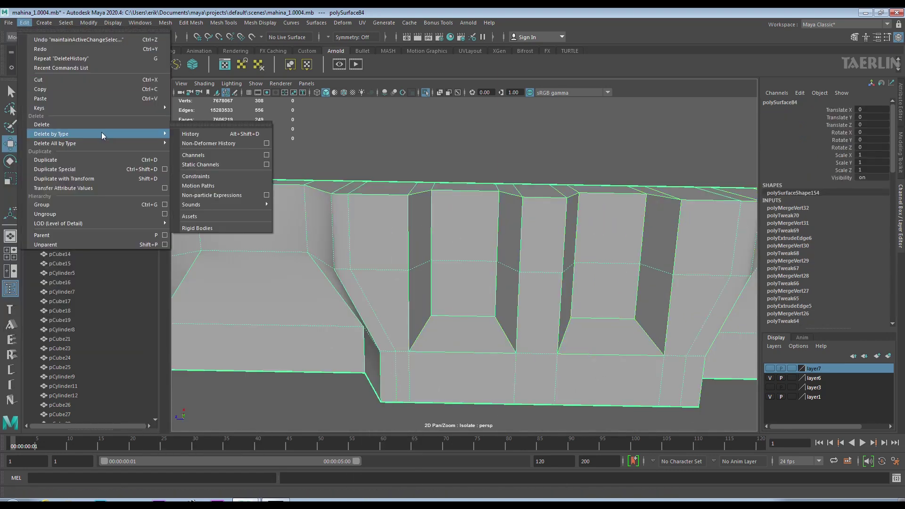
left_click(193, 126)
mouse_move(375, 183)
left_mouse_down("alt")
mouse_move(384, 289)
mouse_move(422, 309)
left_mouse_up("alt")
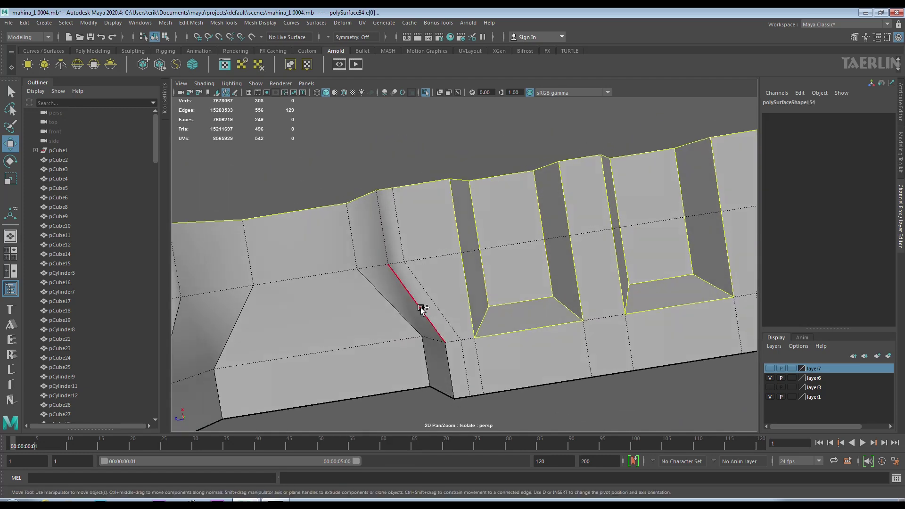
Select the first hard edge loops and bay edges for bevelling
double_click(246, 248, "shift")
left_click_drag(245, 249, 387, 266, "alt")
mouse_move(409, 312)
left_mouse_down("alt")
mouse_move(487, 295)
mouse_move(477, 299)
mouse_move(443, 257)
mouse_move(520, 254)
left_mouse_up("alt")
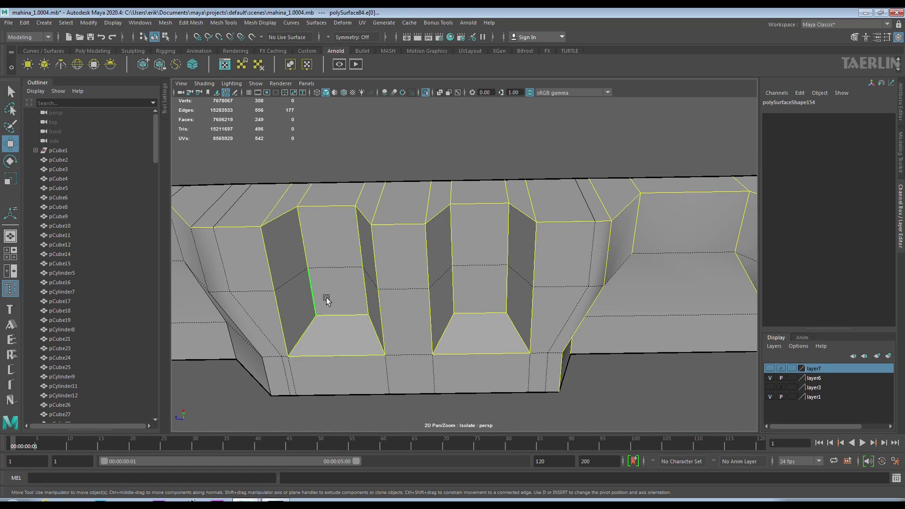
middle_click_drag(327, 299, 485, 299, "alt")
middle_click_drag(292, 256, 383, 243, "alt")
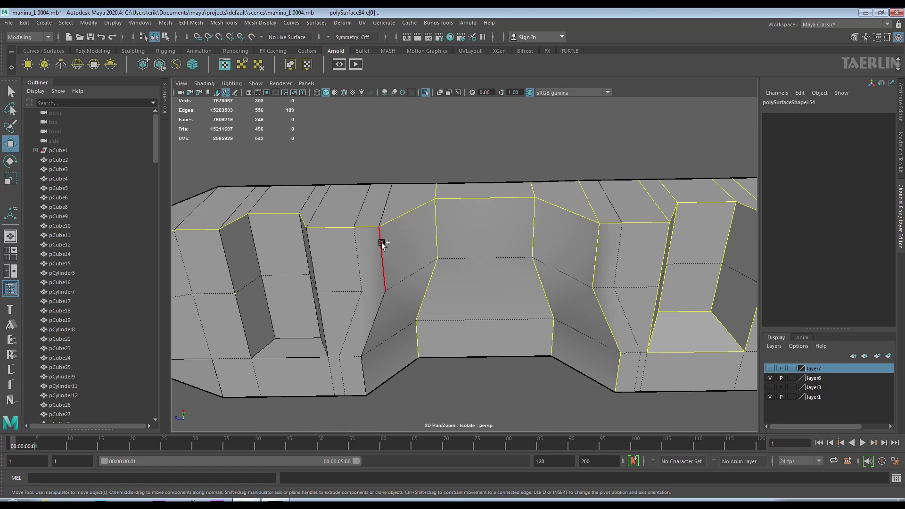
left_click(314, 260, "shift")
middle_click_drag(314, 260, 378, 258, "alt")
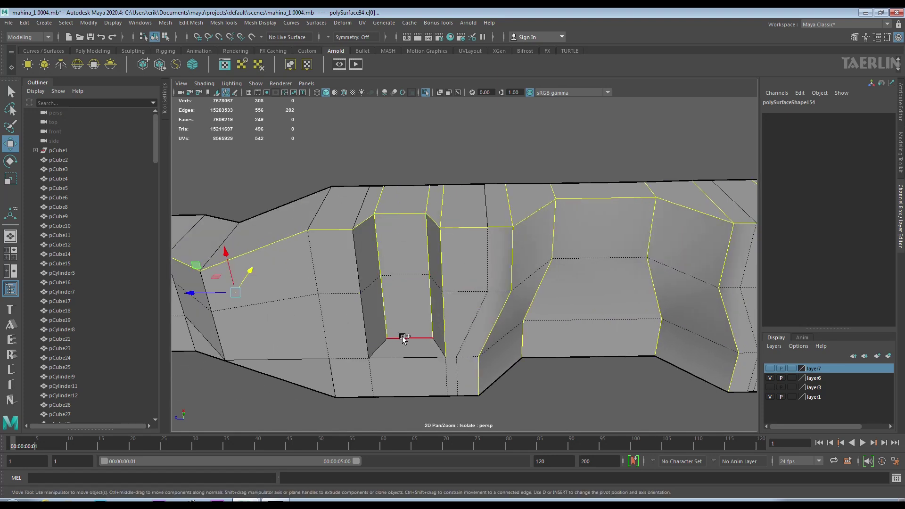
left_click_drag(350, 268, 531, 333, "alt")
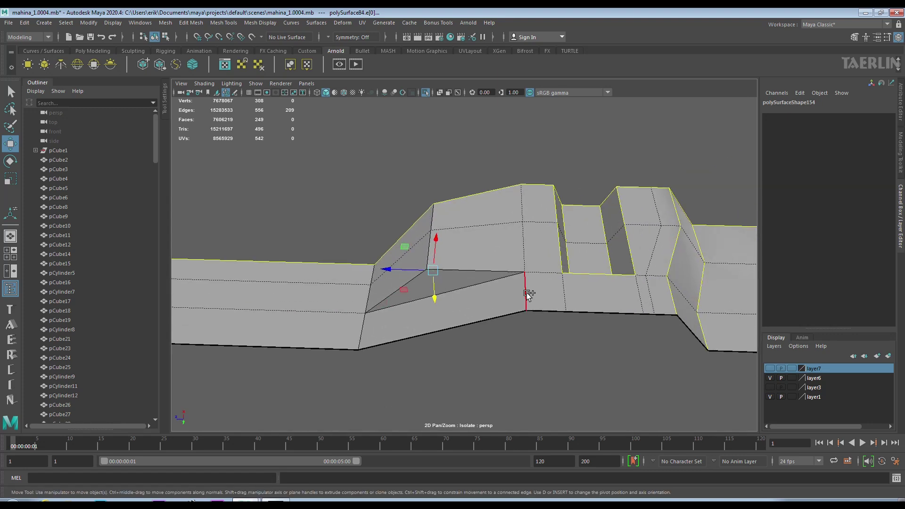
Add the vertical and lower hard edge loops to the selection
double_click(524, 243, "shift")
left_click_drag(528, 239, 477, 273, "alt")
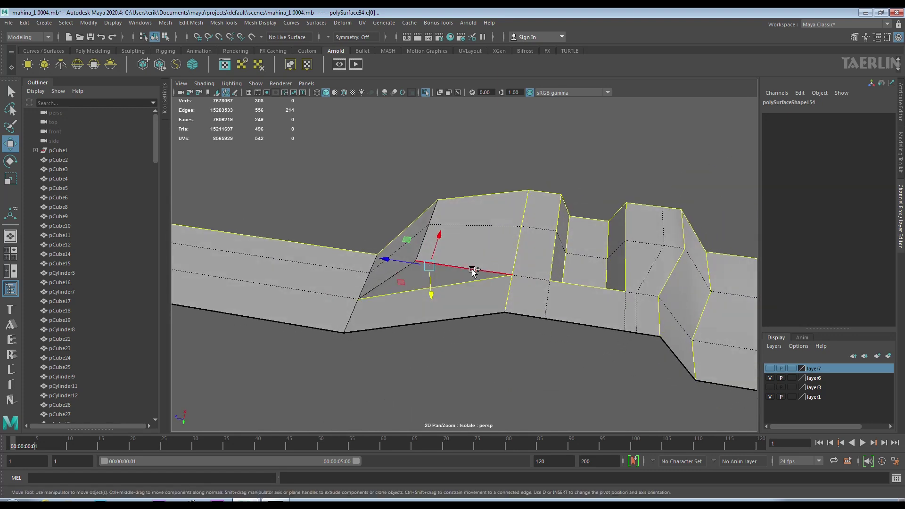
double_click(365, 301, "shift")
left_click_drag(431, 298, 568, 297, "alt")
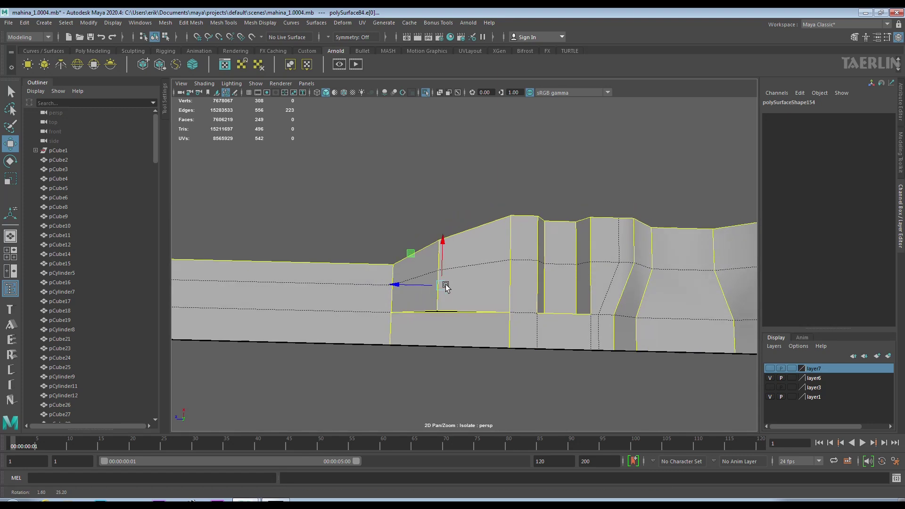
left_click_drag(388, 297, 401, 279, "alt")
double_click(532, 246, "shift")
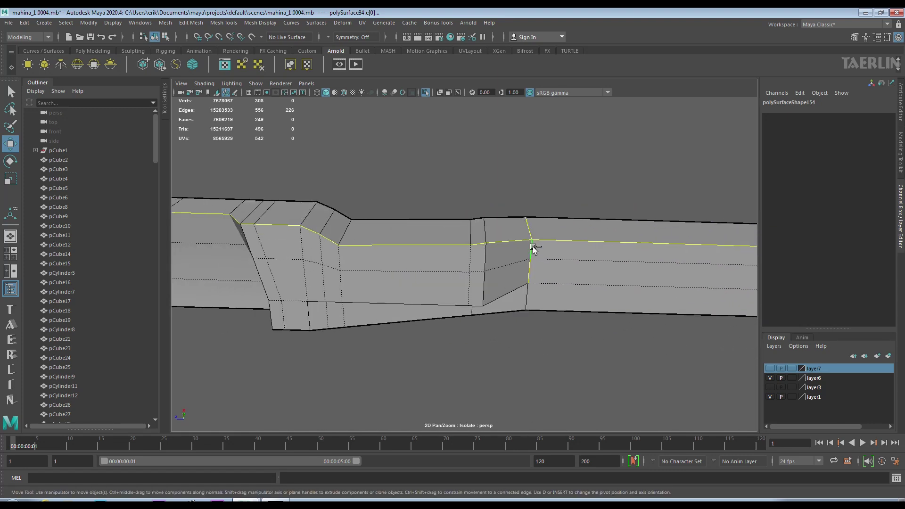
double_click(473, 302, "shift")
left_click_drag(473, 302, 450, 279, "alt")
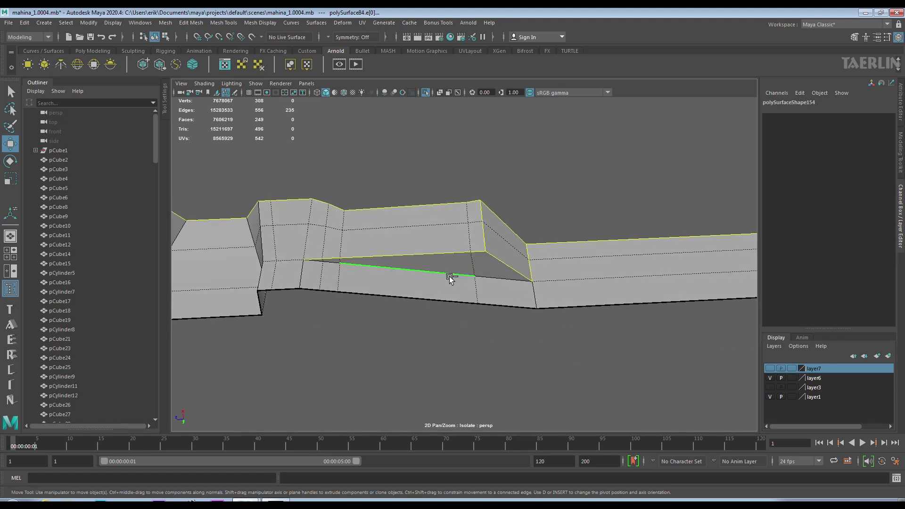
mouse_move(314, 250)
left_mouse_down("alt")
mouse_move(313, 277)
mouse_move(466, 265)
left_mouse_up("alt")
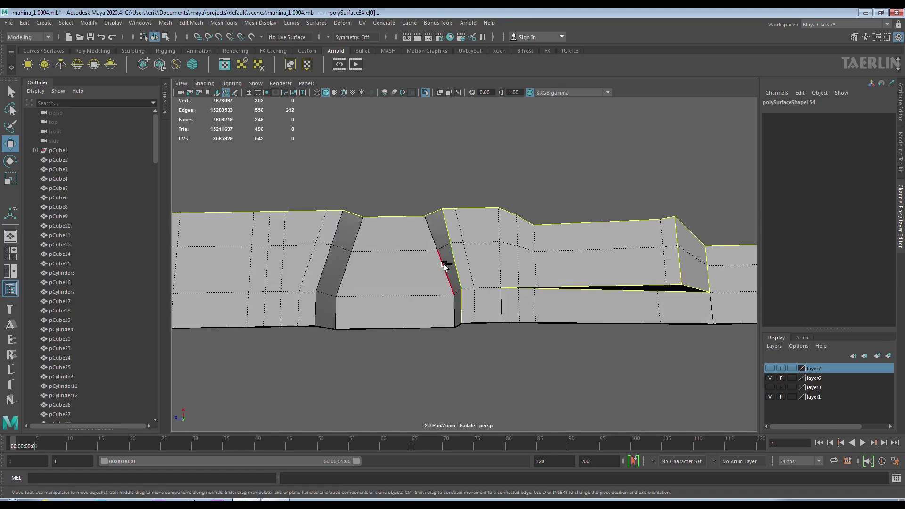
double_click(328, 263, "shift")
mouse_move(329, 262)
left_mouse_down("alt")
mouse_move(378, 307)
mouse_move(445, 304)
mouse_move(413, 293)
mouse_move(485, 288)
mouse_move(588, 253)
mouse_move(525, 304)
mouse_move(523, 243)
mouse_move(546, 212)
mouse_move(564, 252)
left_mouse_up("alt")
Add one last edge and bevel the selection with Chamfer set to Off
left_click(483, 184, "shift")
mouse_move(483, 185)
left_mouse_down("alt")
mouse_move(550, 277)
mouse_move(497, 277)
mouse_move(502, 299)
mouse_move(491, 260)
mouse_move(515, 283)
mouse_move(414, 246)
mouse_move(385, 252)
left_mouse_up("alt")
key("ctrl+b")
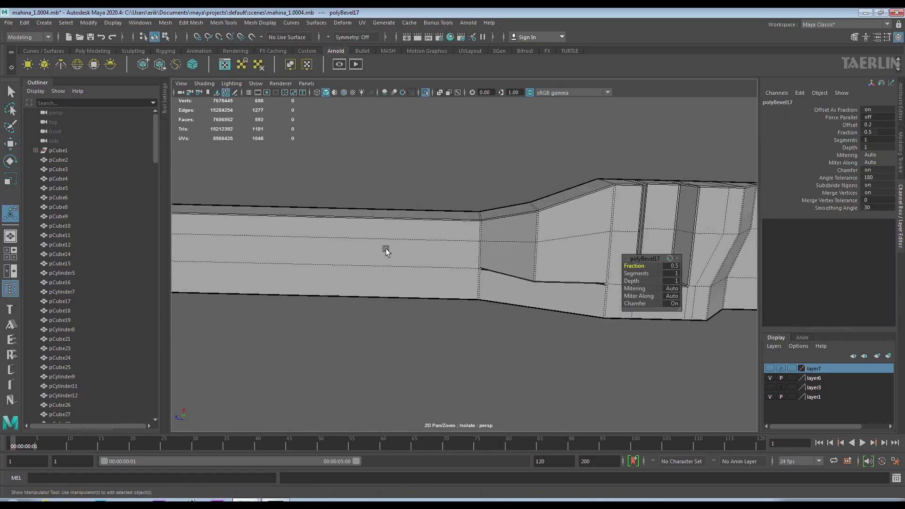
left_click(675, 303)
Orbit and zoom around the bevelled strip to check the rounded edges
scroll(408, 269, "down", 5)
scroll(408, 269, "up", 8)
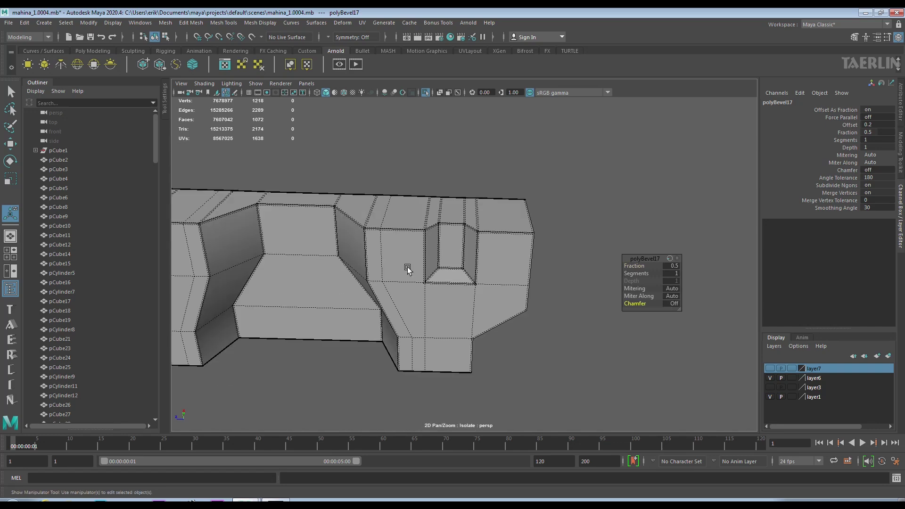
scroll(408, 268, "down", 3)
left_click_drag(411, 263, 463, 238, "alt")
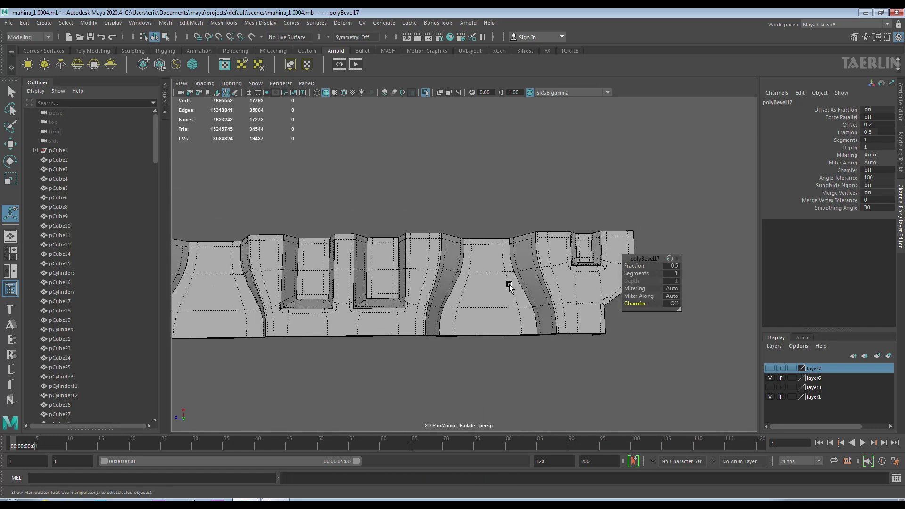
left_click_drag(509, 286, 554, 296, "alt")
left_click_drag(431, 277, 406, 295, "alt")
scroll(406, 295, "up", 2)
scroll(448, 283, "up", 2)
scroll(431, 296, "up", 2)
mouse_move(448, 307)
left_mouse_down("alt")
mouse_move(364, 318)
mouse_move(402, 305)
mouse_move(406, 273)
mouse_move(330, 309)
mouse_move(424, 283)
left_mouse_up("alt")
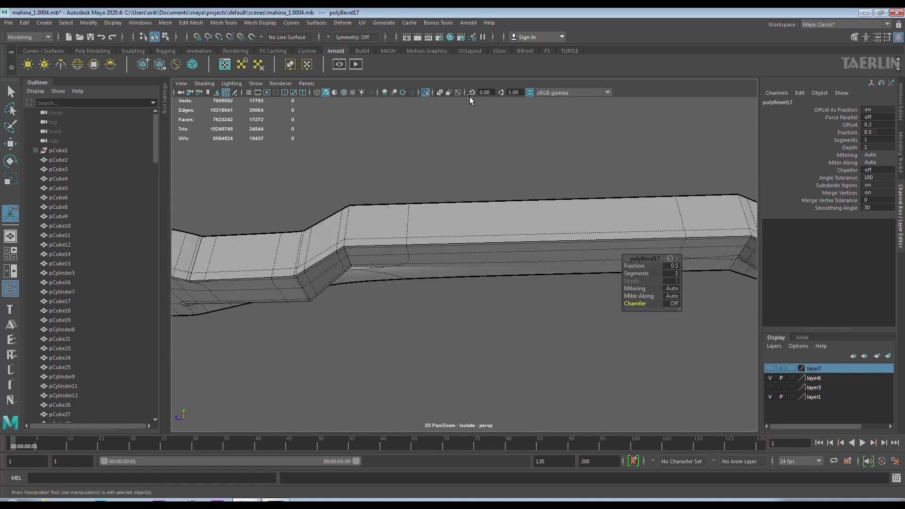
Turn Isolate Select off and view the strip along the full vehicle
key("ctrl+1")
mouse_move(518, 236)
middle_mouse_down("alt")
mouse_move(706, 171)
mouse_move(695, 202)
mouse_move(356, 220)
mouse_move(678, 208)
mouse_move(566, 222)
middle_mouse_up("alt")
mouse_move(566, 222)
left_mouse_down("alt")
mouse_move(471, 237)
mouse_move(427, 114)
left_mouse_up("alt")
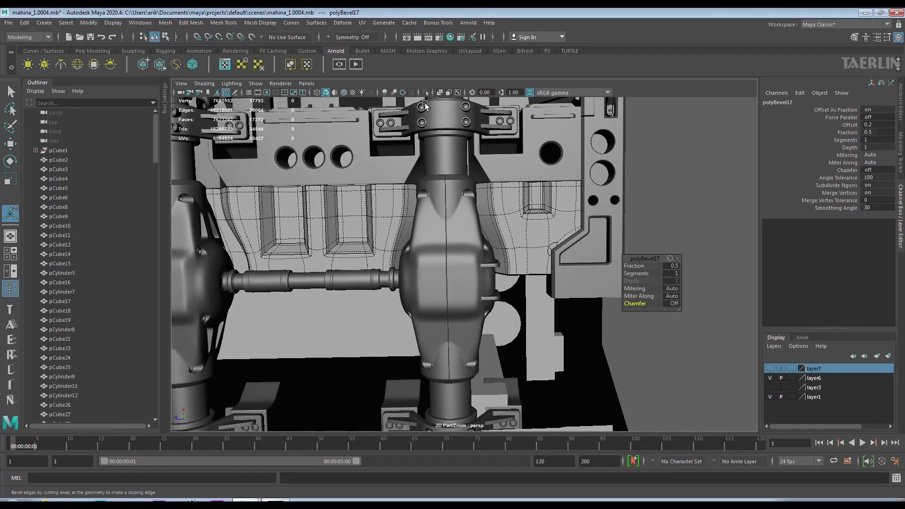
key("F8")
Frame the strip and show its low-poly cage without smoothing
key("q")
key("ctrl+1")
key("f")
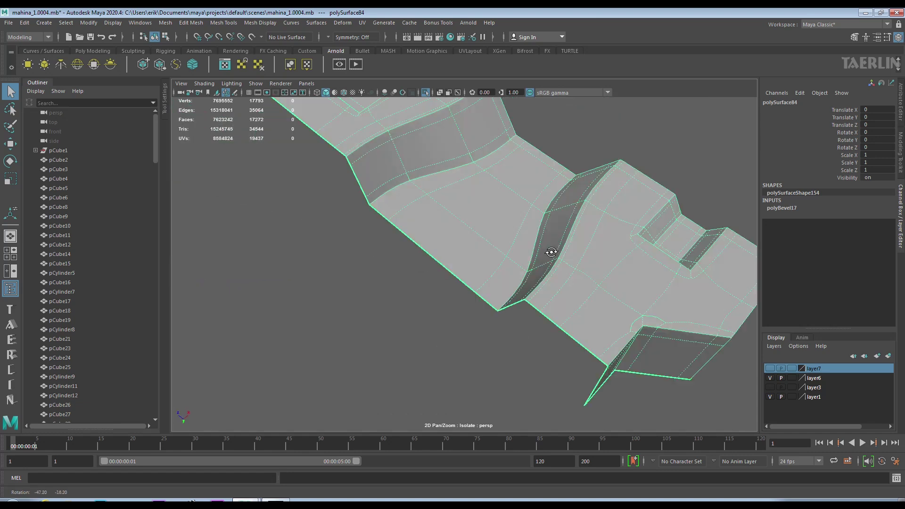
key("1")
left_click_drag(556, 249, 528, 235, "alt")
right_click_drag(529, 235, 584, 270, "alt")
mouse_move(584, 270)
left_mouse_down("alt")
mouse_move(483, 239)
mouse_move(487, 297)
mouse_move(550, 269)
left_mouse_up("alt")
right_click_drag(475, 223, 533, 208)
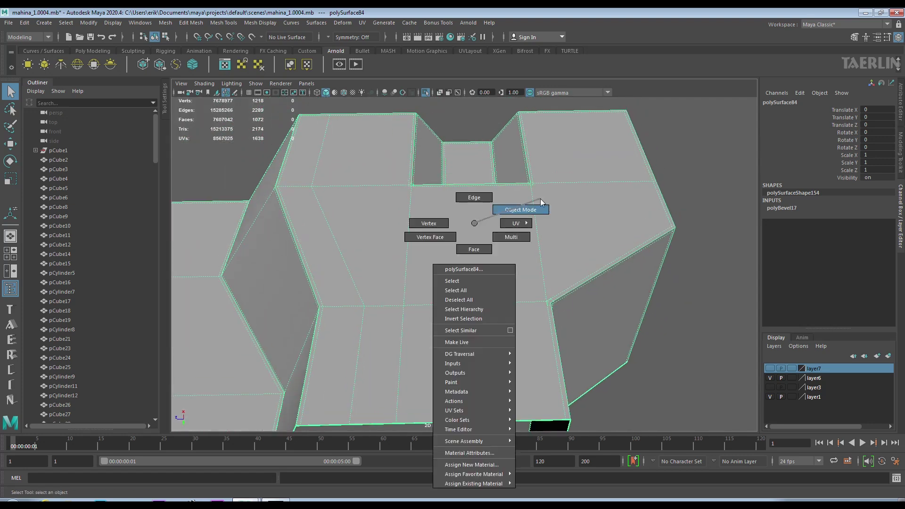
Use Multi-Cut to cut a new edge line across the plate face
left_click(466, 143)
left_click(471, 303)
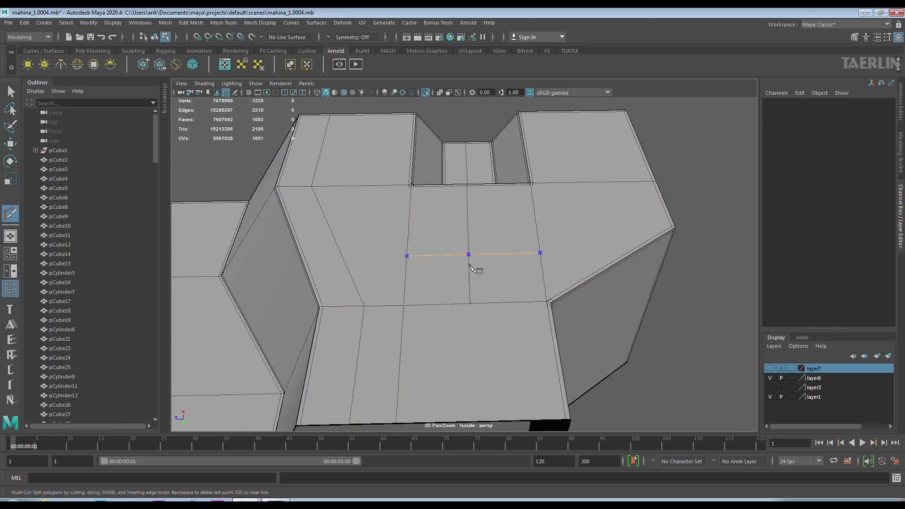
key("Return")
middle_click_drag(511, 293, 510, 262, "alt")
left_click_drag(528, 339, 501, 311, "alt")
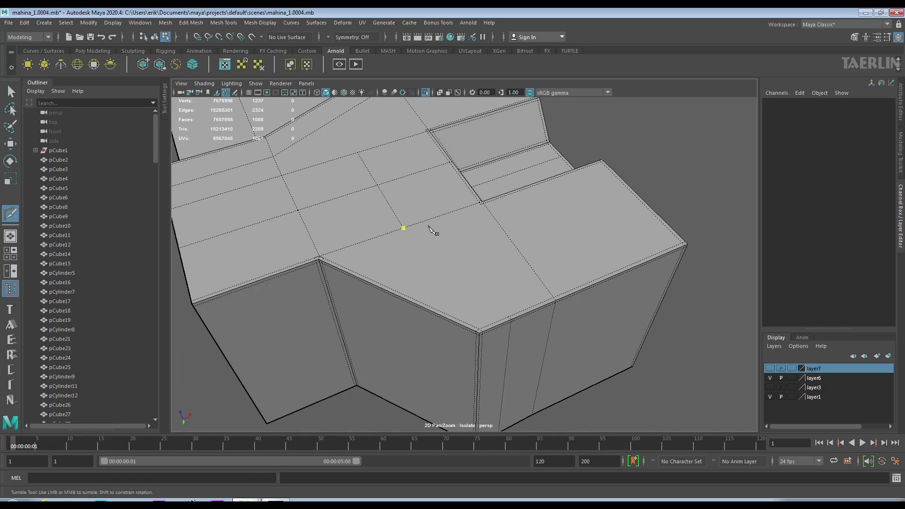
key("Return")
key("space")
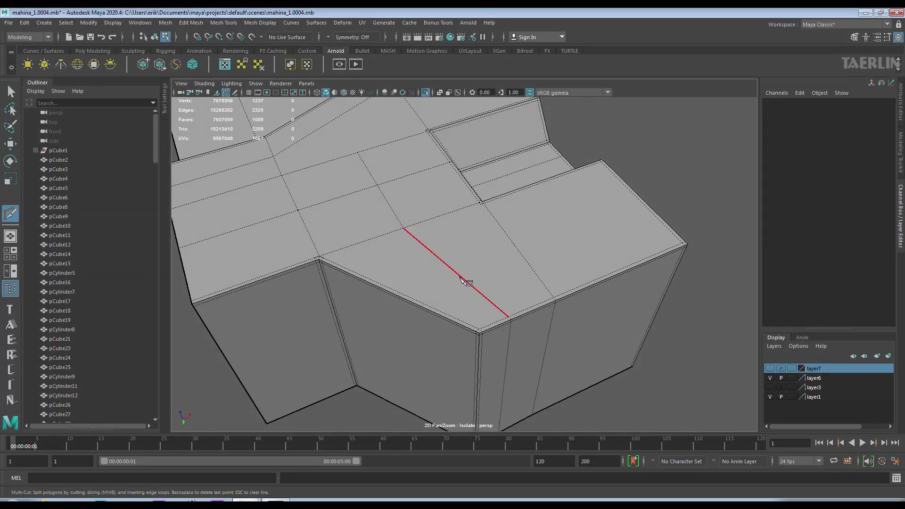
left_click_drag(475, 269, 525, 257, "alt")
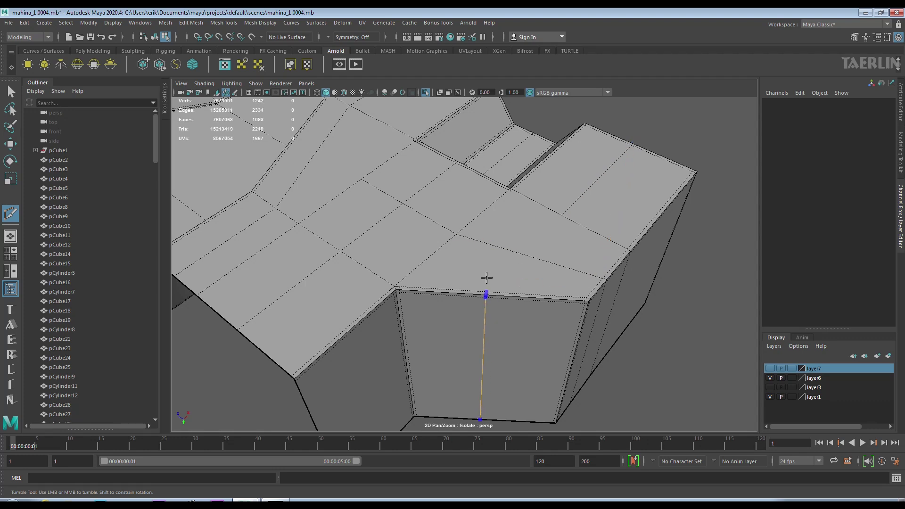
scroll(486, 276, "up", 5)
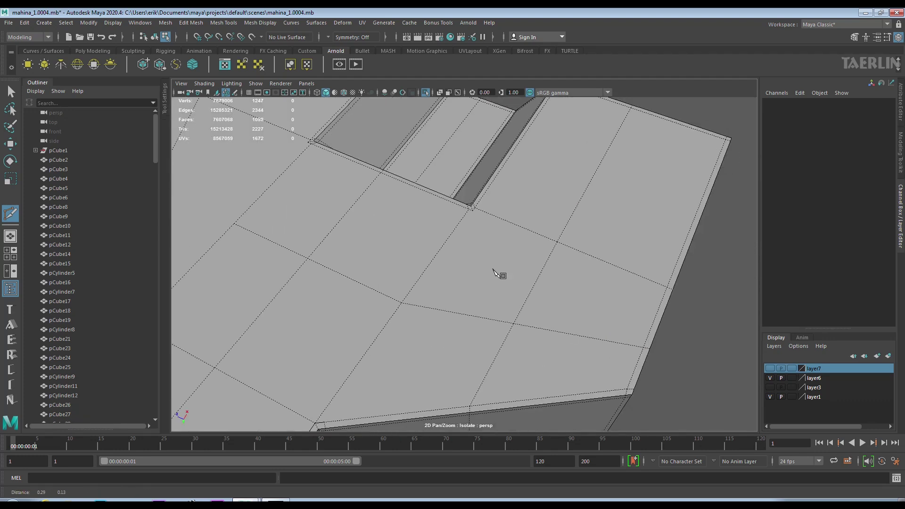
middle_click_drag(497, 273, 469, 196, "alt")
Cut new edges from the plate to the slot corner
left_click(449, 205)
scroll(505, 282, "down", 3)
left_click(505, 374)
mouse_move(515, 378)
left_mouse_down("alt")
mouse_move(540, 241)
mouse_move(531, 246)
left_mouse_up("alt")
key("Return")
left_click(525, 245)
scroll(490, 227, "up", 5)
middle_click_drag(512, 187, 538, 226, "alt")
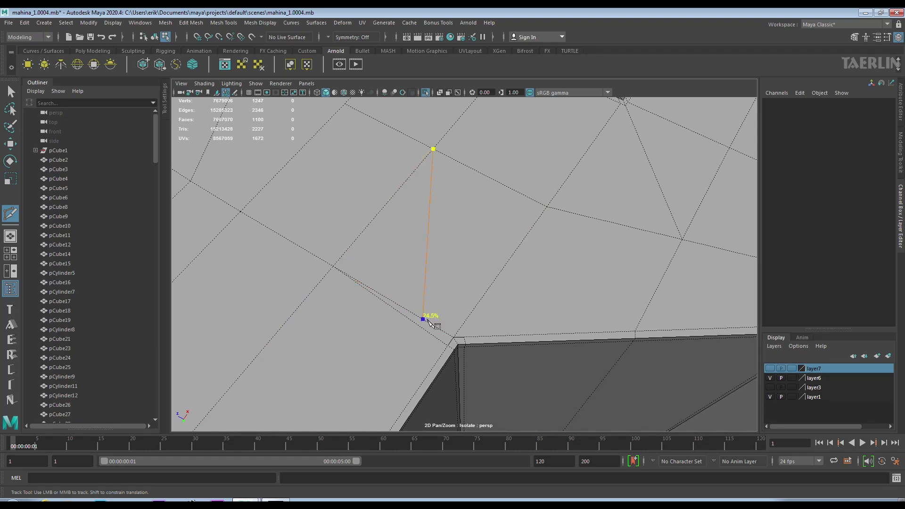
left_click(455, 337)
key("Return")
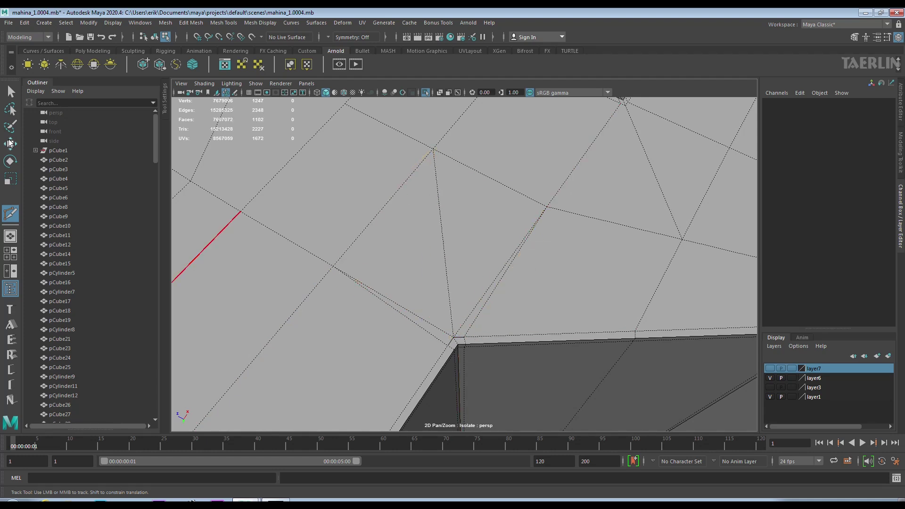
Delete the unwanted stray edges and place a new cut across the plate
key("w")
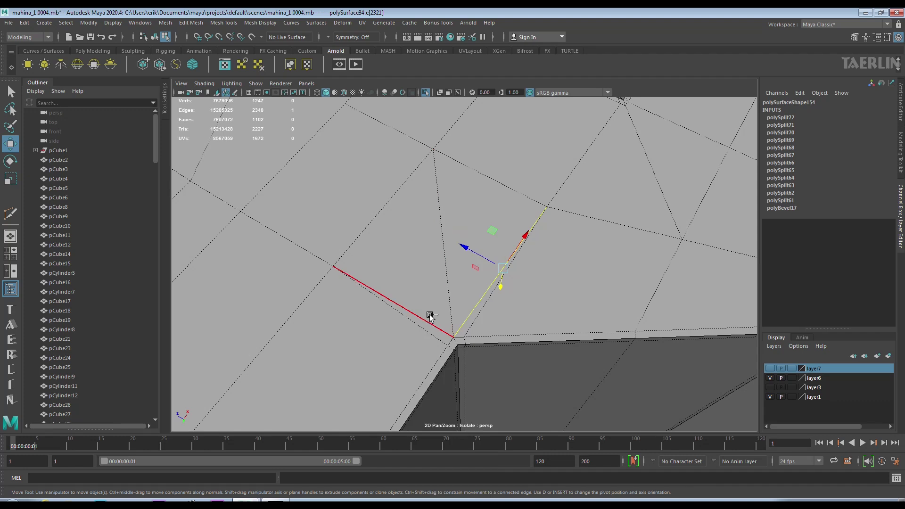
key("Delete")
mouse_move(451, 304)
right_mouse_down("alt")
mouse_move(420, 237)
mouse_move(475, 305)
mouse_move(476, 289)
mouse_move(511, 308)
mouse_move(472, 316)
right_mouse_up("alt")
left_click(394, 327)
mouse_move(544, 264)
right_mouse_down("alt")
mouse_move(467, 255)
mouse_move(549, 318)
mouse_move(552, 249)
right_mouse_up("alt")
left_click(503, 275)
Commit the current cut edge and check the chassis briefly in smooth preview
key("Return")
middle_click_drag(552, 250, 499, 245, "alt")
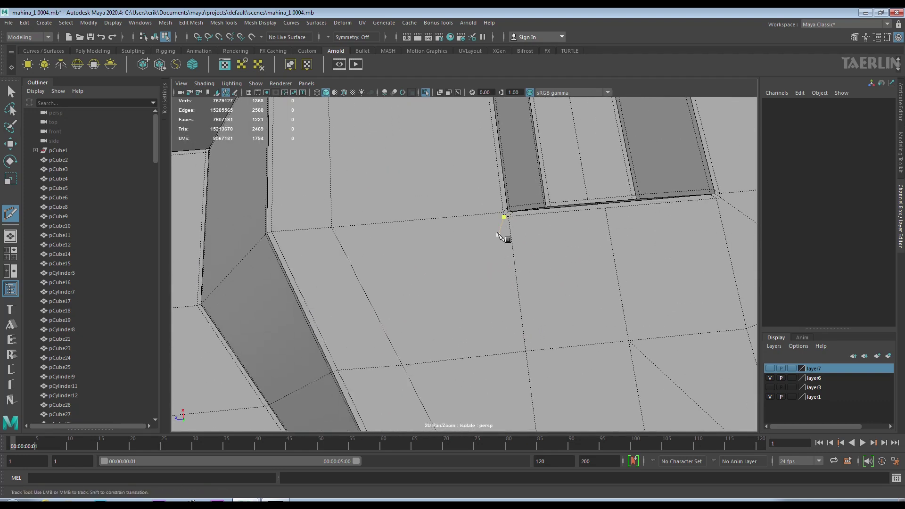
key("3")
right_click_drag(427, 377, 465, 293, "alt")
mouse_move(465, 293)
left_mouse_down("alt")
mouse_move(481, 383)
mouse_move(638, 313)
mouse_move(593, 319)
left_mouse_up("alt")
scroll(593, 319, "up", 5)
key("1")
Add a cut edge below the first recessed notch on the lower wall
left_click_drag(539, 340, 438, 308, "alt")
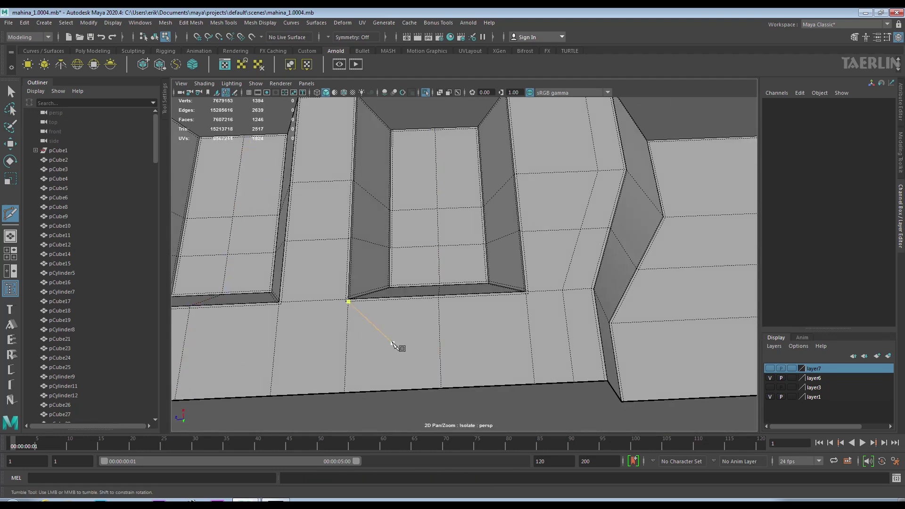
scroll(495, 338, "up", 2)
scroll(461, 279, "up", 3)
scroll(498, 318, "up", 2)
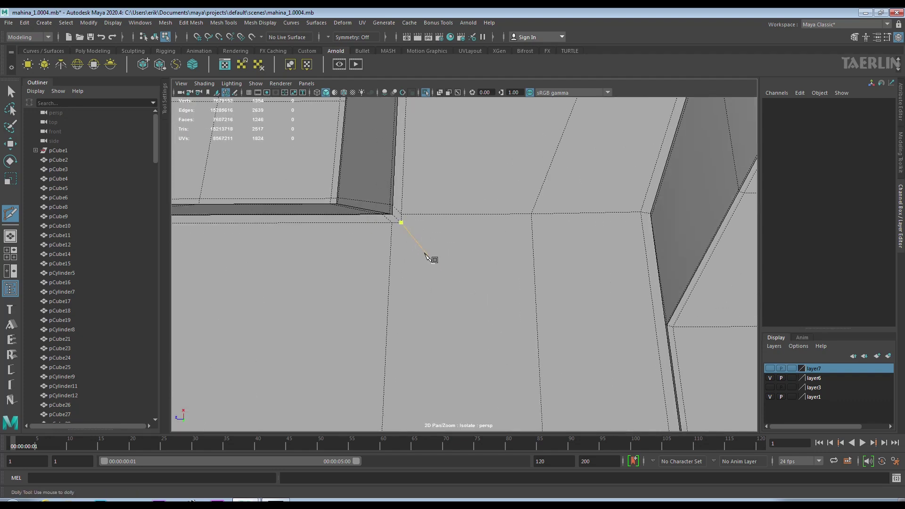
mouse_move(557, 320)
right_mouse_down("alt")
mouse_move(551, 279)
mouse_move(490, 328)
right_mouse_up("alt")
middle_click_drag(493, 332, 486, 325, "alt")
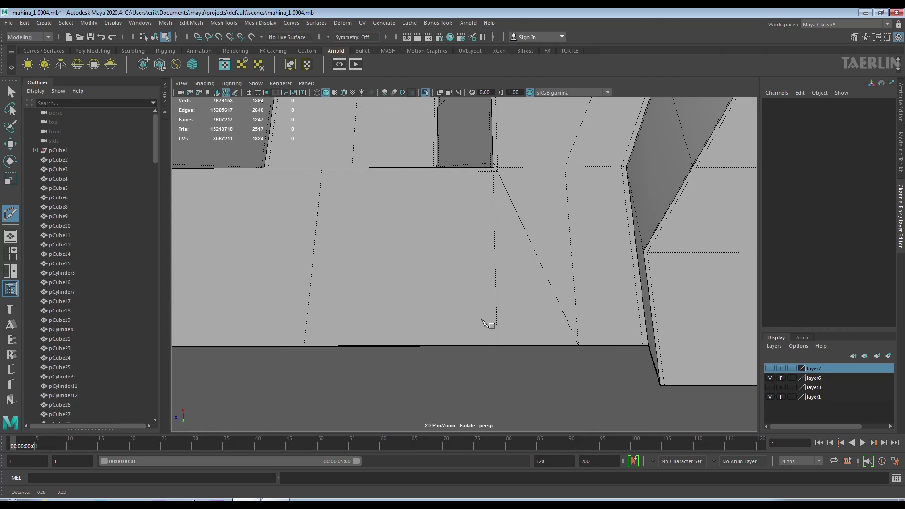
mouse_move(486, 325)
left_mouse_down("alt")
mouse_move(524, 319)
mouse_move(488, 329)
left_mouse_up("alt")
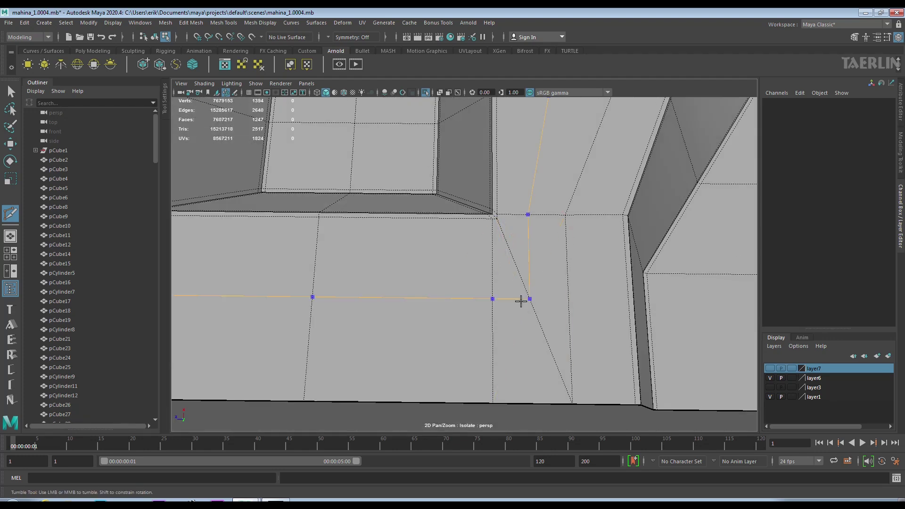
mouse_move(529, 226)
right_mouse_down("alt")
mouse_move(511, 236)
mouse_move(529, 337)
mouse_move(507, 206)
right_mouse_up("alt")
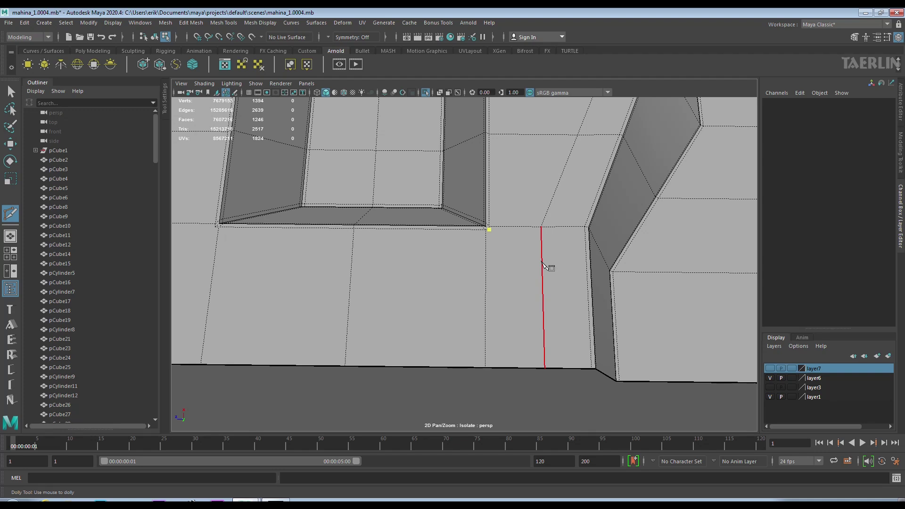
scroll(544, 265, "down", 3)
scroll(471, 250, "down", 2)
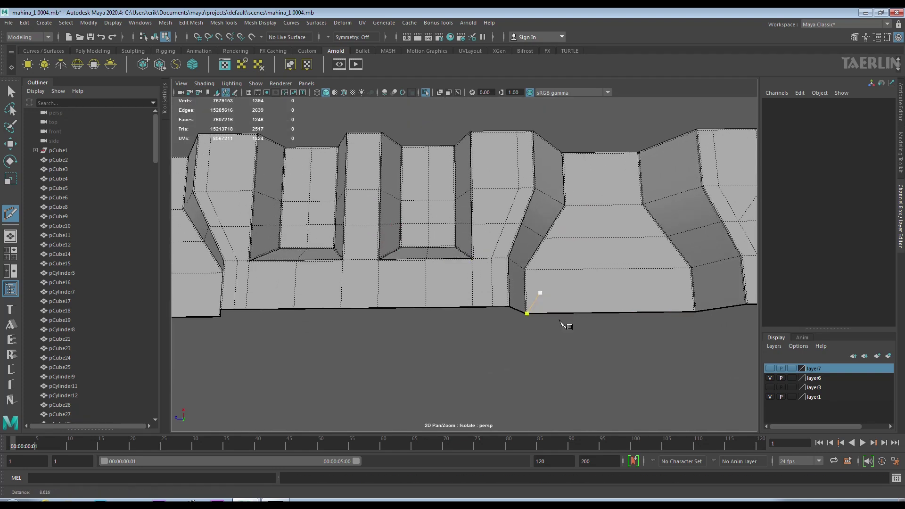
scroll(528, 293, "up", 1)
key("Return")
Add a diagonal cut line ending at the wall corner
scroll(552, 268, "down", 3)
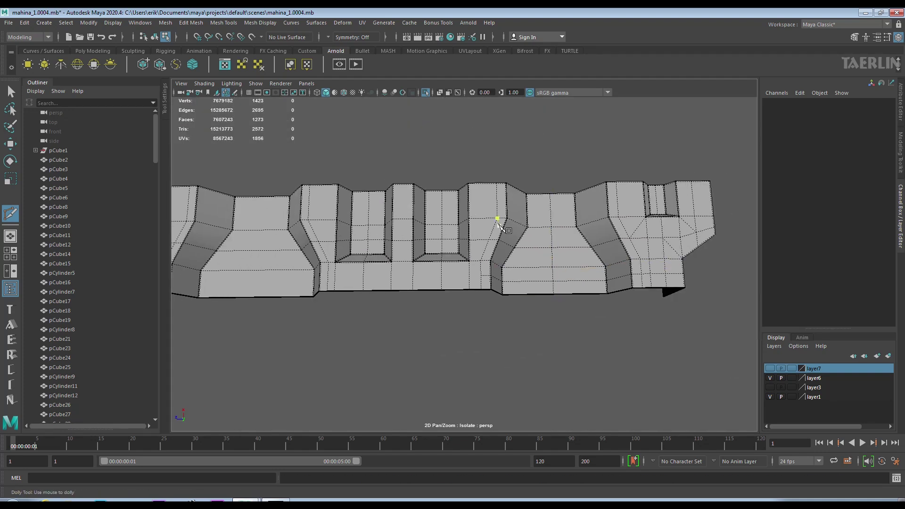
scroll(497, 219, "up", 5)
left_click(480, 302)
key("Return")
scroll(520, 324, "down", 4)
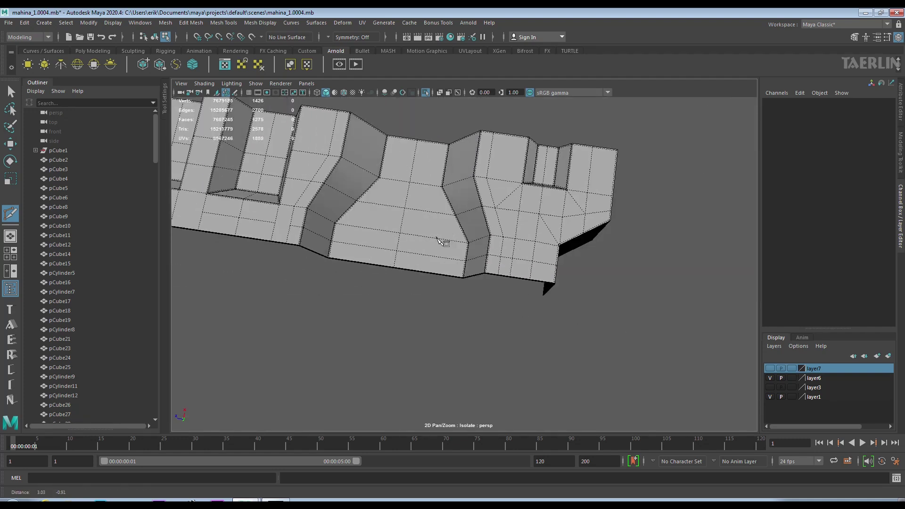
scroll(547, 336, "up", 2)
scroll(547, 336, "up", 3)
scroll(480, 313, "up", 3)
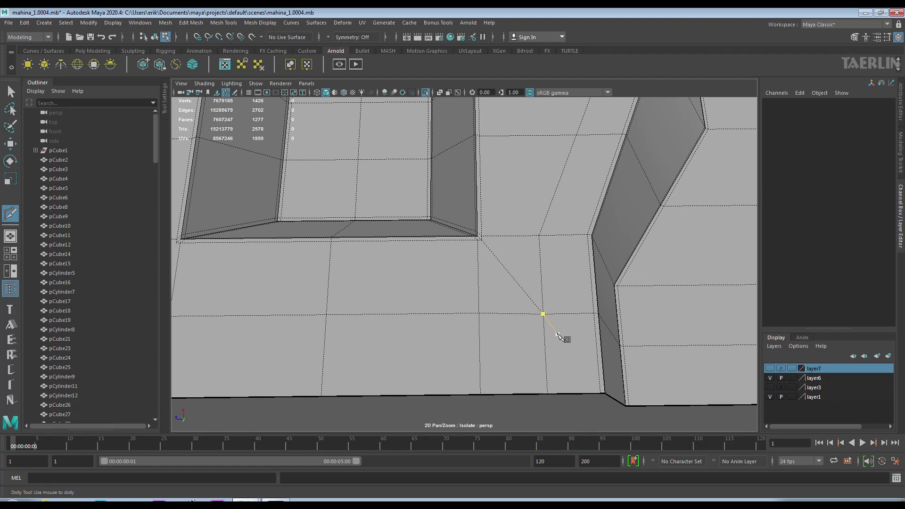
scroll(510, 300, "down", 5)
Add a vertical cut down to the bottom edge of the wall
mouse_move(448, 252)
left_mouse_down("alt")
mouse_move(502, 300)
mouse_move(491, 244)
left_mouse_up("alt")
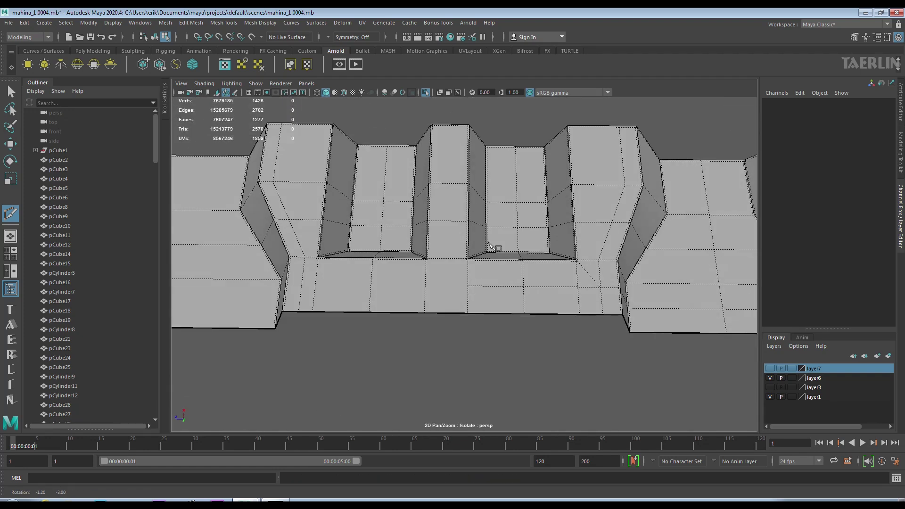
scroll(535, 288, "up", 3)
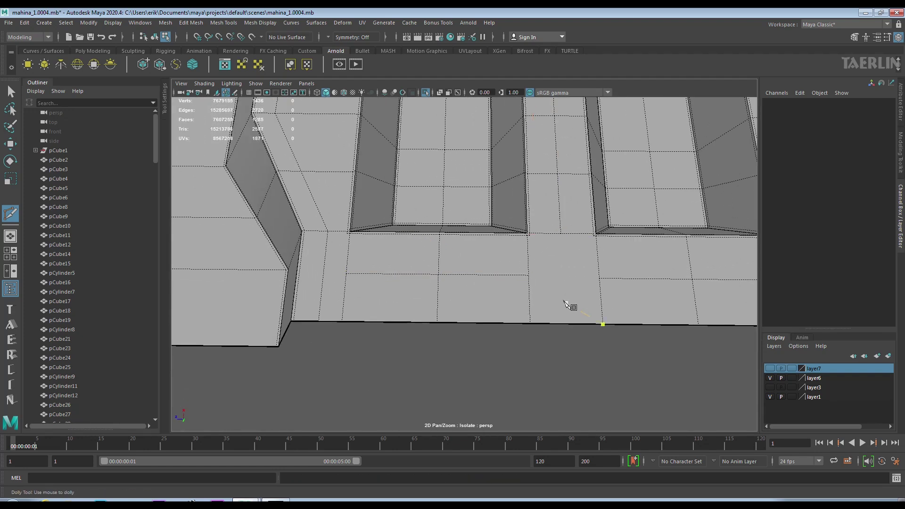
middle_click_drag(567, 303, 510, 272, "alt")
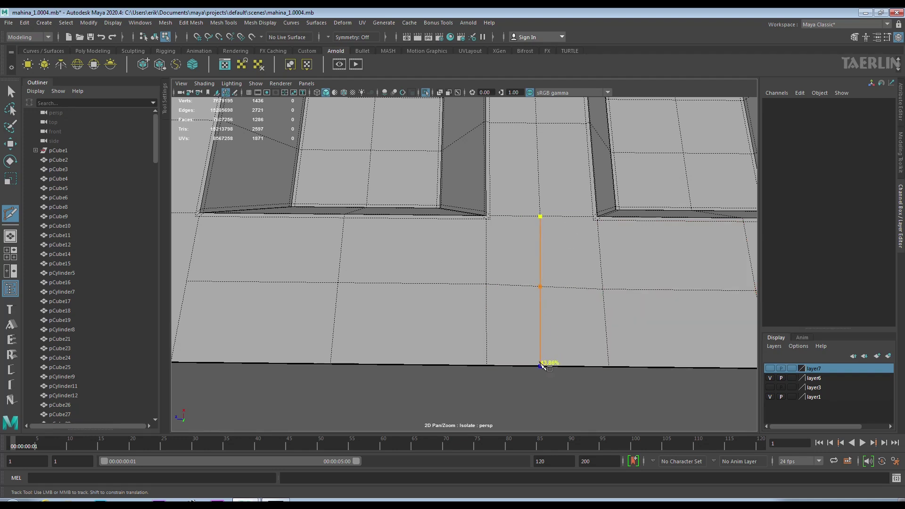
mouse_move(564, 279)
middle_mouse_down("alt")
mouse_move(646, 202)
mouse_move(611, 218)
middle_mouse_up("alt")
left_click(516, 328)
key("Return")
Zoom out to review the new cuts across the whole recessed wall
scroll(461, 259, "down", 5)
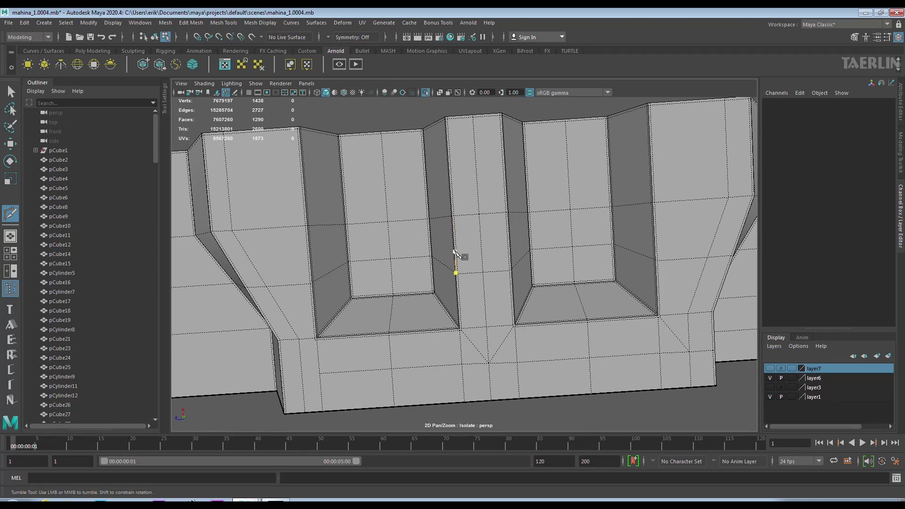
mouse_move(461, 253)
middle_mouse_down("alt")
mouse_move(366, 286)
mouse_move(531, 297)
middle_mouse_up("alt")
scroll(532, 297, "up", 2)
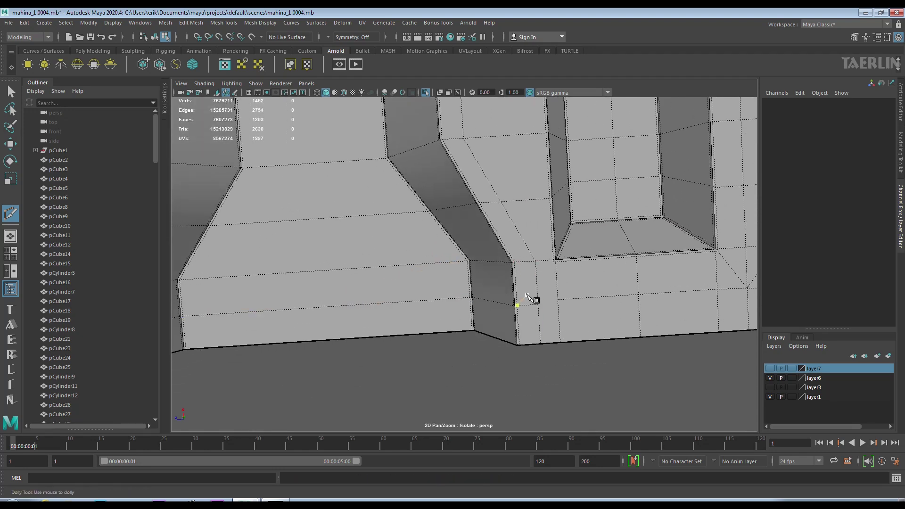
scroll(528, 297, "up", 2)
scroll(618, 314, "up", 2)
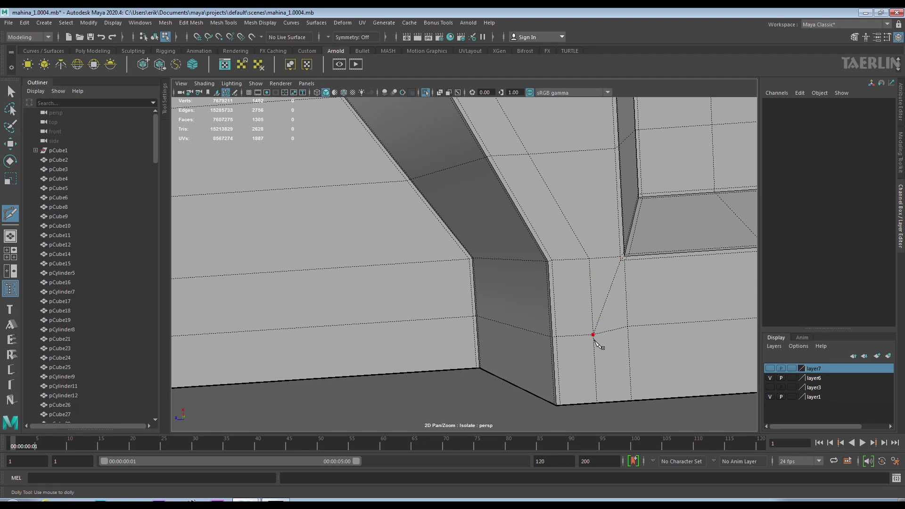
scroll(595, 341, "down", 5)
scroll(637, 313, "down", 3)
middle_click_drag(488, 259, 469, 298, "alt")
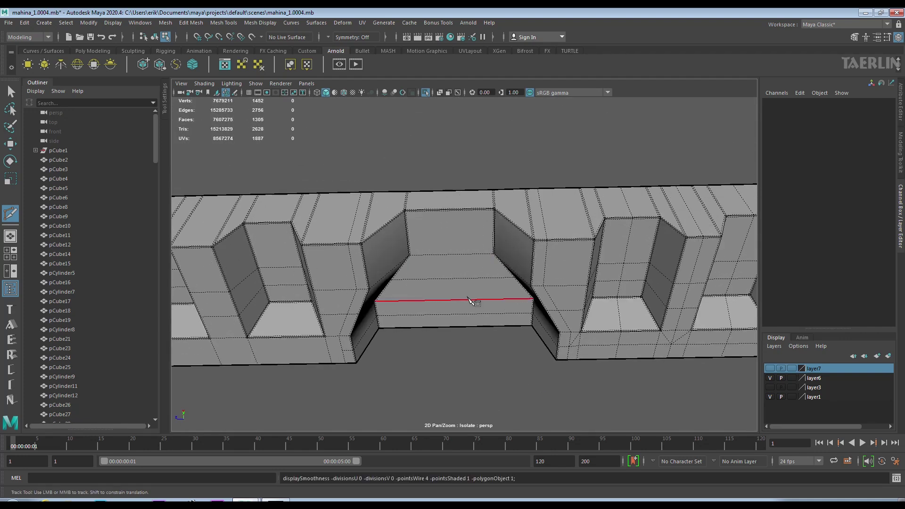
Split an edge ring on the lower wall to add a vertical loop
left_click_drag(472, 300, 452, 268, "alt")
left_click(10, 145)
left_click(445, 210)
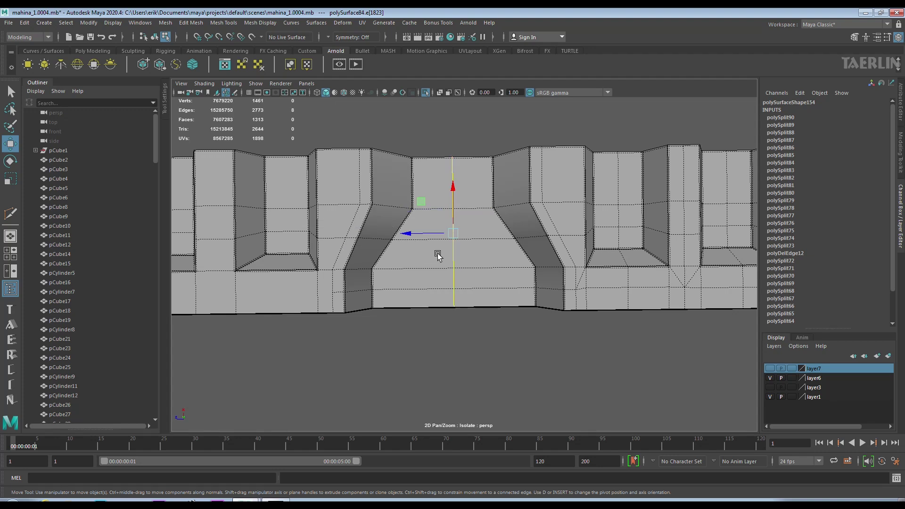
middle_click_drag(445, 212, 599, 222, "alt")
left_click(448, 220)
right_click_drag(324, 196, 313, 263, "shift")
Split a second edge ring on the wall with another loop
scroll(335, 154, "up", 3)
right_click_drag(366, 225, 386, 259, "shift")
middle_click_drag(472, 239, 511, 239, "alt")
left_click(277, 226)
right_click_drag(277, 226, 300, 259, "shift")
middle_click_drag(300, 259, 269, 208, "alt")
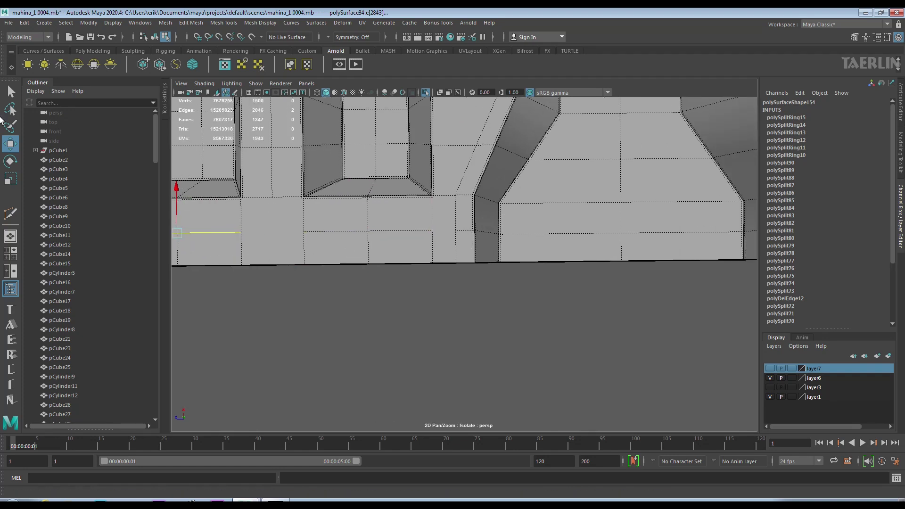
scroll(396, 203, "up", 2)
scroll(382, 210, "up", 2)
Commit two pending cut edges near the window openings
key("Return")
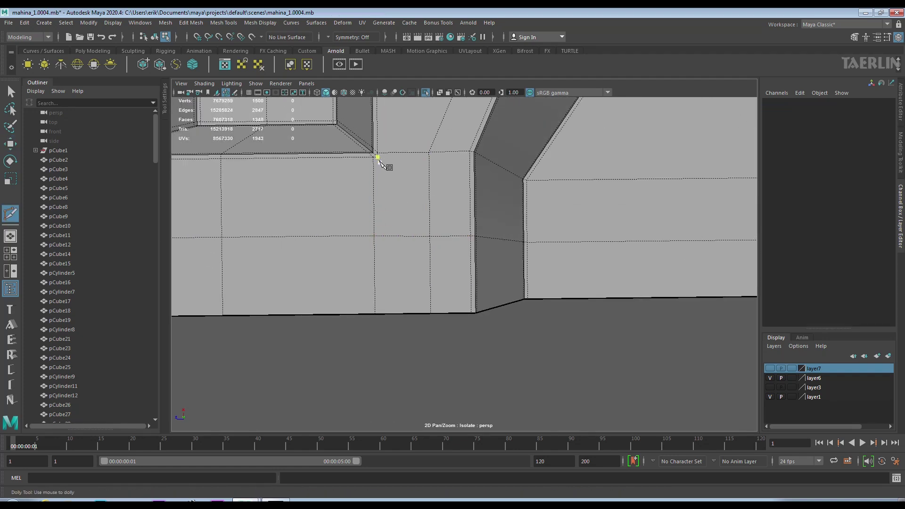
middle_click_drag(387, 251, 633, 277, "alt")
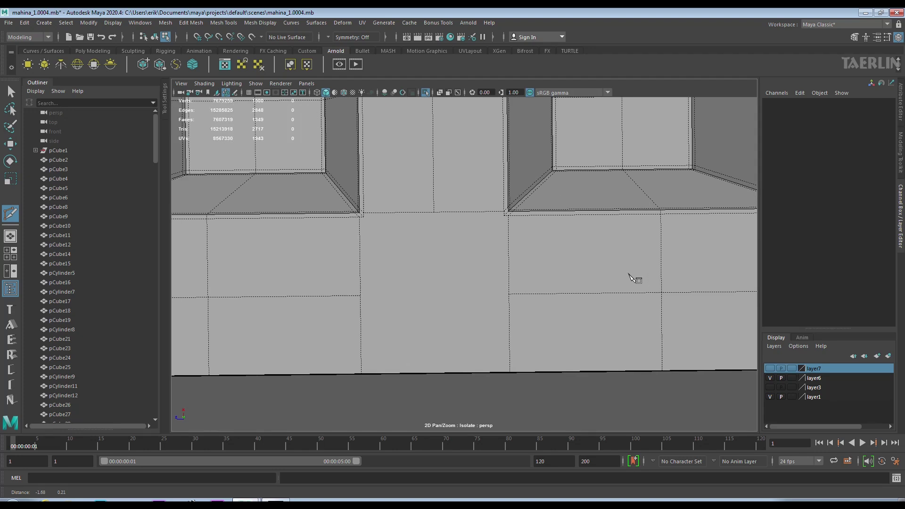
scroll(514, 248, "up", 2)
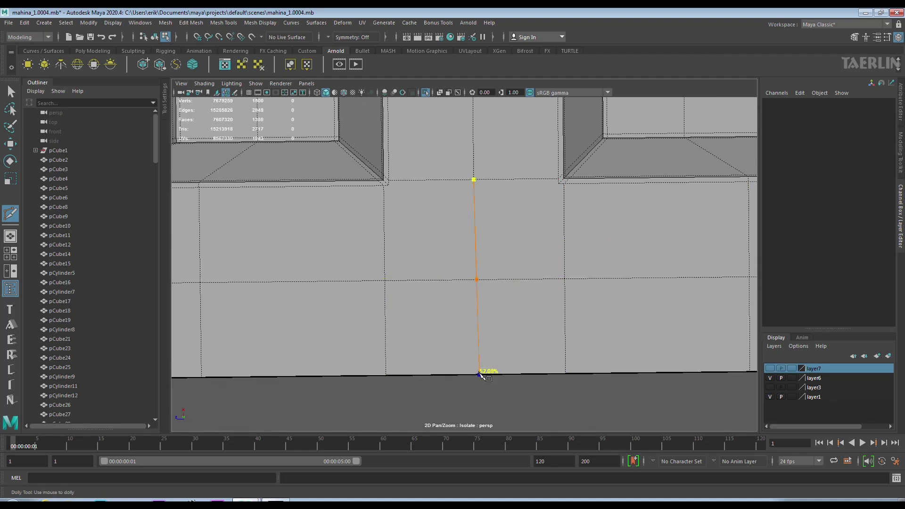
key("Return")
scroll(547, 158, "up", 2)
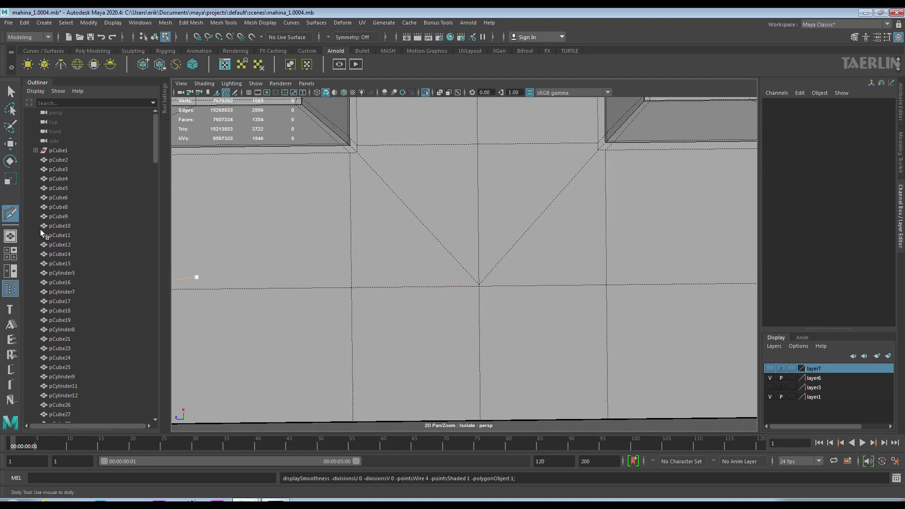
Merge the vertices at the cut junction together
key("w")
right_click(519, 245)
left_click(479, 285)
right_click_drag(494, 309, 491, 246, "shift")
scroll(448, 228, "down", 2)
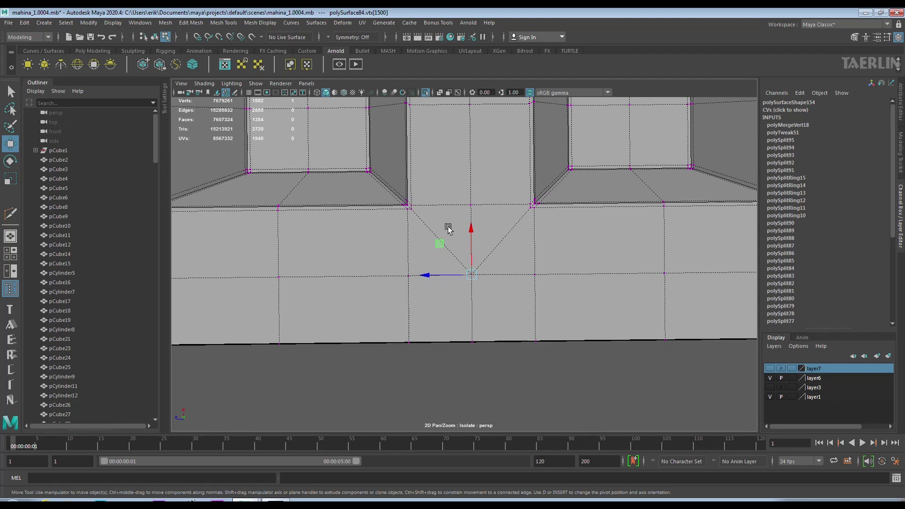
scroll(536, 256, "down", 2)
scroll(633, 276, "up", 3)
scroll(567, 232, "up", 3)
key("1")
Add a horizontal edge loop through the ring of the vertical edge
left_click(530, 280)
right_click_drag(532, 280, 528, 318, "shift")
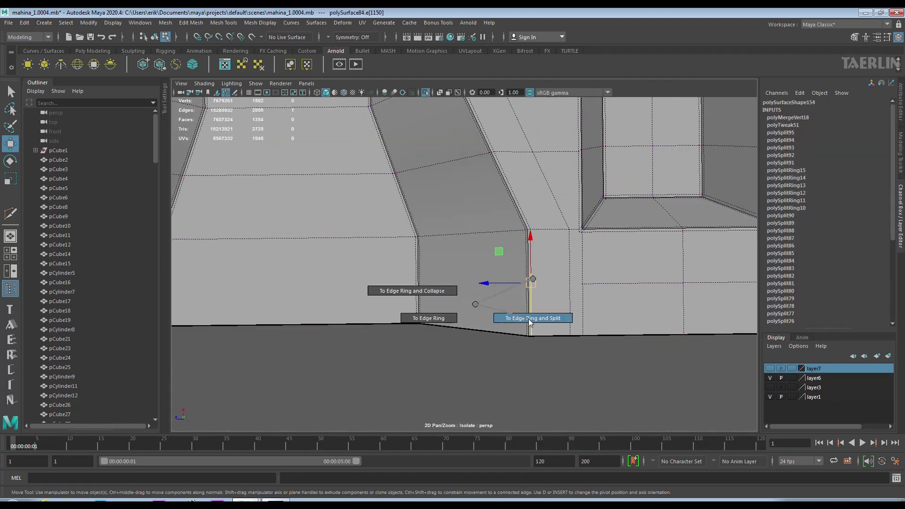
scroll(508, 293, "down", 2)
key("F8")
mouse_move(542, 245)
right_mouse_down("shift")
mouse_move(518, 255)
mouse_move(498, 245)
right_mouse_up("shift")
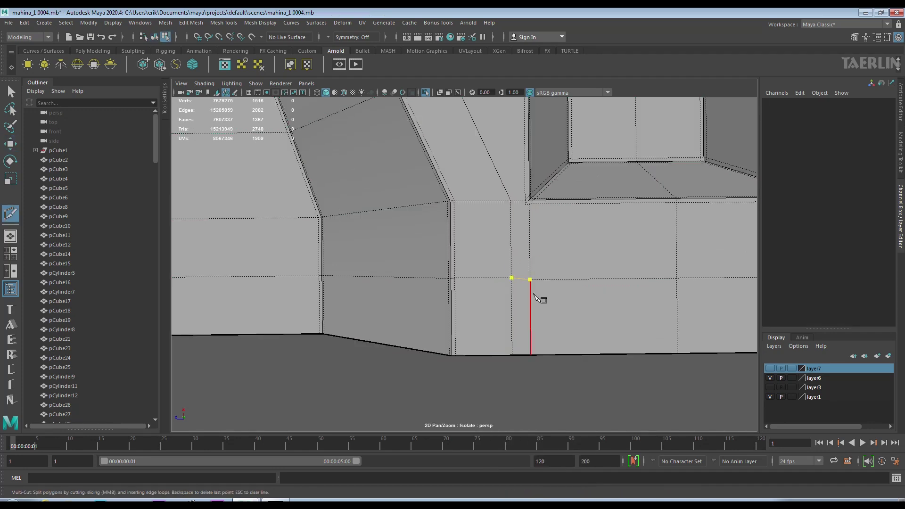
key("Return")
scroll(547, 245, "up", 3)
scroll(535, 307, "down", 3)
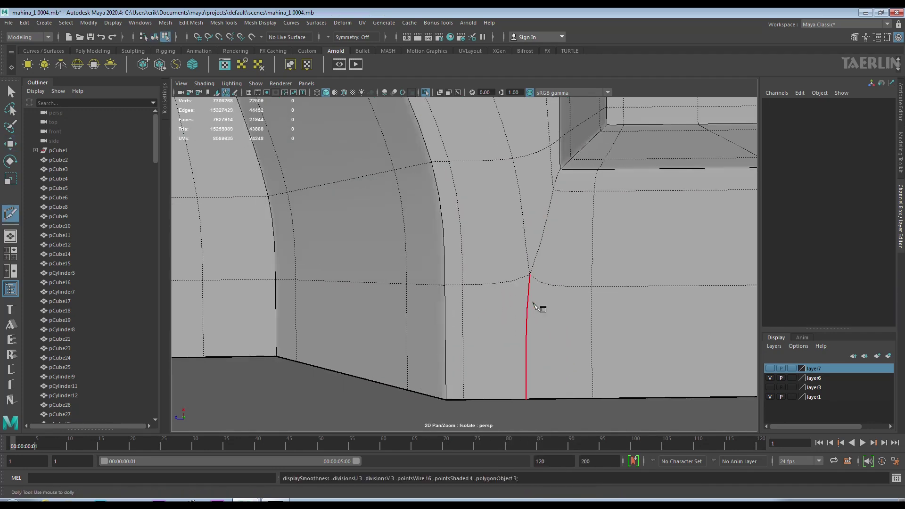
scroll(561, 263, "down", 2)
Insert another edge loop across the lower strip of the wall panel
middle_click_drag(562, 262, 1, 123, "alt")
left_click(401, 220, "ctrl")
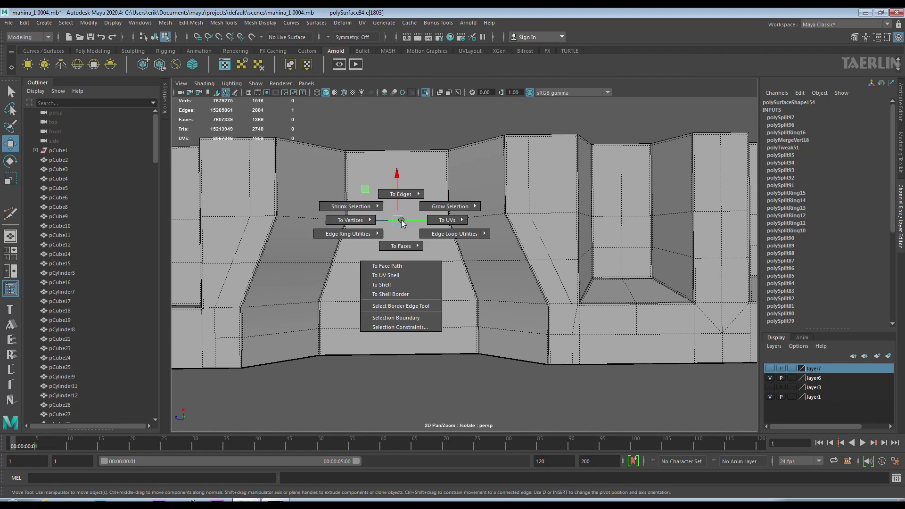
middle_click_drag(355, 251, 546, 218, "alt")
left_click(422, 221)
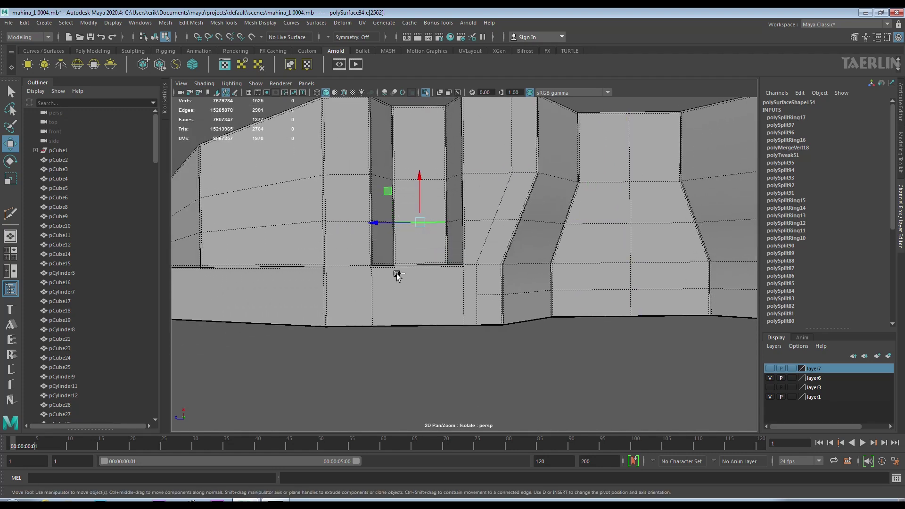
right_click_drag(370, 289, 368, 306, "shift")
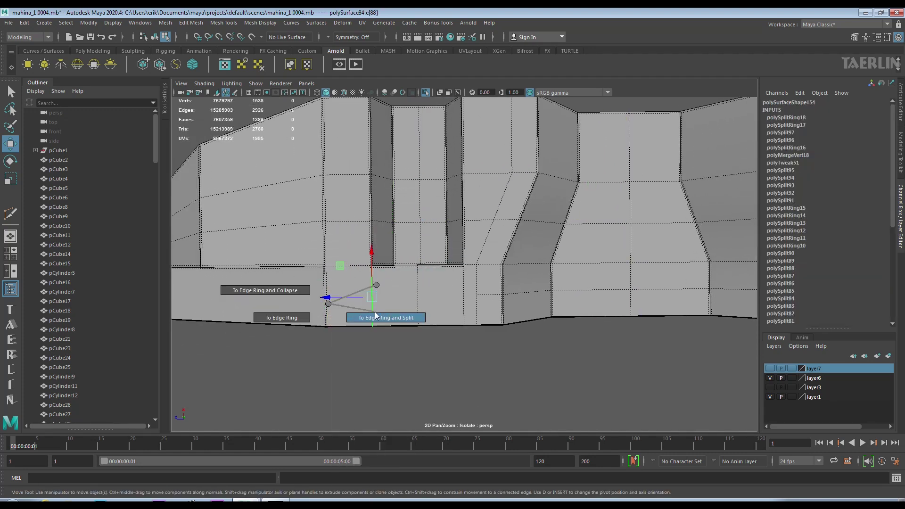
middle_click_drag(367, 306, 447, 293, "alt")
right_click_drag(437, 263, 455, 253, "shift")
Resume Multi-Cut and commit several cuts across the chassis beam faces
scroll(359, 319, "up", 5)
scroll(359, 319, "up", 4)
key("y")
middle_click_drag(534, 273, 488, 274, "alt")
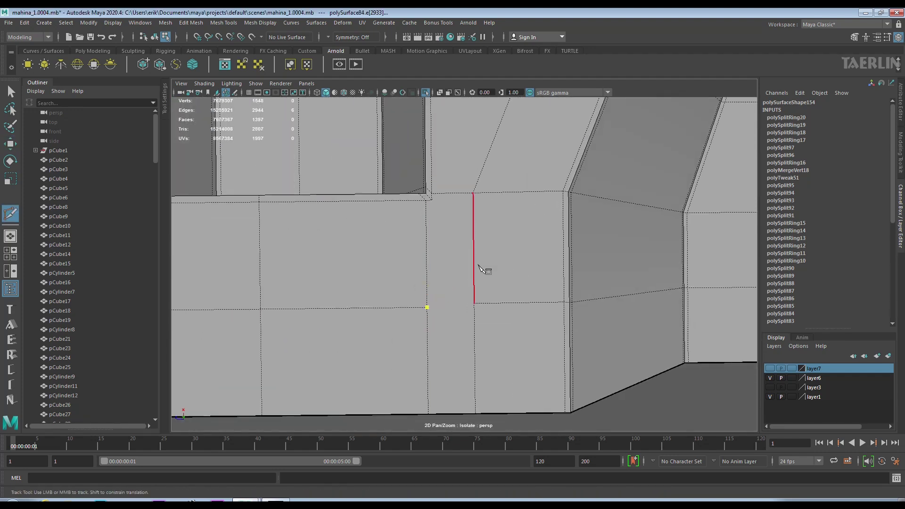
key("Return")
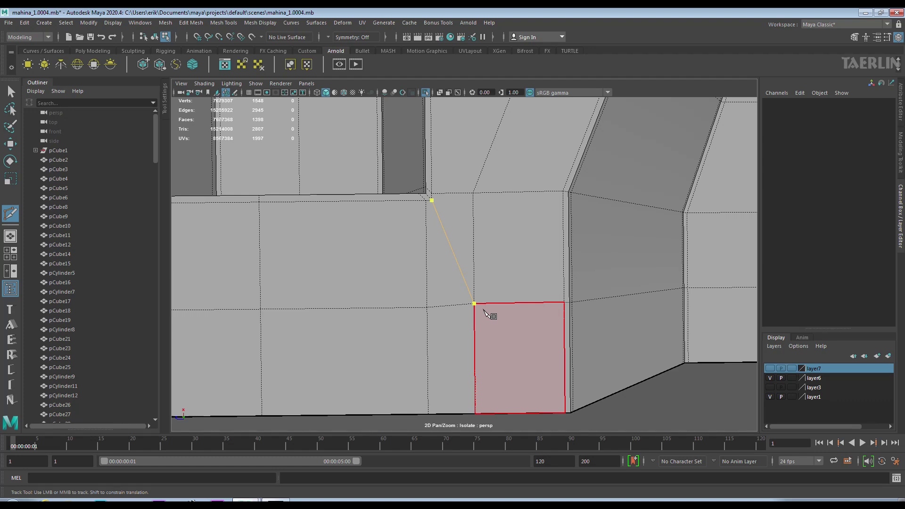
scroll(495, 300, "down", 3)
scroll(431, 234, "up", 3)
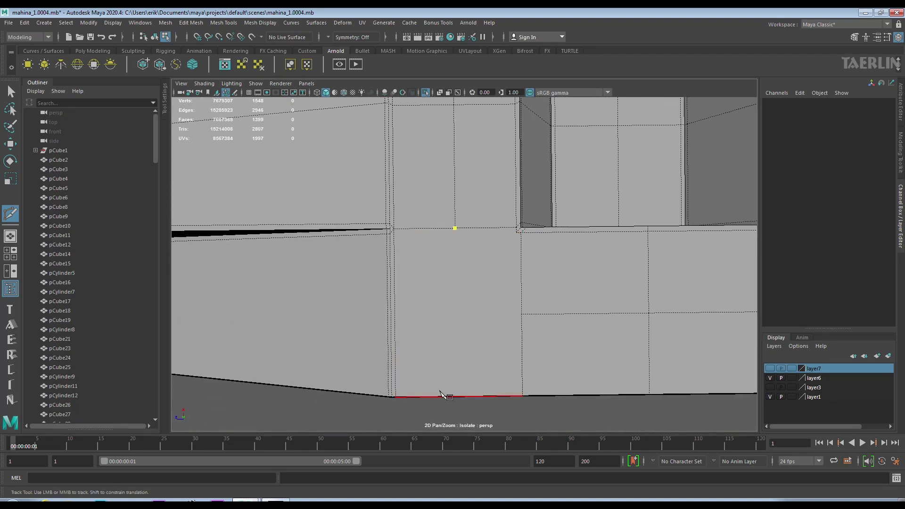
key("Return")
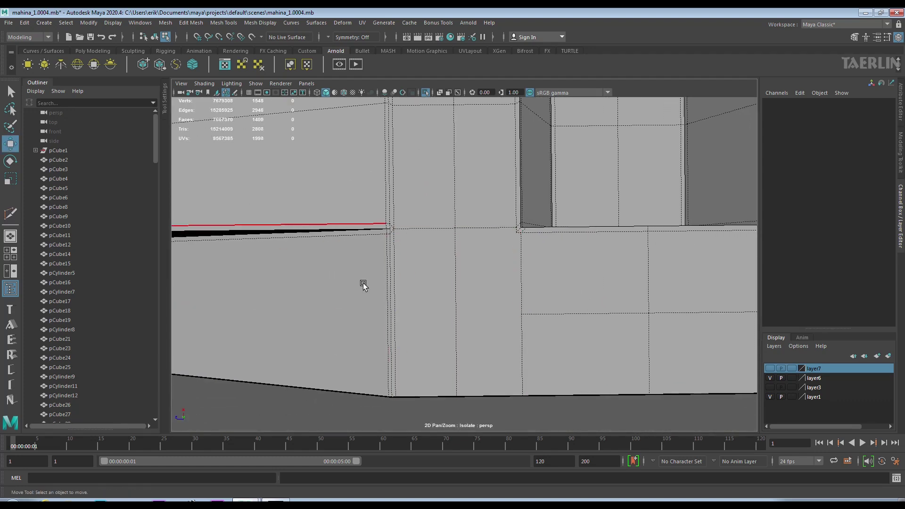
right_click_drag(396, 290, 403, 312, "shift")
scroll(424, 282, "up", 2)
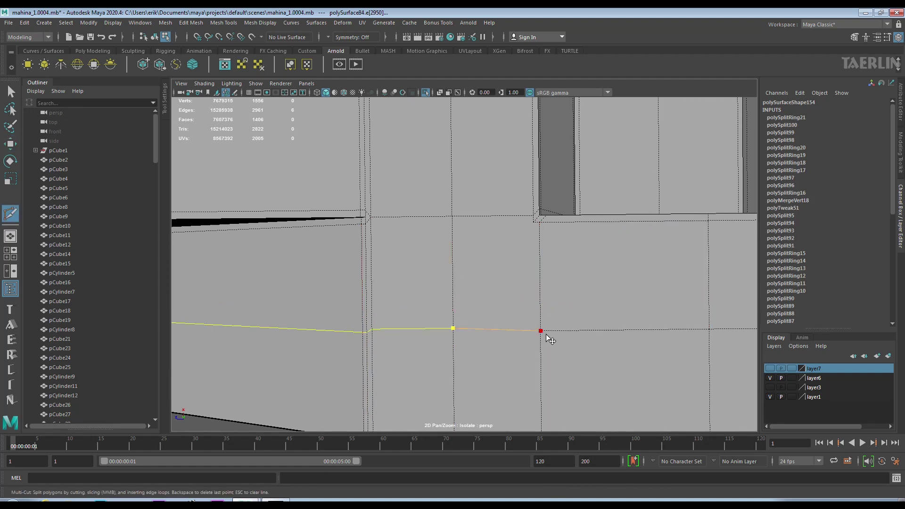
key("Return")
Cut a vertical line down the beam strip, checking it from the other side
left_click(534, 222)
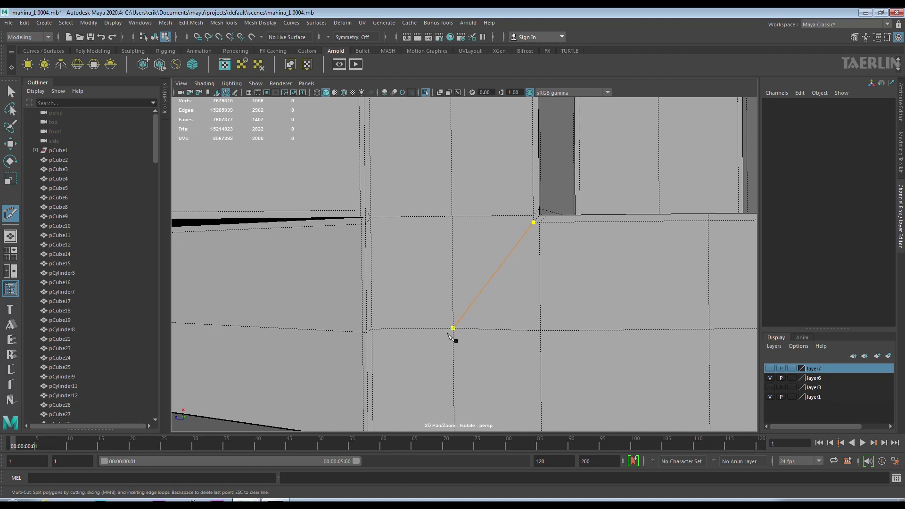
mouse_move(467, 239)
left_mouse_down("alt")
mouse_move(421, 218)
mouse_move(497, 234)
mouse_move(455, 178)
mouse_move(513, 244)
mouse_move(453, 258)
left_mouse_up("alt")
left_click(452, 258)
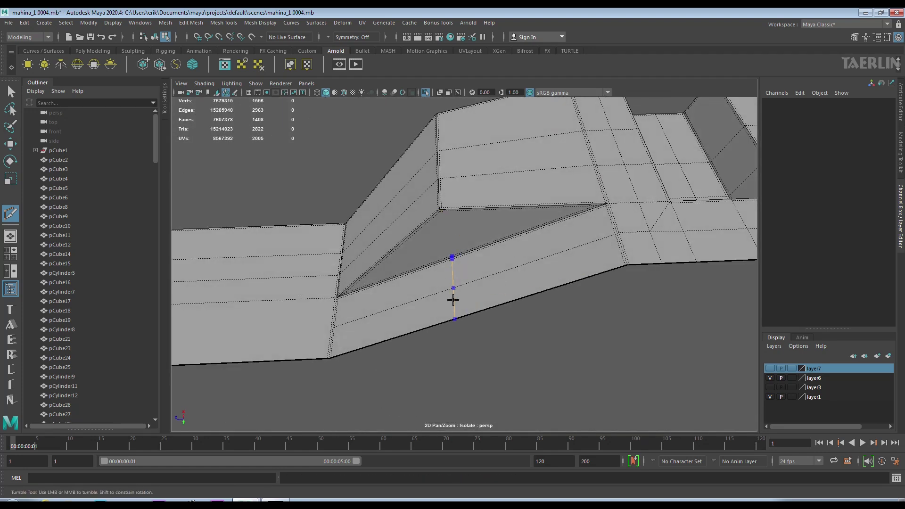
mouse_move(496, 301)
left_mouse_down("alt")
mouse_move(558, 384)
mouse_move(576, 262)
mouse_move(552, 248)
left_mouse_up("alt")
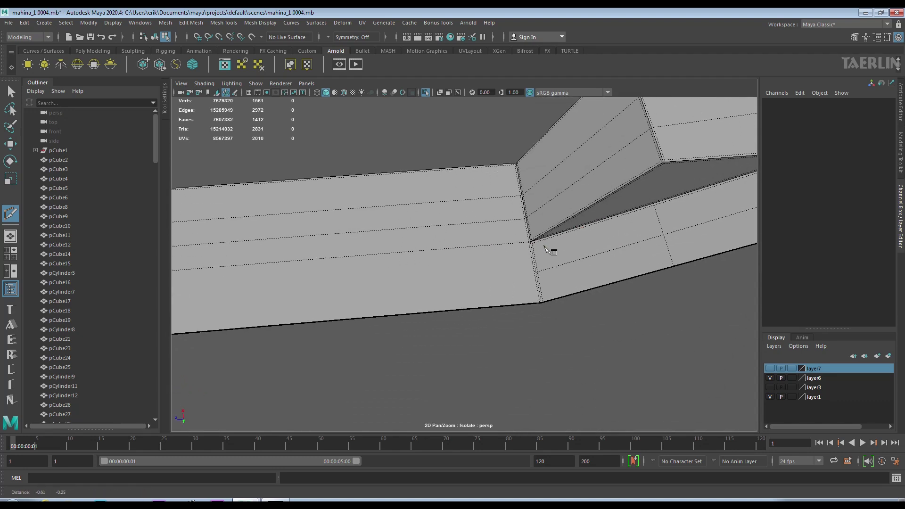
right_click_drag(551, 249, 673, 222, "alt")
middle_click_drag(674, 222, 393, 302, "alt")
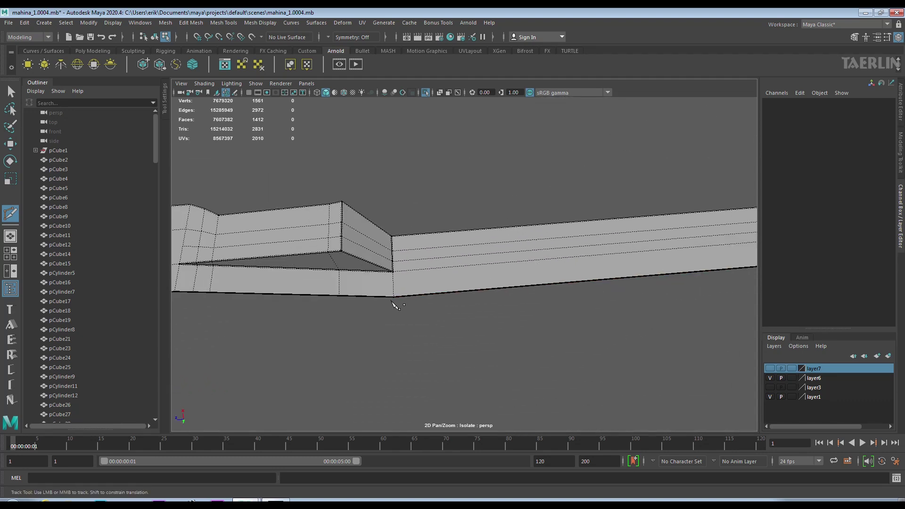
left_click(10, 146)
left_click(392, 283)
scroll(320, 306, "up", 4)
mouse_move(320, 307)
left_mouse_down("alt")
mouse_move(277, 329)
mouse_move(497, 324)
left_mouse_up("alt")
scroll(496, 323, "up", 5)
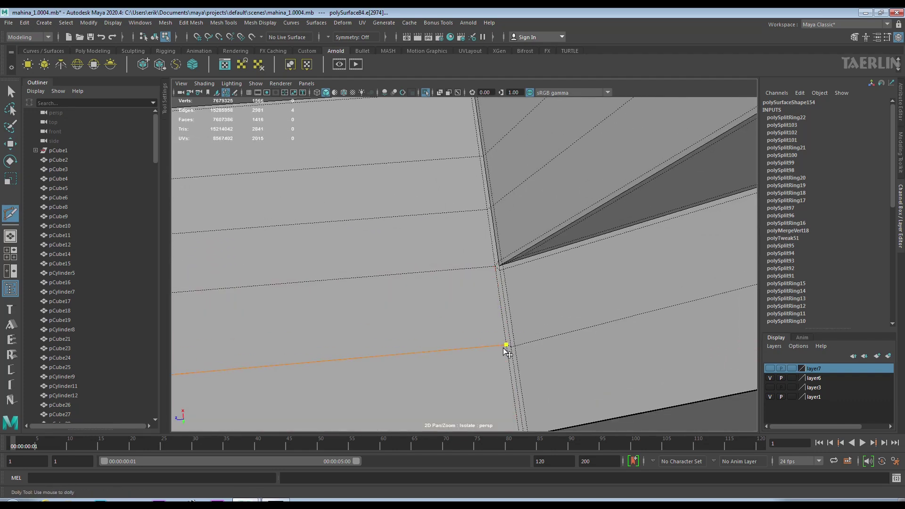
key("Return")
Cut across the beam from its top edge at the angled section
left_click(494, 266)
scroll(518, 273, "down", 5)
left_click(465, 250)
right_click_drag(465, 244, 461, 250, "shift")
mouse_move(461, 251)
left_mouse_down("alt")
mouse_move(518, 293)
mouse_move(584, 250)
mouse_move(420, 251)
left_mouse_up("alt")
mouse_move(421, 251)
right_mouse_down("alt")
mouse_move(410, 263)
mouse_move(425, 247)
right_mouse_up("alt")
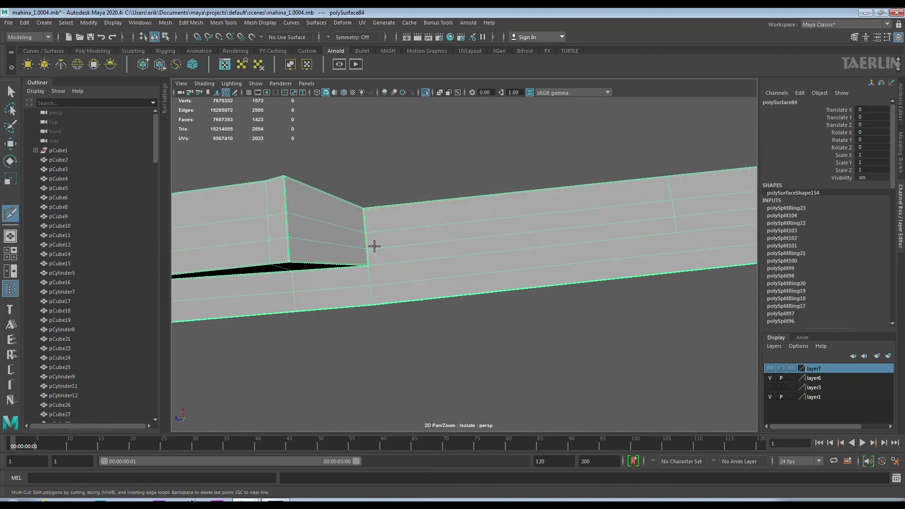
left_click(395, 205)
scroll(375, 248, "up", 2)
middle_click_drag(375, 248, 425, 243, "alt")
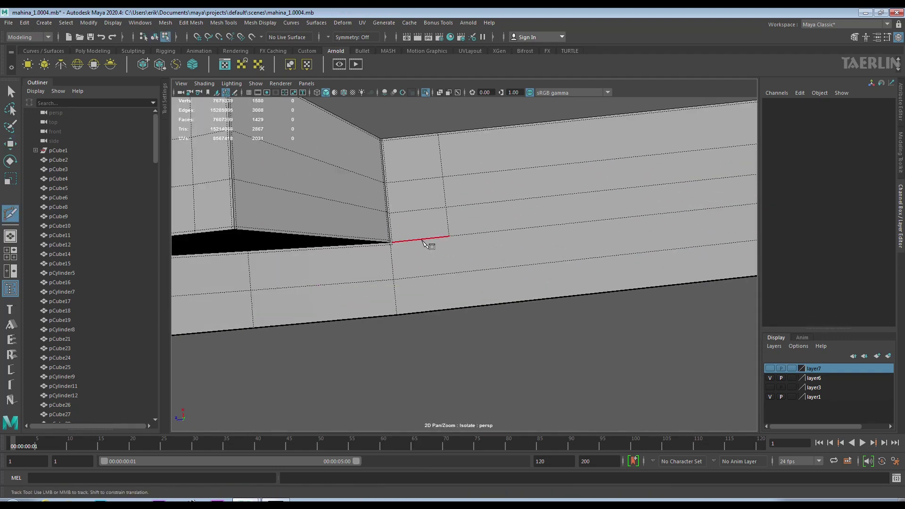
right_click(460, 320)
Add a connecting cut joining the new point to the lower vertex
scroll(545, 330, "up", 2)
scroll(350, 247, "up", 2)
scroll(340, 220, "up", 2)
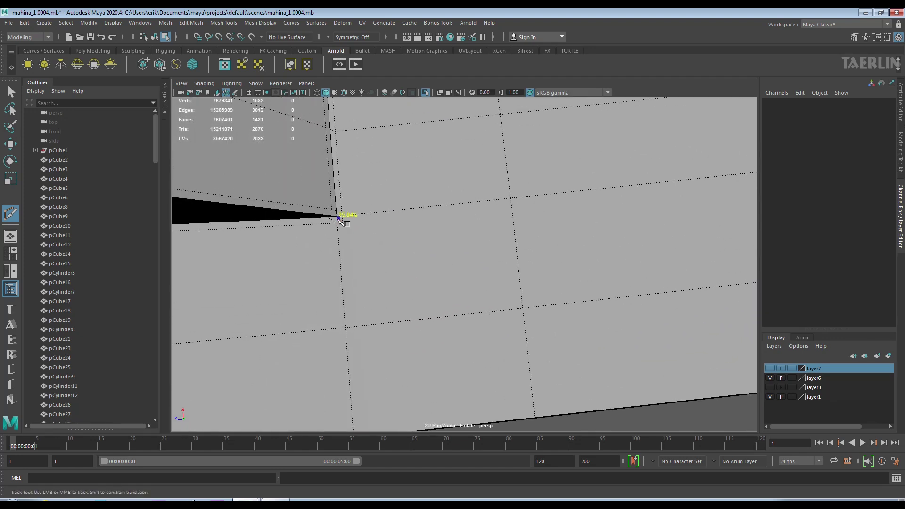
left_click(523, 308)
right_click(523, 308)
scroll(524, 309, "down", 2)
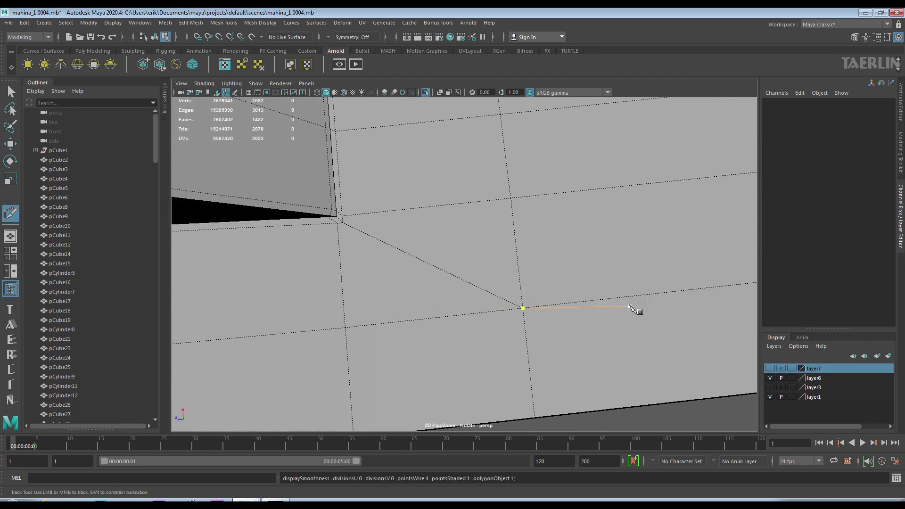
scroll(621, 303, "down", 3)
scroll(496, 270, "up", 2)
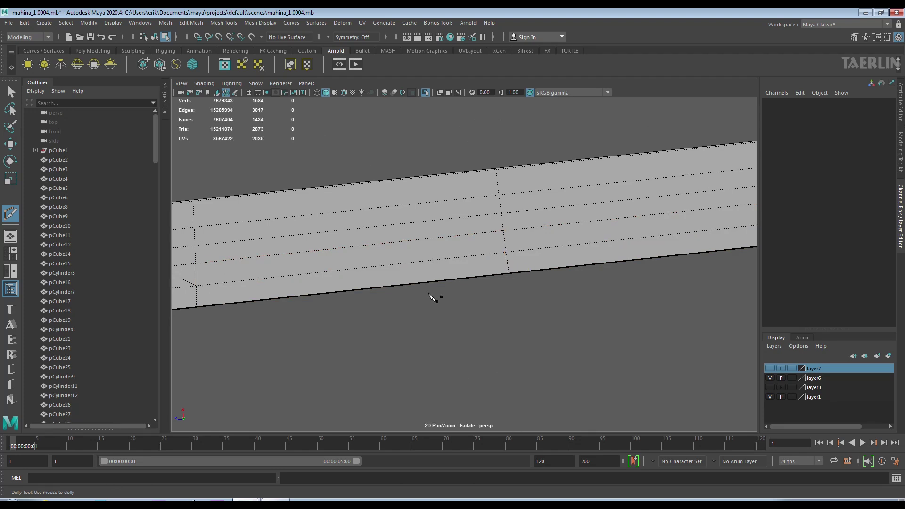
scroll(502, 296, "down", 2)
Insert an edge loop across the beam with a Ctrl-click
right_click(547, 226)
left_click(635, 224, "ctrl")
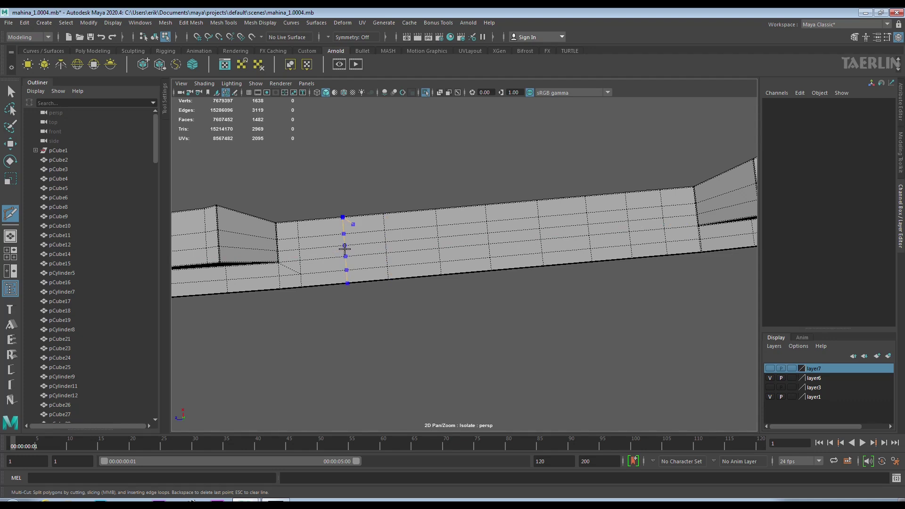
mouse_move(453, 295)
left_mouse_down("alt")
mouse_move(415, 259)
mouse_move(596, 295)
mouse_move(580, 344)
mouse_move(583, 329)
left_mouse_up("alt")
scroll(538, 299, "up", 3)
scroll(545, 257, "up", 1)
scroll(549, 256, "up", 3)
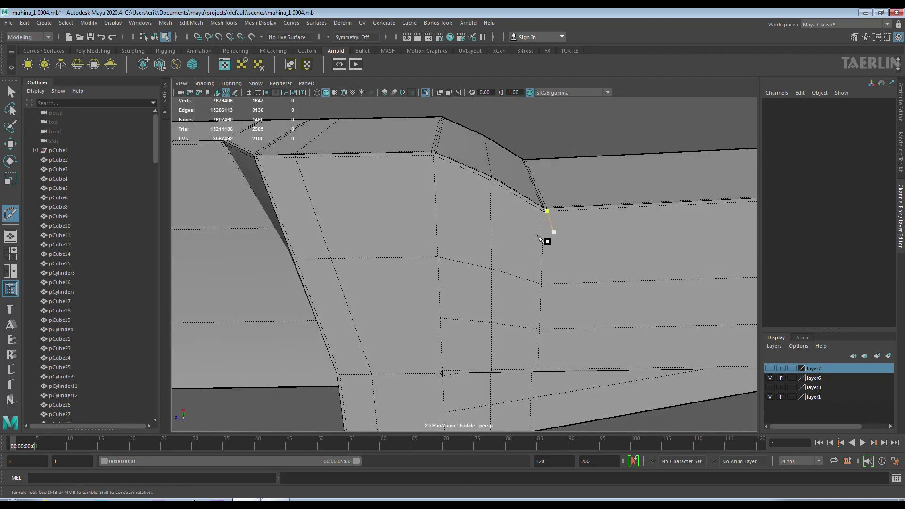
scroll(521, 263, "up", 3)
scroll(495, 236, "down", 3)
Pan out over the whole beam and select an edge on the beam strip
middle_click_drag(471, 219, 632, 225, "alt")
scroll(631, 226, "down", 5)
scroll(471, 208, "up", 3)
scroll(537, 227, "up", 3)
key("w")
right_click_drag(516, 241, 516, 177)
left_click(554, 238)
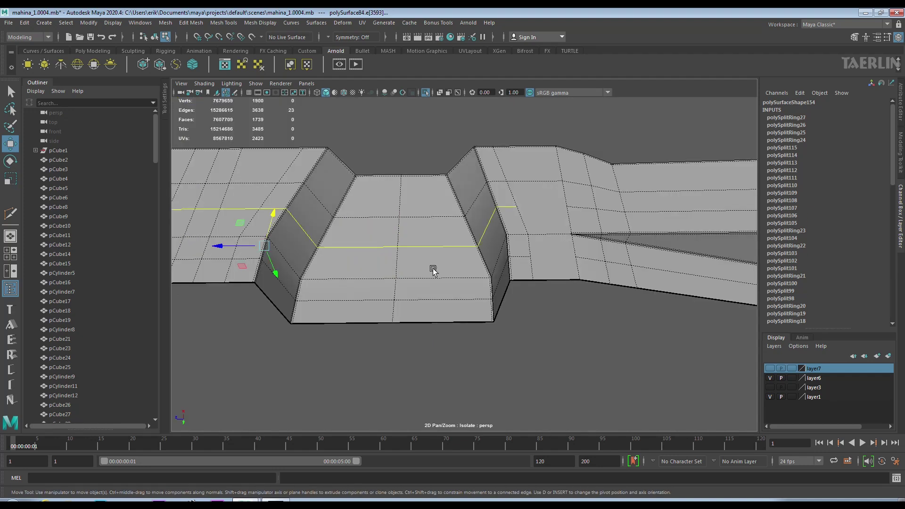
Return to Multi-Cut and frame the cut location at the beam's angled joint
right_click_drag(463, 207, 445, 185, "shift")
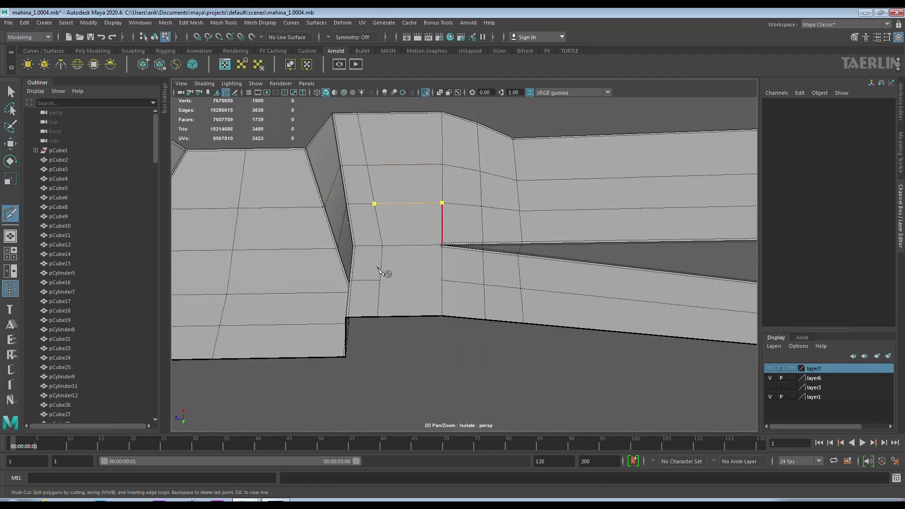
right_click_drag(424, 240, 429, 278, "alt")
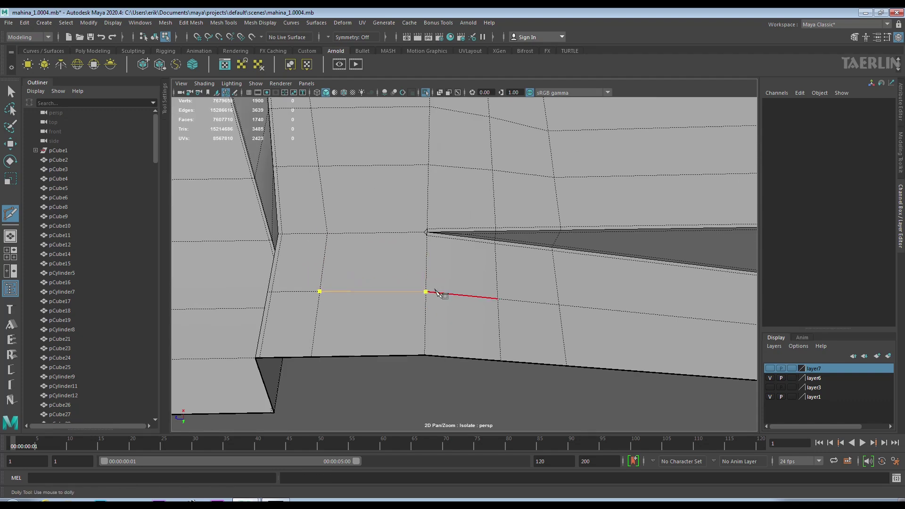
right_click_drag(495, 297, 464, 261, "alt")
mouse_move(462, 260)
left_mouse_down("alt")
mouse_move(493, 302)
mouse_move(424, 309)
mouse_move(414, 305)
mouse_move(415, 271)
mouse_move(417, 289)
mouse_move(380, 238)
mouse_move(383, 258)
left_mouse_up("alt")
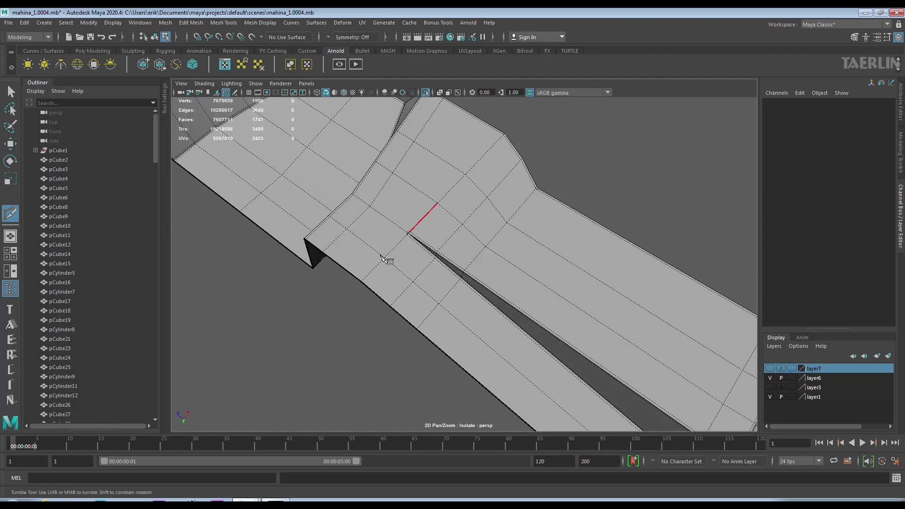
Select the unneeded edge loop at the angled joint and remove it
left_click(11, 144)
right_click_drag(424, 212, 424, 186)
left_click(418, 302)
mouse_move(437, 182)
left_mouse_down("alt")
mouse_move(471, 202)
mouse_move(443, 266)
left_mouse_up("alt")
left_click(443, 266)
right_click_drag(426, 279, 395, 304, "shift")
Commit a new cut at the joint and select the edges along it for bevelling
left_click_drag(395, 303, 501, 352, "alt")
mouse_move(406, 219)
right_mouse_down("shift")
mouse_move(383, 219)
mouse_move(384, 196)
right_mouse_up("shift")
key("Return")
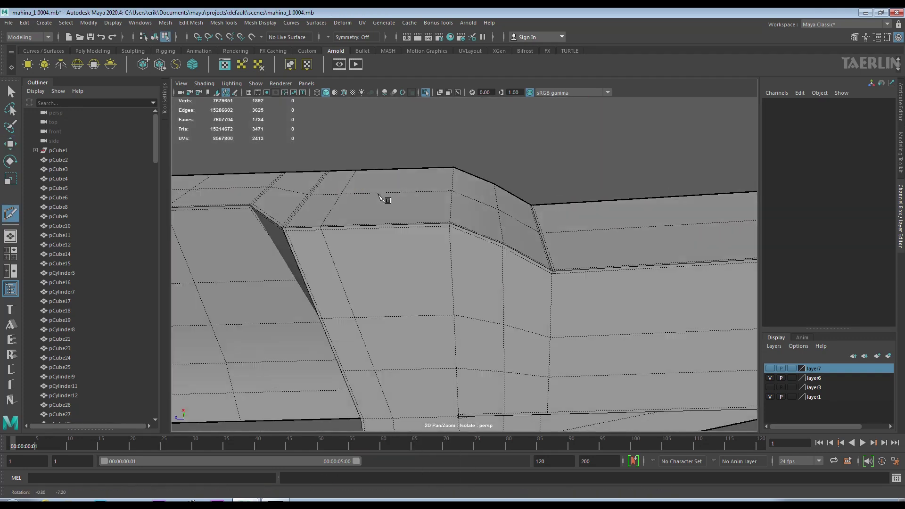
key("w")
left_click_drag(455, 303, 475, 320, "alt")
right_click_drag(472, 249, 468, 322, "shift")
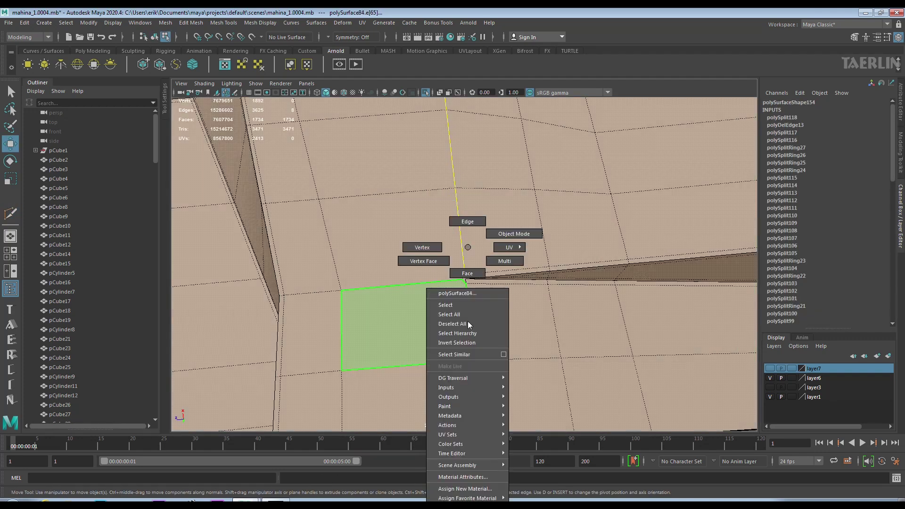
mouse_move(471, 330)
left_mouse_down("alt")
mouse_move(445, 269)
mouse_move(411, 259)
left_mouse_up("alt")
Bevel the selected joint edges with Chamfer turned off
right_click_drag(412, 258, 451, 259, "shift")
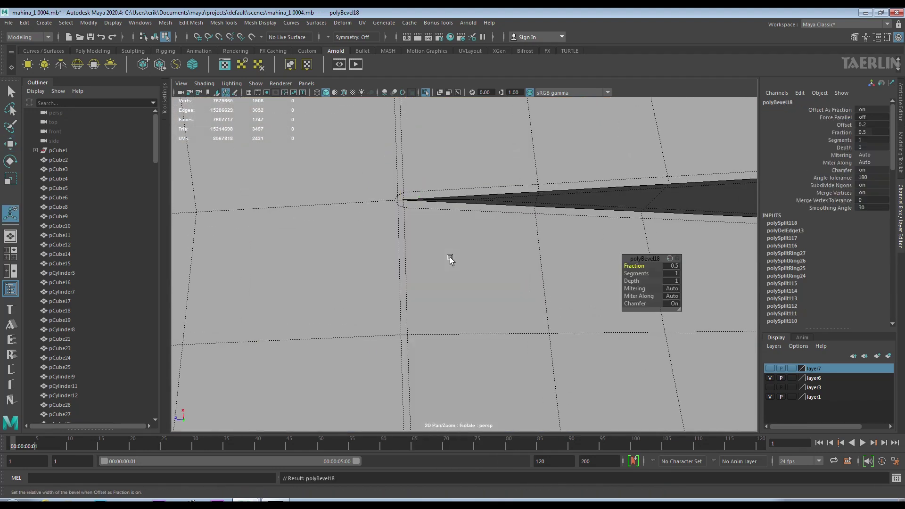
left_click(677, 304)
mouse_move(489, 301)
left_mouse_down("alt")
mouse_move(405, 211)
mouse_move(408, 301)
left_mouse_up("alt")
mouse_move(409, 301)
right_mouse_down("alt")
mouse_move(417, 245)
mouse_move(446, 283)
right_mouse_up("alt")
mouse_move(446, 282)
left_mouse_down("alt")
mouse_move(485, 297)
mouse_move(479, 307)
left_mouse_up("alt")
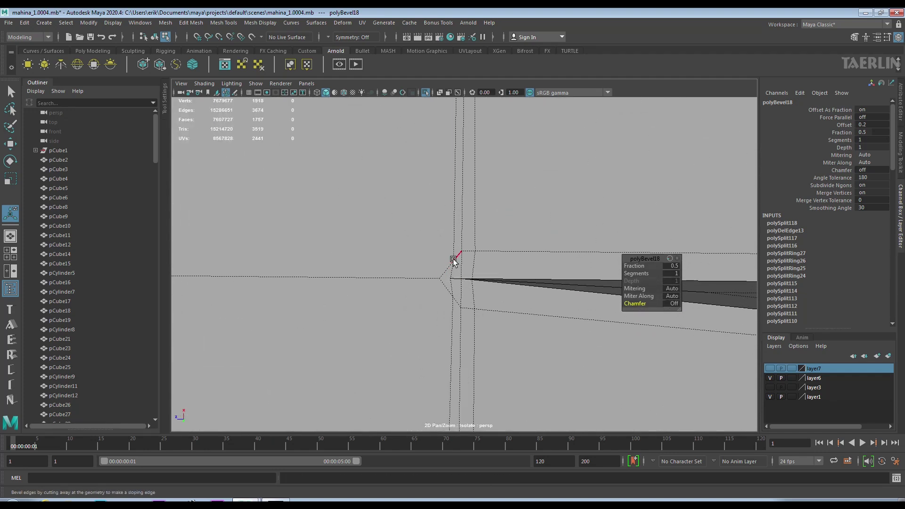
Merge the bevel's vertices and Target Weld the stray vertex onto its neighbour
mouse_move(445, 269)
right_mouse_down()
mouse_move(427, 250)
mouse_move(453, 265)
mouse_move(454, 218)
right_mouse_up()
right_click_drag(458, 249, 455, 243, "shift")
left_click_drag(453, 260, 441, 278)
scroll(497, 307, "up", 3)
middle_click_drag(497, 307, 460, 272, "alt")
mouse_move(449, 228)
right_mouse_down("alt")
mouse_move(443, 204)
mouse_move(406, 176)
mouse_move(469, 223)
right_mouse_up("alt")
Preview the mesh smoothed and delete the stray edge at the mesh tip
key("3")
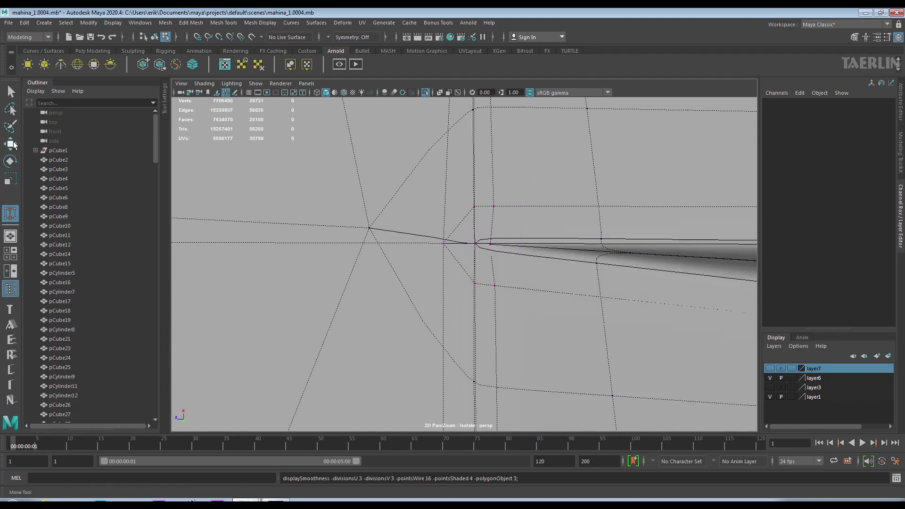
left_click(10, 144)
left_click_drag(469, 210, 482, 264, "alt")
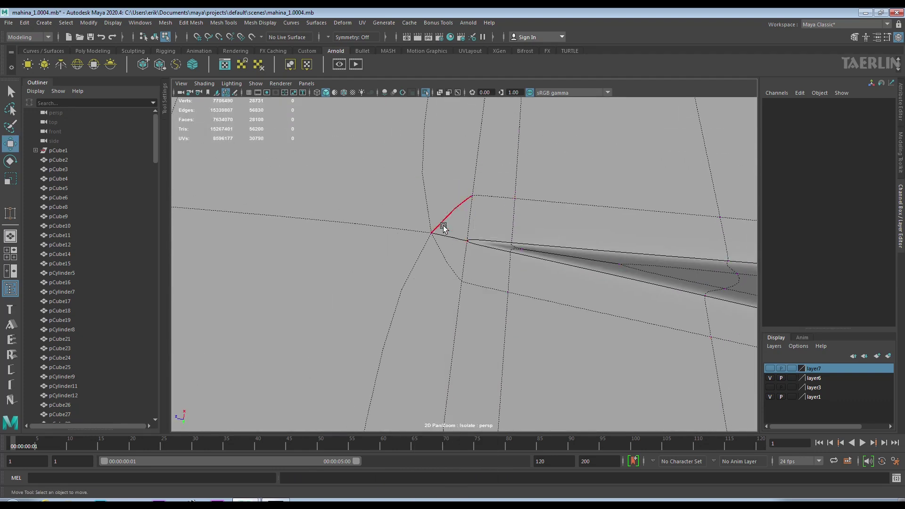
left_click(448, 237)
key("Delete")
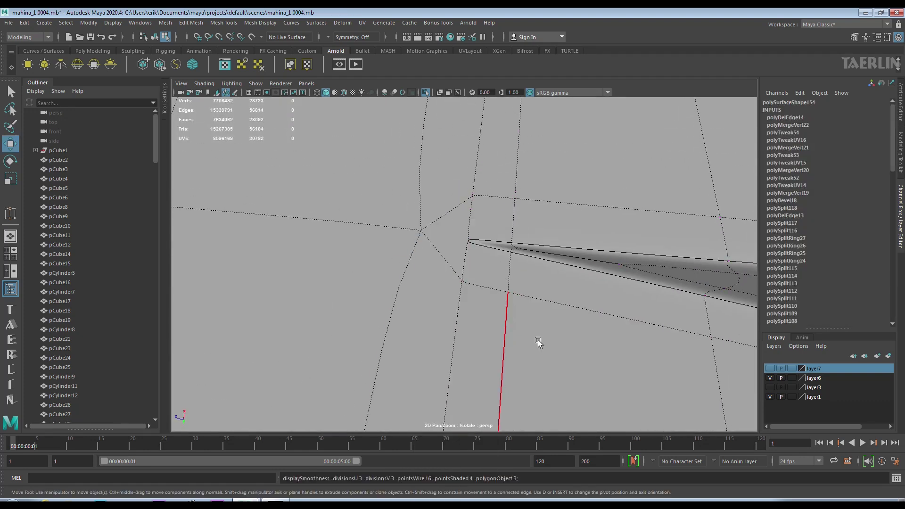
Cut a new supporting edge into the plate from the lower corner vertex
right_click_drag(546, 318, 535, 236, "alt")
mouse_move(536, 236)
left_mouse_down("alt")
mouse_move(441, 245)
mouse_move(514, 260)
mouse_move(489, 222)
mouse_move(485, 269)
left_mouse_up("alt")
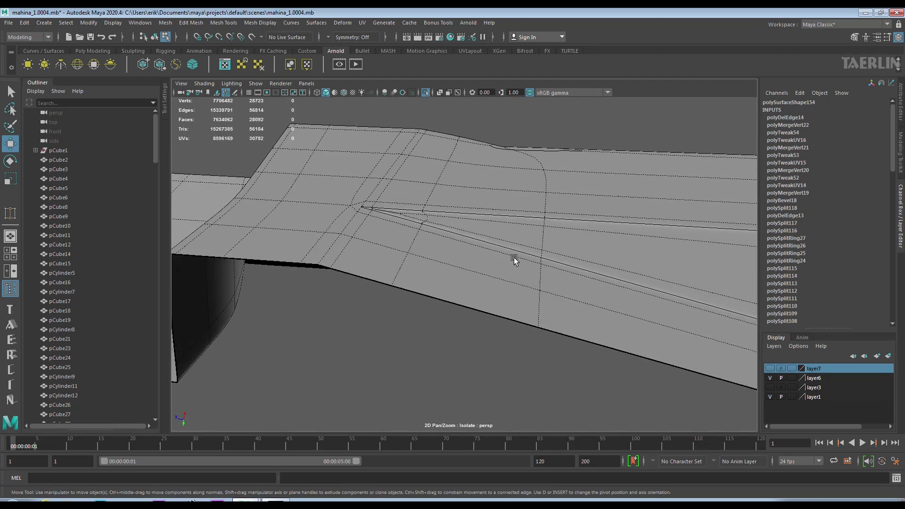
scroll(514, 260, "up", 5)
right_click_drag(473, 247, 513, 236)
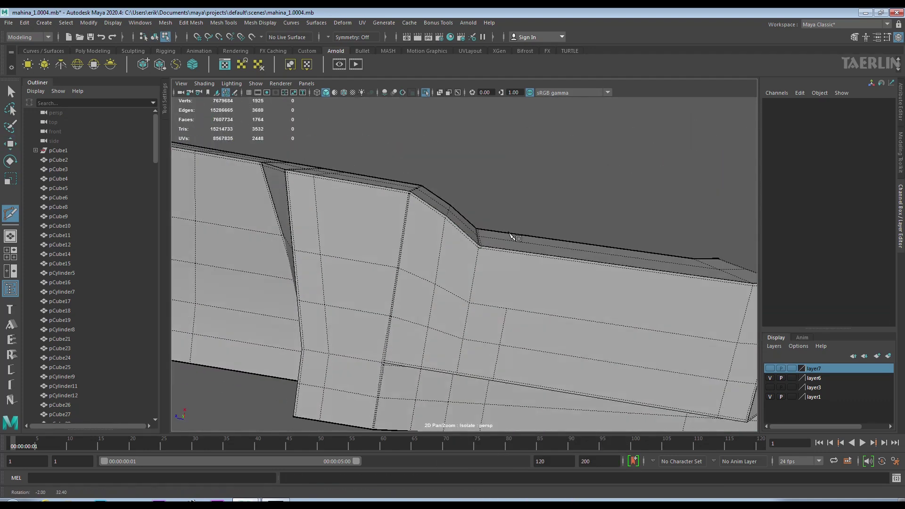
left_click_drag(512, 236, 481, 253, "alt")
left_click(496, 286, "ctrl")
mouse_move(546, 293)
left_mouse_down("alt")
mouse_move(524, 338)
mouse_move(481, 288)
mouse_move(465, 198)
left_mouse_up("alt")
left_click(544, 342)
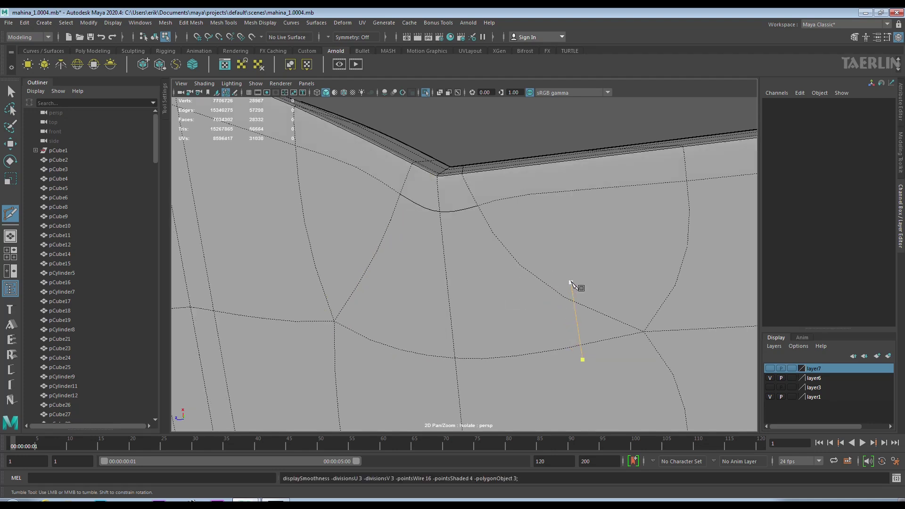
scroll(580, 286, "down", 5)
left_click_drag(571, 309, 529, 307, "alt")
Select the newly cut edge and inspect the tapered strip's corner
key("w")
left_click(354, 276)
left_click_drag(361, 282, 390, 295, "alt")
scroll(249, 226, "down", 5)
left_click_drag(249, 226, 487, 315, "alt")
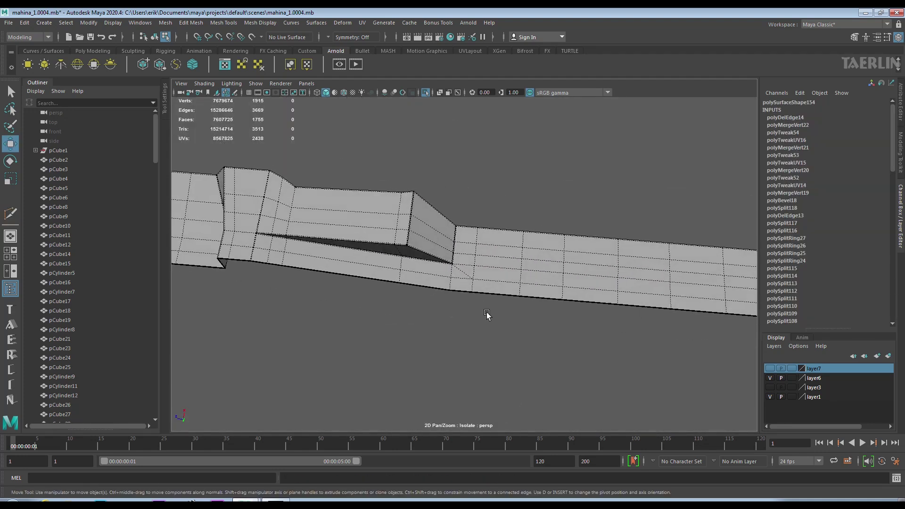
middle_click_drag(487, 315, 296, 296, "alt")
left_click_drag(296, 297, 511, 301, "alt")
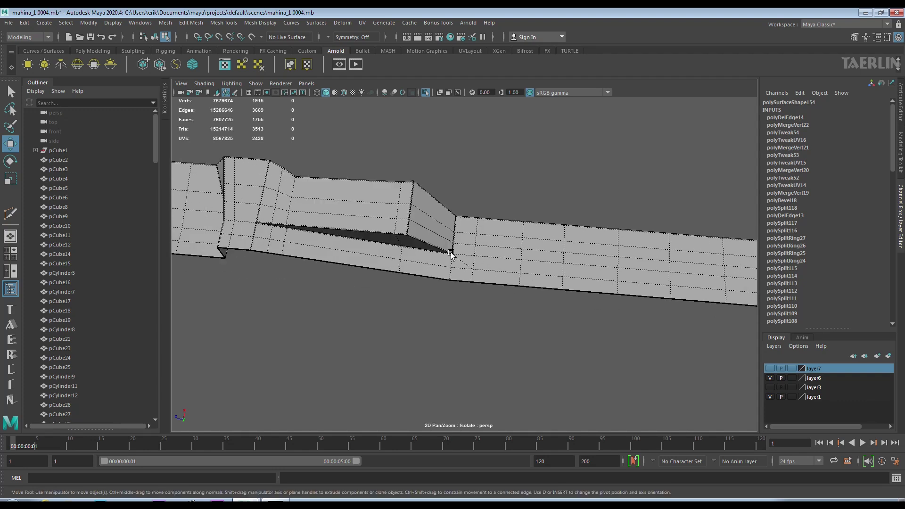
scroll(615, 281, "up", 5)
left_click_drag(615, 281, 614, 270, "alt")
Delete the diagonal edge under the tapered strip's tip
left_click(519, 267)
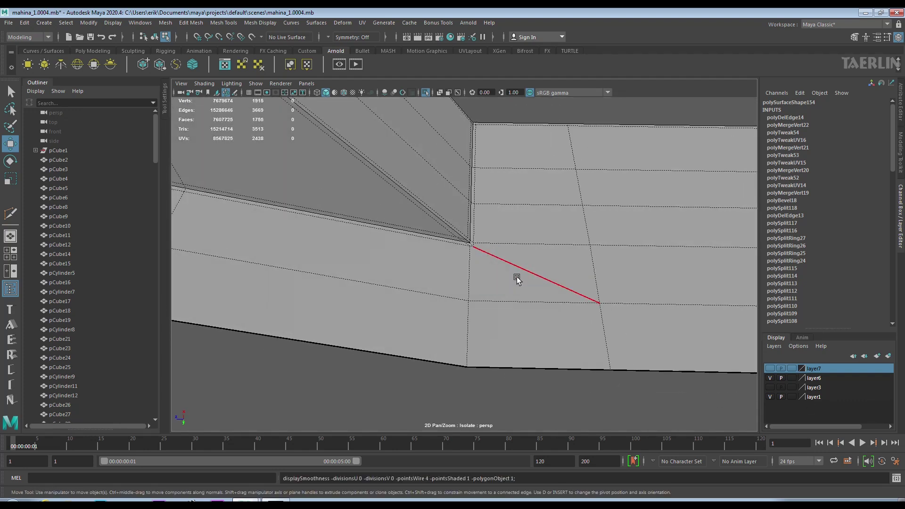
left_click_drag(518, 276, 536, 250, "alt")
right_click(534, 243, "shift")
right_click_drag(534, 240, 495, 243, "shift")
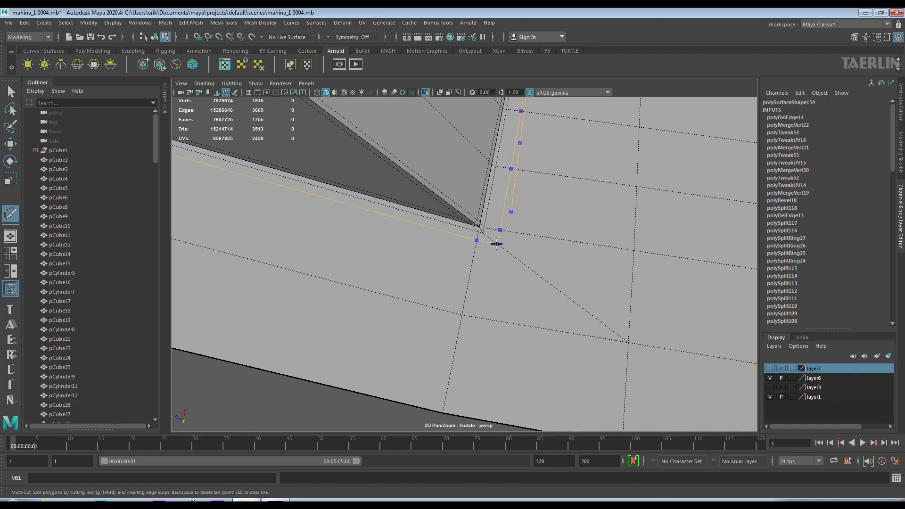
mouse_move(522, 273)
left_mouse_down("alt")
mouse_move(483, 292)
mouse_move(530, 323)
left_mouse_up("alt")
left_click(11, 147)
right_click_drag(526, 313, 589, 392, "shift")
mouse_move(528, 320)
left_mouse_down("alt")
mouse_move(521, 307)
mouse_move(533, 285)
mouse_move(512, 310)
left_mouse_up("alt")
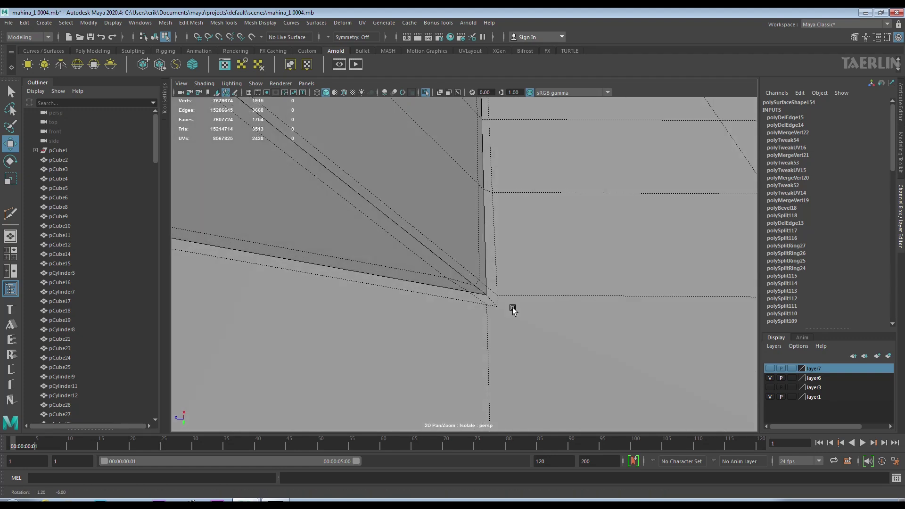
Multi-Cut a straight edge down from the strip's corner vertex
right_click_drag(513, 309, 484, 242, "alt")
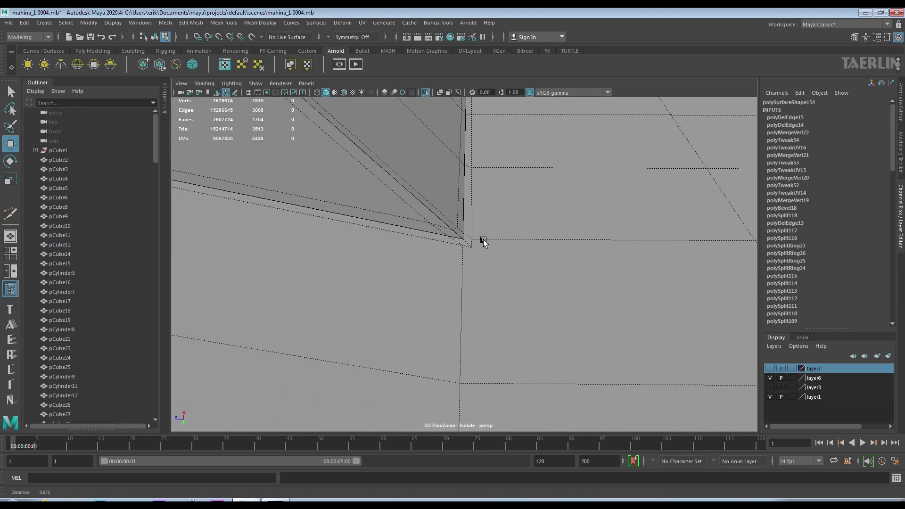
left_click(10, 215)
left_click(471, 244)
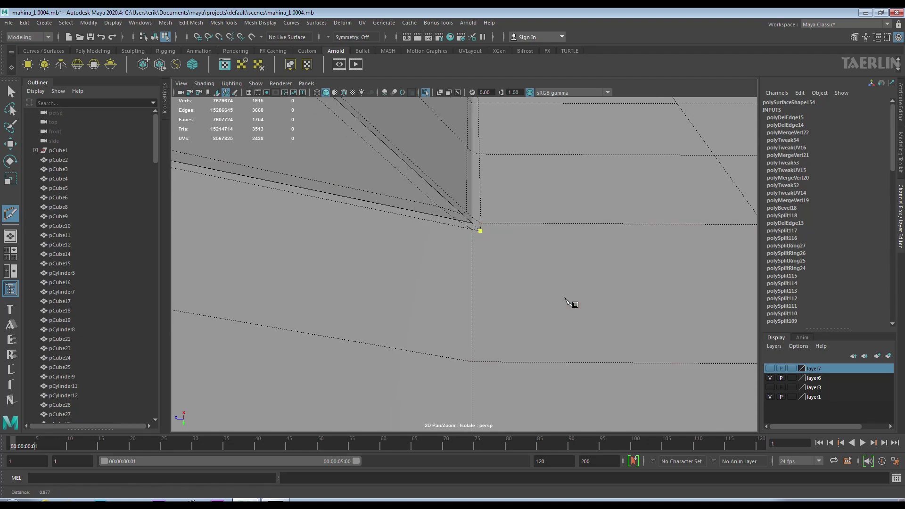
left_click_drag(572, 303, 514, 291, "alt")
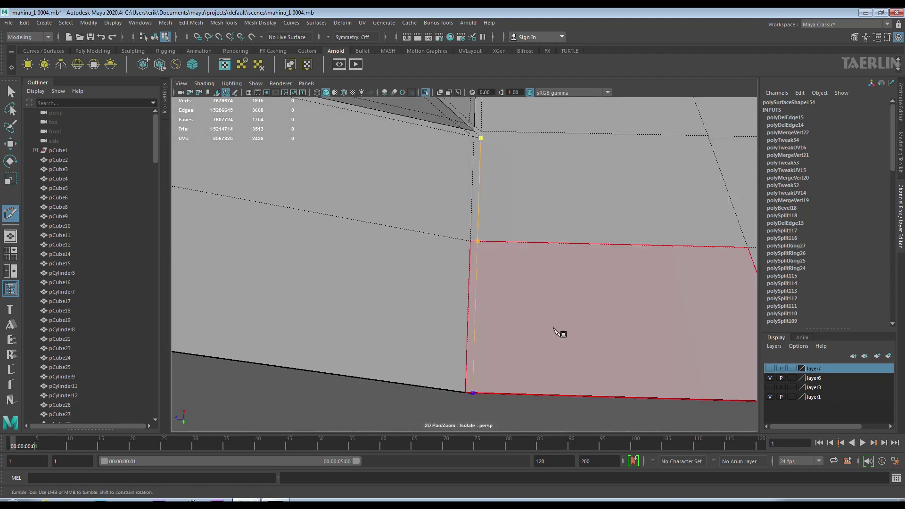
key("Return")
Inspect the new cut, select the vertex at its end, then return to object mode
left_click_drag(554, 328, 500, 221, "alt")
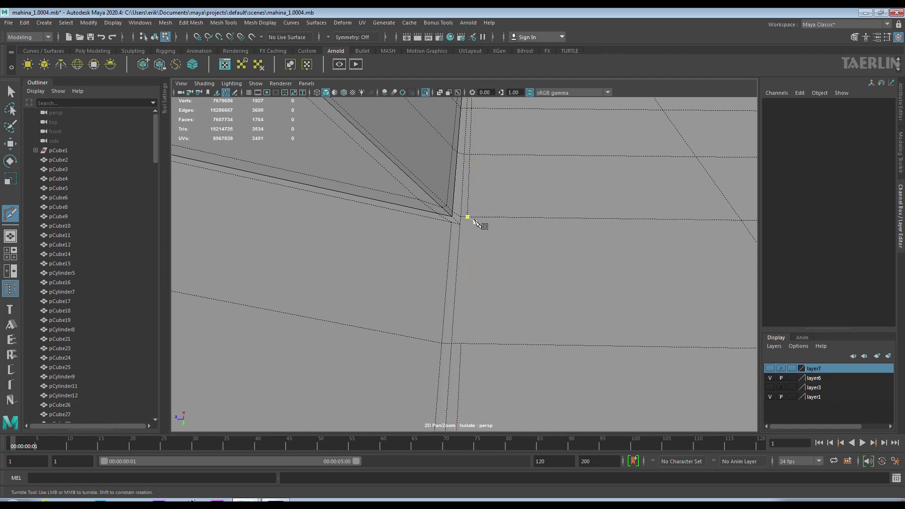
left_click_drag(470, 347, 479, 230, "alt")
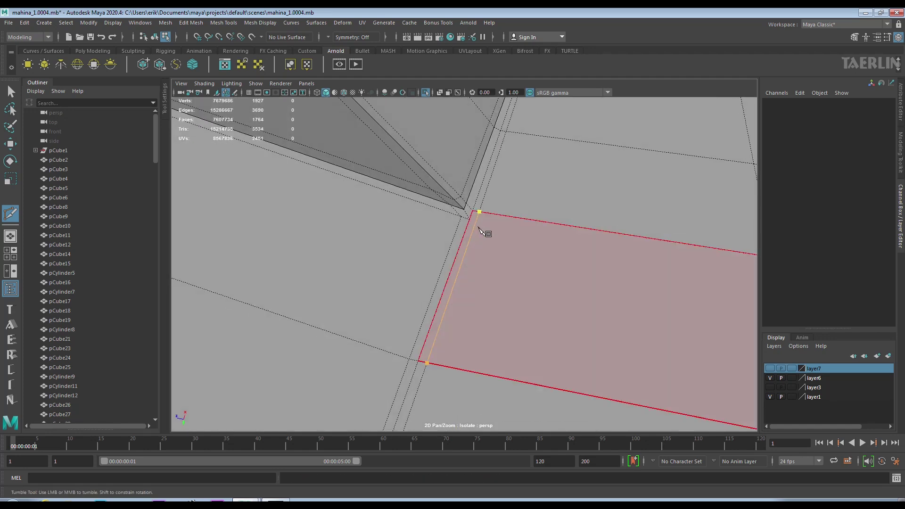
middle_click_drag(543, 278, 615, 288, "alt")
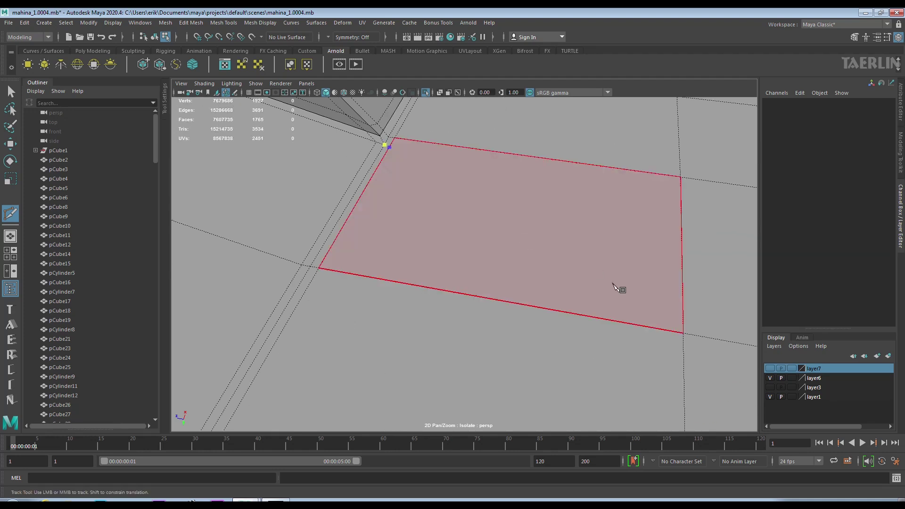
middle_click_drag(568, 415, 453, 317, "alt")
mouse_move(453, 317)
left_mouse_down("alt")
mouse_move(442, 248)
mouse_move(522, 255)
mouse_move(512, 207)
left_mouse_up("alt")
scroll(501, 291, "up", 2)
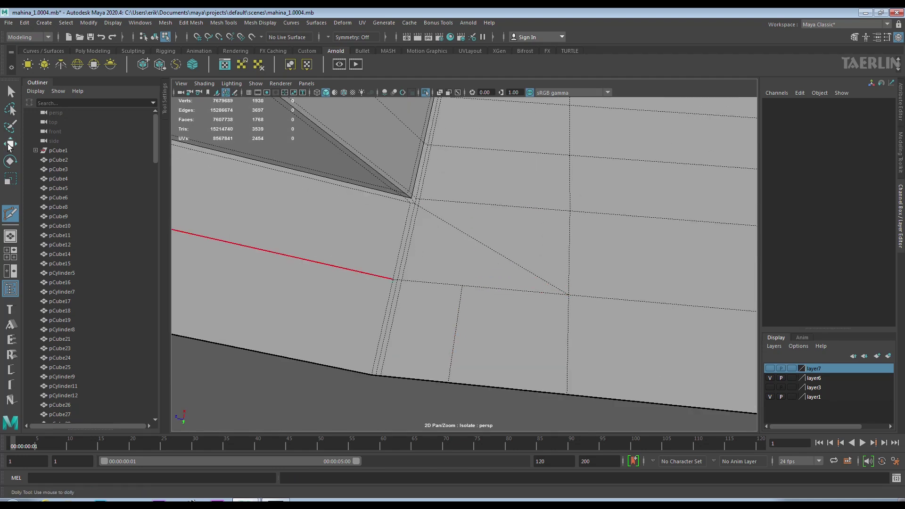
left_click(462, 287)
mouse_move(460, 279)
left_mouse_down("alt")
mouse_move(434, 303)
mouse_move(430, 263)
mouse_move(586, 247)
mouse_move(530, 258)
mouse_move(567, 275)
mouse_move(592, 309)
mouse_move(472, 226)
mouse_move(540, 286)
mouse_move(367, 207)
mouse_move(602, 366)
mouse_move(420, 259)
mouse_move(417, 237)
mouse_move(423, 262)
mouse_move(465, 192)
left_mouse_up("alt")
key("F8")
right_click_drag(491, 236, 490, 228, "shift")
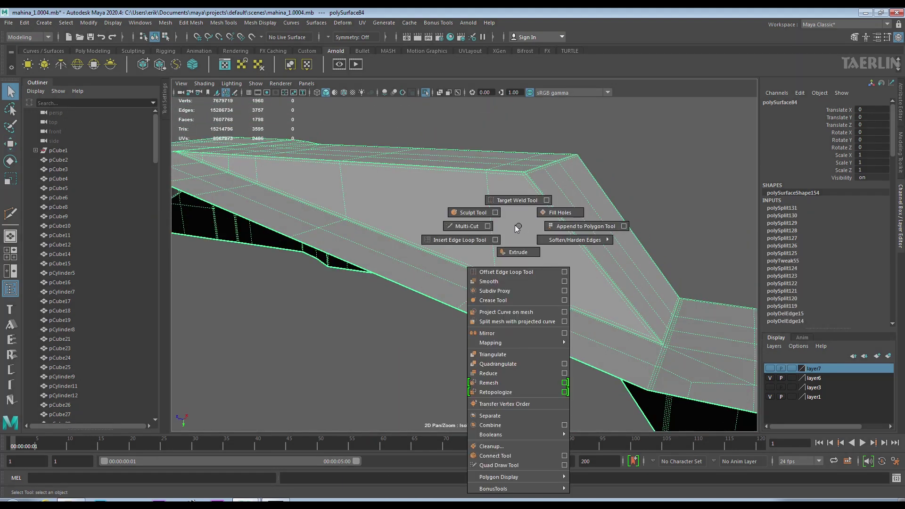
Delete the plate's redundant vertical edge loop and turn off smooth mesh preview
mouse_move(525, 212)
left_mouse_down("alt")
mouse_move(620, 318)
mouse_move(562, 251)
mouse_move(549, 291)
mouse_move(500, 308)
mouse_move(510, 251)
mouse_move(491, 224)
mouse_move(560, 264)
left_mouse_up("alt")
right_click_drag(559, 264, 500, 253, "alt")
mouse_move(500, 253)
left_mouse_down("alt")
mouse_move(497, 230)
mouse_move(511, 203)
mouse_move(519, 222)
left_mouse_up("alt")
middle_click_drag(520, 223, 530, 263, "alt")
key("w")
double_click(518, 283)
key("Delete")
left_click_drag(473, 301, 421, 98, "alt")
left_click(422, 97)
mouse_move(464, 222)
left_mouse_down("alt")
mouse_move(439, 245)
mouse_move(530, 257)
mouse_move(534, 269)
mouse_move(481, 302)
mouse_move(547, 333)
mouse_move(431, 247)
mouse_move(458, 324)
left_mouse_up("alt")
left_click(458, 324)
key("1")
Delete the remaining redundant edges and edge loops on the plate
scroll(488, 309, "up", 4)
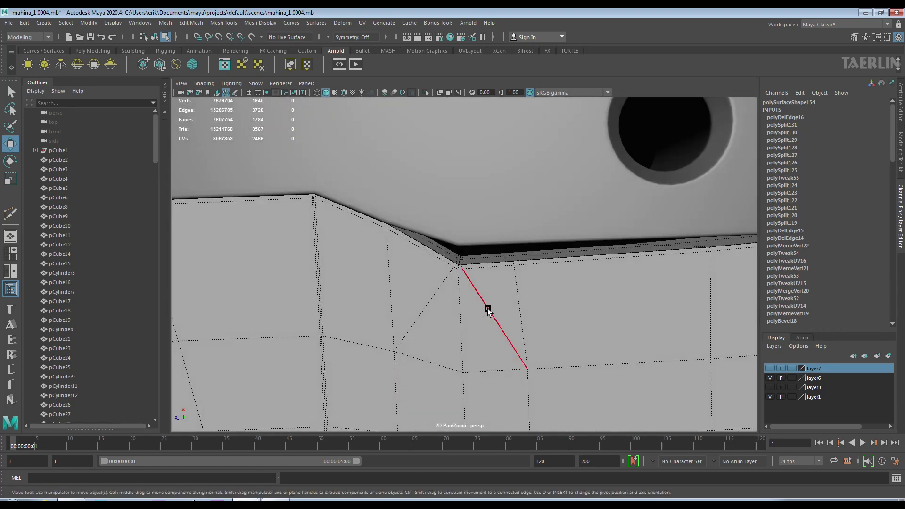
right_click_drag(417, 321, 370, 332, "shift")
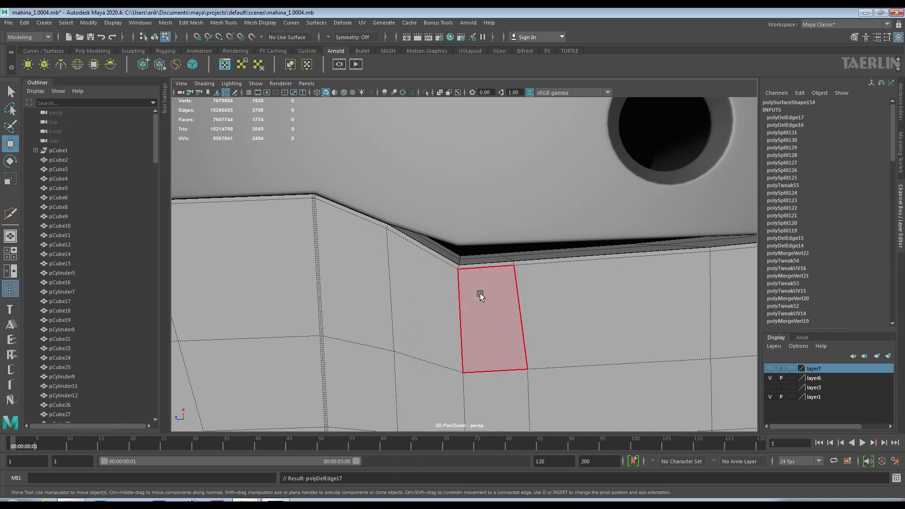
scroll(477, 283, "down", 5)
right_click_drag(448, 289, 449, 289, "shift")
double_click(453, 227)
scroll(477, 299, "up", 4)
mouse_move(476, 298)
left_mouse_down("alt")
mouse_move(501, 249)
mouse_move(469, 218)
left_mouse_up("alt")
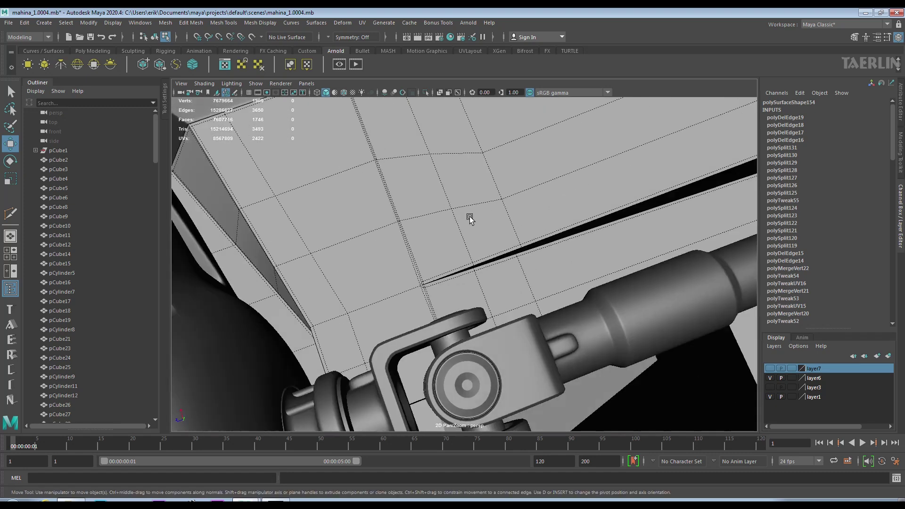
left_click_drag(504, 182, 471, 226, "alt")
scroll(476, 238, "up", 3)
right_click_drag(482, 250, 463, 245, "shift")
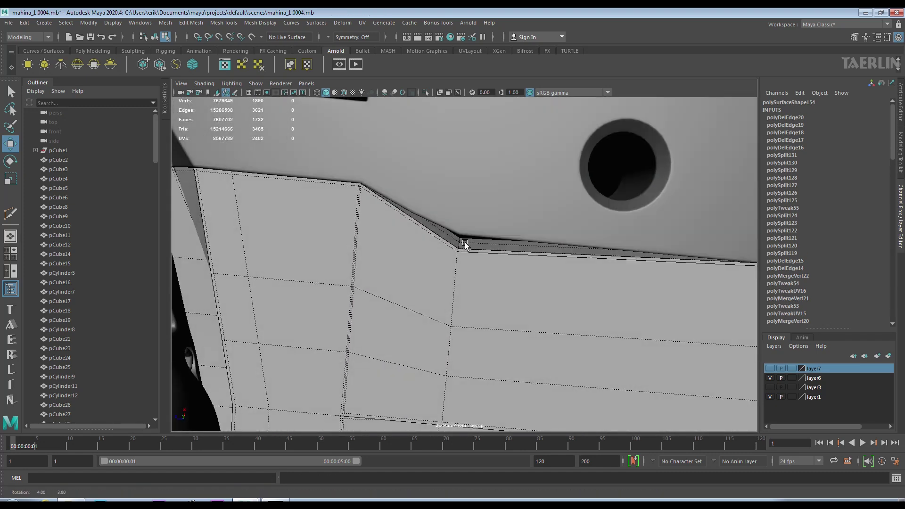
left_click_drag(463, 245, 488, 258, "alt")
right_click_drag(488, 259, 488, 236)
Bevel the bend edge below the tapered strip at fraction 0.052
mouse_move(432, 196)
left_mouse_down()
mouse_move(486, 276)
mouse_move(449, 186)
mouse_move(514, 234)
left_mouse_up()
scroll(447, 173, "down", 3)
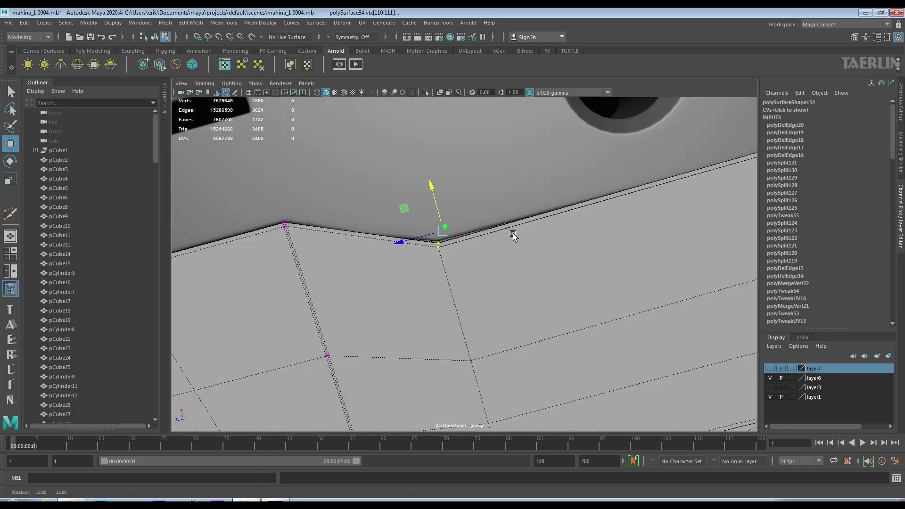
scroll(445, 207, "down", 3)
scroll(445, 207, "down", 3)
scroll(443, 212, "up", 3)
scroll(453, 231, "up", 4)
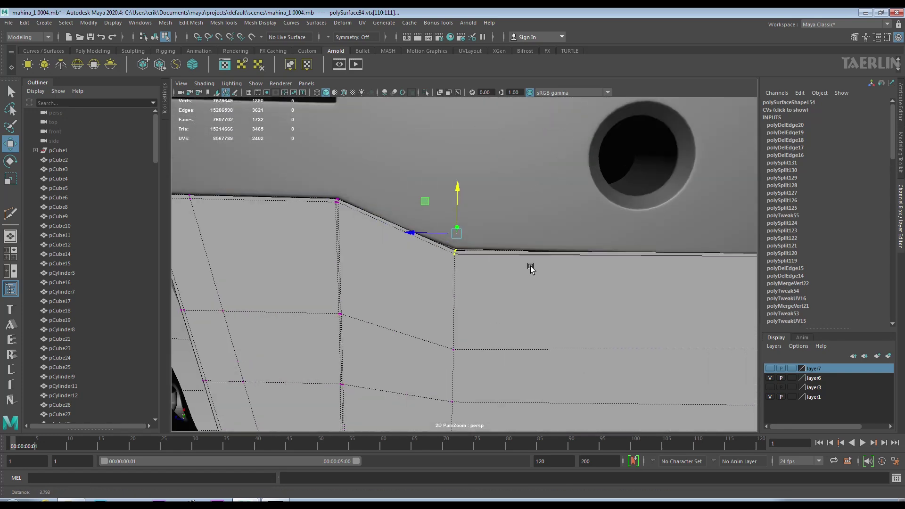
scroll(472, 240, "up", 2)
right_click_drag(479, 247, 479, 273)
left_click(454, 281)
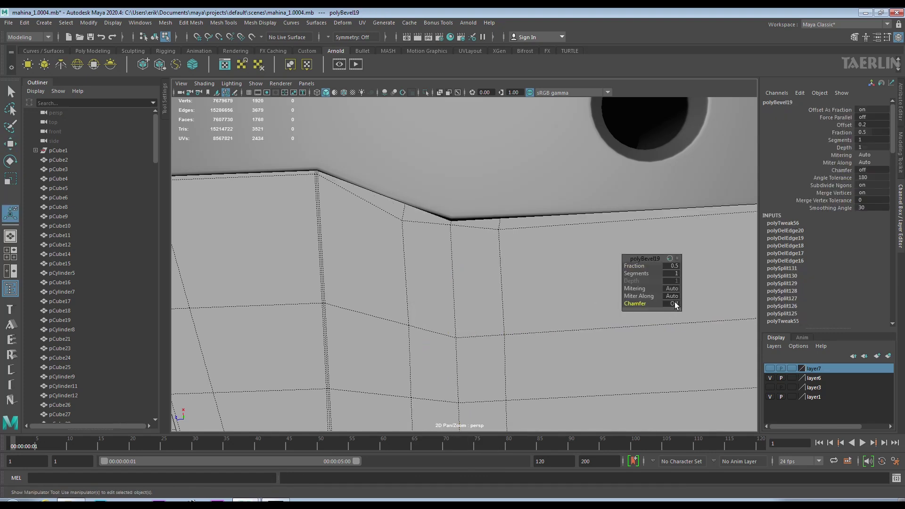
middle_click_drag(561, 268, 505, 268)
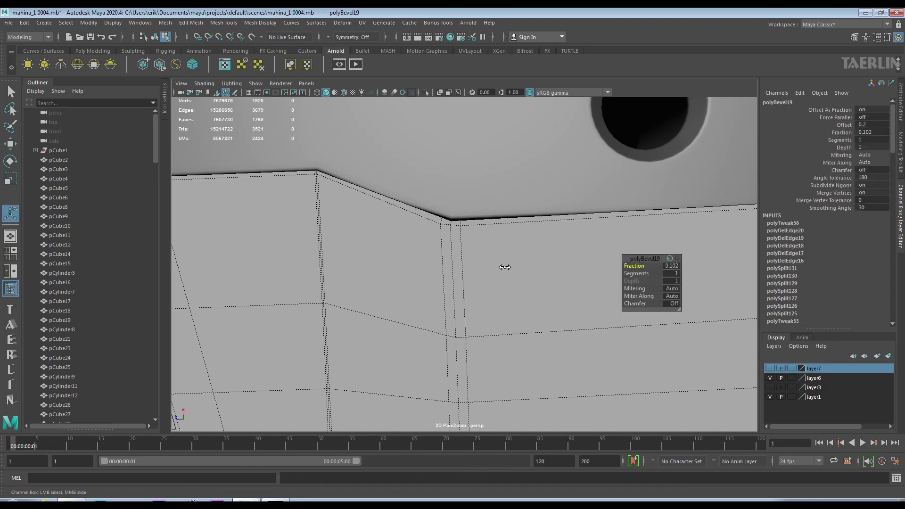
key("q")
scroll(441, 263, "down", 5)
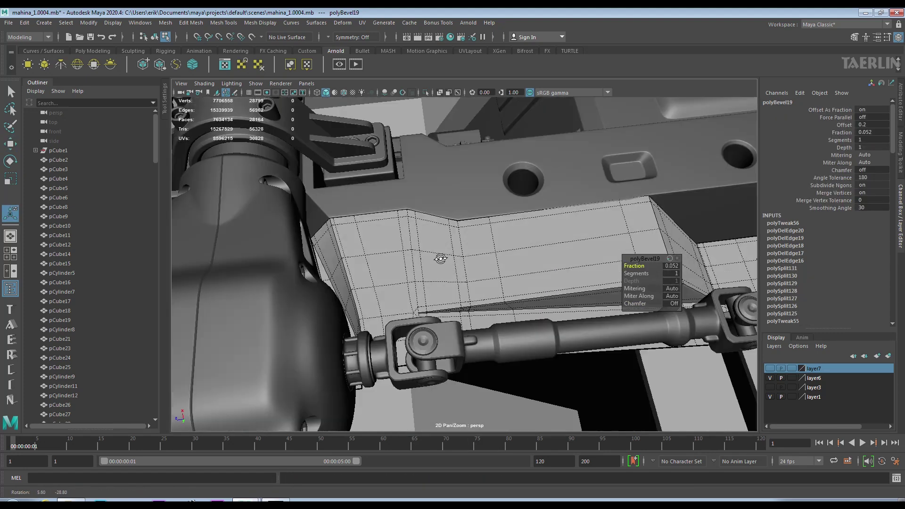
scroll(572, 271, "up", 4)
scroll(585, 228, "down", 4)
scroll(585, 227, "down", 5)
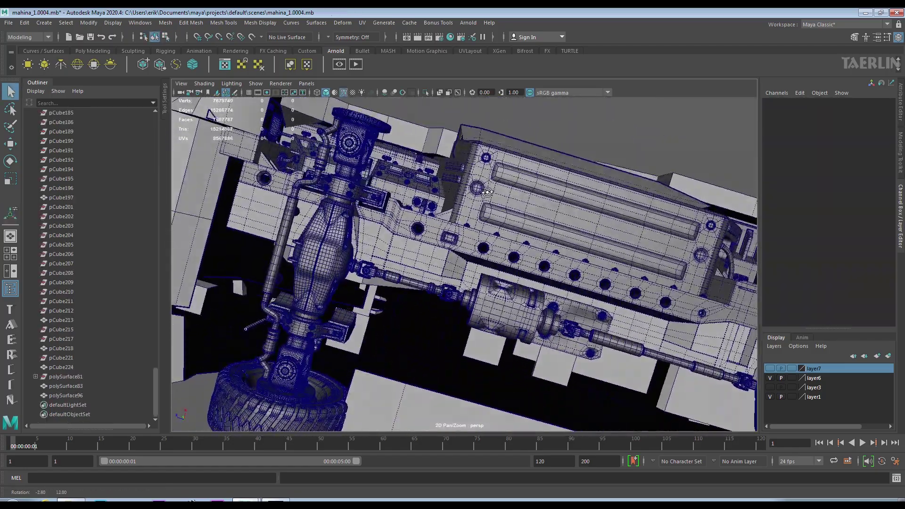
Slide the small cube along the chassis and place a duplicate higher up the side
left_click_drag(585, 228, 726, 253, "alt")
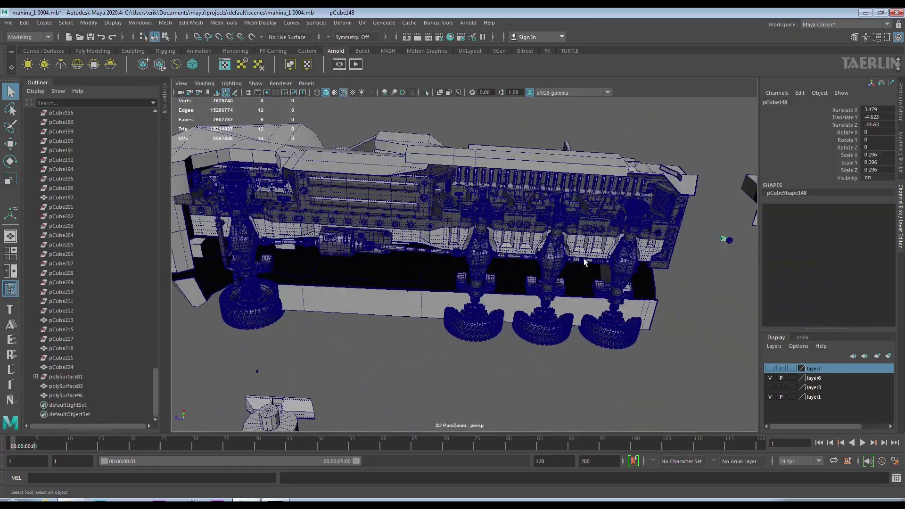
scroll(299, 238, "up", 8)
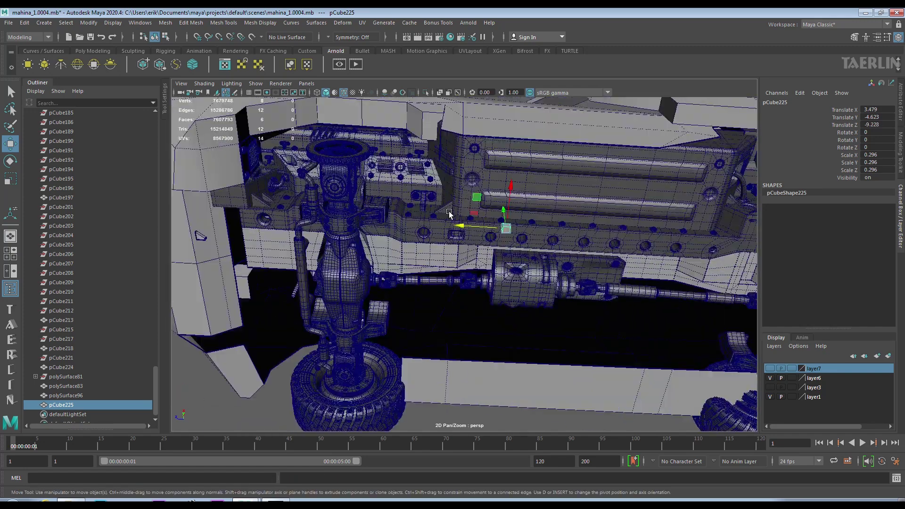
middle_click_drag(472, 208, 544, 173)
scroll(497, 251, "up", 3)
middle_click_drag(496, 252, 354, 323)
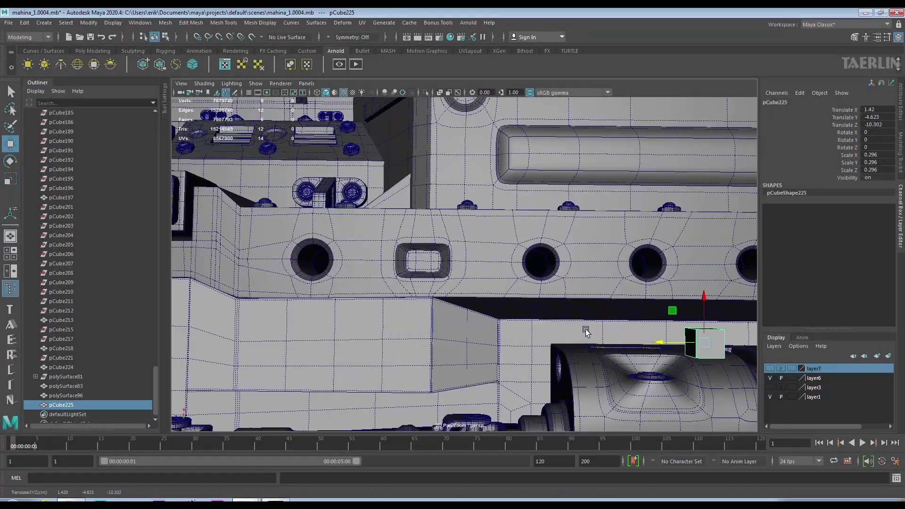
left_click_drag(612, 340, 596, 291, "alt")
key("ctrl+d")
mouse_move(414, 285)
left_mouse_down()
mouse_move(415, 264)
mouse_move(541, 292)
mouse_move(573, 285)
mouse_move(554, 302)
left_mouse_up()
Undo the copied cube's flattening and nudge it slightly upward
right_click_drag(519, 259, 526, 275)
left_click(526, 275)
mouse_move(522, 288)
left_mouse_down("alt")
mouse_move(536, 299)
mouse_move(523, 285)
mouse_move(528, 264)
mouse_move(537, 290)
left_mouse_up("alt")
key("F8")
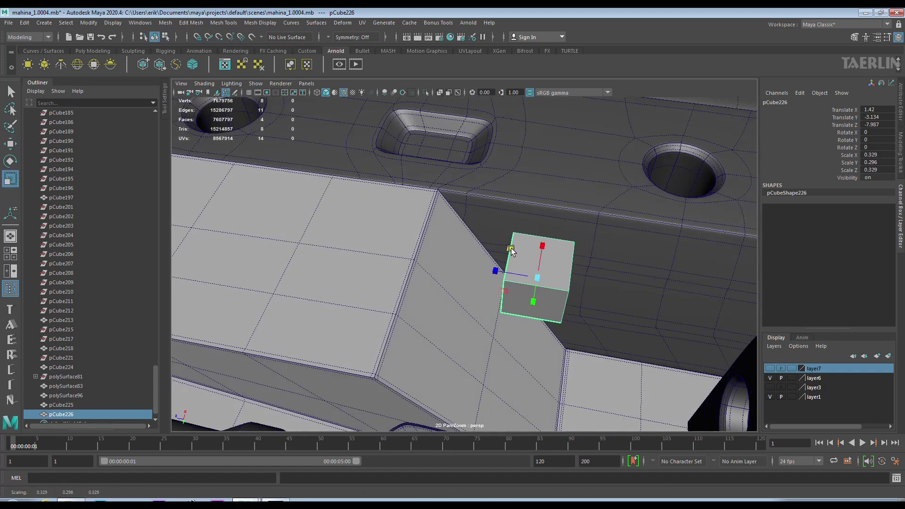
key("ctrl+z")
mouse_move(540, 273)
left_mouse_down("alt")
mouse_move(597, 320)
mouse_move(566, 310)
mouse_move(505, 341)
left_mouse_up("alt")
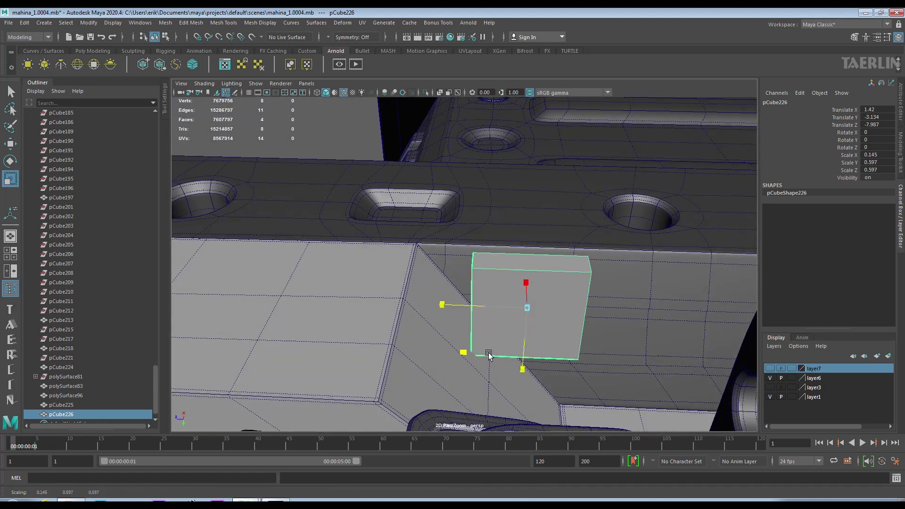
left_click(11, 144)
left_click_drag(575, 299, 523, 236, "alt")
left_click_drag(524, 235, 521, 239)
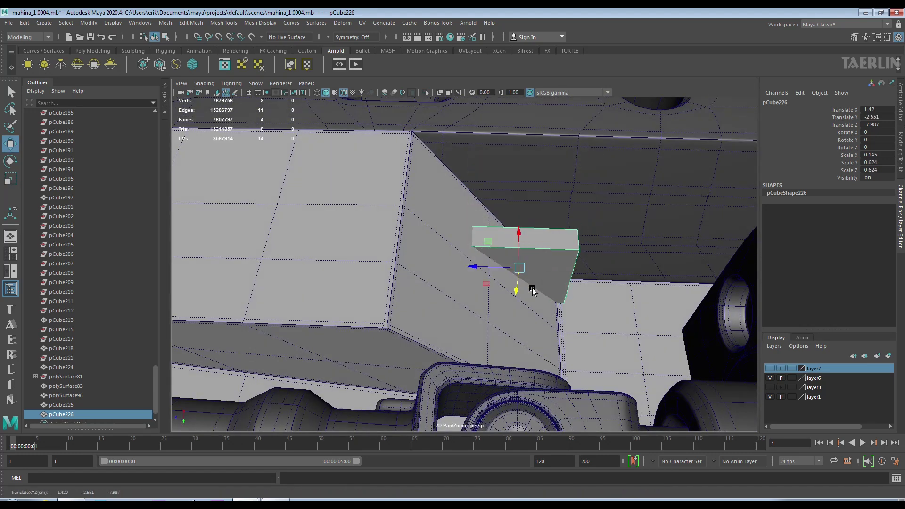
Move the block's top vertices to taper it into a thin slanted strip
mouse_move(579, 301)
left_mouse_down("alt")
mouse_move(575, 312)
mouse_move(543, 259)
left_mouse_up("alt")
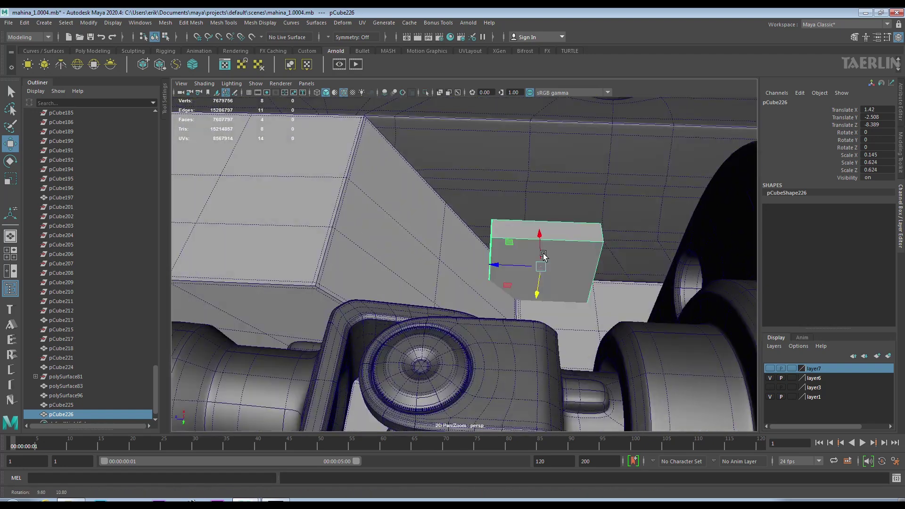
right_click_drag(522, 233, 524, 221)
left_click(545, 213)
mouse_move(545, 213)
left_mouse_down("alt")
mouse_move(448, 247)
mouse_move(437, 226)
mouse_move(559, 203)
mouse_move(465, 246)
mouse_move(495, 274)
mouse_move(568, 290)
mouse_move(516, 282)
mouse_move(547, 323)
left_mouse_up("alt")
right_click_drag(585, 247, 585, 307)
left_click_drag(634, 353, 591, 294)
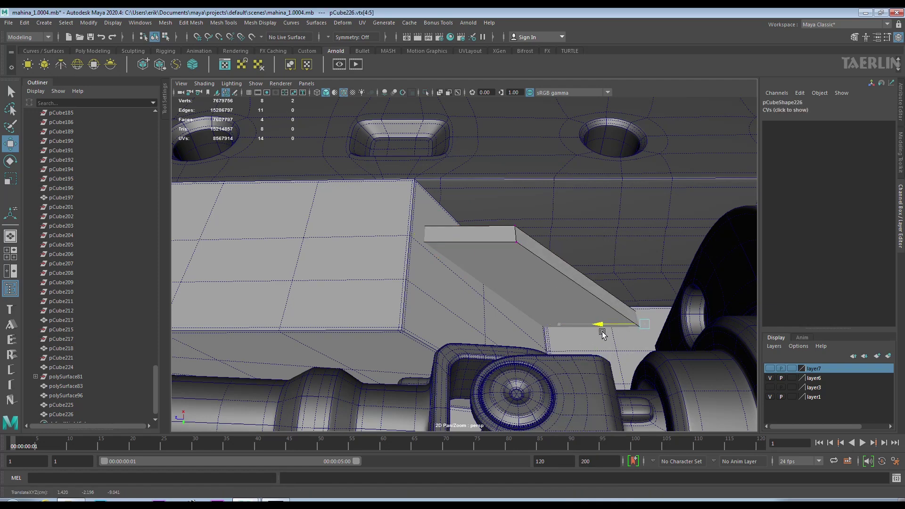
mouse_move(529, 272)
left_mouse_down()
mouse_move(507, 221)
mouse_move(550, 282)
mouse_move(479, 263)
mouse_move(547, 250)
left_mouse_up()
key("F8")
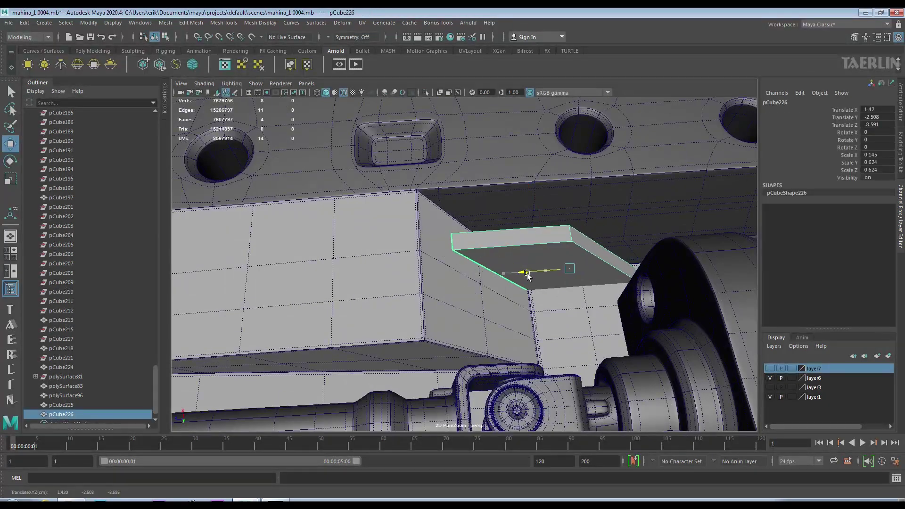
Offset the copied strip sideways along X
left_click_drag(483, 275, 481, 275)
mouse_move(481, 275)
left_mouse_down("alt")
mouse_move(425, 236)
mouse_move(534, 283)
mouse_move(512, 271)
left_mouse_up("alt")
mouse_move(512, 271)
left_mouse_down("alt")
mouse_move(530, 317)
mouse_move(522, 294)
mouse_move(485, 303)
mouse_move(509, 283)
mouse_move(508, 233)
left_mouse_up("alt")
right_click(508, 233)
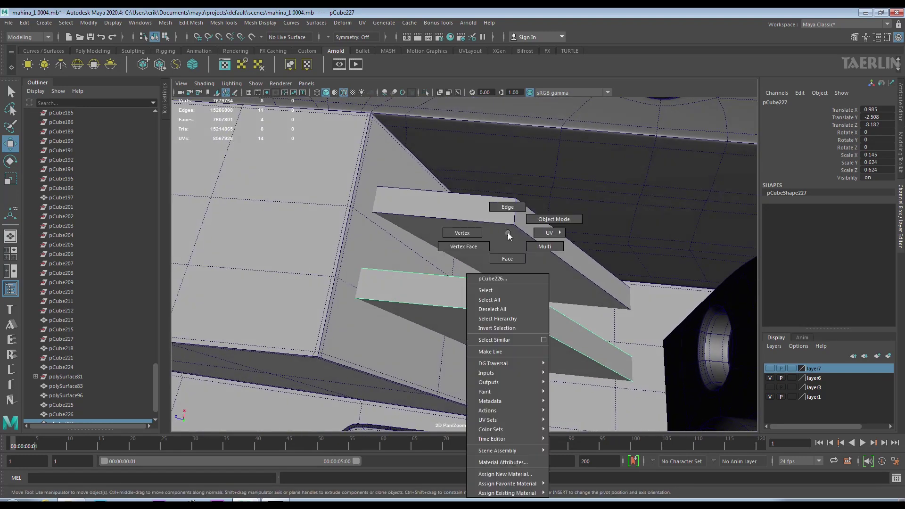
Bevel the strip's outer edges at fraction 0.19 and add three supporting edge loops
right_click_drag(508, 233, 508, 207)
left_click_drag(508, 233, 472, 255, "alt")
right_click_drag(472, 254, 510, 245, "shift")
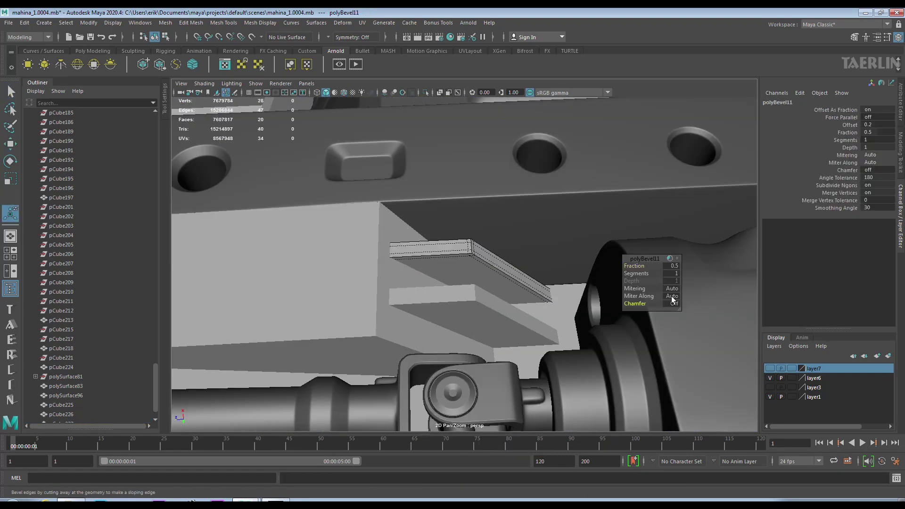
mouse_move(558, 285)
left_mouse_down("alt")
mouse_move(493, 256)
mouse_move(500, 274)
left_mouse_up("alt")
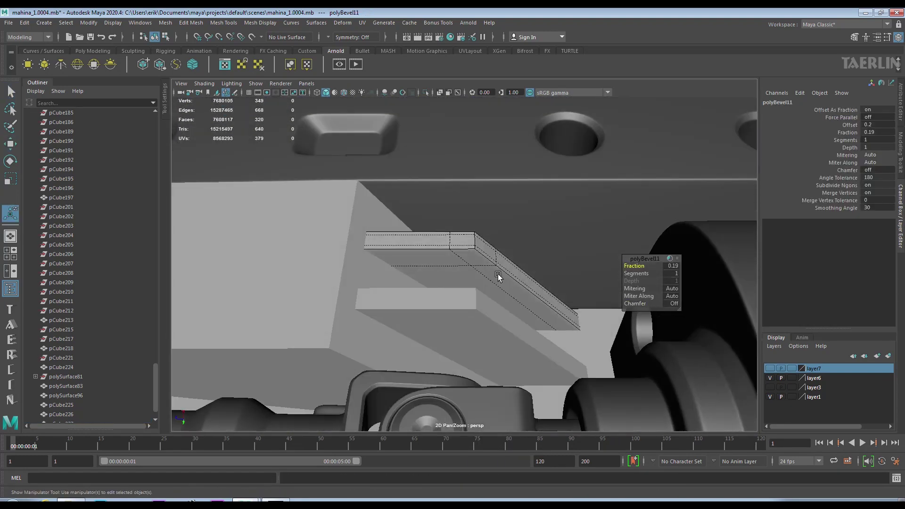
left_click(402, 246)
right_click_drag(509, 276, 479, 301, "ctrl")
left_click_drag(480, 301, 450, 279, "alt")
Turn on Wireframe on Shaded and nudge the second strip to Translate X 0.917
right_click(437, 245)
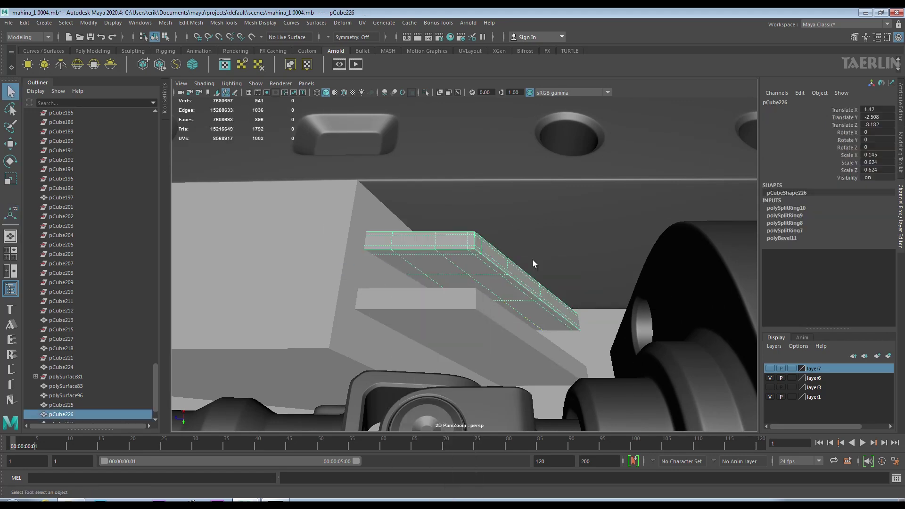
left_click(480, 225)
left_click_drag(480, 225, 435, 253, "alt")
left_click(484, 282)
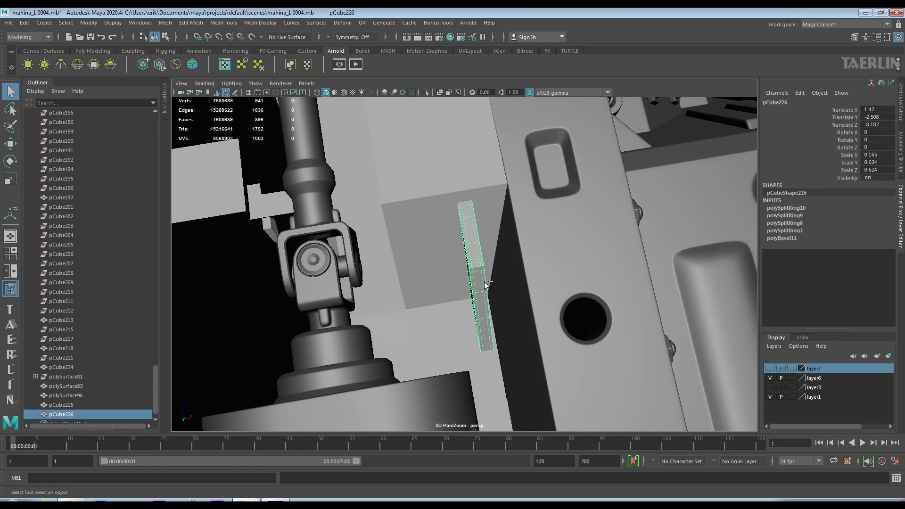
left_click(343, 93)
mouse_move(481, 287)
left_mouse_down()
mouse_move(318, 253)
mouse_move(473, 262)
left_mouse_up()
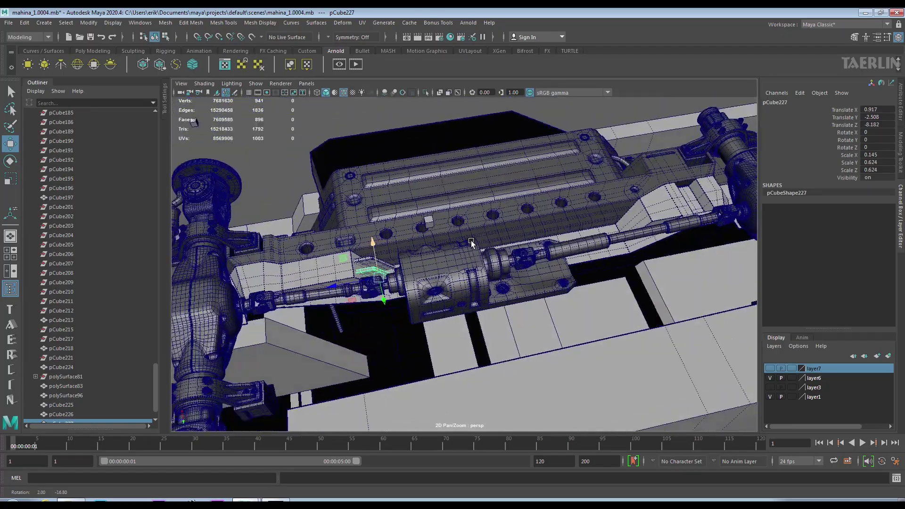
Place a copy of the small cube lower on the frame and move it inward
scroll(474, 263, "up", 3)
left_click(408, 204)
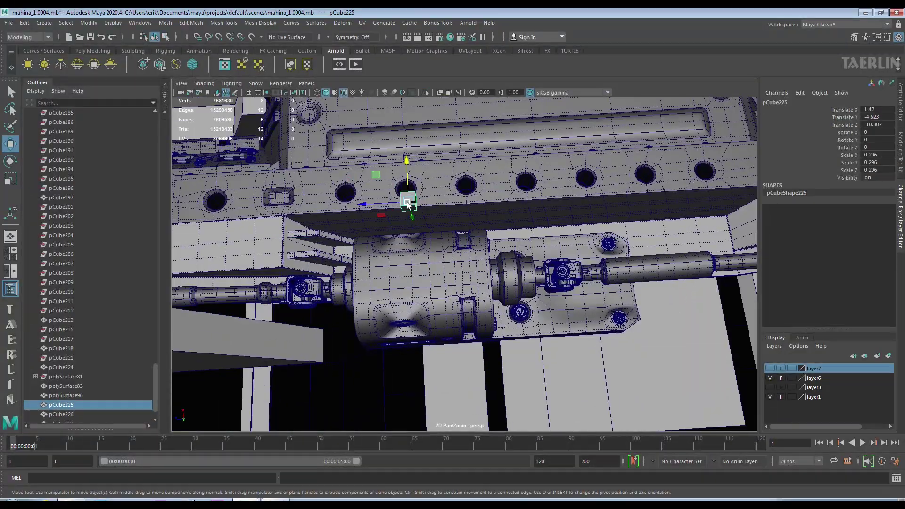
mouse_move(386, 203)
left_mouse_down("alt")
mouse_move(555, 264)
mouse_move(557, 279)
mouse_move(544, 266)
mouse_move(530, 270)
mouse_move(554, 312)
mouse_move(509, 264)
left_mouse_up("alt")
scroll(584, 269, "up", 5)
scroll(520, 246, "up", 2)
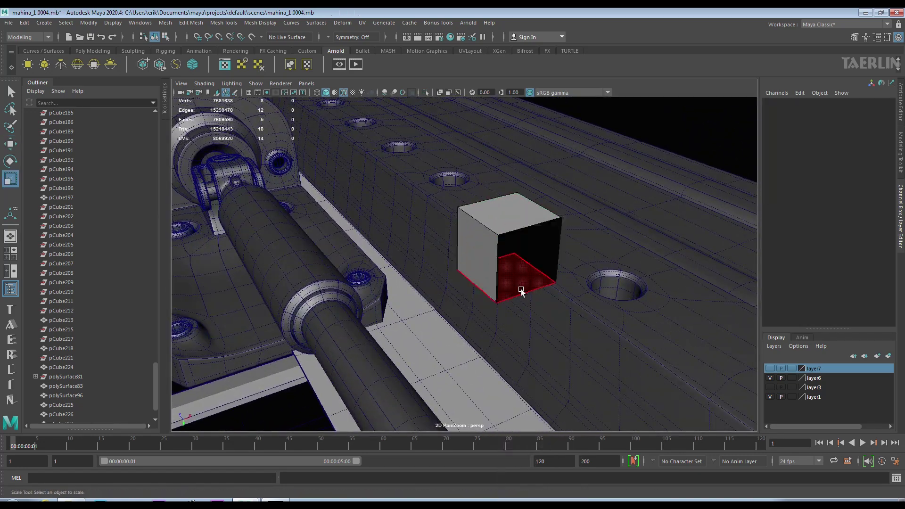
left_click(521, 289)
left_click_drag(487, 214, 476, 222)
mouse_move(476, 222)
left_mouse_down("alt")
mouse_move(500, 245)
mouse_move(496, 292)
left_mouse_up("alt")
key("w")
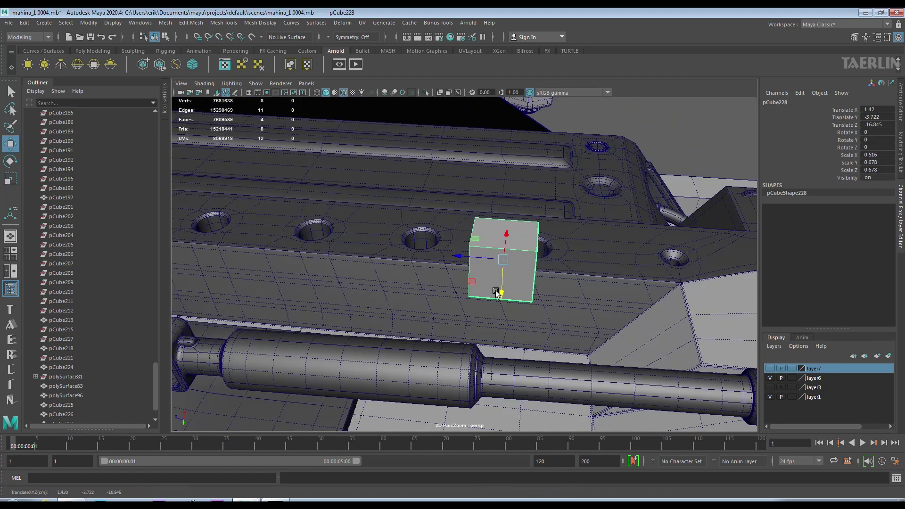
mouse_move(515, 401)
left_mouse_down("alt")
mouse_move(471, 382)
mouse_move(516, 334)
mouse_move(515, 256)
mouse_move(496, 285)
left_mouse_up("alt")
Scale the new block thinner along X to 0.441
mouse_move(553, 316)
left_mouse_down("alt")
mouse_move(541, 337)
mouse_move(521, 318)
mouse_move(440, 282)
left_mouse_up("alt")
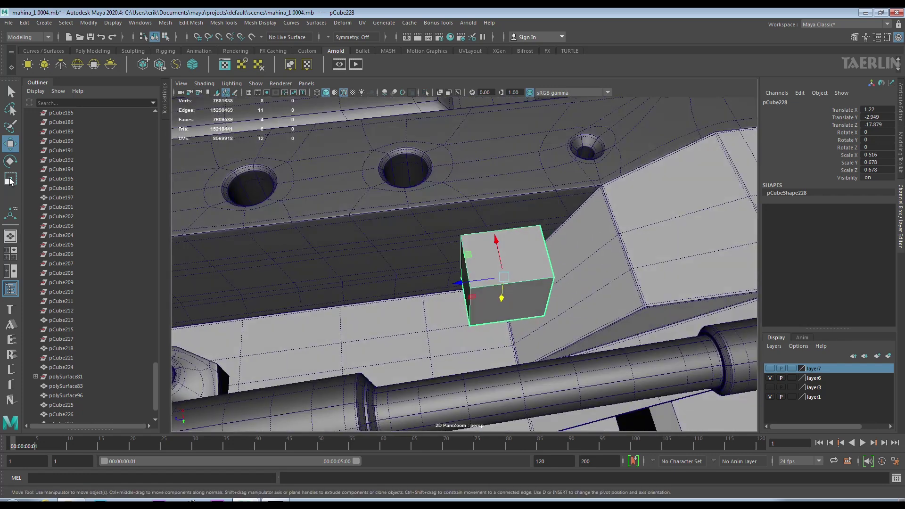
left_click(10, 180)
left_click_drag(500, 292, 522, 276, "alt")
left_click_drag(493, 249, 484, 250)
mouse_move(484, 250)
left_mouse_down("alt")
mouse_move(572, 278)
mouse_move(519, 264)
mouse_move(500, 283)
mouse_move(543, 293)
mouse_move(563, 283)
mouse_move(529, 289)
mouse_move(541, 304)
mouse_move(546, 277)
left_mouse_up("alt")
mouse_move(439, 293)
left_mouse_down("alt")
mouse_move(424, 341)
mouse_move(440, 363)
mouse_move(440, 285)
mouse_move(459, 313)
left_mouse_up("alt")
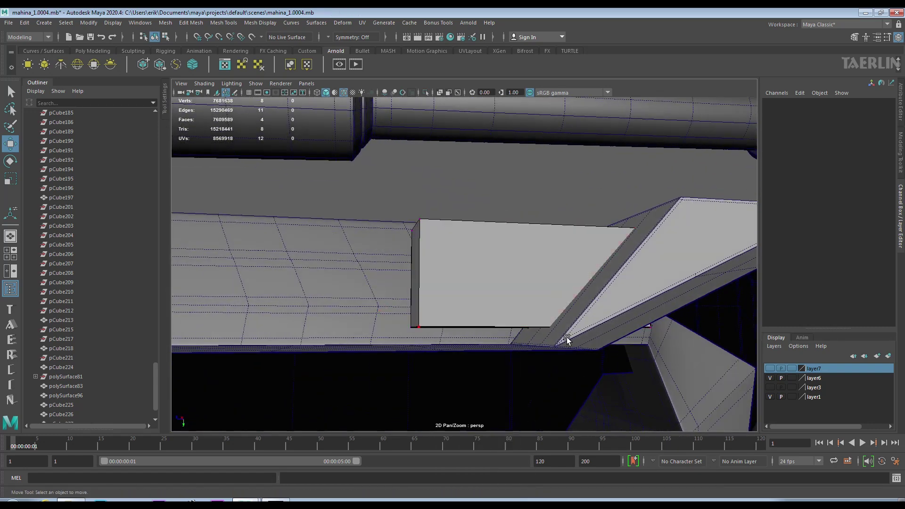
left_click_drag(457, 281, 612, 357, "alt")
left_click_drag(612, 357, 390, 282)
mouse_move(503, 339)
left_mouse_down("alt")
mouse_move(467, 342)
mouse_move(479, 320)
mouse_move(474, 332)
mouse_move(503, 318)
left_mouse_up("alt")
Move the block's end edge to taper it against the angled plate, then select its top faces
right_click_drag(483, 238, 452, 213)
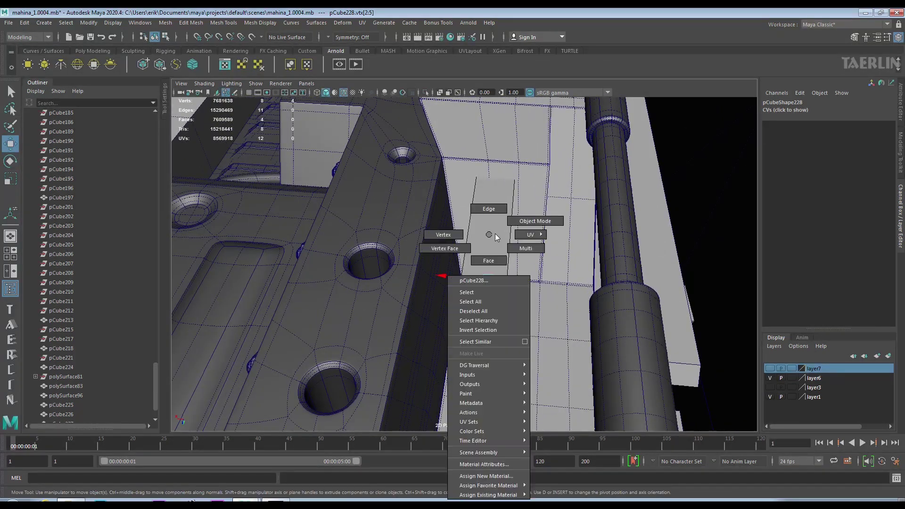
left_click(458, 216)
mouse_move(457, 211)
left_mouse_down("alt")
mouse_move(423, 220)
mouse_move(412, 247)
left_mouse_up("alt")
right_click_drag(413, 246, 412, 234)
left_click(389, 281)
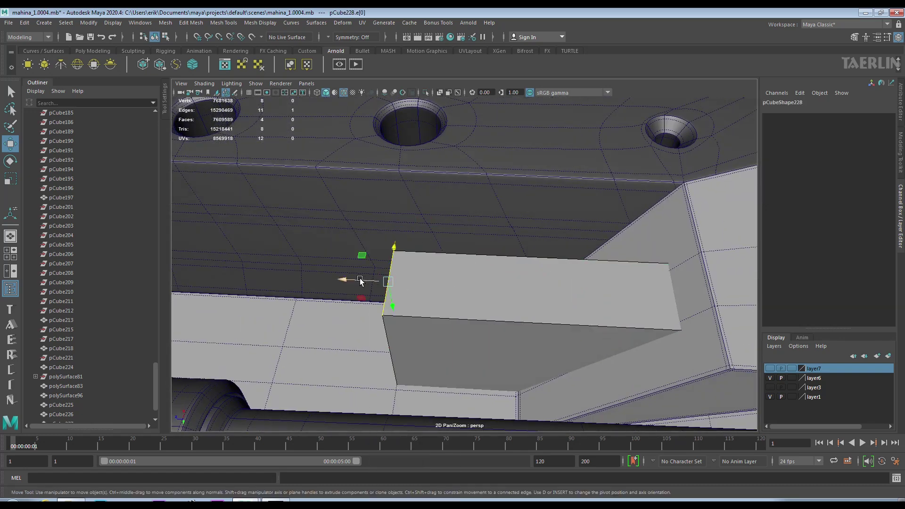
mouse_move(417, 295)
left_mouse_down("alt")
mouse_move(465, 303)
mouse_move(461, 354)
left_mouse_up("alt")
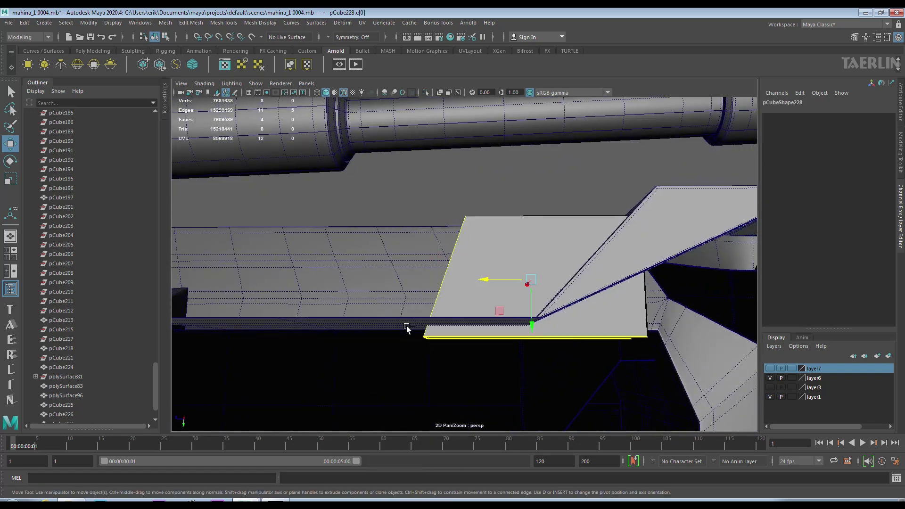
mouse_move(316, 321)
left_mouse_down("alt")
mouse_move(388, 272)
mouse_move(512, 262)
left_mouse_up("alt")
key("ctrl+F11")
left_click(584, 259, "shift")
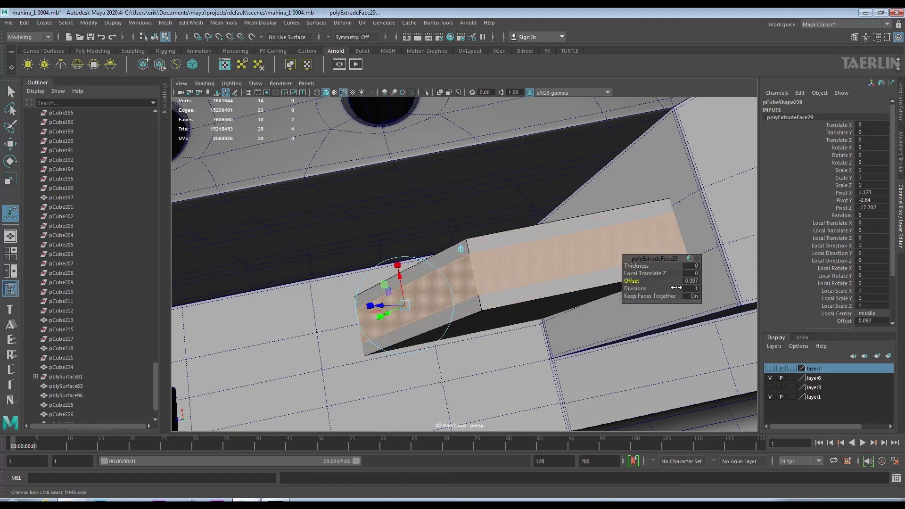
Inset the top faces at offset 0.097 and extrude them 0.142 into a raised ridge
mouse_move(574, 256)
left_mouse_down("alt")
mouse_move(598, 250)
mouse_move(560, 242)
left_mouse_up("alt")
key("ctrl+e")
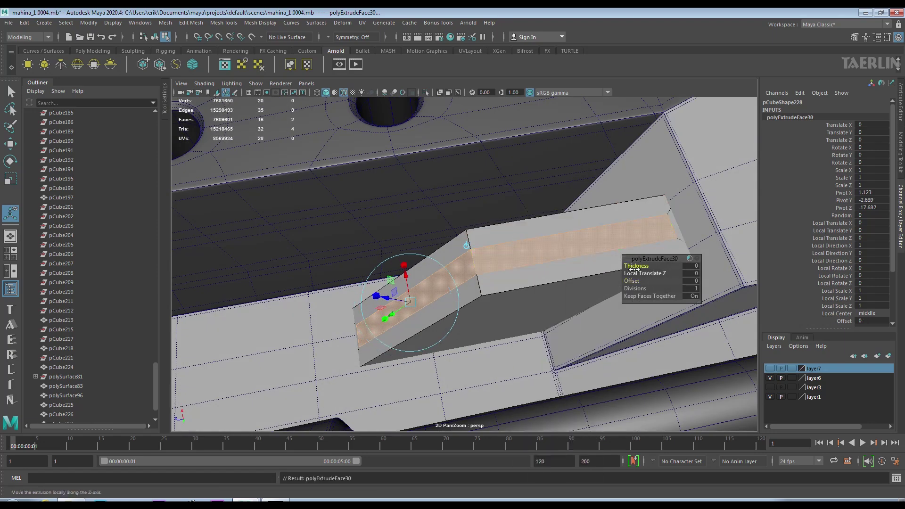
left_click_drag(702, 279, 342, 243, "alt")
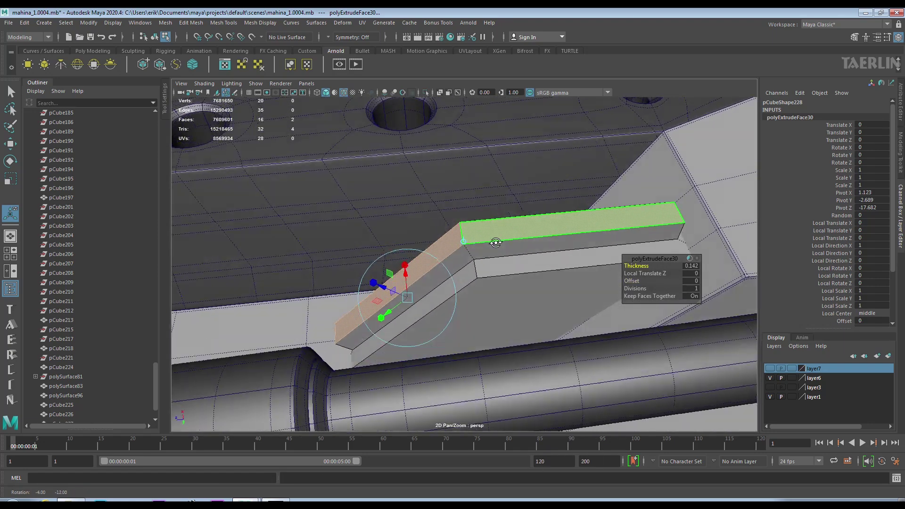
scroll(345, 242, "up", 2)
scroll(349, 255, "up", 3)
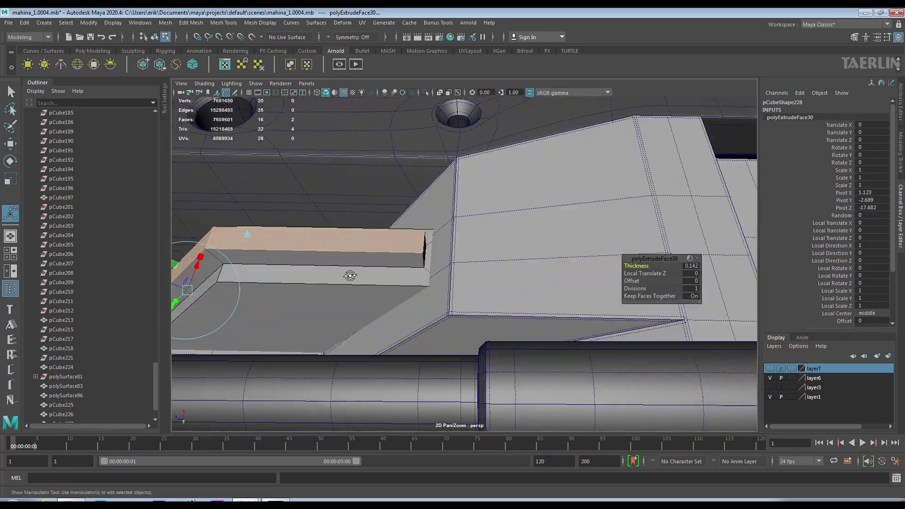
scroll(349, 265, "up", 2)
scroll(363, 237, "up", 2)
Slide the ridge's end edge along the block
right_click_drag(364, 237, 313, 236)
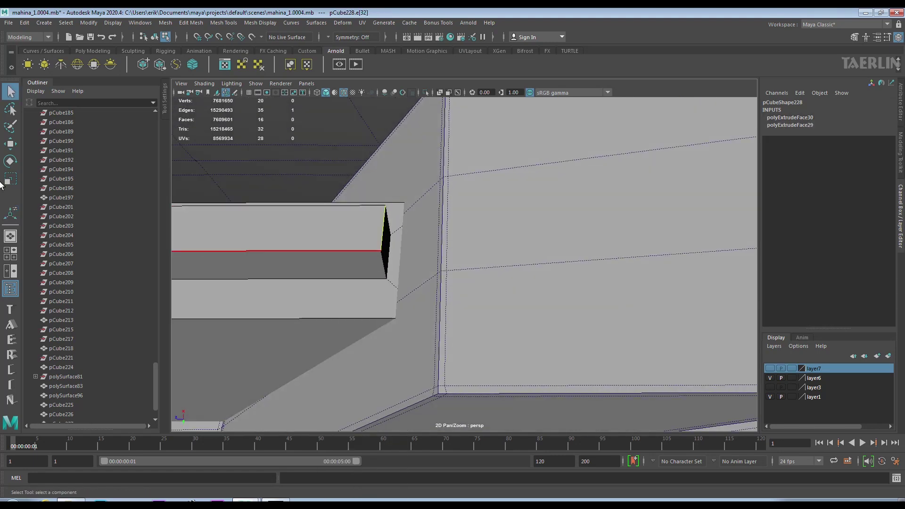
mouse_move(303, 261)
left_mouse_down("alt")
mouse_move(402, 237)
mouse_move(358, 283)
left_mouse_up("alt")
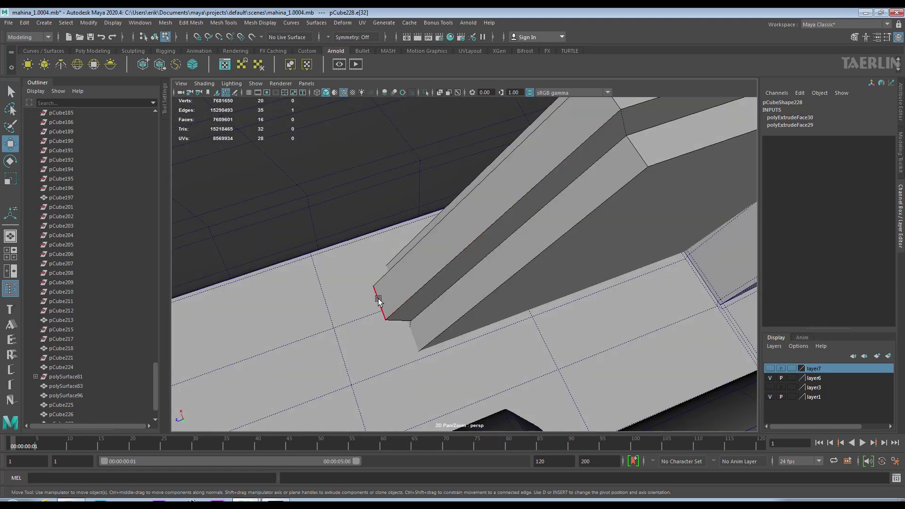
left_click(334, 309)
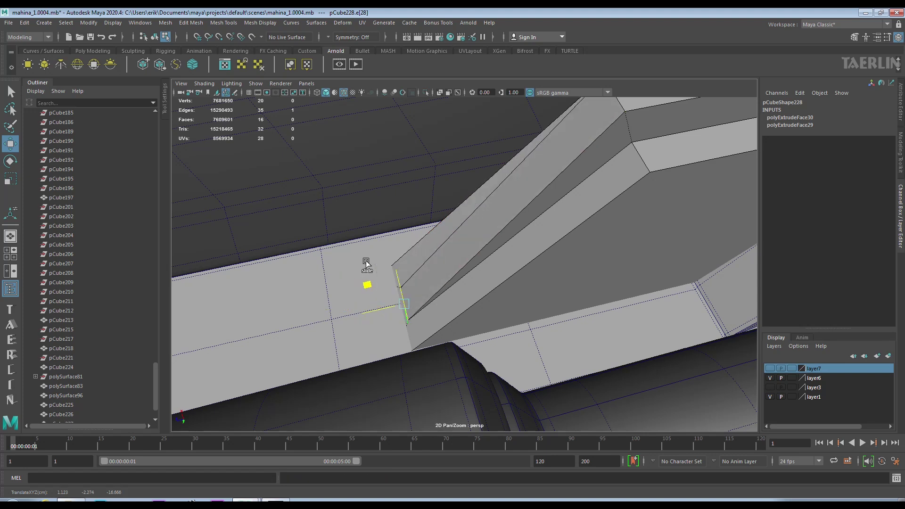
mouse_move(377, 282)
left_mouse_down("alt")
mouse_move(368, 242)
mouse_move(353, 337)
left_mouse_up("alt")
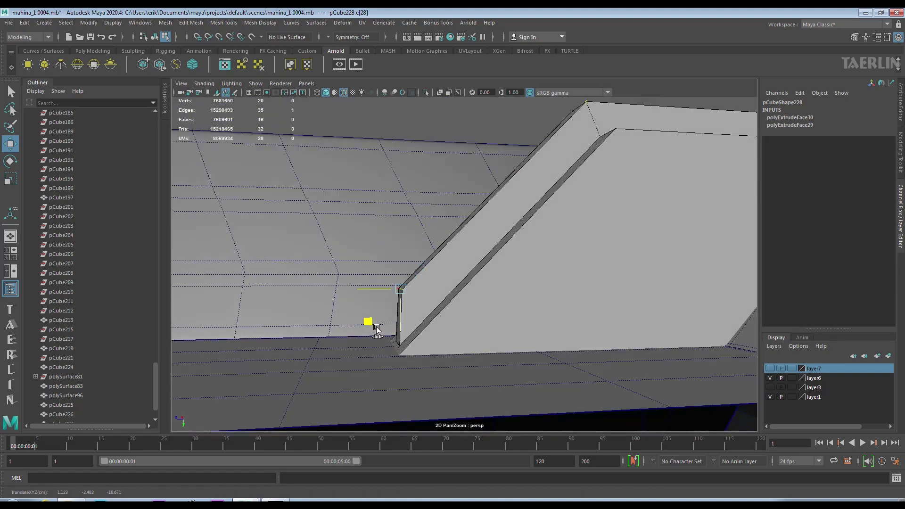
mouse_move(397, 293)
left_mouse_down("alt")
mouse_move(587, 388)
mouse_move(398, 348)
left_mouse_up("alt")
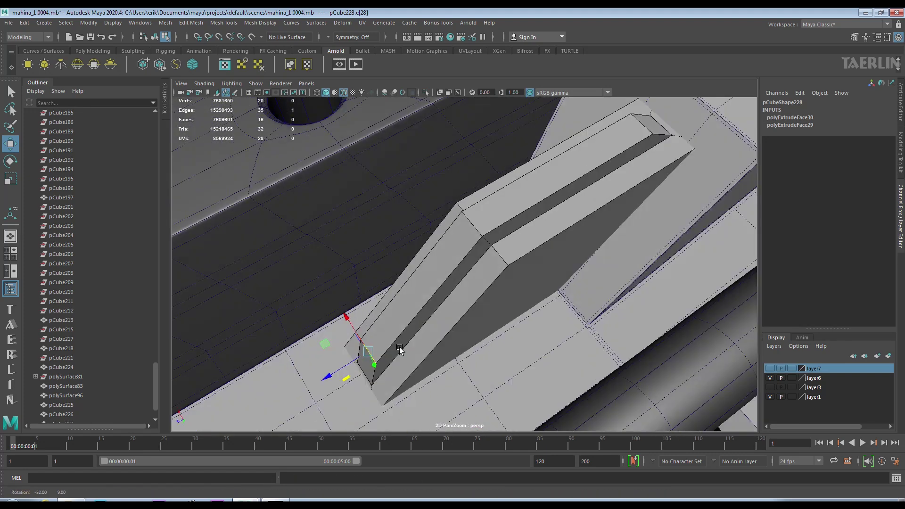
Bevel the ridge's edge loop to round its edges
mouse_move(482, 216)
left_mouse_down("alt")
mouse_move(574, 218)
mouse_move(485, 245)
mouse_move(506, 247)
left_mouse_up("alt")
right_click_drag(507, 248, 507, 228)
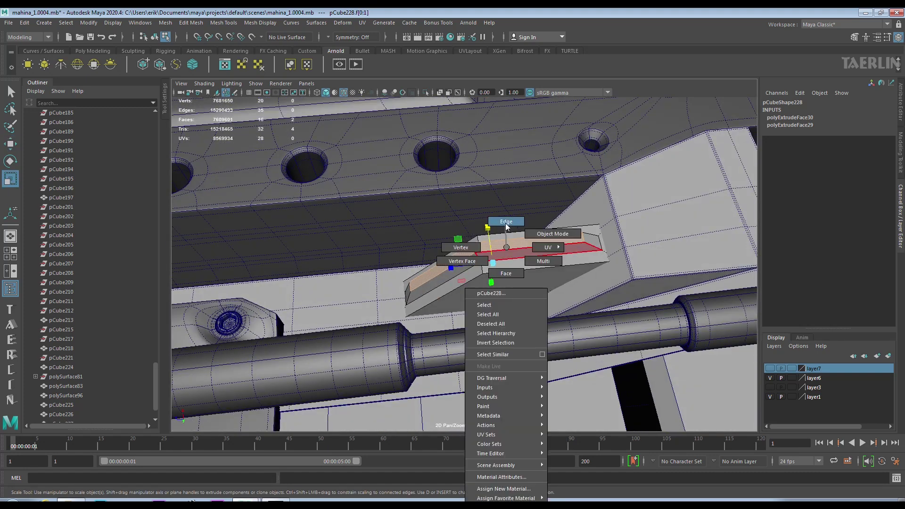
double_click(518, 248)
right_click_drag(501, 283, 501, 307, "shift")
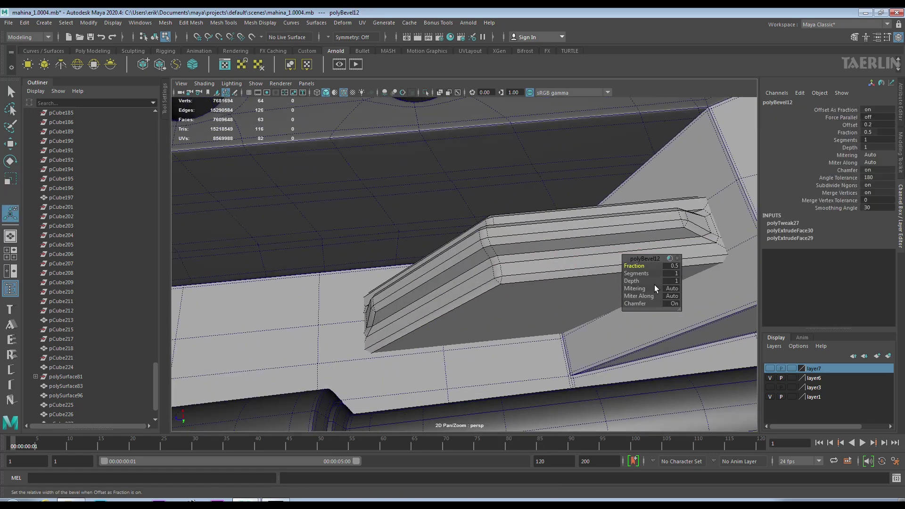
mouse_move(545, 278)
left_mouse_down("alt")
mouse_move(596, 263)
mouse_move(529, 277)
mouse_move(531, 259)
mouse_move(504, 277)
left_mouse_up("alt")
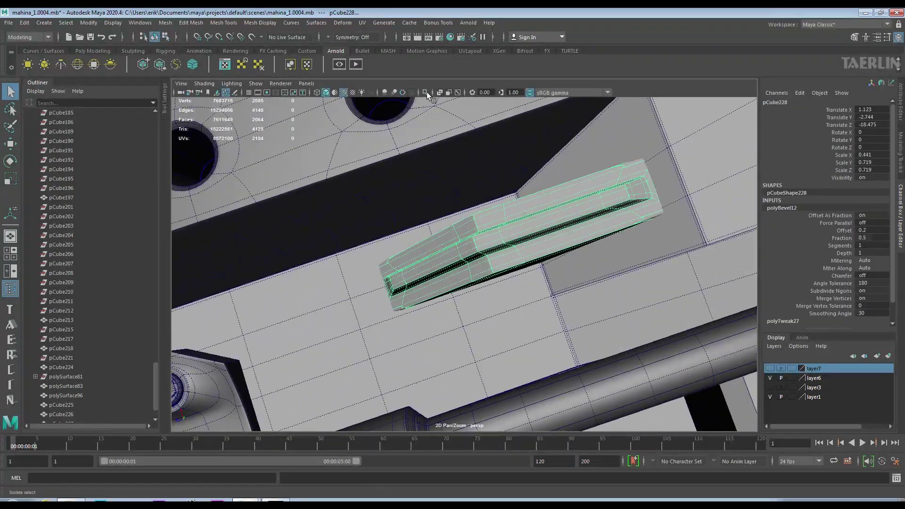
Isolate the angled strip pCube228 and zoom in close on it
left_click(426, 92)
left_click_drag(454, 237, 468, 239, "alt")
scroll(467, 239, "up", 3)
scroll(507, 330, "up", 2)
mouse_move(507, 330)
left_mouse_down("alt")
mouse_move(606, 307)
mouse_move(517, 319)
mouse_move(476, 211)
left_mouse_up("alt")
Delete three stray small faces from the strip's end in face mode
right_click_drag(476, 211, 462, 236)
left_click(391, 254)
key("Delete")
mouse_move(390, 254)
left_mouse_down("alt")
mouse_move(660, 288)
mouse_move(396, 257)
mouse_move(462, 332)
mouse_move(434, 372)
left_mouse_up("alt")
left_click(661, 289)
key("Delete")
key("Delete")
mouse_move(507, 341)
left_mouse_down("alt")
mouse_move(247, 302)
mouse_move(370, 318)
mouse_move(497, 297)
mouse_move(578, 238)
mouse_move(550, 245)
left_mouse_up("alt")
left_click(247, 295)
key("Delete")
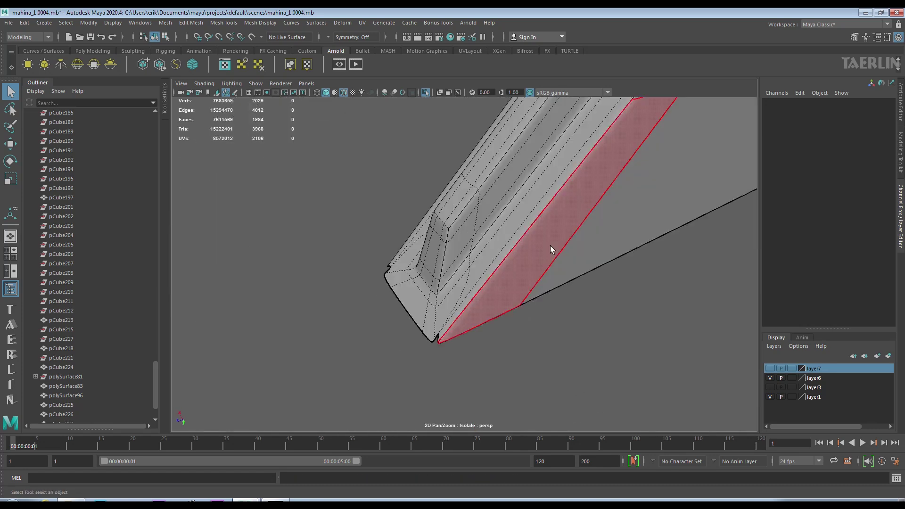
Multi-Cut new edges across the strip's end and side to reroute its topology
left_click(539, 204)
key("ctrl+shift+x")
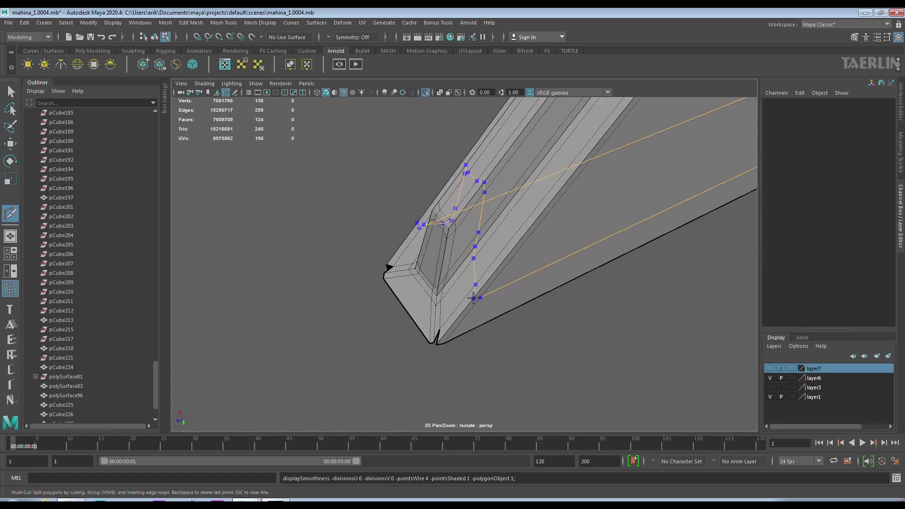
key("Return")
right_click_drag(473, 298, 465, 182, "alt")
left_click_drag(465, 182, 519, 212, "alt")
right_click_drag(519, 212, 589, 186, "alt")
left_click(590, 187)
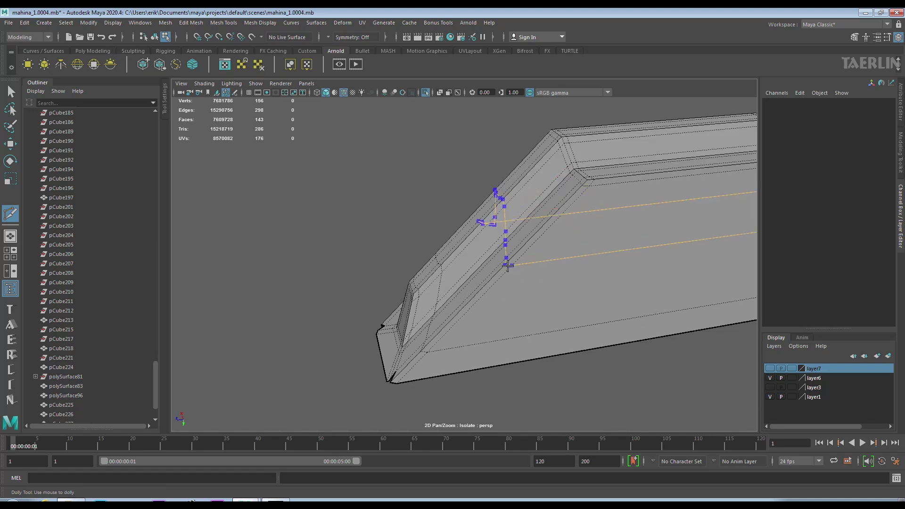
key("Return")
left_click_drag(545, 227, 519, 224, "alt")
middle_click_drag(519, 224, 493, 222, "alt")
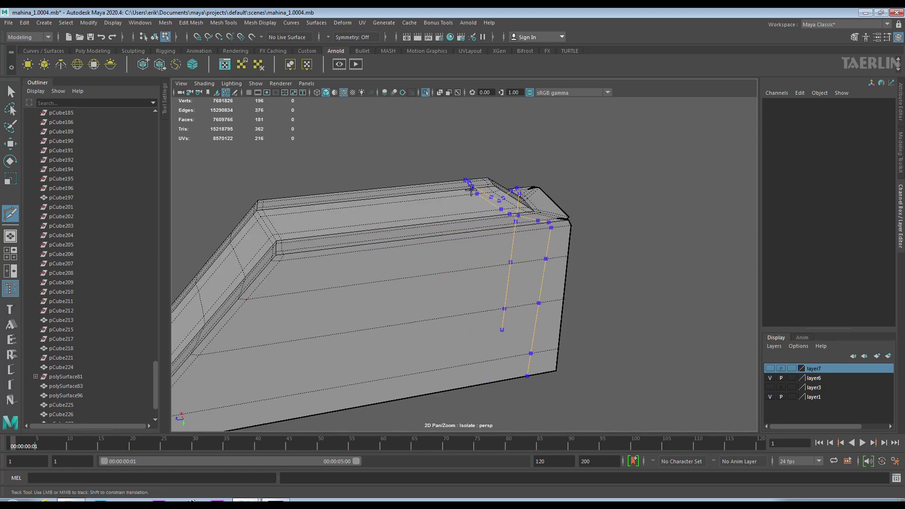
scroll(307, 211, "down", 5)
Return to Object Mode and turn off Isolate Select to show the whole chassis
key("w")
right_click_drag(421, 239, 415, 218)
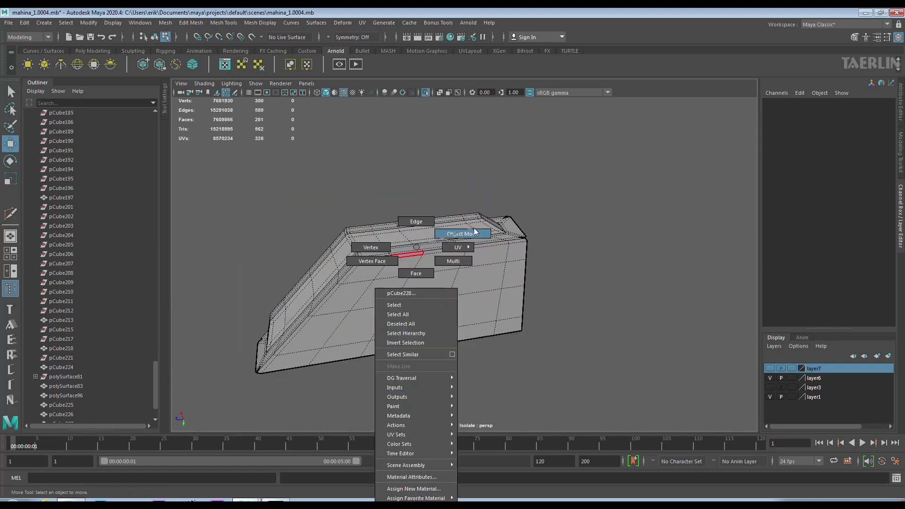
left_click(425, 96)
right_click_drag(438, 250, 497, 219)
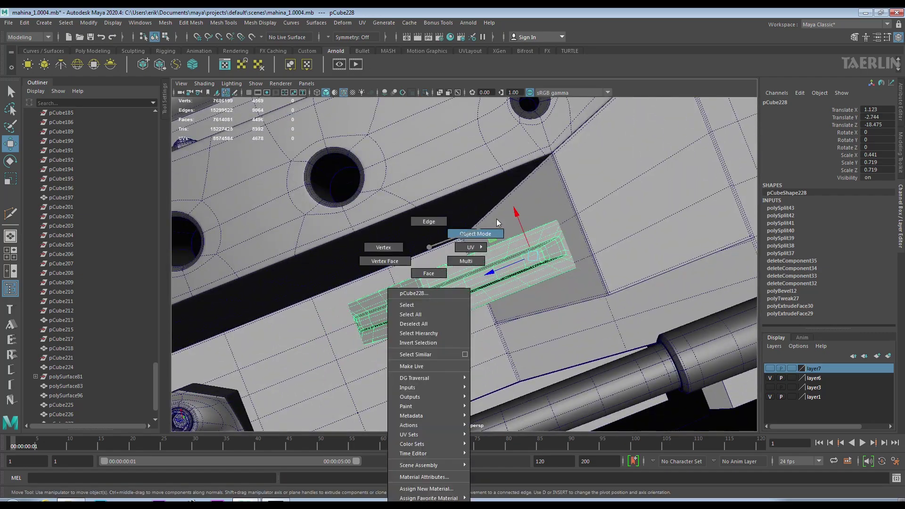
Toggle Wireframe on Shaded off and back on while inspecting the drive shaft
mouse_move(497, 219)
left_mouse_down("alt")
mouse_move(622, 346)
mouse_move(328, 96)
left_mouse_up("alt")
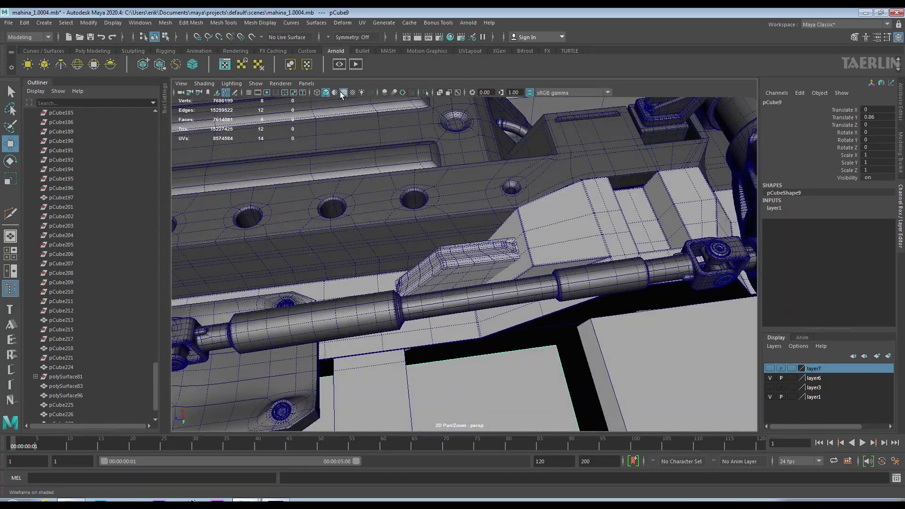
left_click(343, 94)
mouse_move(358, 156)
left_mouse_down("alt")
mouse_move(472, 315)
mouse_move(533, 301)
mouse_move(469, 284)
mouse_move(441, 293)
mouse_move(480, 312)
mouse_move(431, 262)
mouse_move(536, 217)
mouse_move(434, 95)
left_mouse_up("alt")
left_click(344, 93)
Select bracket pCube229 and move it onto the chassis wall at Translate Z -12.922
left_click_drag(344, 95, 450, 260, "alt")
right_click_drag(450, 259, 502, 341, "alt")
mouse_move(503, 342)
left_mouse_down("alt")
mouse_move(486, 284)
mouse_move(318, 282)
mouse_move(269, 242)
mouse_move(320, 236)
left_mouse_up("alt")
right_click_drag(321, 236, 367, 245, "alt")
left_click_drag(368, 245, 418, 257, "alt")
left_click(418, 257)
mouse_move(645, 282)
left_mouse_down("alt")
mouse_move(404, 271)
mouse_move(377, 302)
mouse_move(384, 326)
mouse_move(404, 207)
mouse_move(417, 256)
left_mouse_up("alt")
left_click_drag(360, 276, 302, 264, "alt")
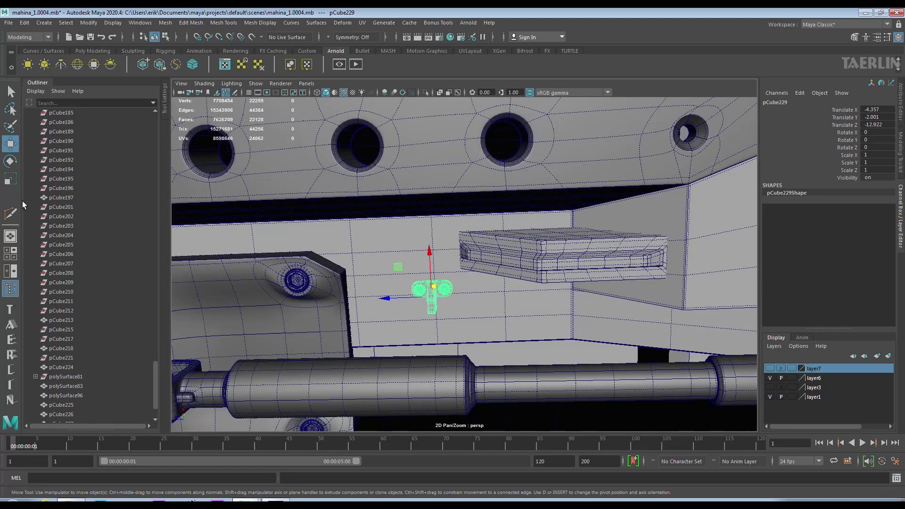
Set the bracket's Rotate Y to 180 and scale it up to about 2.2
left_click(879, 140)
type("180")
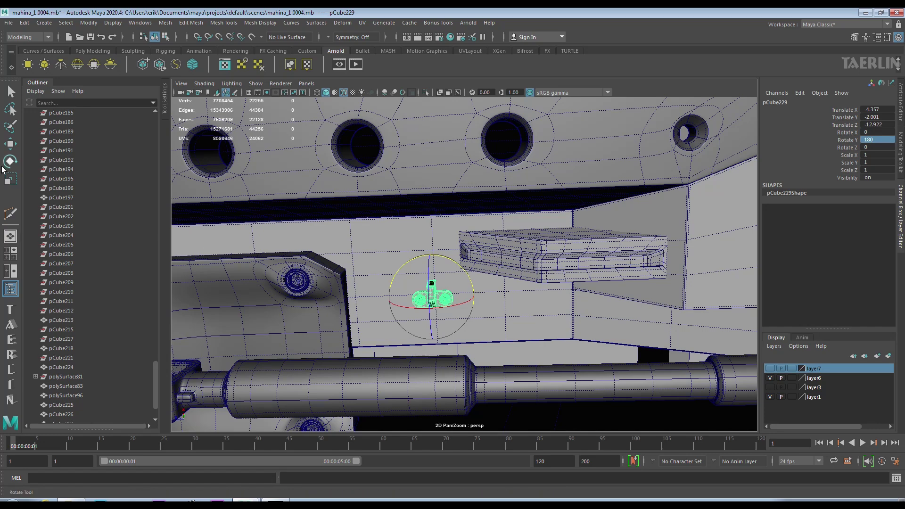
left_click(11, 178)
mouse_move(424, 245)
left_mouse_down("alt")
mouse_move(550, 241)
mouse_move(510, 293)
left_mouse_up("alt")
mouse_move(504, 335)
left_mouse_down()
mouse_move(475, 355)
mouse_move(448, 315)
mouse_move(500, 275)
left_mouse_up()
Slide the bracket along the plate and fine-tune its height and position
key("w")
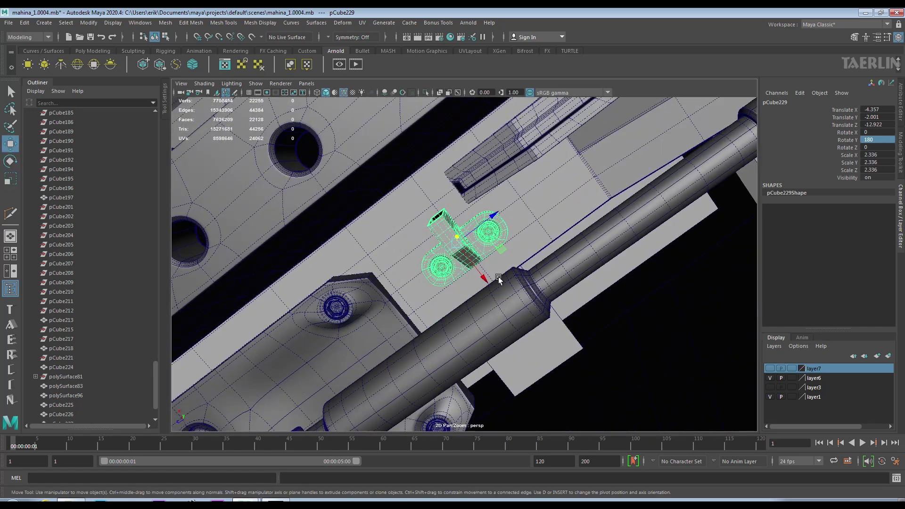
left_click_drag(430, 236, 481, 200, "alt")
mouse_move(467, 236)
left_mouse_down()
mouse_move(501, 236)
mouse_move(415, 223)
mouse_move(523, 277)
mouse_move(572, 343)
mouse_move(650, 326)
mouse_move(514, 326)
left_mouse_up()
left_click_drag(512, 325, 510, 311)
mouse_move(511, 311)
left_mouse_down("alt")
mouse_move(546, 366)
mouse_move(424, 306)
left_mouse_up("alt")
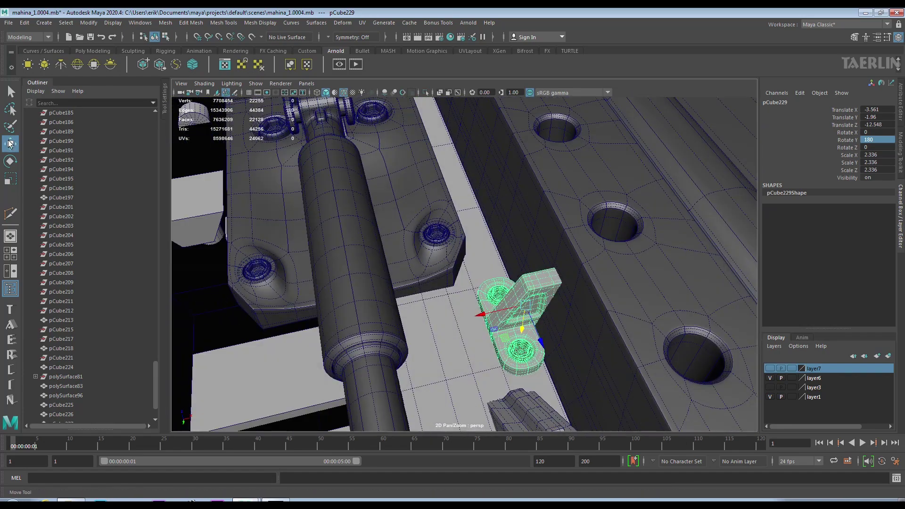
mouse_move(480, 316)
left_mouse_down()
mouse_move(450, 323)
mouse_move(562, 416)
mouse_move(451, 387)
mouse_move(544, 351)
mouse_move(577, 252)
left_mouse_up()
Nudge strip pCube228 up slightly, then adjust the bracket to 2.201 scale
left_click(577, 252)
mouse_move(654, 241)
left_mouse_down()
mouse_move(751, 321)
mouse_move(785, 319)
mouse_move(576, 303)
mouse_move(656, 273)
mouse_move(420, 268)
left_mouse_up()
left_click(438, 272)
key("w")
mouse_move(419, 269)
left_mouse_down("alt")
mouse_move(524, 230)
mouse_move(388, 301)
left_mouse_up("alt")
left_click_drag(492, 330, 577, 285, "alt")
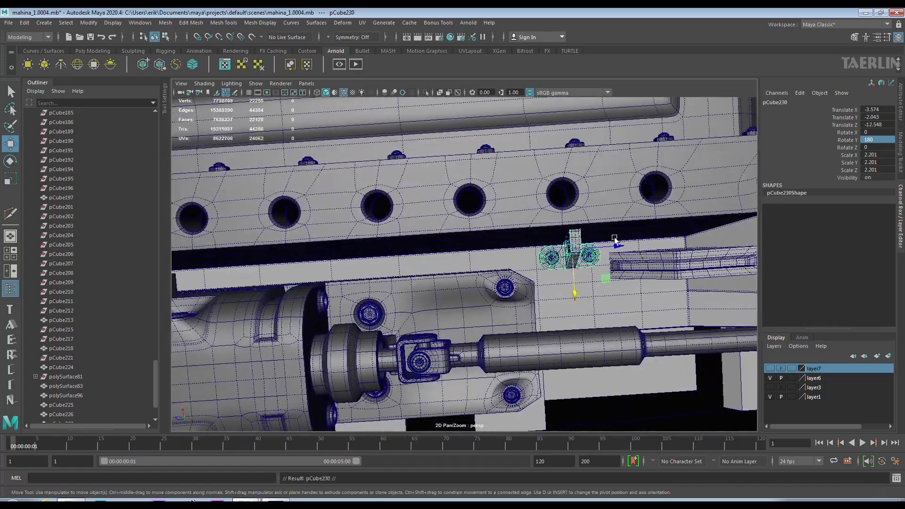
Place the 1.805-scale bracket copy along the plate below the holes and frame it
mouse_move(514, 250)
left_mouse_down("alt")
mouse_move(491, 213)
mouse_move(429, 244)
mouse_move(442, 214)
mouse_move(8, 179)
left_mouse_up("alt")
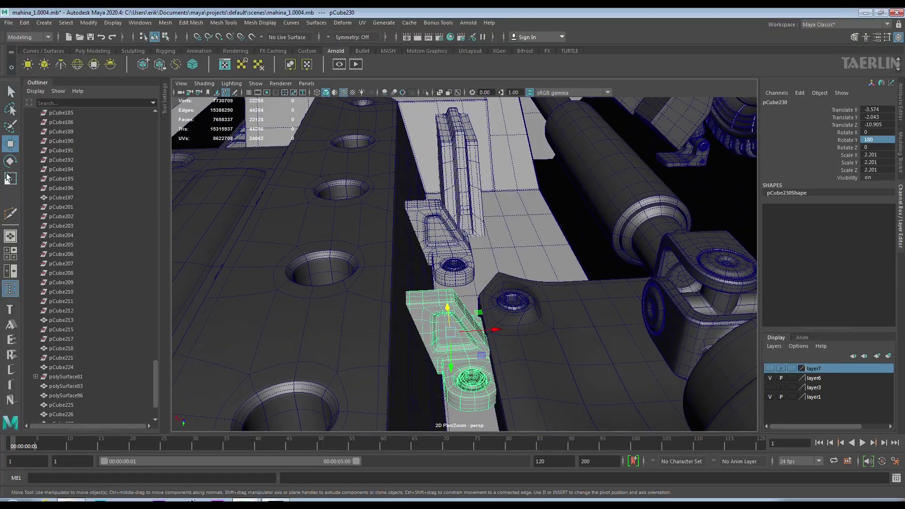
left_click_drag(494, 333, 457, 353)
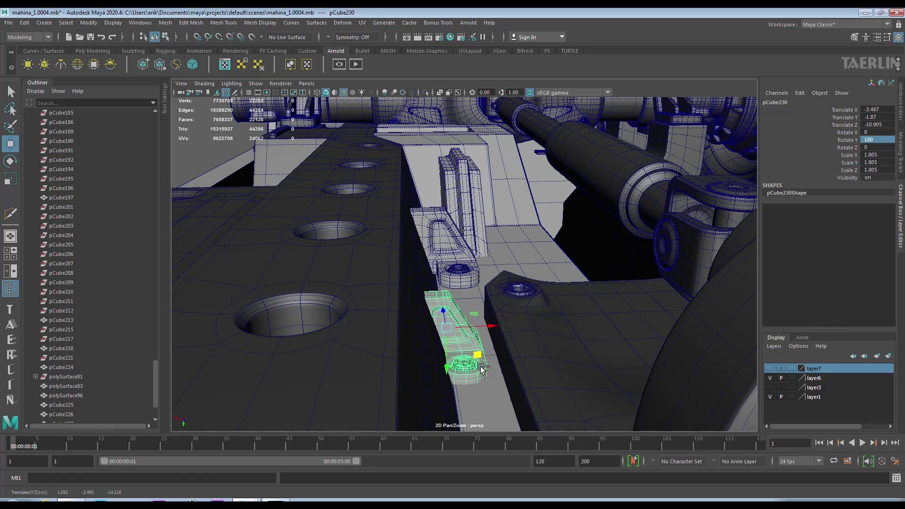
left_click_drag(508, 328, 505, 328)
mouse_move(506, 328)
left_mouse_down("alt")
mouse_move(445, 370)
mouse_move(334, 303)
mouse_move(415, 340)
mouse_move(398, 286)
left_mouse_up("alt")
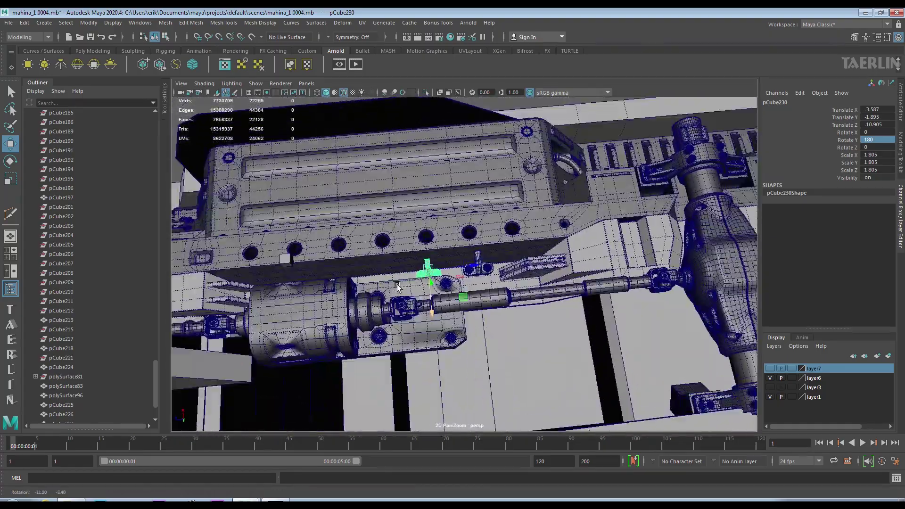
right_click_drag(398, 286, 389, 257, "alt")
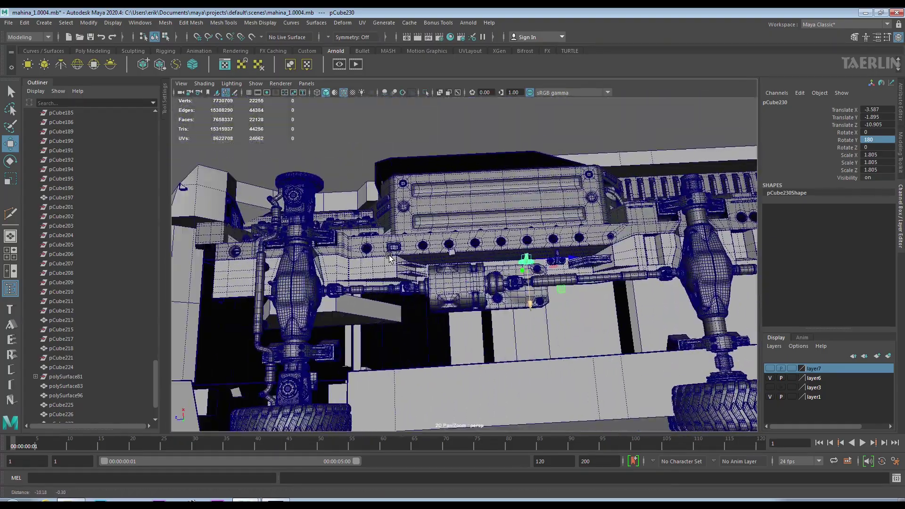
key("f")
left_click(515, 317)
left_click(421, 321)
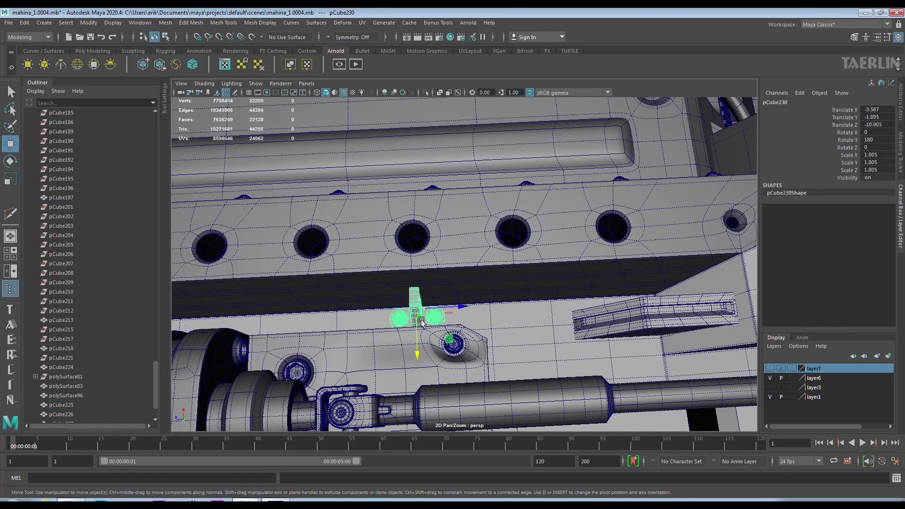
left_click_drag(558, 317, 587, 333, "alt")
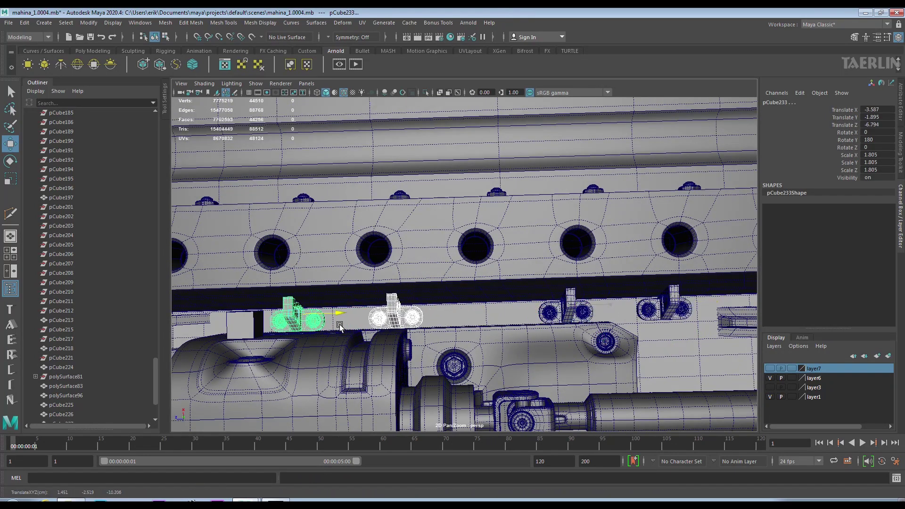
Slide bracket copy pCube234 into the row and move a pCube225 copy onto the plate
middle_click_drag(412, 331, 531, 315, "alt")
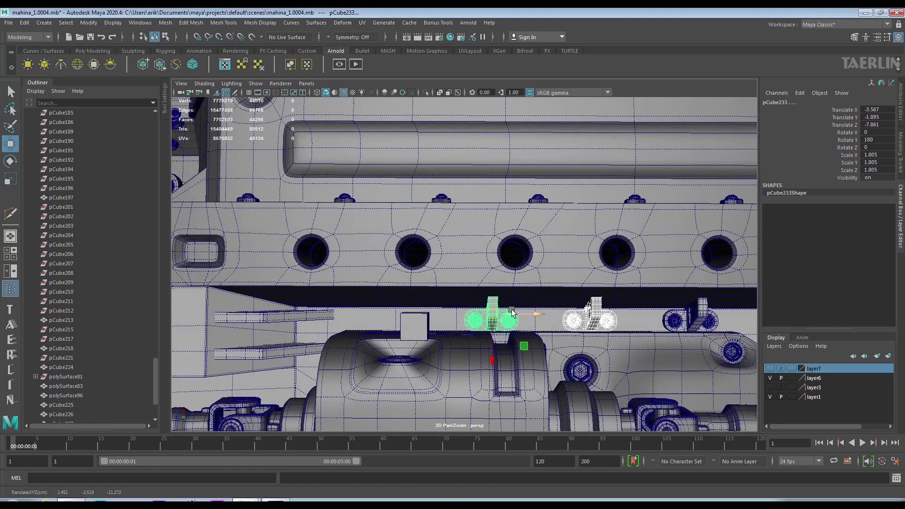
mouse_move(446, 320)
left_mouse_down()
mouse_move(252, 250)
mouse_move(313, 251)
mouse_move(574, 341)
mouse_move(392, 302)
mouse_move(409, 352)
mouse_move(581, 324)
left_mouse_up()
left_click(453, 340)
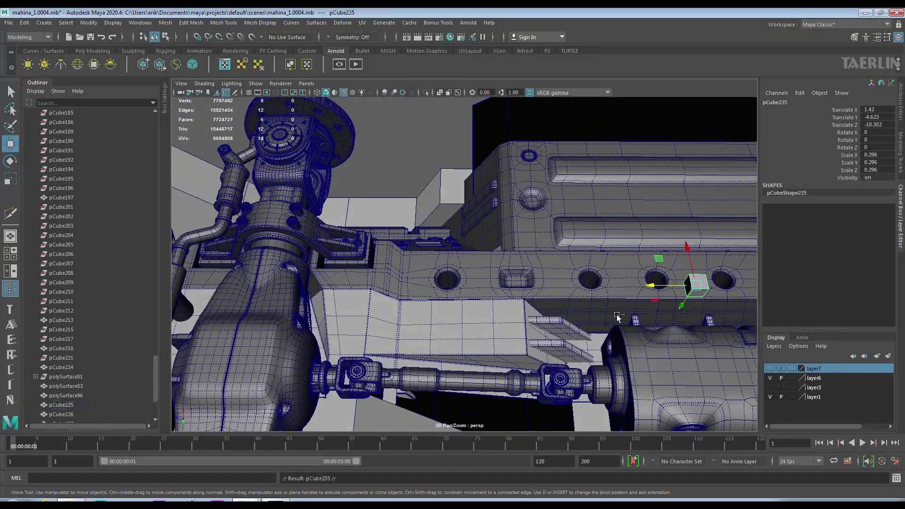
middle_click_drag(453, 327, 454, 340)
mouse_move(454, 340)
left_mouse_down("alt")
mouse_move(545, 265)
mouse_move(425, 283)
mouse_move(433, 252)
mouse_move(415, 245)
left_mouse_up("alt")
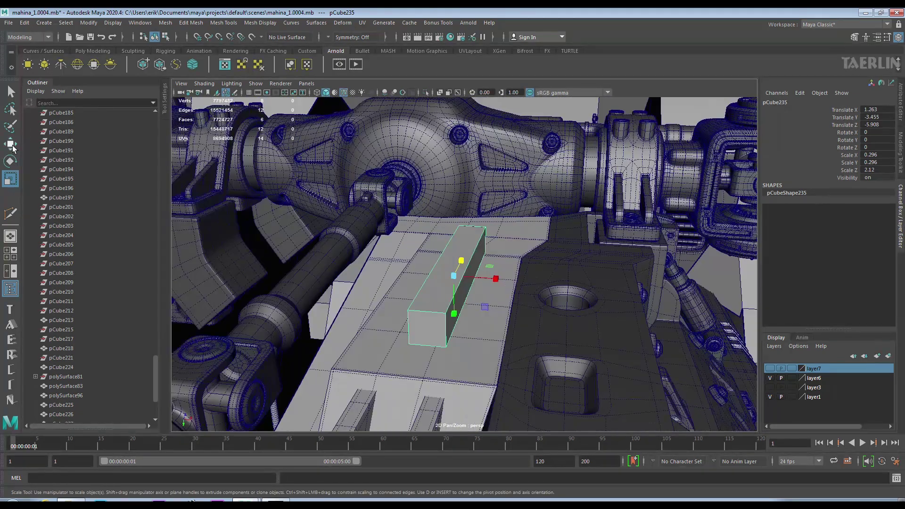
Isolate strip pCube235 and scale its top face down into a taper
left_click_drag(527, 292, 606, 309, "alt")
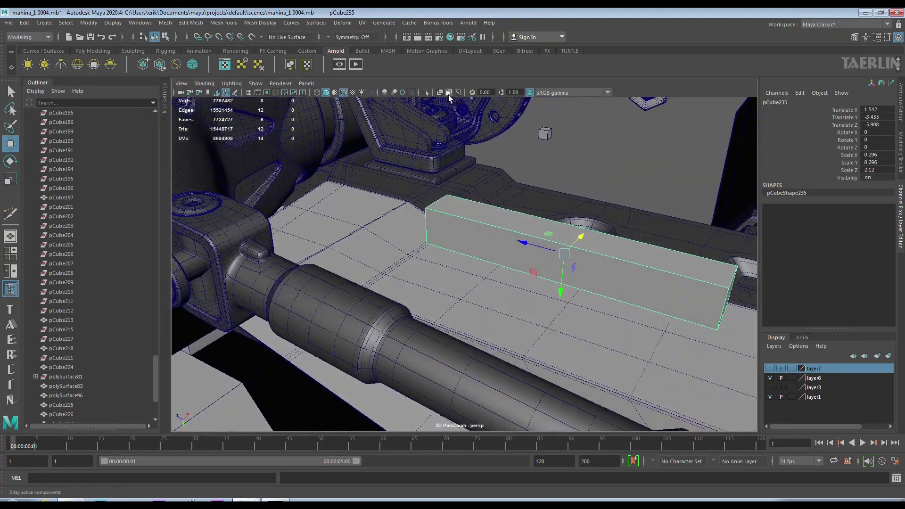
key("ctrl+1")
right_click(622, 218)
left_click(621, 243)
left_click(619, 236)
mouse_move(619, 237)
left_mouse_down("alt")
mouse_move(563, 279)
mouse_move(556, 255)
mouse_move(538, 283)
mouse_move(565, 293)
left_mouse_up("alt")
key("ctrl+1")
key("r")
mouse_move(523, 268)
left_mouse_down("alt")
mouse_move(510, 251)
mouse_move(610, 242)
mouse_move(622, 258)
mouse_move(610, 233)
left_mouse_up("alt")
right_click_drag(610, 233, 659, 319, "alt")
mouse_move(659, 319)
left_mouse_down("alt")
mouse_move(588, 309)
mouse_move(564, 284)
left_mouse_up("alt")
Bevel the strip at fraction 0.16 with chamfer off and split extra edge-ring loops
right_click(614, 292)
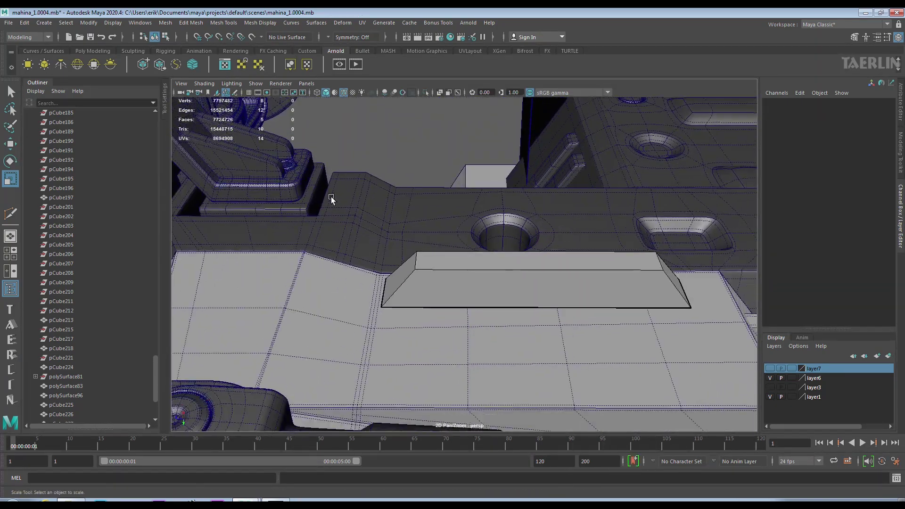
key("ctrl+b")
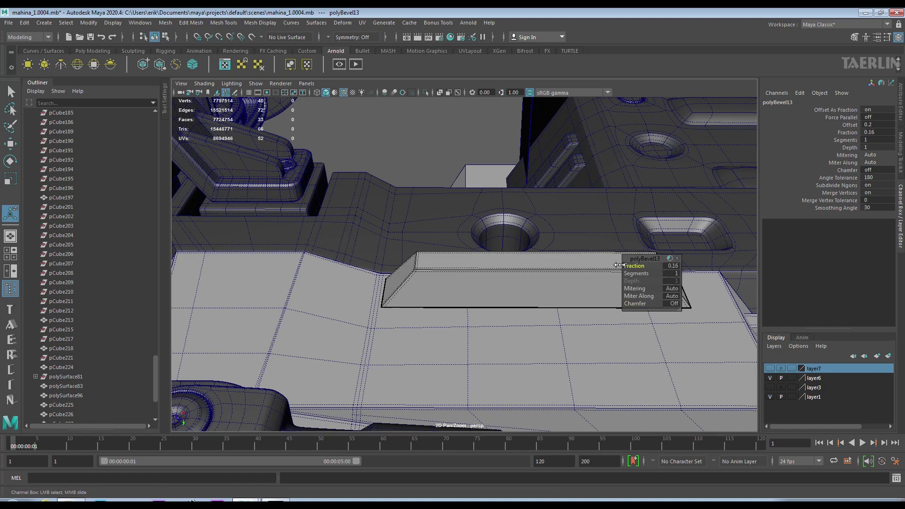
right_click_drag(533, 262, 391, 254, "shift")
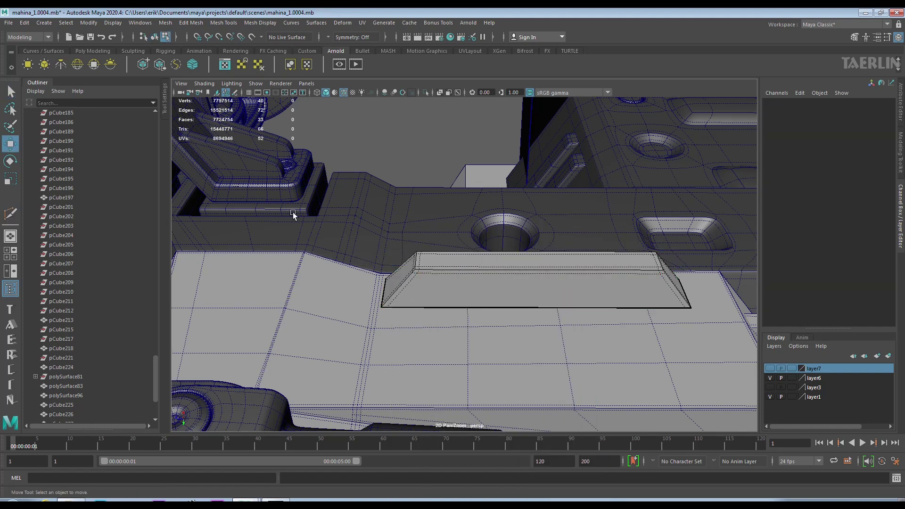
right_click_drag(549, 270, 508, 290, "ctrl")
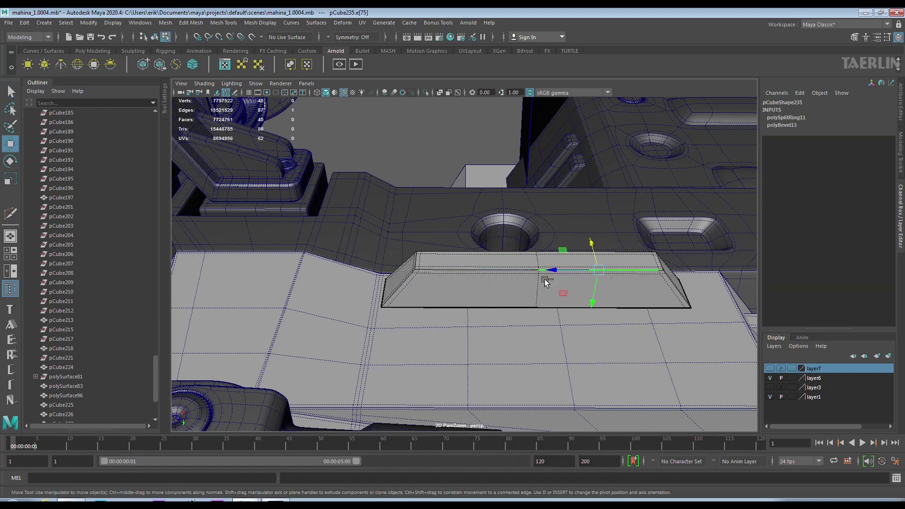
right_click_drag(470, 273, 439, 257)
left_click(470, 270)
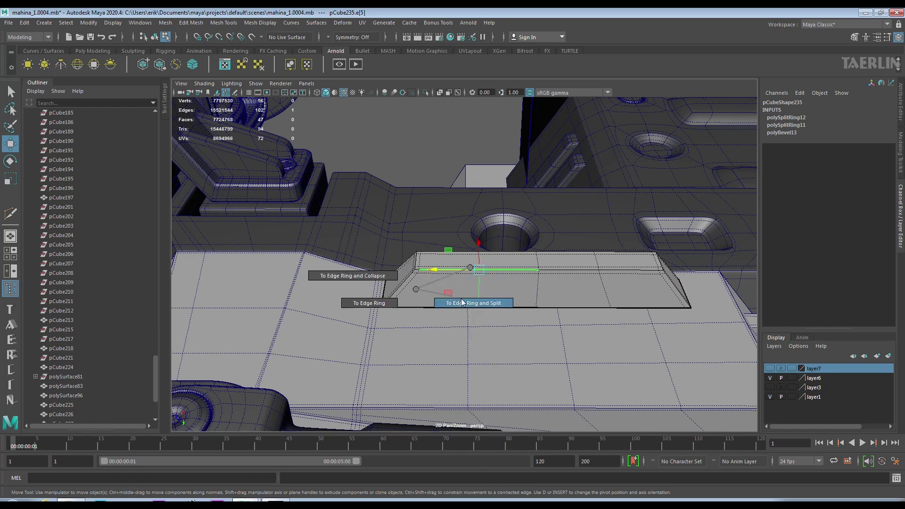
right_click_drag(461, 304, 462, 304, "ctrl")
right_click_drag(465, 307, 579, 356, "alt")
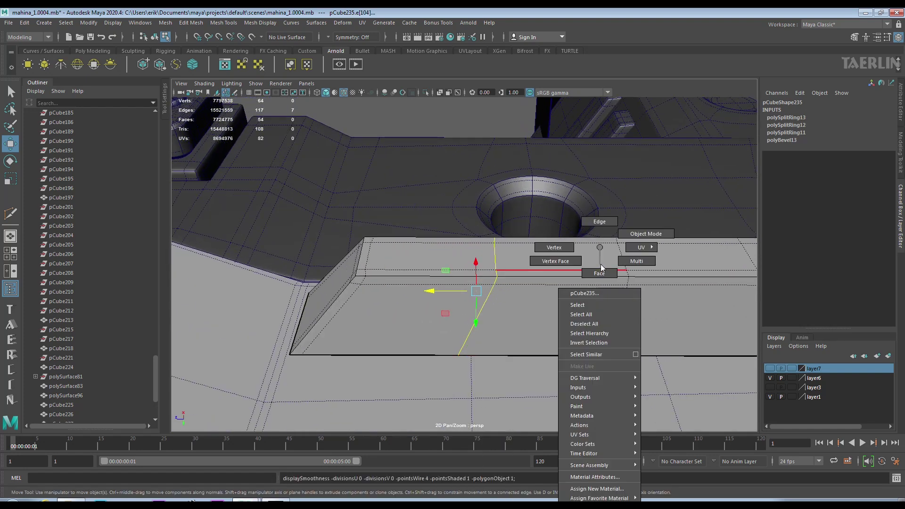
Duplicate the tapered strip as pCube236 alongside the original
right_click_drag(604, 266, 581, 246)
mouse_move(606, 349)
left_mouse_down("alt")
mouse_move(529, 344)
mouse_move(373, 282)
left_mouse_up("alt")
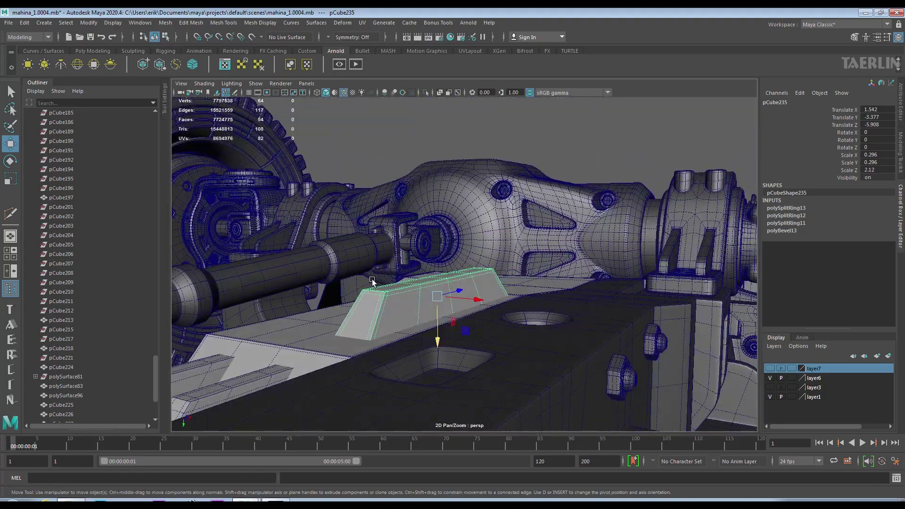
left_click_drag(439, 349, 511, 315, "alt")
key("ctrl+d")
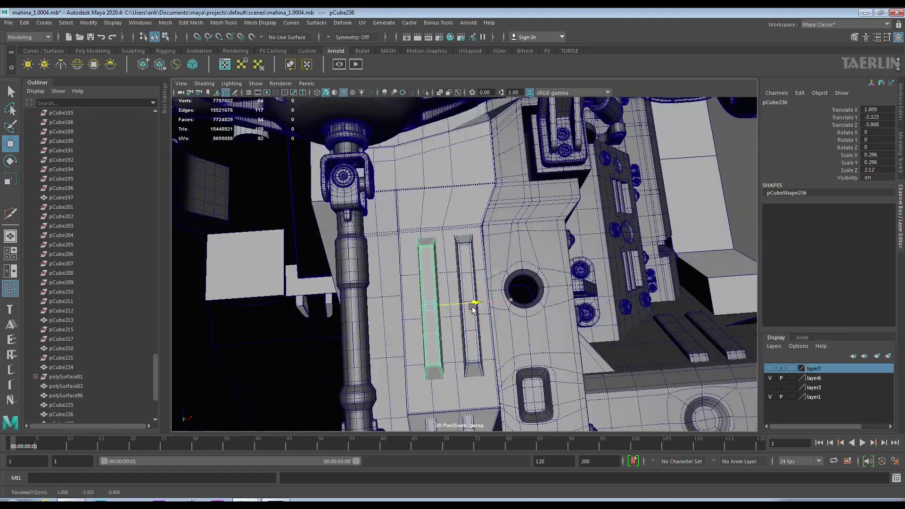
left_click_drag(470, 309, 457, 381, "alt")
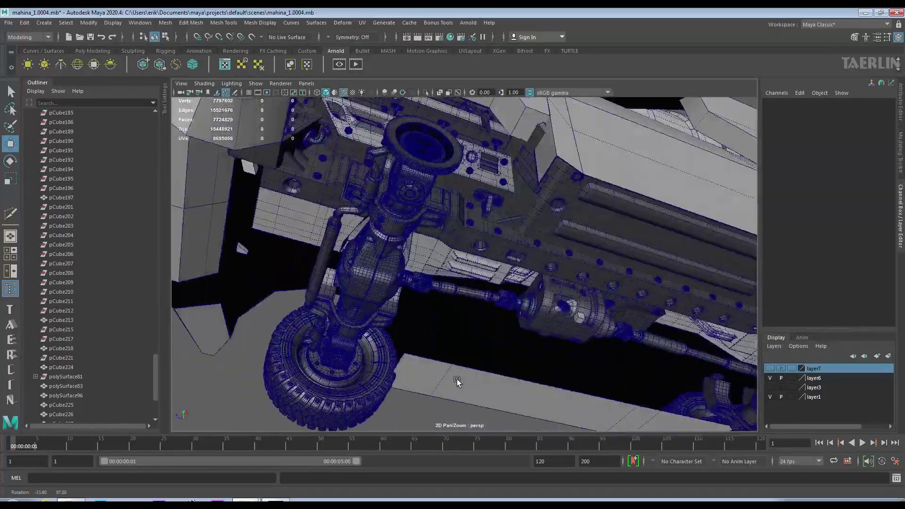
Zoom in and select two faces on the housing polySurface96
scroll(457, 379, "up", 3)
scroll(498, 240, "up", 3)
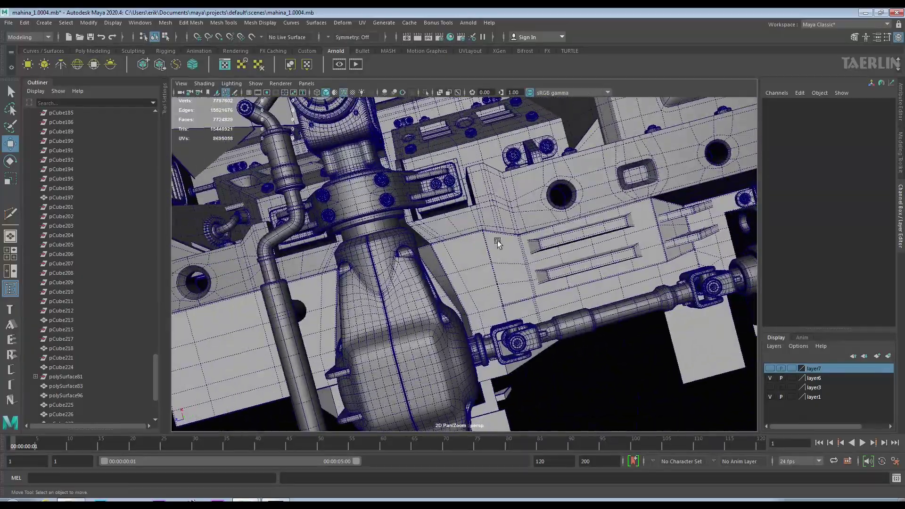
scroll(497, 240, "up", 3)
scroll(466, 282, "up", 2)
scroll(466, 282, "up", 3)
scroll(566, 340, "up", 2)
left_click(500, 275)
right_click_drag(481, 267, 476, 252)
scroll(476, 251, "up", 2)
scroll(501, 249, "up", 3)
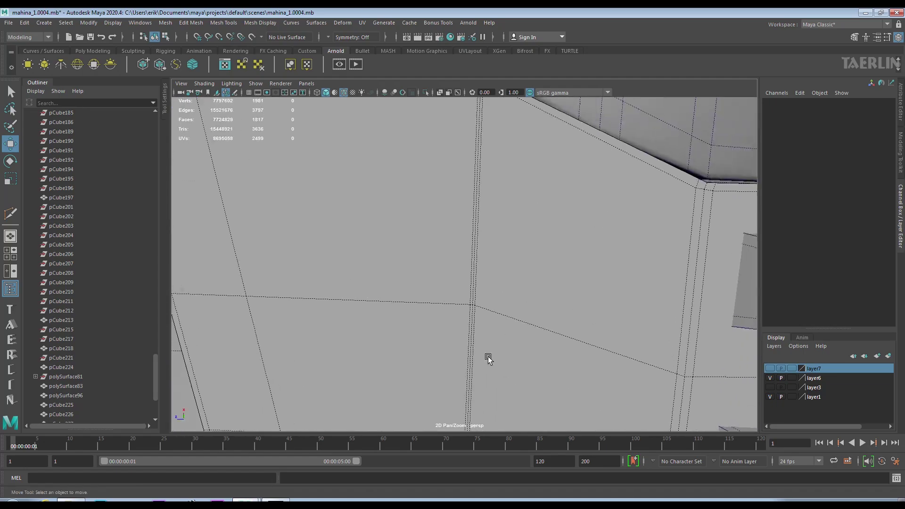
scroll(521, 314, "down", 3)
scroll(469, 299, "down", 2)
left_click(461, 253)
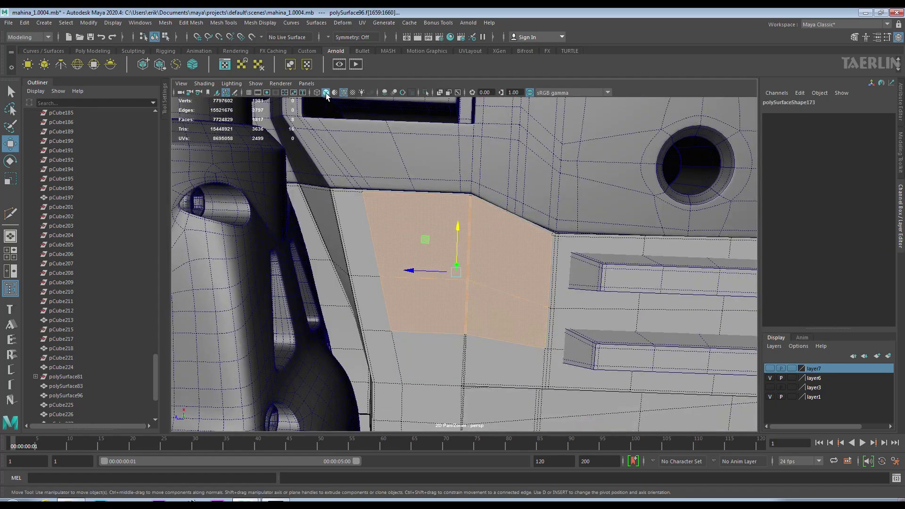
Extrude the faces and circularize them with radial offset -0.17
key("4")
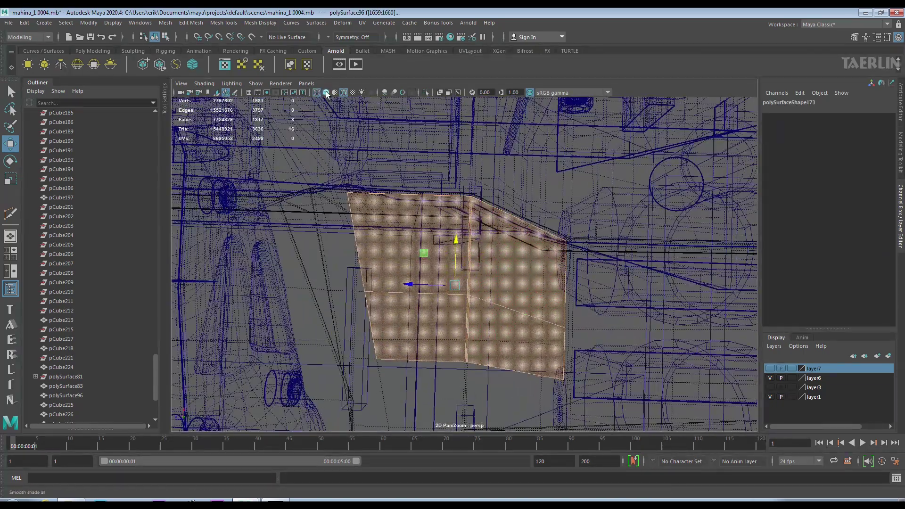
left_click(327, 93)
scroll(491, 293, "up", 3)
scroll(477, 278, "down", 2)
right_click_drag(481, 203, 498, 232, "shift")
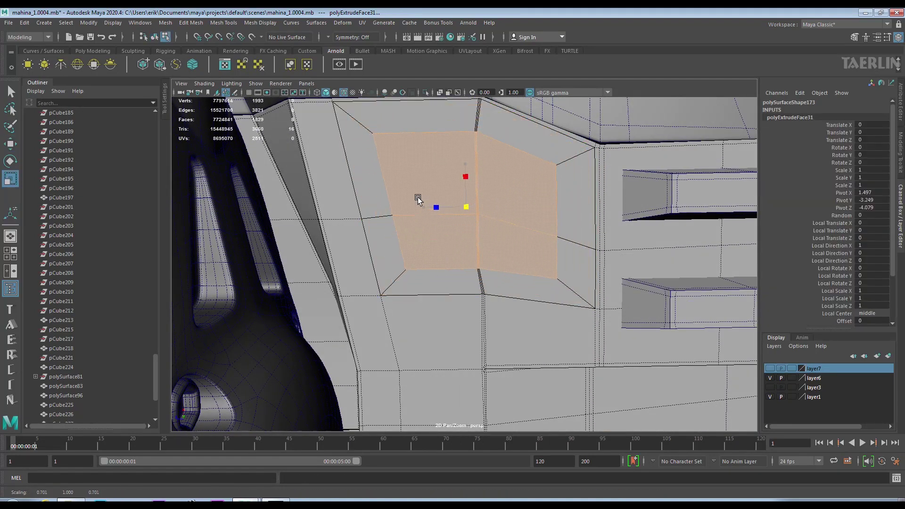
mouse_move(474, 209)
right_mouse_down("shift")
mouse_move(523, 191)
mouse_move(488, 247)
right_mouse_up("shift")
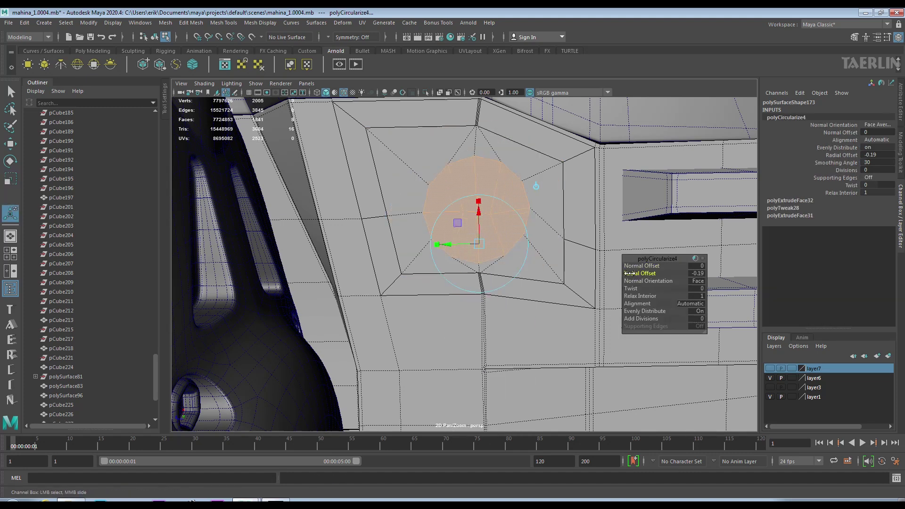
mouse_move(532, 233)
left_mouse_down("alt")
mouse_move(528, 216)
mouse_move(531, 229)
left_mouse_up("alt")
right_click_drag(494, 187, 367, 208, "alt")
key("f")
Extrude the circular face inward to thickness -0.24 and switch to Vertex mode
key("ctrl+e")
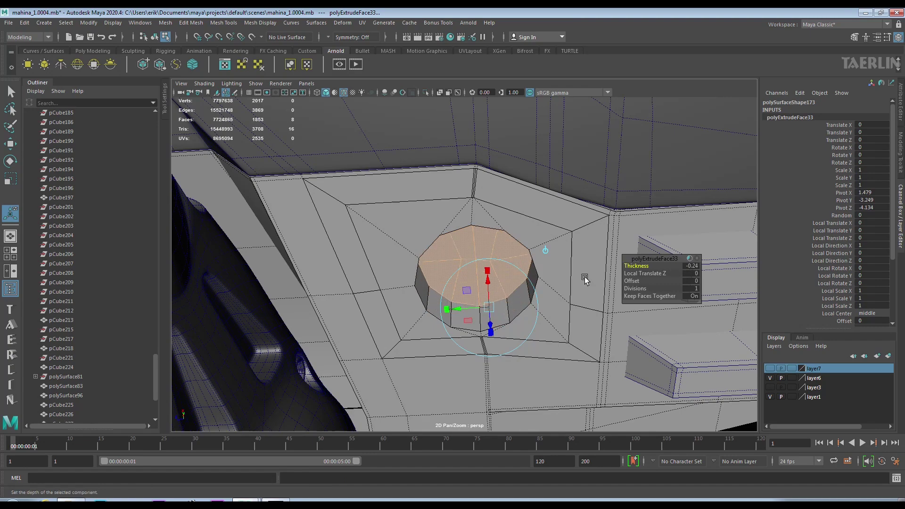
scroll(542, 241, "down", 5)
scroll(495, 226, "up", 4)
scroll(466, 217, "up", 3)
right_click_drag(466, 217, 490, 222)
left_click(481, 203)
scroll(494, 180, "up", 2)
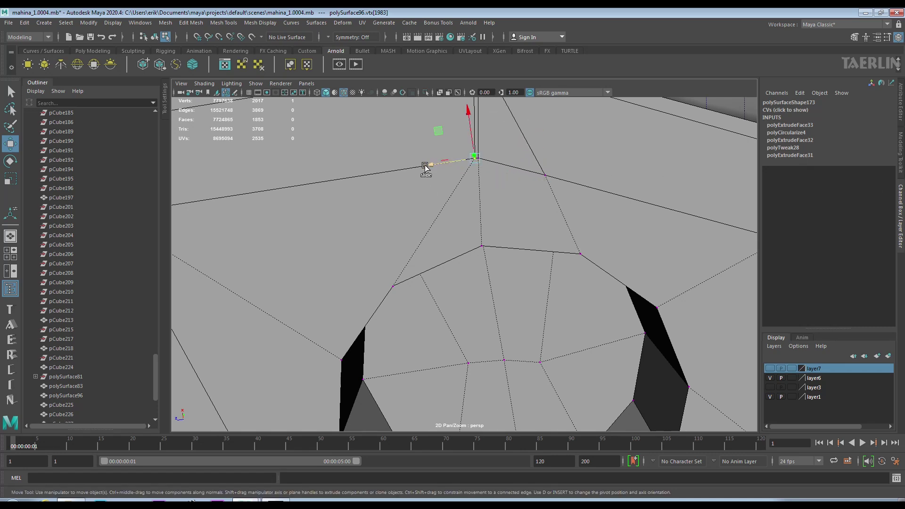
Slide the stray vertex beside the hole along its edge
scroll(387, 191, "down", 3)
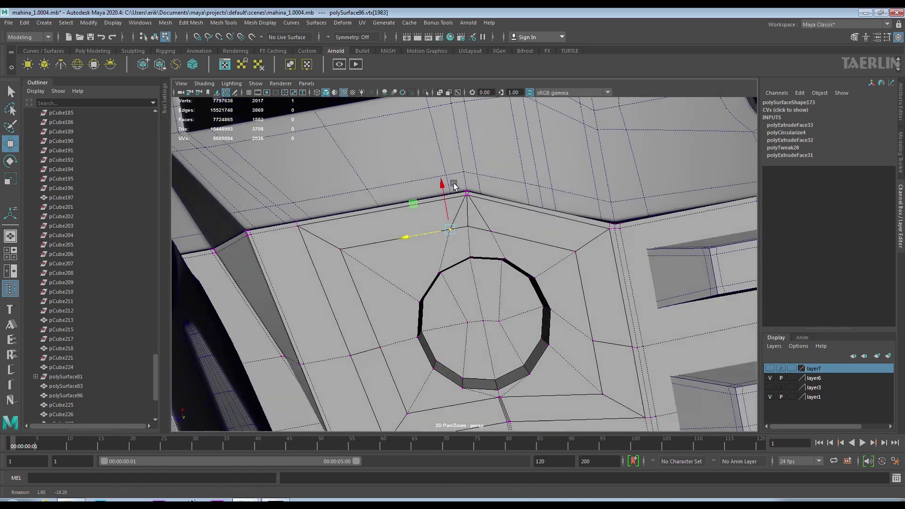
scroll(477, 227, "up", 1)
scroll(537, 281, "up", 3)
scroll(488, 241, "up", 2)
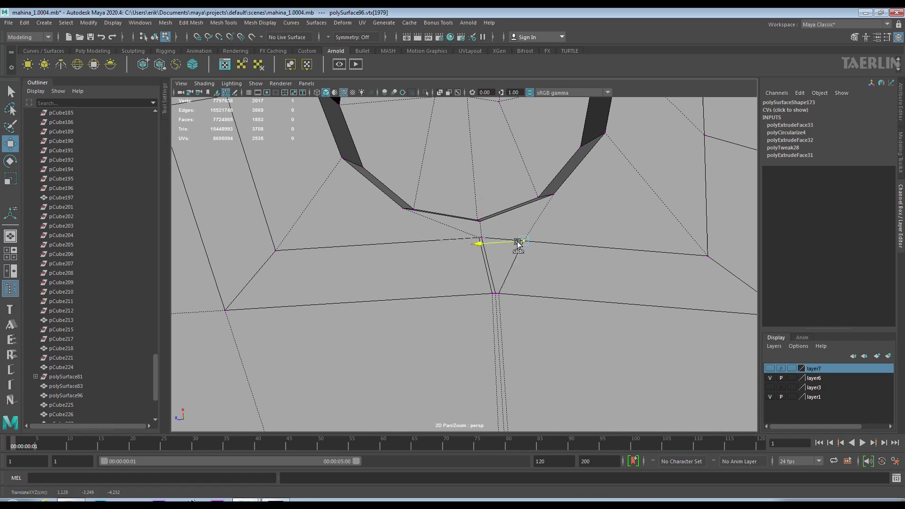
left_click_drag(583, 305, 635, 310)
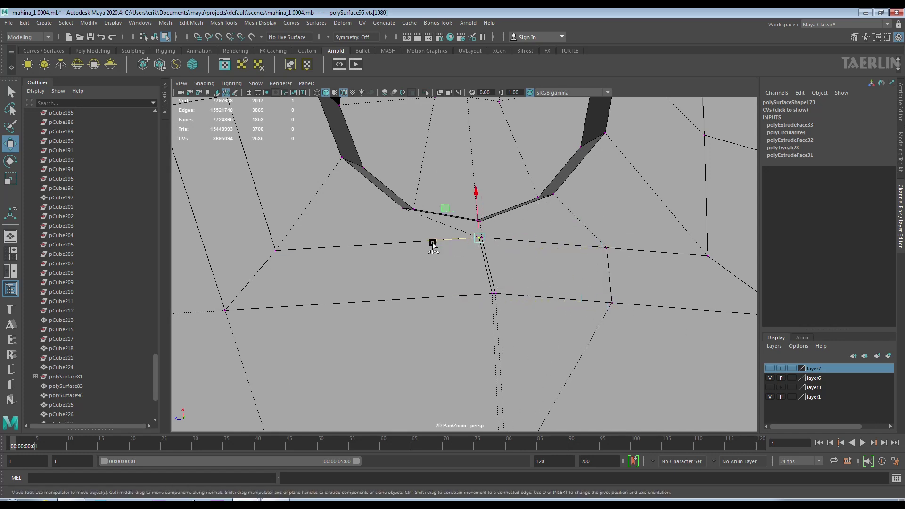
Bevel the first edge loop around the round recessed hole (polyBevel14)
scroll(566, 259, "down", 3)
mouse_move(487, 277)
left_mouse_down("alt")
mouse_move(538, 263)
mouse_move(542, 283)
left_mouse_up("alt")
scroll(537, 293, "up", 3)
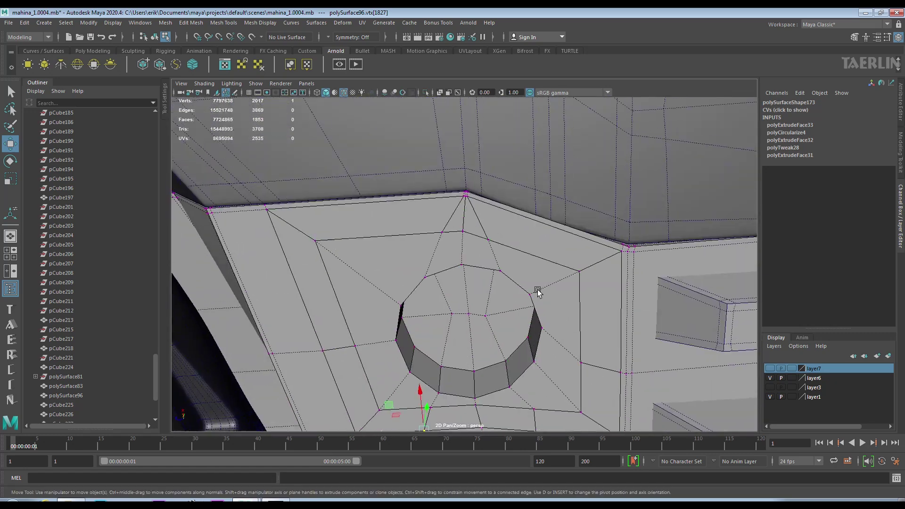
right_click_drag(516, 252, 515, 222)
double_click(518, 282)
key("ctrl+b")
left_click_drag(555, 284, 518, 271, "alt")
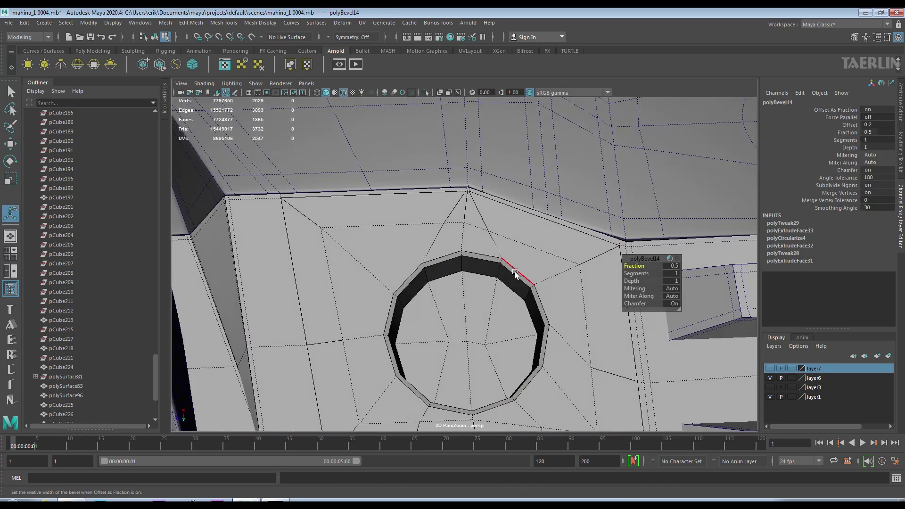
key("t")
Bevel the second edge loop around the hole with Chamfer off, fraction 0.5
left_click_drag(531, 321, 499, 374, "alt")
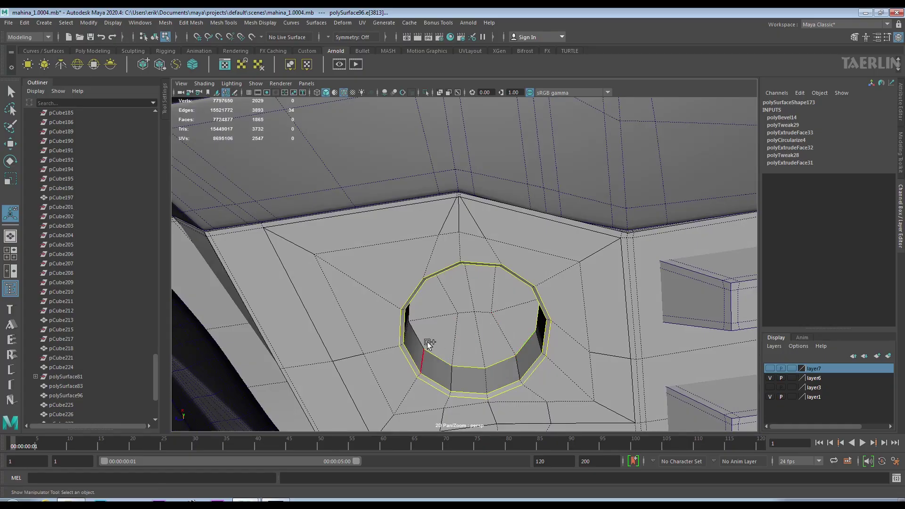
left_click_drag(428, 344, 463, 301, "alt")
right_click_drag(463, 295, 460, 317, "shift")
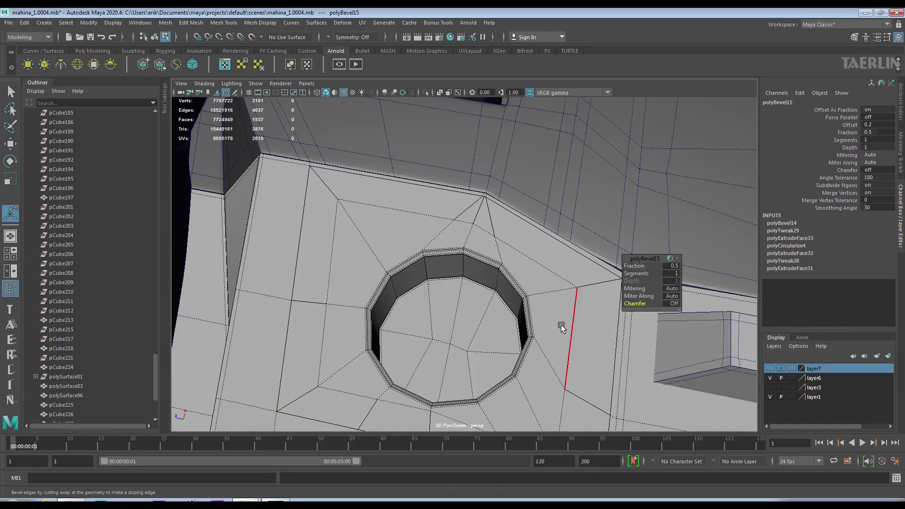
right_click_drag(561, 327, 390, 260, "alt")
mouse_move(433, 295)
left_mouse_down("alt")
mouse_move(498, 319)
mouse_move(486, 271)
left_mouse_up("alt")
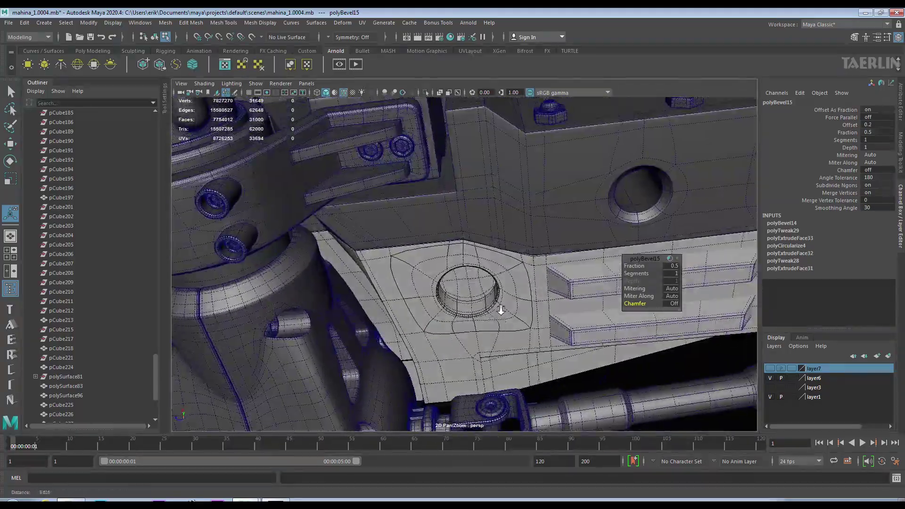
scroll(334, 239, "down", 5)
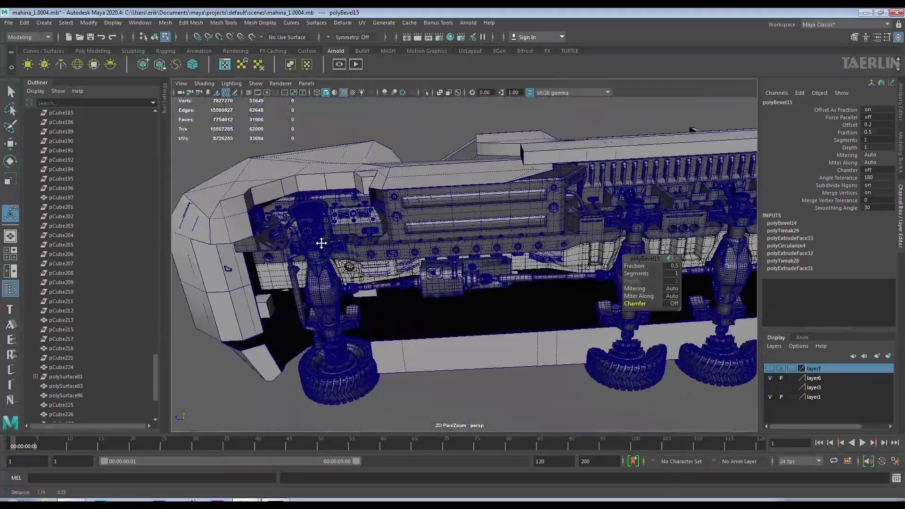
Duplicate the hex nut cylinder and move the copy onto the plate near the hole
left_click_drag(535, 232, 472, 212, "alt")
left_click(501, 229)
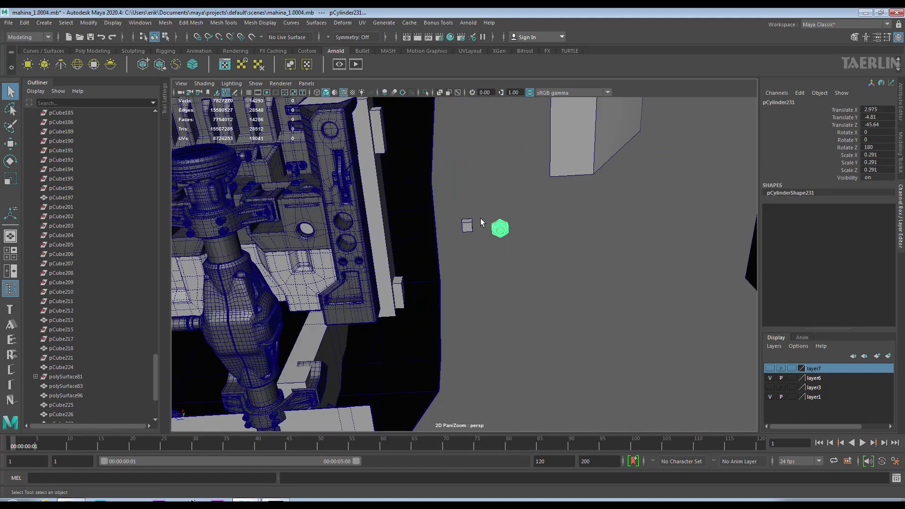
left_click_drag(496, 283, 289, 218, "alt")
key("w")
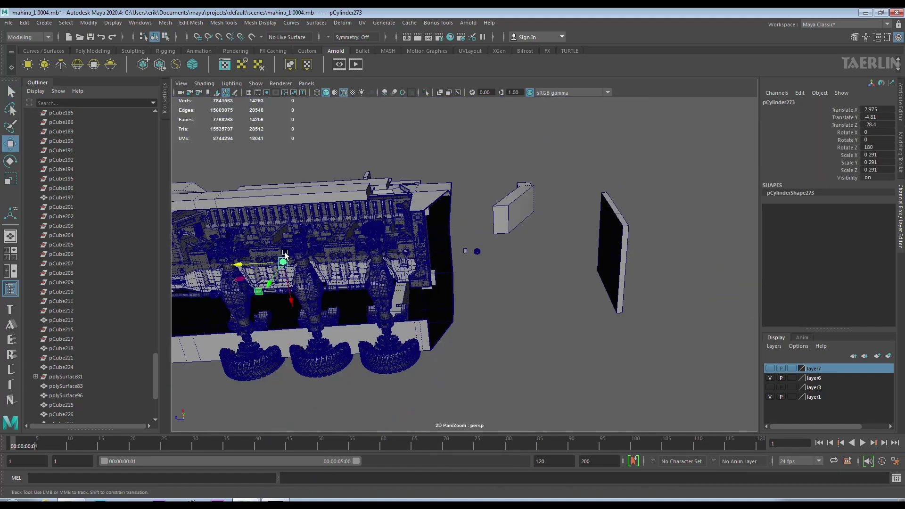
left_click_drag(240, 255, 699, 249, "alt")
scroll(457, 275, "up", 5)
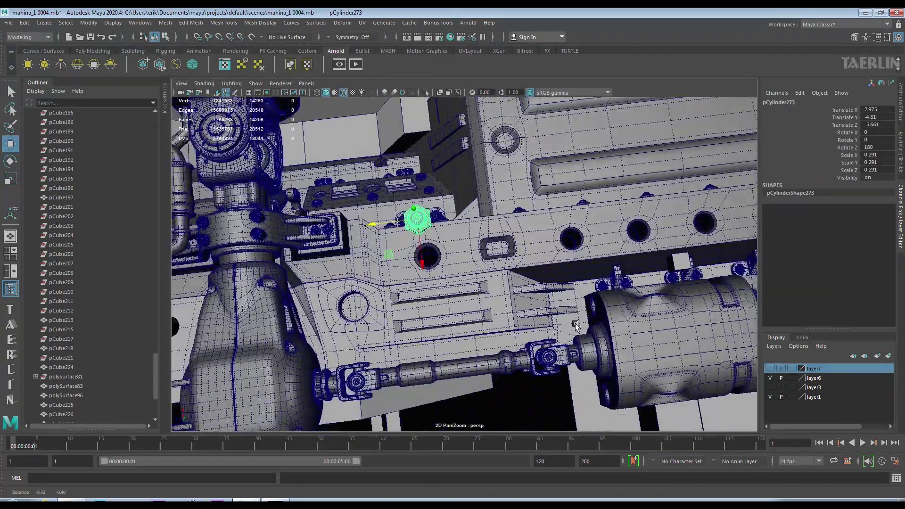
mouse_move(383, 225)
left_mouse_down()
mouse_move(504, 309)
mouse_move(496, 288)
mouse_move(360, 292)
mouse_move(482, 256)
left_mouse_up()
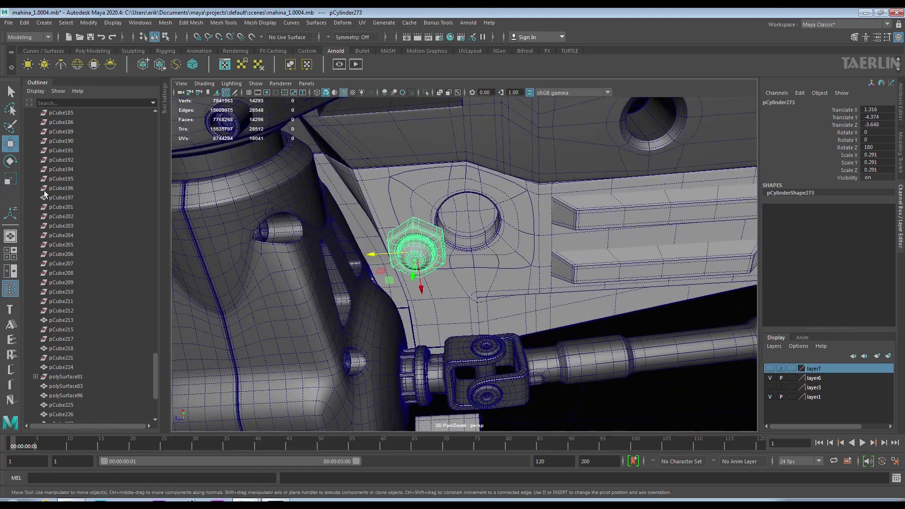
Position the nut copy beside the hole and scale it down to 0.139
left_click(10, 145)
left_click_drag(330, 283, 415, 264, "alt")
left_click_drag(415, 264, 420, 241)
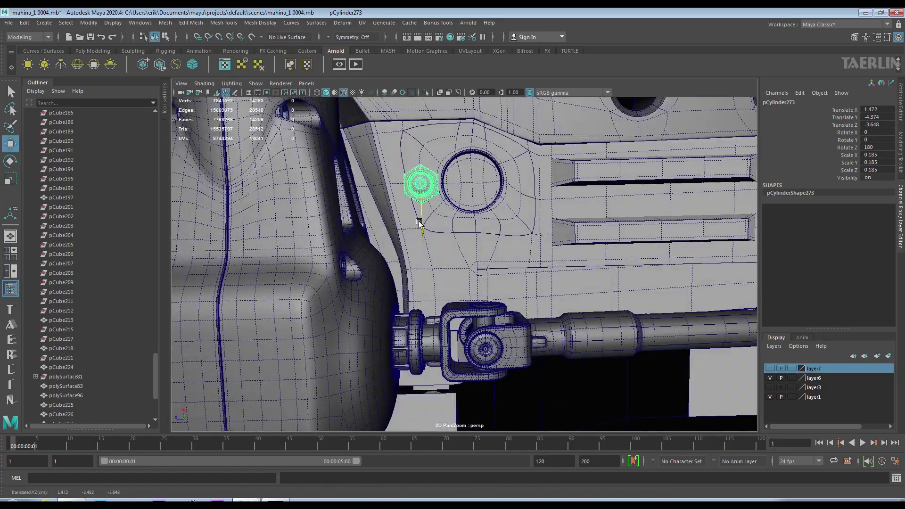
mouse_move(373, 185)
left_mouse_down()
mouse_move(408, 357)
mouse_move(380, 361)
left_mouse_up()
left_click_drag(380, 361, 534, 297, "alt")
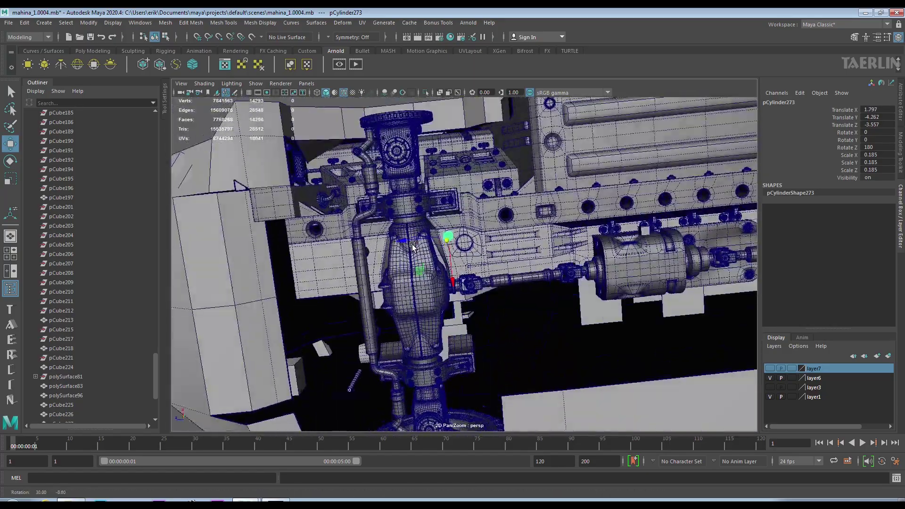
scroll(540, 278, "up", 5)
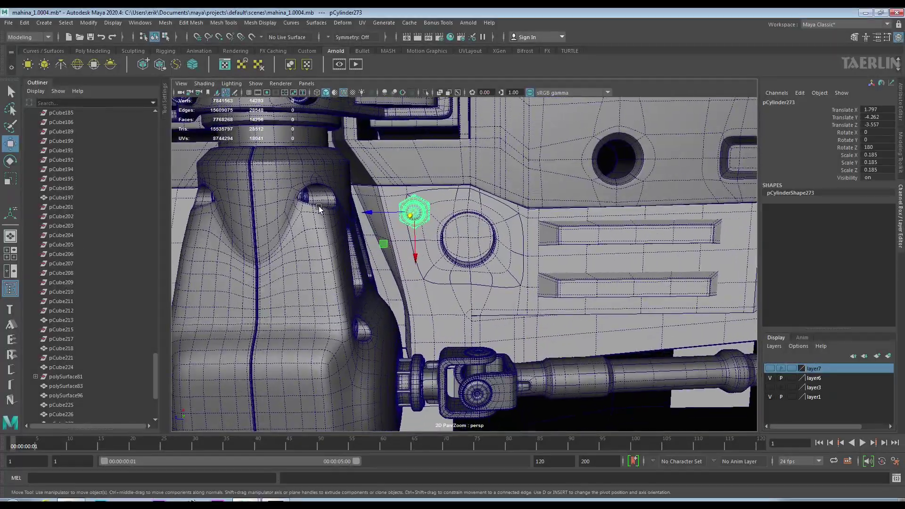
mouse_move(447, 241)
left_mouse_down("alt")
mouse_move(386, 264)
mouse_move(462, 218)
mouse_move(410, 216)
left_mouse_up("alt")
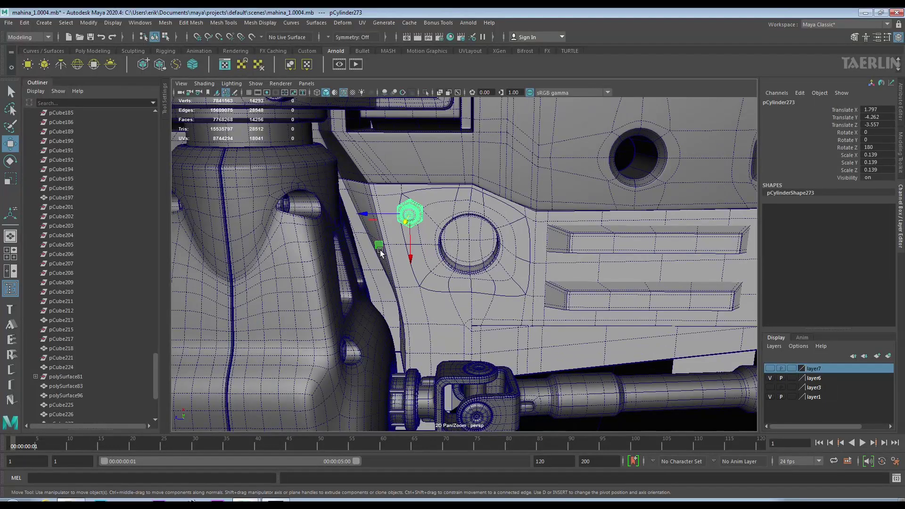
left_click_drag(430, 253, 356, 377, "alt")
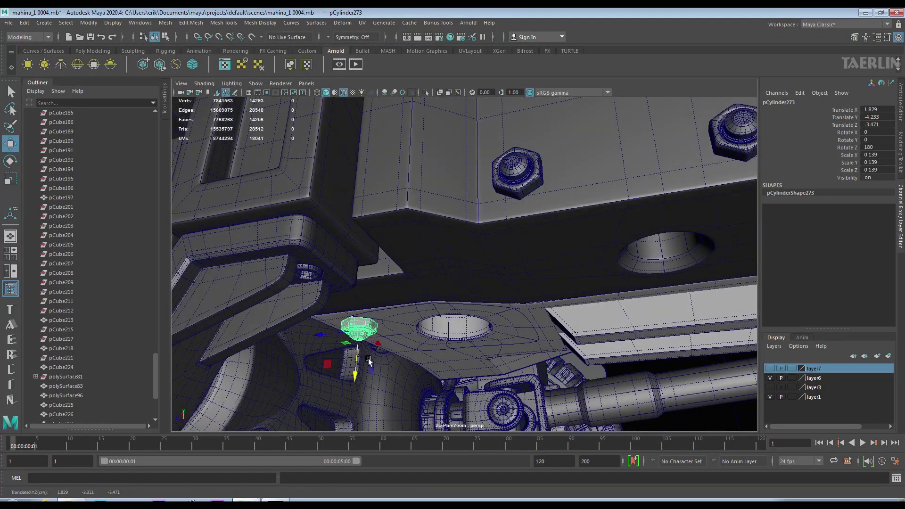
mouse_move(369, 361)
left_mouse_down("alt")
mouse_move(399, 283)
mouse_move(406, 285)
left_mouse_up("alt")
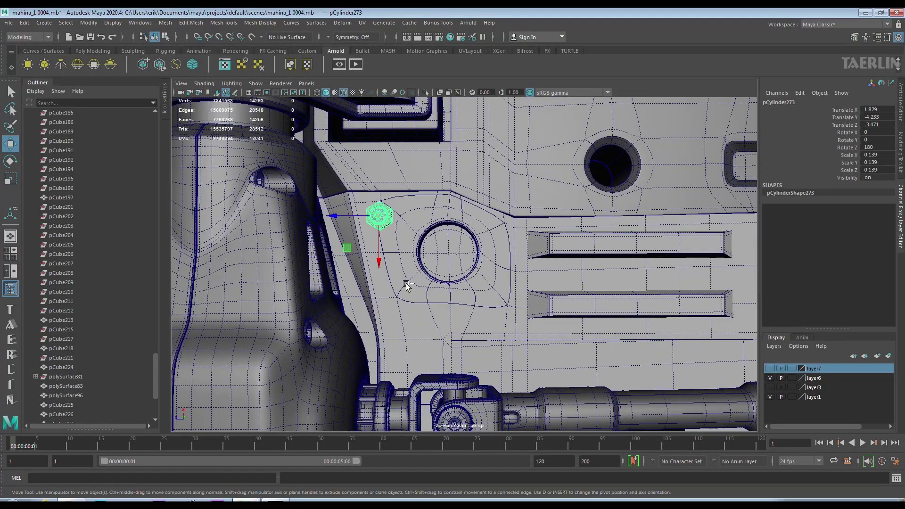
Move a hex bolt copy into place along the plate beside the hole
middle_click_drag(400, 226, 260, 217, "alt")
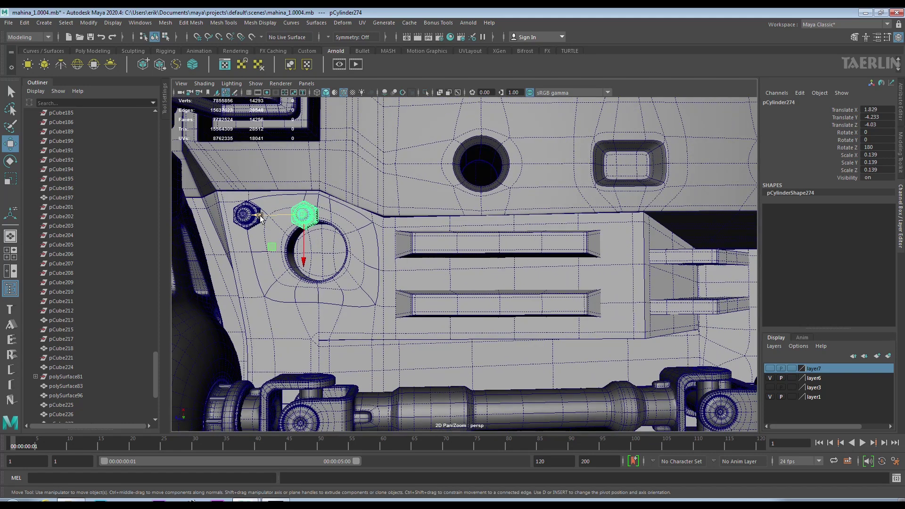
left_click_drag(587, 240, 605, 261)
scroll(629, 309, "down", 3)
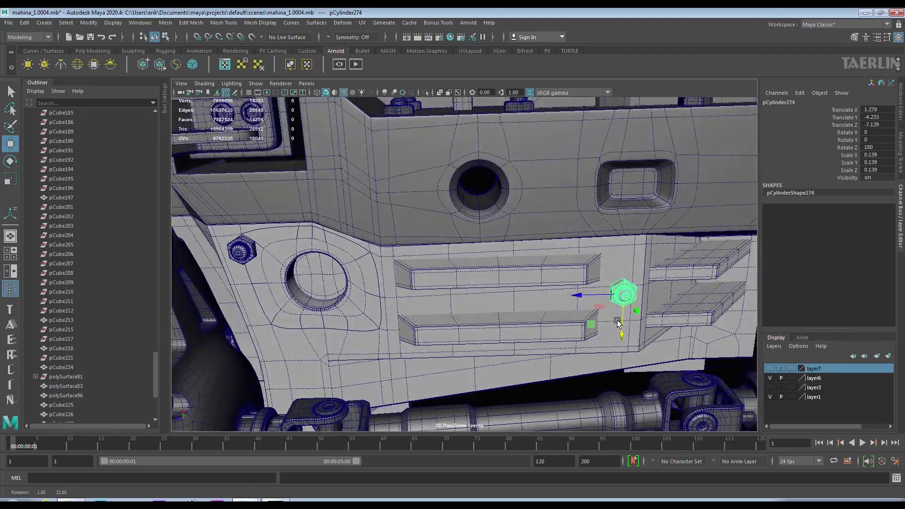
left_click_drag(616, 323, 607, 344, "alt")
scroll(606, 343, "down", 3)
mouse_move(546, 307)
left_mouse_down("alt")
mouse_move(588, 224)
mouse_move(576, 288)
mouse_move(577, 274)
left_mouse_up("alt")
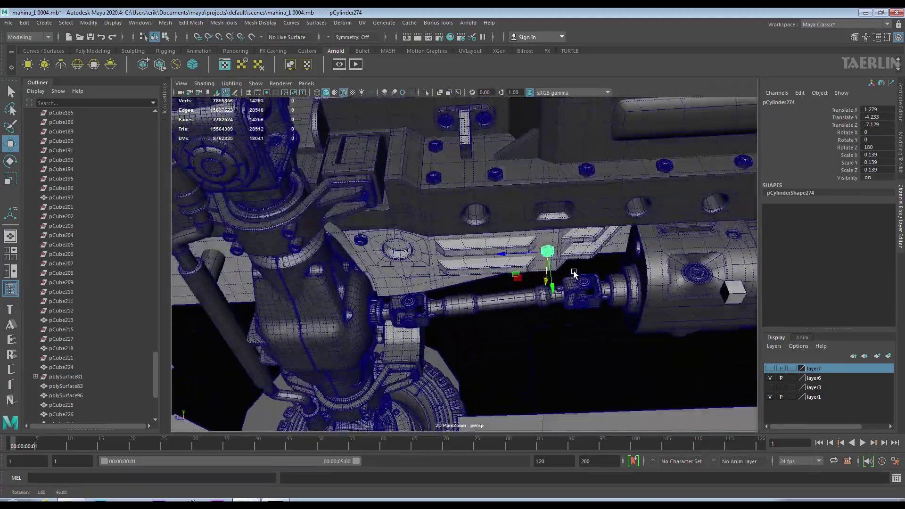
scroll(580, 236, "up", 3)
left_click_drag(578, 238, 572, 260)
Duplicate another bolt into place, then view the plate shaded without wireframe
key("ctrl+d")
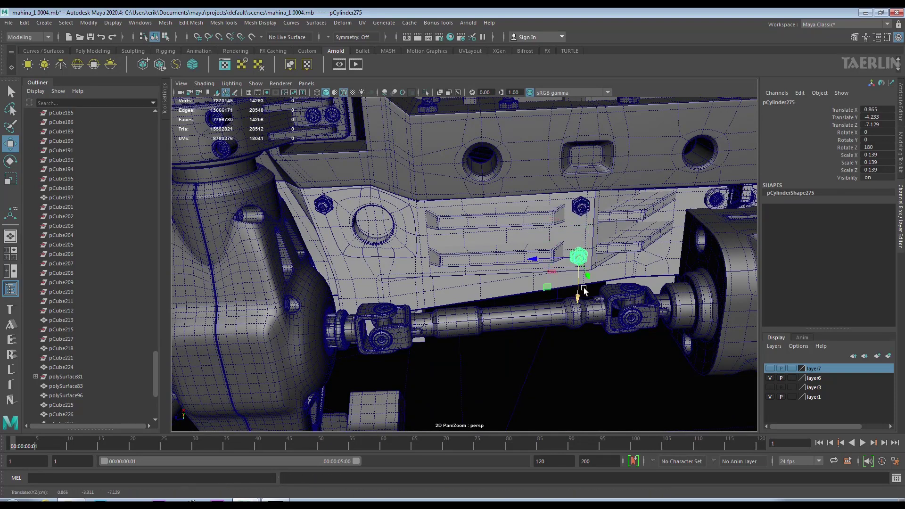
left_click_drag(366, 265, 362, 264)
scroll(363, 247, "up", 3)
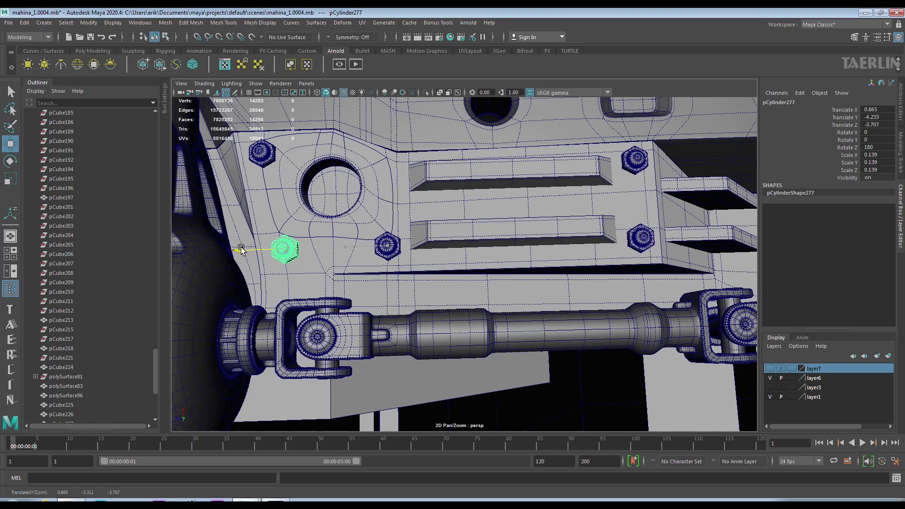
scroll(250, 250, "down", 3)
left_click_drag(250, 250, 570, 361, "alt")
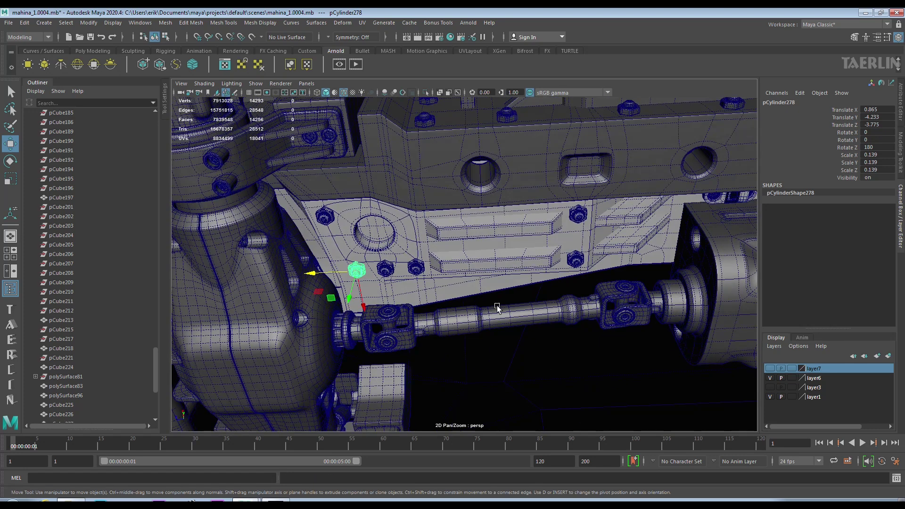
left_click(343, 96)
mouse_move(401, 236)
left_mouse_down("alt")
mouse_move(454, 236)
mouse_move(448, 261)
mouse_move(447, 242)
mouse_move(497, 263)
mouse_move(488, 250)
left_mouse_up("alt")
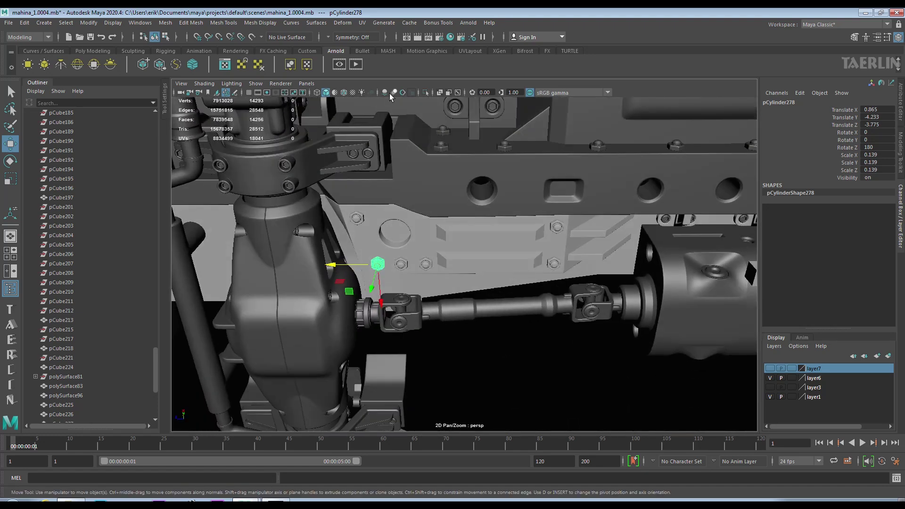
Turn the wireframe overlay back on and set the floating nut's Rotate Z to 90
left_click(343, 93)
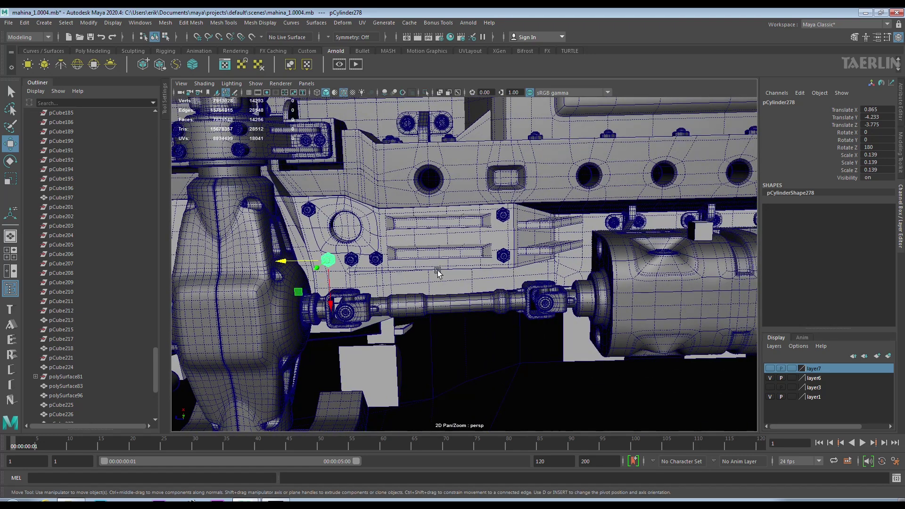
left_click_drag(266, 264, 521, 292, "alt")
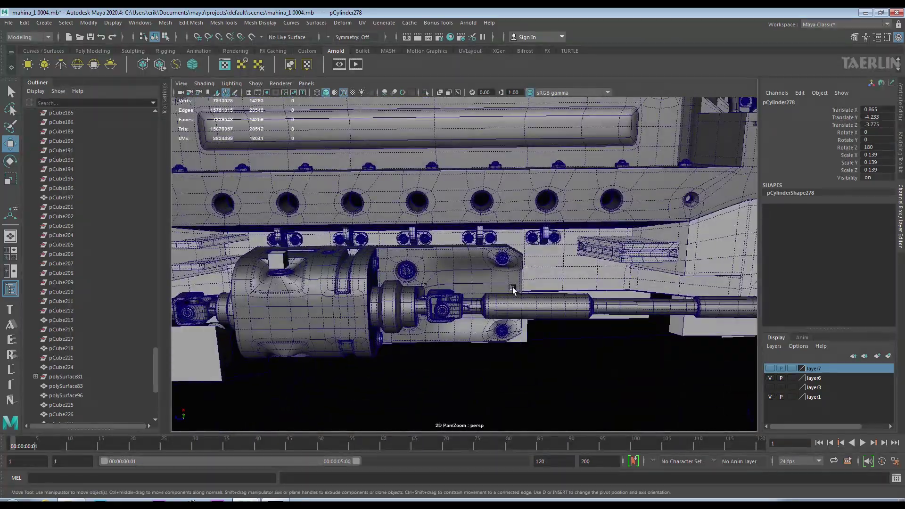
mouse_move(522, 291)
left_mouse_down("alt")
mouse_move(457, 184)
mouse_move(611, 154)
mouse_move(735, 147)
left_mouse_up("alt")
left_click(457, 184)
left_click(849, 140)
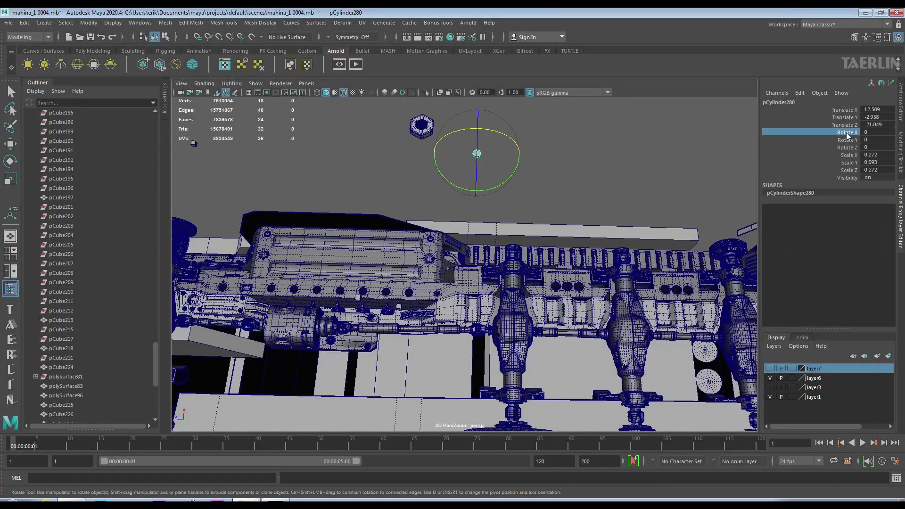
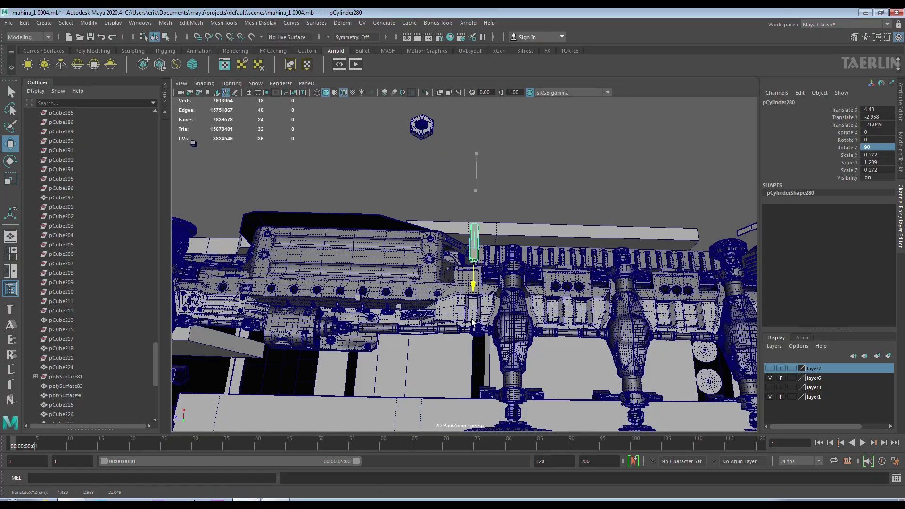
Slide pCylinder280 along X into the bracket's rectangular slot
middle_click_drag(473, 322, 473, 349)
key("f")
mouse_move(473, 349)
left_mouse_down("alt")
mouse_move(571, 298)
mouse_move(518, 307)
left_mouse_up("alt")
mouse_move(519, 306)
right_mouse_down("alt")
mouse_move(509, 311)
mouse_move(542, 363)
right_mouse_up("alt")
mouse_move(542, 363)
left_mouse_down("alt")
mouse_move(414, 273)
mouse_move(445, 267)
left_mouse_up("alt")
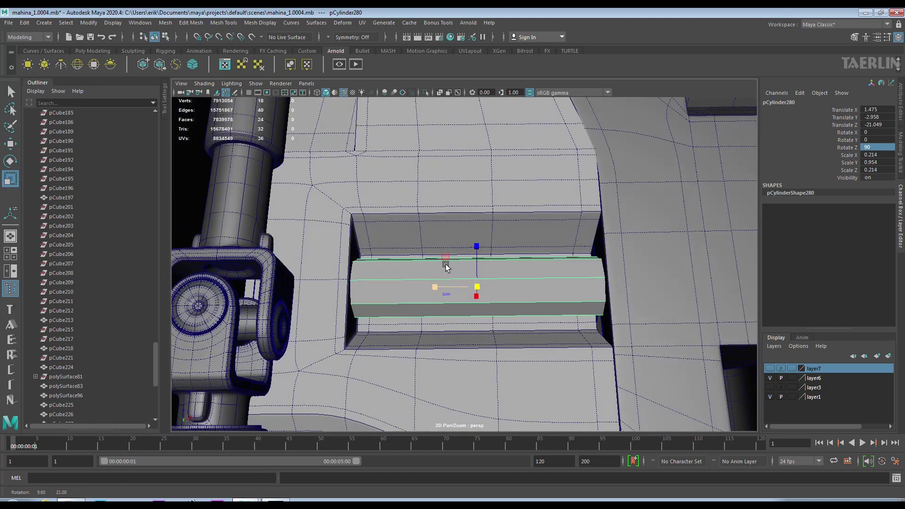
Shrink the cylinder's X and Y scale so it fits inside the slot
left_click_drag(436, 289, 435, 288)
left_click(328, 229)
left_click_drag(327, 229, 500, 356)
left_click(500, 349)
left_click(442, 287)
mouse_move(418, 289)
left_mouse_down("alt")
mouse_move(527, 296)
mouse_move(473, 281)
mouse_move(530, 250)
mouse_move(548, 206)
mouse_move(450, 208)
mouse_move(533, 281)
left_mouse_up("alt")
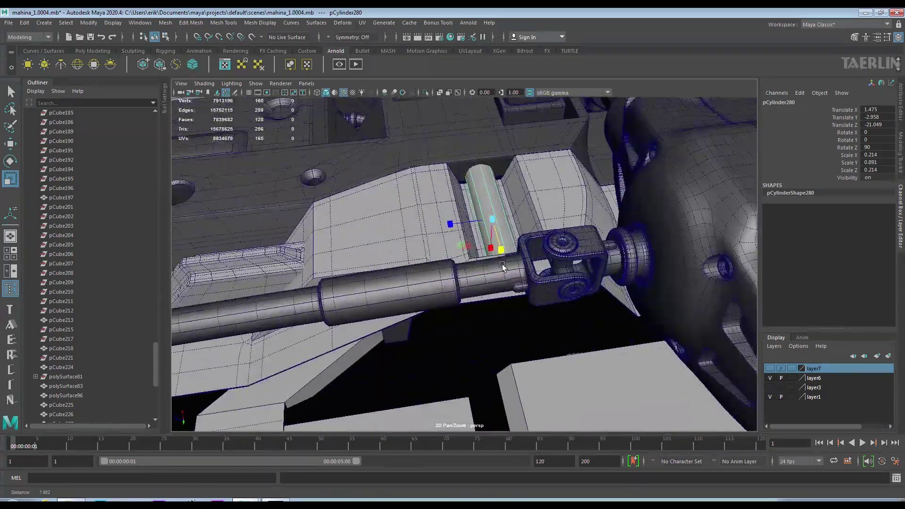
scroll(533, 282, "down", 5)
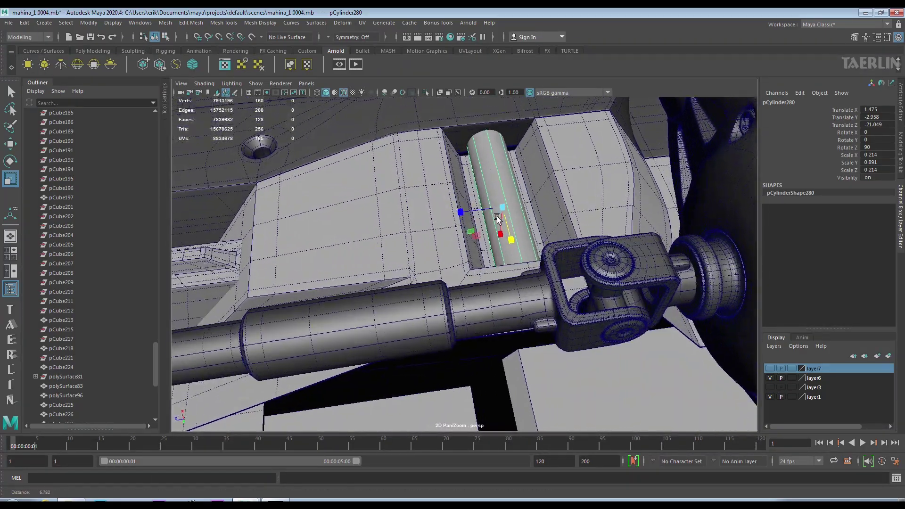
left_click_drag(533, 281, 328, 257, "alt")
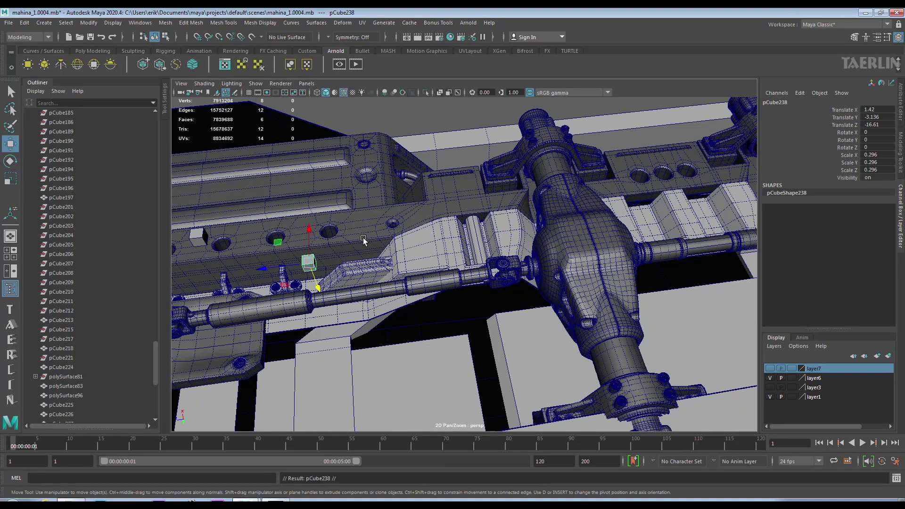
Scale pCube238 into a thin slat and lift it over the cylinder across the slot
key("f")
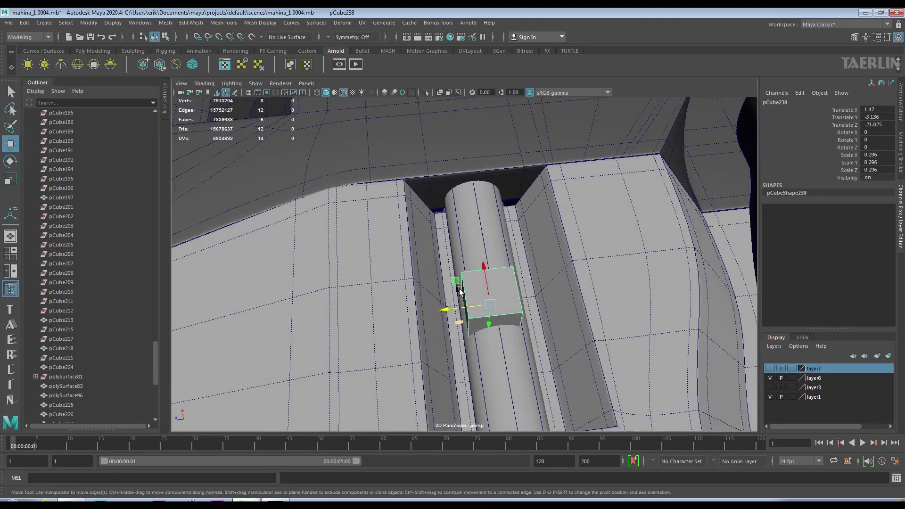
left_click_drag(460, 291, 461, 266, "alt")
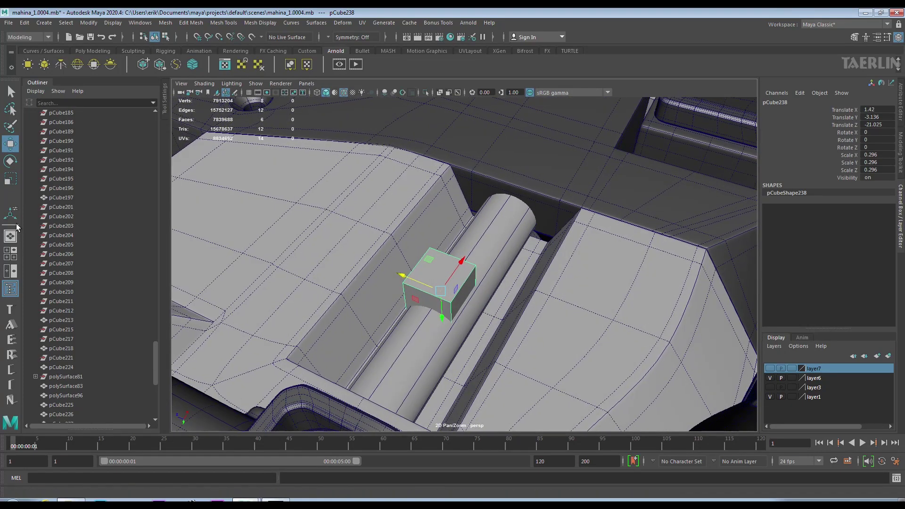
key("r")
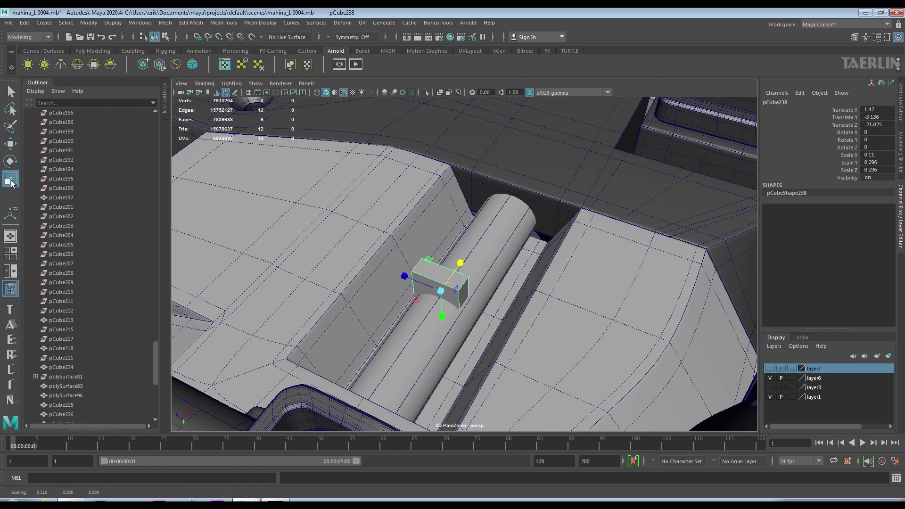
left_click_drag(333, 242, 335, 244)
left_click_drag(336, 244, 476, 300, "alt")
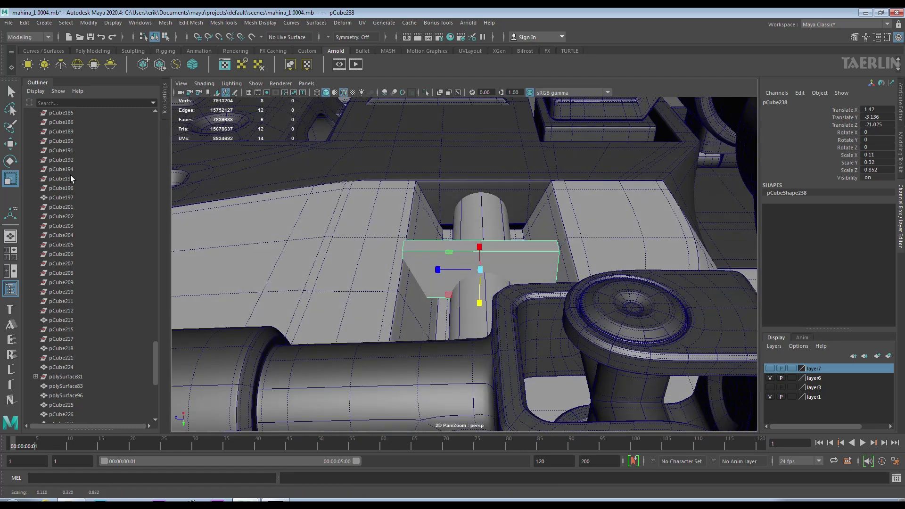
key("w")
left_click_drag(479, 243, 466, 322)
left_click_drag(413, 287, 415, 285)
mouse_move(415, 285)
left_mouse_down("alt")
mouse_move(446, 236)
mouse_move(457, 286)
mouse_move(495, 314)
mouse_move(491, 245)
mouse_move(499, 308)
mouse_move(412, 335)
left_mouse_up("alt")
Space duplicate slats along the cylinder's length so four plates straddle the rod
left_click(10, 144)
mouse_move(430, 266)
left_mouse_down()
mouse_move(573, 272)
mouse_move(501, 260)
left_mouse_up()
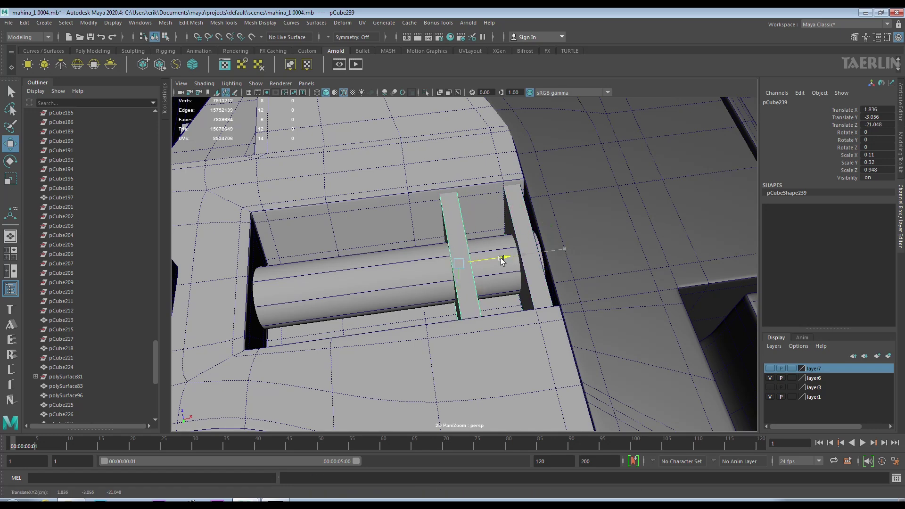
mouse_move(410, 268)
left_mouse_down()
mouse_move(353, 273)
mouse_move(468, 268)
left_mouse_up()
mouse_move(468, 269)
right_mouse_down("alt")
mouse_move(383, 222)
mouse_move(386, 327)
right_mouse_up("alt")
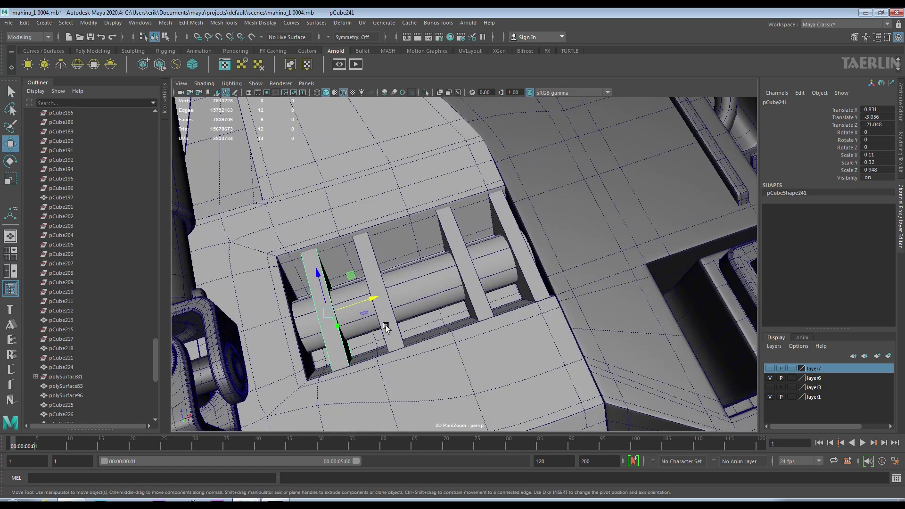
left_click_drag(513, 255, 515, 255)
mouse_move(515, 256)
left_mouse_down("alt")
mouse_move(583, 336)
mouse_move(492, 338)
mouse_move(511, 308)
left_mouse_up("alt")
Widen the polyBevel16 fraction on the cylinder's edge loop
left_click(450, 241)
scroll(454, 233, "up", 2)
mouse_move(454, 234)
right_mouse_down()
mouse_move(452, 259)
mouse_move(437, 210)
mouse_move(357, 254)
mouse_move(415, 246)
mouse_move(406, 330)
right_mouse_up()
double_click(406, 233)
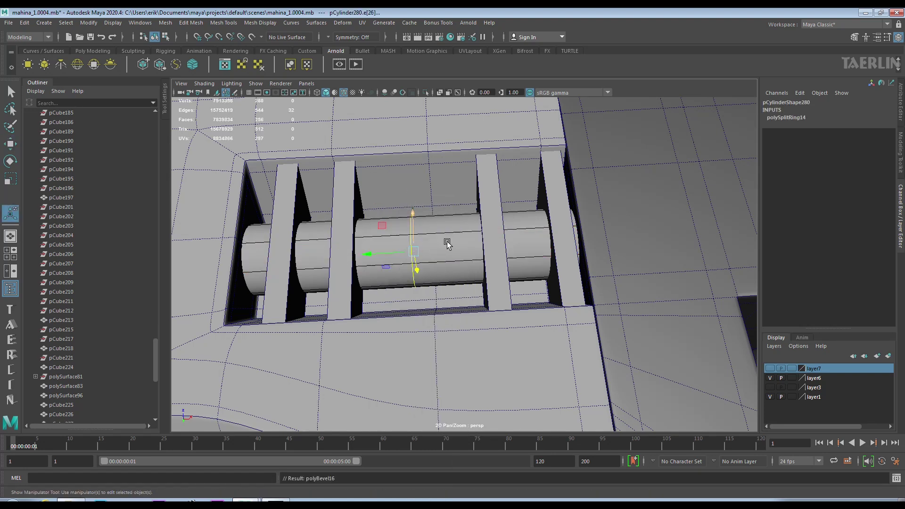
mouse_move(618, 267)
left_mouse_down()
mouse_move(632, 266)
mouse_move(537, 256)
mouse_move(475, 262)
mouse_move(459, 247)
left_mouse_up()
Extrude the cylinder's middle face ring outward into a raised collar
left_click(475, 262)
key("w")
right_click_drag(459, 248, 455, 299, "ctrl")
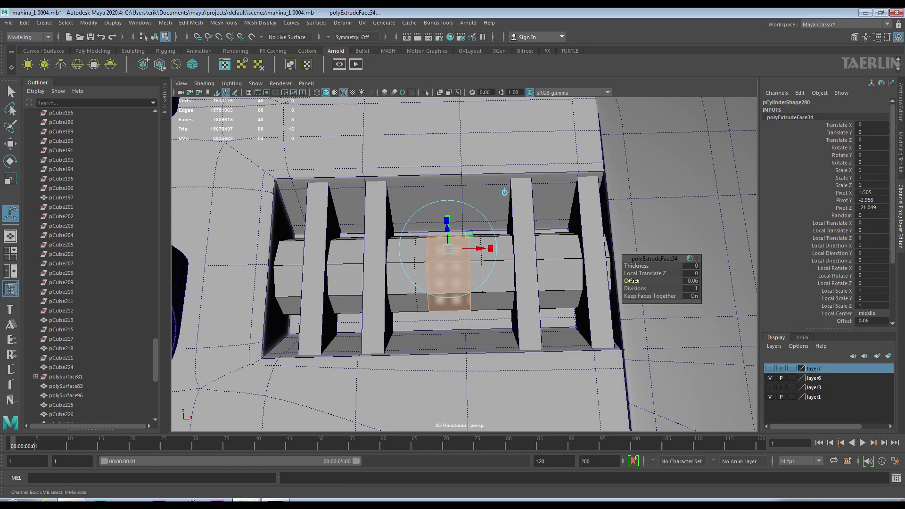
mouse_move(455, 300)
left_mouse_down("alt")
mouse_move(558, 251)
mouse_move(479, 263)
mouse_move(486, 239)
mouse_move(492, 249)
left_mouse_up("alt")
key("q")
Bevel both collar edge loops at fraction 0.27
left_click(482, 257)
double_click(481, 257)
double_click(402, 242, "shift")
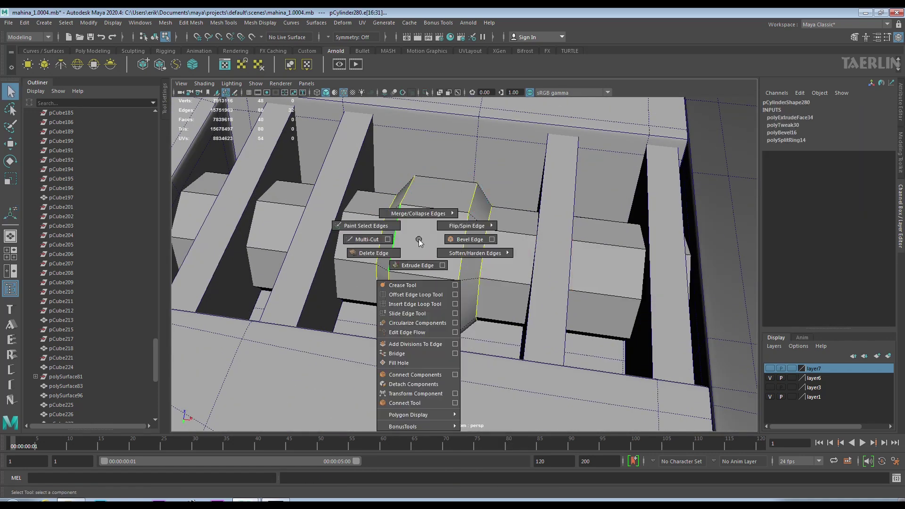
right_click_drag(414, 239, 494, 250, "shift")
left_click(650, 306)
left_click_drag(634, 266, 560, 265)
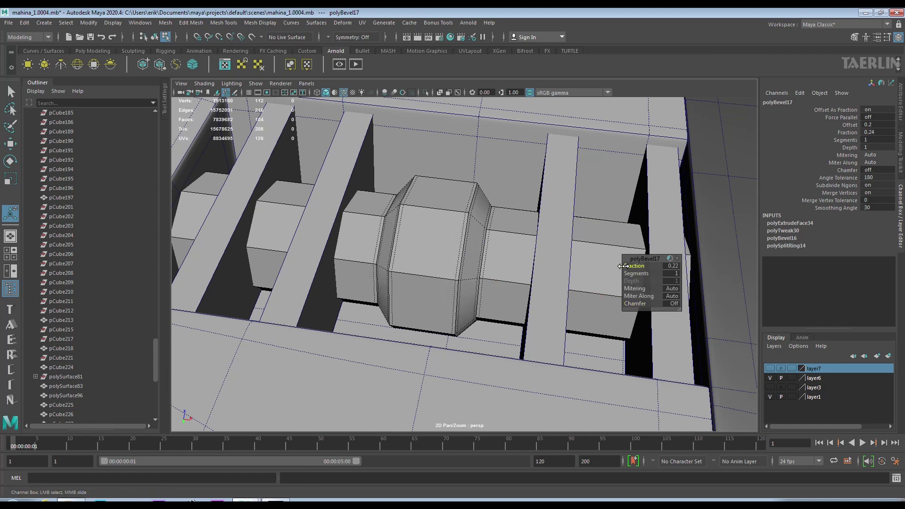
Cut extra edge lines along the cylinder with Multi-Cut, checking the smoothed preview
key("3")
scroll(560, 265, "down", 5)
left_click_drag(456, 235, 468, 222, "alt")
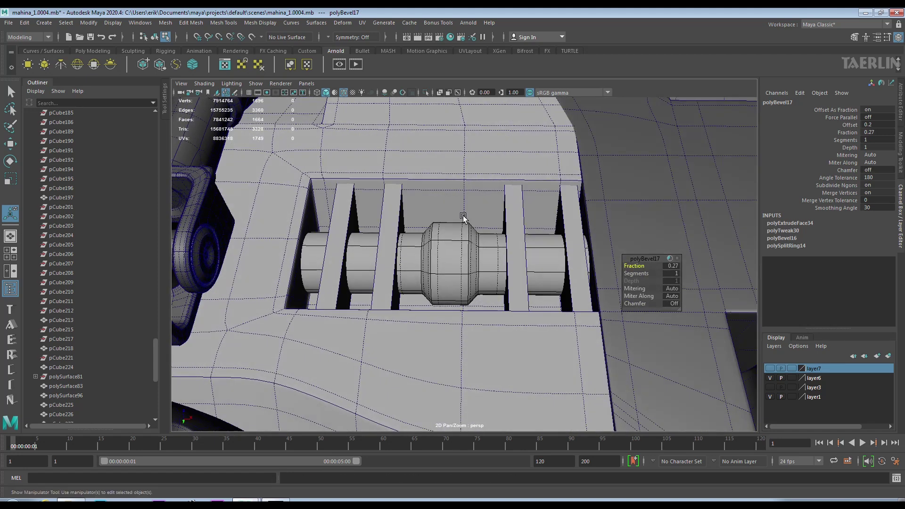
scroll(469, 222, "up", 4)
key("1")
right_click_drag(464, 237, 490, 240, "shift")
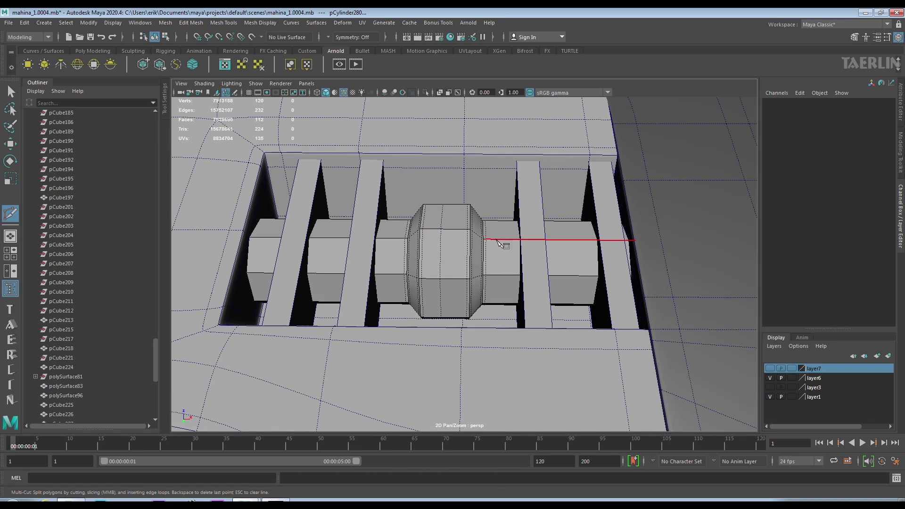
mouse_move(270, 241)
left_mouse_down("alt")
mouse_move(388, 247)
mouse_move(299, 196)
left_mouse_up("alt")
key("3")
key("F8")
scroll(477, 216, "down", 5)
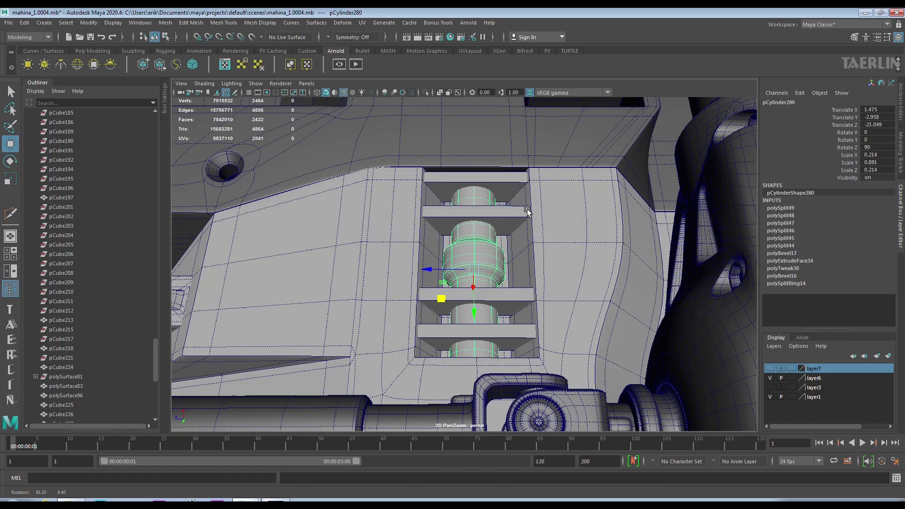
Scale pCylinder280 down and lower it between the slats
mouse_move(527, 225)
left_mouse_down("alt")
mouse_move(433, 179)
mouse_move(425, 217)
mouse_move(374, 202)
mouse_move(487, 295)
mouse_move(475, 295)
mouse_move(471, 279)
left_mouse_up("alt")
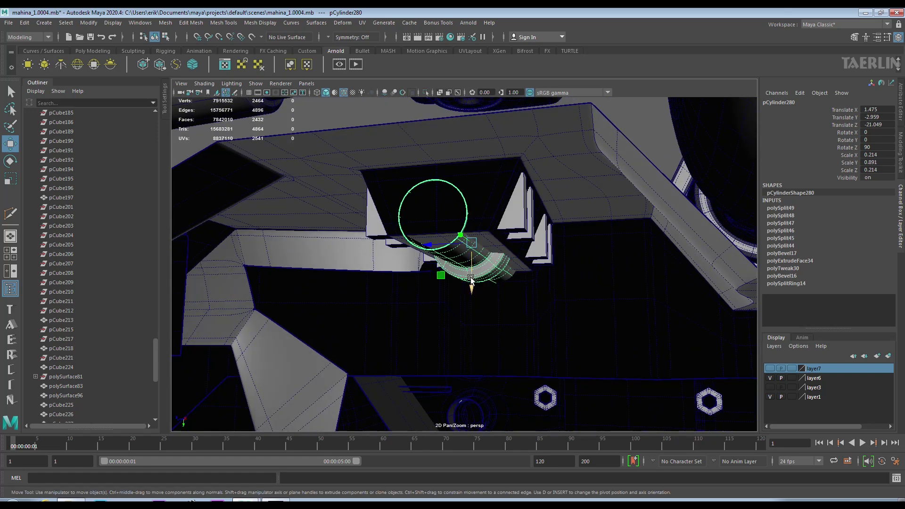
mouse_move(458, 245)
left_mouse_down()
mouse_move(446, 245)
mouse_move(420, 282)
left_mouse_up()
left_click_drag(420, 282, 392, 273, "alt")
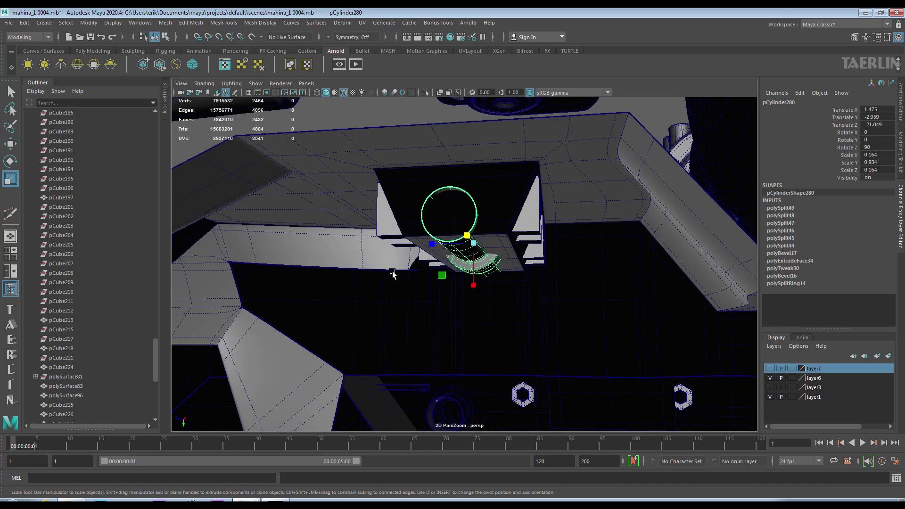
mouse_move(475, 285)
left_mouse_down()
mouse_move(473, 273)
mouse_move(384, 303)
mouse_move(313, 297)
mouse_move(332, 309)
mouse_move(406, 269)
mouse_move(521, 281)
left_mouse_up()
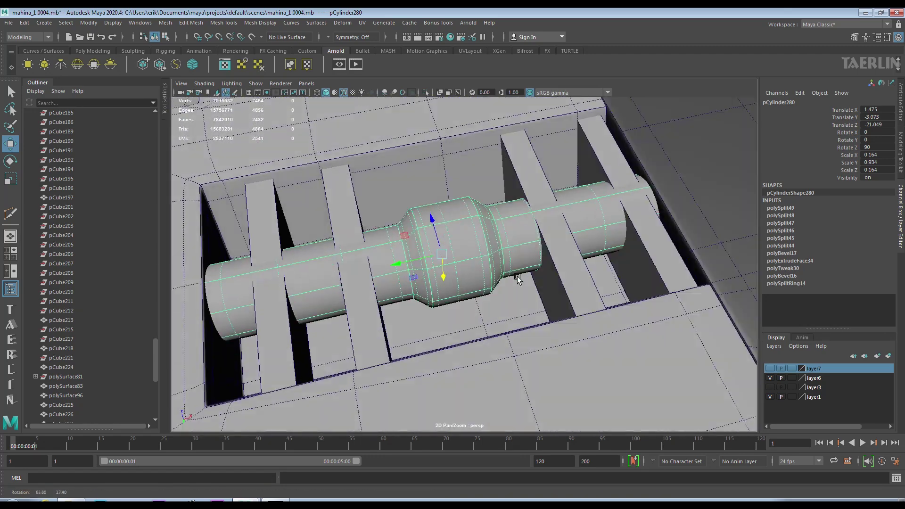
scroll(450, 279, "up", 3)
mouse_move(451, 280)
left_mouse_down()
mouse_move(453, 292)
mouse_move(466, 264)
mouse_move(480, 283)
mouse_move(394, 186)
mouse_move(521, 222)
left_mouse_up()
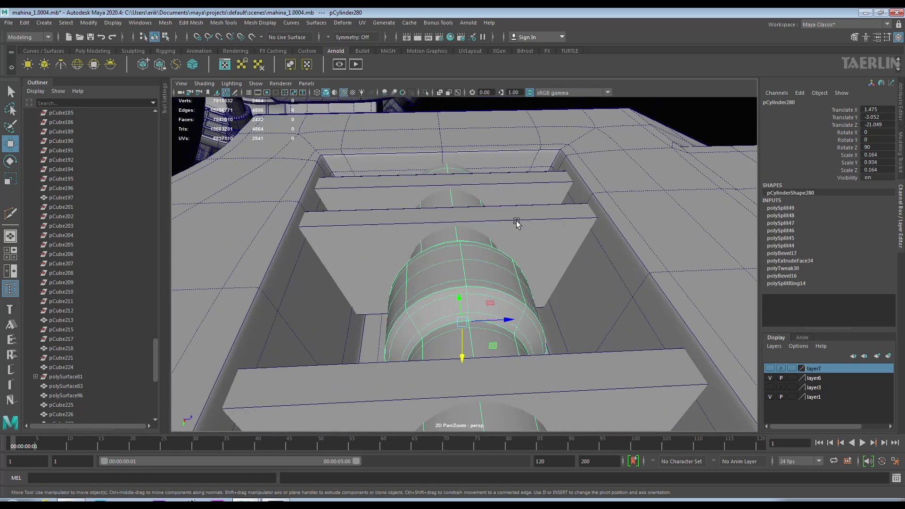
Insert a centre edge loop on slat pCube240 and bevel it at fraction 0.4 with Chamfer on
left_click(537, 220)
key("F10")
left_click(455, 220)
mouse_move(458, 212)
right_mouse_down("shift")
mouse_move(455, 278)
mouse_move(491, 215)
right_mouse_up("shift")
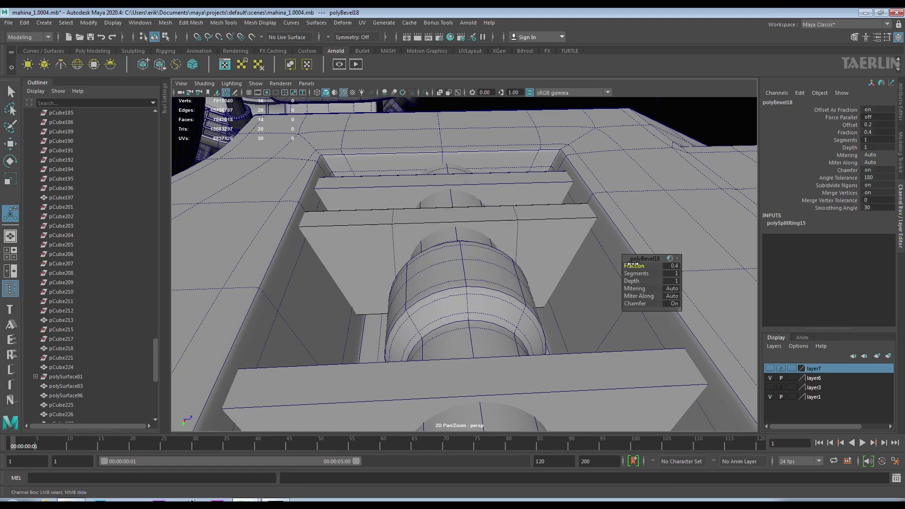
Inspect the slat's top face and vertices in wireframe and shaded views
key("q")
key("F11")
left_click(472, 214)
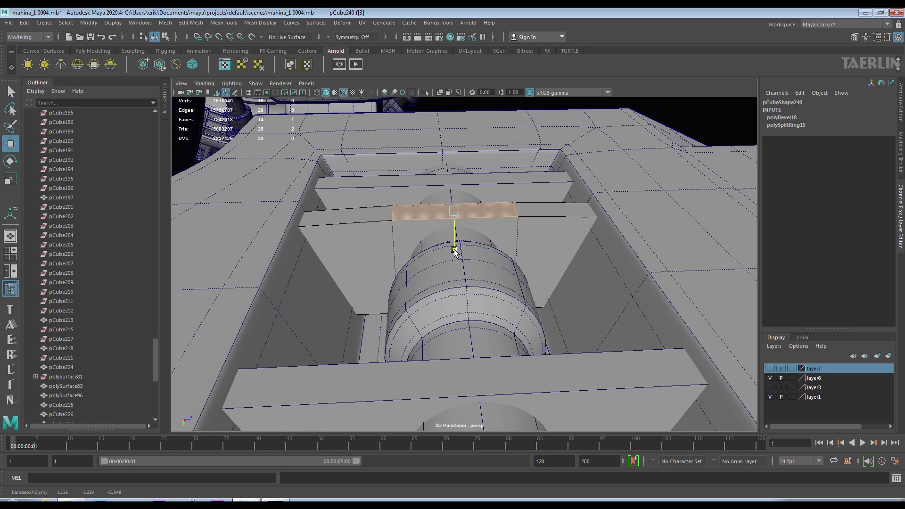
left_click_drag(445, 228, 478, 216, "alt")
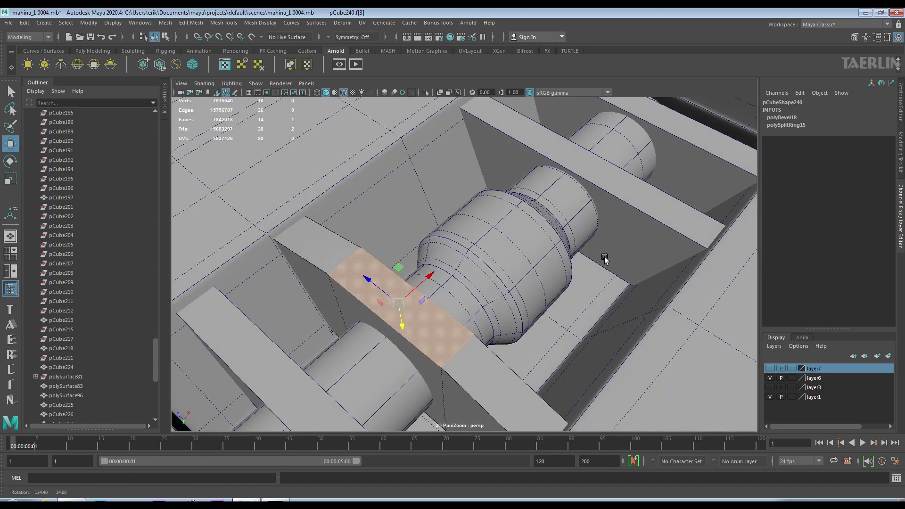
key("F9")
key("4")
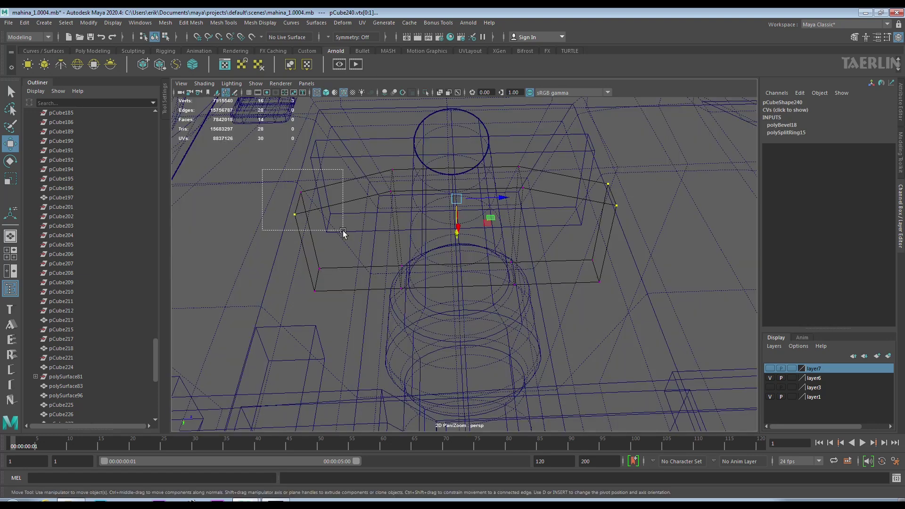
left_click(325, 92)
Isolate slat pCube240 on its own and orbit around it
mouse_move(459, 263)
left_mouse_down("alt")
mouse_move(522, 194)
mouse_move(383, 202)
left_mouse_up("alt")
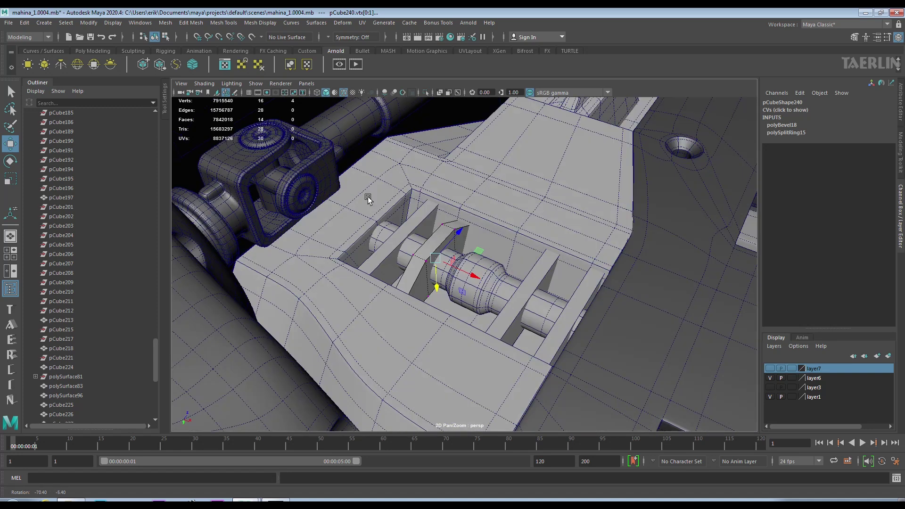
scroll(416, 257, "up", 5)
right_click_drag(416, 257, 435, 235)
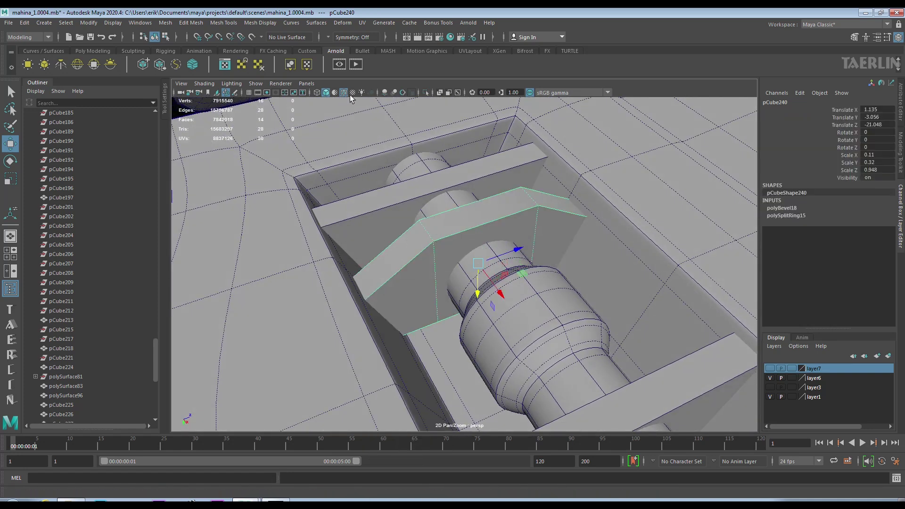
left_click(425, 93)
mouse_move(485, 186)
left_mouse_down("alt")
mouse_move(454, 271)
mouse_move(501, 262)
mouse_move(599, 304)
mouse_move(588, 238)
mouse_move(600, 232)
left_mouse_up("alt")
left_click(454, 271)
left_click(588, 239)
Scale the slat's two upper corner vertices closer together
right_click_drag(419, 254, 394, 257)
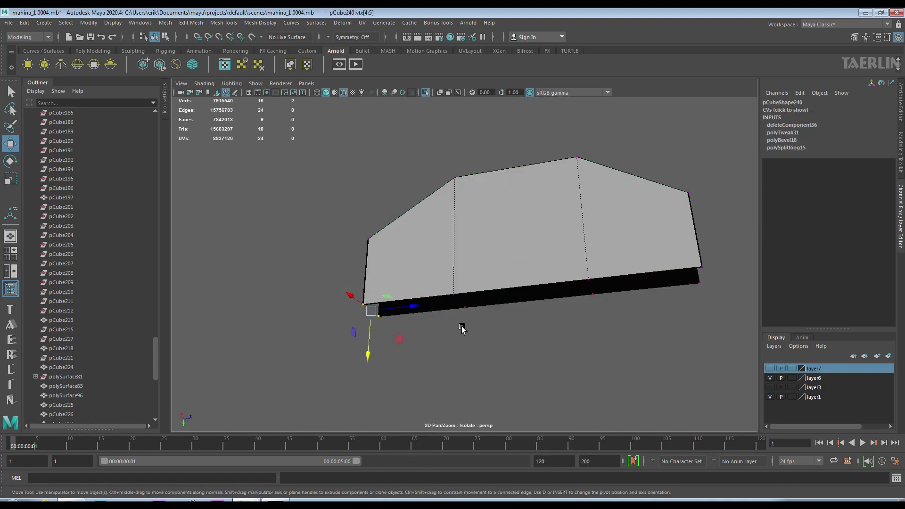
key("f")
key("ctrl+1")
key("r")
mouse_move(578, 258)
left_mouse_down()
mouse_move(564, 263)
mouse_move(434, 226)
left_mouse_up()
key("ctrl+1")
right_click_drag(434, 226, 471, 208)
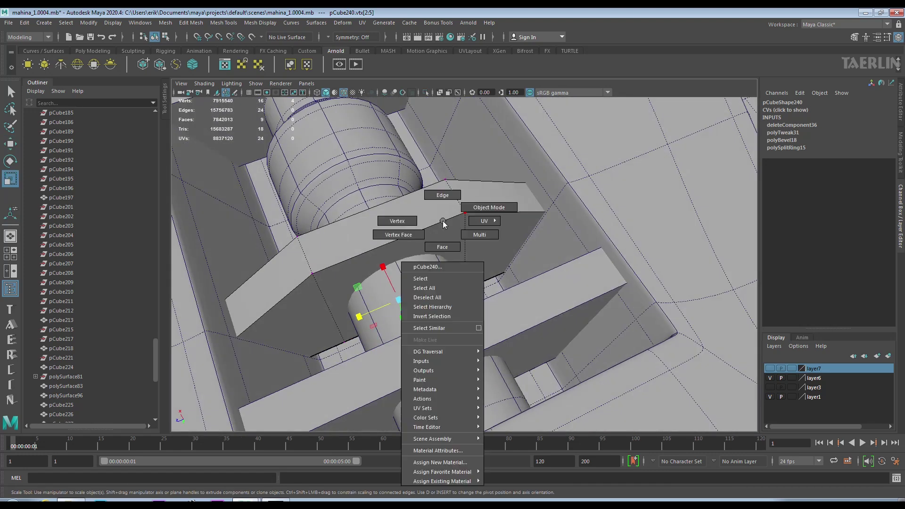
Bevel an edge of the bracket and reduce the bevel fraction to 0.28
left_click_drag(376, 191, 396, 248, "alt")
left_click(396, 245)
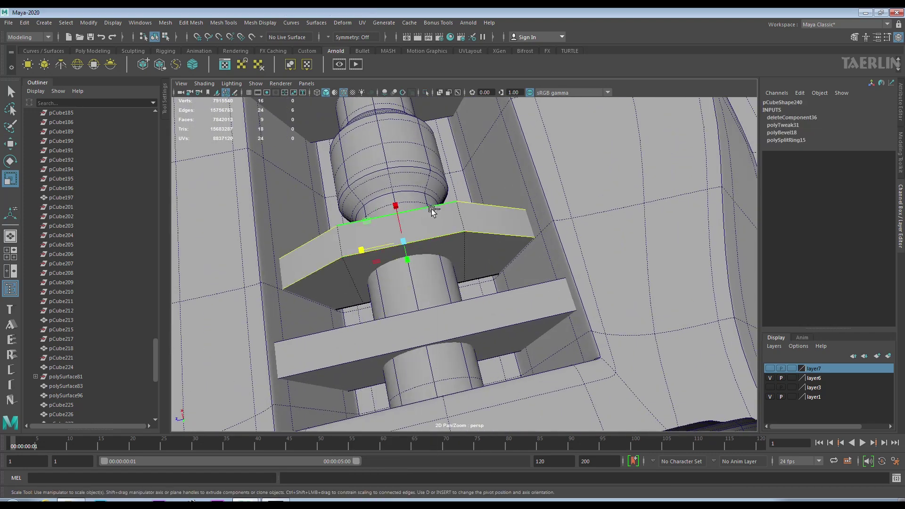
key("ctrl+b")
left_click_drag(471, 220, 614, 264, "alt")
left_click_drag(608, 264, 413, 238, "alt")
Select the bracket's full edge loop and bevel it
right_click(410, 235)
left_click(409, 206)
double_click(410, 221)
right_click_drag(415, 222, 431, 219, "shift")
right_click(432, 231)
left_click(433, 214)
mouse_move(543, 226)
left_mouse_down("alt")
mouse_move(662, 229)
mouse_move(650, 212)
mouse_move(476, 316)
mouse_move(437, 328)
mouse_move(397, 323)
mouse_move(463, 344)
mouse_move(449, 338)
mouse_move(404, 247)
mouse_move(522, 283)
mouse_move(496, 259)
mouse_move(552, 212)
mouse_move(579, 252)
mouse_move(527, 279)
left_mouse_up("alt")
Marquee-select pCube240's bottom vertices and shift them to reshape its lower edge
left_click(524, 247)
right_click_drag(525, 248, 495, 260)
left_click(476, 251)
mouse_move(477, 251)
left_mouse_down("alt")
mouse_move(531, 330)
mouse_move(505, 294)
left_mouse_up("alt")
mouse_move(259, 293)
left_mouse_down("alt")
mouse_move(448, 165)
mouse_move(500, 124)
mouse_move(495, 105)
left_mouse_up("alt")
key("4")
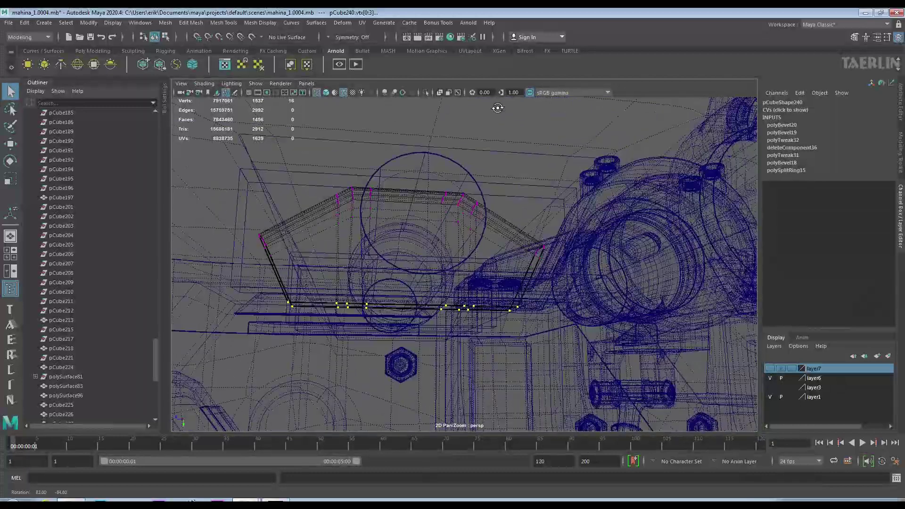
left_click(326, 92)
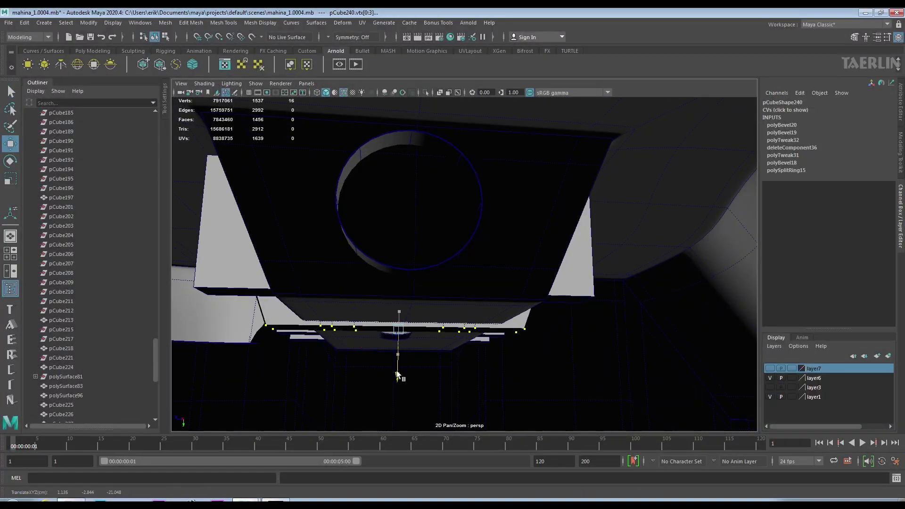
left_click_drag(398, 376, 460, 289, "alt")
key("F8")
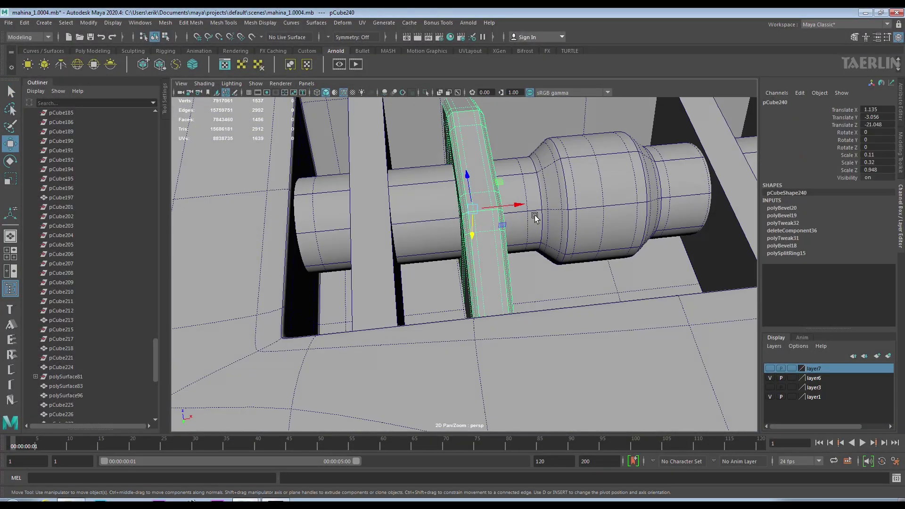
left_click_drag(535, 218, 475, 188, "alt")
left_click(587, 231)
scroll(587, 231, "down", 5)
scroll(613, 246, "up", 5)
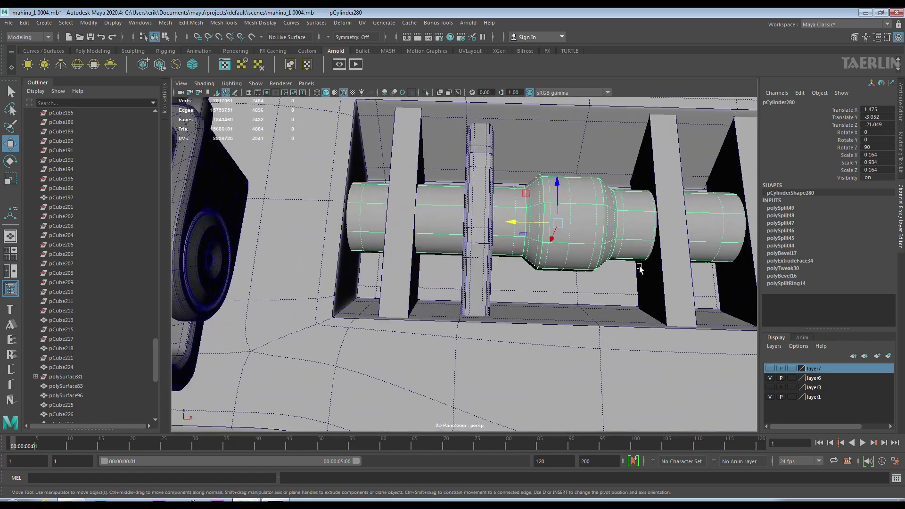
Duplicate a ring of shaft faces into a separate piece with zero offset
left_click_drag(641, 262, 513, 202, "alt")
right_click_drag(513, 184, 522, 264)
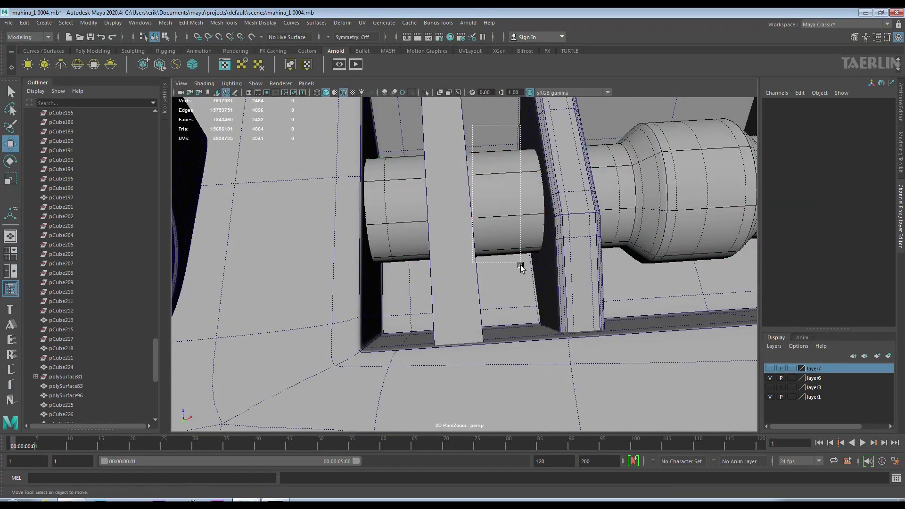
left_click_drag(554, 158, 499, 283)
right_click(523, 200, "shift")
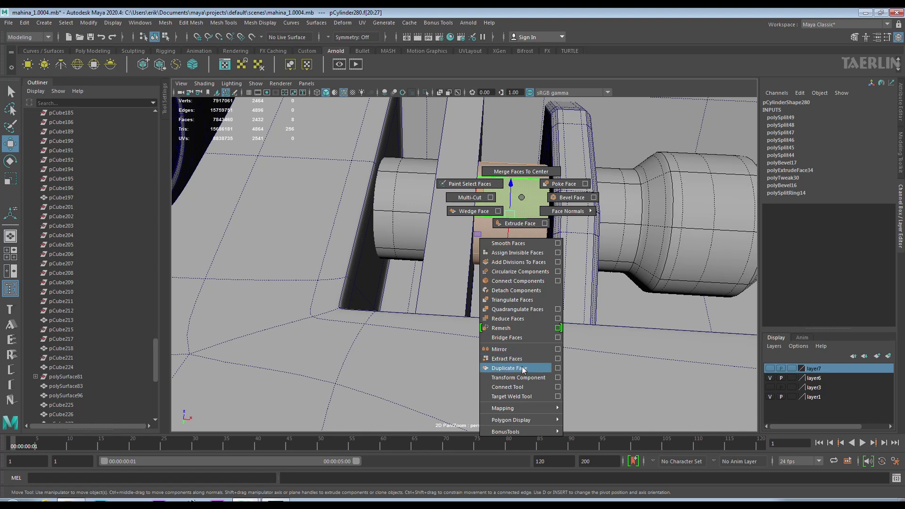
left_click(523, 369)
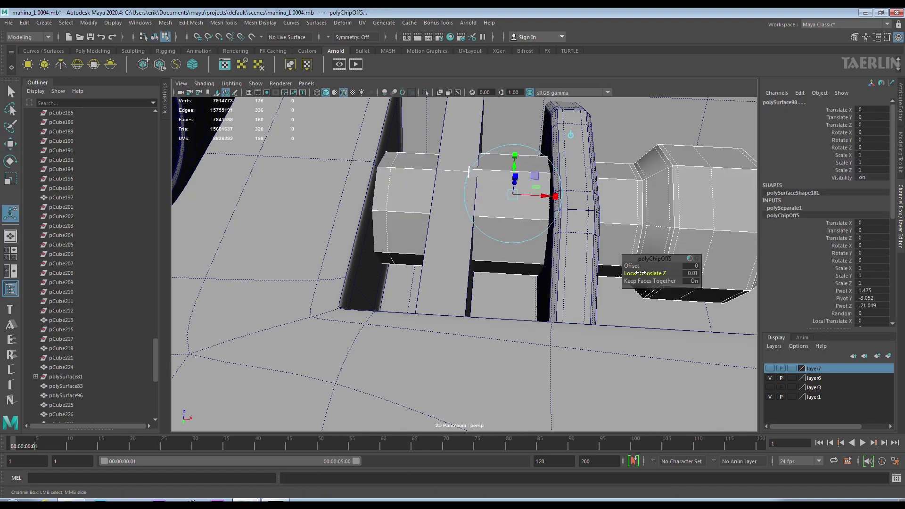
left_click_drag(641, 273, 632, 273)
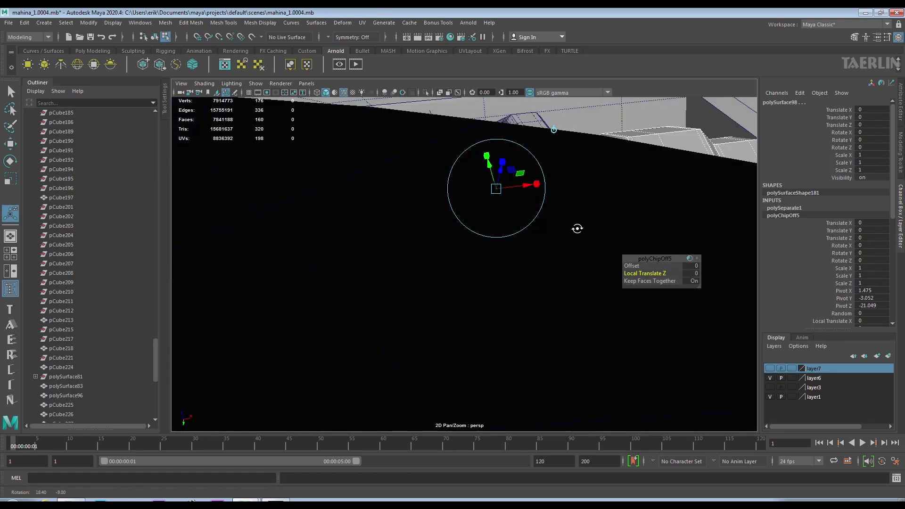
left_click_drag(577, 229, 549, 205, "alt")
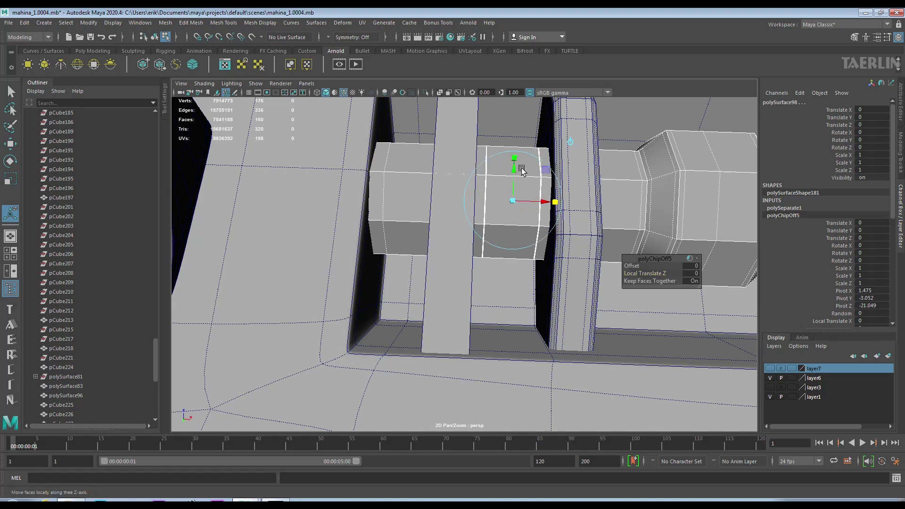
key("F8")
key("q")
Center the pivot on the duplicated ring and scale it to 1.109 in Y
left_click(44, 23)
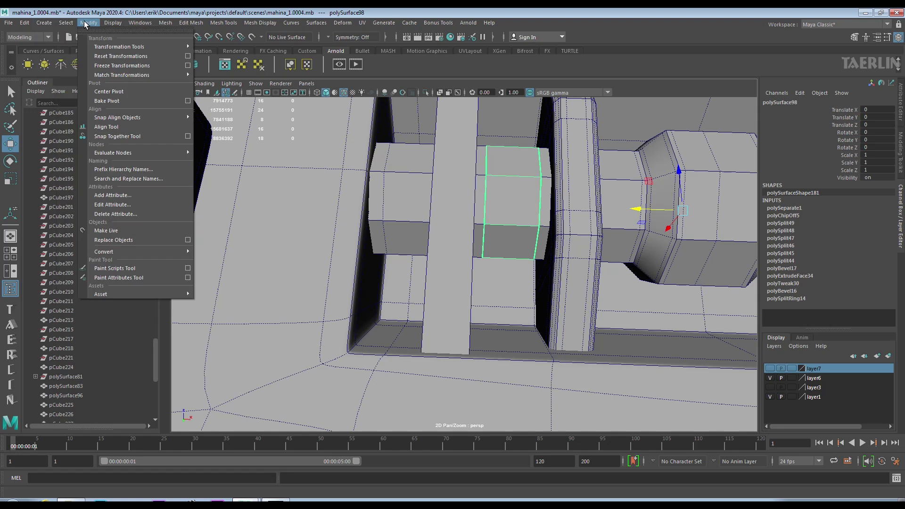
left_click(222, 69)
left_click_drag(431, 142, 449, 201, "alt")
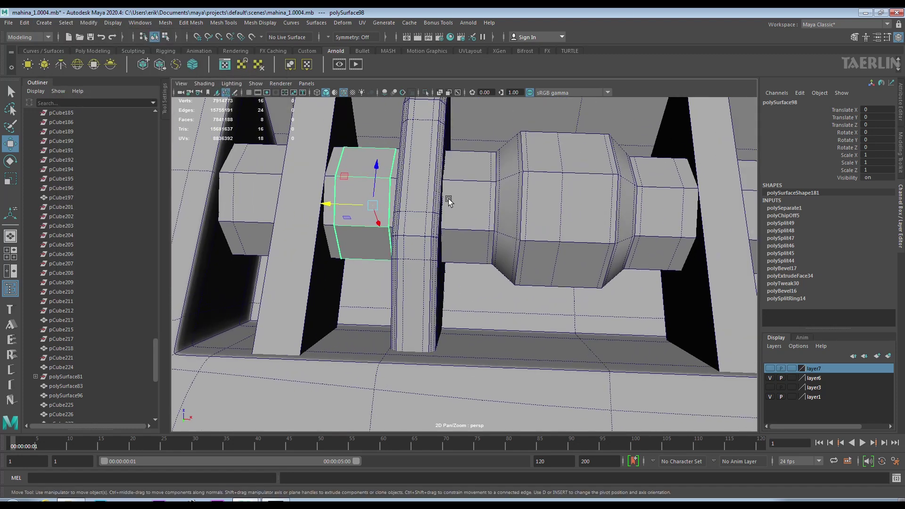
mouse_move(383, 213)
left_mouse_down("alt")
mouse_move(426, 220)
mouse_move(9, 183)
left_mouse_up("alt")
left_click_drag(374, 228, 371, 229)
left_click_drag(371, 228, 379, 201, "alt")
Return to object mode and briefly check the parts in wireframe
right_click(379, 202)
right_click(379, 202)
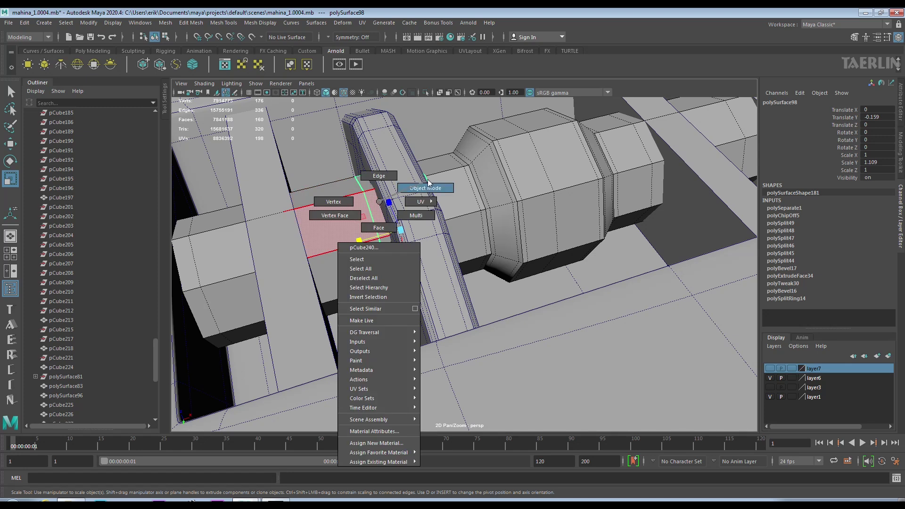
right_click_drag(390, 200, 425, 188)
left_click_drag(425, 188, 459, 196, "alt")
scroll(460, 196, "up", 3)
scroll(441, 206, "up", 3)
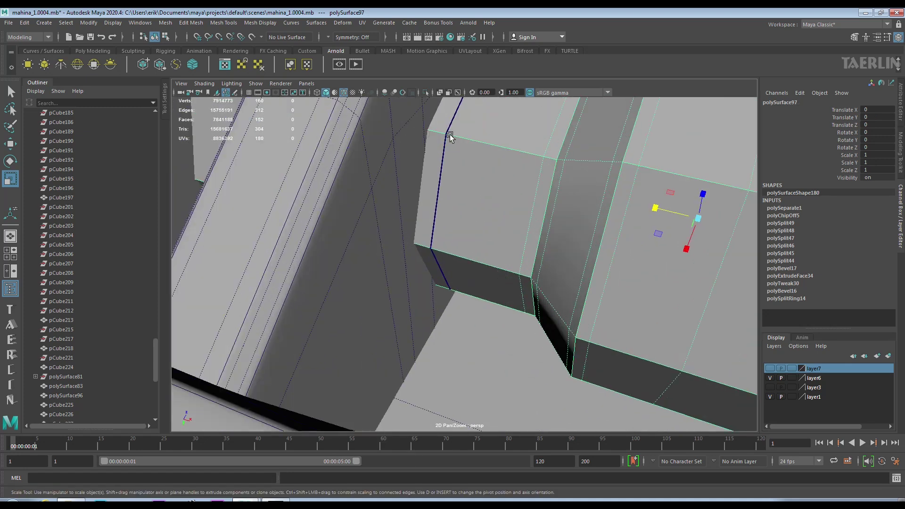
key("4")
Extrude the ring polySurface98 to a thickness of 0.036
left_click(438, 201)
key("5")
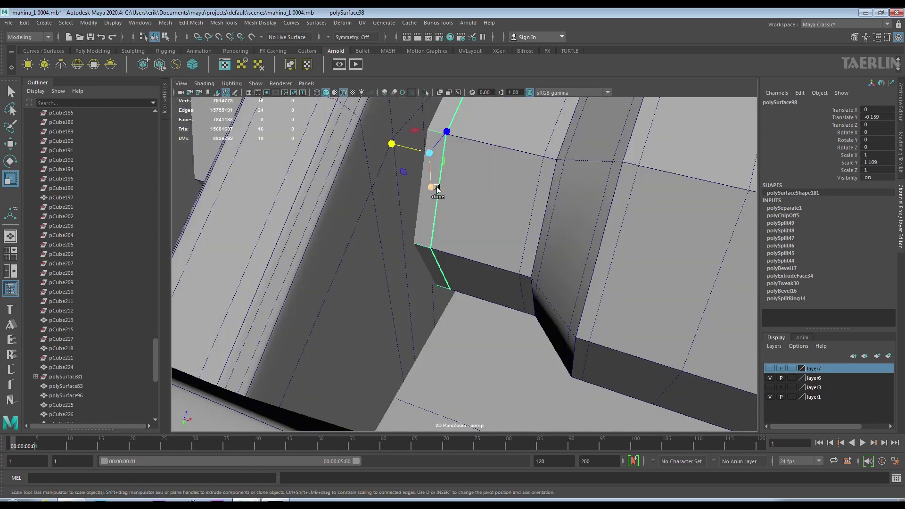
right_click_drag(439, 216, 432, 287, "shift")
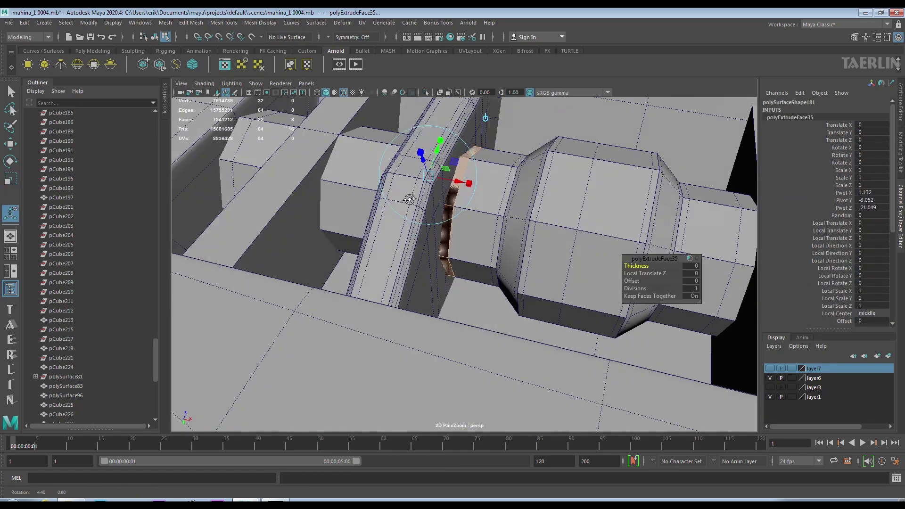
left_click_drag(653, 266, 658, 267)
mouse_move(658, 266)
left_mouse_down("alt")
mouse_move(641, 239)
mouse_move(453, 226)
left_mouse_up("alt")
scroll(452, 236, "up", 3)
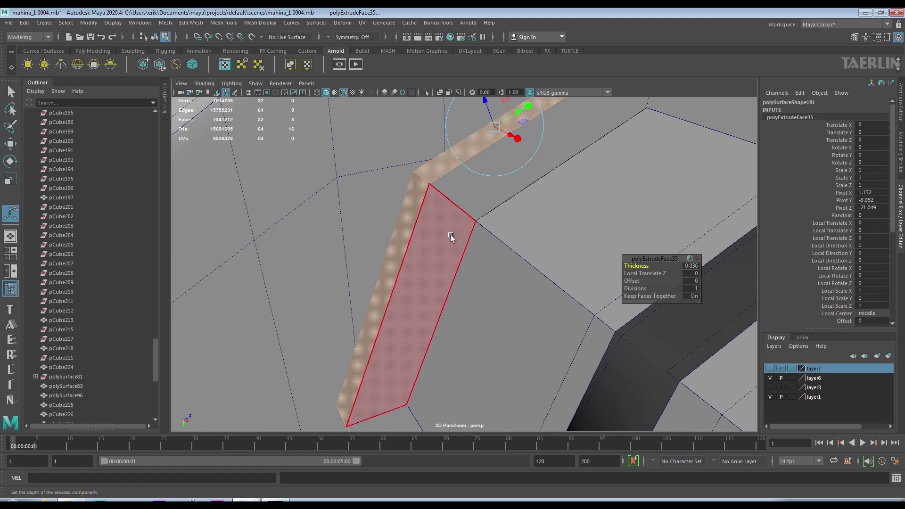
Bevel a selected edge on the extruded ring
key("q")
left_click(482, 257)
scroll(482, 257, "down", 5)
scroll(424, 245, "down", 2)
right_click_drag(375, 222, 450, 251, "shift")
left_click_drag(451, 252, 463, 259, "alt")
Bevel the full edge loop around the ring's rim
scroll(463, 259, "up", 3)
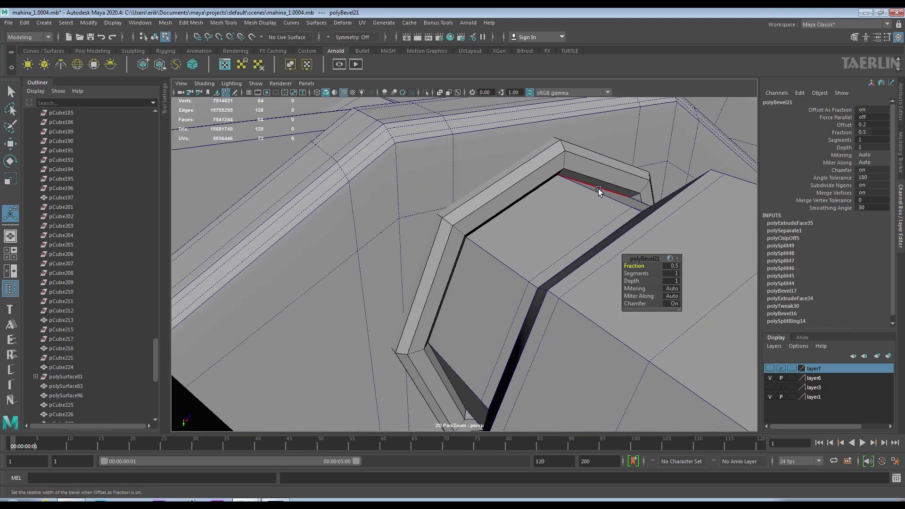
left_click(585, 177)
double_click(528, 163, "shift")
left_click_drag(529, 163, 387, 283, "alt")
scroll(316, 217, "up", 2)
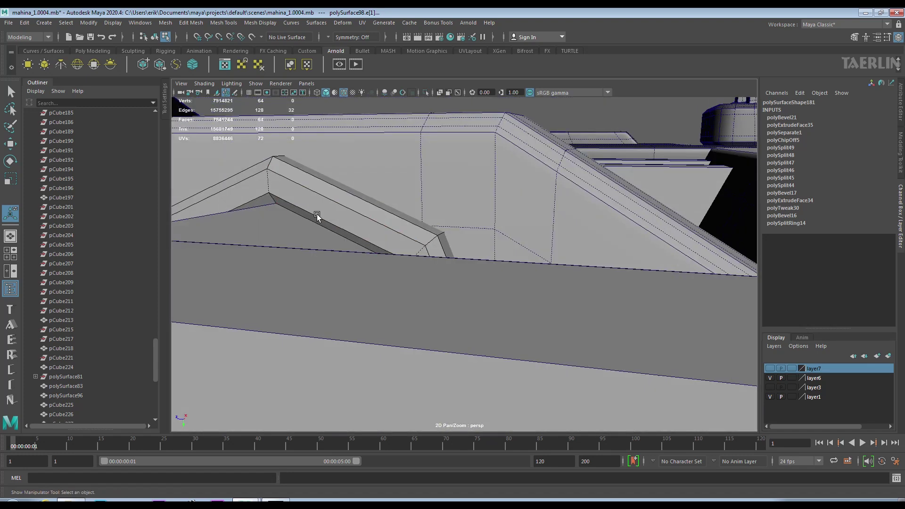
scroll(316, 193, "down", 3)
right_click_drag(307, 208, 245, 208, "shift")
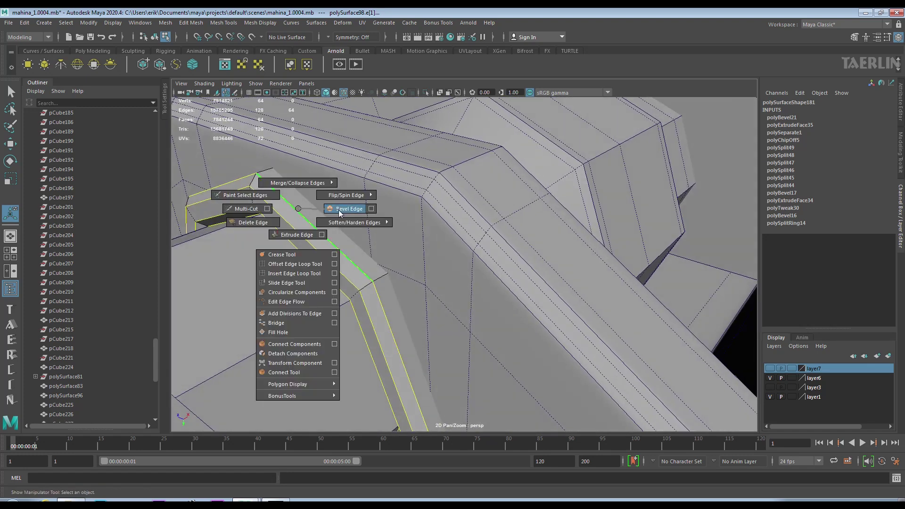
left_click_drag(632, 265, 530, 283, "alt")
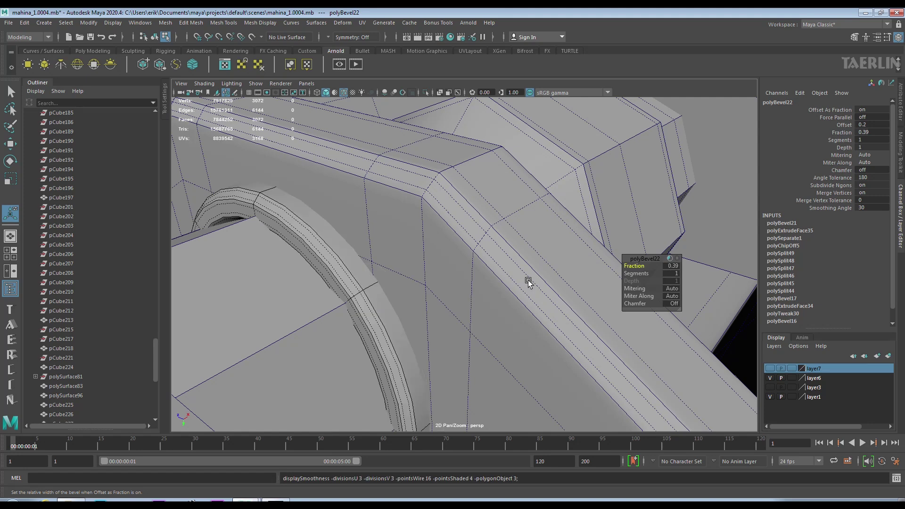
Select the cylinder piece polySurface97, the bracket pCube240 and the ring
left_click(275, 294)
scroll(442, 267, "down", 3)
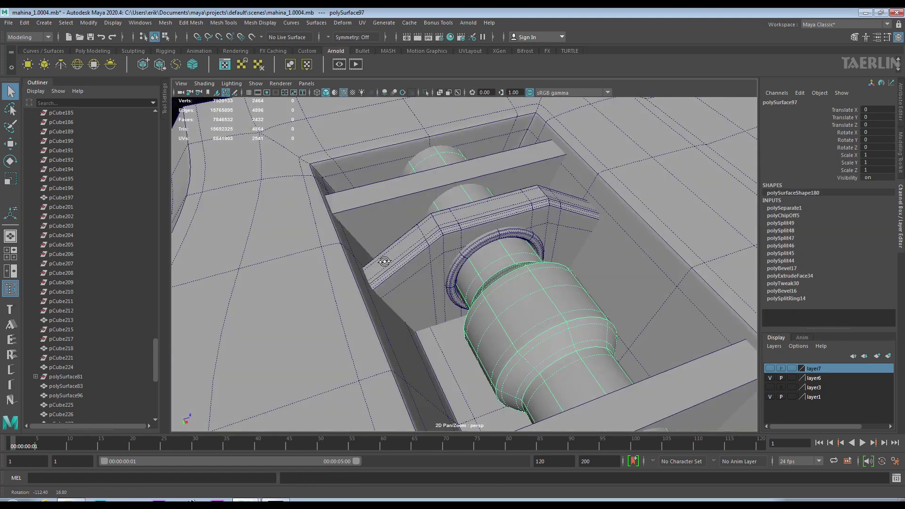
right_click_drag(495, 246, 524, 234)
scroll(414, 259, "down", 2)
left_click(415, 259)
scroll(469, 270, "up", 3)
left_click(469, 270, "shift")
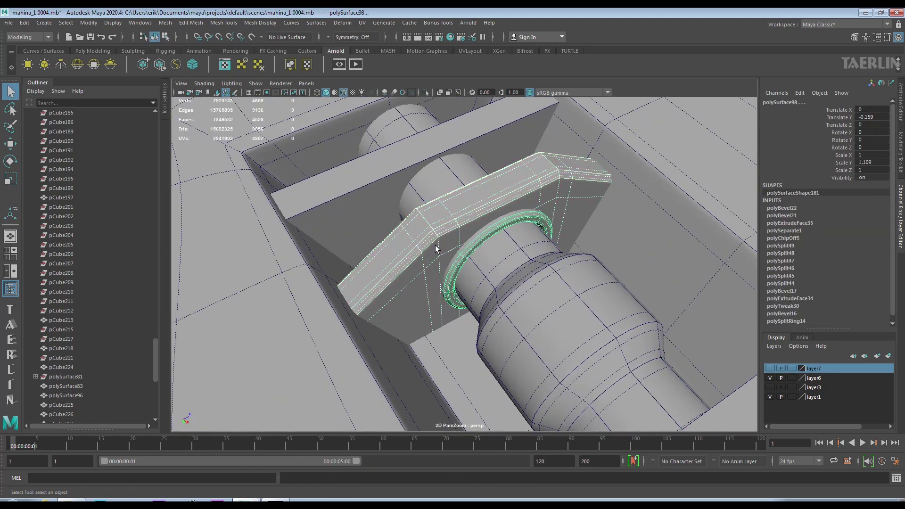
Insert a new edge loop across the bracket
right_click_drag(424, 224, 438, 234)
left_click_drag(438, 233, 442, 208, "alt")
mouse_move(443, 208)
right_mouse_down()
mouse_move(495, 201)
mouse_move(469, 205)
right_mouse_up()
left_click(495, 201)
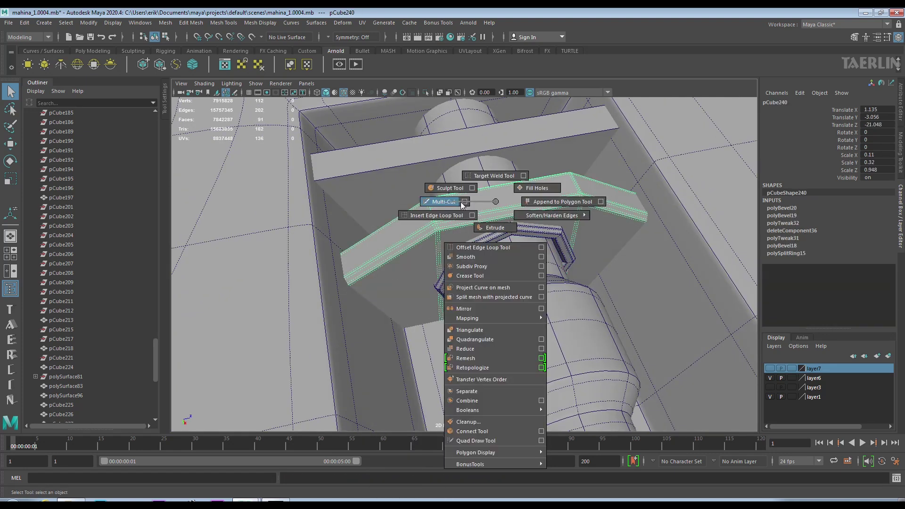
left_click(509, 216)
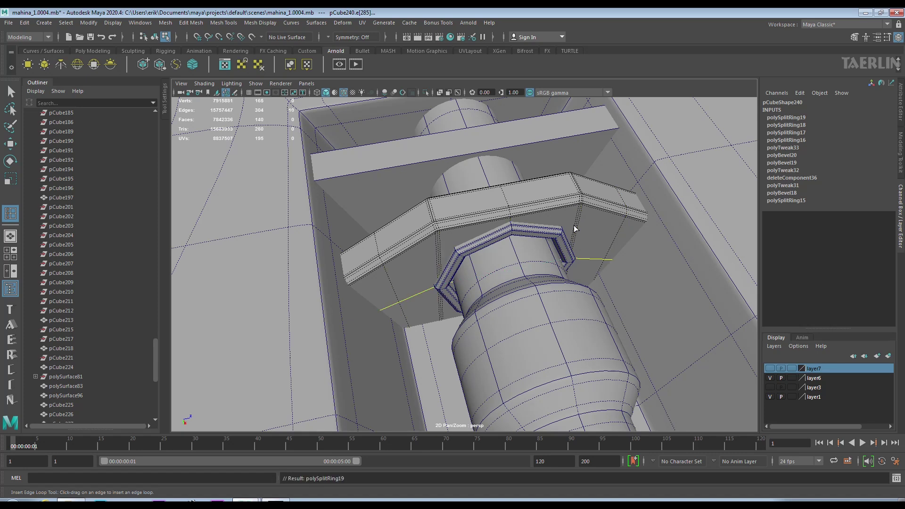
Combine the ring and bracket into one mesh and delete its construction history
key("F8")
right_click_drag(460, 204, 453, 293, "shift")
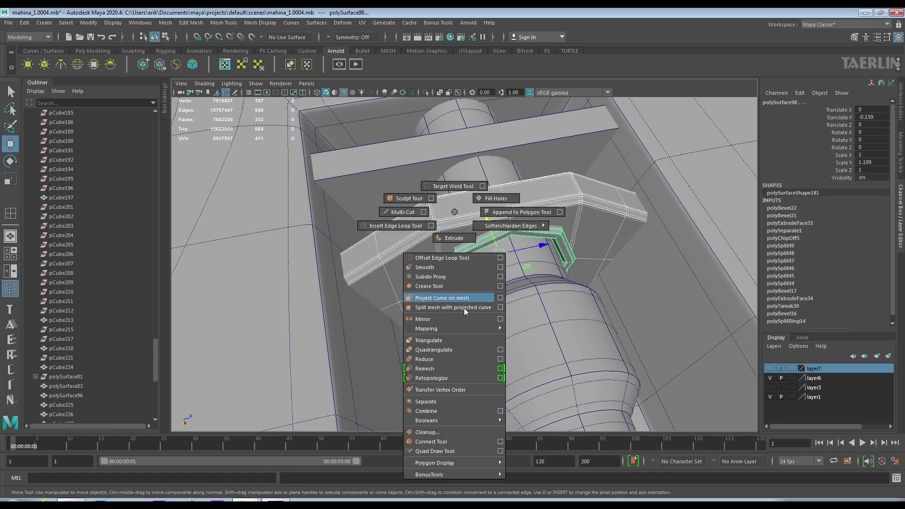
left_click(25, 23)
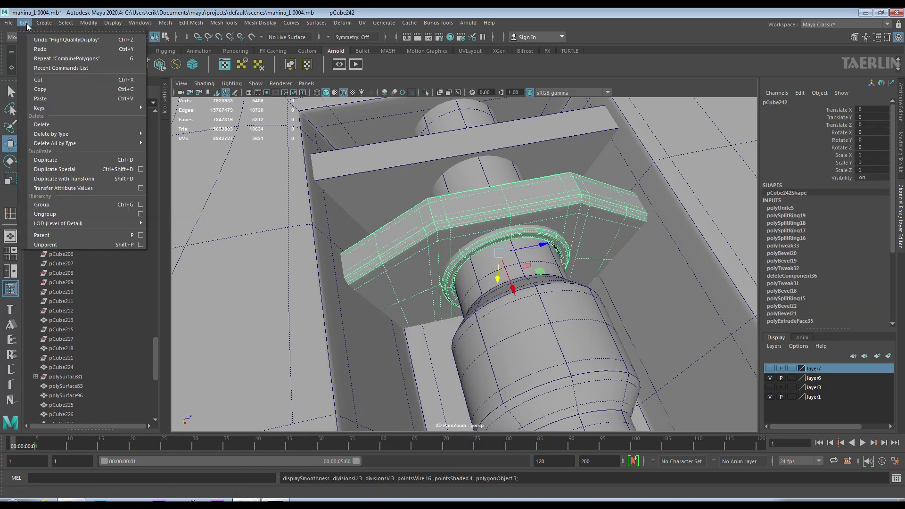
left_click(160, 136)
left_click_drag(452, 212, 498, 192, "alt")
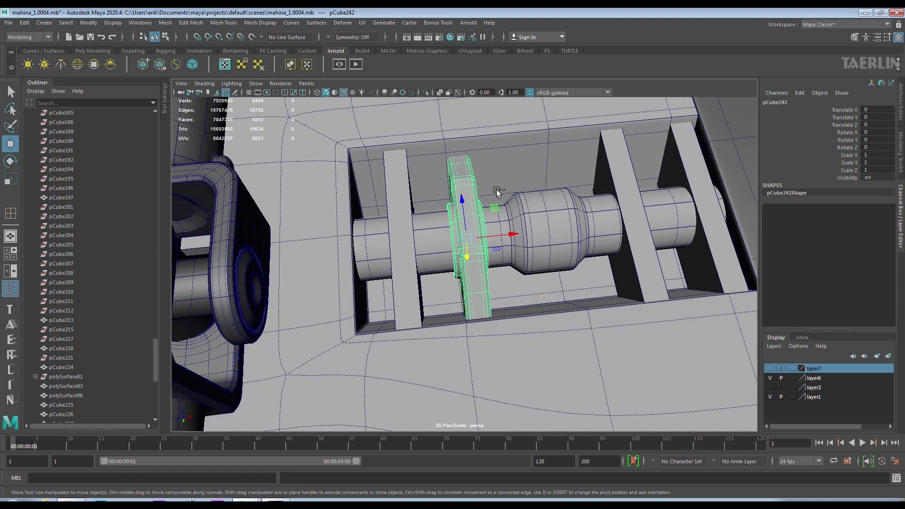
Place copies of the ring-and-bracket part to the left and right along the shaft
mouse_move(529, 243)
left_mouse_down()
mouse_move(458, 237)
mouse_move(410, 282)
left_mouse_up()
left_click(395, 163)
left_click(315, 217)
key("ctrl+d")
mouse_move(376, 236)
left_mouse_down()
mouse_move(531, 245)
mouse_move(596, 221)
mouse_move(519, 173)
mouse_move(372, 279)
mouse_move(440, 243)
mouse_move(418, 264)
mouse_move(415, 285)
mouse_move(455, 213)
mouse_move(690, 301)
mouse_move(599, 225)
mouse_move(542, 264)
mouse_move(519, 268)
left_mouse_up()
Select the small block pCube246 and raise it slightly in Y
left_click(519, 174)
scroll(519, 174, "down", 5)
scroll(690, 301, "up", 3)
left_click(512, 267)
left_click_drag(519, 268, 484, 253, "alt")
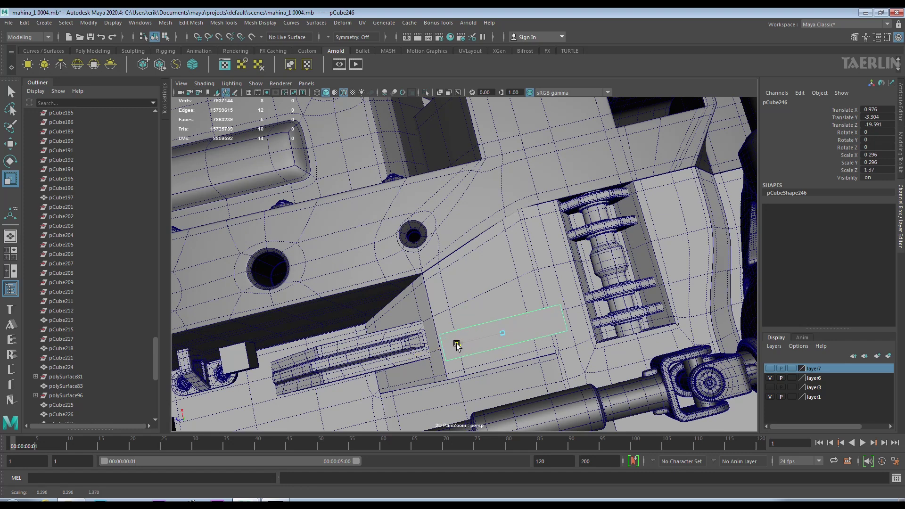
Narrow the cutter slab's top face to give it a tapered shape
mouse_move(461, 346)
left_mouse_down("alt")
mouse_move(472, 306)
mouse_move(541, 305)
left_mouse_up("alt")
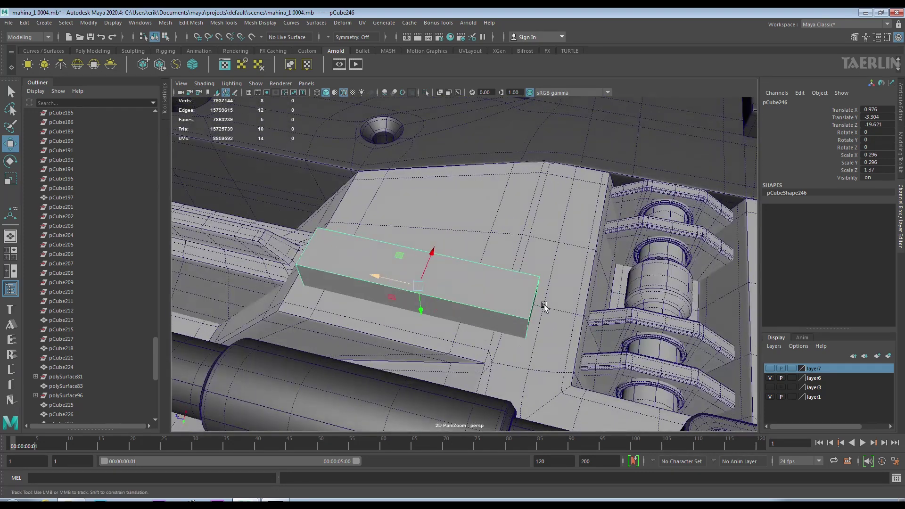
right_click_drag(542, 283, 542, 269)
left_click(519, 264)
mouse_move(478, 248)
left_mouse_down()
mouse_move(453, 261)
mouse_move(439, 245)
mouse_move(521, 278)
mouse_move(532, 261)
left_mouse_up()
left_click(10, 144)
right_click_drag(533, 262, 542, 218)
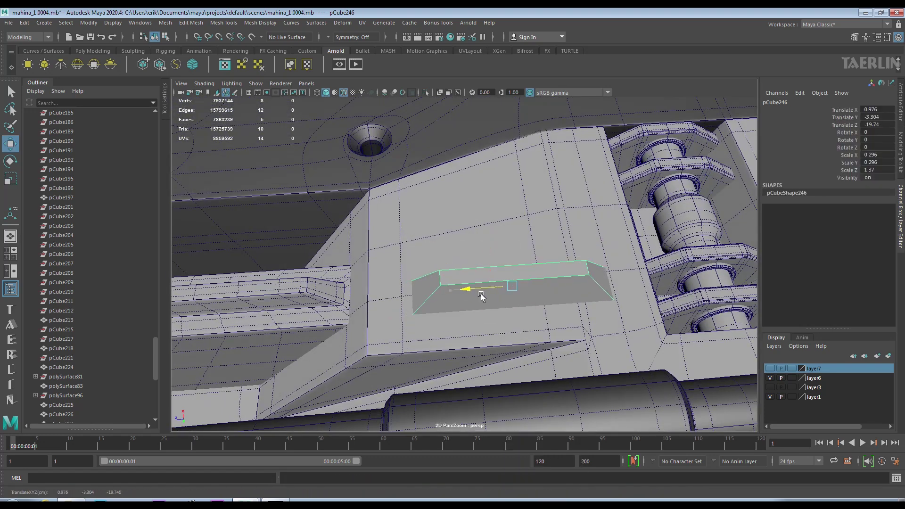
mouse_move(509, 297)
left_mouse_down("alt")
mouse_move(576, 343)
mouse_move(557, 364)
mouse_move(497, 279)
mouse_move(519, 301)
left_mouse_up("alt")
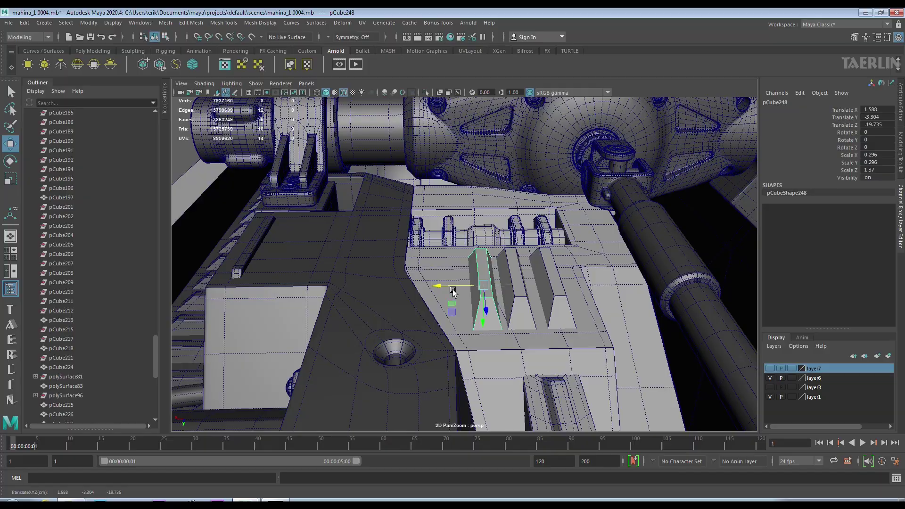
Bevel the edges of the third vent slot on the bracket body
mouse_move(453, 290)
left_mouse_down("alt")
mouse_move(491, 242)
mouse_move(562, 381)
mouse_move(580, 390)
left_mouse_up("alt")
left_click(518, 302)
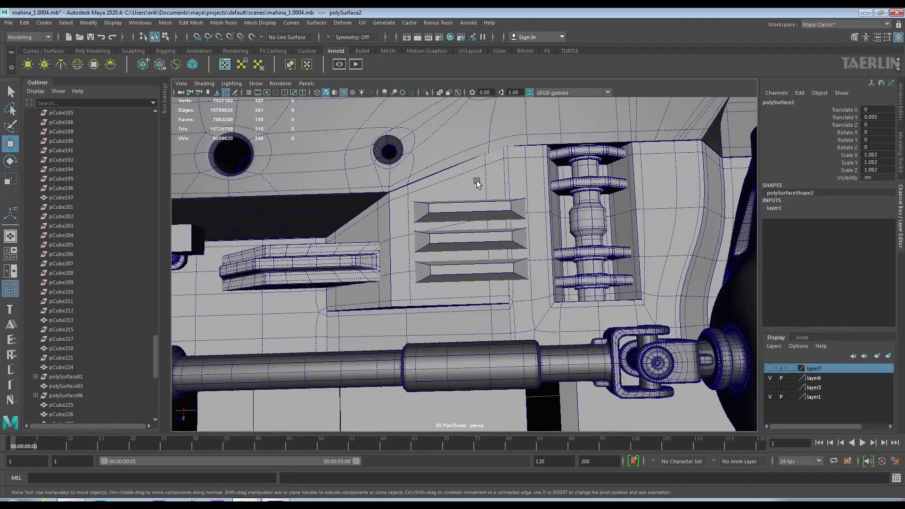
left_click_drag(477, 183, 534, 285, "alt")
right_click_drag(533, 284, 527, 221)
left_click_drag(512, 297, 324, 208, "alt")
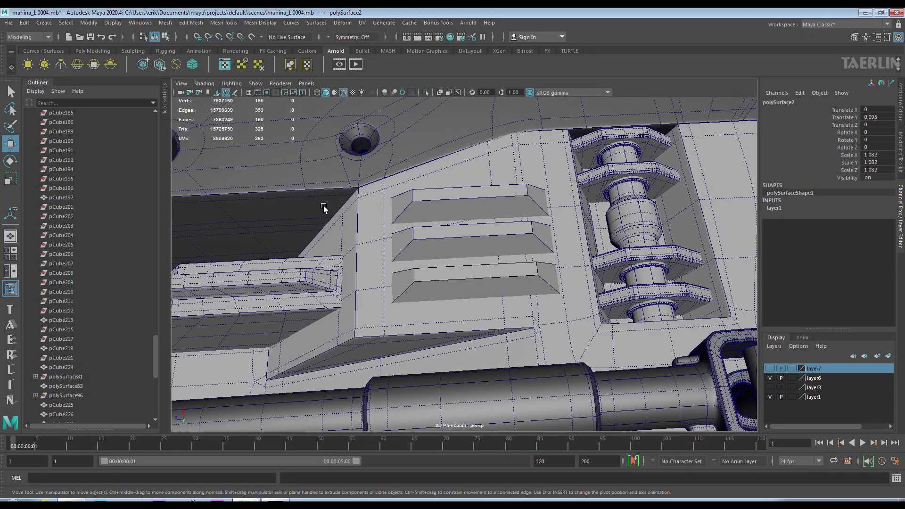
left_click(433, 276)
right_click_drag(432, 265, 491, 264, "shift")
left_click_drag(491, 265, 516, 307, "alt")
Duplicate the vent cutter twice and position the copy in the third slot
left_click(496, 286)
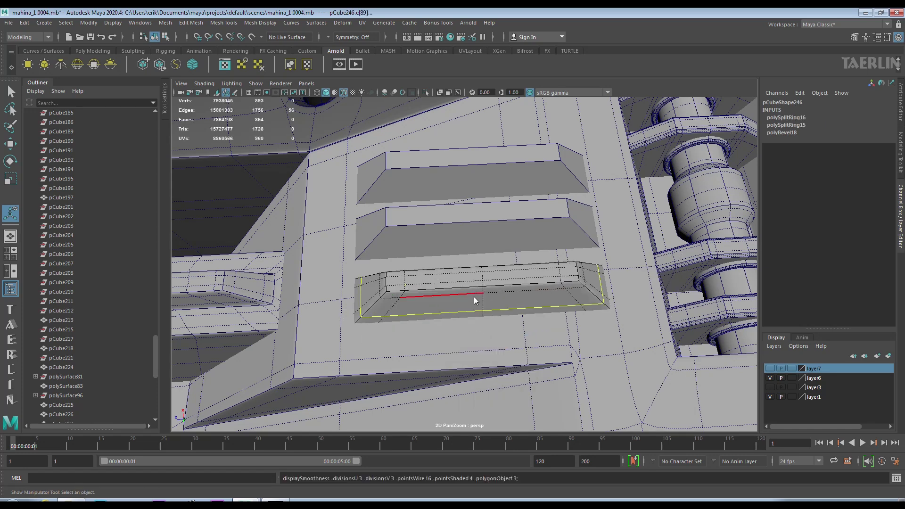
key("F8")
key("w")
mouse_move(540, 277)
left_mouse_down("alt")
mouse_move(537, 239)
mouse_move(524, 290)
mouse_move(533, 292)
left_mouse_up("alt")
key("ctrl+d")
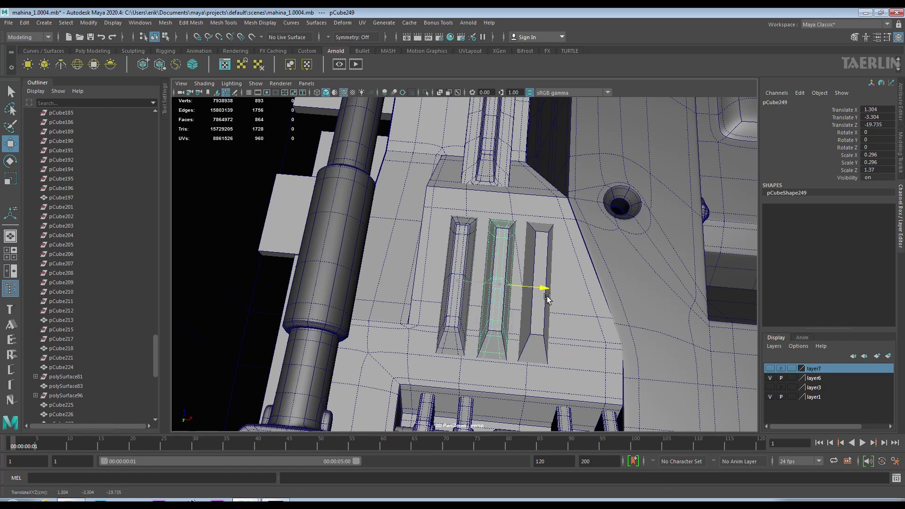
key("ctrl+d")
left_click_drag(547, 292, 589, 304)
mouse_move(590, 304)
left_mouse_down("alt")
mouse_move(598, 283)
mouse_move(366, 220)
left_mouse_up("alt")
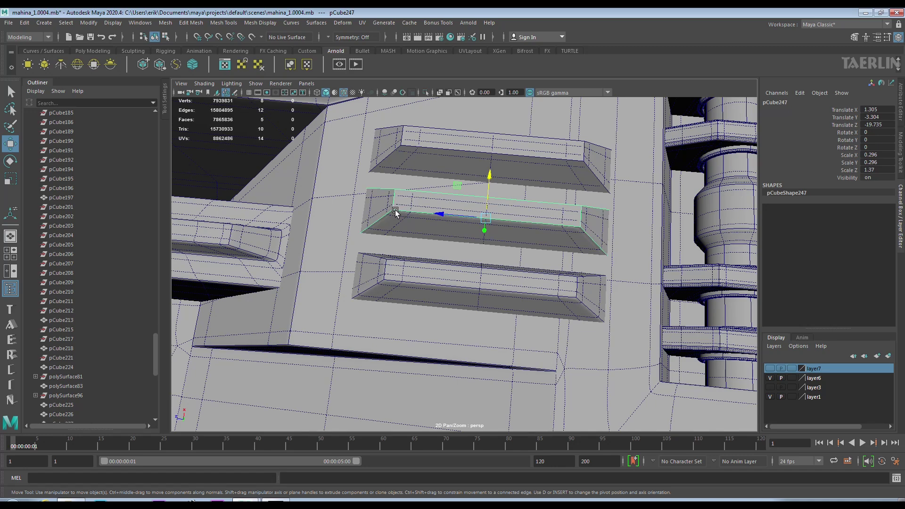
Select a bolt on the bracket and zoom in on it
left_click(398, 160)
mouse_move(441, 178)
right_mouse_down("alt")
mouse_move(374, 255)
mouse_move(257, 257)
right_mouse_up("alt")
left_click(258, 257)
mouse_move(515, 255)
right_mouse_down("alt")
mouse_move(580, 236)
mouse_move(552, 231)
right_mouse_up("alt")
Select the bolt together with its neighbouring bolt
left_click_drag(488, 183, 477, 154, "alt")
left_click_drag(476, 197, 469, 200, "alt")
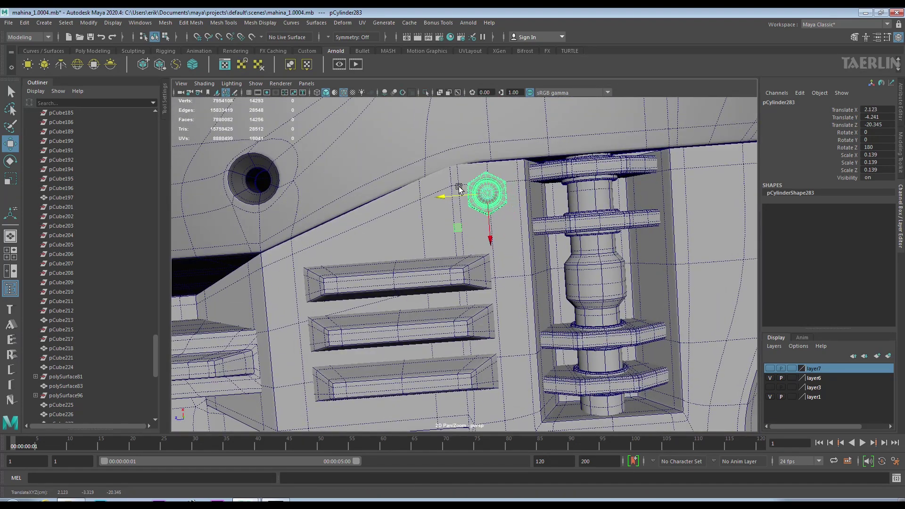
right_click_drag(531, 255, 483, 237, "alt")
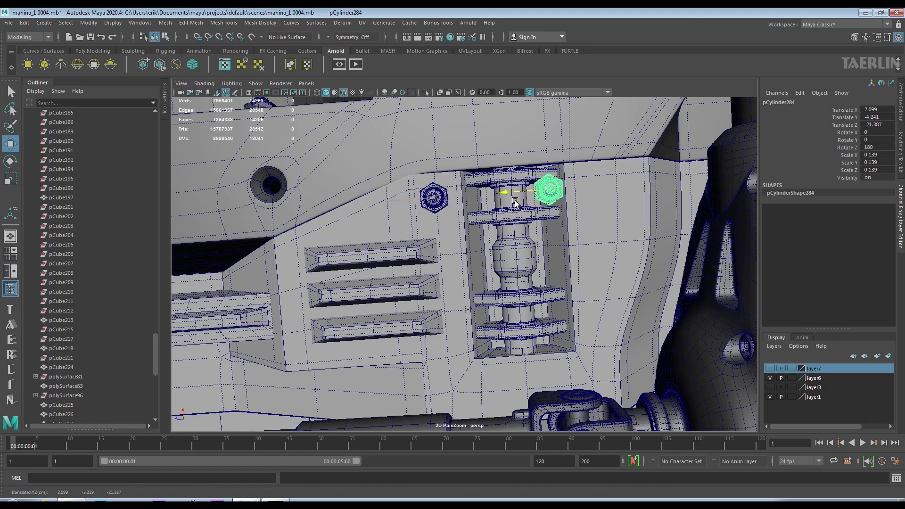
mouse_move(584, 198)
left_mouse_down("alt")
mouse_move(350, 257)
mouse_move(415, 229)
mouse_move(420, 265)
mouse_move(513, 269)
left_mouse_up("alt")
left_click(465, 238, "shift")
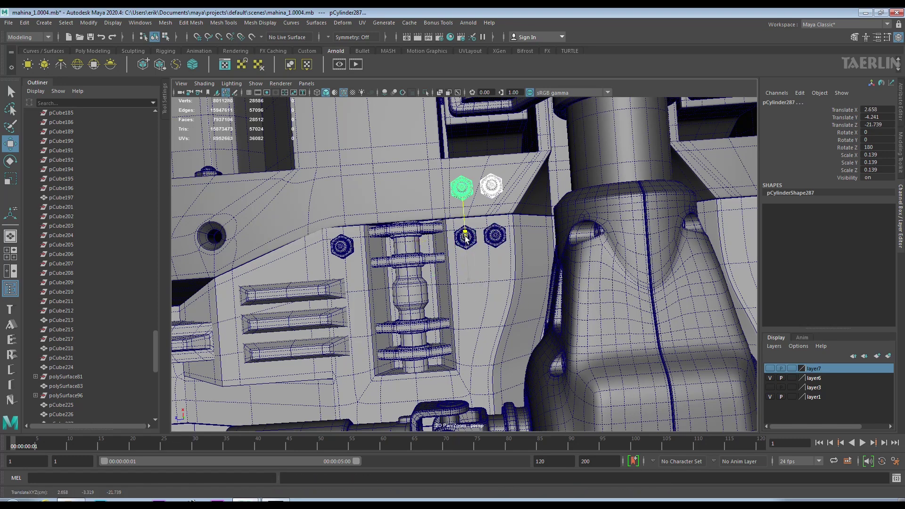
left_click_drag(465, 237, 452, 232, "alt")
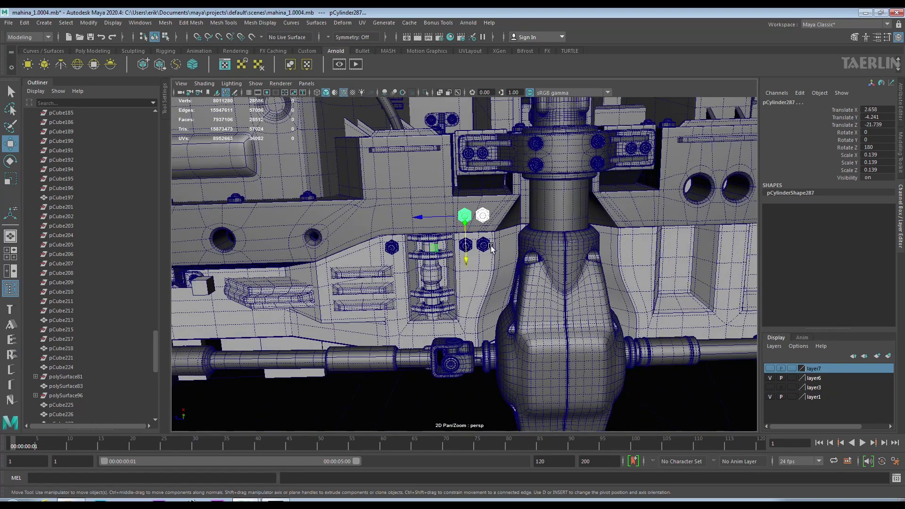
Add the two upper bolts and move the four bolt copies to the bracket's other side
left_click_drag(598, 220, 393, 260, "alt")
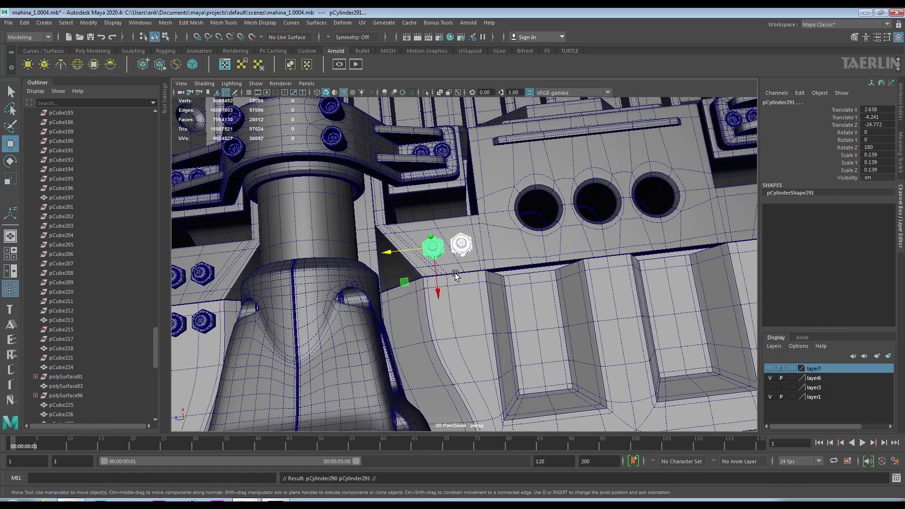
left_click_drag(439, 344, 438, 369, "alt")
left_click(467, 203, "shift")
left_click(427, 203, "shift")
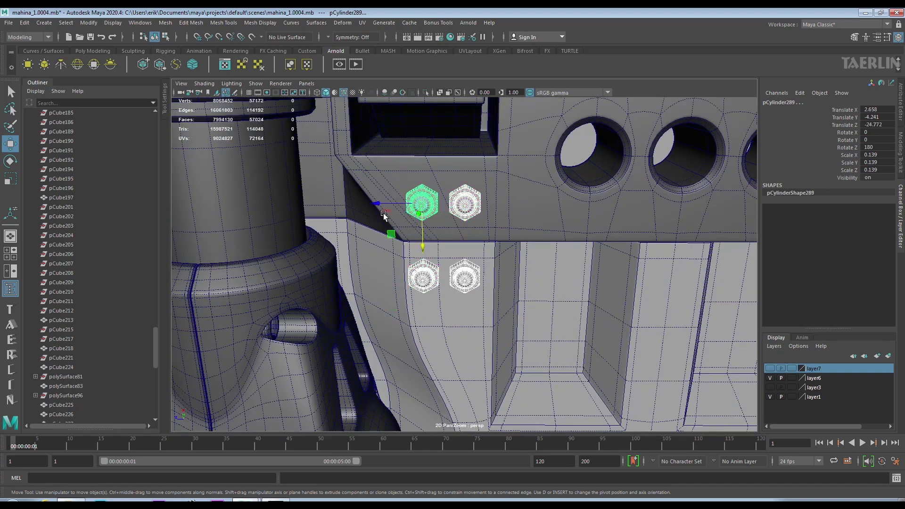
right_click_drag(498, 240, 426, 208, "alt")
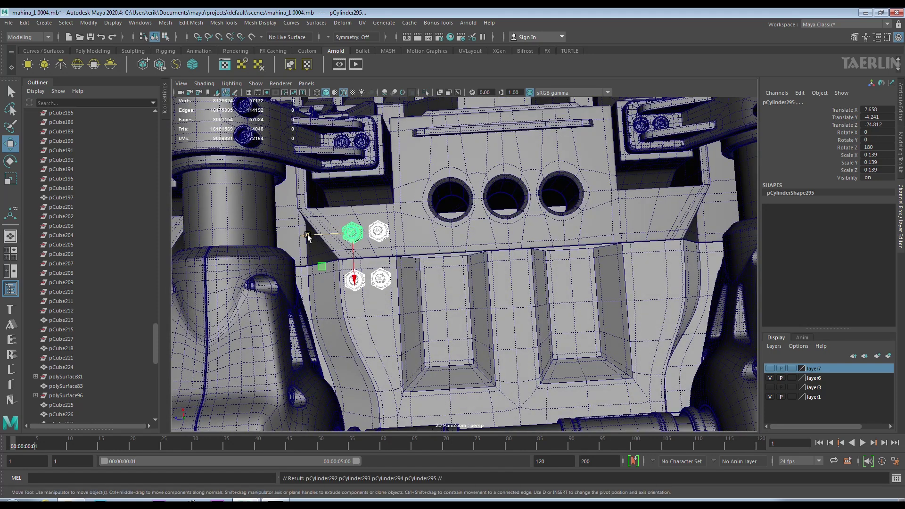
left_click_drag(307, 236, 450, 244)
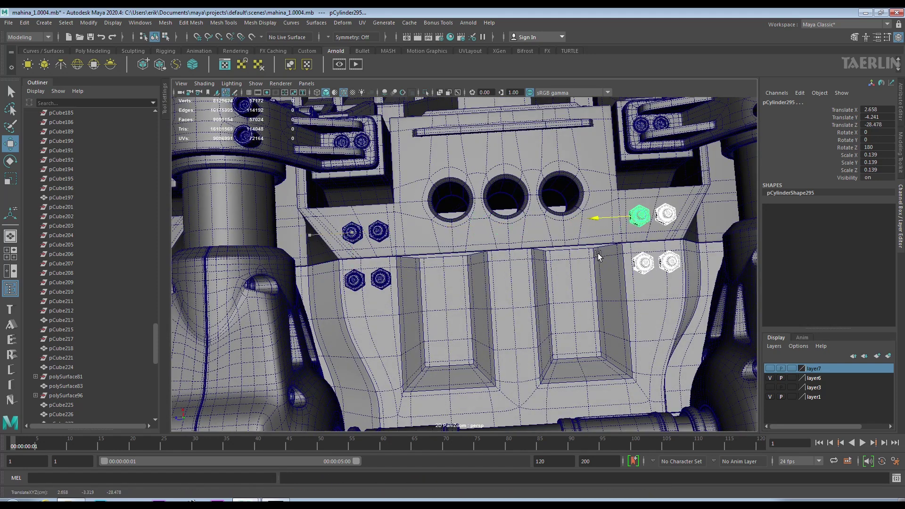
Select the shaft parts and combine them into a single mesh
left_click(385, 282)
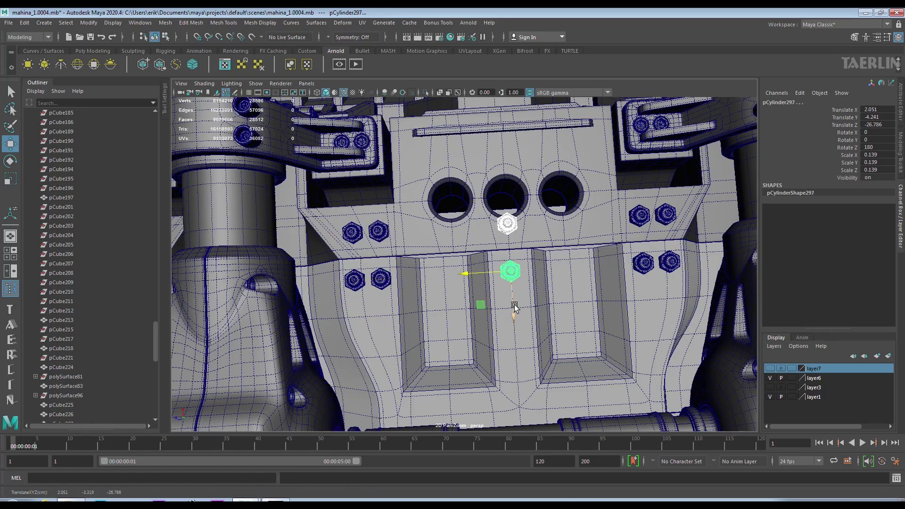
mouse_move(517, 323)
left_mouse_down("alt")
mouse_move(473, 241)
mouse_move(425, 312)
left_mouse_up("alt")
left_click(425, 313)
right_click_drag(383, 262, 381, 389, "shift")
mouse_move(381, 389)
left_mouse_down("alt")
mouse_move(516, 273)
mouse_move(424, 283)
mouse_move(547, 283)
left_mouse_up("alt")
scroll(522, 333, "up", 3)
Select the edge loop around the lower nut on the shaft and scale it
mouse_move(521, 333)
left_mouse_down("alt")
mouse_move(481, 240)
mouse_move(478, 261)
mouse_move(515, 259)
mouse_move(481, 273)
mouse_move(529, 260)
left_mouse_up("alt")
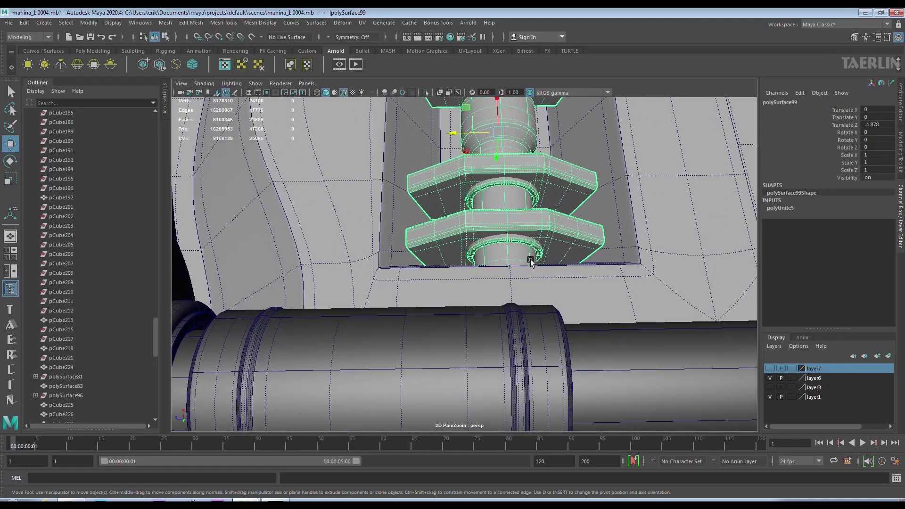
right_click_drag(529, 260, 529, 236)
double_click(601, 238)
key("r")
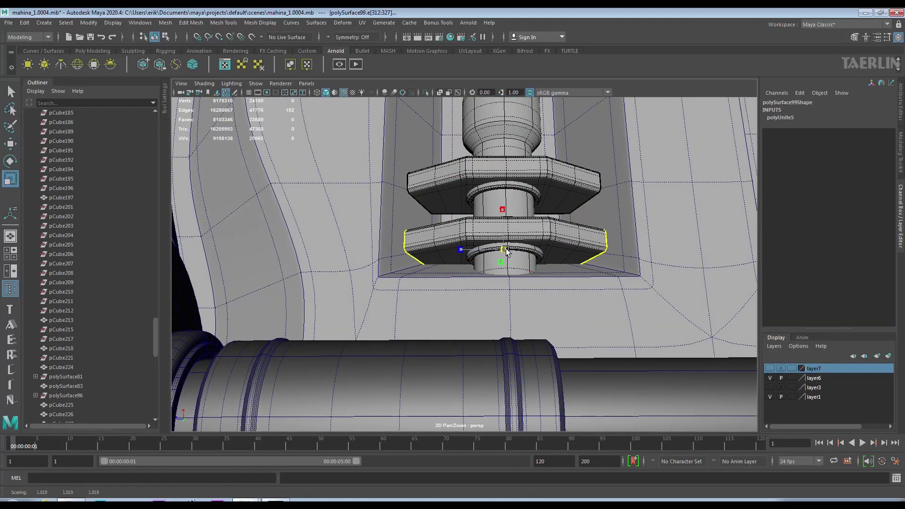
mouse_move(503, 253)
left_mouse_down("alt")
mouse_move(506, 227)
mouse_move(508, 277)
mouse_move(510, 198)
left_mouse_up("alt")
left_click_drag(513, 163, 507, 198, "alt")
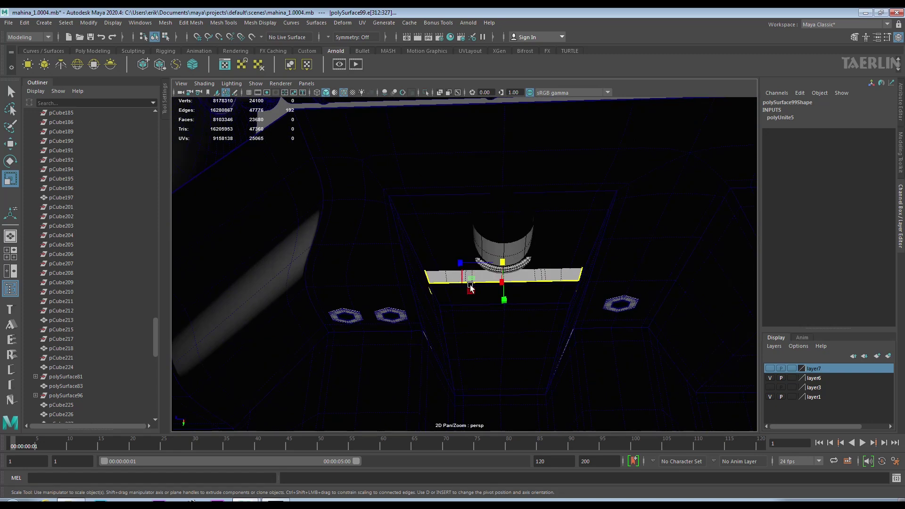
mouse_move(471, 289)
left_mouse_down("alt")
mouse_move(505, 368)
mouse_move(574, 307)
mouse_move(537, 255)
mouse_move(540, 315)
mouse_move(424, 335)
mouse_move(560, 358)
mouse_move(562, 218)
mouse_move(374, 239)
mouse_move(376, 289)
left_mouse_up("alt")
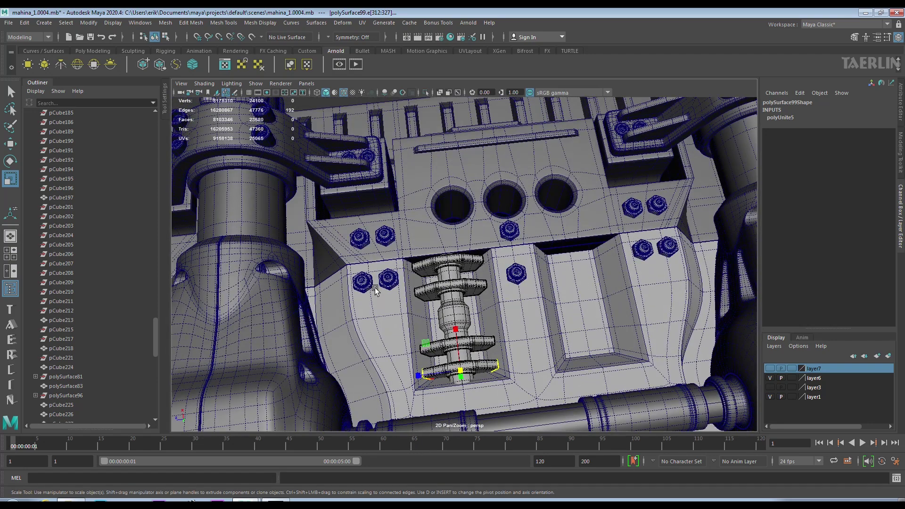
Separate the shaft assembly into its individual pieces
left_click_drag(443, 278, 452, 245, "alt")
mouse_move(453, 245)
right_mouse_down("shift")
mouse_move(458, 470)
mouse_move(430, 435)
right_mouse_up("shift")
scroll(452, 264, "up", 3)
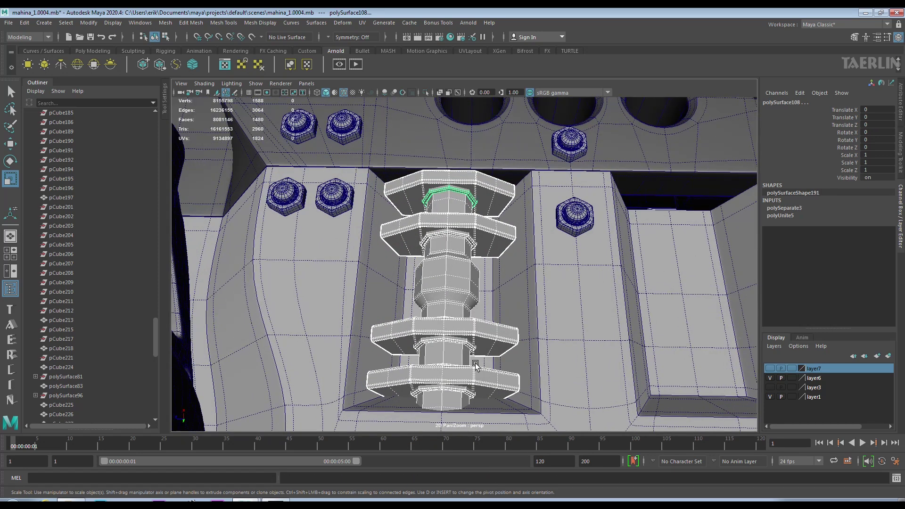
scroll(453, 264, "up", 3)
scroll(523, 247, "up", 2)
right_click_drag(523, 247, 523, 290)
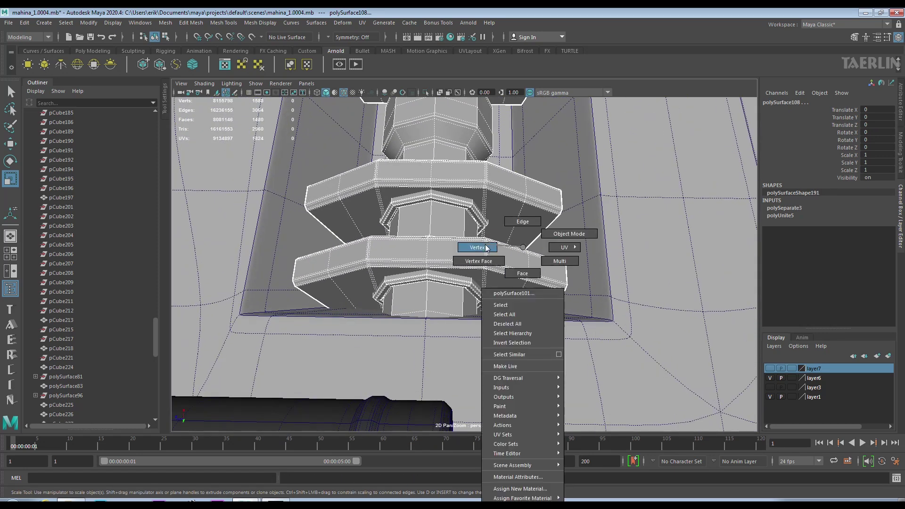
Select the edge ring on the lower plate, convert it to loops, and scale them
right_click_drag(485, 250, 522, 221)
double_click(545, 273)
right_click_drag(568, 277, 524, 330, "shift")
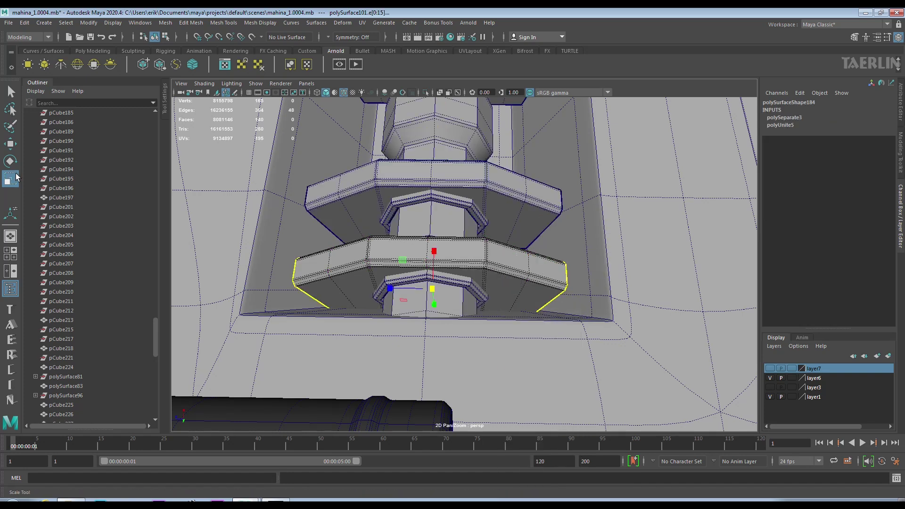
key("w")
mouse_move(433, 251)
left_mouse_down("alt")
mouse_move(396, 278)
mouse_move(404, 245)
mouse_move(398, 257)
mouse_move(454, 277)
mouse_move(470, 302)
mouse_move(440, 289)
mouse_move(447, 253)
mouse_move(498, 208)
mouse_move(435, 319)
mouse_move(435, 309)
mouse_move(353, 259)
mouse_move(370, 313)
mouse_move(460, 332)
mouse_move(566, 331)
mouse_move(522, 325)
mouse_move(522, 368)
mouse_move(517, 285)
mouse_move(537, 260)
mouse_move(567, 247)
left_mouse_up("alt")
key("r")
right_click_drag(567, 247, 569, 208)
Delete the selected plate edges, insert a new edge loop along the plate, then return to object mode
right_click_drag(328, 283, 327, 306, "shift")
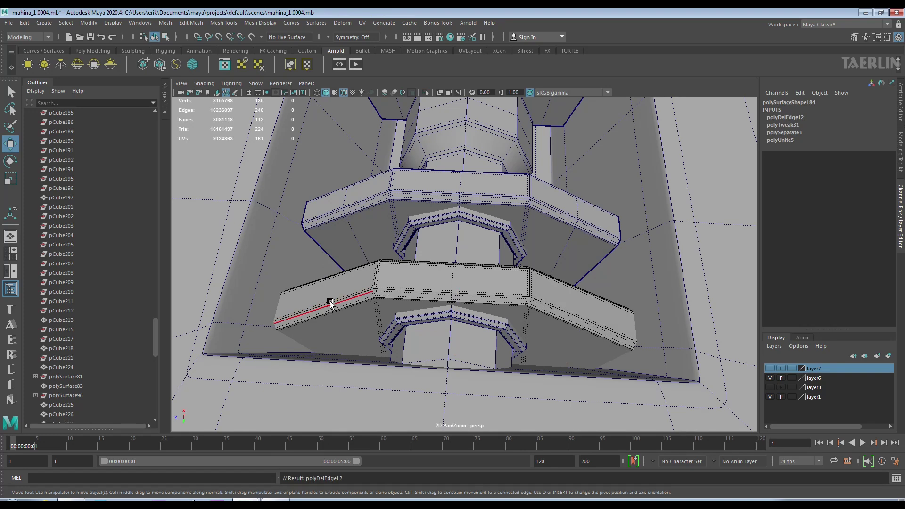
right_click_drag(583, 317, 586, 349, "shift")
left_click_drag(586, 350, 527, 271, "alt")
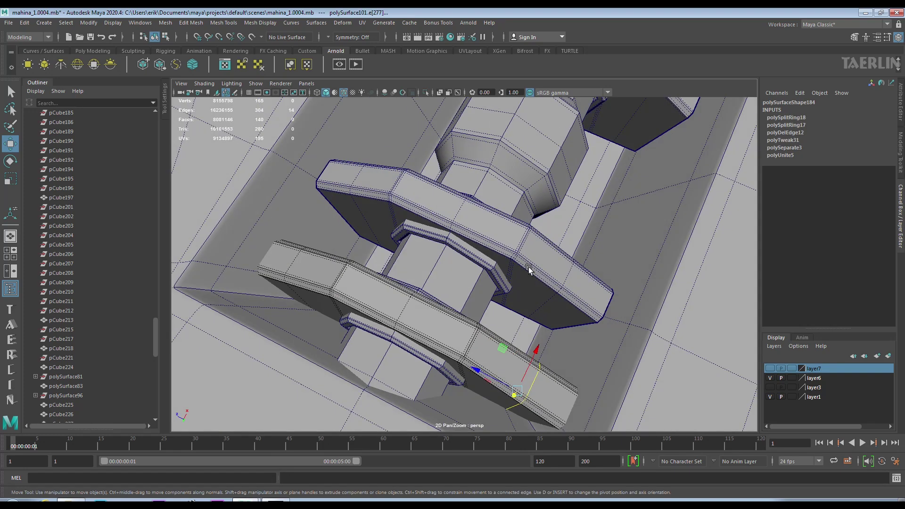
key("F8")
mouse_move(457, 343)
left_mouse_down("alt")
mouse_move(529, 257)
mouse_move(348, 256)
left_mouse_up("alt")
scroll(348, 257, "up", 3)
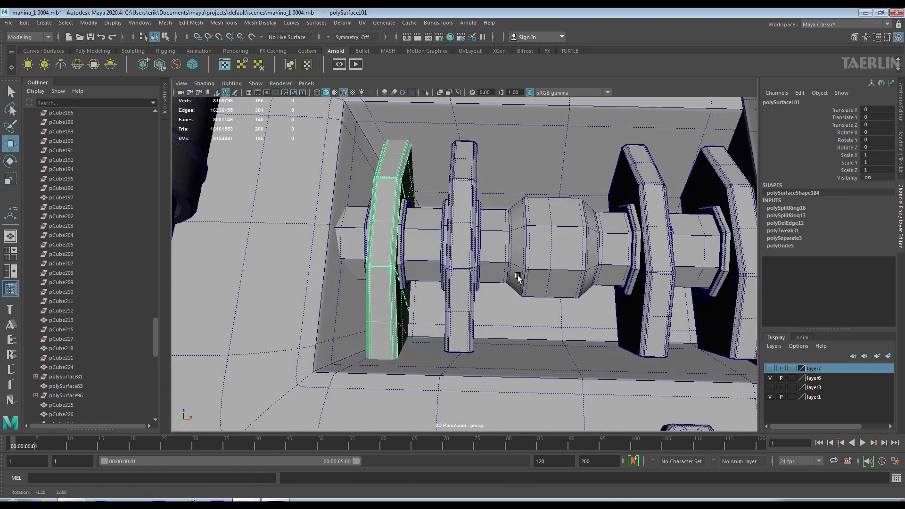
Select end ring polySurface102 and move it 0.113 along X on the shaft
left_click_drag(398, 242, 359, 222, "alt")
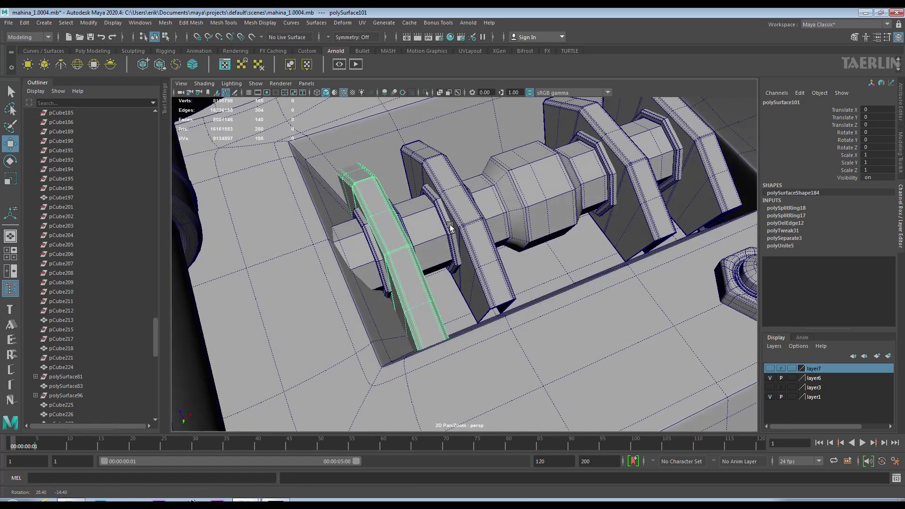
scroll(359, 222, "up", 3)
left_click(391, 222, "shift")
left_click(25, 22)
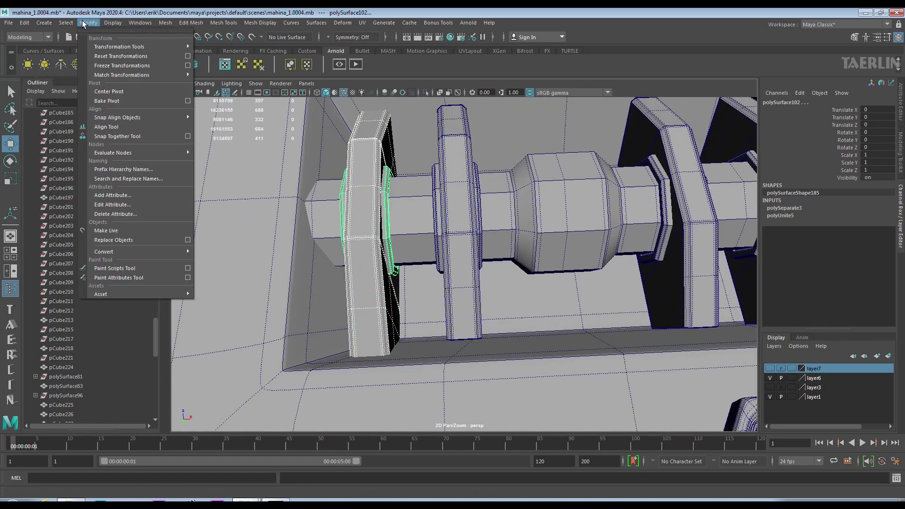
left_click(217, 66)
mouse_move(418, 223)
left_mouse_down()
mouse_move(436, 207)
mouse_move(452, 249)
mouse_move(549, 337)
left_mouse_up()
scroll(434, 204, "down", 6)
key("f")
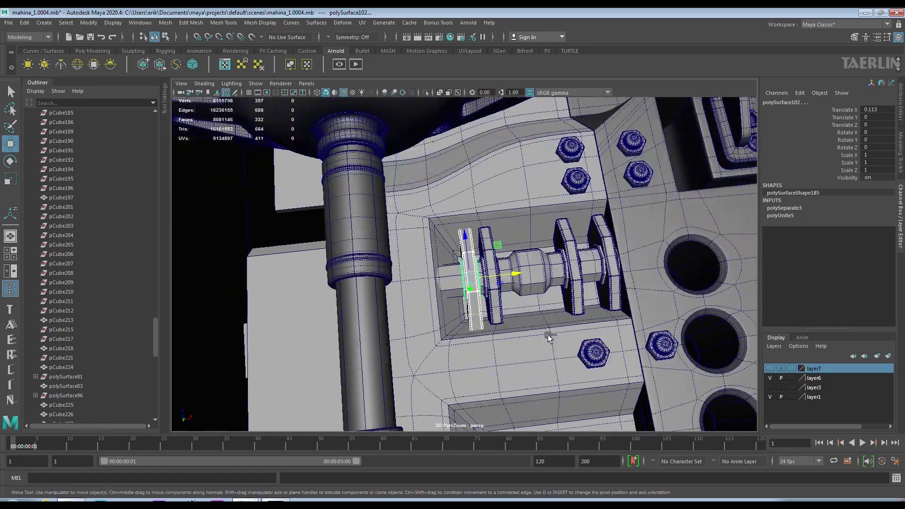
left_click_drag(548, 337, 548, 324, "alt")
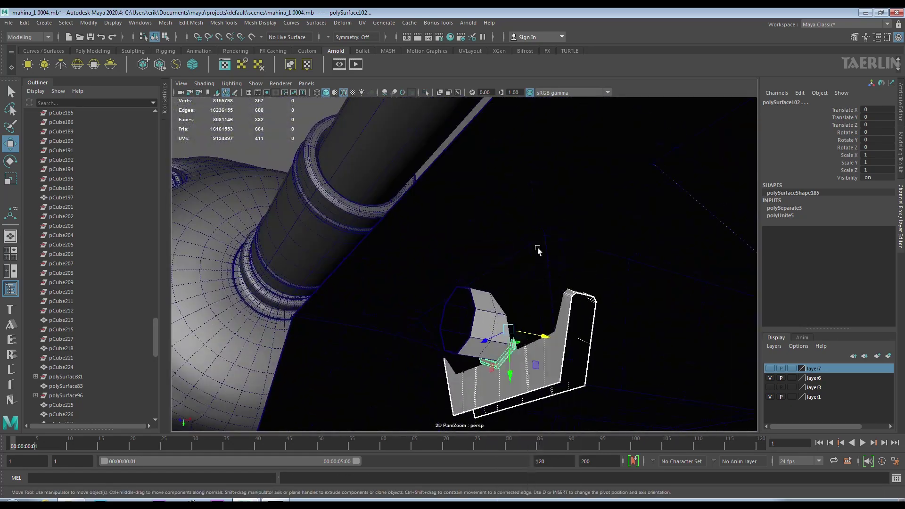
Orbit to the slotted panel and set it back to object selection
right_click_drag(537, 251, 530, 264)
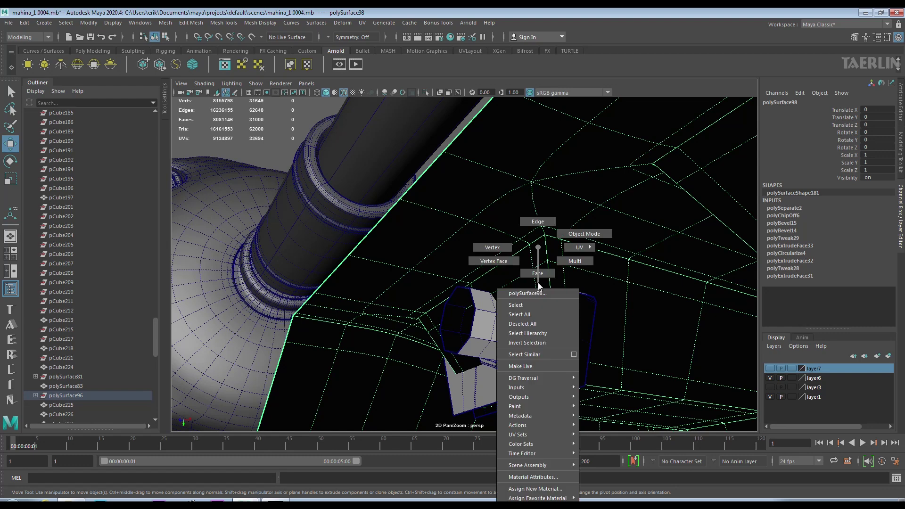
mouse_move(530, 264)
left_mouse_down("alt")
mouse_move(497, 373)
mouse_move(508, 317)
mouse_move(444, 202)
left_mouse_up("alt")
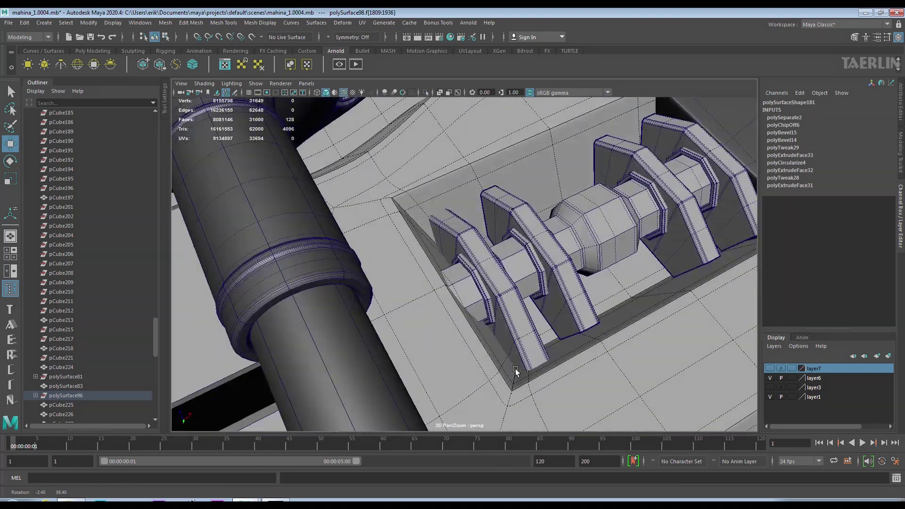
right_click_drag(444, 202, 415, 92)
Isolate panel polySurface96 and slide the slot's inner-corner vertices along X
left_click(425, 92)
mouse_move(485, 289)
left_mouse_down("alt")
mouse_move(422, 297)
mouse_move(478, 297)
mouse_move(467, 268)
mouse_move(496, 282)
left_mouse_up("alt")
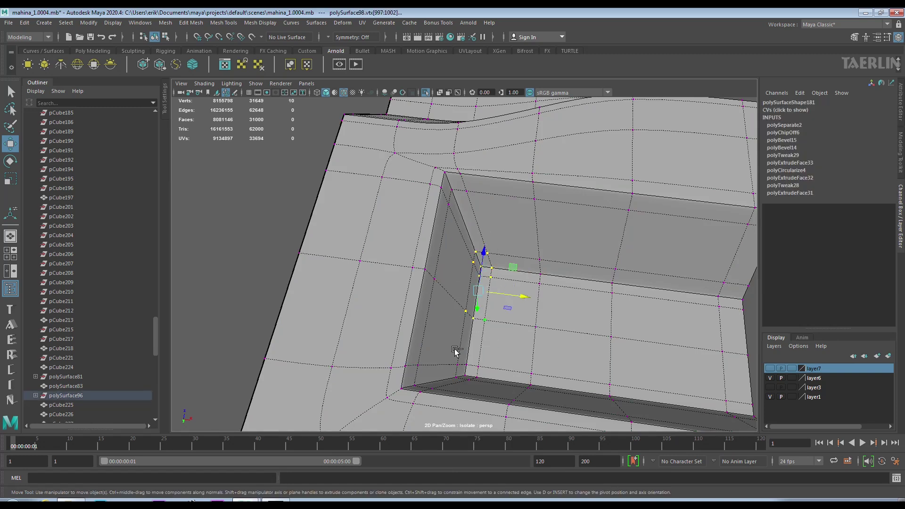
left_click_drag(490, 388, 504, 370, "alt")
key("3")
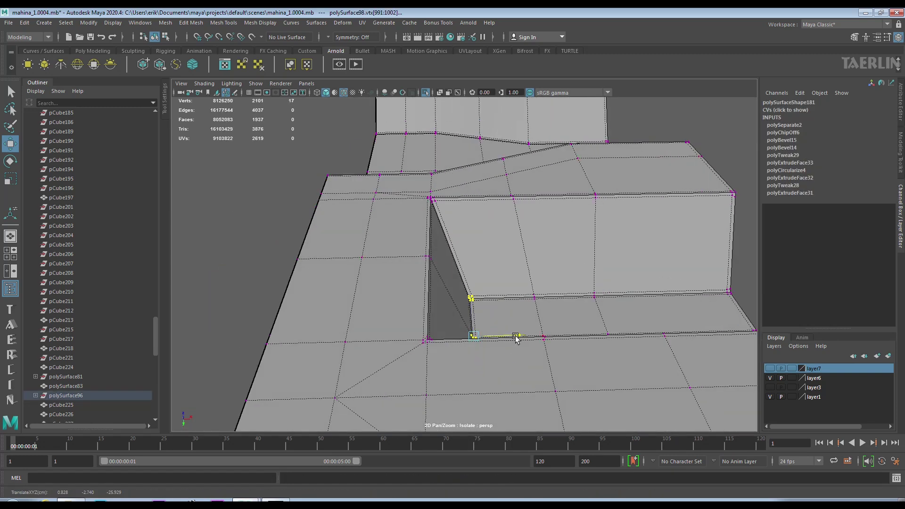
mouse_move(484, 340)
left_mouse_down("alt")
mouse_move(481, 353)
mouse_move(576, 309)
mouse_move(572, 171)
mouse_move(477, 265)
left_mouse_up("alt")
key("1")
left_click_drag(509, 406, 552, 340, "alt")
key("1")
Clear the vertex selection and turn Isolate Select off to show the full scene
mouse_move(507, 318)
left_mouse_down("alt")
mouse_move(439, 257)
mouse_move(467, 363)
left_mouse_up("alt")
key("F8")
left_click(299, 277)
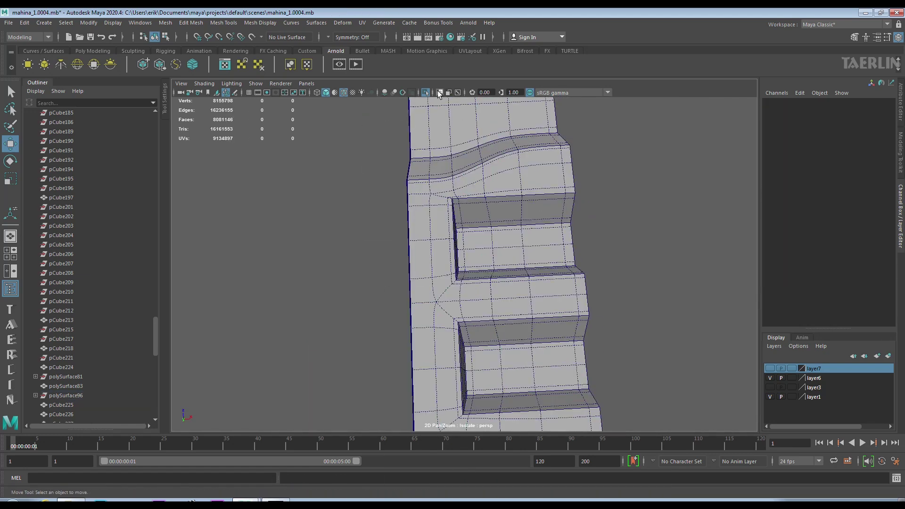
left_click(335, 93)
mouse_move(521, 257)
left_mouse_down("alt")
mouse_move(580, 315)
mouse_move(536, 317)
mouse_move(543, 309)
left_mouse_up("alt")
Duplicate the washer twice, sliding the copies along the shaft, and delete the tall plate
left_click(503, 264)
key("f")
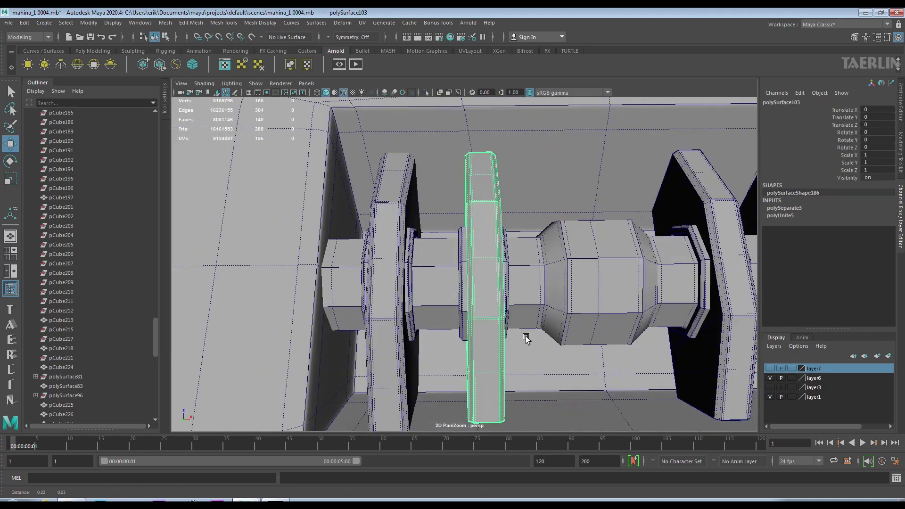
key("ctrl+d")
mouse_move(500, 291)
left_mouse_down()
mouse_move(427, 292)
mouse_move(514, 316)
mouse_move(325, 294)
mouse_move(525, 328)
left_mouse_up()
key("ctrl+d")
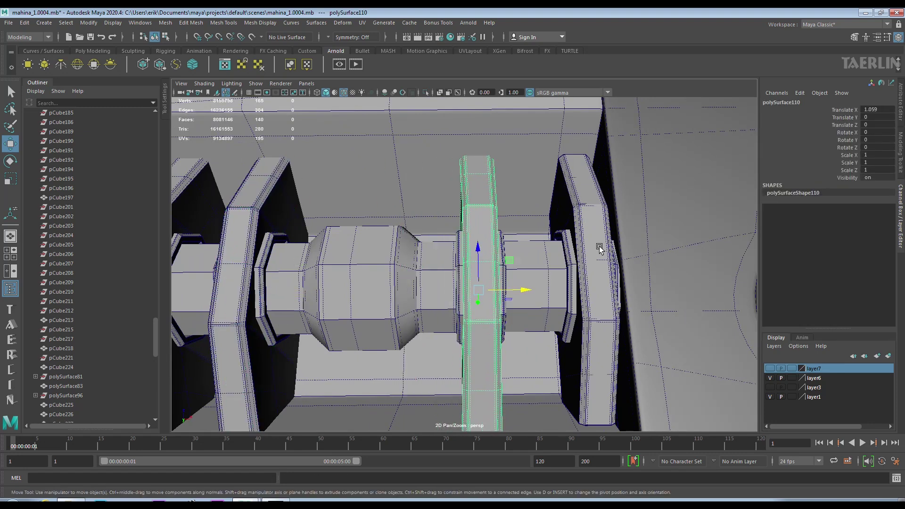
left_click(600, 249)
key("Delete")
left_click(480, 325)
mouse_move(535, 293)
left_mouse_down()
mouse_move(622, 289)
mouse_move(478, 254)
mouse_move(471, 283)
left_mouse_up()
Move the lower washer into place on the bolt shaft
scroll(472, 283, "up", 5)
left_click(454, 268)
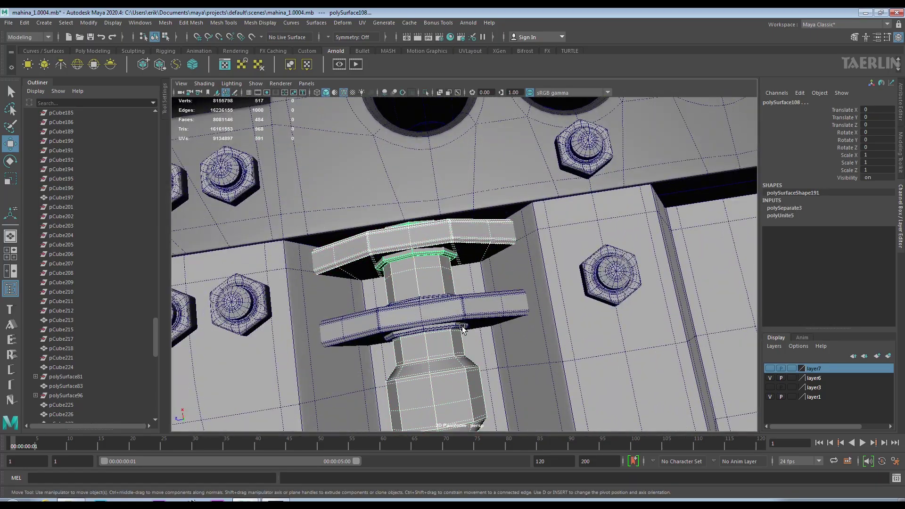
left_click(448, 312)
mouse_move(448, 313)
left_mouse_down("alt")
mouse_move(507, 342)
mouse_move(462, 311)
left_mouse_up("alt")
scroll(520, 392, "down", 3)
scroll(520, 392, "down", 6)
Separate the combined bolt into pieces and slide a washer along the shaft
right_click_drag(330, 307, 321, 329, "shift")
left_click_drag(321, 328, 381, 351)
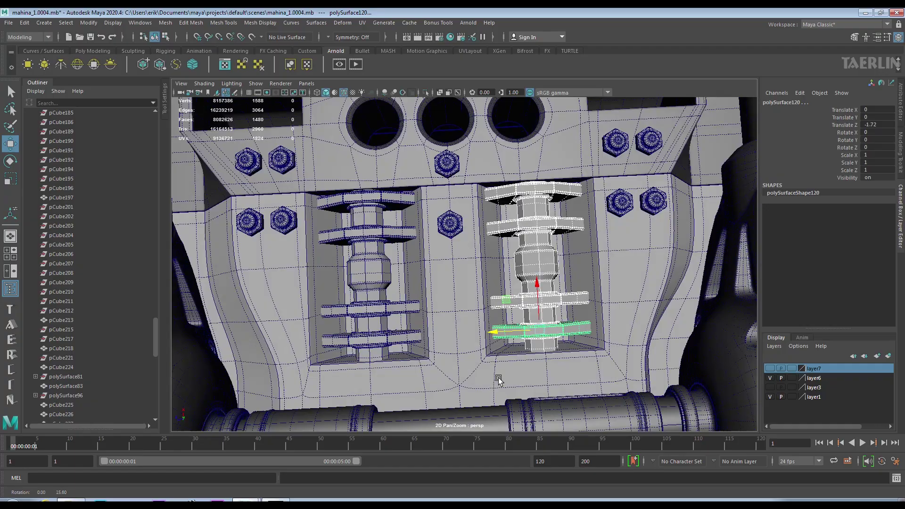
left_click_drag(503, 377, 471, 340, "alt")
mouse_move(472, 340)
right_mouse_down("alt")
mouse_move(435, 298)
mouse_move(485, 301)
right_mouse_up("alt")
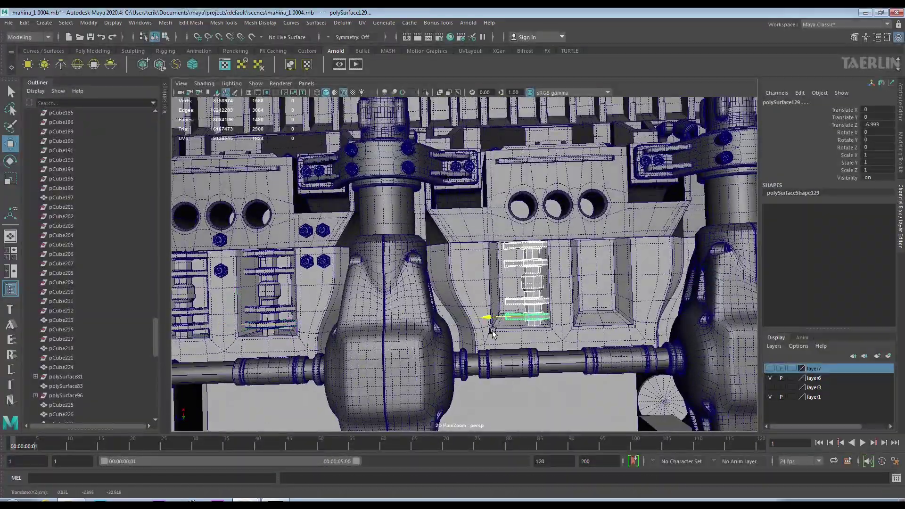
Nudge the selected part along the shaft and clear the selection
mouse_move(474, 333)
left_mouse_down()
mouse_move(601, 338)
mouse_move(455, 303)
mouse_move(390, 348)
mouse_move(687, 292)
mouse_move(541, 309)
mouse_move(482, 298)
left_mouse_up()
scroll(490, 336, "up", 3)
scroll(602, 340, "down", 5)
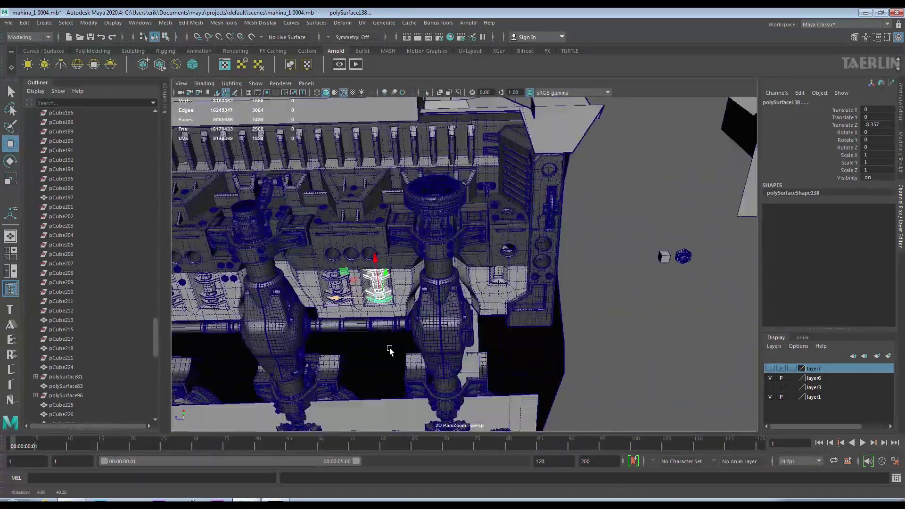
left_click(390, 348)
Duplicate a hex bolt and place the copies beside the first slot
scroll(541, 309, "up", 5)
scroll(482, 299, "up", 5)
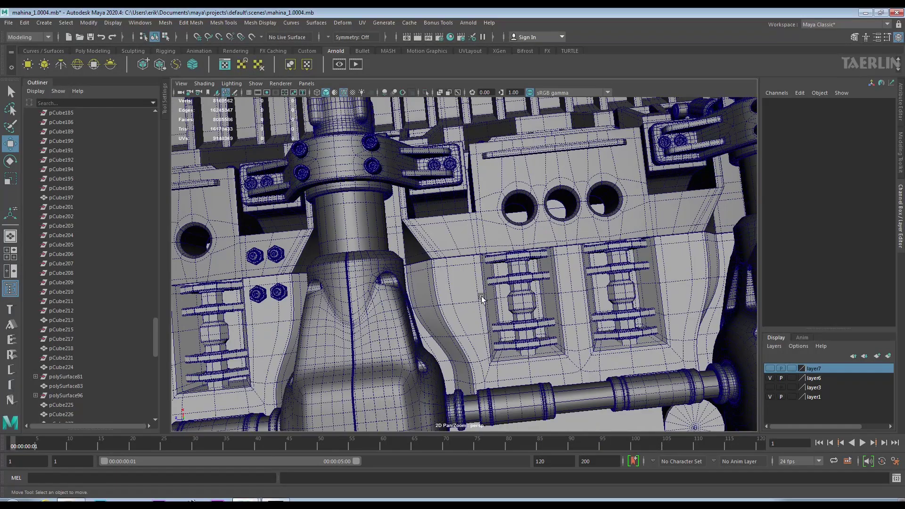
left_click(255, 256)
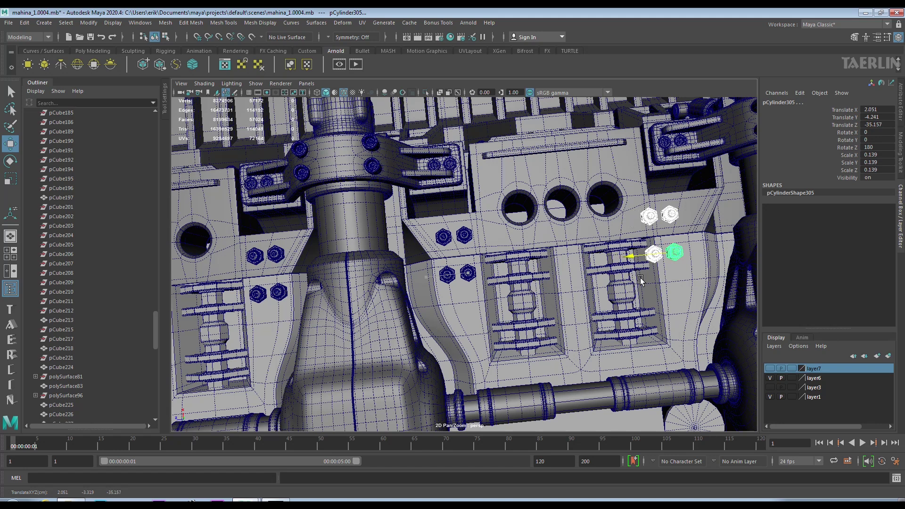
mouse_move(656, 281)
middle_mouse_down("alt")
mouse_move(443, 339)
mouse_move(335, 346)
middle_mouse_up("alt")
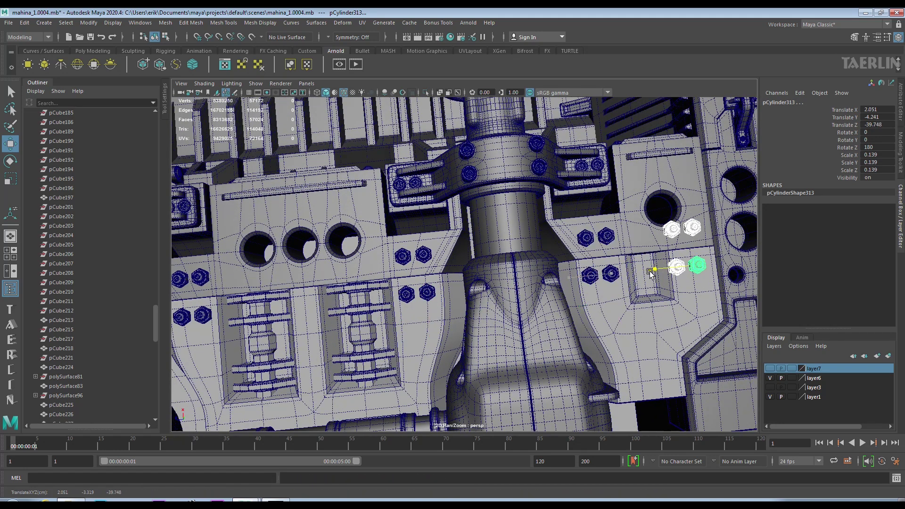
scroll(659, 276, "up", 4)
Select another pair of hex bolts and place duplicates beside the other slot
left_click(510, 298)
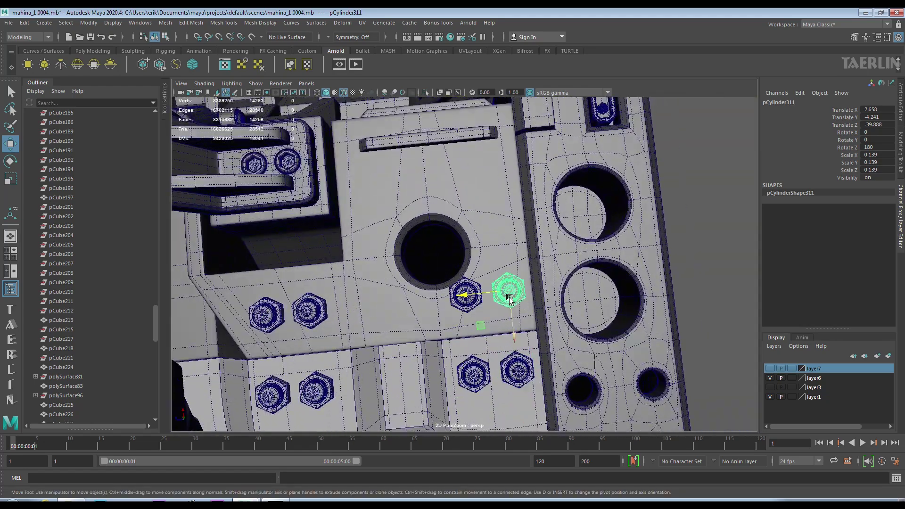
middle_click_drag(468, 341, 448, 316, "alt")
left_click(574, 231)
left_click_drag(500, 301, 381, 313, "shift")
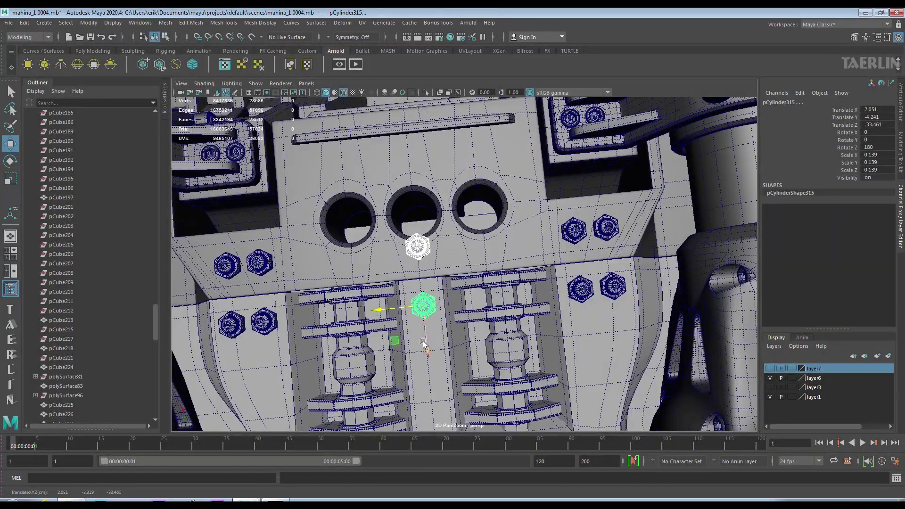
scroll(429, 361, "down", 5)
left_click_drag(429, 361, 427, 343, "alt")
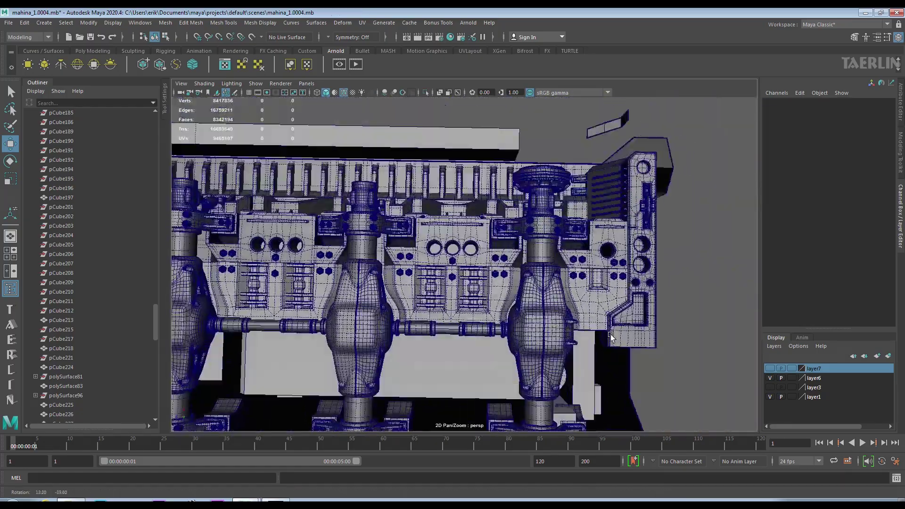
Select the bolt part inside the slot and isolate it
scroll(471, 337, "up", 5)
scroll(444, 277, "down", 5)
left_click(313, 267)
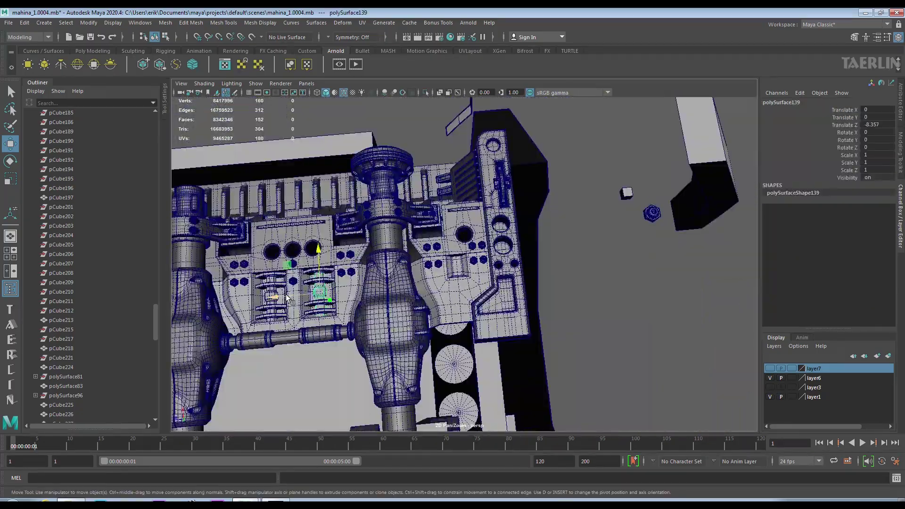
scroll(402, 312, "up", 5)
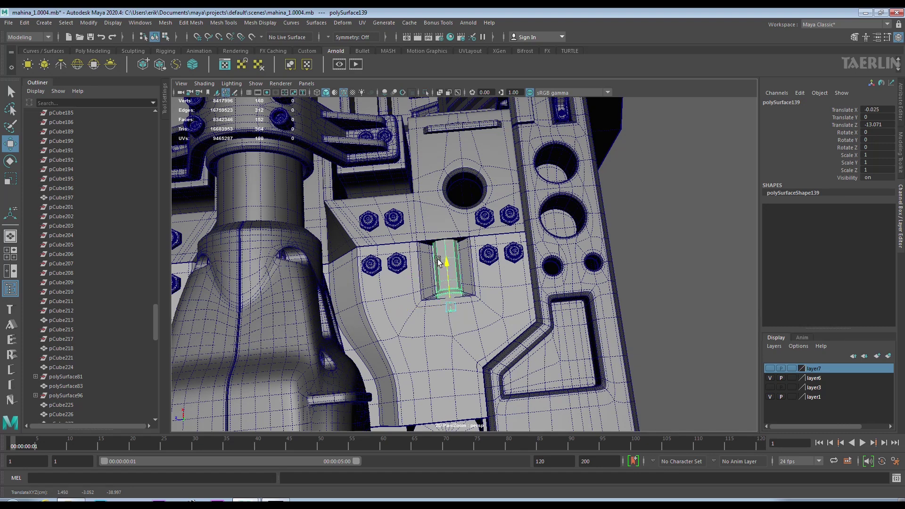
left_click_drag(438, 262, 410, 257, "alt")
right_click_drag(427, 255, 433, 276)
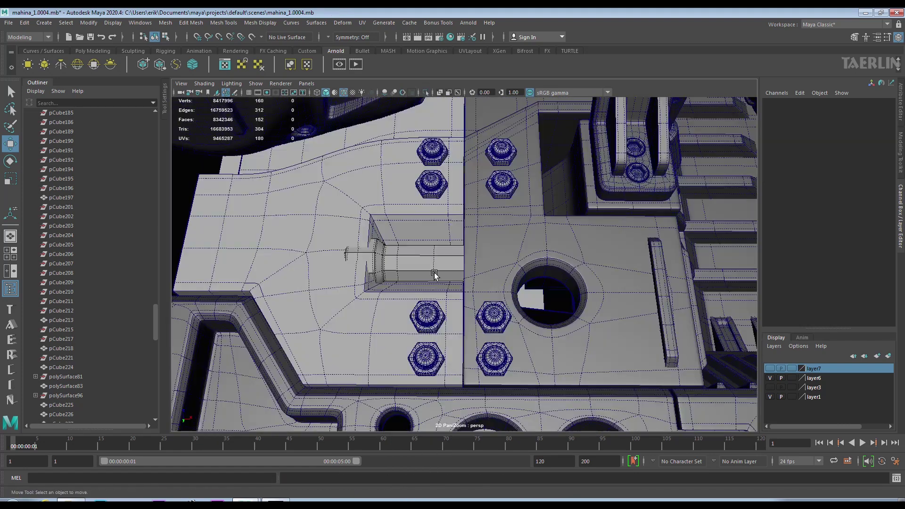
left_click(414, 261)
left_click(424, 93)
Delete the part's unwanted faces and edge loop, then return to the full scene
left_click_drag(245, 152, 416, 321)
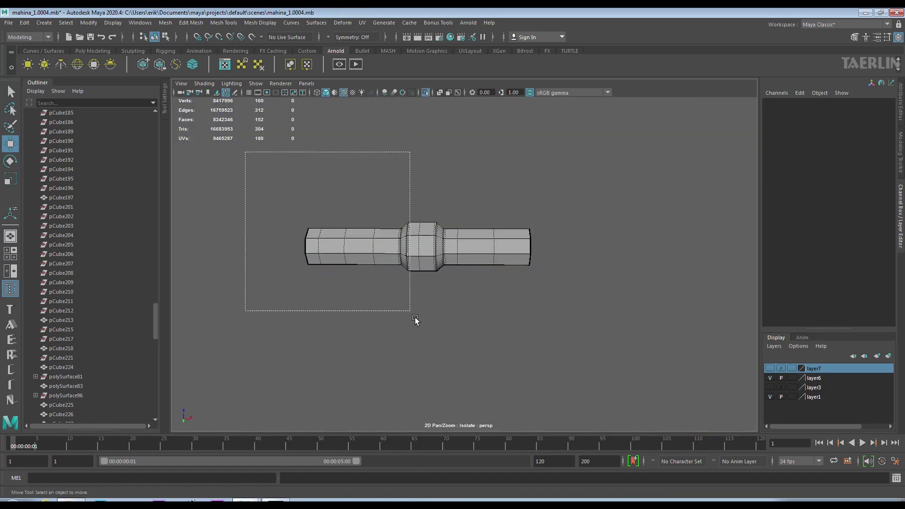
key("Delete")
mouse_move(464, 198)
right_mouse_down()
mouse_move(502, 250)
mouse_move(490, 271)
right_mouse_up()
key("ctrl+1")
right_click_drag(443, 247, 488, 235)
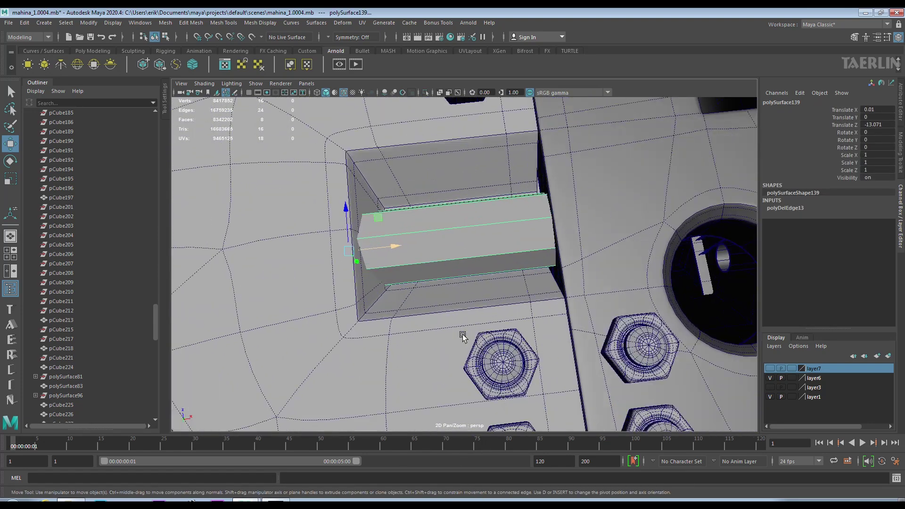
Shrink the block, move it right in the slot, and center its pivot
left_click_drag(432, 281, 430, 316, "alt")
scroll(430, 315, "up", 3)
key("r")
left_click_drag(346, 212, 275, 210)
left_click(10, 143)
left_click_drag(415, 209, 430, 210)
left_click(66, 23)
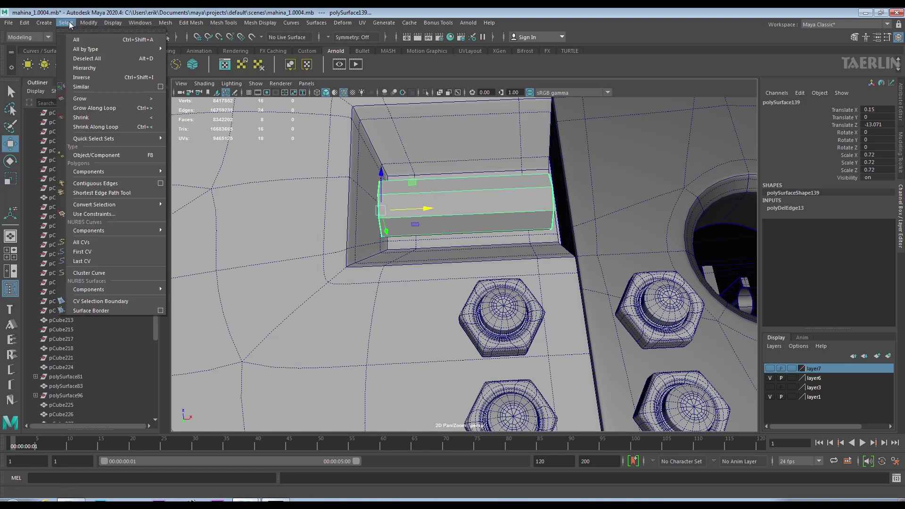
left_click(118, 92)
Scale the bar to fit the recess and nudge it into position along the slot
left_click_drag(464, 211, 374, 197)
left_click_drag(491, 309, 494, 309)
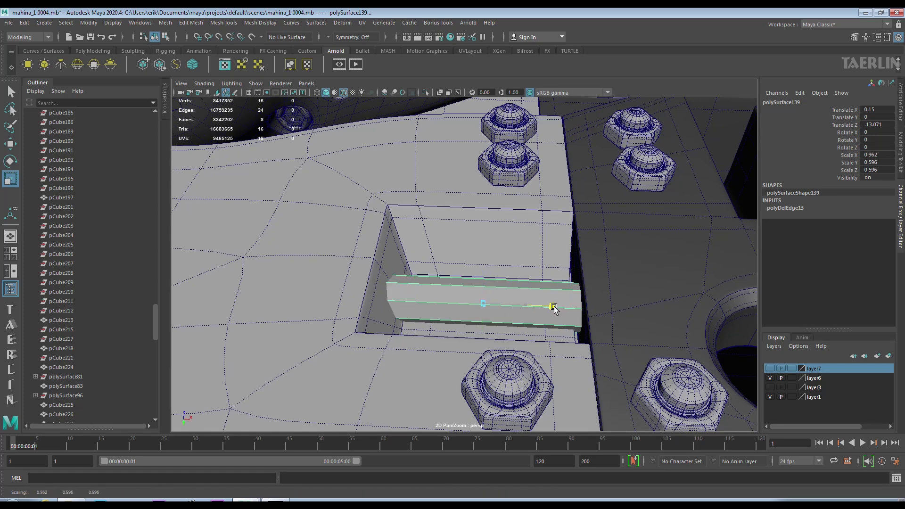
left_click_drag(555, 309, 557, 309)
left_click_drag(557, 309, 525, 335, "alt")
key("w")
left_click_drag(482, 313, 482, 315)
mouse_move(482, 315)
left_mouse_down("alt")
mouse_move(507, 358)
mouse_move(503, 336)
left_mouse_up("alt")
left_click_drag(503, 335, 525, 344, "alt")
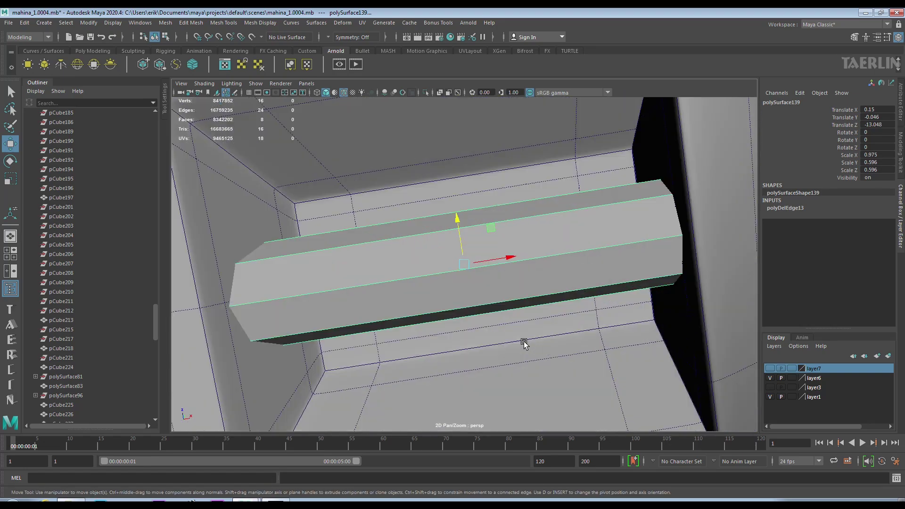
mouse_move(525, 344)
left_mouse_down("alt")
mouse_move(495, 283)
mouse_move(471, 263)
mouse_move(446, 278)
left_mouse_up("alt")
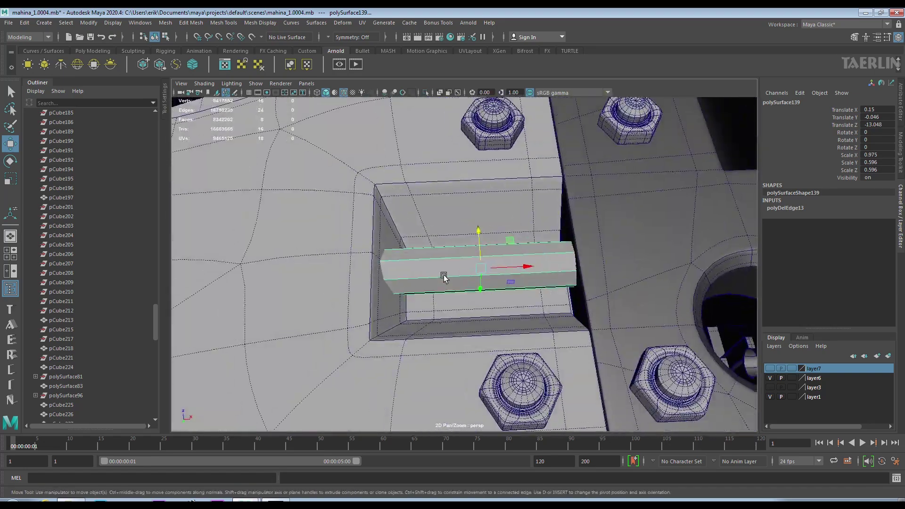
Duplicate the bar, shorten the copy along X, and extrude it outward 0.039 into a collar
key("ctrl+d")
key("r")
left_click_drag(531, 268, 523, 268)
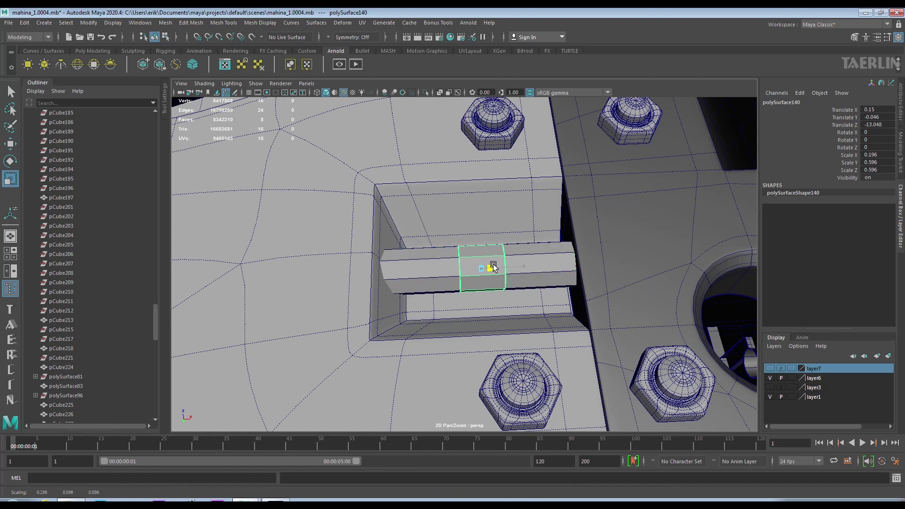
right_click_drag(496, 265, 493, 276)
key("ctrl+e")
Reduce the current extrusion's thickness and finish it
left_click_drag(519, 264, 613, 261, "alt")
left_click_drag(635, 266, 472, 240)
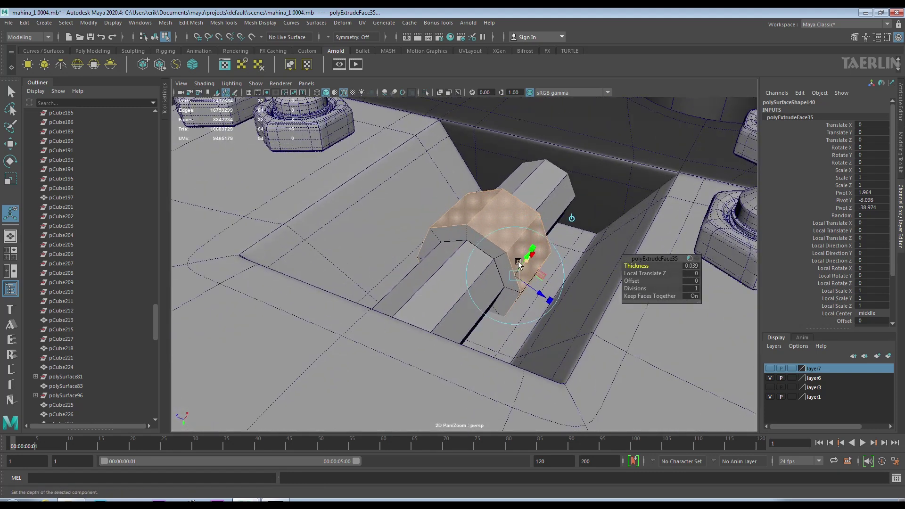
key("q")
Bevel the edges along the small angled bracket's bend
right_click_drag(490, 217, 528, 203)
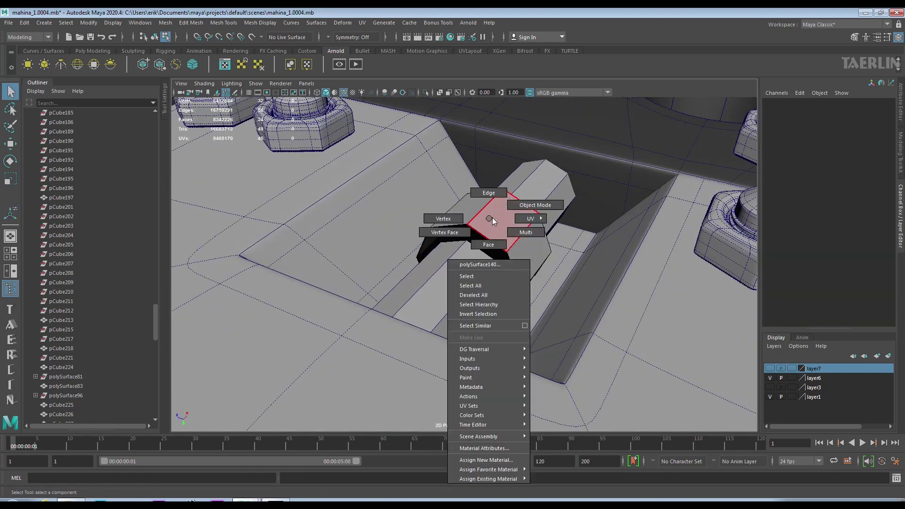
key("f")
mouse_move(542, 256)
left_mouse_down("alt")
mouse_move(319, 276)
mouse_move(455, 307)
left_mouse_up("alt")
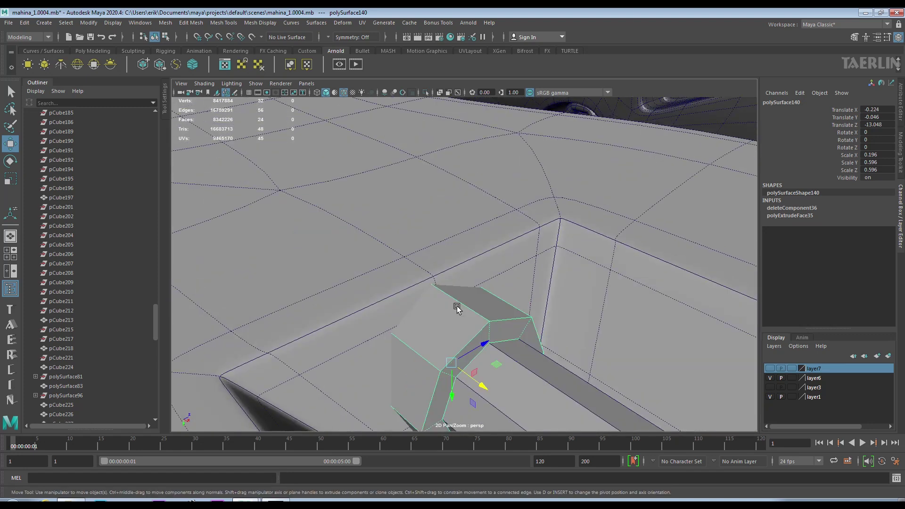
right_click_drag(465, 273, 467, 221)
key("ctrl+b")
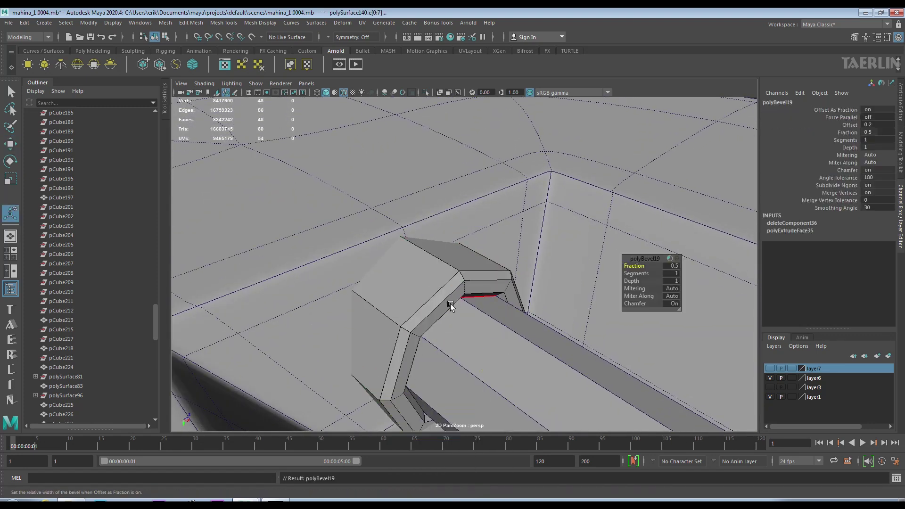
In wireframe, bevel the bracket's remaining inner bend edges
key("4")
left_click(510, 313)
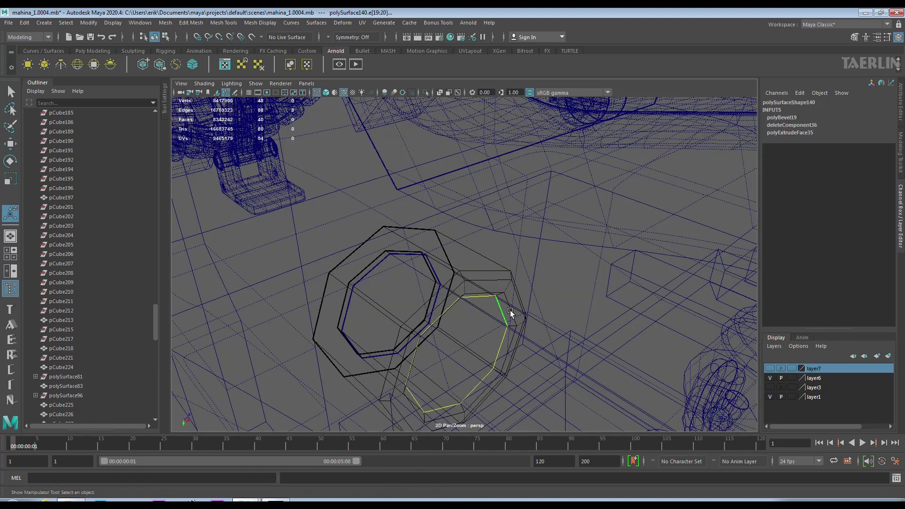
left_click(325, 94)
key("ctrl+b")
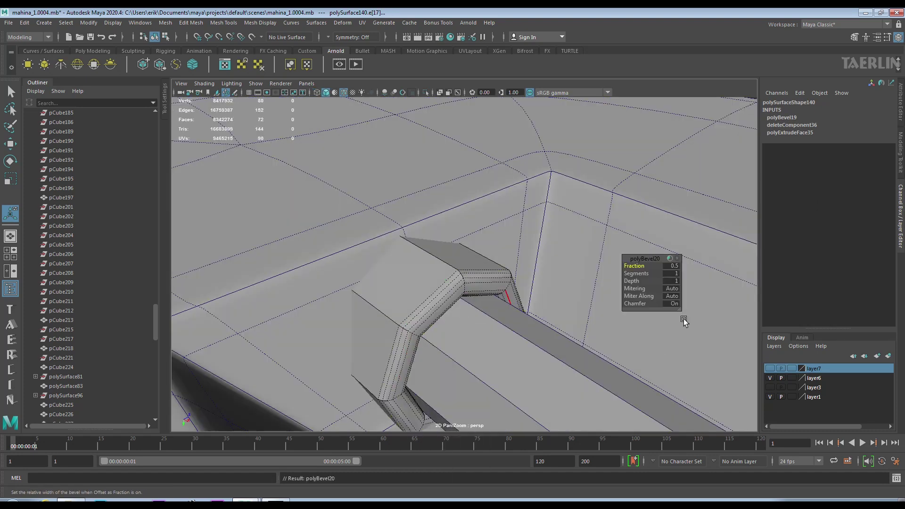
key("F8")
key("q")
Extrude a band of faces around the rod into a collar
mouse_move(491, 348)
left_mouse_down("alt")
mouse_move(441, 385)
mouse_move(514, 356)
mouse_move(520, 336)
left_mouse_up("alt")
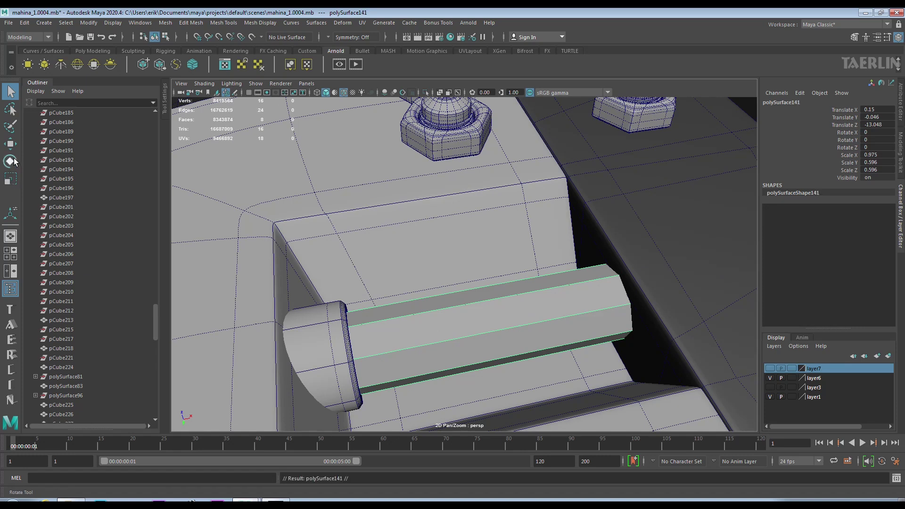
left_click_drag(481, 314, 519, 309, "alt")
key("ctrl+e")
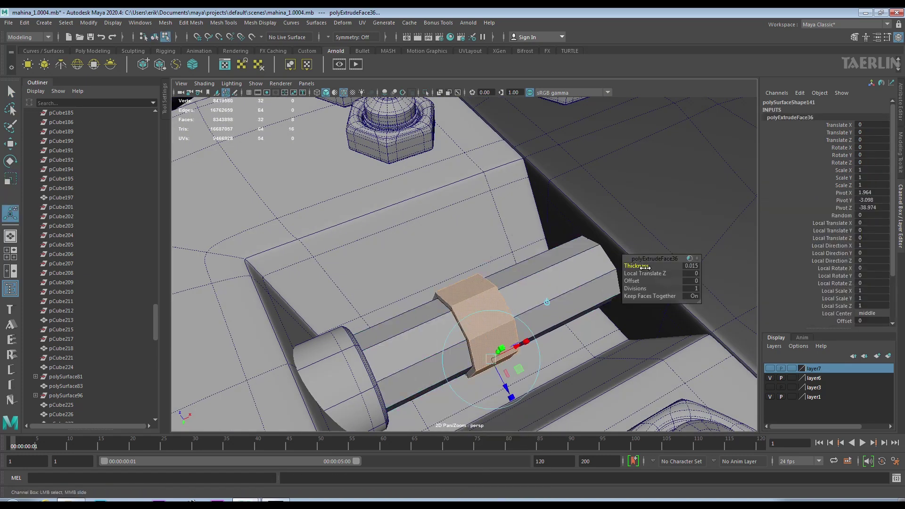
key("bracketleft")
right_click_drag(481, 259, 512, 259)
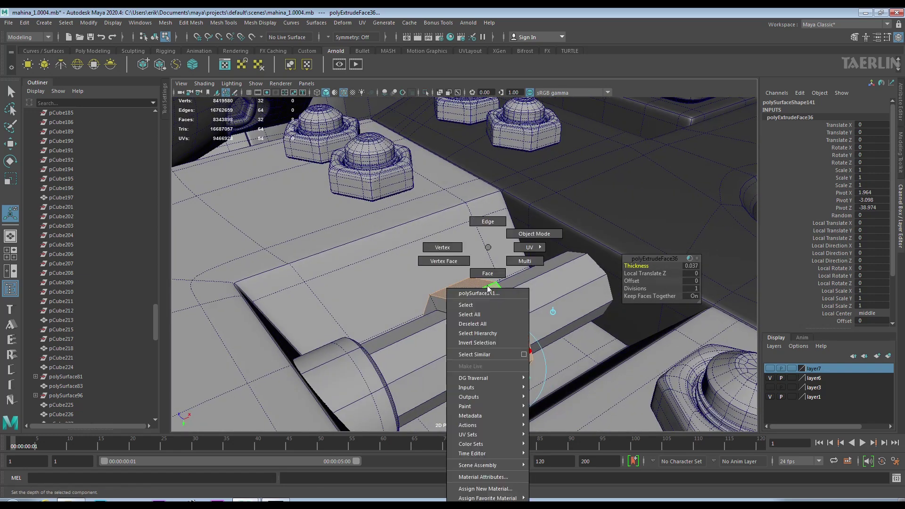
left_click(457, 321)
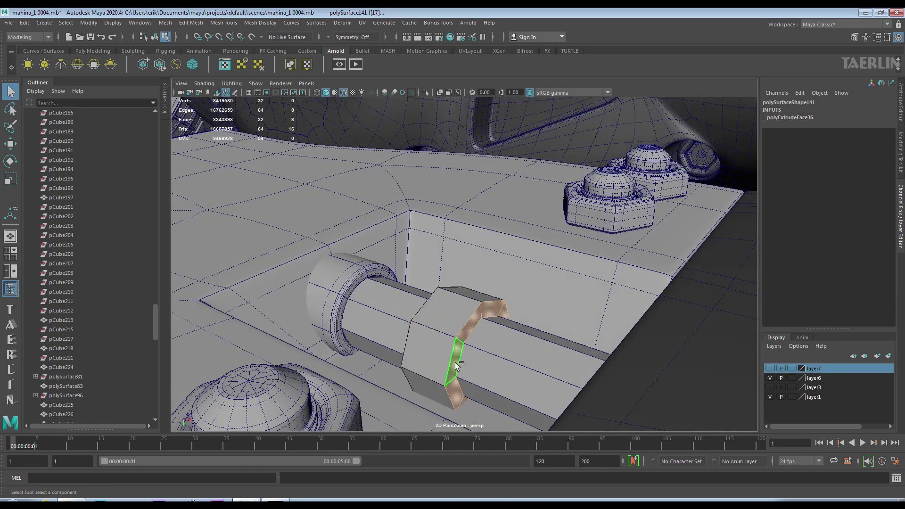
key("F8")
key("w")
key("bracketright")
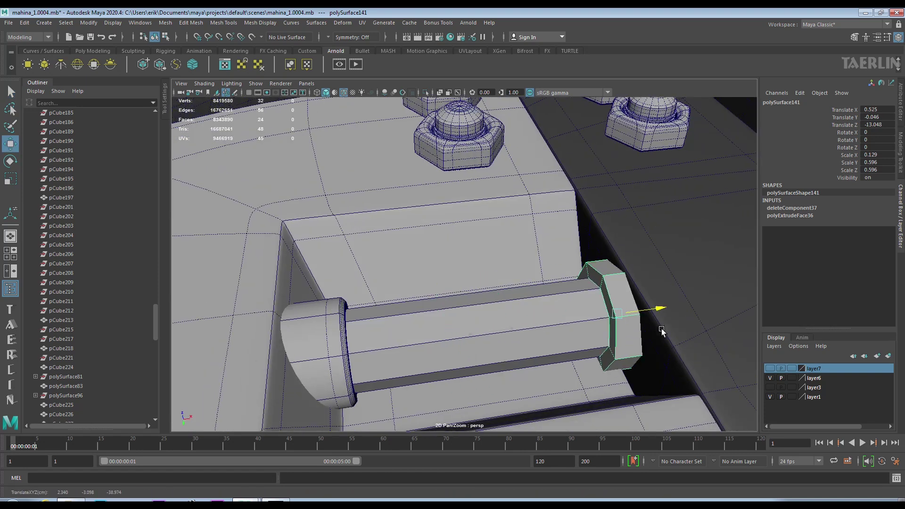
Bevel both rim edge loops of the rod collar at fraction 0.5
left_click_drag(666, 331, 521, 283, "alt")
scroll(521, 283, "up", 5)
left_click_drag(600, 366, 625, 337, "alt")
key("F10")
double_click(521, 309)
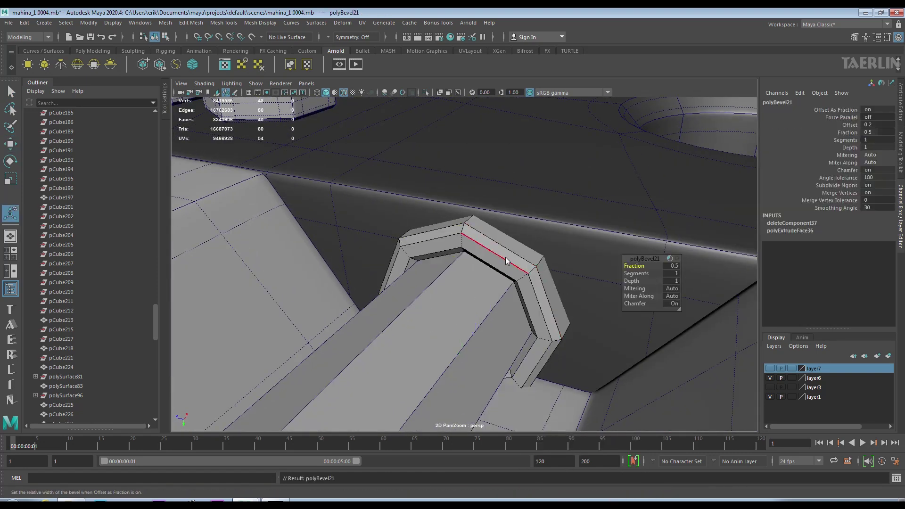
right_click_drag(505, 258, 504, 264)
double_click(504, 263)
key("4")
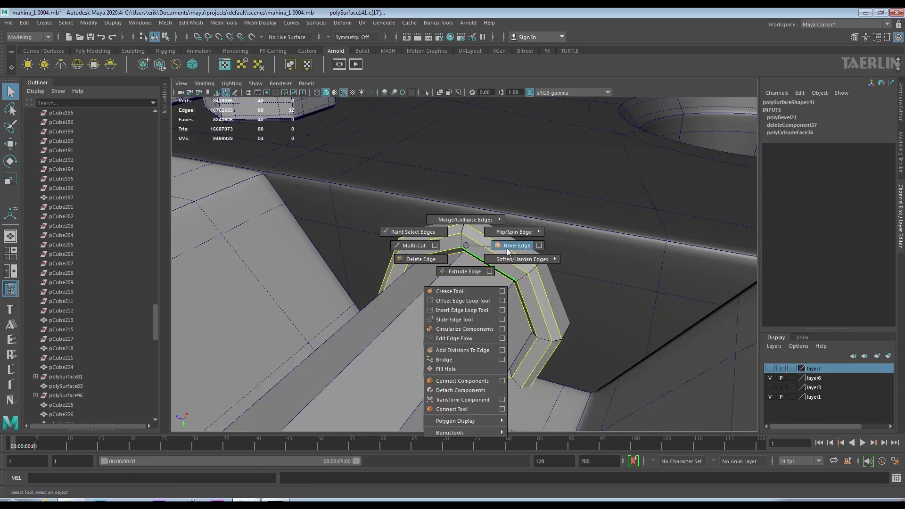
right_click_drag(485, 233, 516, 243, "shift")
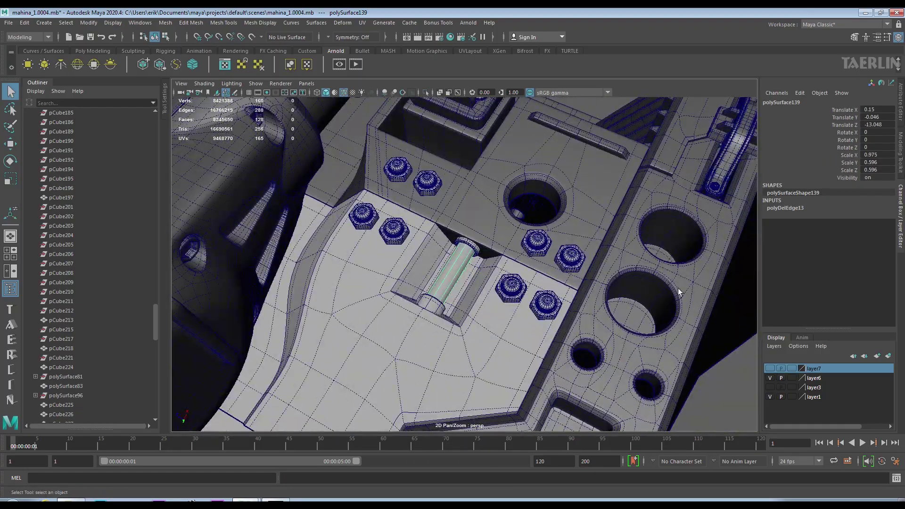
mouse_move(679, 292)
left_mouse_down("alt")
mouse_move(492, 356)
mouse_move(380, 356)
mouse_move(542, 330)
mouse_move(602, 308)
mouse_move(608, 260)
mouse_move(661, 371)
left_mouse_up("alt")
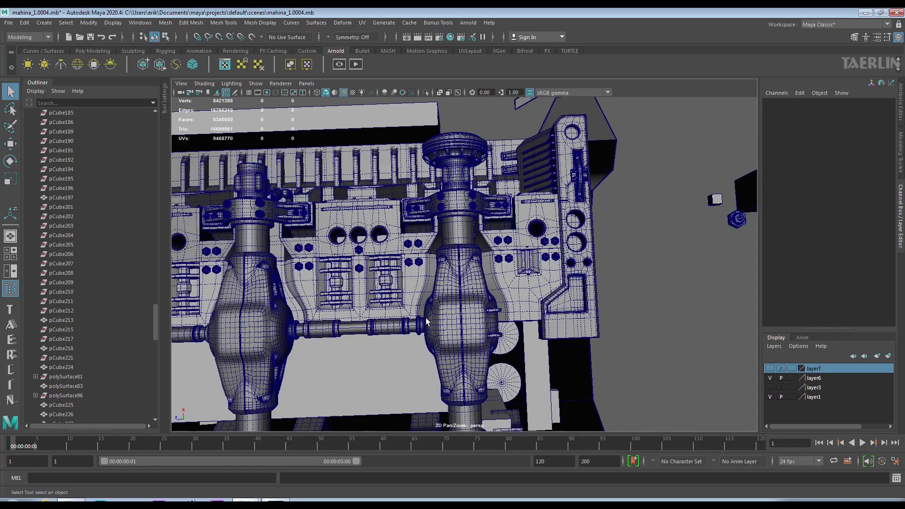
right_click_drag(547, 302, 441, 311, "alt")
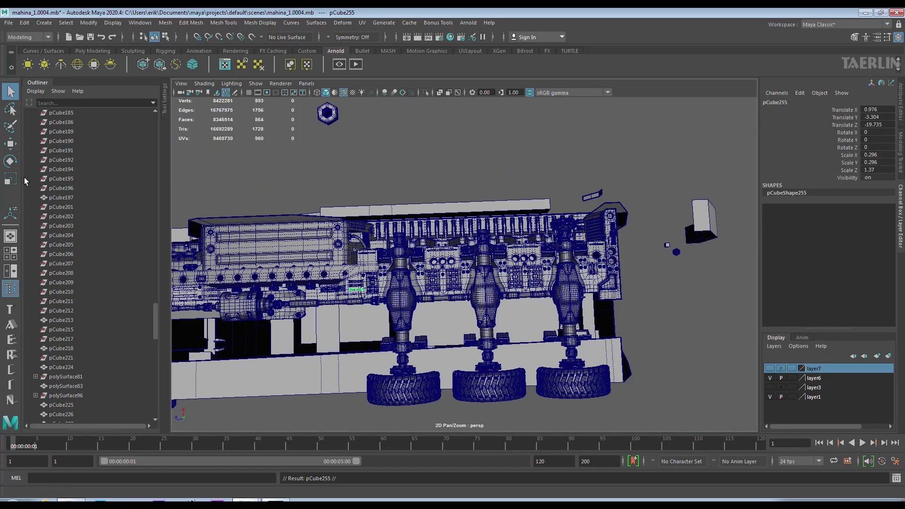
scroll(548, 295, "up", 5)
scroll(467, 325, "up", 5)
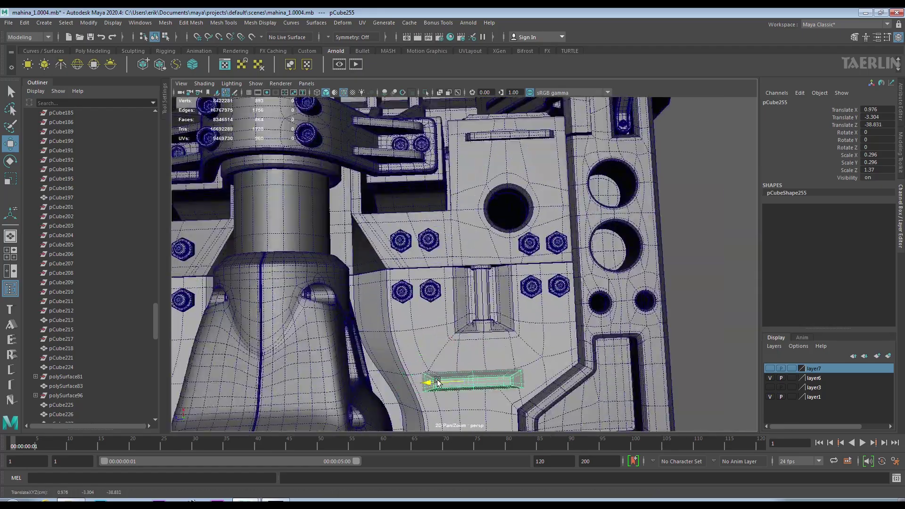
left_click_drag(446, 382, 450, 330, "alt")
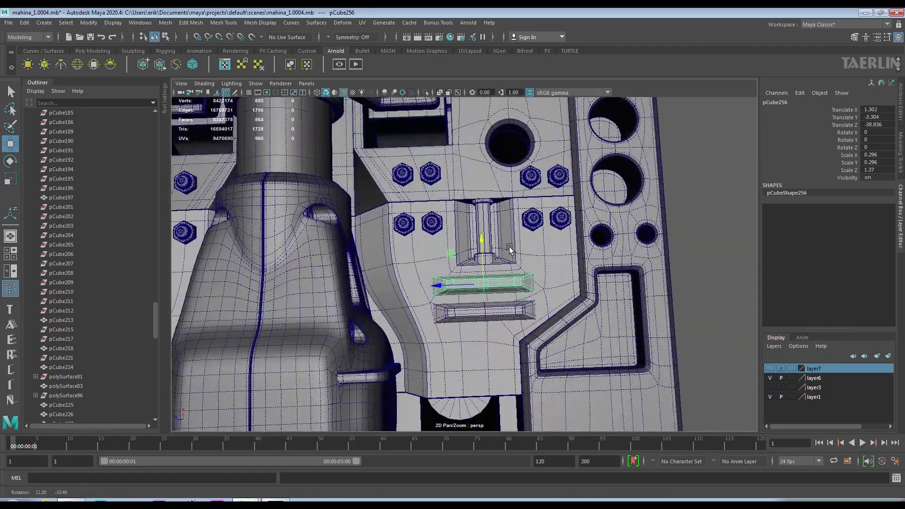
scroll(566, 208, "down", 10)
left_click(652, 196)
mouse_move(653, 197)
left_mouse_down("alt")
mouse_move(590, 313)
mouse_move(468, 334)
mouse_move(493, 319)
mouse_move(382, 63)
left_mouse_up("alt")
scroll(591, 313, "up", 5)
scroll(468, 333, "up", 3)
scroll(468, 333, "up", 2)
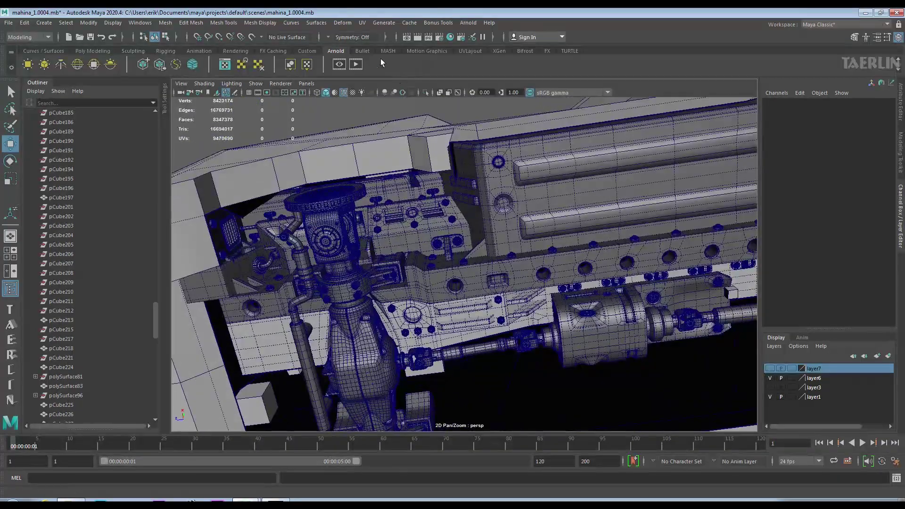
left_click(345, 95)
left_click_drag(344, 123, 319, 108, "alt")
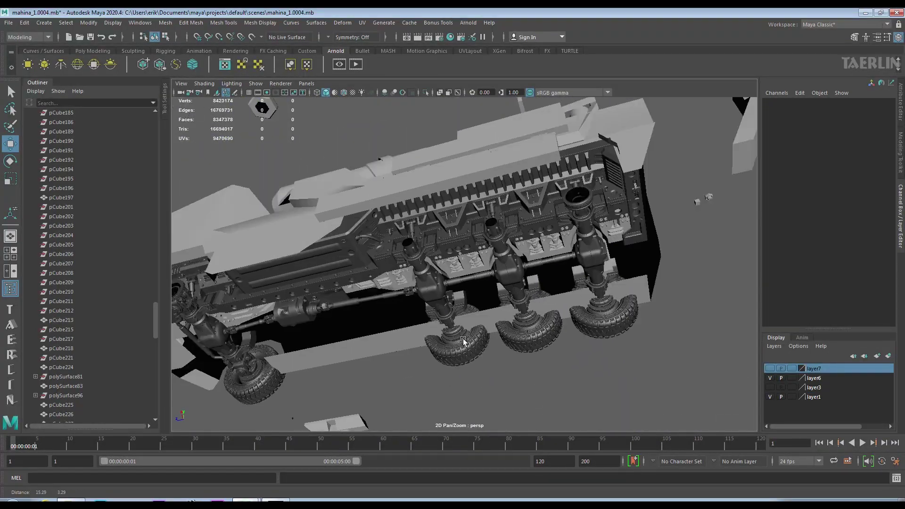
left_click(344, 92)
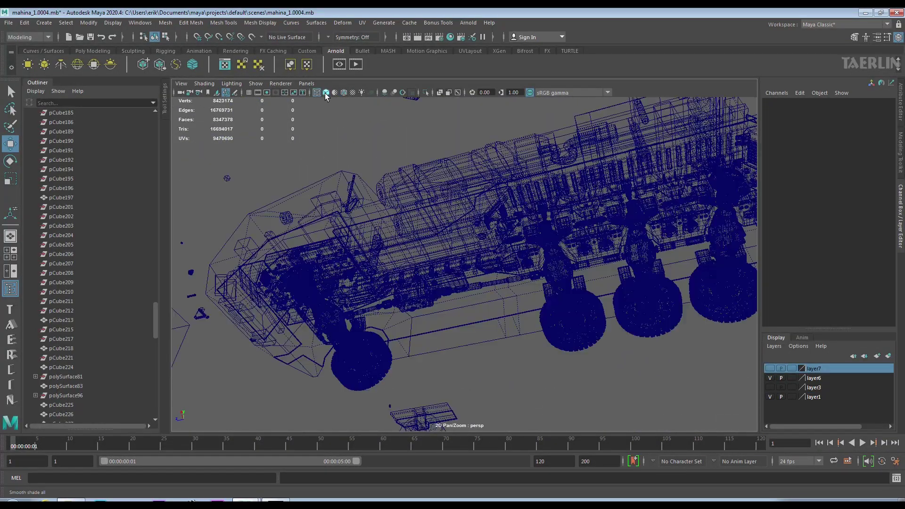
scroll(404, 323, "up", 5)
left_click_drag(404, 323, 546, 263, "alt")
Combine the side frame plate and its slotted bars into one mesh, pCube257
left_click(546, 263)
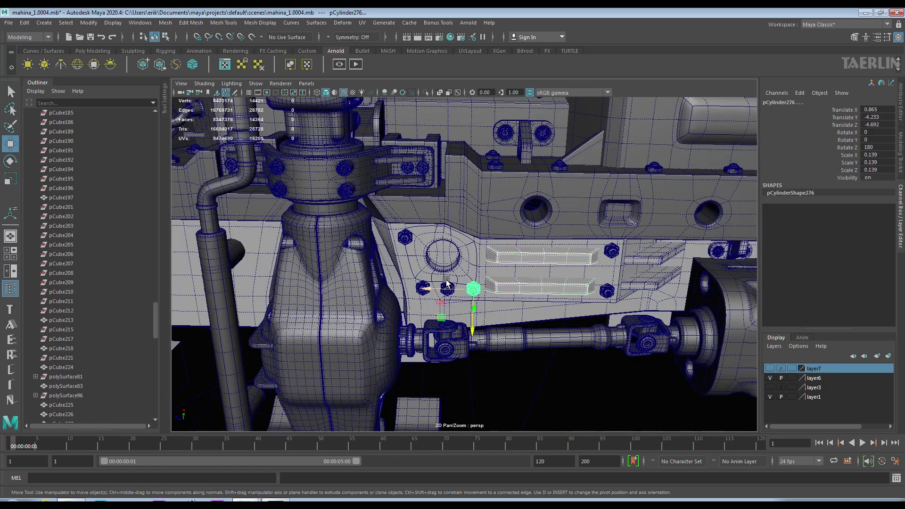
mouse_move(474, 259)
left_mouse_down("alt")
mouse_move(513, 280)
mouse_move(497, 267)
left_mouse_up("alt")
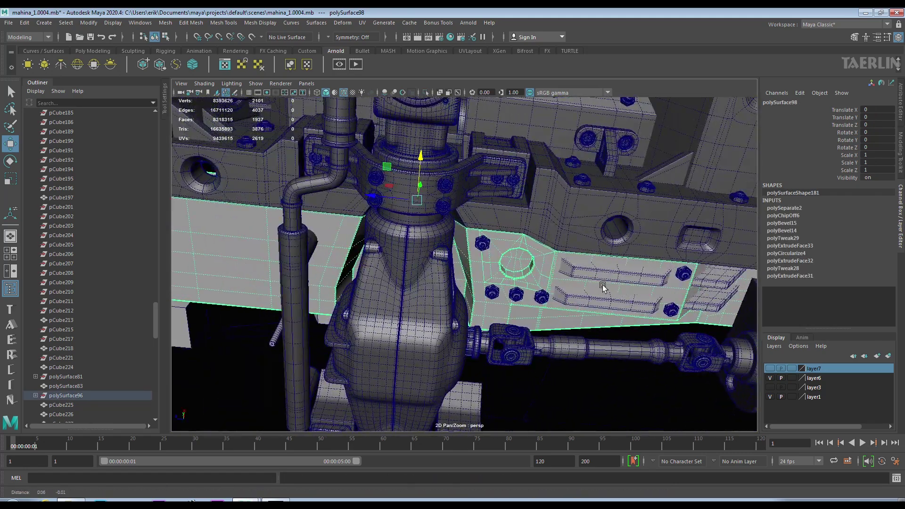
left_click(497, 266)
left_click_drag(609, 285, 458, 273, "alt")
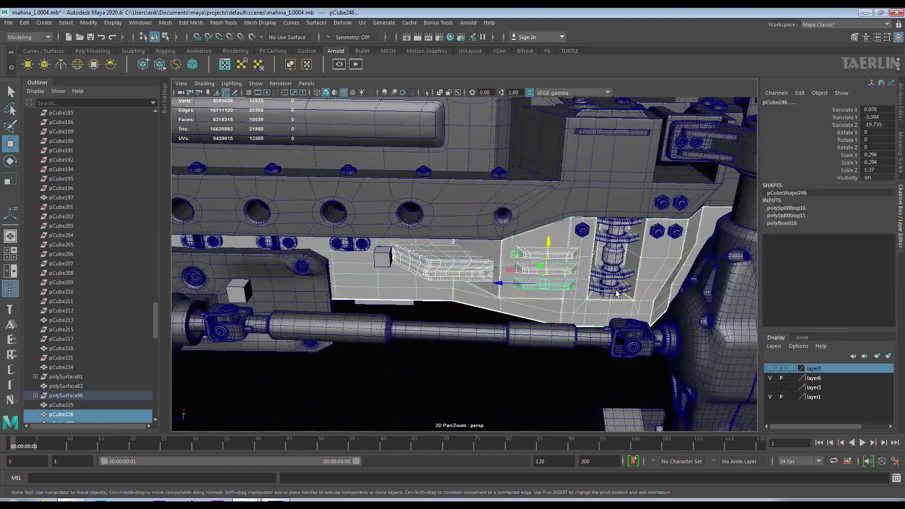
mouse_move(583, 292)
left_mouse_down("alt")
mouse_move(430, 286)
mouse_move(474, 246)
left_mouse_up("alt")
left_click(430, 286)
right_click_drag(474, 247, 478, 296, "shift")
left_click(485, 448)
mouse_move(485, 449)
left_mouse_down("alt")
mouse_move(591, 316)
mouse_move(507, 246)
left_mouse_up("alt")
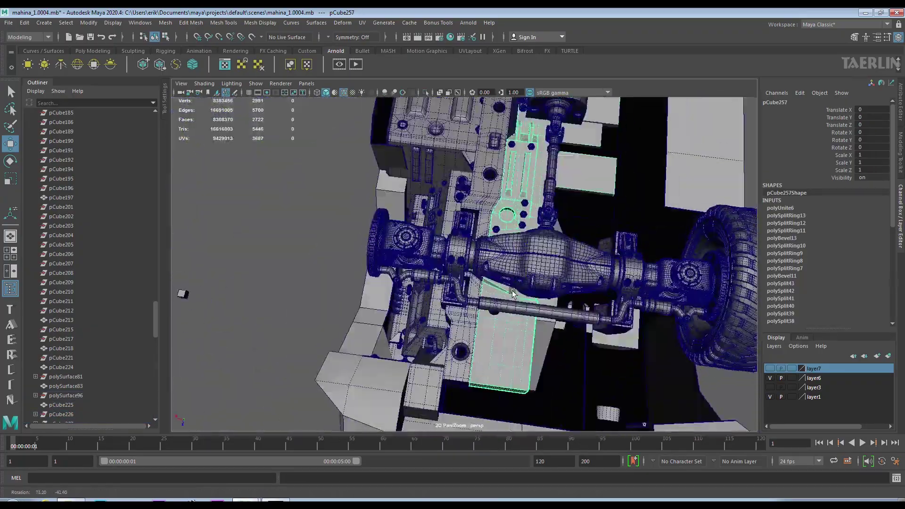
Mirror pCube257 across world X with a merge threshold of 0.556
right_click_drag(507, 245, 507, 296, "shift")
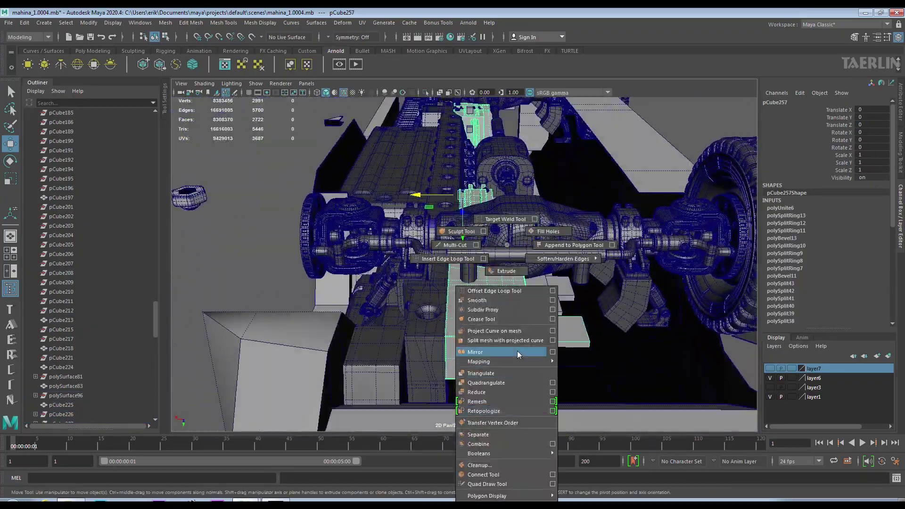
left_click(517, 352)
left_click(901, 115)
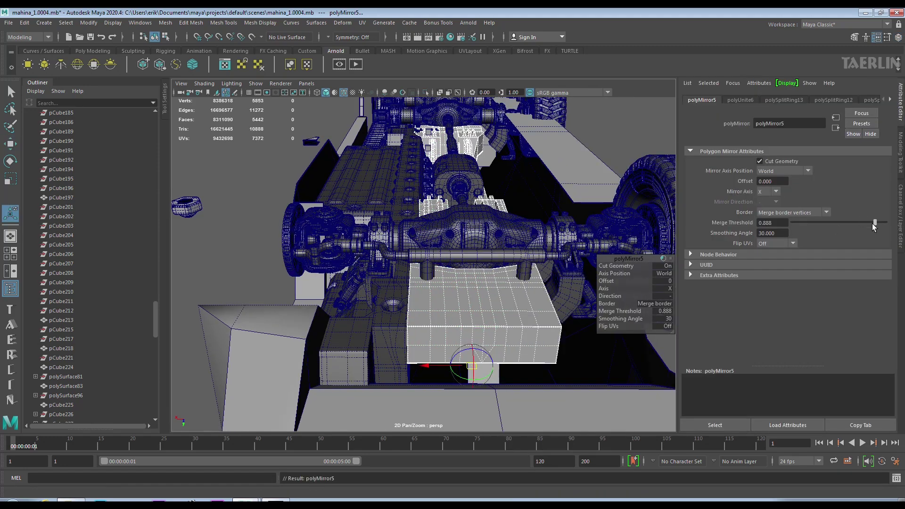
left_click_drag(847, 226, 844, 222)
mouse_move(454, 239)
left_mouse_down("alt")
mouse_move(556, 274)
mouse_move(403, 167)
left_mouse_up("alt")
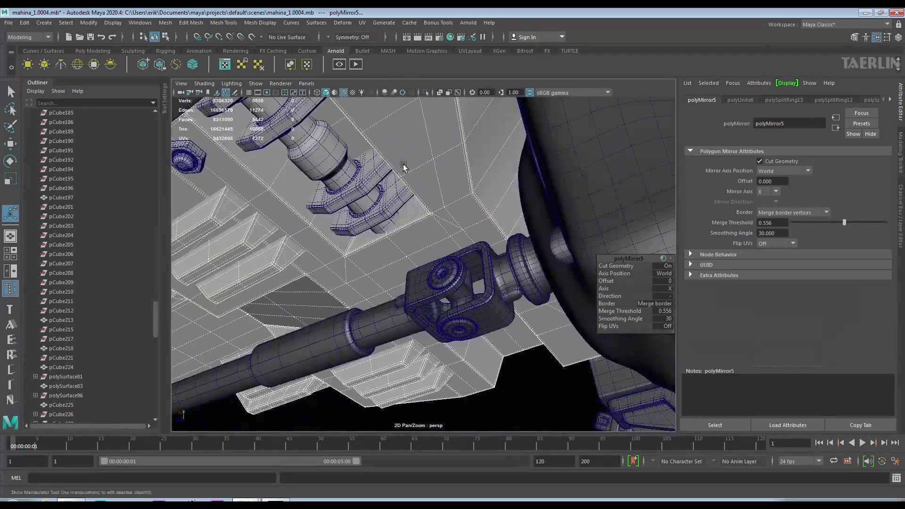
Isolate the mirrored plate and inspect it from several angles
key("ctrl+1")
left_click_drag(330, 212, 242, 319, "alt")
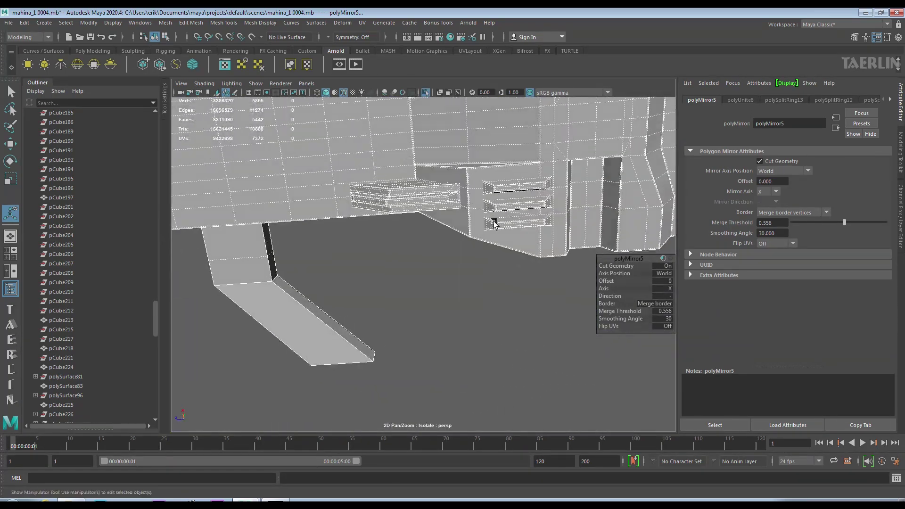
right_click_drag(242, 319, 260, 197, "alt")
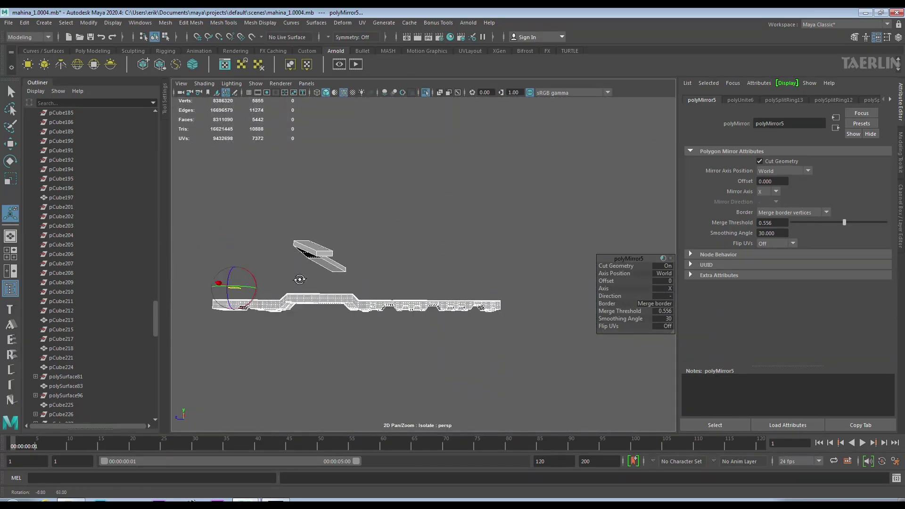
right_click_drag(421, 308, 342, 282, "alt")
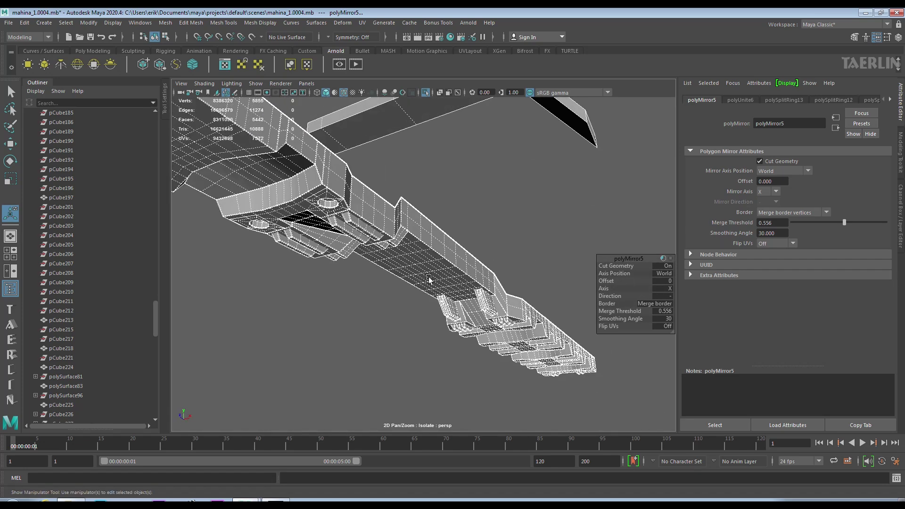
left_click_drag(357, 314, 520, 273, "alt")
Extract a face from the L-shaped bracket's upper arm as a separate piece
left_click(514, 270)
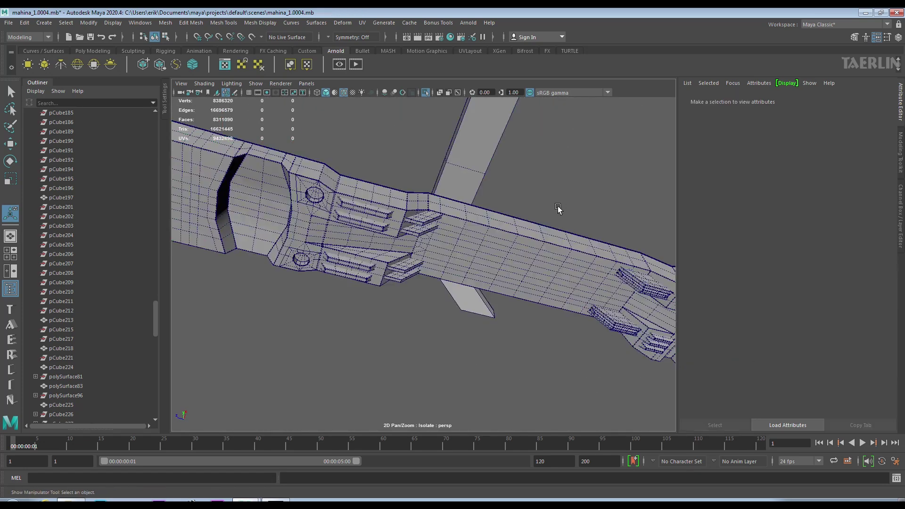
key("f")
left_click_drag(510, 265, 449, 163, "alt")
key("q")
key("F11")
left_click(475, 206)
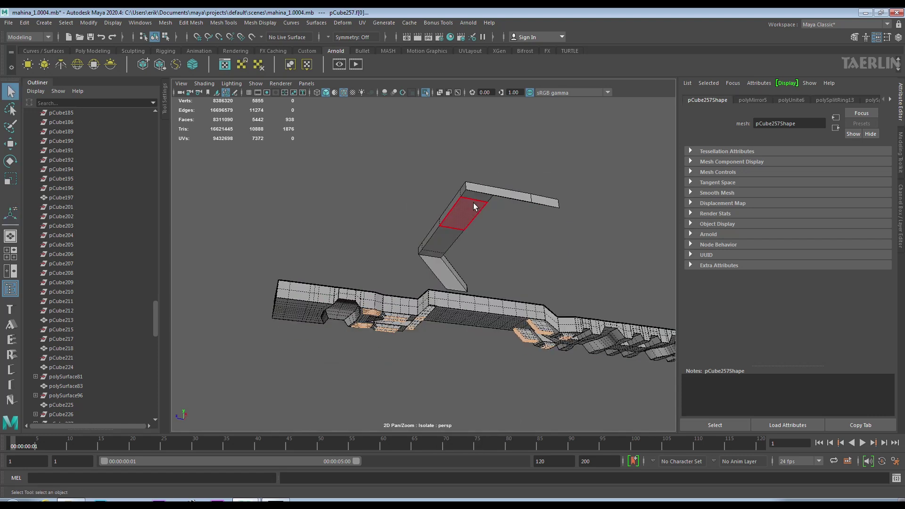
left_click(479, 367)
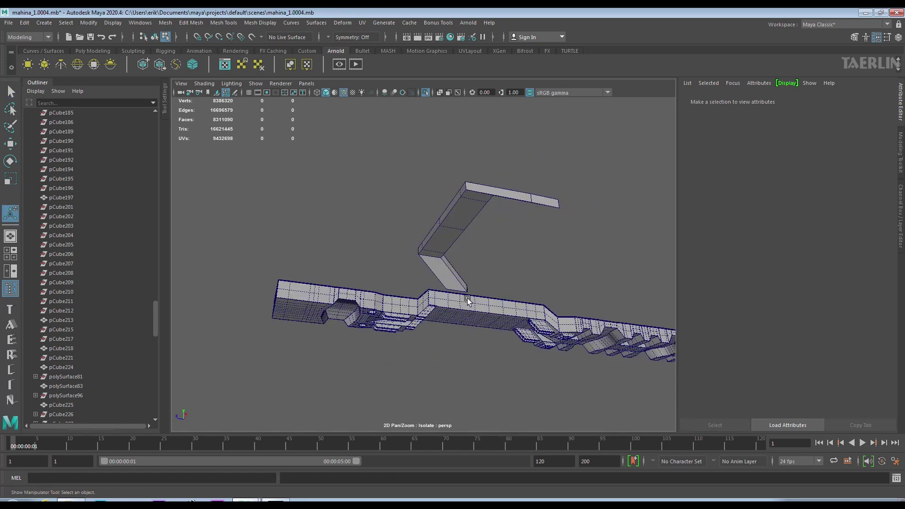
mouse_move(522, 219)
left_mouse_down("alt")
mouse_move(486, 266)
mouse_move(436, 362)
left_mouse_up("alt")
left_click(486, 267)
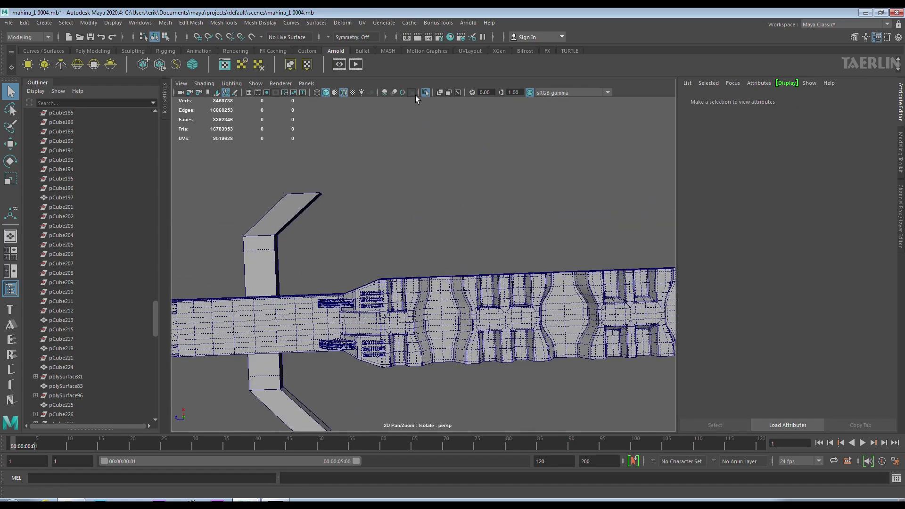
Exit isolation and combine the spool parts under the chassis into single meshes, including pCube258
left_click(426, 92)
left_click(384, 269)
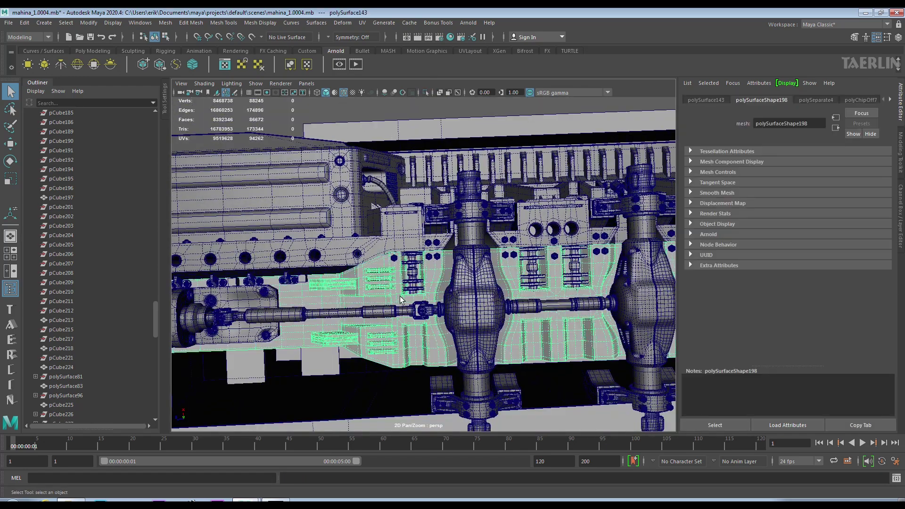
scroll(384, 269, "up", 3)
scroll(425, 273, "up", 2)
scroll(466, 277, "up", 2)
scroll(466, 273, "up", 2)
left_click(393, 355)
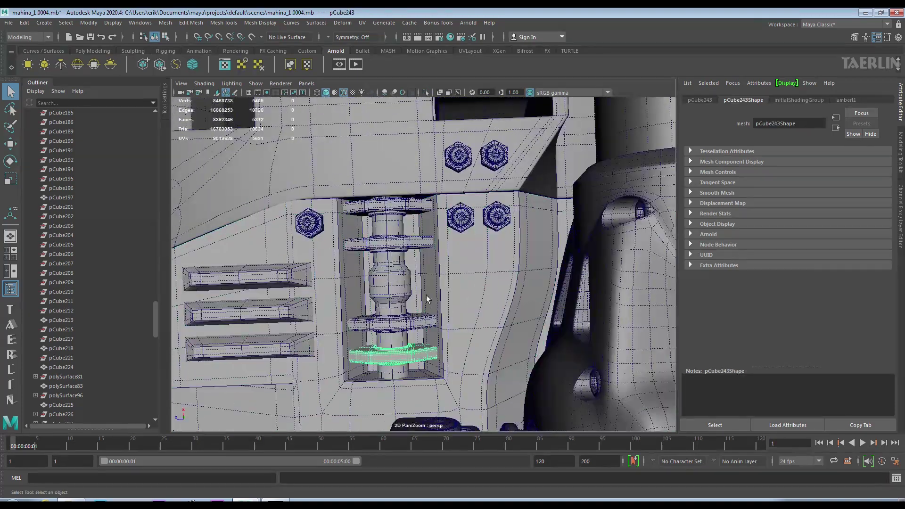
left_click(389, 448)
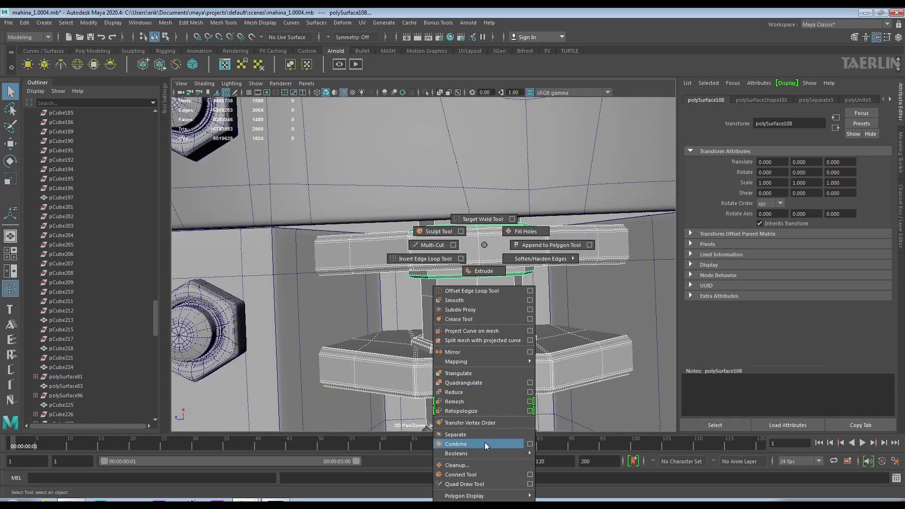
left_click(485, 443)
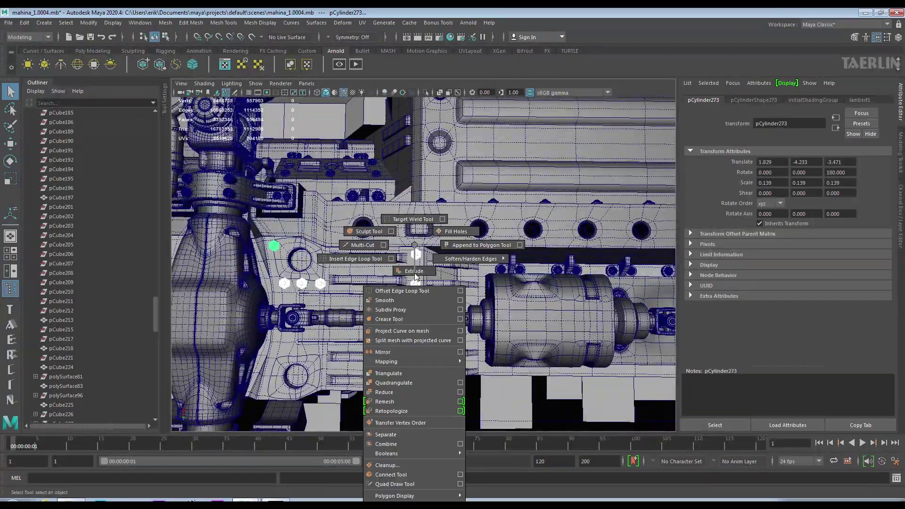
Select the underside cylinder and block details and group them into group20
mouse_move(431, 255)
left_mouse_down("alt")
mouse_move(437, 293)
mouse_move(402, 255)
left_mouse_up("alt")
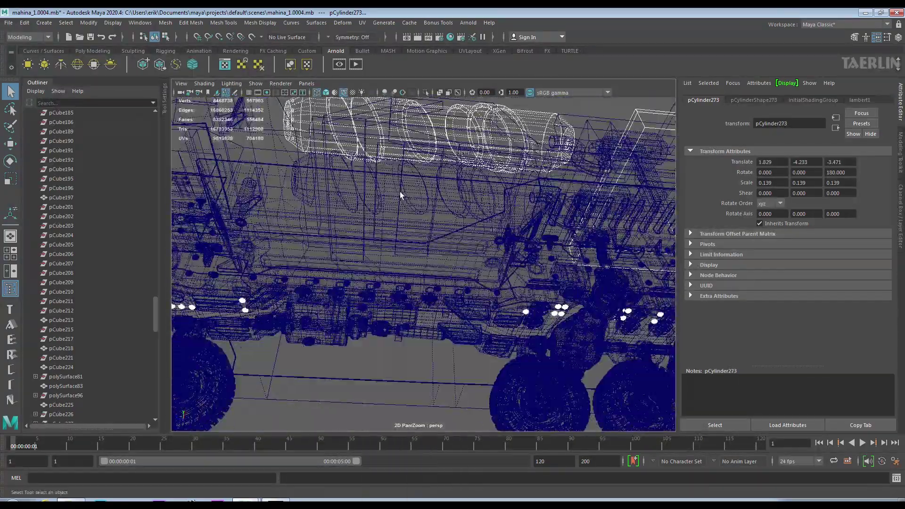
left_click(403, 255, "shift")
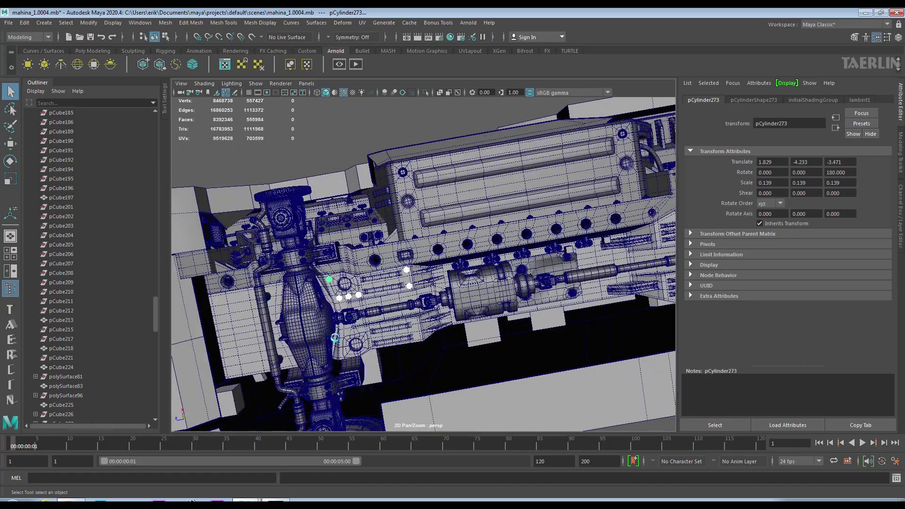
right_click_drag(402, 254, 419, 221, "alt")
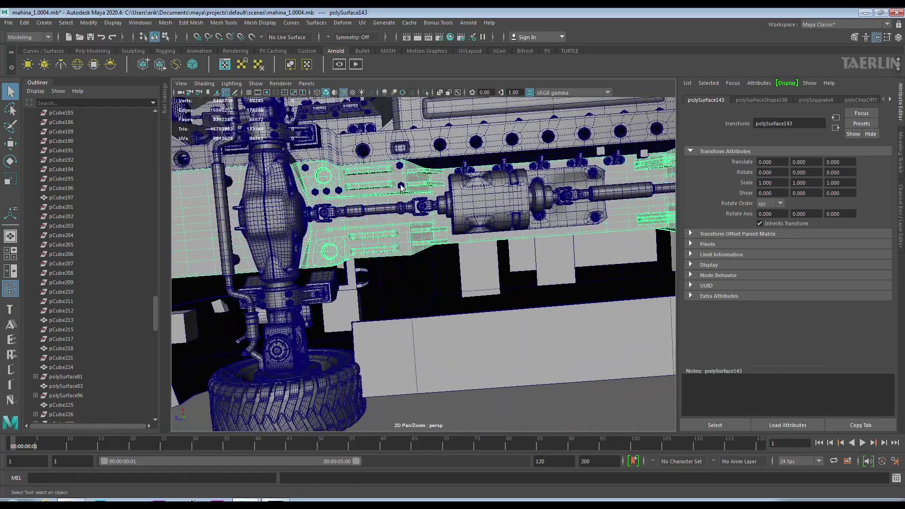
middle_click_drag(418, 222, 330, 208, "alt")
left_click(365, 196)
left_click(566, 187)
left_click_drag(566, 186, 403, 226, "alt")
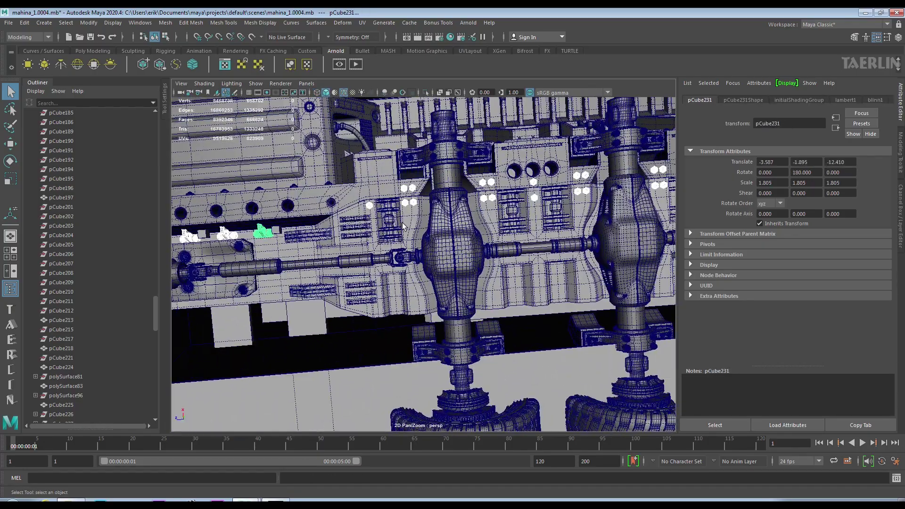
left_click(546, 209)
left_click_drag(546, 209, 359, 222, "alt")
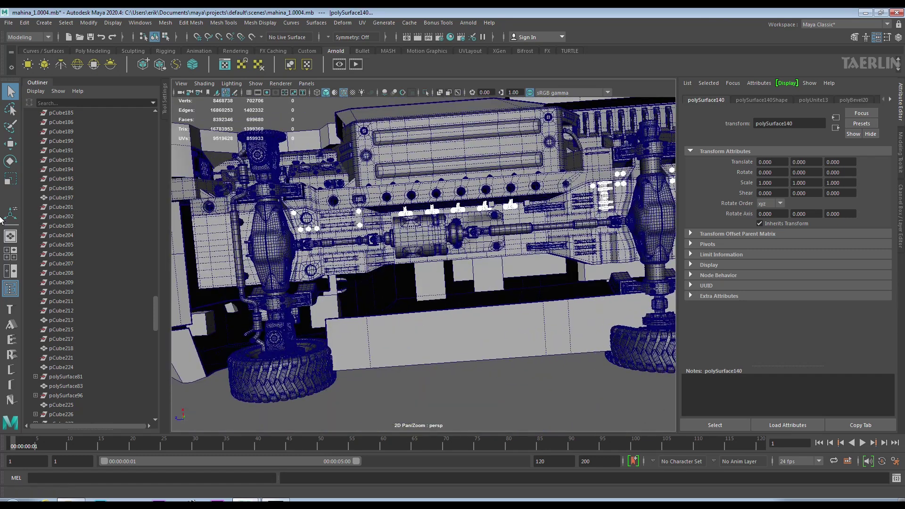
left_click(44, 22)
left_click(52, 203)
key("f")
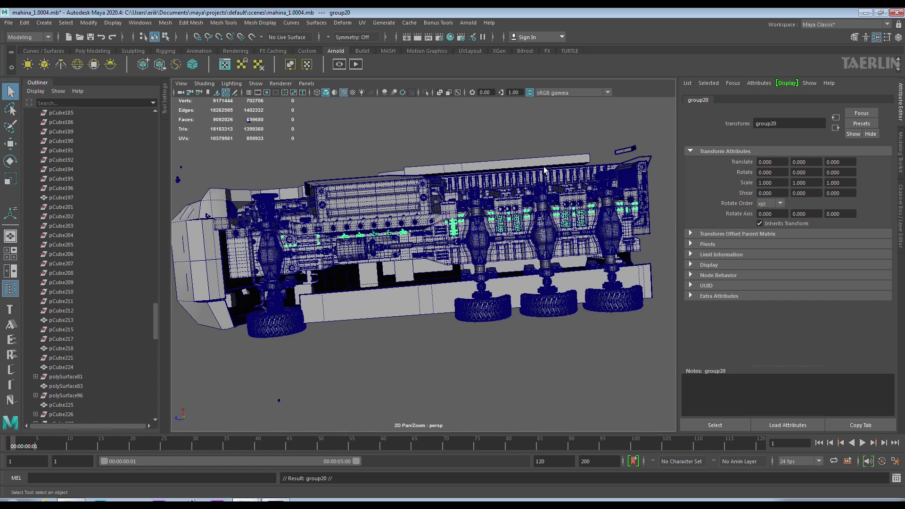
Duplicate group20 and mirror the copy with Scale X -1
key("ctrl+d")
right_click_drag(415, 258, 902, 107, "alt")
left_click(900, 208)
left_click(849, 170)
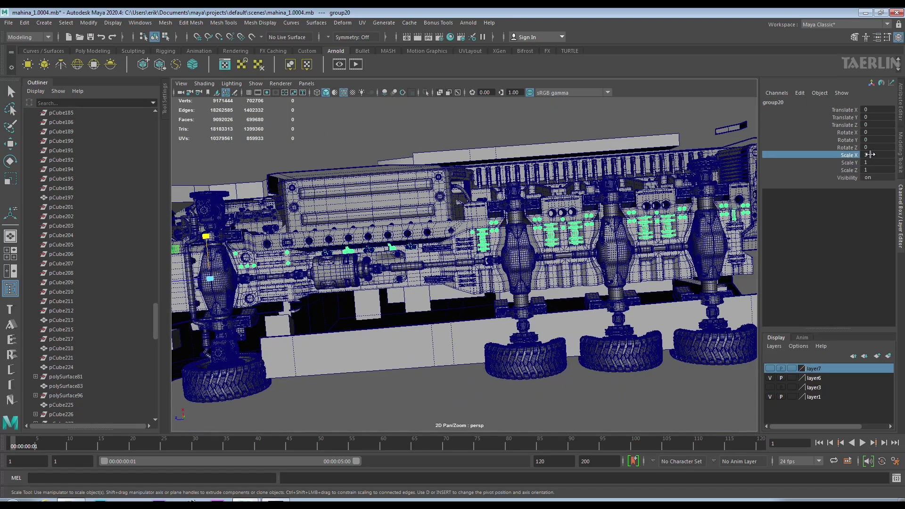
type("-1")
mouse_move(591, 245)
left_mouse_down("alt")
mouse_move(467, 319)
mouse_move(496, 248)
left_mouse_up("alt")
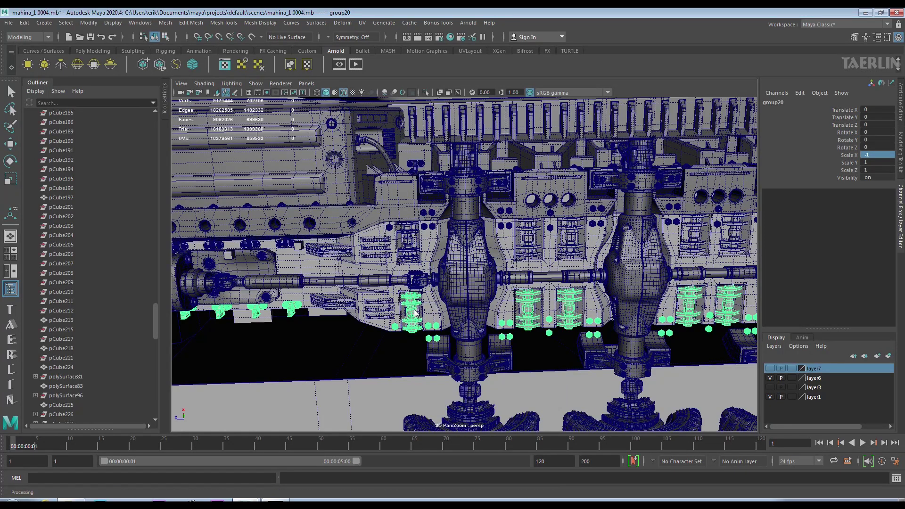
Assign the blinn1 material to chassis panel polySurface143 and isolate it
key("q")
left_click(376, 249)
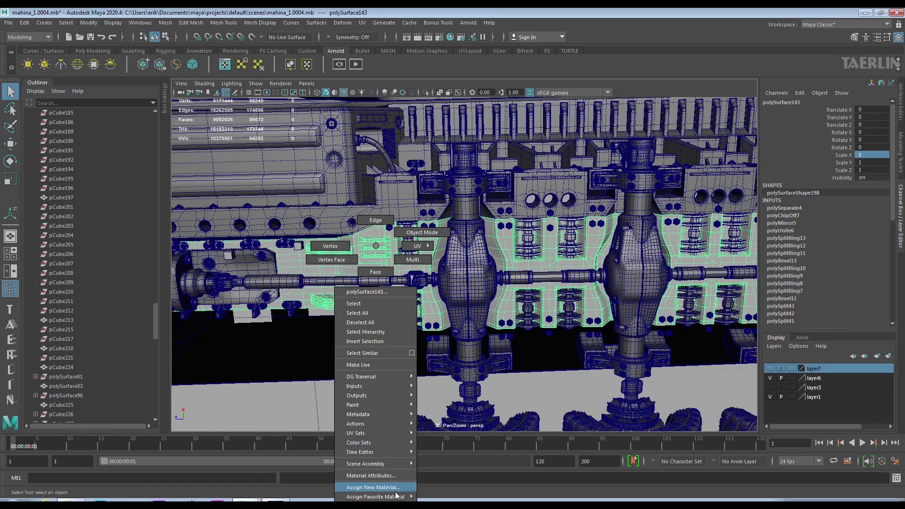
left_click(441, 478)
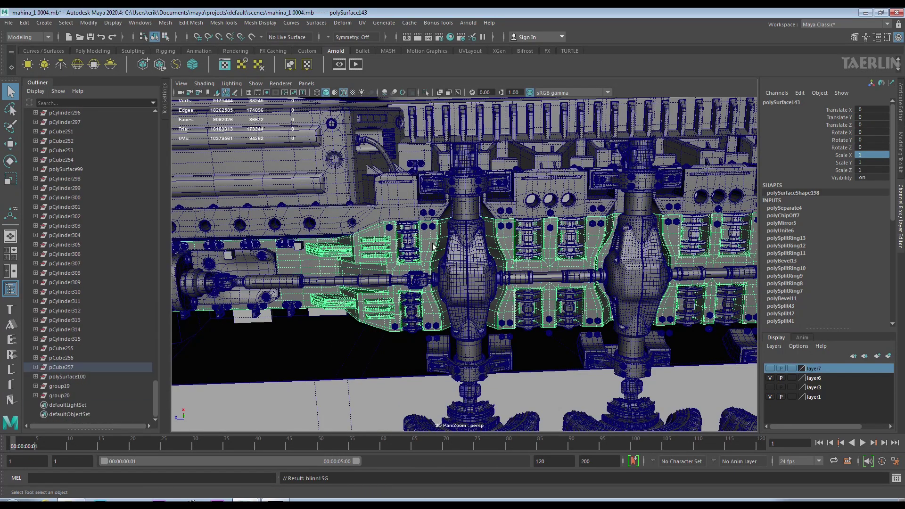
key("ctrl+1")
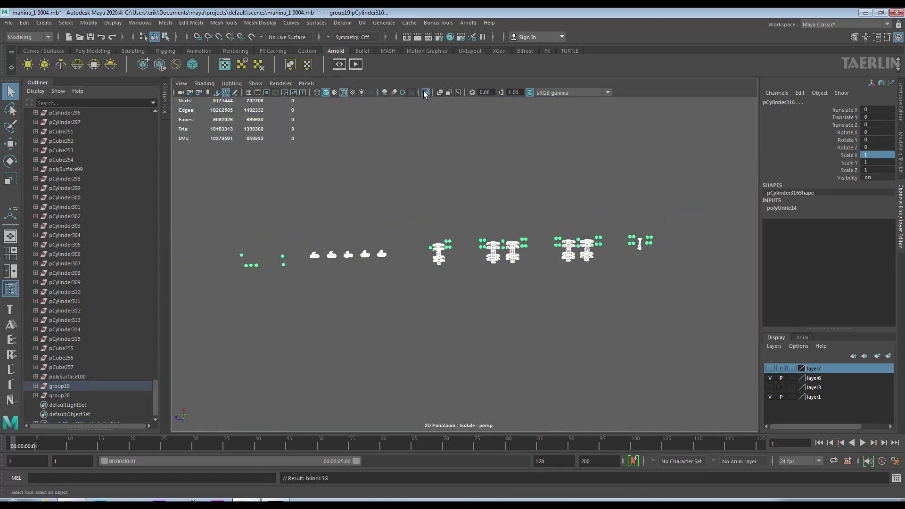
Show the whole vehicle again with the wireframe-on-shaded overlay turned off
left_click(423, 94)
left_click(471, 310)
scroll(472, 310, "up", 5)
left_click_drag(466, 309, 479, 320, "alt")
scroll(597, 322, "down", 5)
scroll(312, 357, "up", 5)
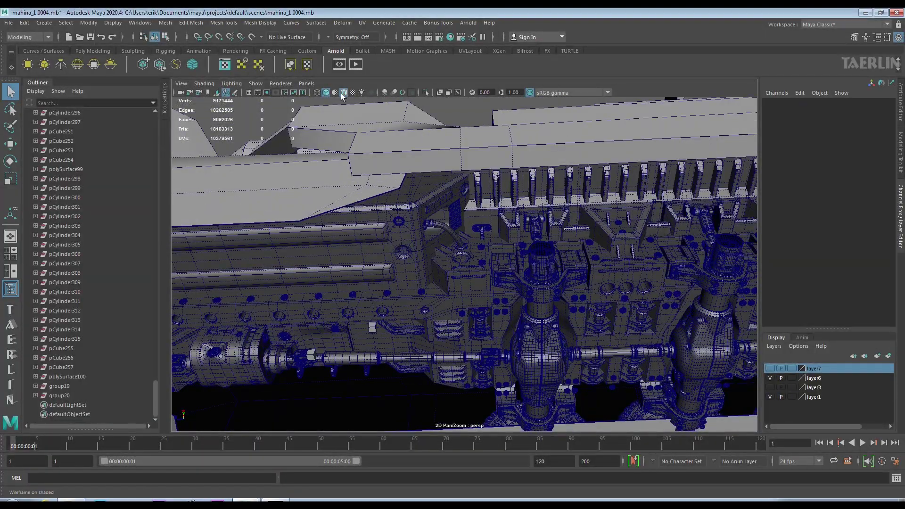
left_click(344, 93)
mouse_move(610, 276)
left_mouse_down("alt")
mouse_move(593, 338)
mouse_move(669, 327)
mouse_move(535, 278)
mouse_move(507, 223)
mouse_move(595, 295)
mouse_move(542, 283)
left_mouse_up("alt")
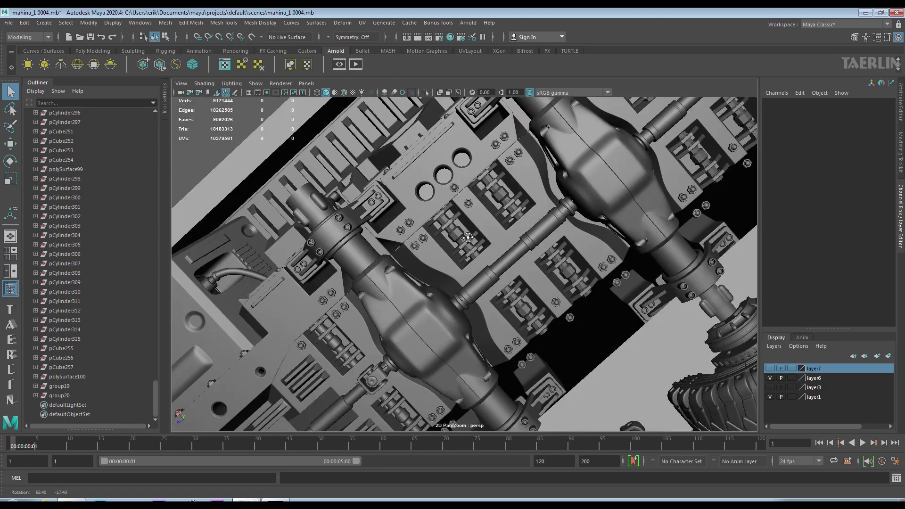
mouse_move(542, 282)
right_mouse_down("alt")
mouse_move(544, 298)
mouse_move(479, 283)
right_mouse_up("alt")
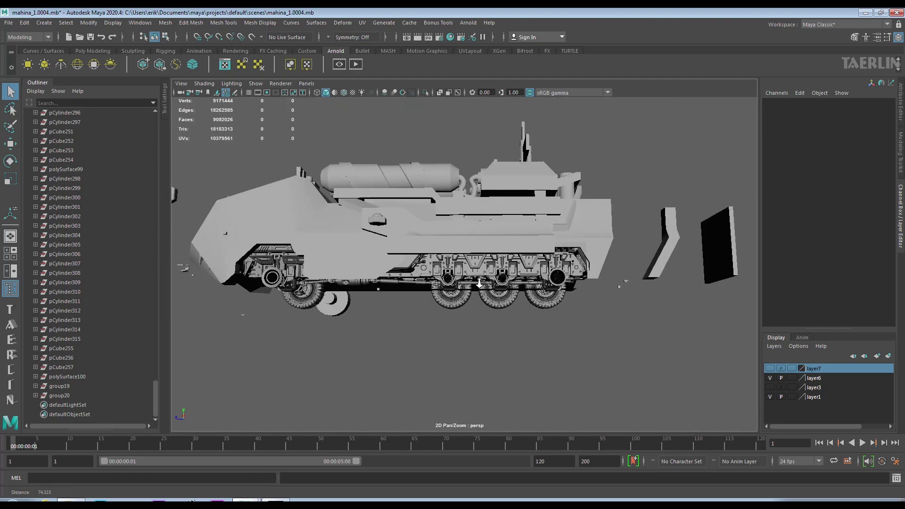
Turn on smooth mesh preview for the mirrored group20
scroll(553, 346, "up", 5)
left_click(64, 395)
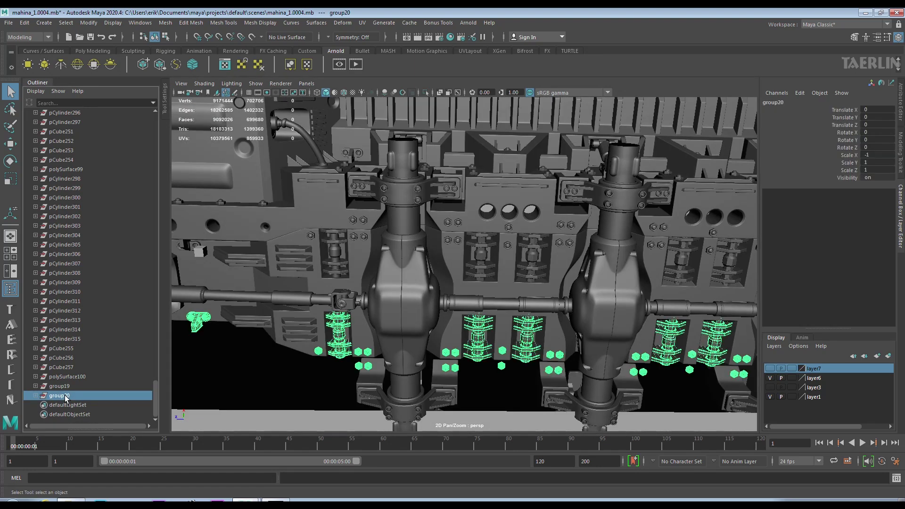
key("3")
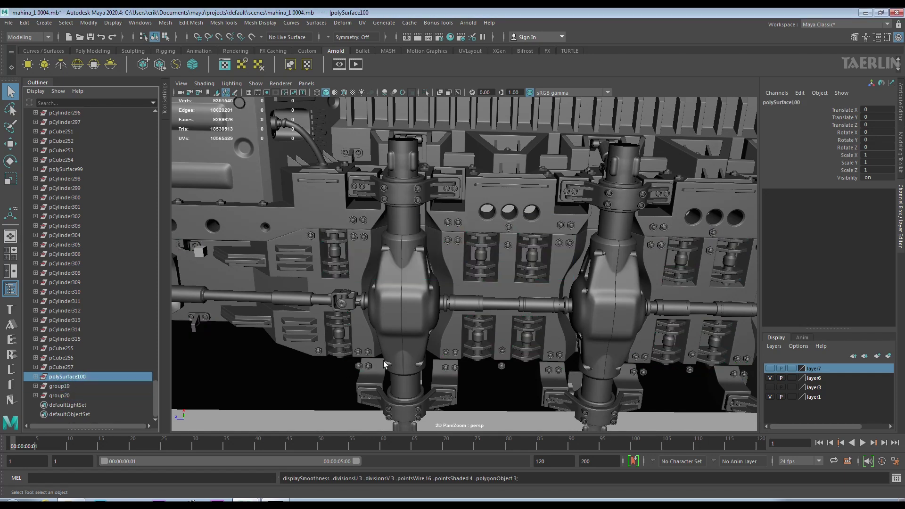
scroll(424, 306, "down", 5)
scroll(437, 275, "up", 5)
Inspect the underside, selecting the side panel, bracket and front bumper rail
left_click(438, 275)
right_click_drag(437, 276, 542, 307, "alt")
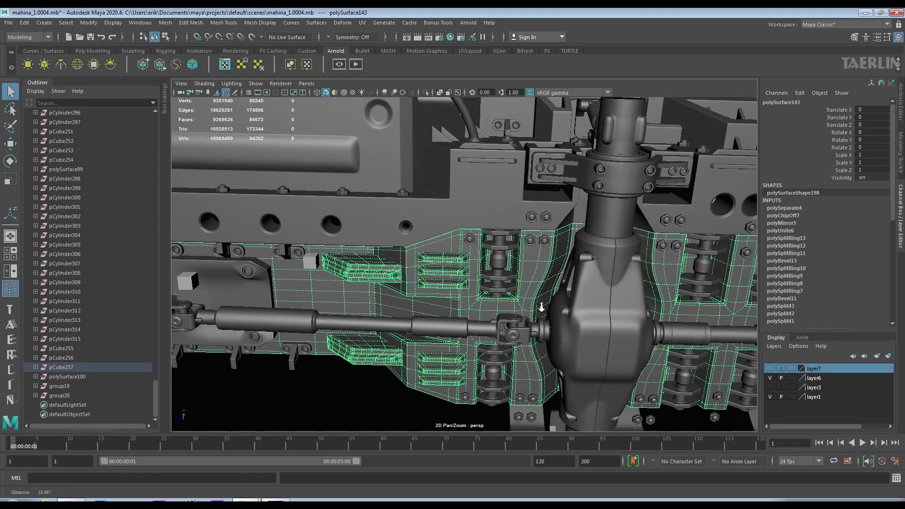
middle_click_drag(541, 307, 323, 307, "alt")
scroll(323, 307, "down", 5)
scroll(289, 297, "up", 3)
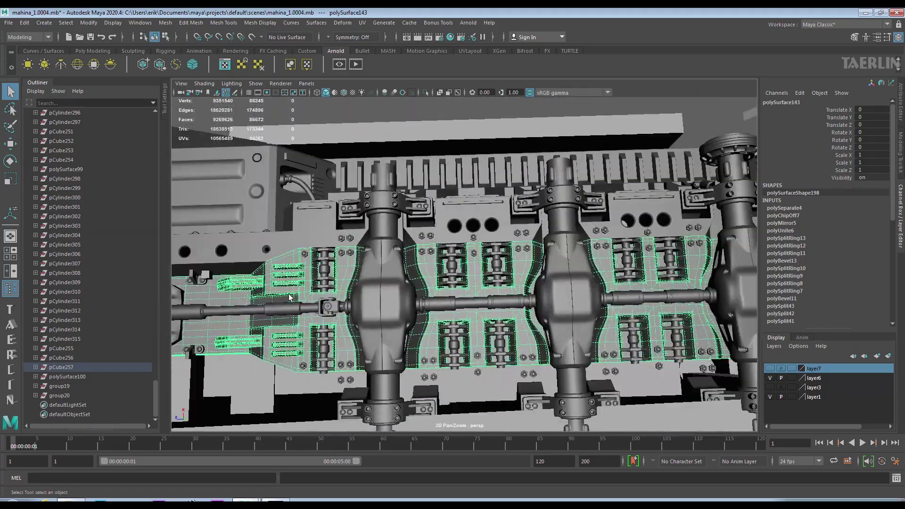
mouse_move(289, 297)
left_mouse_down("alt")
mouse_move(564, 358)
mouse_move(527, 373)
mouse_move(565, 283)
mouse_move(603, 277)
mouse_move(453, 296)
mouse_move(226, 104)
left_mouse_up("alt")
left_click(564, 359)
left_click(566, 282)
left_click(227, 105)
Mirror the front bumper rail polySurface83 across world X with a merged border
key("f")
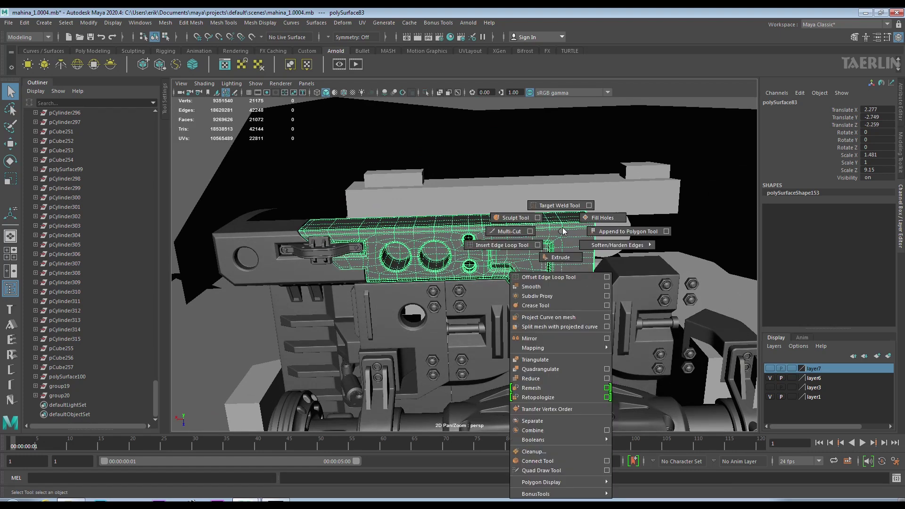
left_click(559, 336)
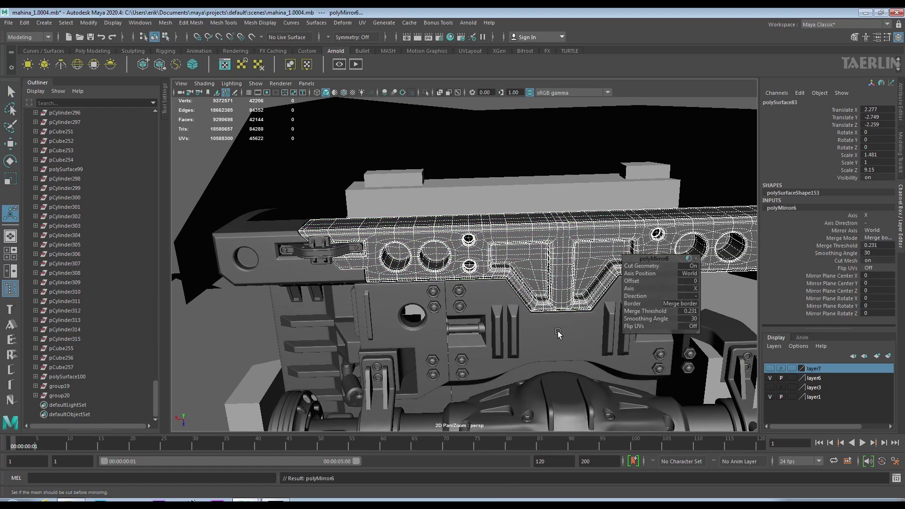
left_click_drag(560, 336, 495, 326, "alt")
scroll(491, 322, "up", 5)
scroll(491, 322, "down", 5)
right_click_drag(467, 253, 471, 307)
scroll(441, 303, "down", 5)
left_click_drag(441, 303, 489, 193, "alt")
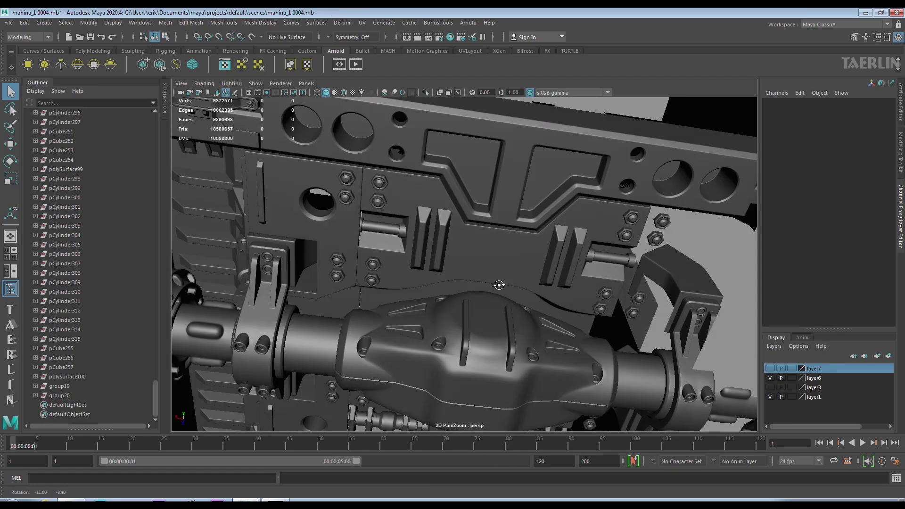
scroll(488, 193, "up", 3)
scroll(489, 194, "down", 3)
scroll(398, 256, "up", 3)
mouse_move(488, 193)
left_mouse_down("alt")
mouse_move(398, 256)
mouse_move(354, 231)
left_mouse_up("alt")
scroll(309, 214, "down", 3)
Mirror the bumper end bracket pCube218 across world X to the other side
left_click(414, 244)
right_click_drag(354, 231, 240, 85, "alt")
scroll(434, 225, "up", 5)
left_click_drag(435, 225, 415, 226, "alt")
scroll(435, 225, "up", 2)
mouse_move(415, 238)
right_mouse_down("shift")
mouse_move(434, 400)
mouse_move(384, 345)
right_mouse_up("shift")
left_click_drag(384, 345, 330, 306, "alt")
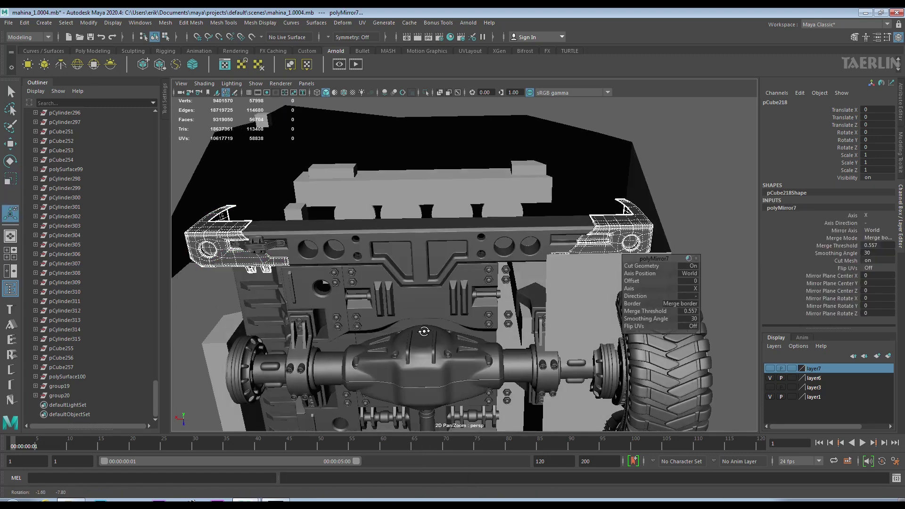
right_click_drag(330, 307, 240, 228, "alt")
Mirror a second bracket piece across world X, then select the underside bracket
mouse_move(478, 246)
right_mouse_down("alt")
mouse_move(453, 283)
mouse_move(443, 360)
mouse_move(415, 330)
right_mouse_up("alt")
left_click_drag(415, 330, 455, 328, "alt")
mouse_move(456, 327)
right_mouse_down("alt")
mouse_move(489, 330)
mouse_move(657, 177)
right_mouse_up("alt")
left_click(530, 259)
left_click(532, 302)
mouse_move(531, 302)
left_mouse_down("alt")
mouse_move(585, 249)
mouse_move(543, 264)
mouse_move(384, 114)
mouse_move(657, 358)
mouse_move(461, 270)
mouse_move(498, 206)
left_mouse_up("alt")
left_click(707, 141)
left_click(519, 264)
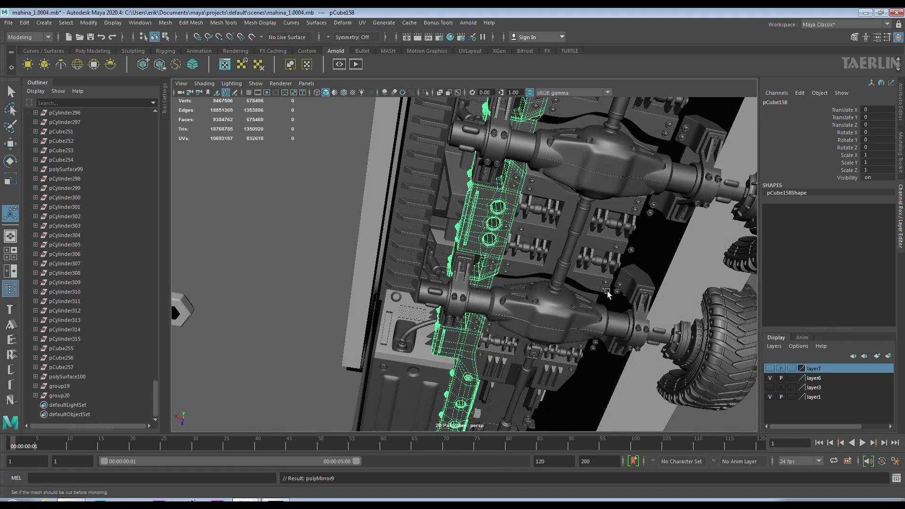
key("t")
mouse_move(633, 290)
left_mouse_down("alt")
mouse_move(511, 327)
mouse_move(452, 285)
left_mouse_up("alt")
scroll(511, 327, "up", 3)
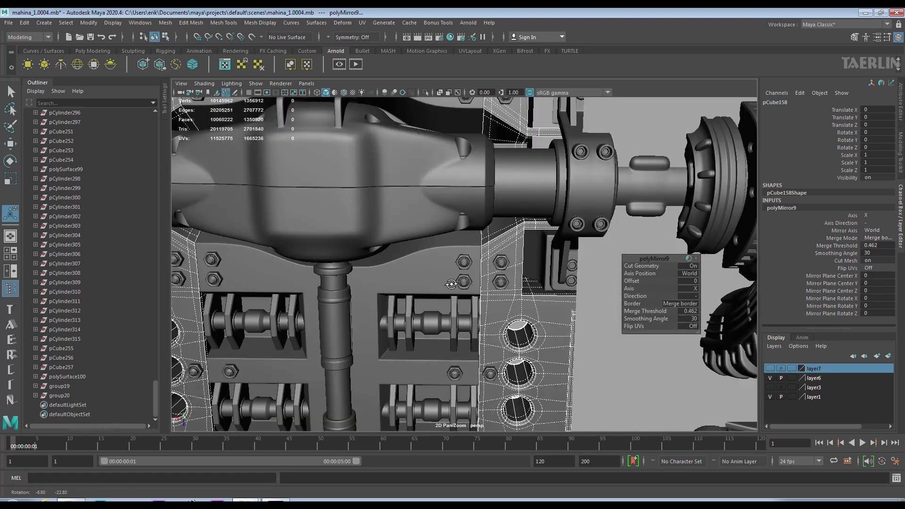
right_click_drag(451, 284, 537, 333, "alt")
left_click(698, 377)
mouse_move(698, 377)
left_mouse_down("alt")
mouse_move(459, 261)
mouse_move(542, 253)
left_mouse_up("alt")
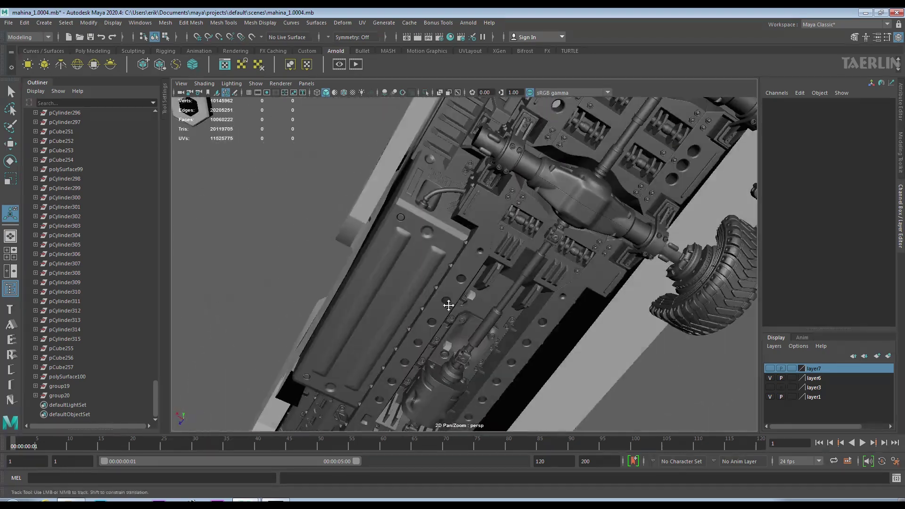
left_click(542, 253)
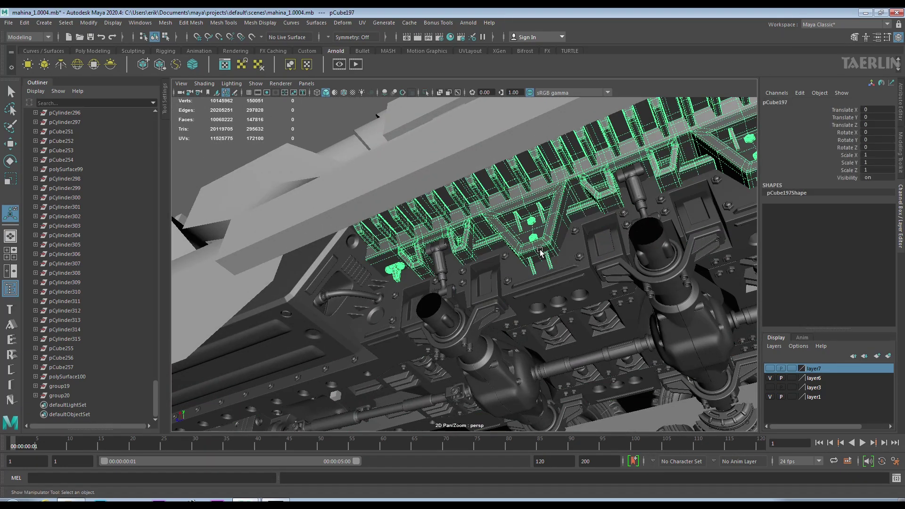
Clear the selection and return to object selection, orbiting toward the chassis edge
mouse_move(456, 269)
left_mouse_down("alt")
mouse_move(410, 213)
mouse_move(424, 203)
left_mouse_up("alt")
right_click(425, 203)
key("q")
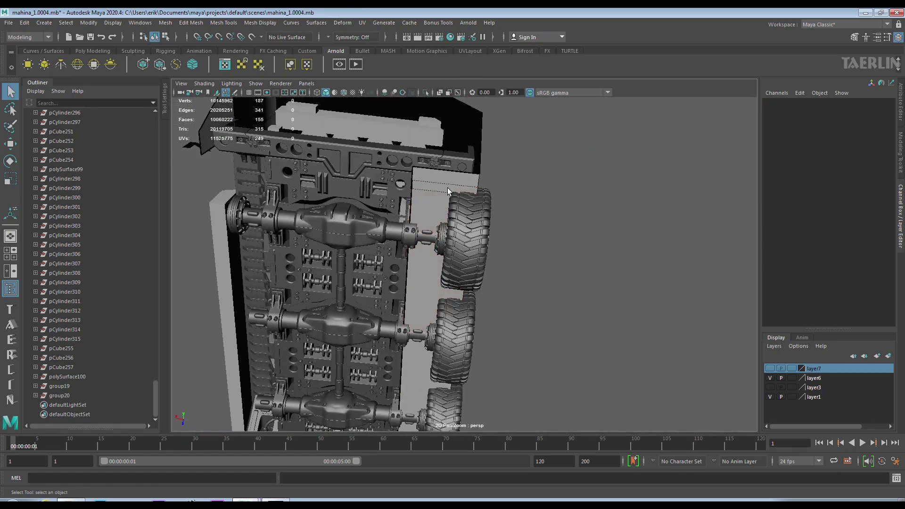
left_click_drag(426, 298, 460, 260, "alt")
mouse_move(507, 230)
left_mouse_down("alt")
mouse_move(502, 274)
mouse_move(425, 250)
mouse_move(461, 195)
mouse_move(514, 240)
left_mouse_up("alt")
left_click(514, 240)
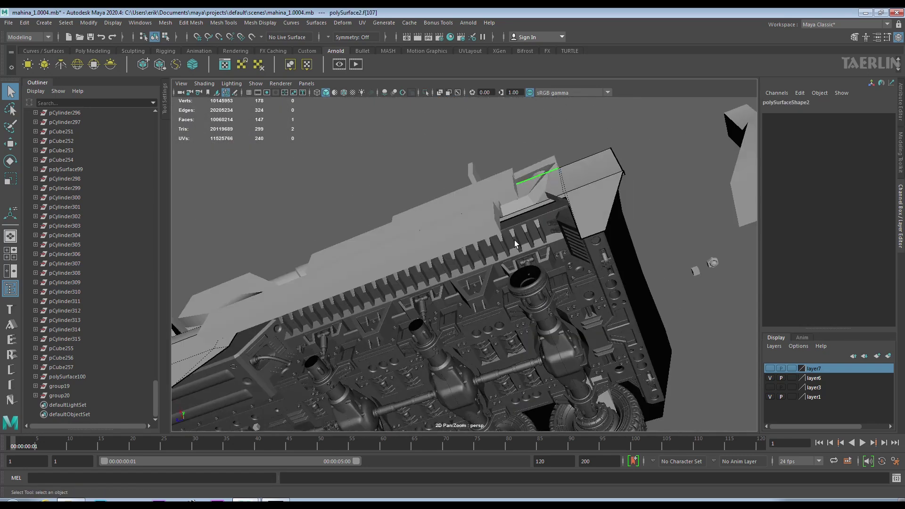
right_click_drag(561, 154, 697, 226, "alt")
Mirror the ribbed fin strip pCube197 across world X, merging at threshold 0.72
left_click(612, 239)
scroll(612, 239, "down", 3)
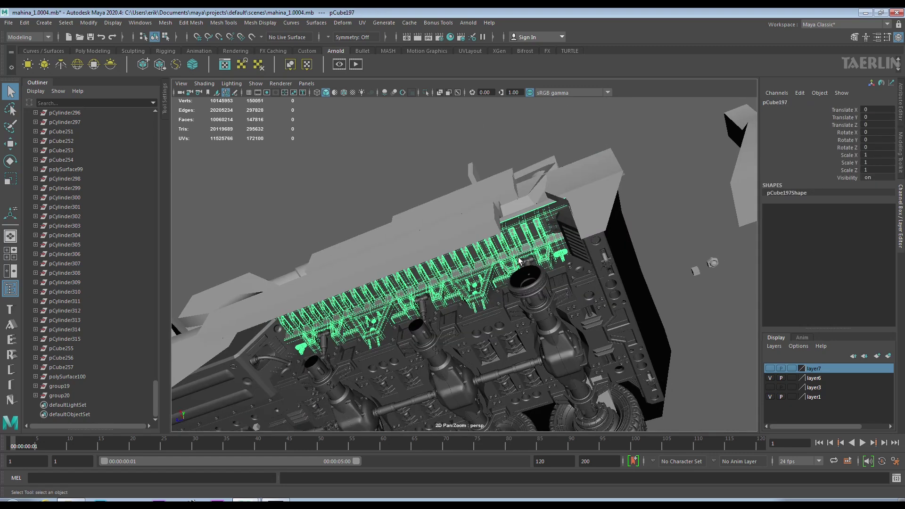
left_click_drag(612, 239, 438, 230, "alt")
right_click_drag(660, 122, 677, 263, "shift")
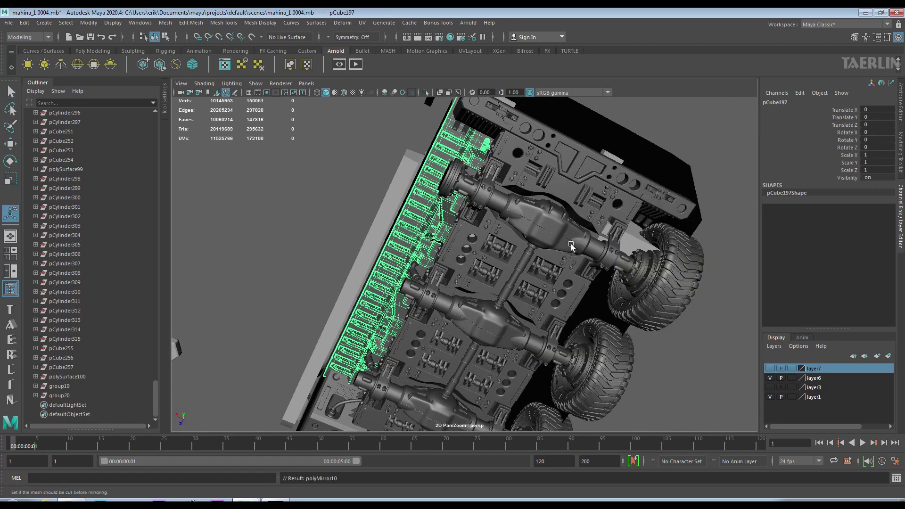
mouse_move(590, 264)
left_mouse_down("alt")
mouse_move(464, 259)
mouse_move(510, 285)
mouse_move(525, 262)
left_mouse_up("alt")
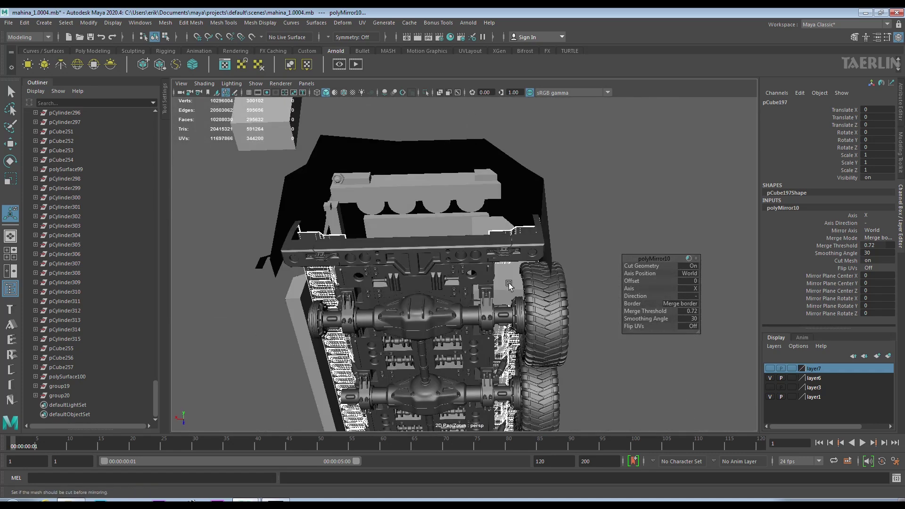
left_click(509, 285)
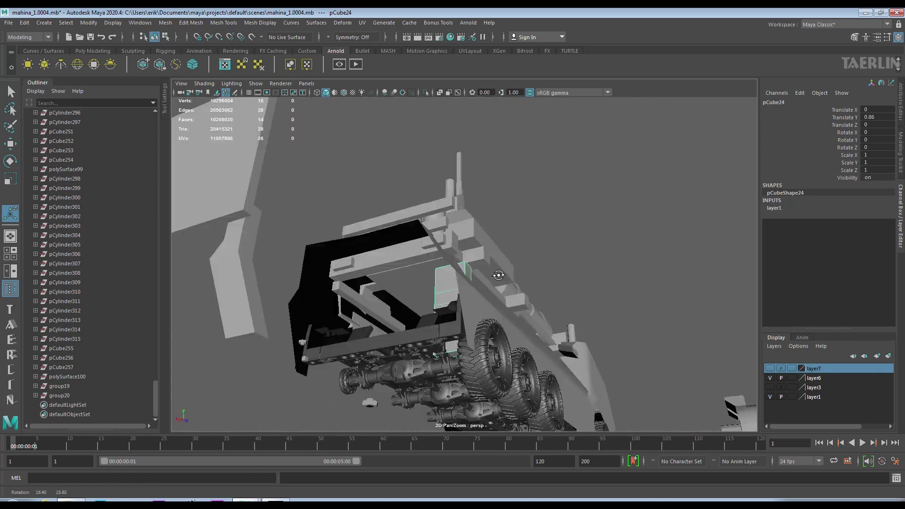
mouse_move(483, 297)
left_mouse_down("alt")
mouse_move(499, 317)
mouse_move(504, 278)
mouse_move(567, 219)
left_mouse_up("alt")
left_click(454, 246)
Mirror the long underside panel pCube213 across world X at threshold 0.792
right_click_drag(585, 223, 607, 332, "shift")
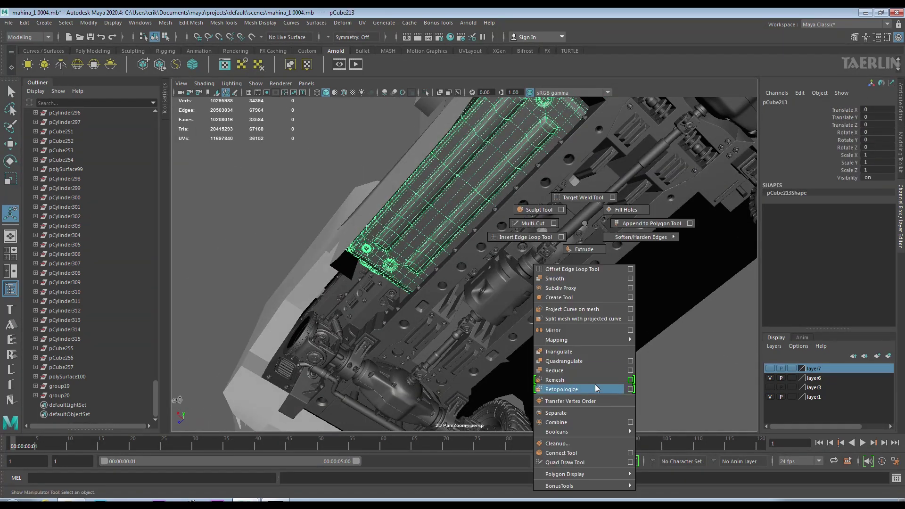
right_click_drag(596, 387, 566, 331, "shift")
mouse_move(576, 328)
left_mouse_down("alt")
mouse_move(485, 306)
mouse_move(541, 266)
mouse_move(496, 264)
left_mouse_up("alt")
left_click(514, 288)
scroll(496, 264, "up", 3)
scroll(496, 265, "up", 2)
Mirror the bolted drivetrain bracket pCube134 across world X at threshold 0.252
left_click(401, 320)
left_click(519, 247)
left_click_drag(519, 248, 566, 226, "alt")
left_click(528, 227)
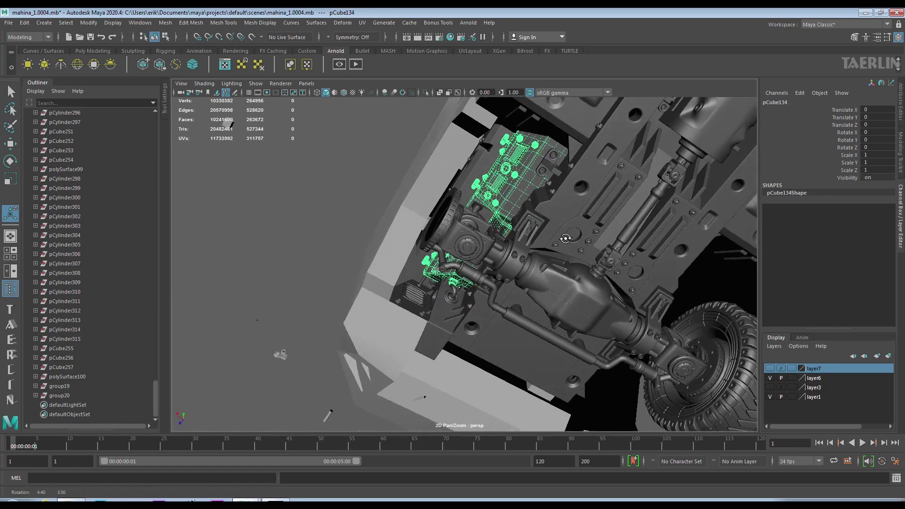
right_click_drag(502, 186, 496, 321, "shift")
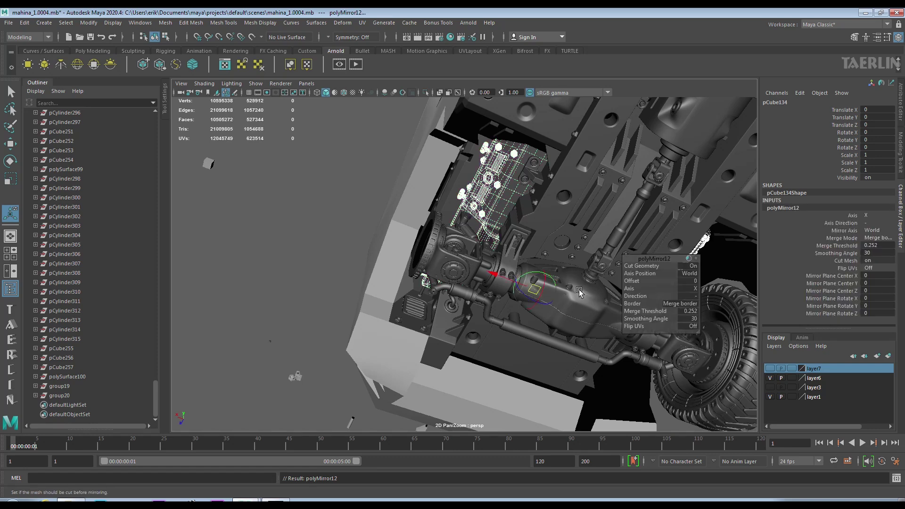
left_click_drag(572, 234, 370, 229, "alt")
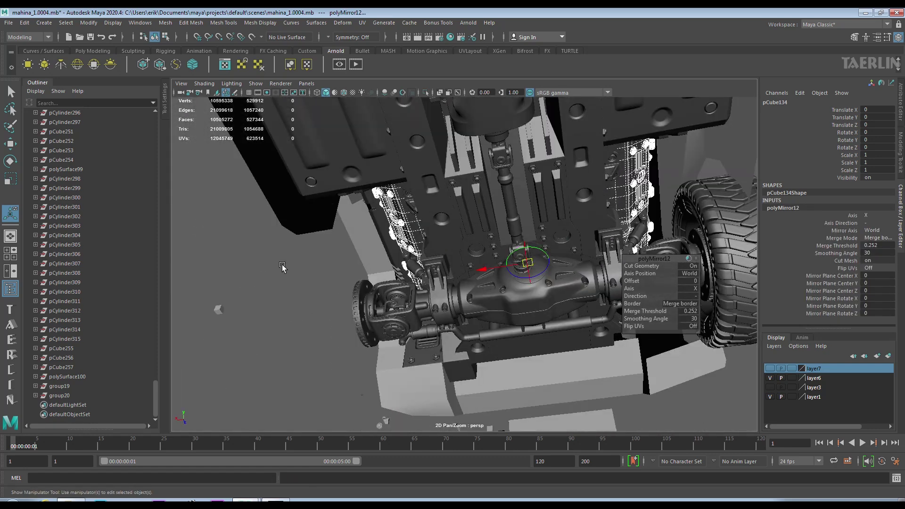
left_click(370, 229)
left_click_drag(426, 209, 526, 197, "alt")
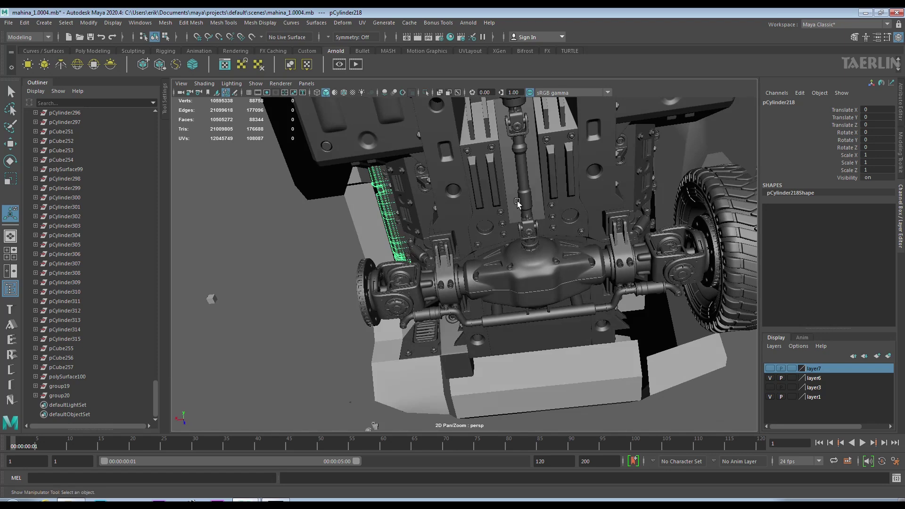
Mirror the grille piece pCylinder218 and the nurbsToPoly2 bracket cluster across world X
mouse_move(527, 197)
right_mouse_down("shift")
mouse_move(536, 381)
mouse_move(518, 304)
right_mouse_up("shift")
mouse_move(566, 280)
left_mouse_down("alt")
mouse_move(478, 259)
mouse_move(499, 249)
left_mouse_up("alt")
left_click(478, 259)
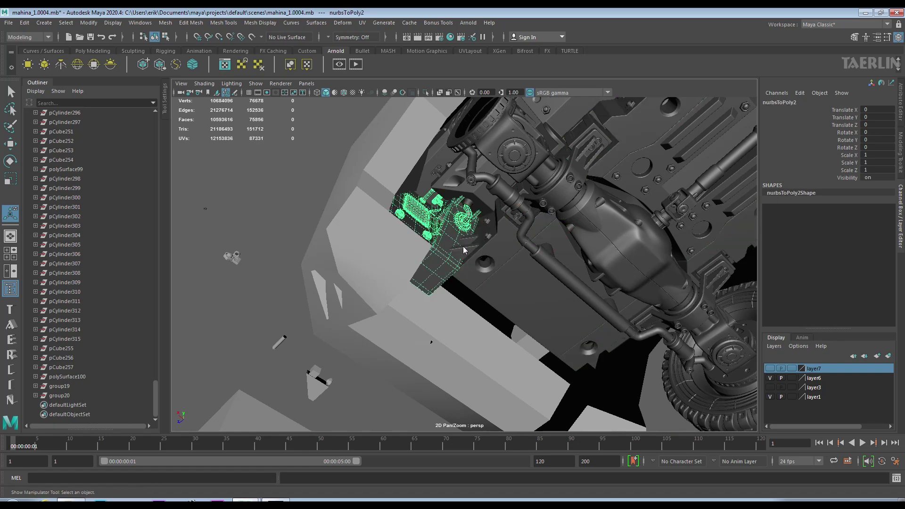
right_click_drag(461, 248, 476, 354, "shift")
mouse_move(477, 353)
left_mouse_down("alt")
mouse_move(561, 341)
mouse_move(571, 309)
left_mouse_up("alt")
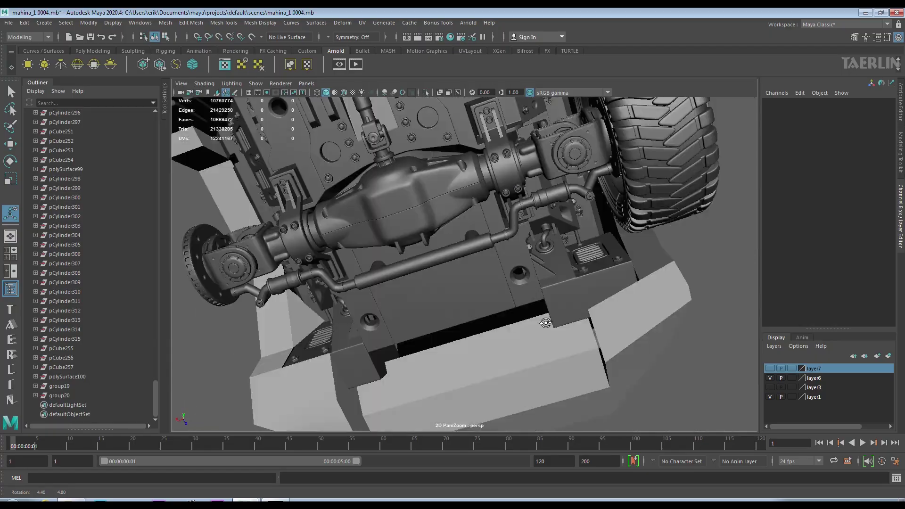
mouse_move(571, 309)
left_mouse_down("alt")
mouse_move(608, 421)
mouse_move(566, 293)
mouse_move(487, 263)
mouse_move(402, 291)
mouse_move(395, 246)
mouse_move(471, 293)
left_mouse_up("alt")
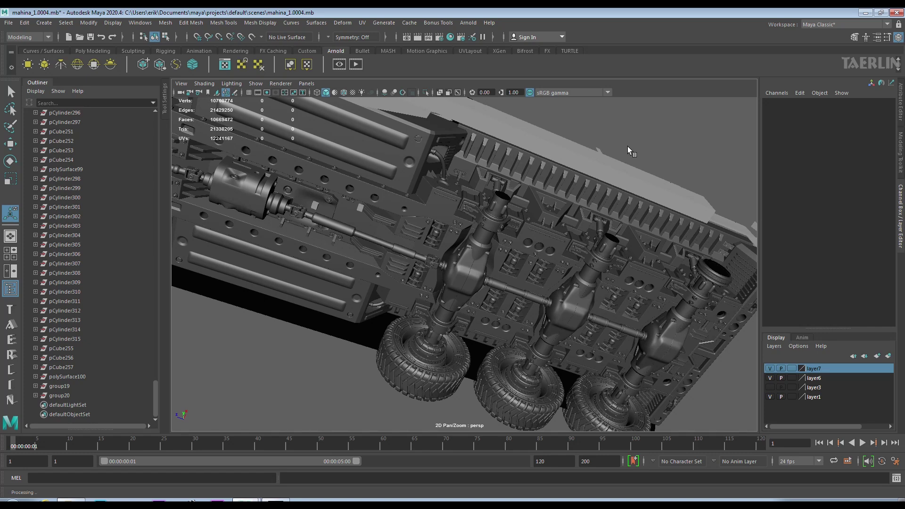
Orbit around the underside to inspect the mirrored wheels, axles and driveshaft
mouse_move(628, 150)
left_mouse_down("alt")
mouse_move(639, 217)
mouse_move(585, 272)
left_mouse_up("alt")
middle_click_drag(585, 271, 567, 289, "alt")
mouse_move(567, 289)
left_mouse_down("alt")
mouse_move(680, 325)
mouse_move(503, 283)
mouse_move(515, 297)
mouse_move(448, 335)
mouse_move(513, 283)
mouse_move(552, 294)
mouse_move(546, 302)
left_mouse_up("alt")
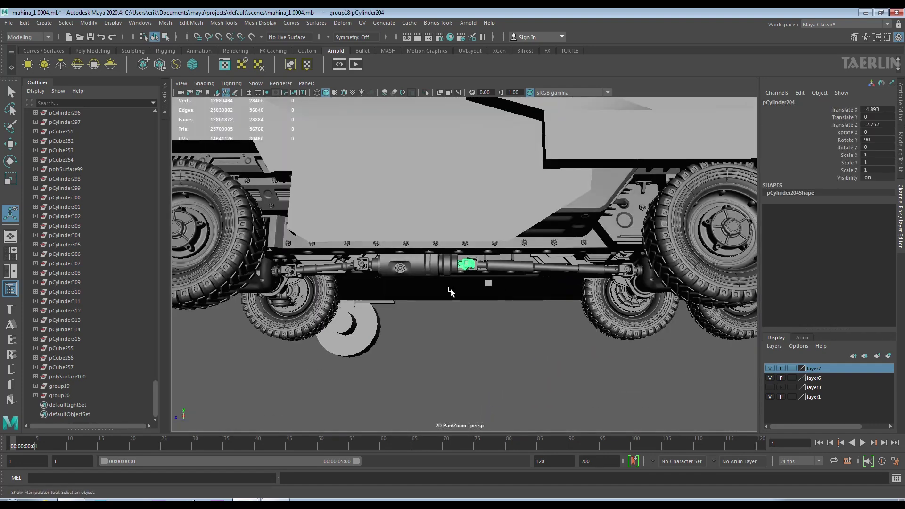
left_click_drag(450, 291, 554, 303, "alt")
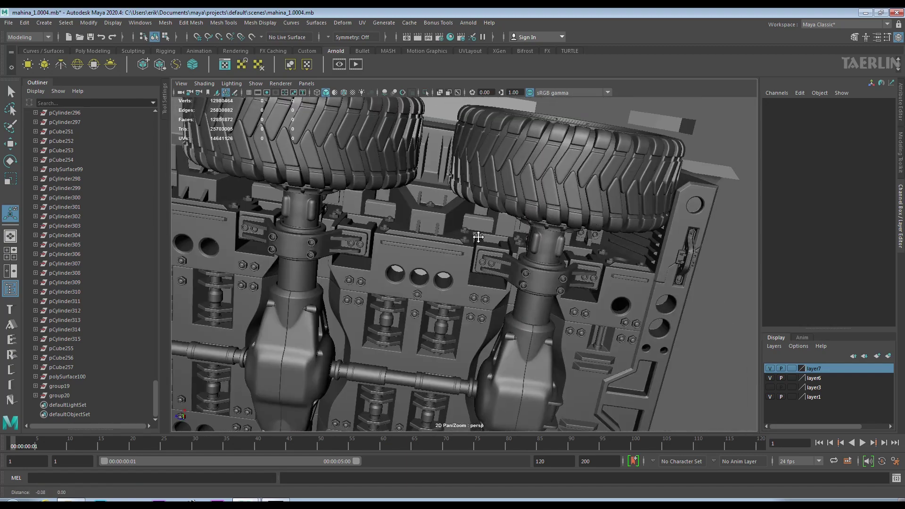
left_click_drag(476, 240, 355, 268, "alt")
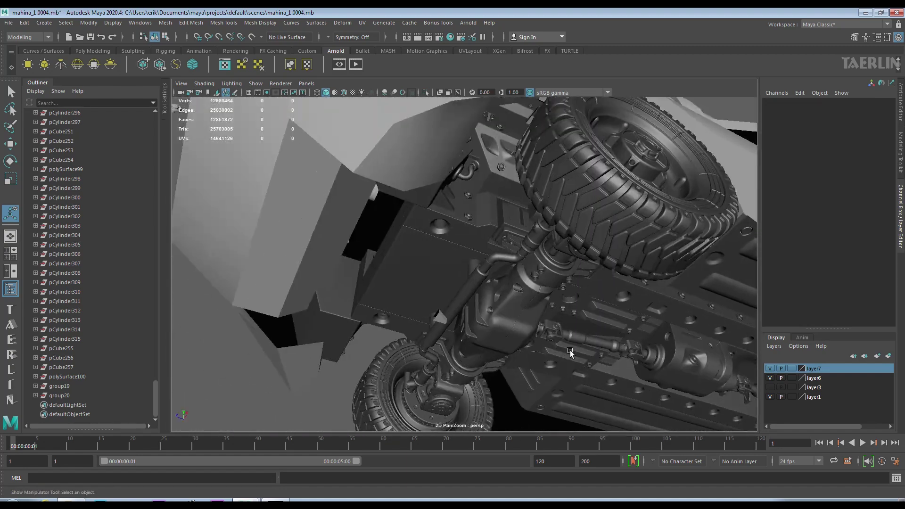
mouse_move(571, 352)
left_mouse_down("alt")
mouse_move(625, 298)
mouse_move(556, 229)
mouse_move(479, 263)
left_mouse_up("alt")
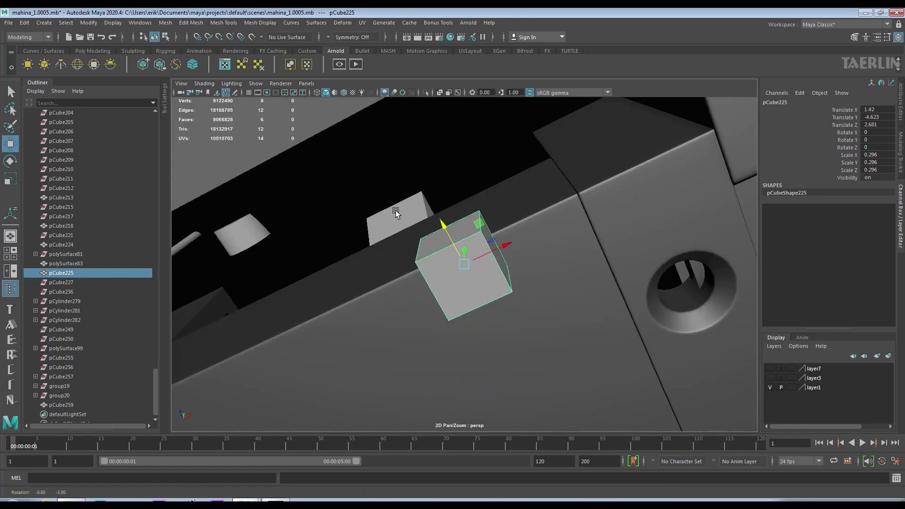
Position the small cube pCube225 against the front bumper block and lengthen it
left_click_drag(395, 213, 427, 281, "alt")
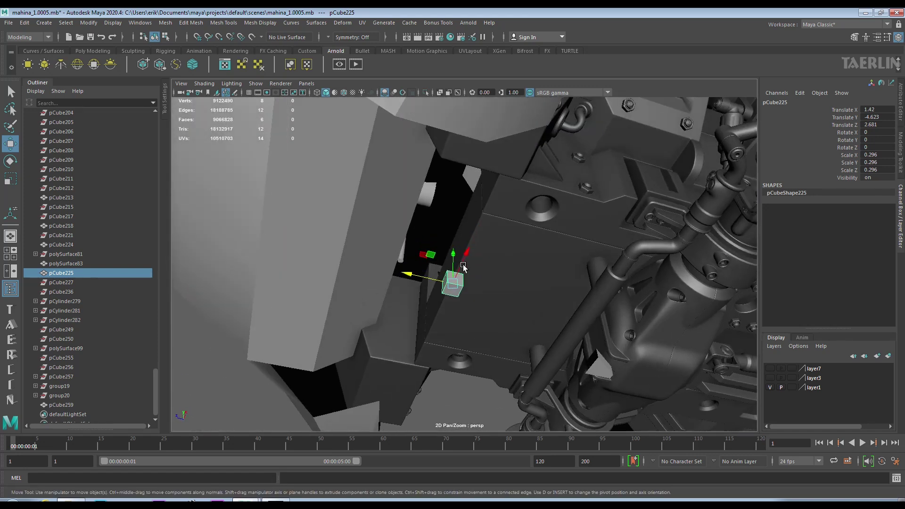
left_click_drag(499, 136, 377, 123)
left_click_drag(424, 212, 518, 235, "alt")
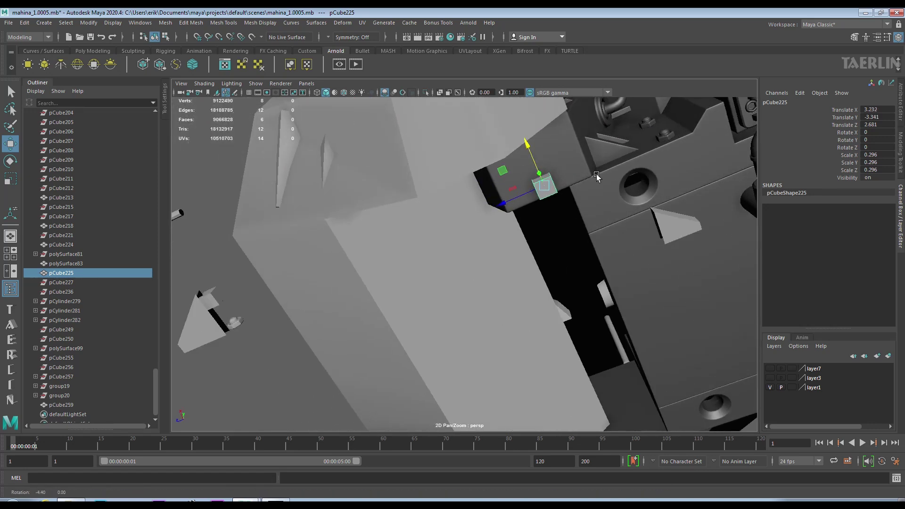
right_click_drag(566, 236, 657, 271, "alt")
left_click_drag(657, 271, 368, 199, "alt")
key("r")
mouse_move(463, 217)
left_mouse_down()
mouse_move(469, 213)
mouse_move(435, 146)
mouse_move(468, 152)
mouse_move(460, 158)
left_mouse_up()
right_click_drag(462, 158, 557, 219, "alt")
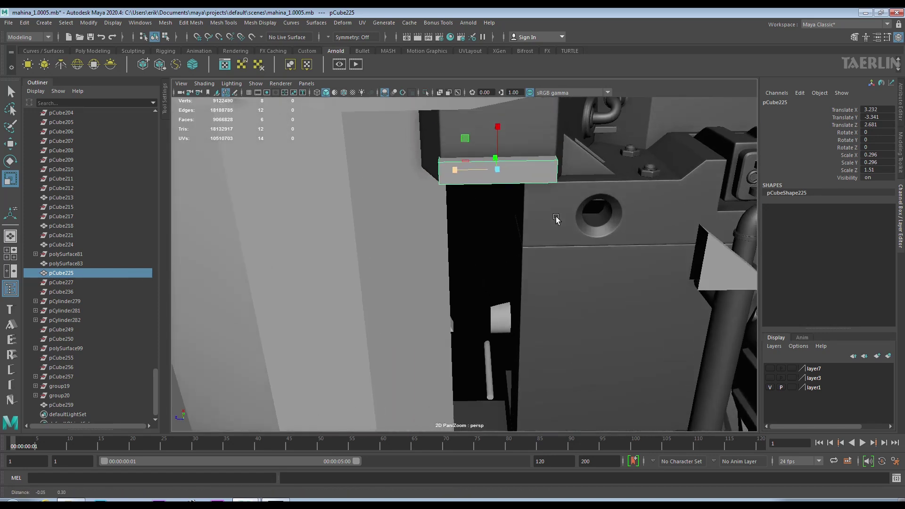
left_click_drag(443, 178, 439, 178)
mouse_move(438, 178)
left_mouse_down("alt")
mouse_move(448, 156)
mouse_move(493, 118)
mouse_move(486, 189)
mouse_move(425, 218)
left_mouse_up("alt")
mouse_move(432, 165)
left_mouse_down()
mouse_move(667, 208)
mouse_move(474, 225)
left_mouse_up()
Pull the cube's end face to stretch the box along the bumper block
right_click(474, 225)
left_click(473, 249)
scroll(517, 291, "up", 3)
scroll(528, 283, "down", 3)
left_click(431, 145)
mouse_move(431, 145)
left_mouse_down("alt")
mouse_move(610, 116)
mouse_move(498, 119)
left_mouse_up("alt")
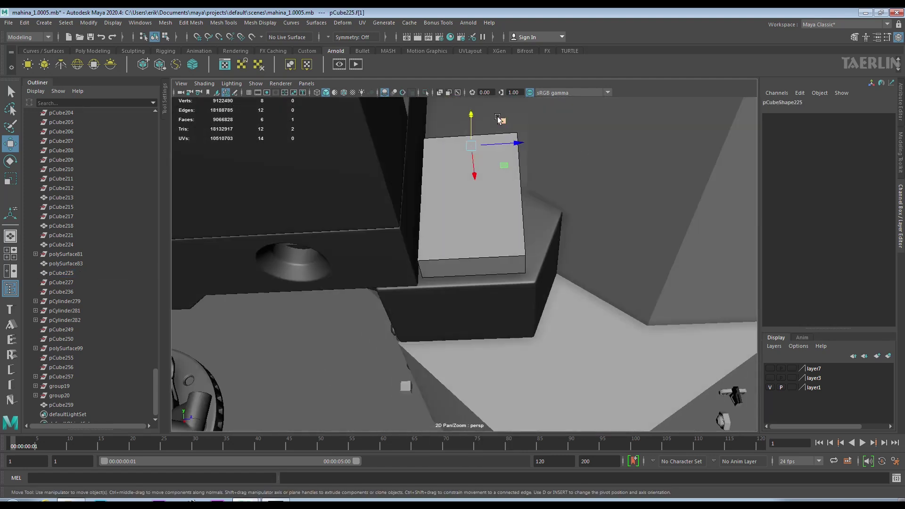
left_click_drag(473, 156, 427, 257, "alt")
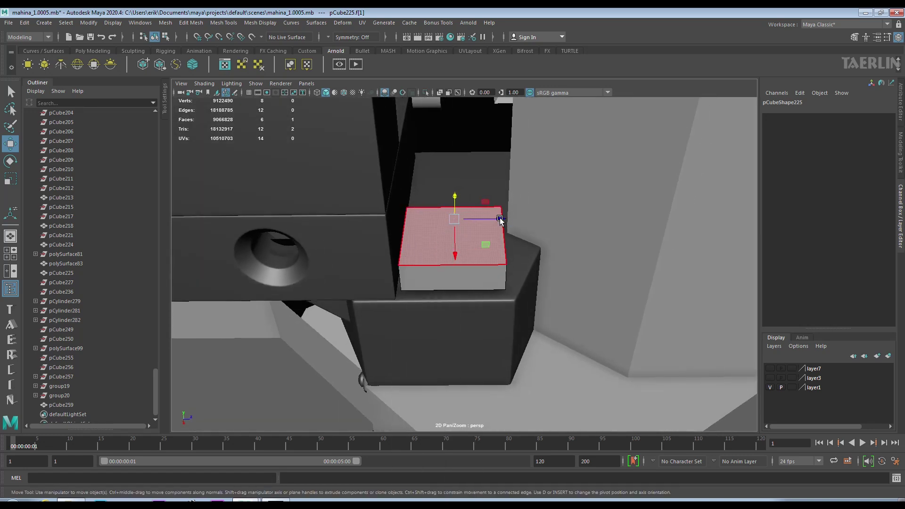
right_click_drag(427, 257, 481, 216)
mouse_move(481, 216)
left_mouse_down("alt")
mouse_move(451, 326)
mouse_move(449, 295)
mouse_move(473, 299)
mouse_move(414, 302)
mouse_move(420, 318)
mouse_move(441, 317)
left_mouse_up("alt")
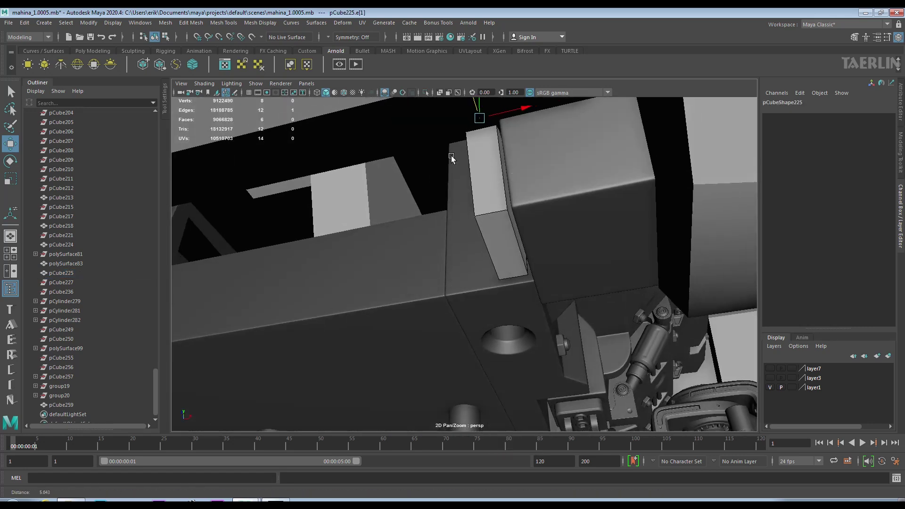
left_click_drag(584, 162, 644, 196, "alt")
left_click(644, 196)
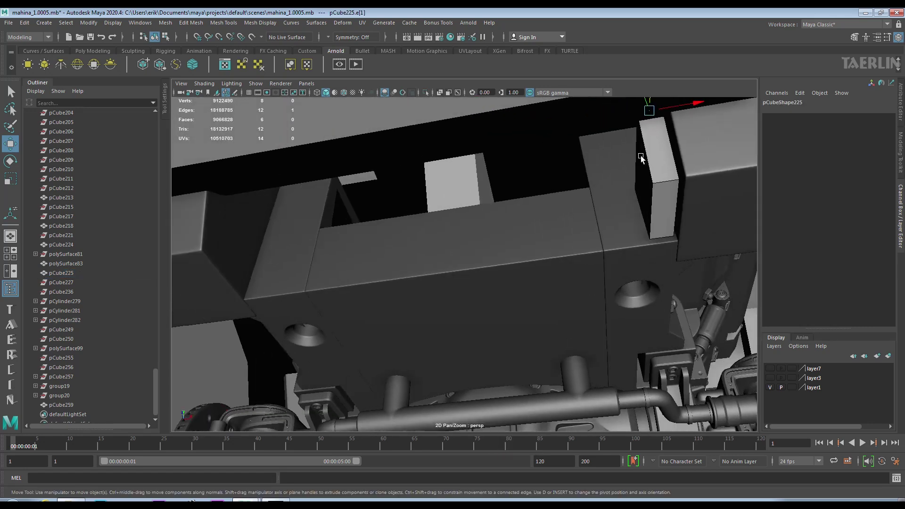
left_click_drag(411, 225, 272, 227)
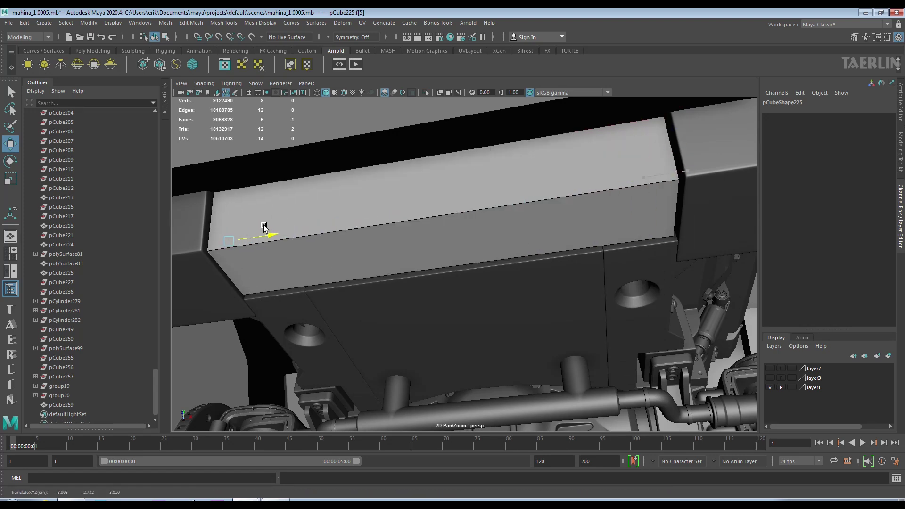
mouse_move(283, 188)
left_mouse_down("alt")
mouse_move(374, 192)
mouse_move(414, 233)
mouse_move(433, 226)
mouse_move(419, 193)
mouse_move(383, 209)
mouse_move(375, 187)
left_mouse_up("alt")
Scale the box into a thin plate (scale X 0.031) and duplicate it as pCube261
key("F8")
key("r")
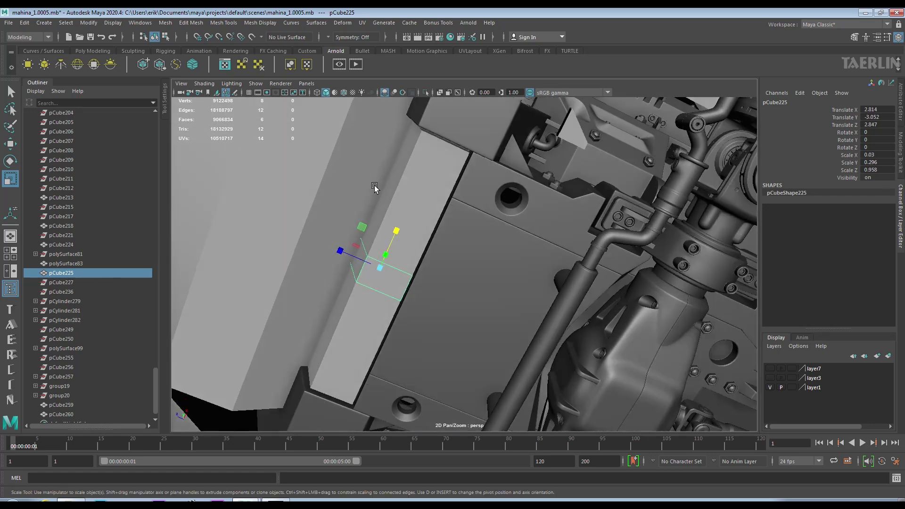
left_click_drag(390, 299, 358, 264, "alt")
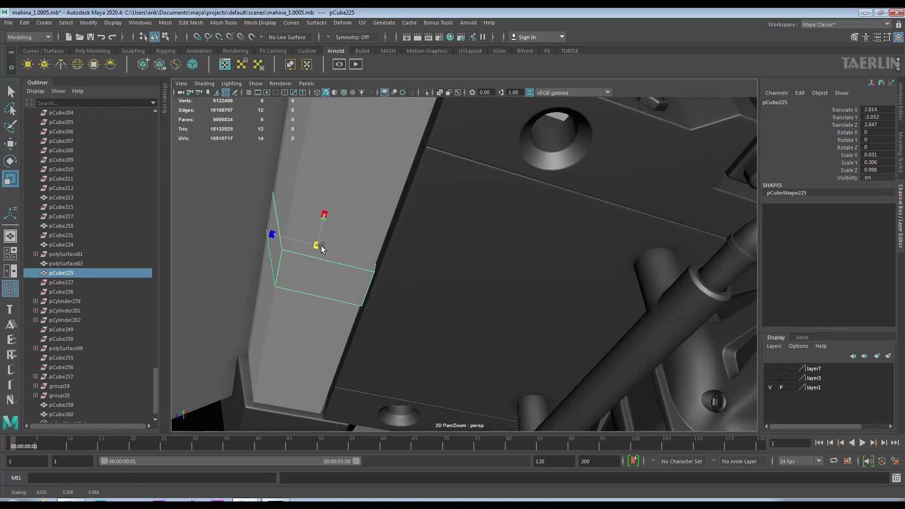
left_click_drag(319, 243, 330, 236)
key("w")
left_click_drag(406, 198, 439, 218, "alt")
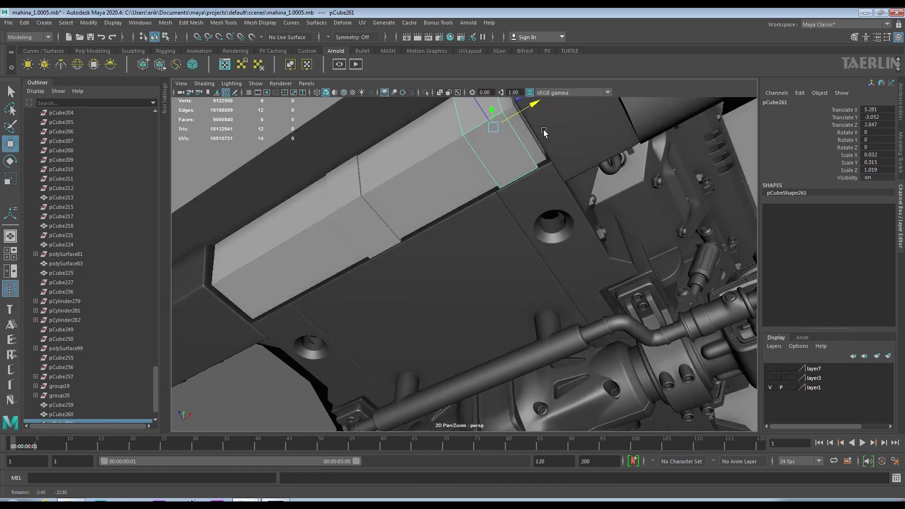
Extrude the box's end and side faces and narrow the extruded face
scroll(521, 257, "up", 5)
left_click_drag(522, 257, 532, 291, "alt")
right_click(585, 223)
left_click(585, 249)
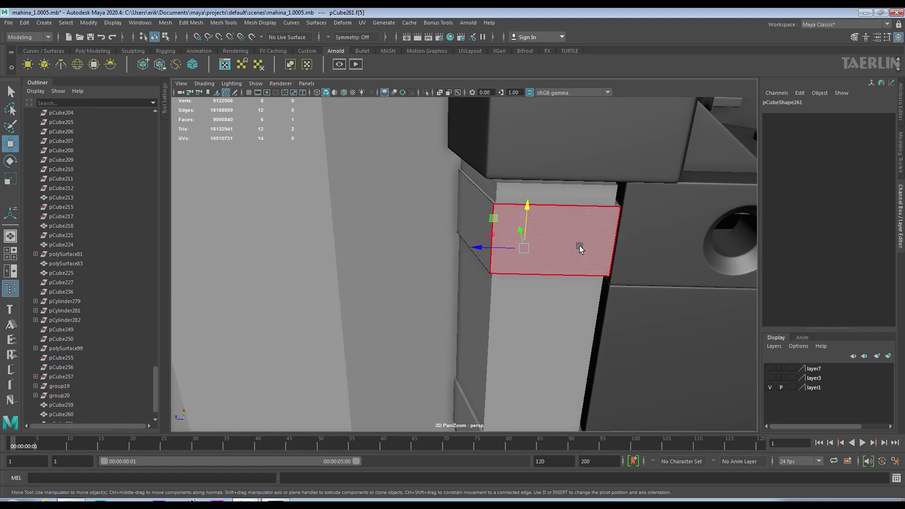
left_click(485, 220, "shift")
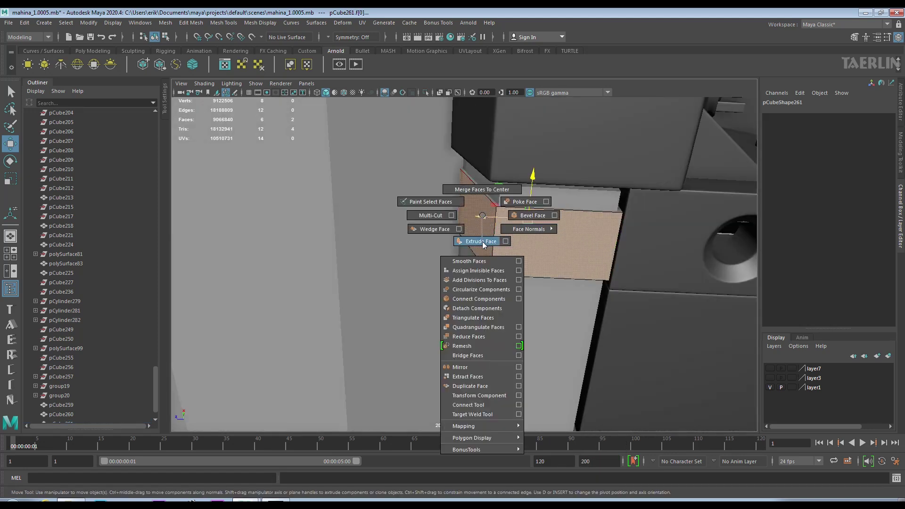
right_click_drag(486, 219, 471, 186, "shift")
left_click_drag(613, 236, 658, 220, "alt")
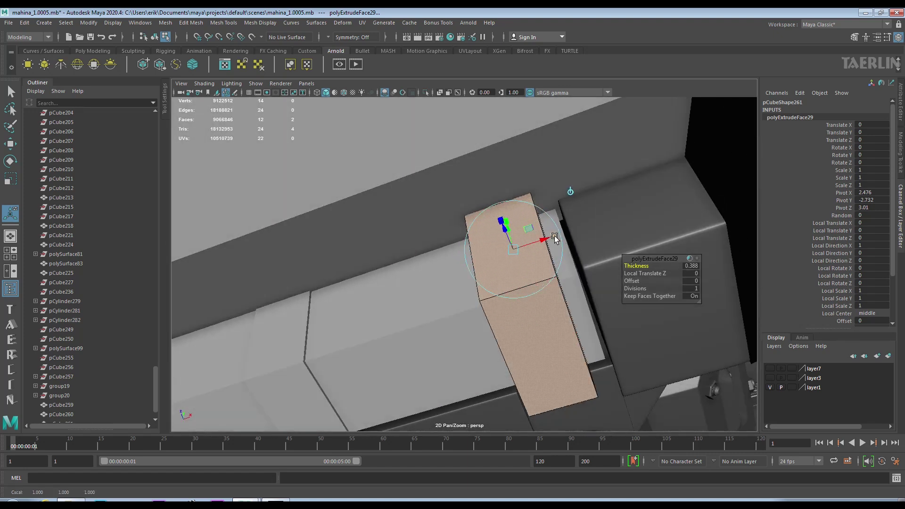
mouse_move(543, 246)
left_mouse_down("alt")
mouse_move(449, 253)
mouse_move(553, 183)
left_mouse_up("alt")
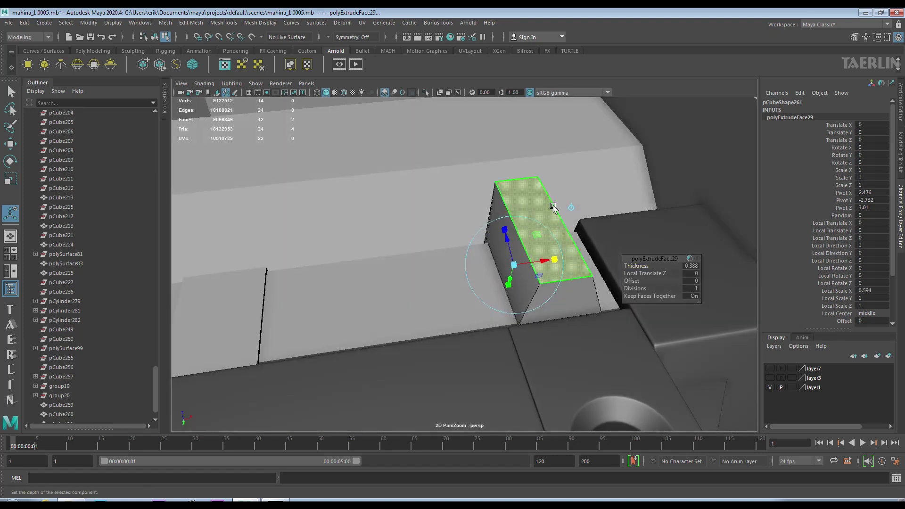
left_click_drag(561, 222, 651, 264, "alt")
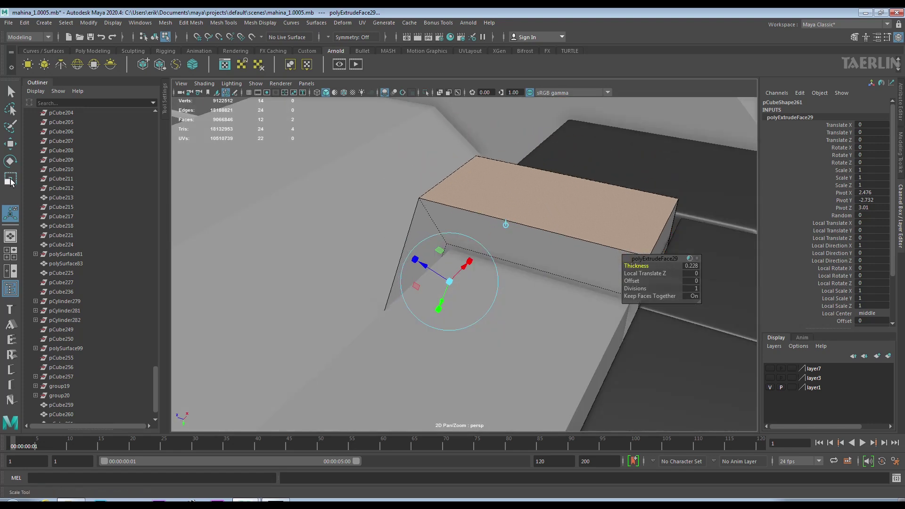
mouse_move(443, 304)
left_mouse_down("alt")
mouse_move(478, 299)
mouse_move(504, 245)
mouse_move(495, 242)
mouse_move(507, 232)
mouse_move(464, 252)
mouse_move(558, 255)
left_mouse_up("alt")
Extrude the end face into an arm and scale its end to taper it
left_click(464, 253)
right_click_drag(494, 254, 492, 282, "shift")
left_click_drag(492, 282, 488, 272, "alt")
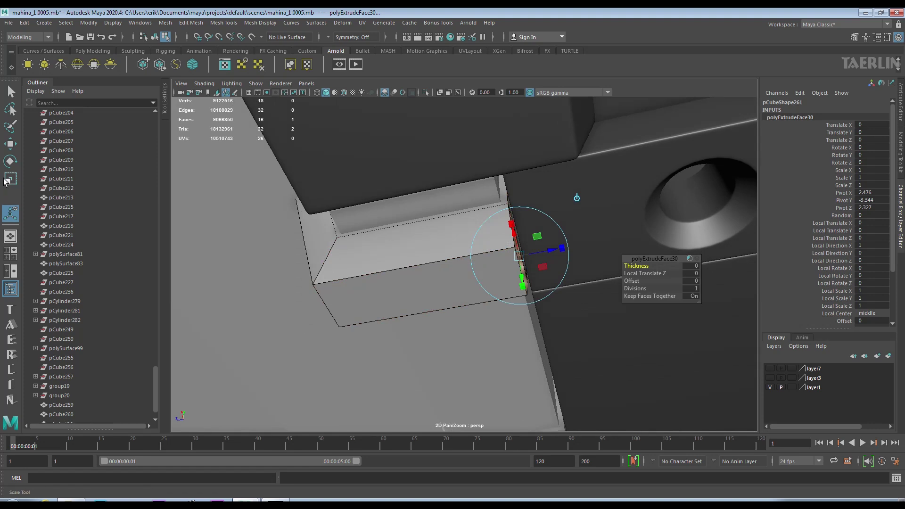
key("w")
mouse_move(578, 267)
left_mouse_down("alt")
mouse_move(519, 246)
mouse_move(509, 274)
mouse_move(500, 264)
left_mouse_up("alt")
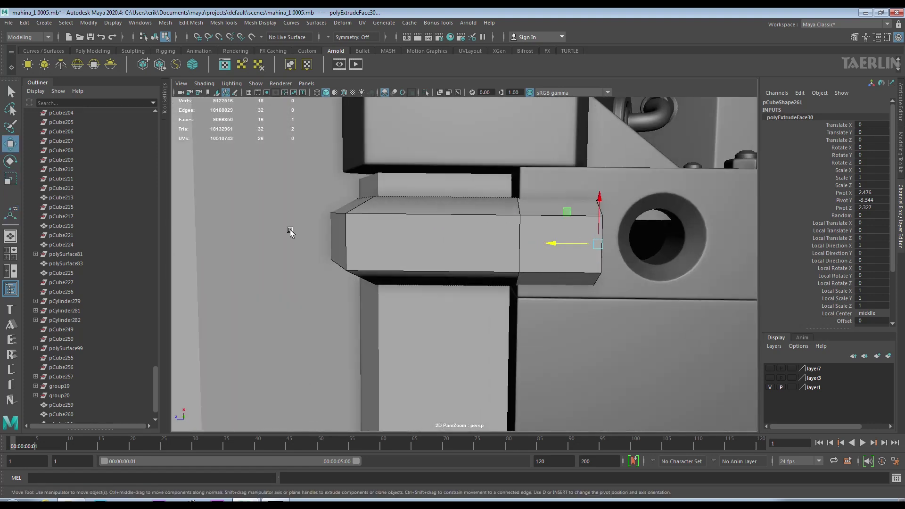
left_click(11, 182)
mouse_move(394, 202)
left_mouse_down("alt")
mouse_move(392, 231)
mouse_move(561, 202)
mouse_move(491, 217)
left_mouse_up("alt")
Adjust an edge at the tapered end, then isolate the bracket on its own
left_click(500, 189)
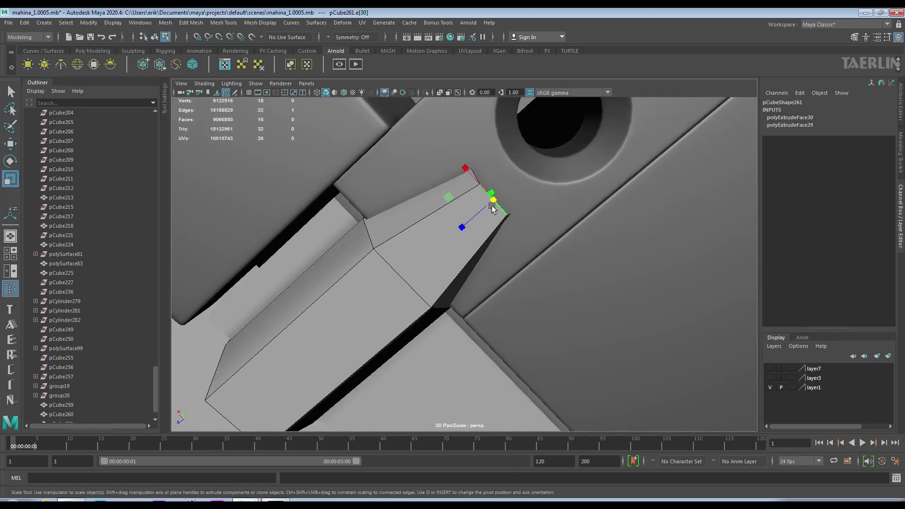
key("w")
mouse_move(435, 245)
left_mouse_down("alt")
mouse_move(472, 283)
mouse_move(641, 198)
mouse_move(454, 263)
mouse_move(429, 255)
mouse_move(421, 276)
mouse_move(430, 261)
mouse_move(572, 275)
mouse_move(538, 285)
mouse_move(563, 298)
mouse_move(526, 233)
mouse_move(536, 283)
mouse_move(525, 293)
mouse_move(544, 285)
mouse_move(542, 258)
mouse_move(602, 281)
left_mouse_up("alt")
mouse_move(491, 265)
left_mouse_down("alt")
mouse_move(594, 257)
mouse_move(529, 248)
left_mouse_up("alt")
left_click_drag(431, 267, 530, 266, "alt")
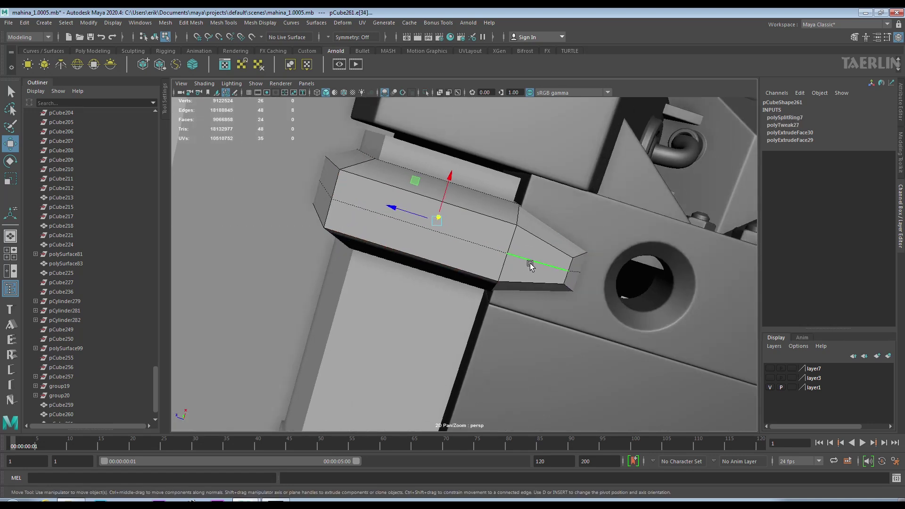
key("F8")
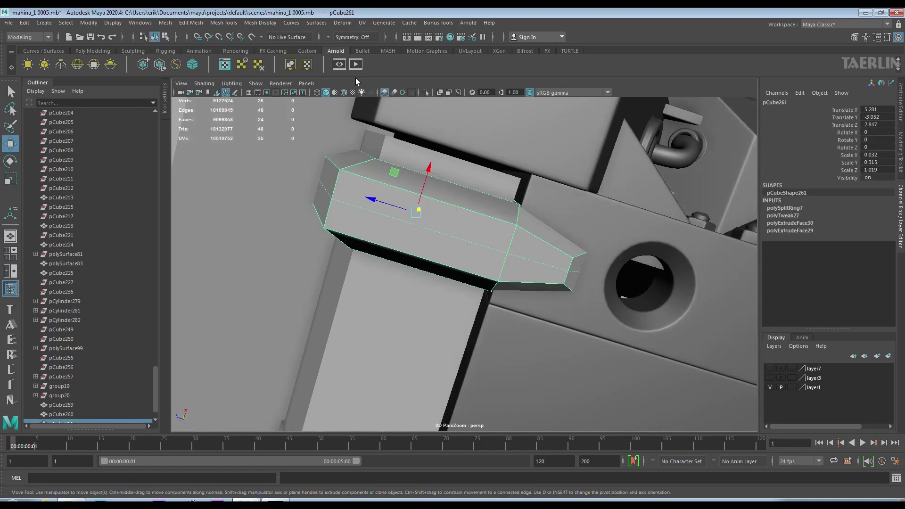
left_click(422, 93)
mouse_move(491, 239)
left_mouse_down("alt")
mouse_move(461, 299)
mouse_move(489, 307)
mouse_move(477, 295)
left_mouse_up("alt")
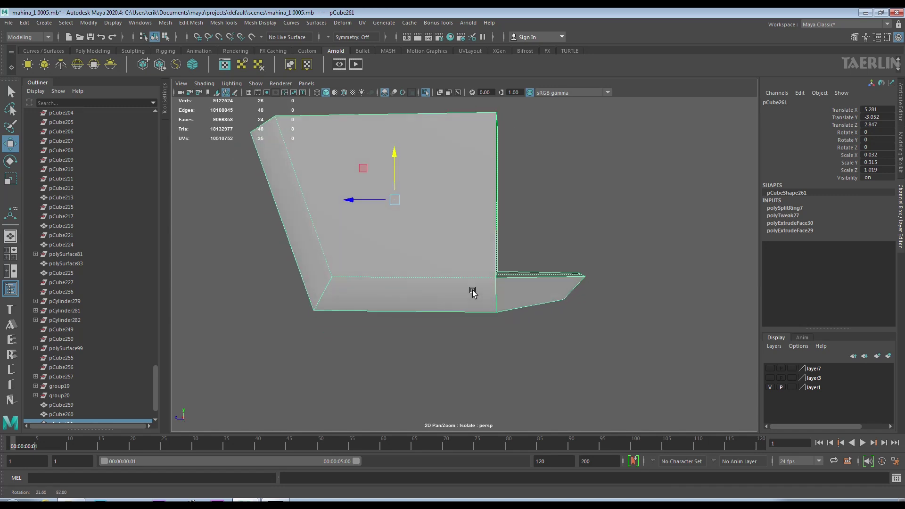
Multi-cut an angled split across the bracket's bend and delete the faces outside the cut
right_click_drag(501, 177, 406, 256, "shift")
left_click(299, 269)
left_click(497, 239)
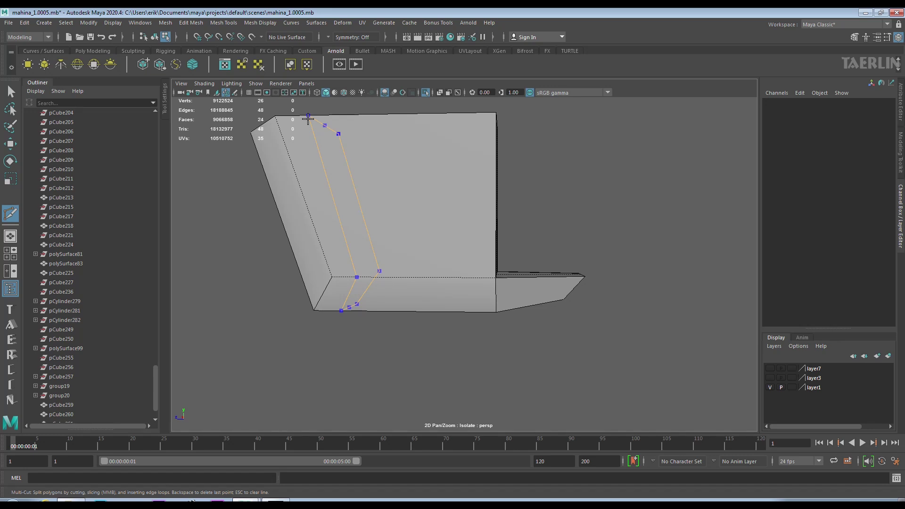
key("Return")
key("w")
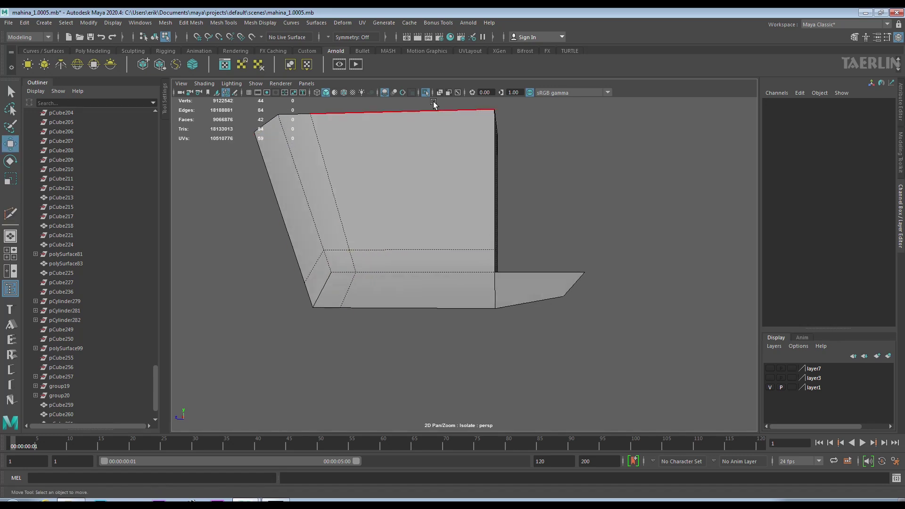
left_click_drag(523, 102, 412, 128)
key("Delete")
Re-isolate the bracket and select its outer border edges in Edge mode
key("F8")
key("ctrl+1")
mouse_move(435, 111)
left_mouse_down("alt")
mouse_move(478, 195)
mouse_move(437, 191)
mouse_move(502, 201)
left_mouse_up("alt")
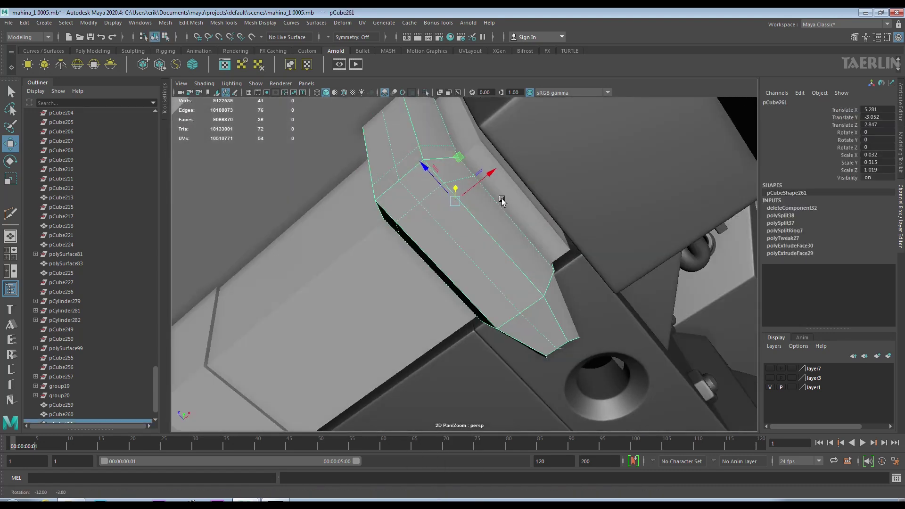
key("f")
key("ctrl+1")
left_click_drag(503, 246, 494, 281, "alt")
right_click(406, 248)
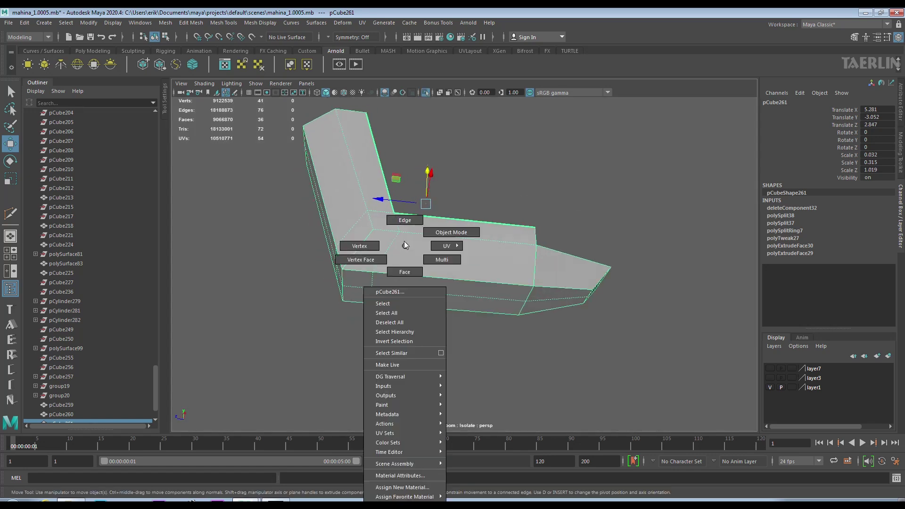
left_click(405, 221)
left_click(436, 242)
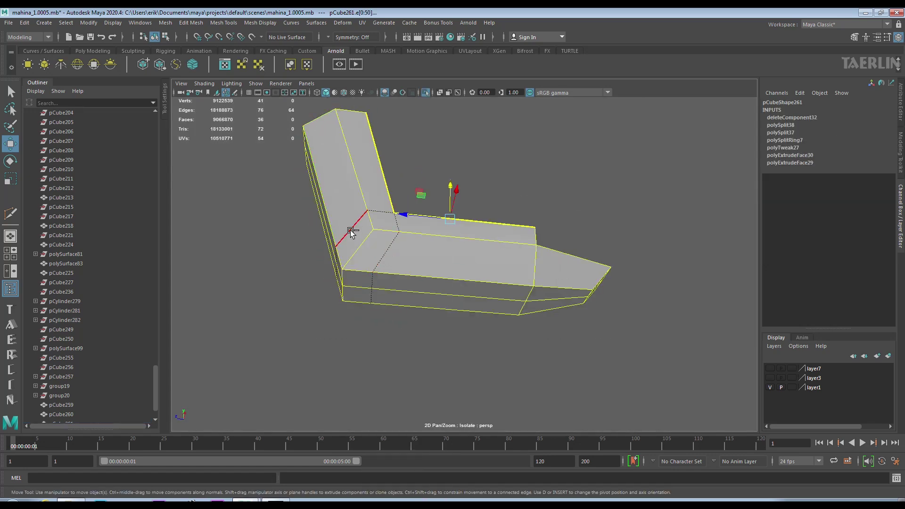
mouse_move(416, 291)
left_mouse_down("alt")
mouse_move(431, 281)
mouse_move(494, 281)
mouse_move(476, 256)
left_mouse_up("alt")
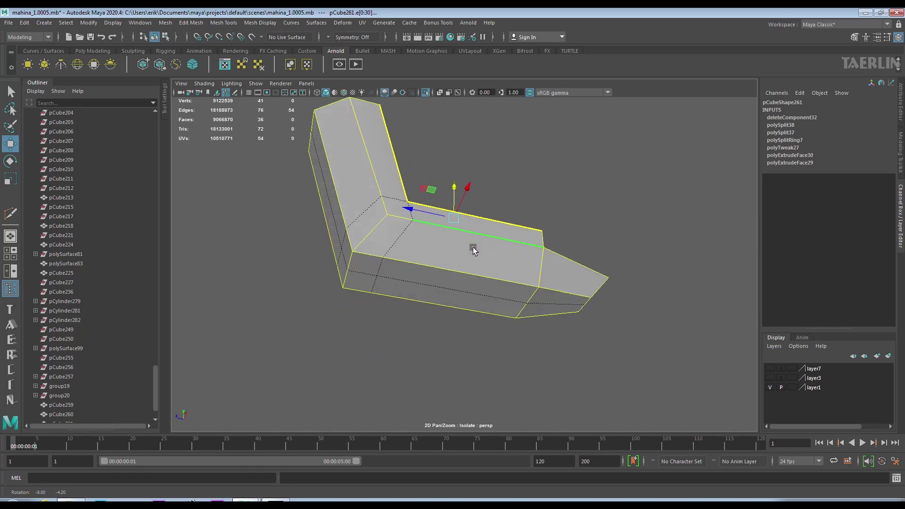
Bevel the bracket's selected border edges
left_click(468, 245)
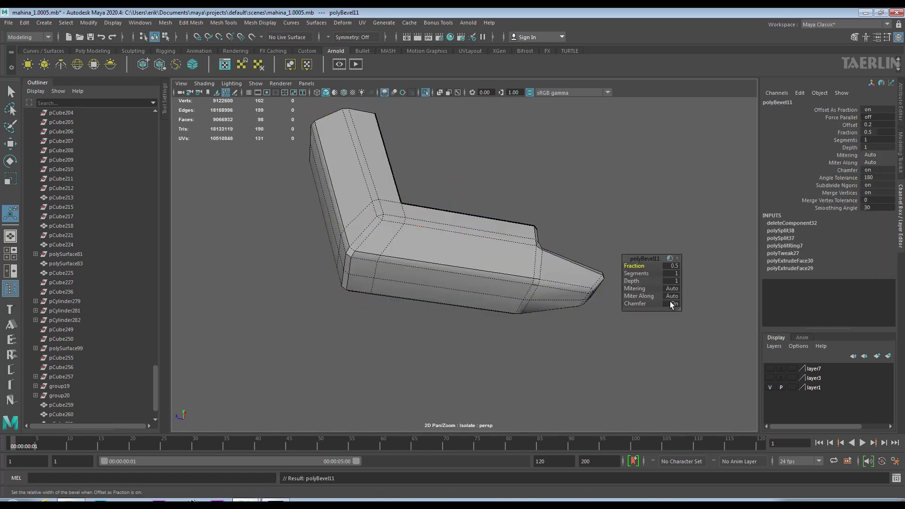
left_click_drag(518, 244, 486, 284, "alt")
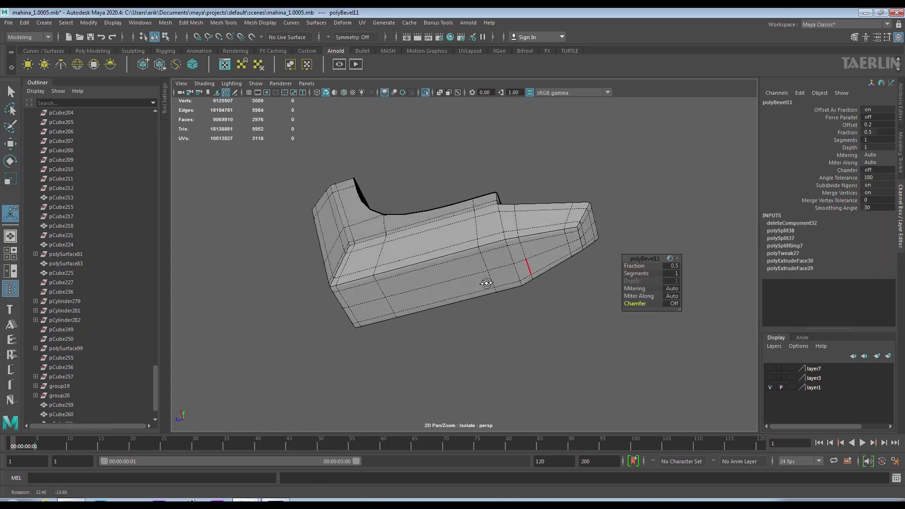
scroll(482, 220, "up", 5)
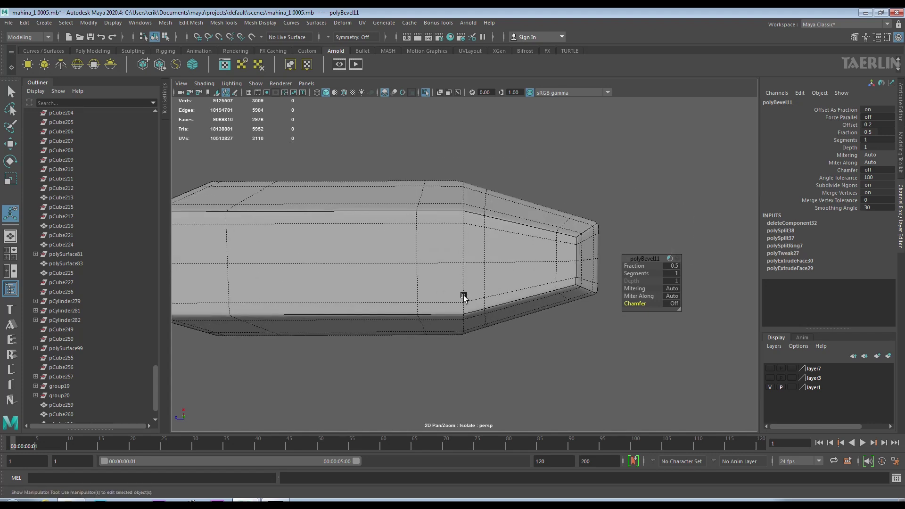
left_click(516, 235)
key("w")
key("ctrl+a")
Inset the bracket's side faces as a recessed panel with an extrusion offset of 0.017
key("F11")
left_click(471, 217)
left_click(485, 259, "shift")
mouse_move(468, 216)
right_mouse_down("shift")
mouse_move(531, 250)
mouse_move(472, 250)
mouse_move(473, 280)
right_mouse_up("shift")
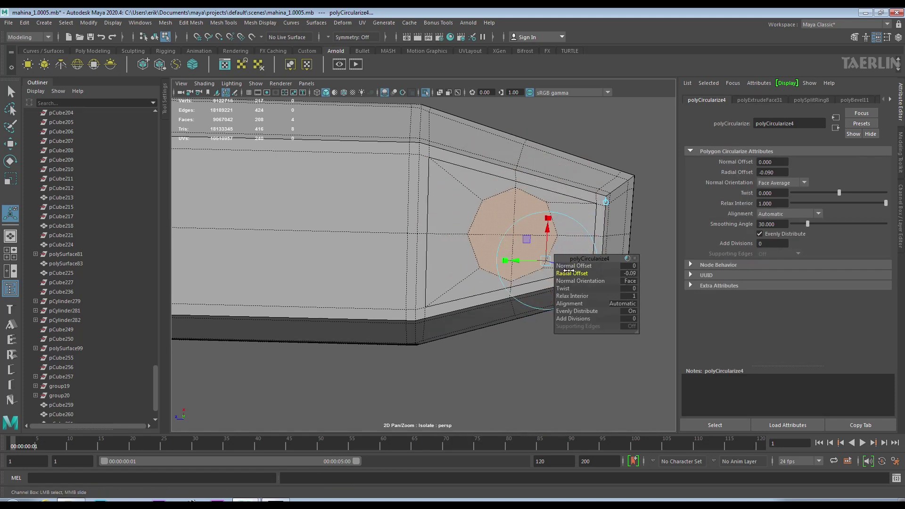
left_click_drag(425, 367, 330, 358, "alt")
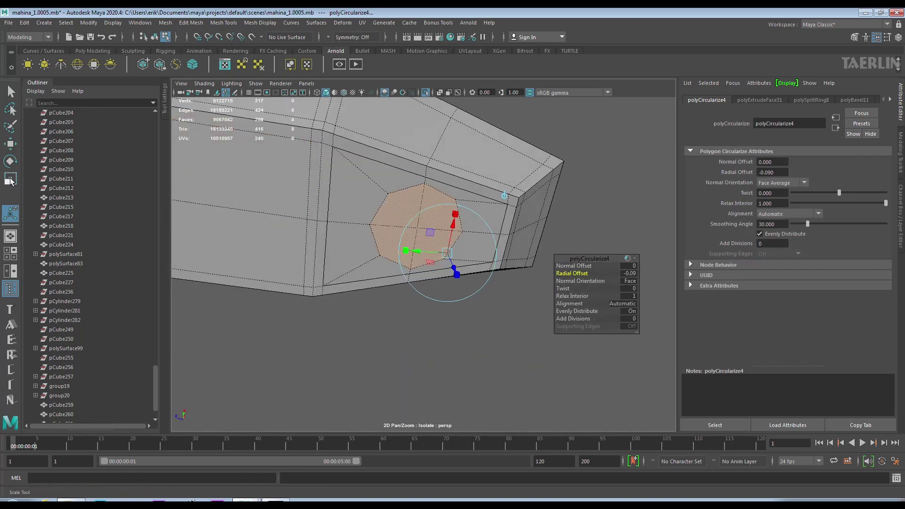
Circularize the edge loop in the middle of the panel into an octagon
left_click(11, 144)
mouse_move(283, 307)
left_mouse_down("alt")
mouse_move(339, 235)
mouse_move(422, 202)
mouse_move(406, 214)
left_mouse_up("alt")
right_click_drag(414, 224, 448, 201)
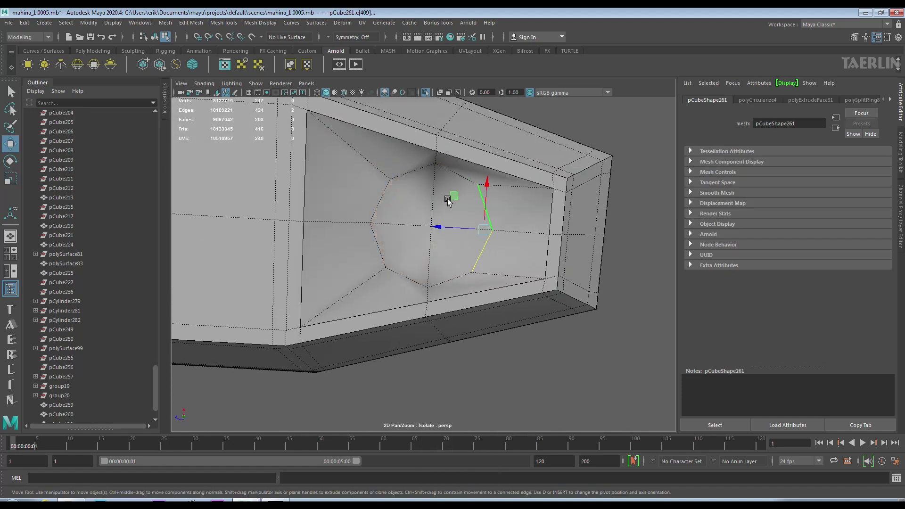
right_click(407, 247, "shift")
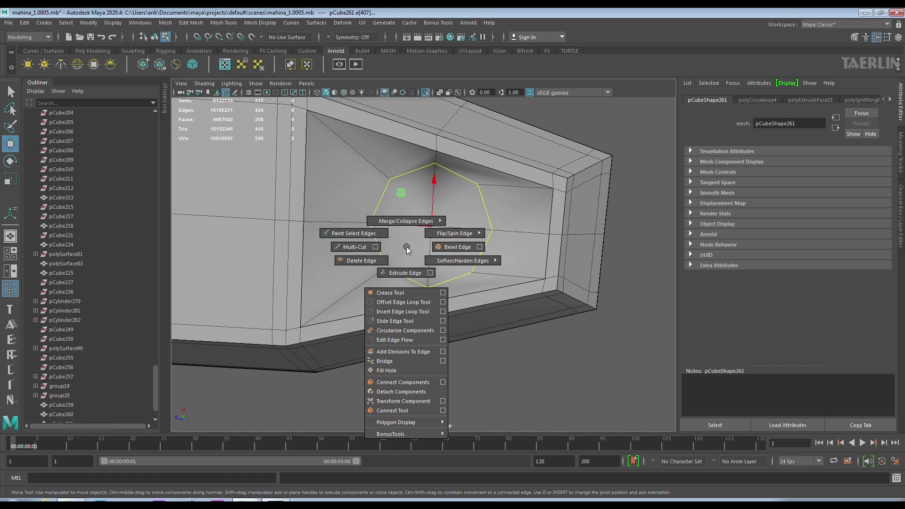
right_click_drag(407, 249, 404, 330, "shift")
Extrude the octagon faces twice and delete them to open a round hole
mouse_move(461, 225)
left_mouse_down("alt")
mouse_move(445, 242)
mouse_move(428, 212)
mouse_move(430, 200)
mouse_move(443, 198)
left_mouse_up("alt")
right_click_drag(443, 198, 437, 197)
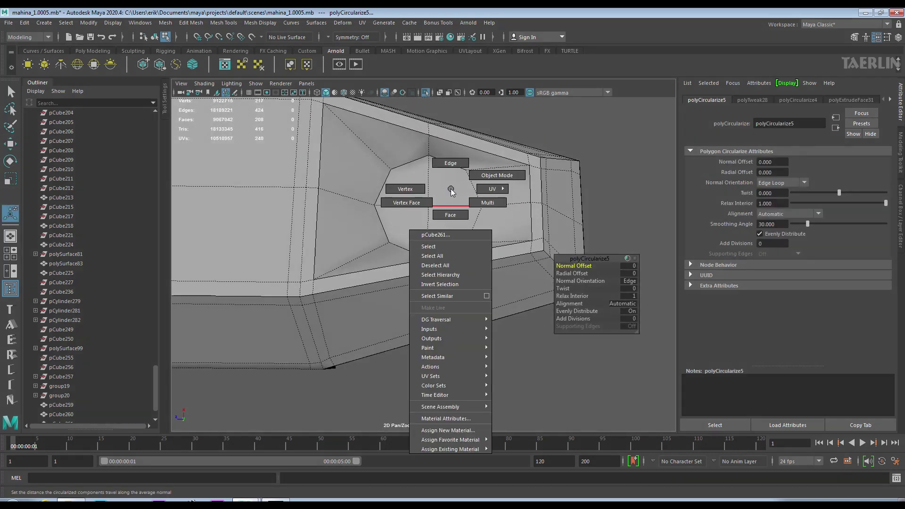
left_click_drag(437, 197, 406, 196, "shift")
key("ctrl+e")
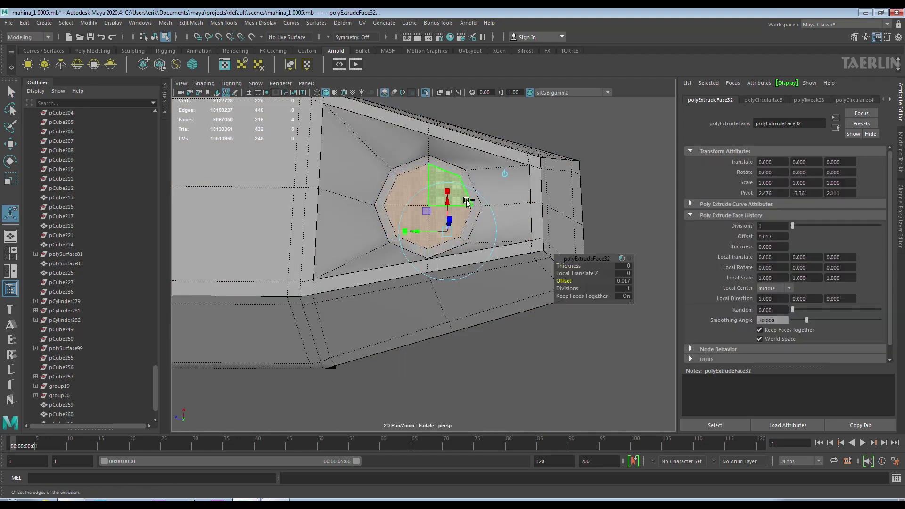
right_click_drag(467, 202, 445, 173, "shift")
key("Delete")
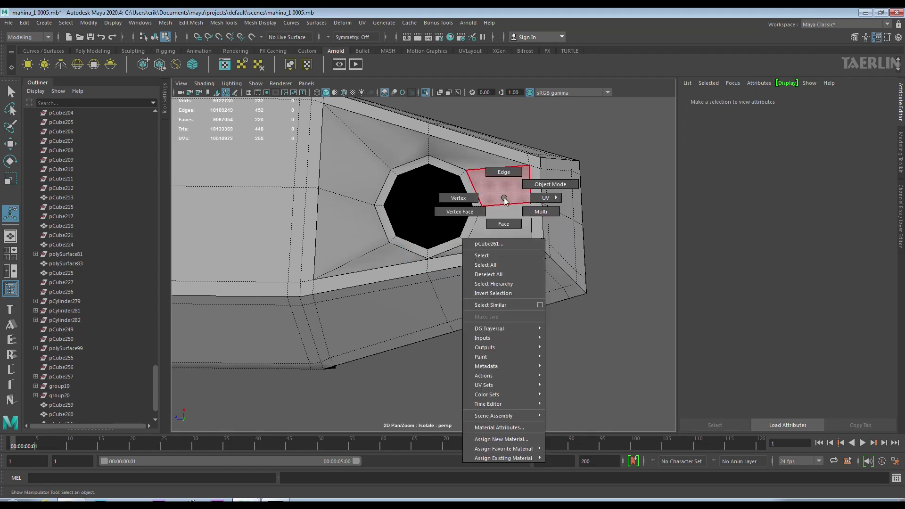
Bevel the edge loop around the hole at fraction 0.5 with Uniform mitering
key("q")
key("F10")
double_click(509, 157)
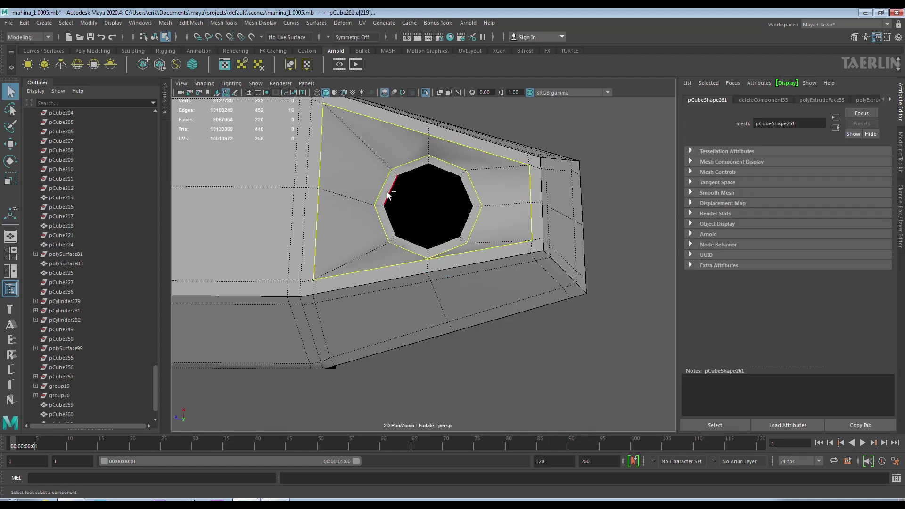
right_click_drag(386, 192, 378, 172, "shift")
left_click(604, 289)
left_click(605, 297)
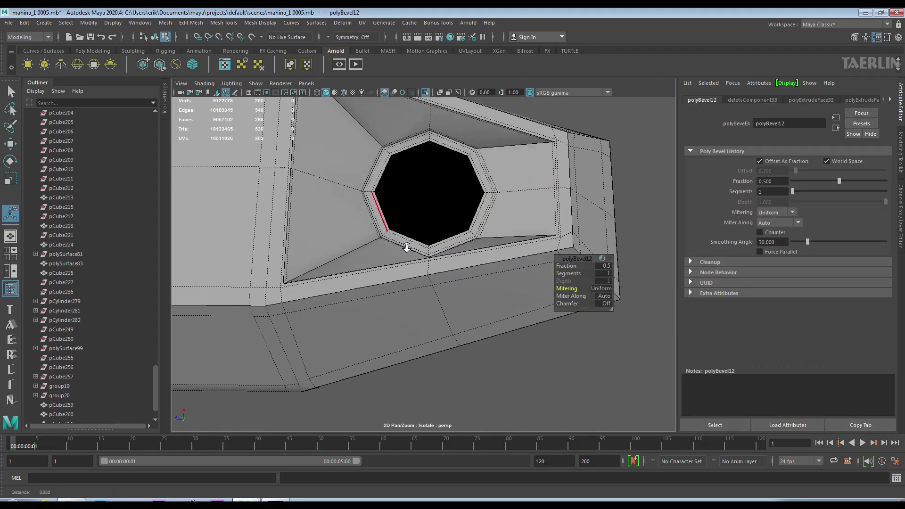
scroll(456, 241, "down", 5)
scroll(457, 241, "up", 5)
Insert a supporting edge loop around the hole and check the smoothed preview
key("1")
key("3")
key("1")
left_click(344, 244)
left_click(344, 278, "ctrl")
key("3")
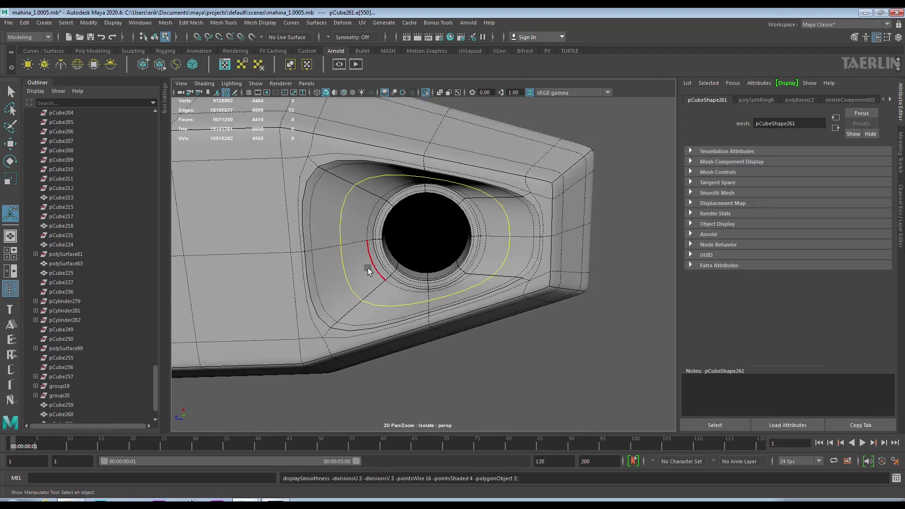
Reselect the bracket with smoothing off and pick its upper side face
key("F8")
key("q")
scroll(354, 202, "down", 5)
mouse_move(354, 202)
left_mouse_down("alt")
mouse_move(481, 262)
mouse_move(530, 309)
mouse_move(507, 291)
mouse_move(477, 307)
mouse_move(451, 283)
left_mouse_up("alt")
left_click(464, 253)
key("1")
right_click_drag(478, 247, 470, 286)
left_click(477, 247)
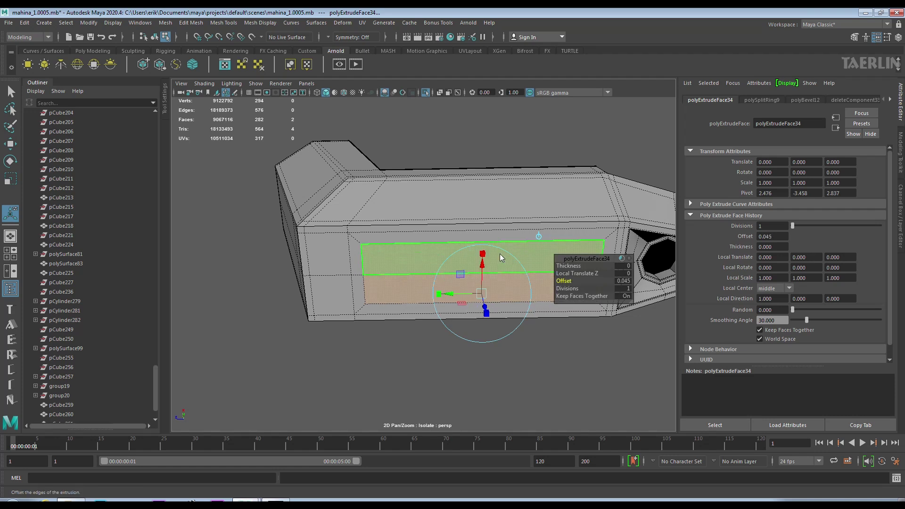
Bevel the inset panel's bottom edge loop (polyBevel13)
left_click_drag(552, 267, 489, 224, "alt")
key("q")
left_click(516, 191)
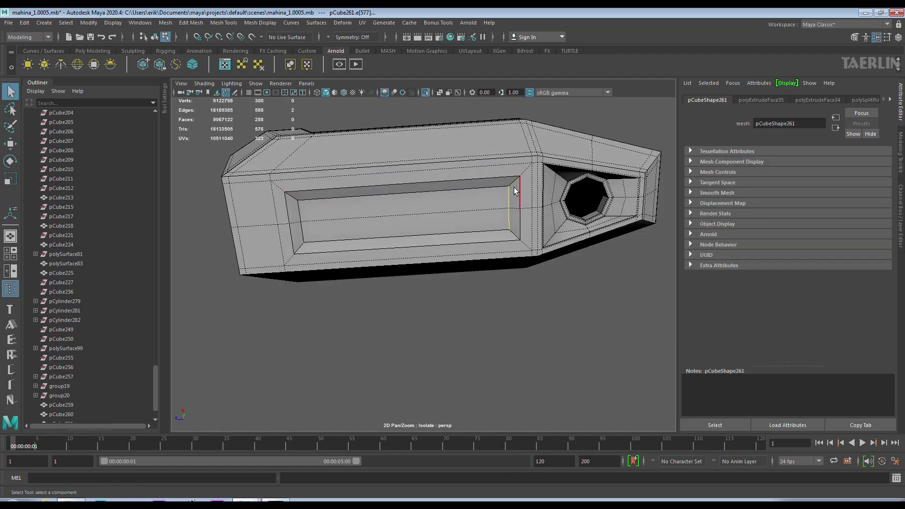
right_click_drag(303, 231, 430, 232, "shift")
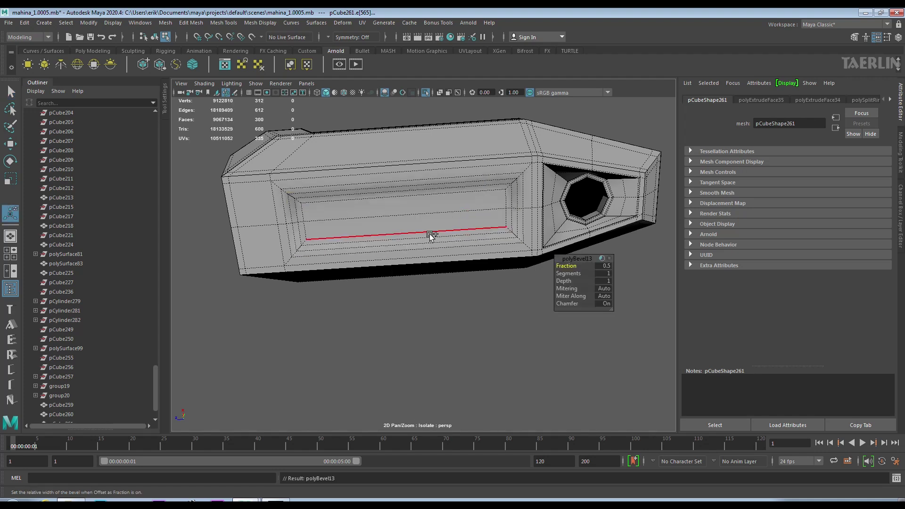
Multi-cut a vertical edge loop across the bracket and show the surrounding chassis again
right_click(424, 203, "shift")
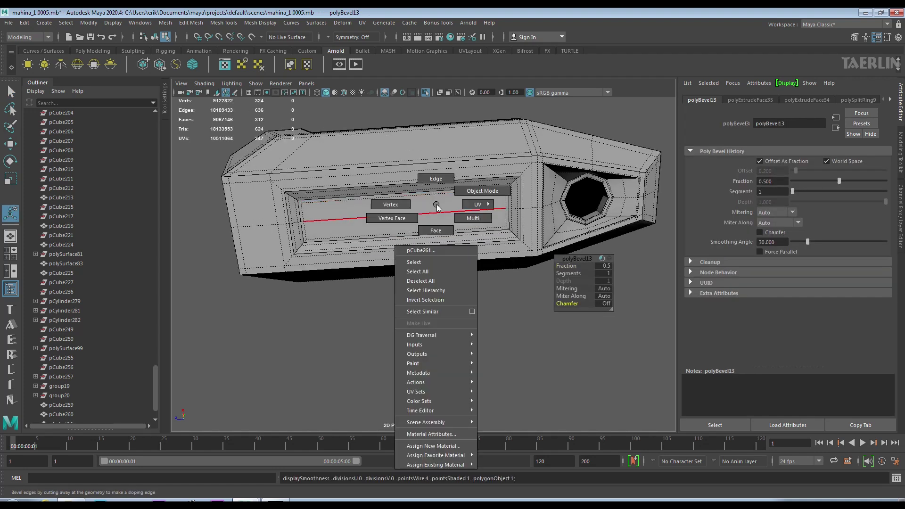
right_click_drag(493, 189, 500, 208, "shift")
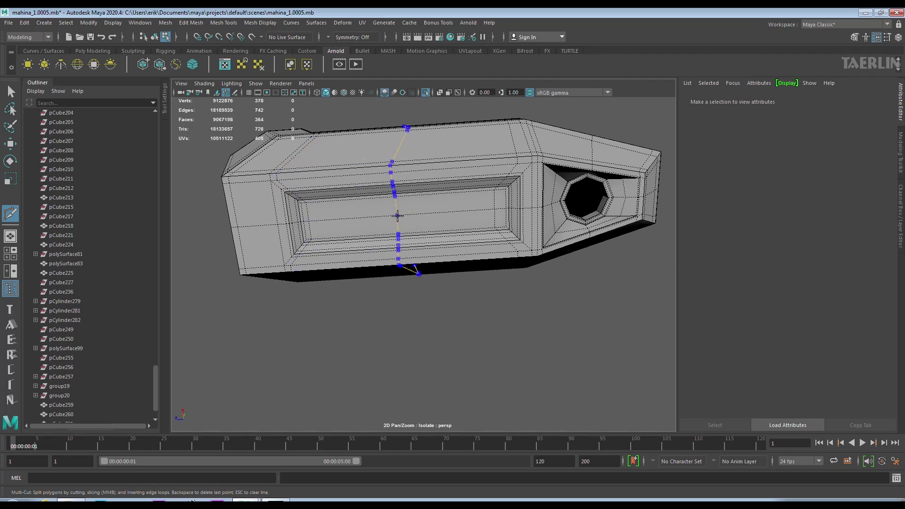
scroll(450, 288, "down", 3)
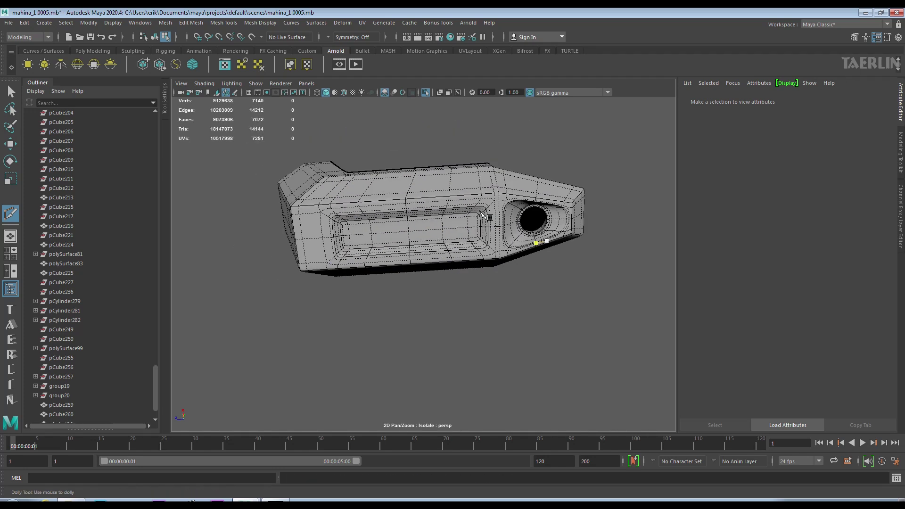
left_click_drag(541, 239, 465, 226, "alt")
right_click_drag(465, 226, 517, 202)
mouse_move(518, 201)
left_mouse_down("alt")
mouse_move(413, 190)
mouse_move(426, 233)
mouse_move(504, 243)
mouse_move(441, 226)
mouse_move(428, 237)
left_mouse_up("alt")
key("w")
key("ctrl+1")
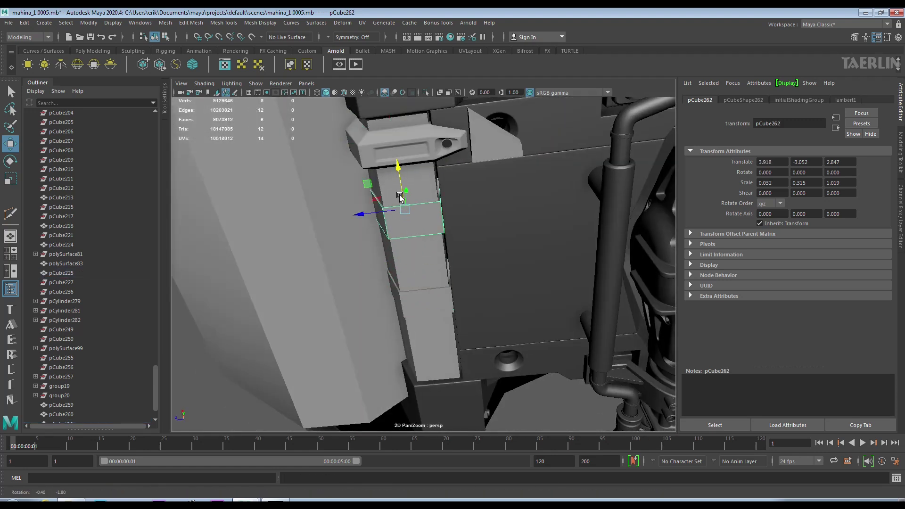
Position the new block pCube262 and extrude its faces twice to start the L shape
left_click_drag(391, 182, 403, 193, "alt")
mouse_move(389, 239)
left_mouse_down("alt")
mouse_move(470, 247)
mouse_move(401, 198)
mouse_move(428, 286)
left_mouse_up("alt")
mouse_move(469, 267)
right_mouse_down()
mouse_move(463, 273)
mouse_move(571, 266)
right_mouse_up()
mouse_move(585, 268)
left_mouse_down("alt")
mouse_move(522, 264)
mouse_move(538, 259)
mouse_move(414, 265)
mouse_move(467, 254)
left_mouse_up("alt")
left_click(467, 255)
right_click_drag(467, 255, 566, 264, "shift")
key("w")
mouse_move(471, 255)
left_mouse_down("alt")
mouse_move(542, 236)
mouse_move(575, 238)
mouse_move(576, 264)
mouse_move(606, 269)
mouse_move(448, 263)
mouse_move(504, 319)
mouse_move(543, 264)
left_mouse_up("alt")
Extrude another face of the block to extend the L-shaped arm
right_click_drag(542, 264, 558, 239)
key("r")
left_click_drag(556, 209, 465, 249, "alt")
key("F11")
left_click(465, 267)
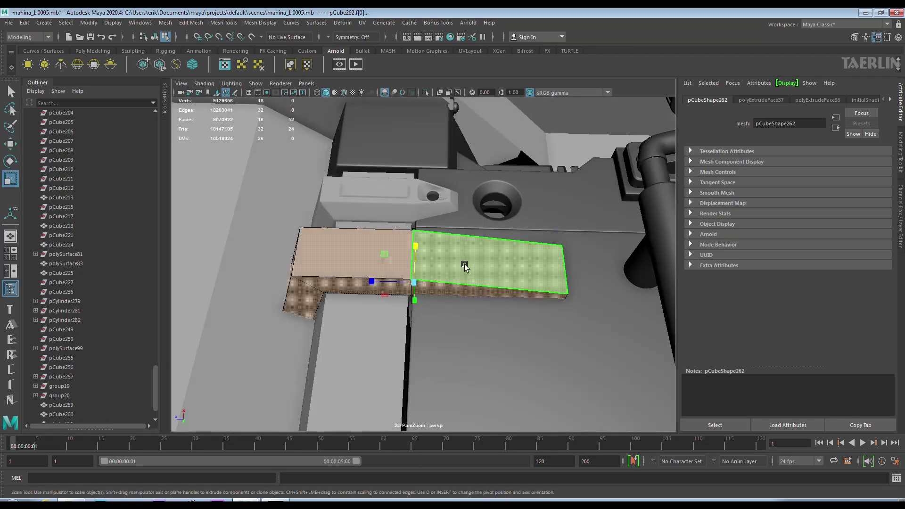
left_click(522, 264)
right_click(522, 263, "shift")
left_click(519, 267)
mouse_move(510, 289)
left_mouse_down("alt")
mouse_move(431, 261)
mouse_move(446, 243)
mouse_move(410, 253)
left_mouse_up("alt")
left_click(430, 260)
key("ctrl+e")
mouse_move(566, 282)
left_mouse_down("alt")
mouse_move(389, 267)
mouse_move(468, 235)
mouse_move(464, 256)
mouse_move(471, 232)
left_mouse_up("alt")
Inset the arm's top face with an extrusion at offset 0.07, adjusting with scale and move
left_click(514, 236)
key("ctrl+e")
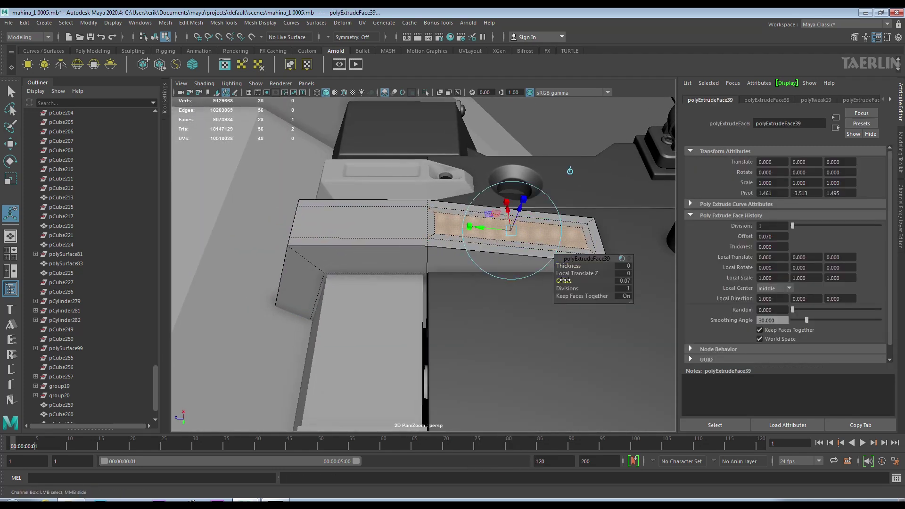
key("r")
left_click_drag(564, 281, 543, 245, "alt")
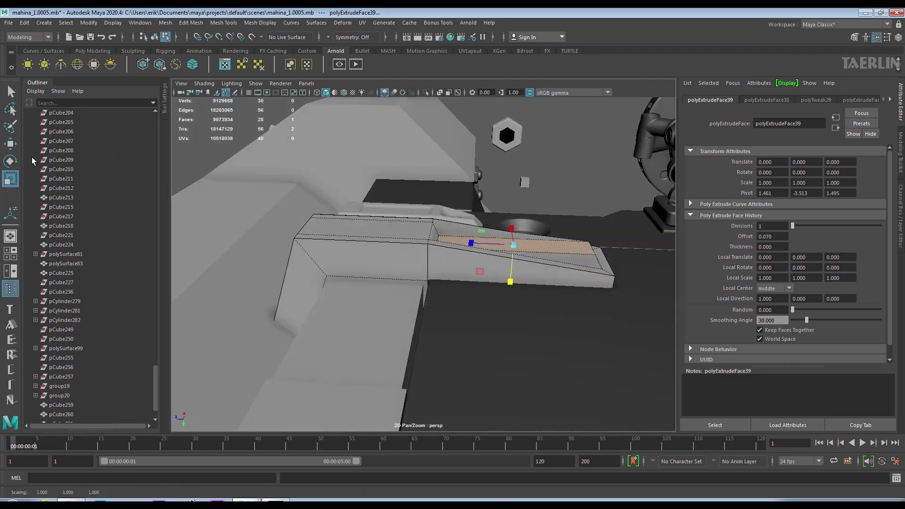
key("w")
mouse_move(476, 264)
left_mouse_down("alt")
mouse_move(576, 349)
mouse_move(595, 289)
mouse_move(507, 324)
mouse_move(542, 227)
mouse_move(634, 232)
left_mouse_up("alt")
scroll(595, 288, "up", 3)
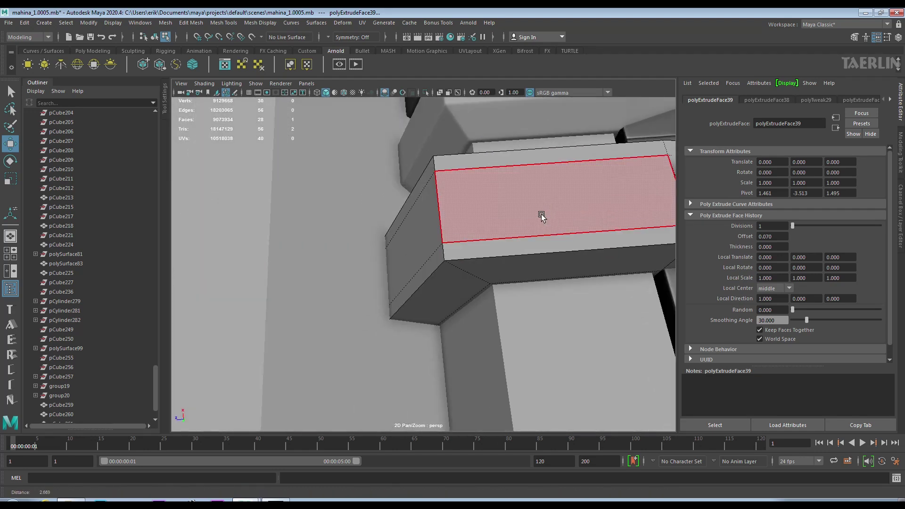
right_click_drag(558, 225, 428, 213, "alt")
left_click(401, 233, "shift")
left_click_drag(401, 233, 472, 235, "alt")
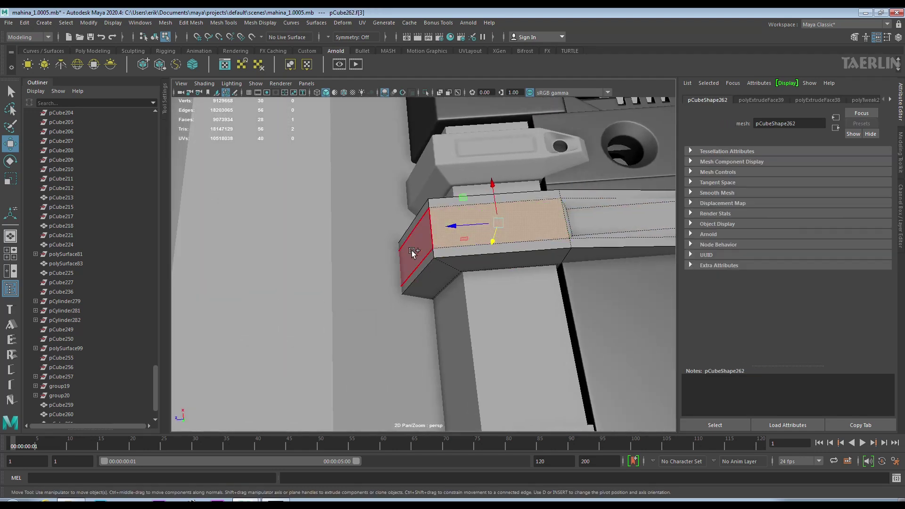
Extrude the arm's end face, narrowed to Local Scale X 0.841
key("ctrl+e")
key("ctrl+e")
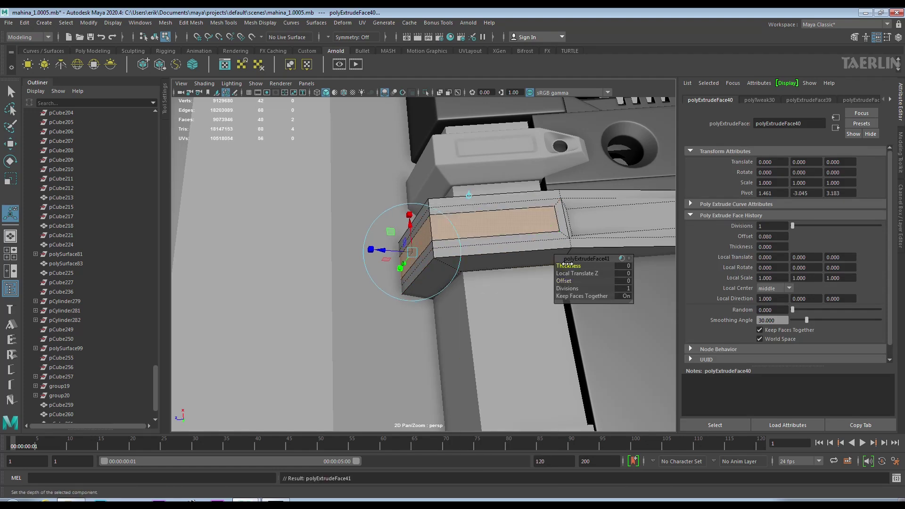
mouse_move(500, 229)
left_mouse_down("alt")
mouse_move(395, 178)
mouse_move(330, 198)
left_mouse_up("alt")
key("q")
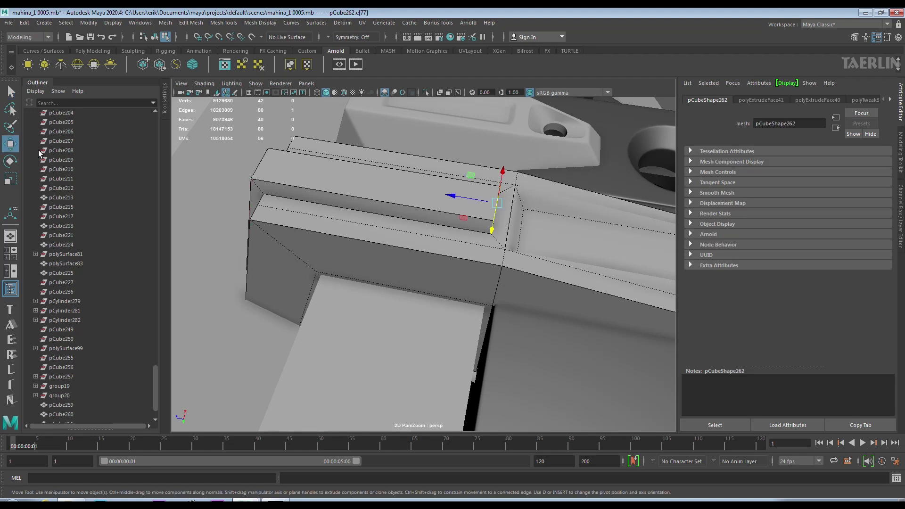
left_click_drag(415, 187, 405, 242, "alt")
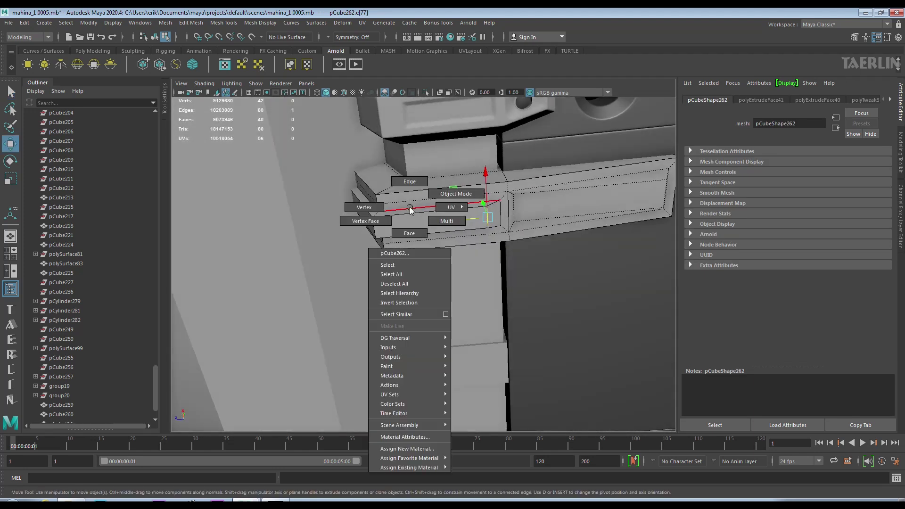
Isolate the L-bracket and multi-cut a new edge loop near its end
right_click_drag(404, 208, 436, 203)
key("ctrl+1")
key("f")
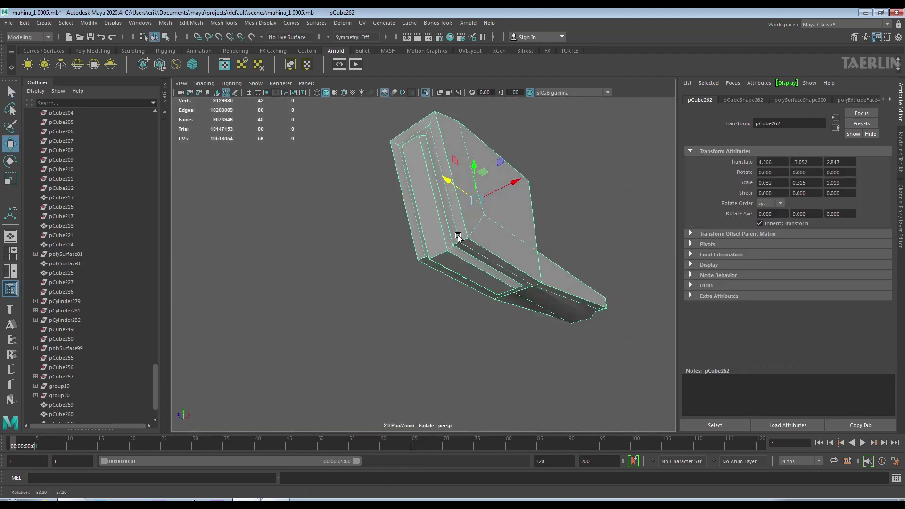
left_click_drag(437, 204, 406, 214, "alt")
right_click_drag(406, 214, 434, 257, "alt")
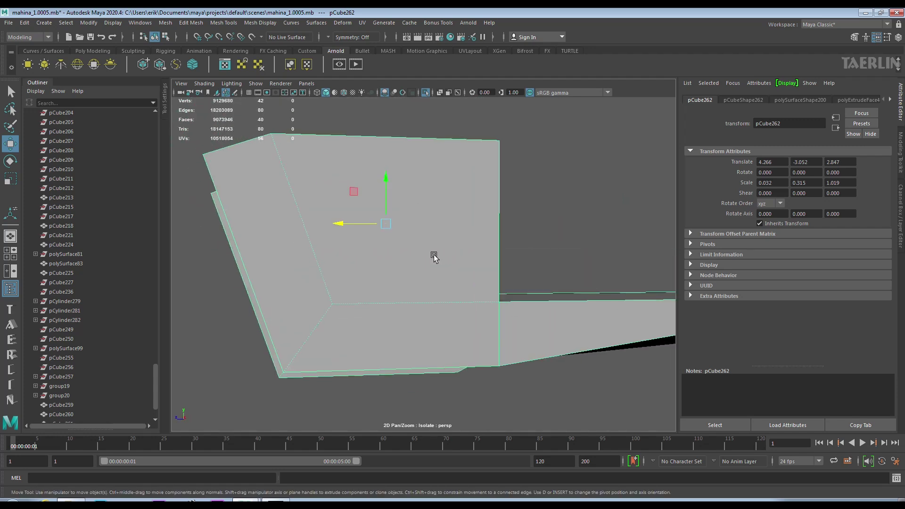
right_click_drag(426, 188, 391, 191, "shift")
key("Return")
Delete the four unwanted faces, then select an edge along the bracket's top
key("w")
left_click_drag(414, 107, 487, 166)
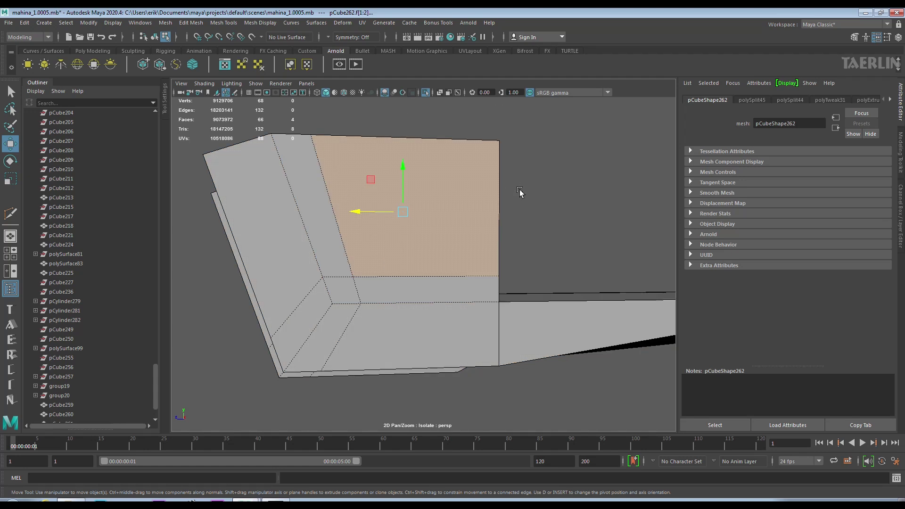
key("Delete")
mouse_move(461, 214)
left_mouse_down("alt")
mouse_move(427, 148)
mouse_move(453, 251)
mouse_move(475, 171)
mouse_move(480, 236)
mouse_move(473, 212)
mouse_move(461, 217)
left_mouse_up("alt")
right_click_drag(382, 243, 352, 244)
left_click(357, 240)
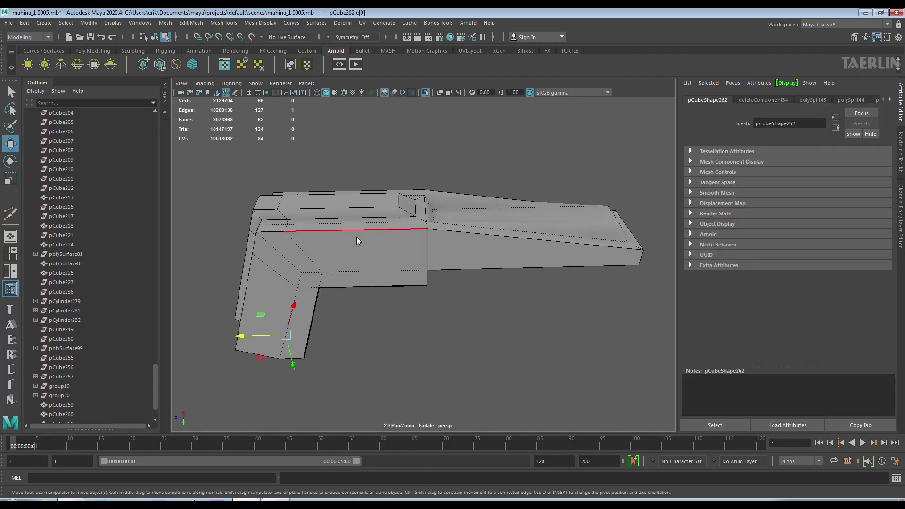
Select the L-bracket's outer edges, dropping one unwanted edge loop from the selection
key("F8")
scroll(385, 252, "down", 3)
middle_click_drag(408, 286, 461, 283, "alt")
scroll(461, 283, "up", 3)
key("F8")
mouse_move(461, 283)
left_mouse_down("alt")
mouse_move(461, 236)
mouse_move(272, 179)
left_mouse_up("alt")
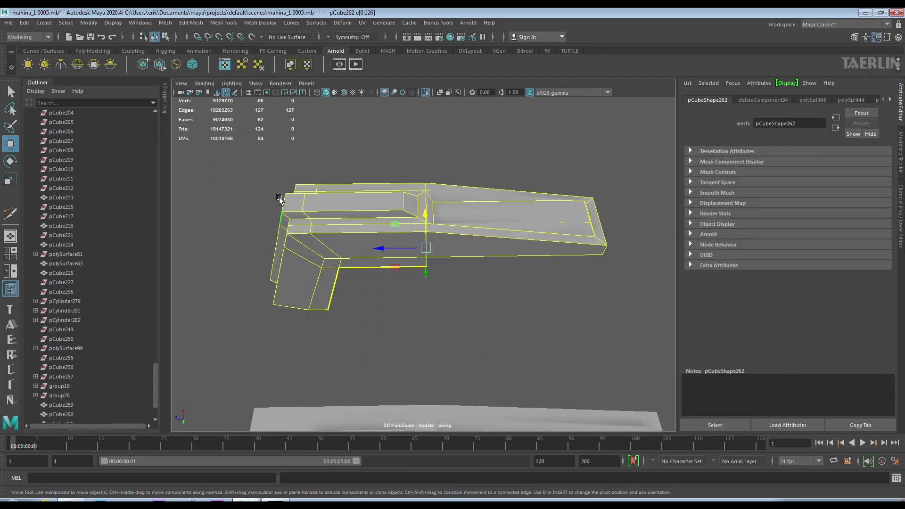
scroll(280, 199, "up", 2)
double_click(306, 246, "ctrl")
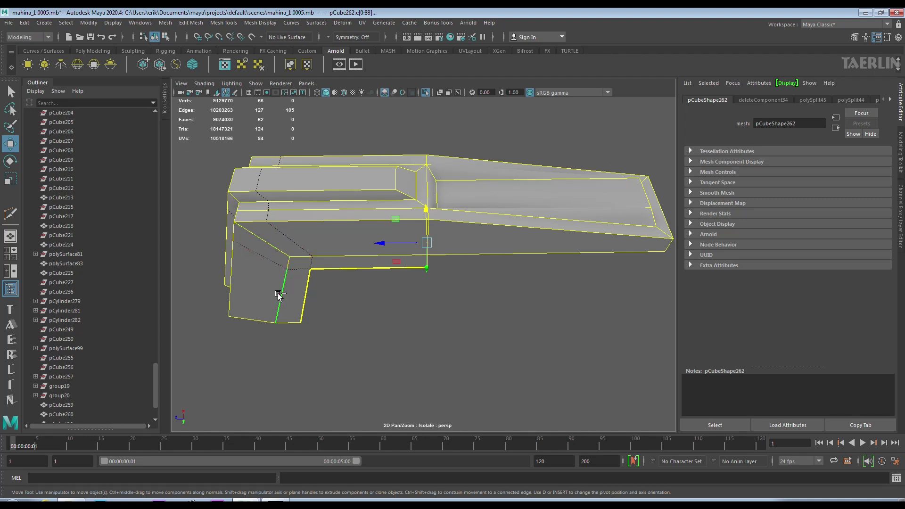
mouse_move(394, 297)
left_mouse_down("alt")
mouse_move(425, 303)
mouse_move(491, 289)
mouse_move(477, 283)
left_mouse_up("alt")
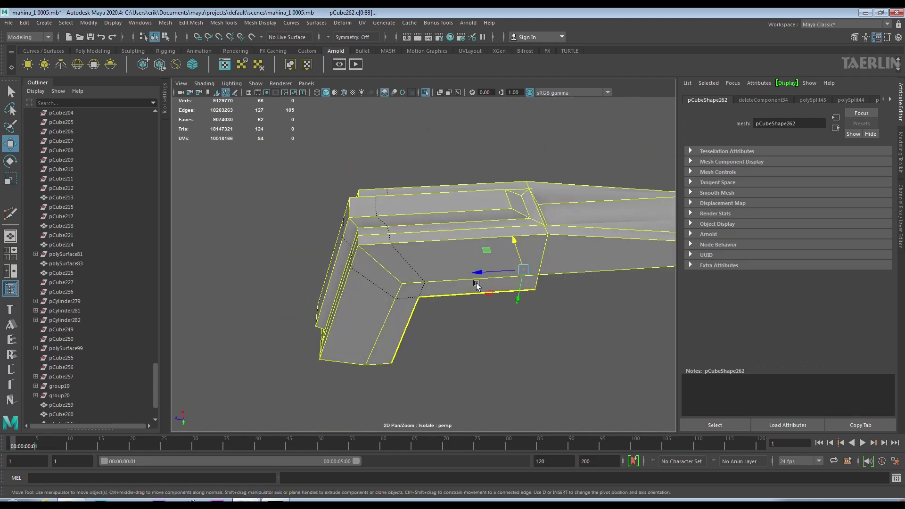
Bevel the selected outer edges (polyBevel14) and check the result in smooth preview
right_click_drag(387, 219, 434, 222, "shift")
mouse_move(439, 236)
left_mouse_down("alt")
mouse_move(542, 283)
mouse_move(505, 283)
mouse_move(485, 307)
mouse_move(479, 263)
mouse_move(543, 232)
mouse_move(410, 252)
mouse_move(418, 228)
mouse_move(422, 249)
mouse_move(367, 295)
mouse_move(384, 253)
mouse_move(356, 242)
mouse_move(433, 267)
mouse_move(218, 233)
mouse_move(330, 264)
mouse_move(374, 296)
mouse_move(372, 311)
mouse_move(488, 287)
mouse_move(312, 296)
mouse_move(522, 294)
mouse_move(424, 334)
mouse_move(362, 333)
mouse_move(470, 327)
left_mouse_up("alt")
key("1")
key("q")
Reselect the L-bracket and inspect the beveled edges from closer angles
left_click(375, 296)
left_click(429, 299)
left_click(425, 334)
left_click(360, 302)
mouse_move(360, 302)
left_mouse_down("alt")
mouse_move(403, 281)
mouse_move(370, 282)
left_mouse_up("alt")
right_click_drag(370, 282, 434, 311, "alt")
mouse_move(314, 294)
right_mouse_down("alt")
mouse_move(346, 272)
mouse_move(441, 269)
mouse_move(395, 253)
right_mouse_up("alt")
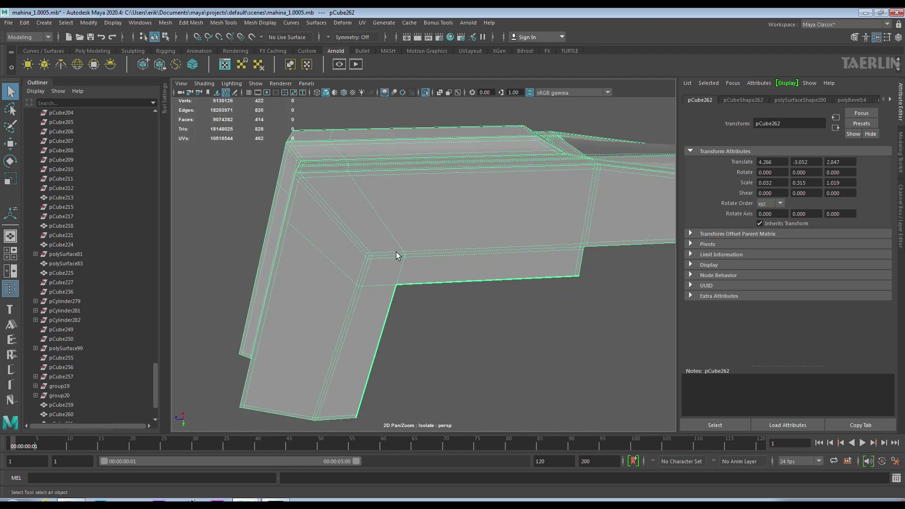
Select the faces at the bracket's inner corner and briefly check them smoothed
left_click_drag(431, 330, 414, 333, "alt")
key("F11")
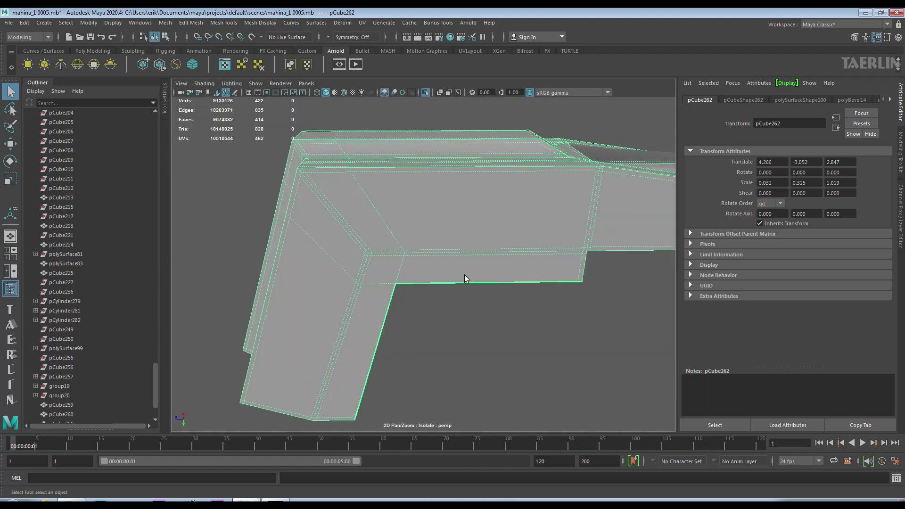
left_click_drag(465, 276, 384, 277)
mouse_move(550, 279)
left_mouse_down()
mouse_move(607, 304)
mouse_move(423, 313)
left_mouse_up()
key("3")
key("1")
mouse_move(460, 295)
left_mouse_down("alt")
mouse_move(481, 311)
mouse_move(376, 268)
left_mouse_up("alt")
Start a Multi-Cut for the diagonal cut across the inner corner
key("F8")
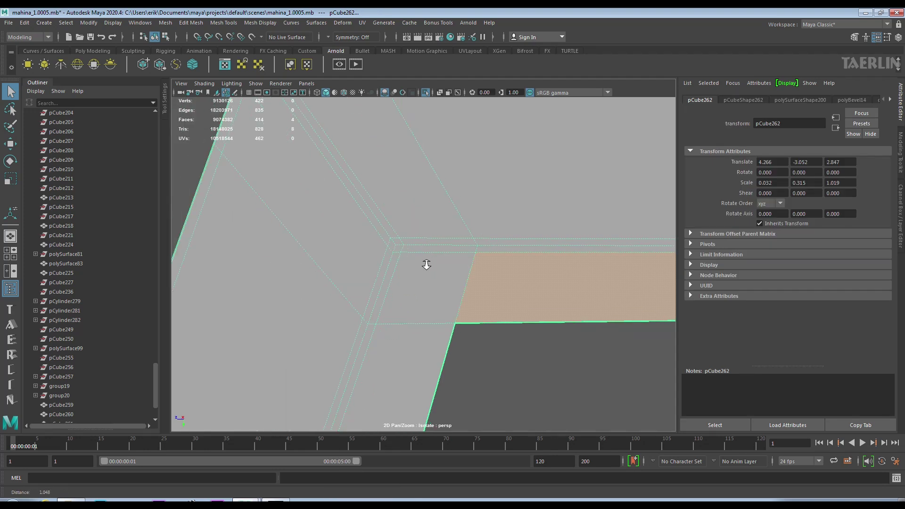
right_click_drag(454, 248, 396, 250, "shift")
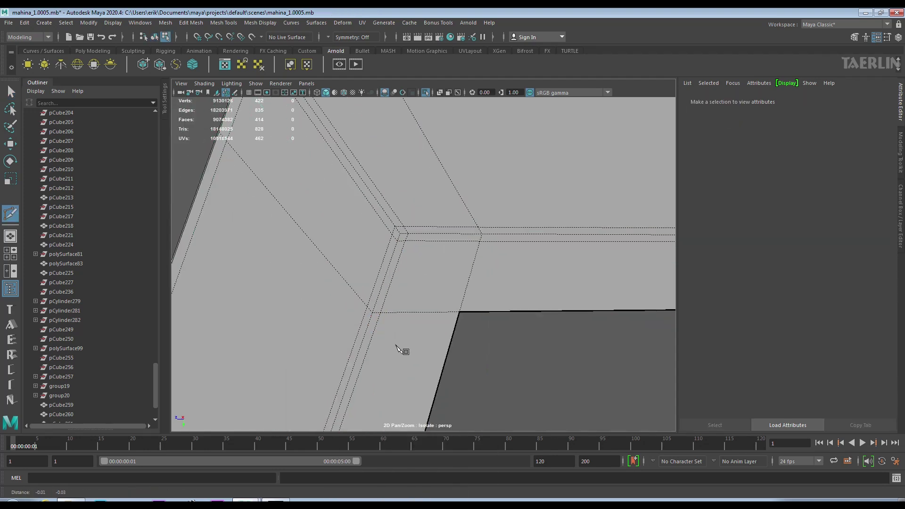
middle_click_drag(390, 268, 378, 300, "alt")
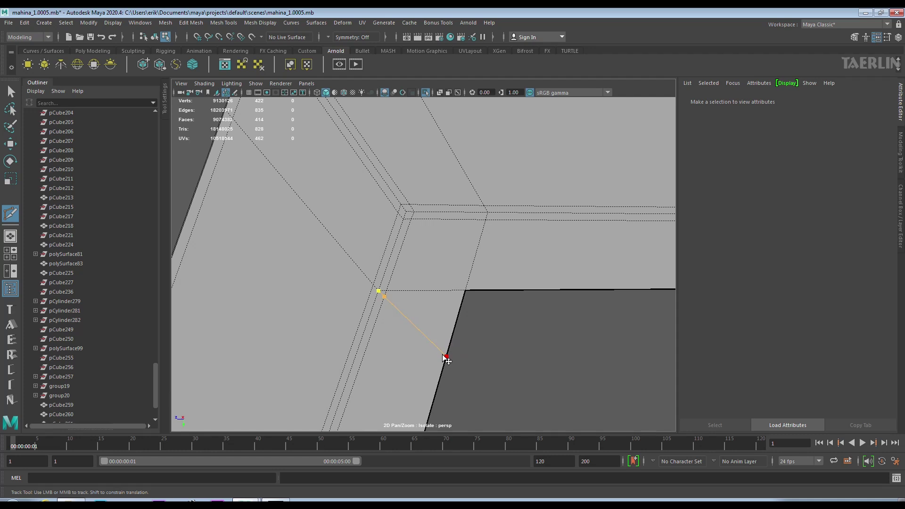
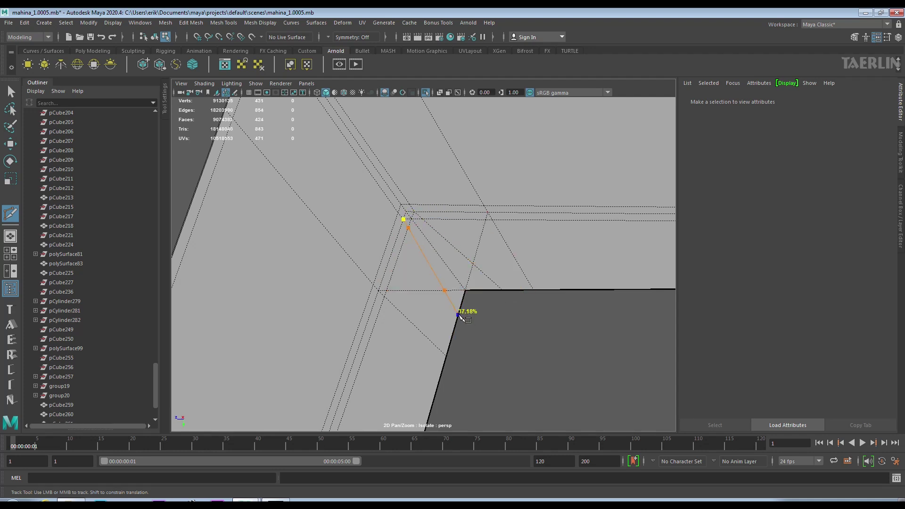
Delete the two redundant edges at the L-shaped bar's inner corner
left_click(479, 240)
right_click(404, 222, "shift")
left_click(415, 236)
left_click(408, 193)
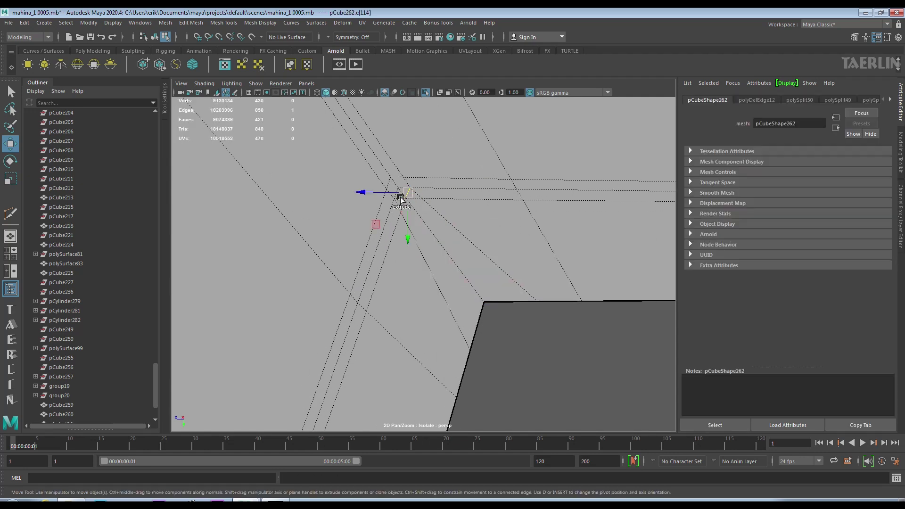
right_click_drag(419, 178, 394, 151, "shift")
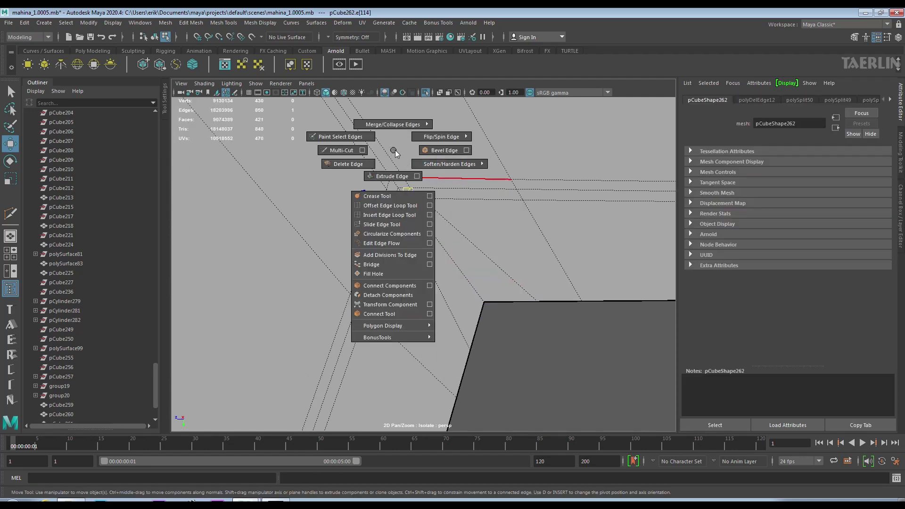
scroll(410, 192, "up", 3)
scroll(426, 220, "up", 4)
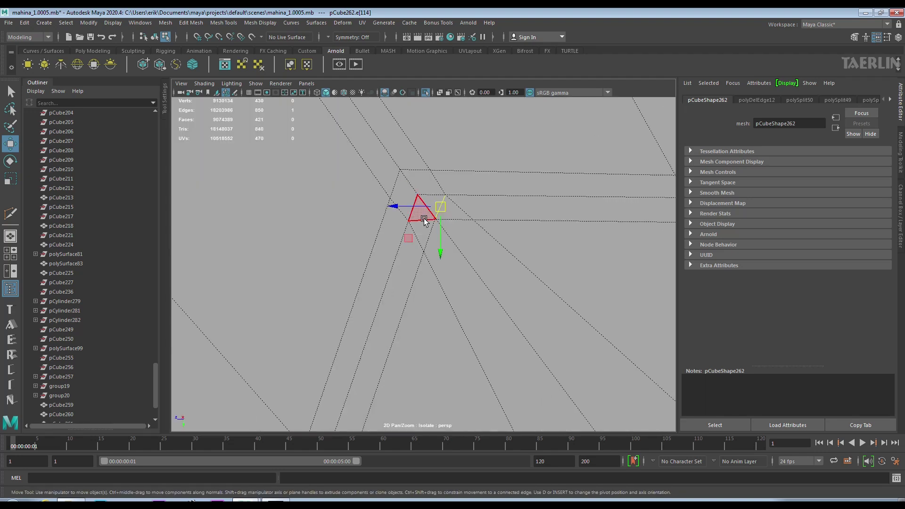
key("Delete")
scroll(495, 218, "down", 2)
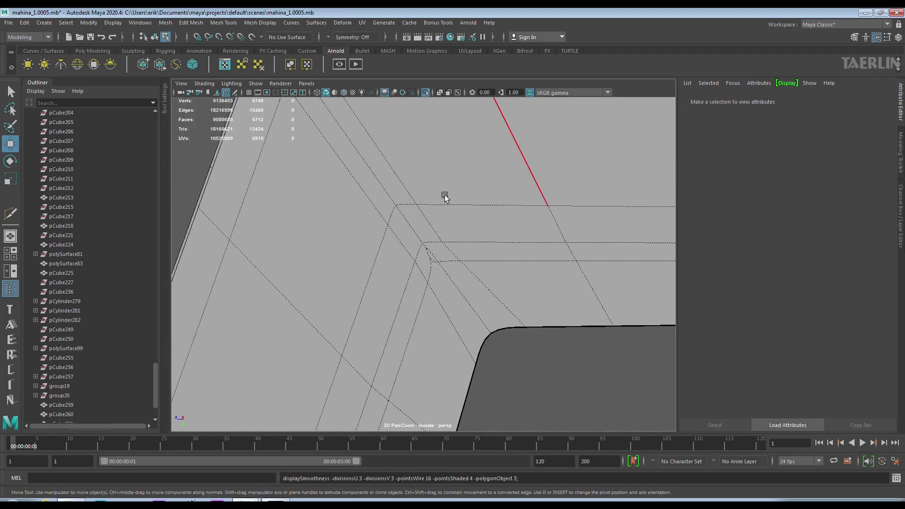
scroll(505, 228, "up", 2)
Merge the bar's inner corner vertices into one
left_click(422, 230)
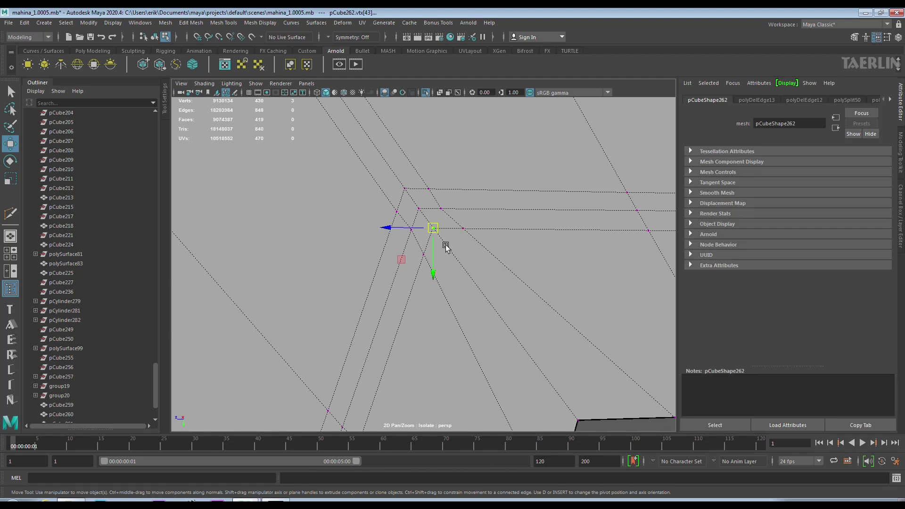
scroll(426, 226, "down", 3)
scroll(483, 261, "down", 2)
left_click_drag(521, 252, 575, 213, "alt")
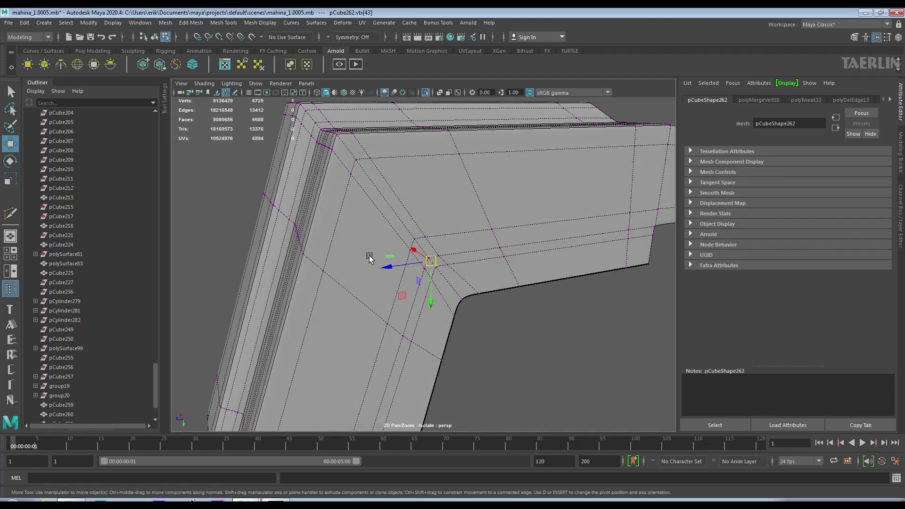
scroll(412, 254, "up", 3)
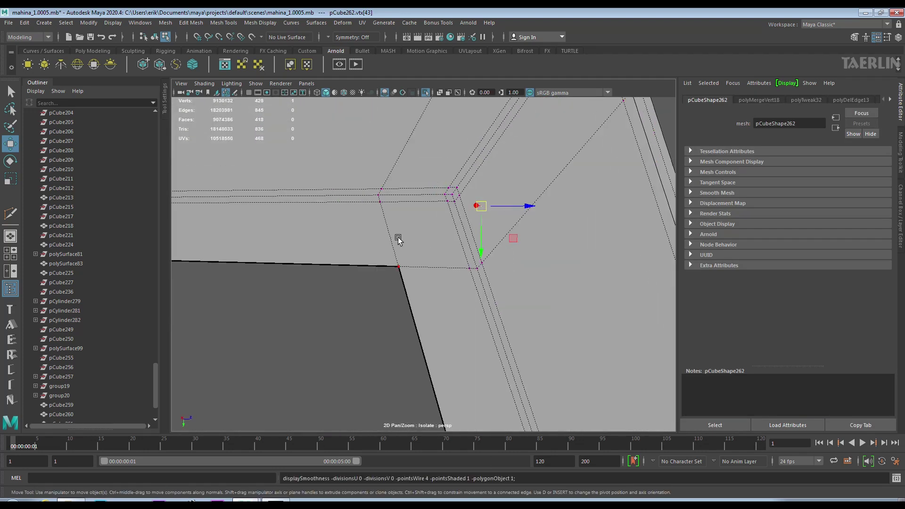
left_click_drag(388, 238, 440, 202, "alt")
Multi-Cut new edges across the corner, merge the extra vertices, and delete a stray edge
right_click_drag(441, 202, 367, 201, "shift")
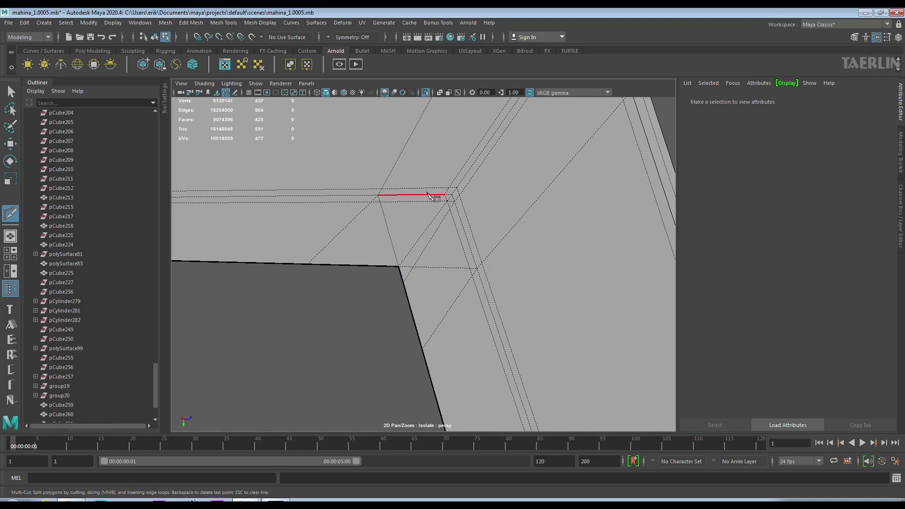
left_click(461, 267)
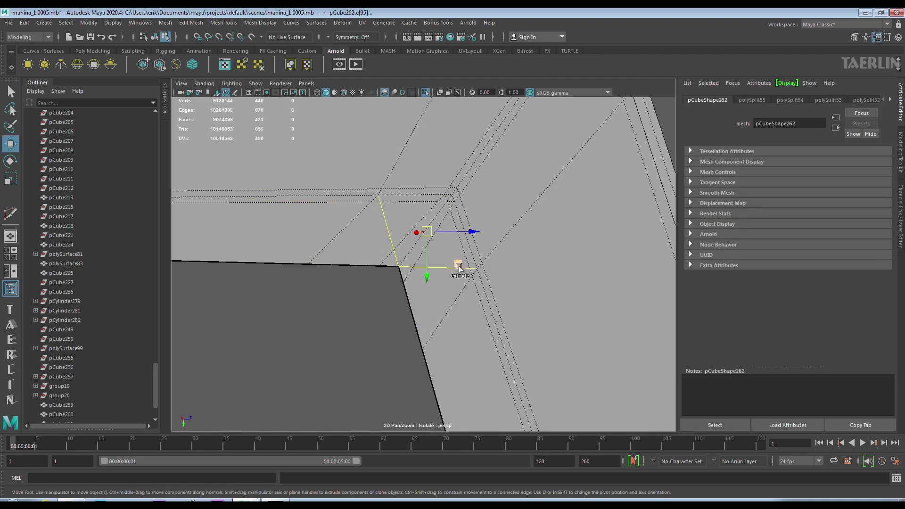
right_click_drag(441, 239, 469, 211, "shift")
left_click_drag(469, 210, 454, 209, "alt")
left_click(454, 208)
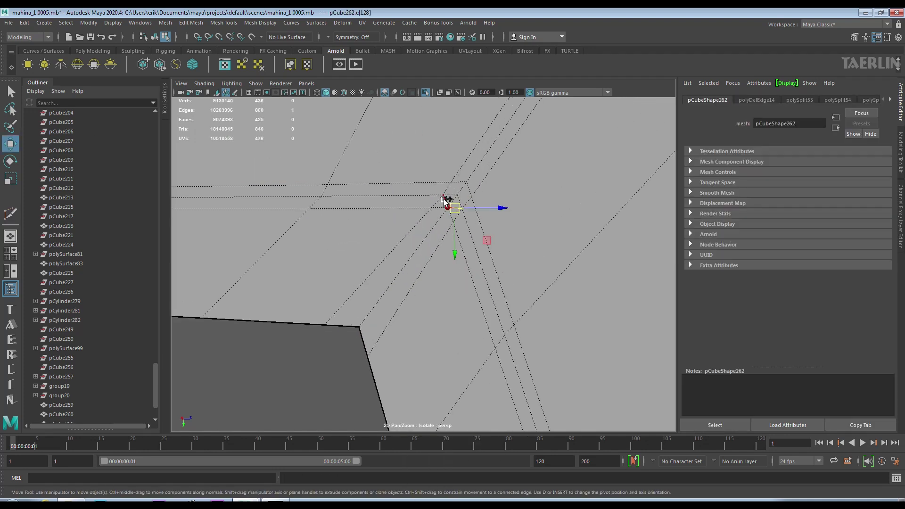
key("Delete")
Merge the three remaining corner vertices into a single vertex
mouse_move(445, 205)
left_mouse_down()
mouse_move(473, 225)
mouse_move(401, 222)
left_mouse_up()
right_click_drag(365, 187, 373, 198, "shift")
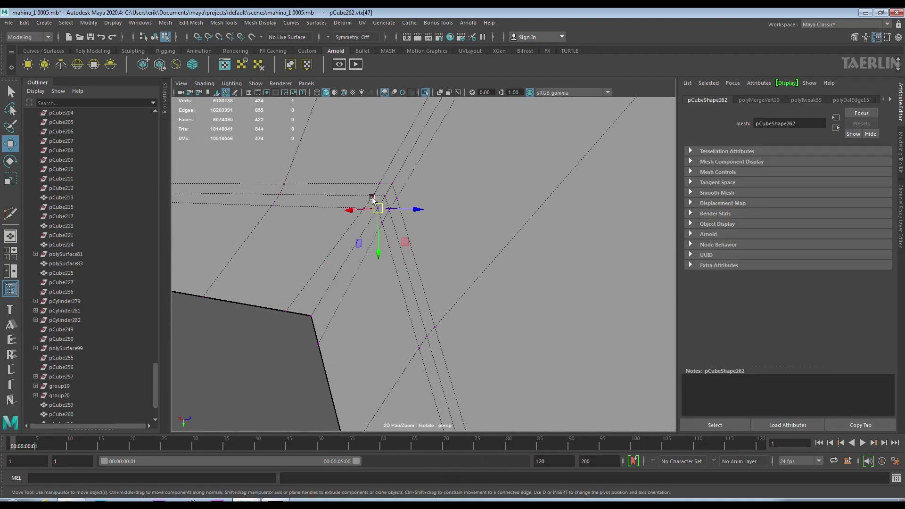
key("F8")
scroll(438, 224, "down", 5)
left_click(455, 269)
left_click_drag(455, 269, 447, 264, "alt")
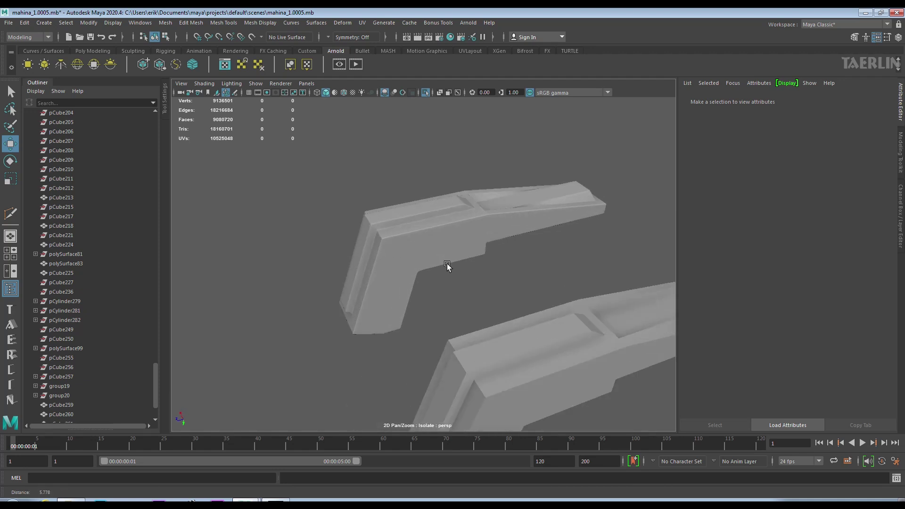
Exit Isolate Select and select the upper faces of the L-shaped bar
left_click(425, 94)
mouse_move(479, 318)
left_mouse_down("alt")
mouse_move(523, 343)
mouse_move(516, 313)
mouse_move(463, 297)
mouse_move(487, 254)
mouse_move(472, 269)
left_mouse_up("alt")
left_click(461, 274)
right_click_drag(472, 264, 477, 271)
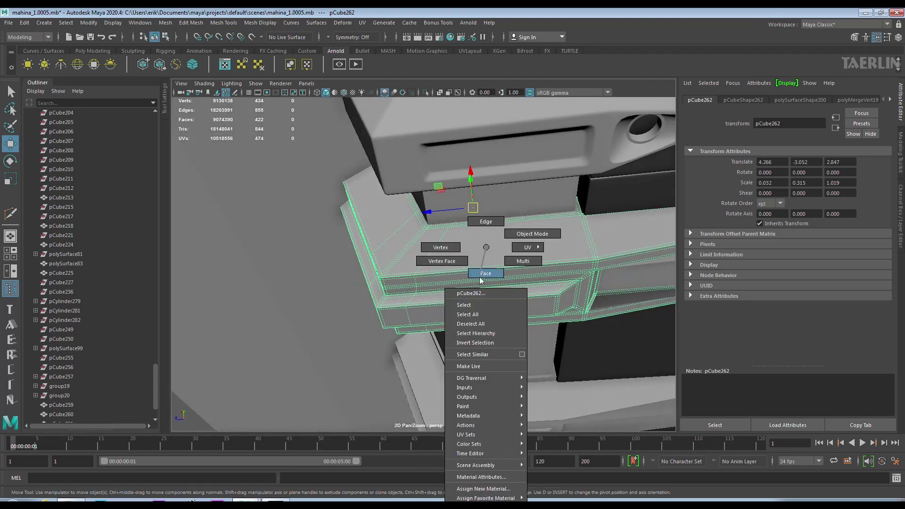
left_click(547, 259)
left_click_drag(541, 251, 491, 265, "alt")
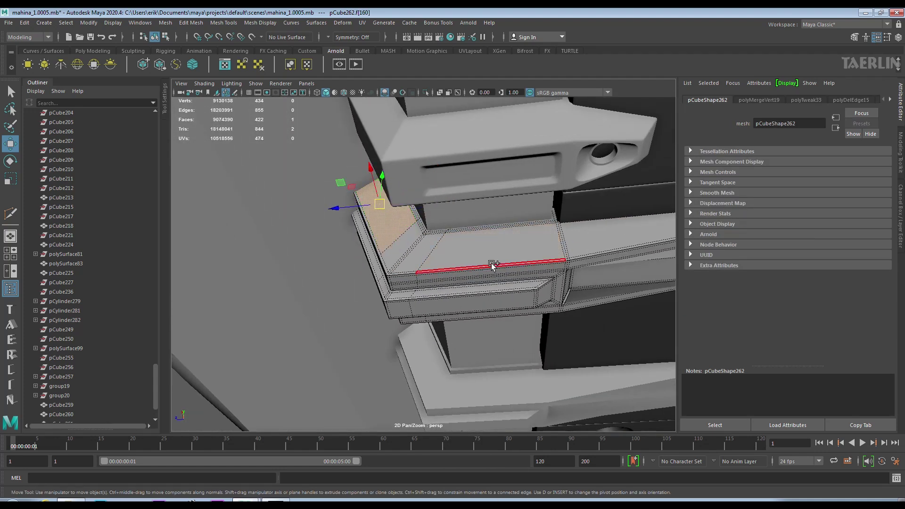
left_click_drag(504, 299, 396, 297, "alt")
mouse_move(490, 246)
left_mouse_down("alt")
mouse_move(485, 289)
mouse_move(491, 258)
left_mouse_up("alt")
Extrude the upper faces with Offset 0.07, then isolate the bar again
right_click(492, 258)
key("1")
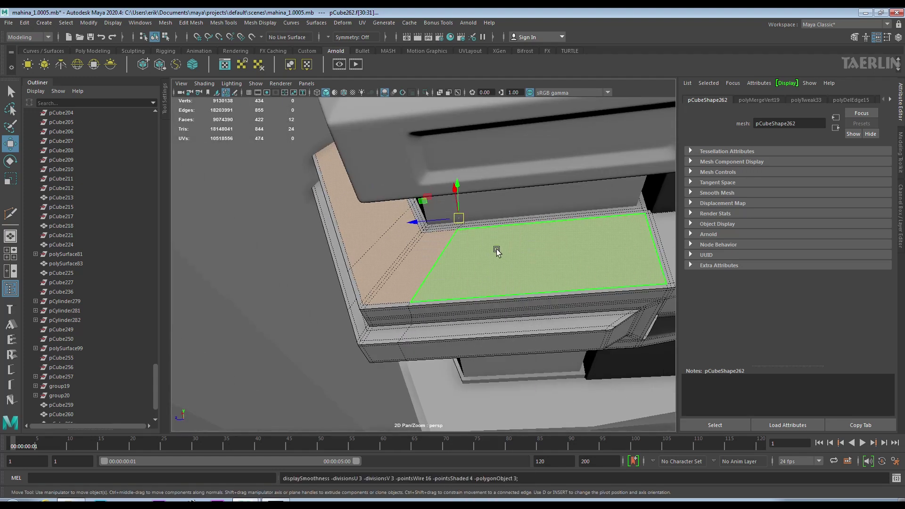
right_click_drag(529, 263, 524, 288, "shift")
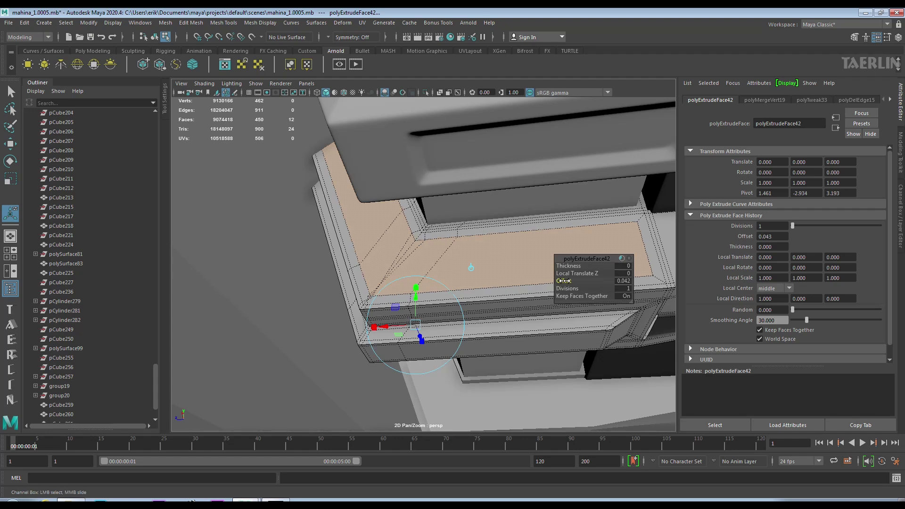
mouse_move(576, 281)
left_mouse_down("alt")
mouse_move(483, 269)
mouse_move(391, 195)
mouse_move(398, 214)
left_mouse_up("alt")
right_click_drag(398, 214, 395, 89)
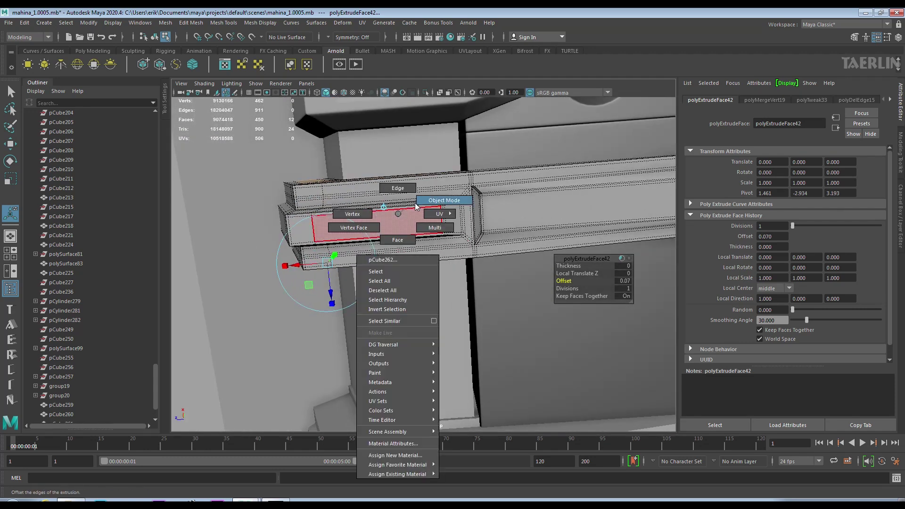
key("ctrl+1")
scroll(394, 269, "up", 5)
scroll(440, 275, "up", 5)
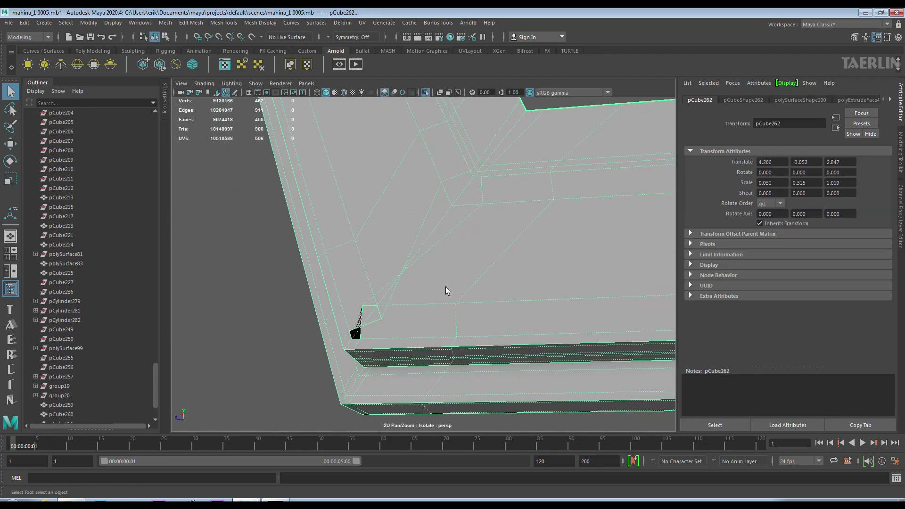
Multi-Cut a new edge from the inset's inner corner vertex across the corner
right_click_drag(489, 242, 388, 355, "shift")
left_click(360, 339)
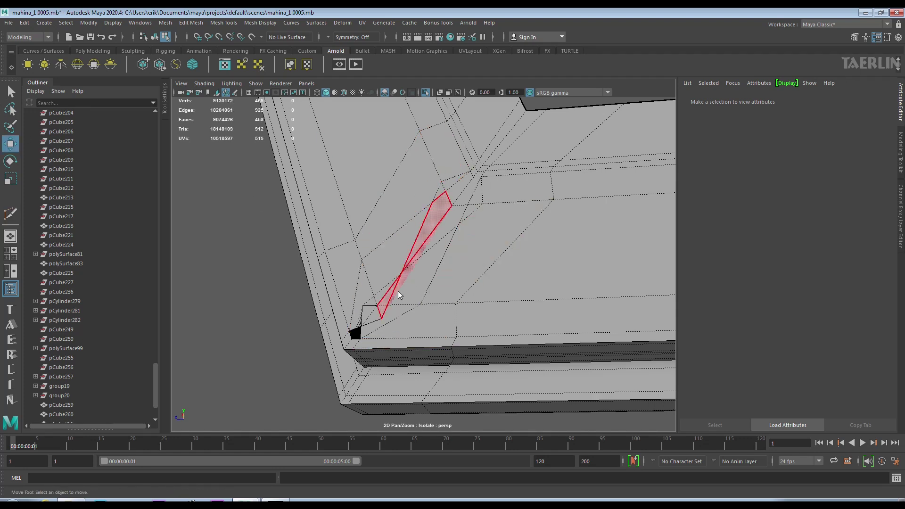
left_click(419, 234)
right_click_drag(434, 232, 425, 273)
key("3")
scroll(481, 276, "down", 2)
mouse_move(481, 276)
left_mouse_down("alt")
mouse_move(427, 154)
mouse_move(491, 214)
mouse_move(475, 252)
mouse_move(411, 149)
left_mouse_up("alt")
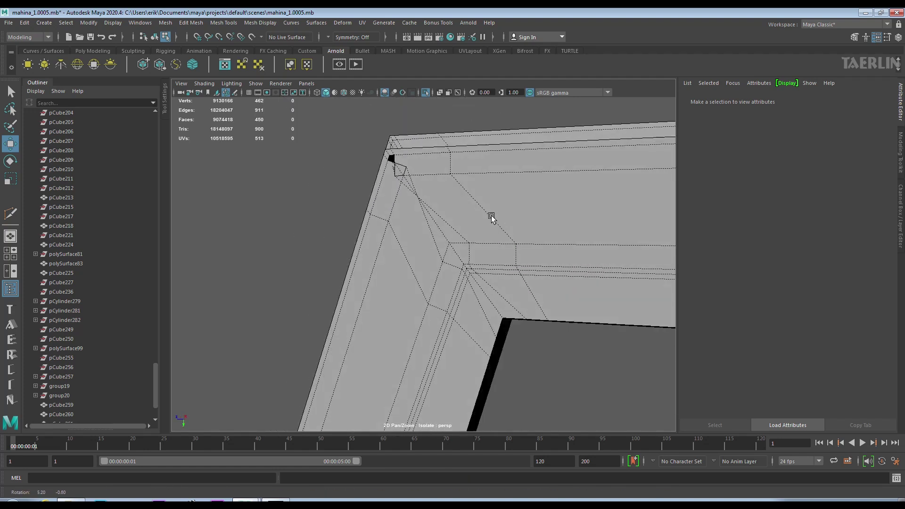
Delete the two leftover diagonal edges at the inset corner
key("y")
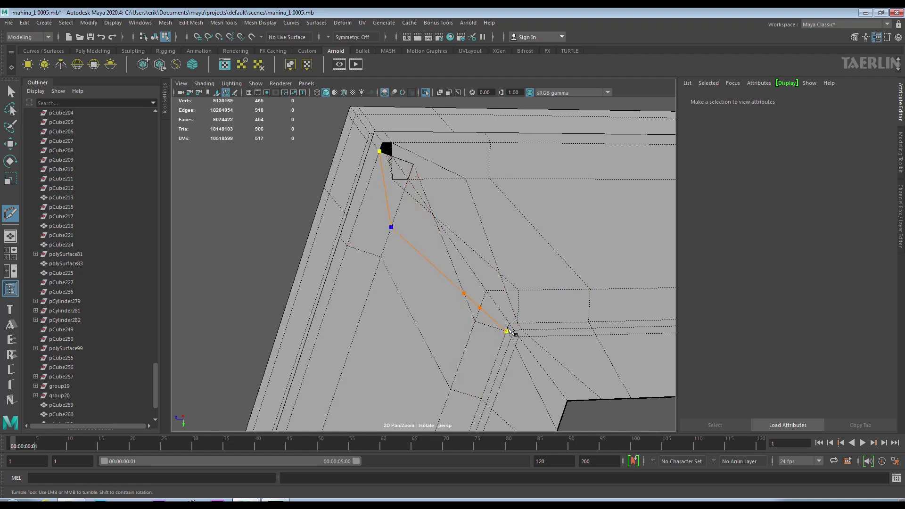
left_click(7, 143)
left_click(469, 244)
key("Delete")
mouse_move(457, 248)
left_mouse_down("alt")
mouse_move(497, 313)
mouse_move(491, 232)
mouse_move(489, 244)
mouse_move(580, 292)
mouse_move(464, 110)
mouse_move(476, 157)
left_mouse_up("alt")
scroll(489, 245, "down", 5)
left_click(522, 247)
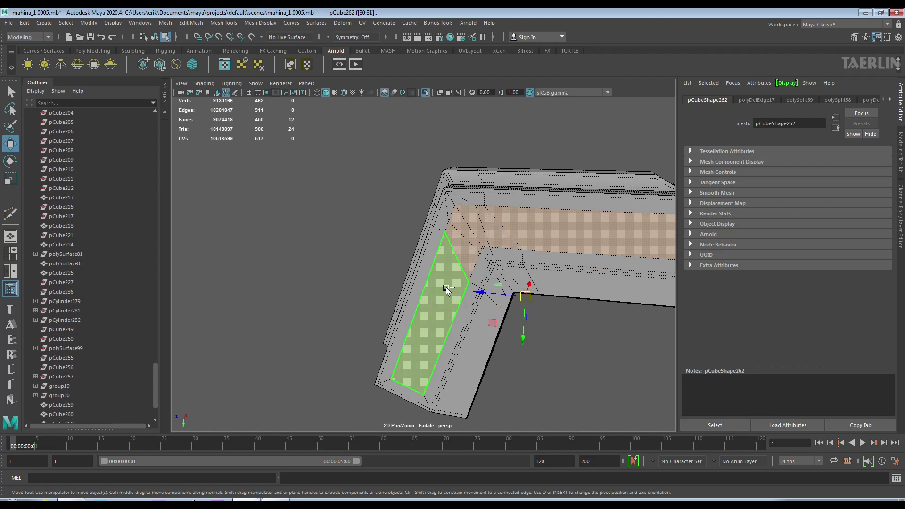
Extrude the bar's top faces with Offset 0.034 and Thickness -0.08 to form a recessed channel
left_click_drag(447, 290, 360, 257, "alt")
right_click_drag(361, 257, 342, 217, "shift")
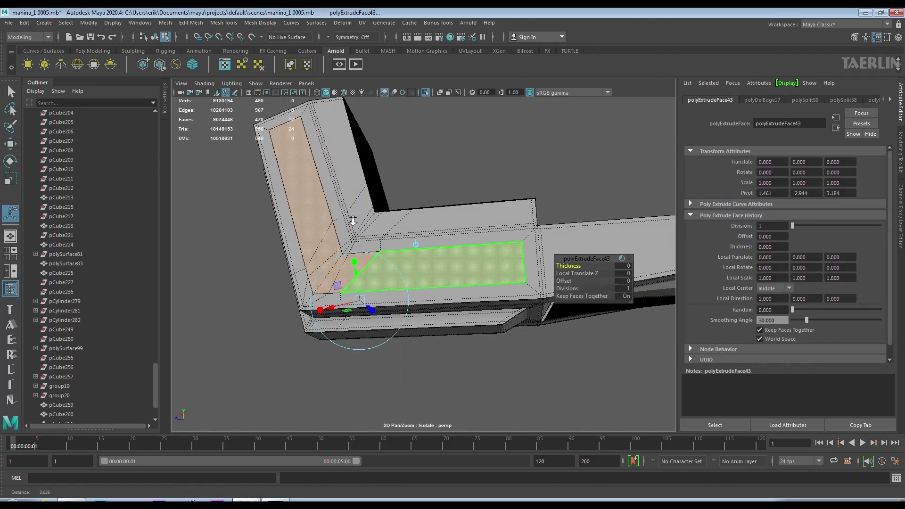
scroll(340, 217, "up", 4)
left_click_drag(568, 266, 585, 266)
left_click_drag(472, 236, 495, 227, "alt")
scroll(565, 281, "up", 3)
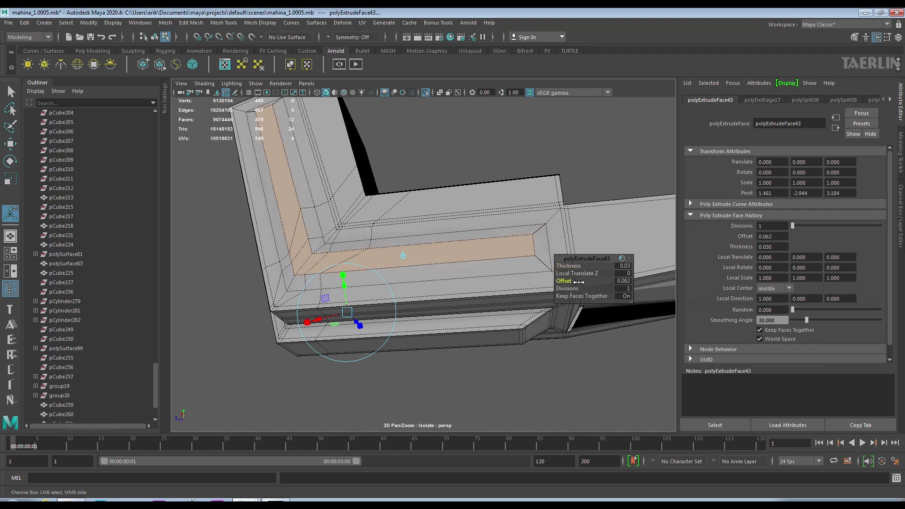
left_click_drag(576, 266, 599, 267)
mouse_move(472, 212)
left_mouse_down("alt")
mouse_move(509, 245)
mouse_move(477, 210)
left_mouse_up("alt")
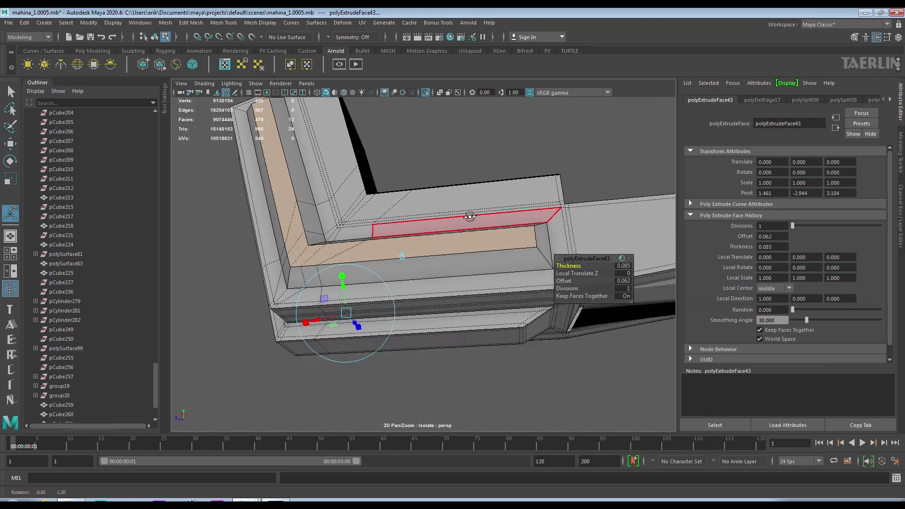
key("ctrl+z")
key("ctrl+z")
key("ctrl+z")
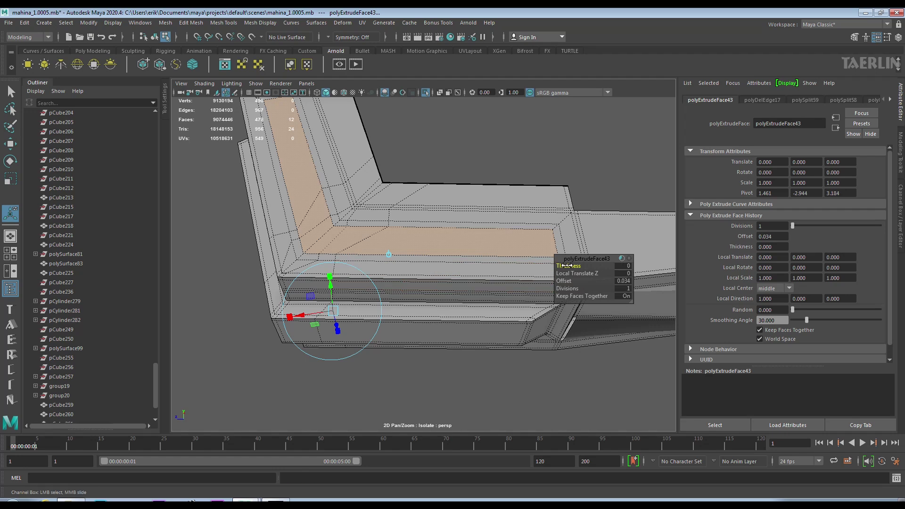
left_click_drag(568, 266, 574, 266)
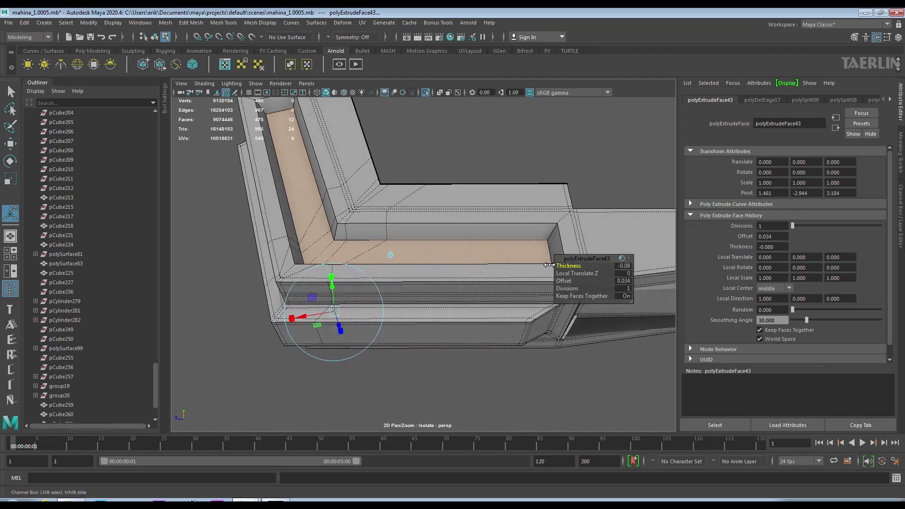
left_click_drag(539, 266, 404, 217, "alt")
key("q")
left_click(437, 213)
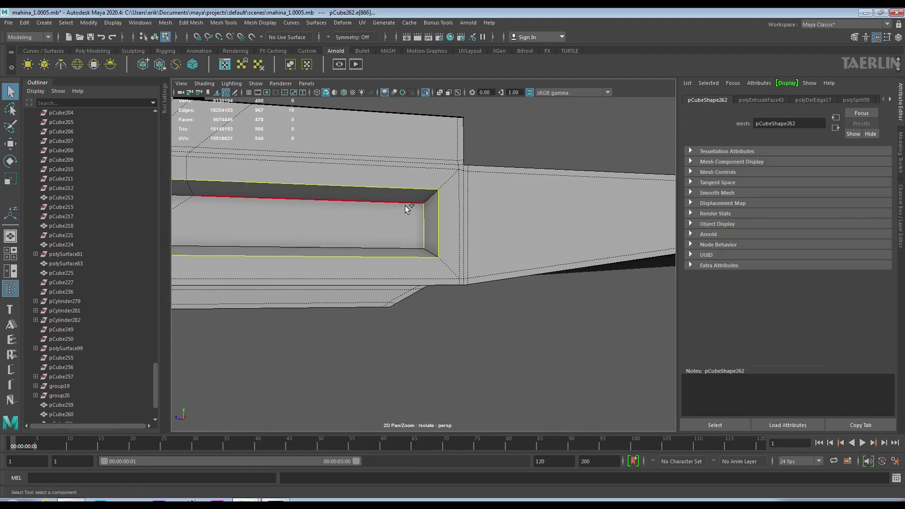
Bevel the recess's top edge with Chamfer turned off for a rounded profile
mouse_move(392, 250)
left_mouse_down("alt")
mouse_move(368, 131)
mouse_move(496, 234)
mouse_move(499, 323)
left_mouse_up("alt")
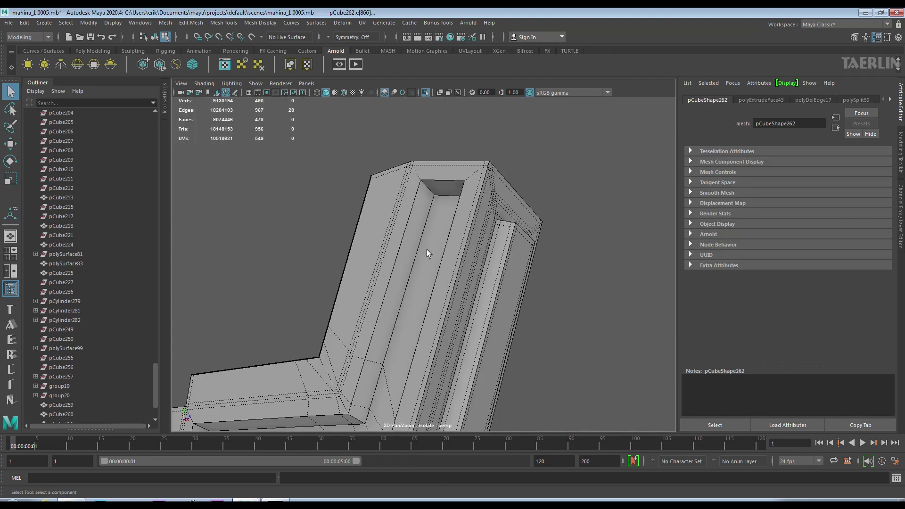
mouse_move(407, 248)
left_mouse_down("alt")
mouse_move(299, 317)
mouse_move(359, 298)
left_mouse_up("alt")
key("ctrl+b")
left_click(607, 304)
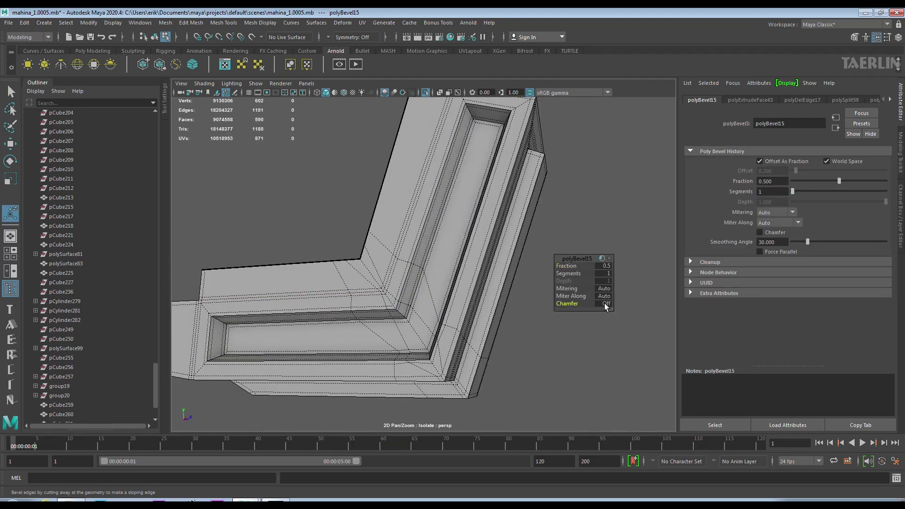
middle_click_drag(406, 307, 457, 213, "alt")
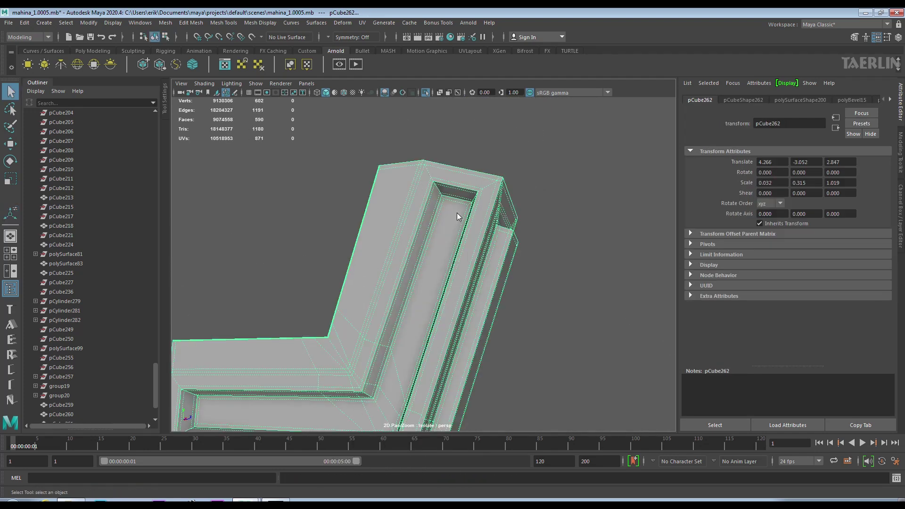
Multi-Cut an extra edge along the recessed channel, then return to the full vehicle view
right_click_drag(457, 213, 458, 208, "shift")
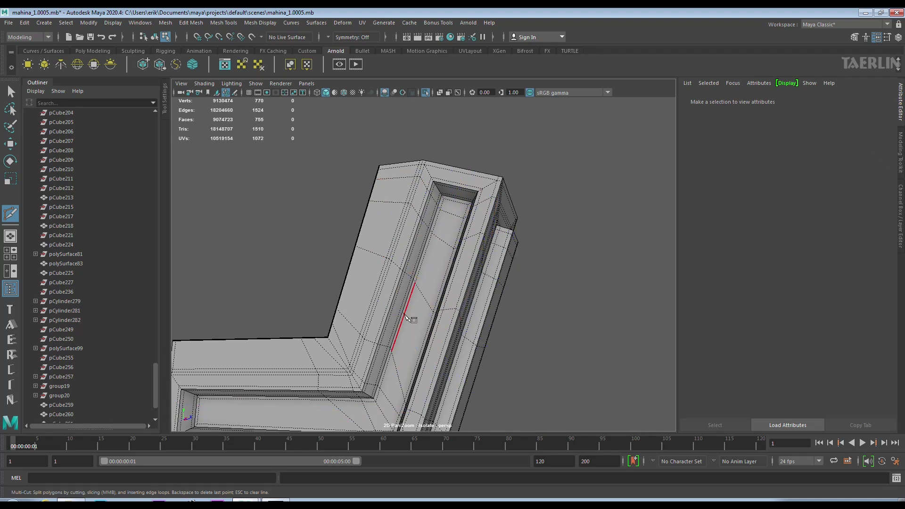
middle_click_drag(407, 317, 430, 274, "alt")
scroll(474, 288, "down", 3)
left_click_drag(550, 307, 1, 108, "alt")
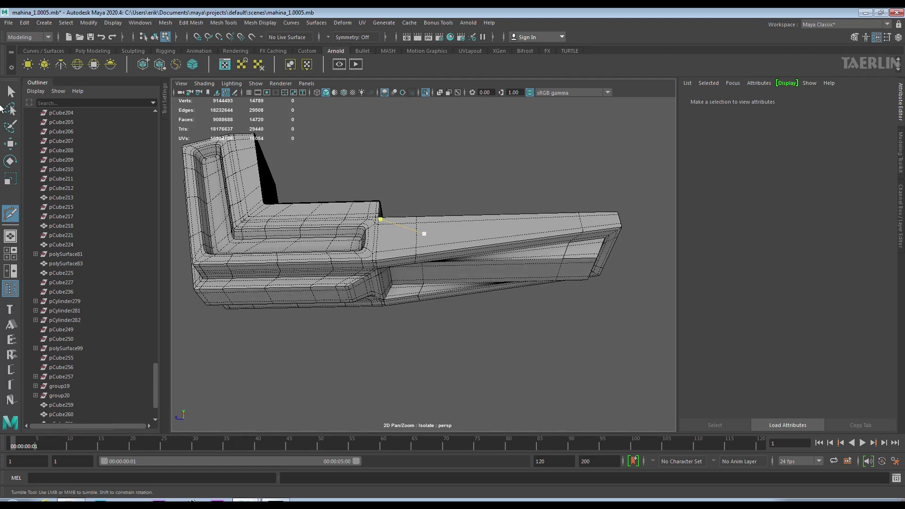
right_click_drag(349, 236, 359, 227)
left_click_drag(447, 328, 460, 330, "alt")
key("w")
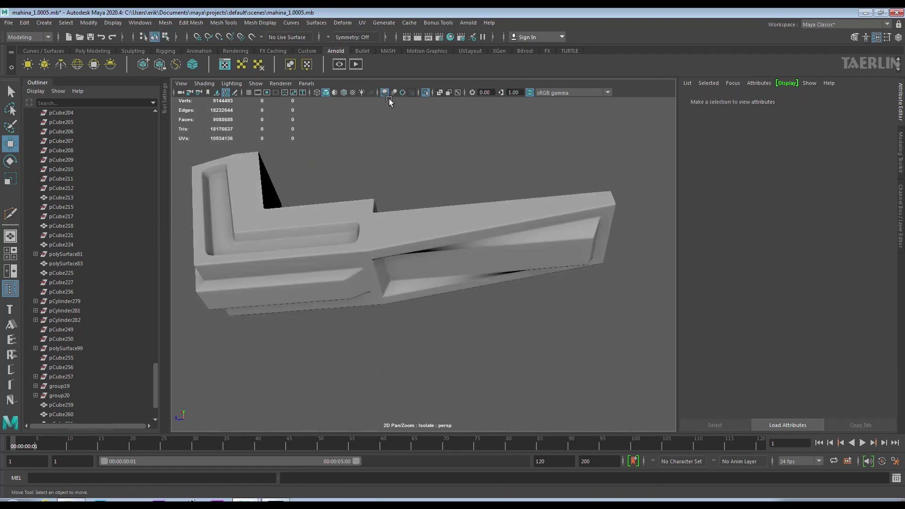
left_click(384, 92)
mouse_move(334, 246)
left_mouse_down("alt")
mouse_move(509, 219)
mouse_move(493, 313)
mouse_move(558, 205)
mouse_move(441, 225)
mouse_move(408, 243)
mouse_move(465, 181)
mouse_move(511, 259)
mouse_move(532, 254)
mouse_move(487, 259)
mouse_move(522, 232)
mouse_move(574, 239)
mouse_move(378, 242)
mouse_move(489, 162)
mouse_move(345, 256)
mouse_move(442, 209)
mouse_move(379, 196)
left_mouse_up("alt")
Duplicate the bracket, delete the unwanted copy, and frame the socket's bolt cylinder
left_click(486, 258)
key("ctrl+d")
key("Delete")
left_click(385, 186)
key("f")
left_click_drag(414, 221, 411, 327, "alt")
mouse_move(395, 272)
left_mouse_down("alt")
mouse_move(424, 338)
mouse_move(405, 219)
mouse_move(426, 254)
mouse_move(424, 299)
mouse_move(405, 258)
left_mouse_up("alt")
key("f")
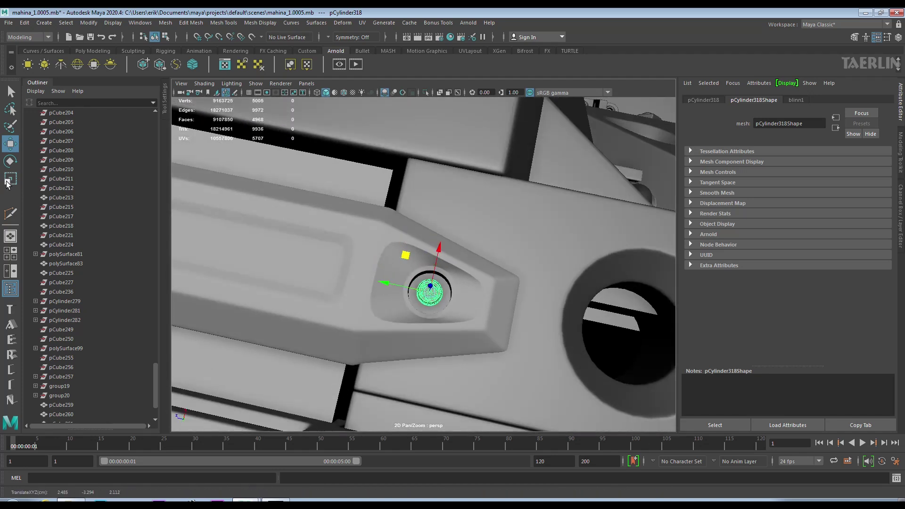
Inspect the bolt, then select the base plate and the slotted bracket
left_click(9, 182)
mouse_move(445, 302)
left_mouse_down("alt")
mouse_move(512, 348)
mouse_move(439, 323)
mouse_move(498, 264)
mouse_move(415, 278)
mouse_move(445, 274)
left_mouse_up("alt")
key("w")
mouse_move(423, 330)
left_mouse_down("alt")
mouse_move(448, 287)
mouse_move(419, 228)
mouse_move(289, 243)
left_mouse_up("alt")
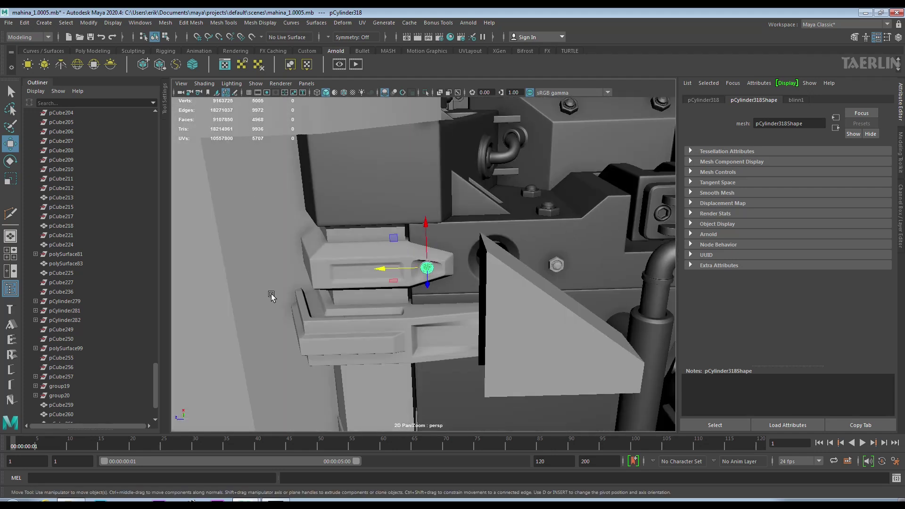
left_click(272, 296)
mouse_move(272, 296)
left_mouse_down("alt")
mouse_move(491, 313)
mouse_move(418, 247)
mouse_move(445, 183)
mouse_move(440, 296)
mouse_move(490, 251)
mouse_move(462, 297)
mouse_move(380, 208)
left_mouse_up("alt")
left_click(491, 313)
Duplicate the hex bolt cylinder as pCylinder321 for the slotted bracket
left_click(445, 183)
key("ctrl+d")
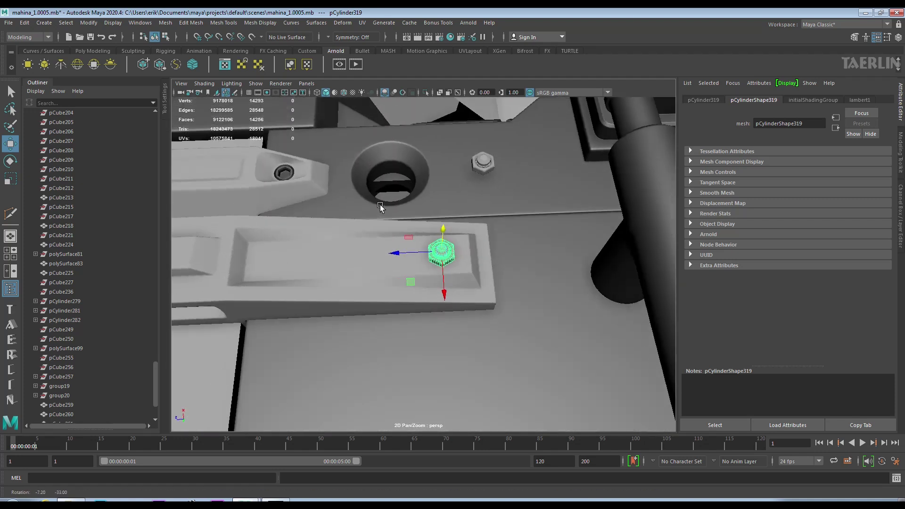
mouse_move(225, 255)
left_mouse_down("alt")
mouse_move(587, 357)
mouse_move(363, 334)
mouse_move(367, 358)
mouse_move(369, 326)
mouse_move(394, 313)
mouse_move(376, 330)
mouse_move(423, 335)
mouse_move(424, 324)
mouse_move(307, 279)
mouse_move(347, 275)
mouse_move(269, 264)
mouse_move(429, 329)
mouse_move(602, 222)
mouse_move(406, 239)
mouse_move(395, 225)
mouse_move(400, 205)
mouse_move(349, 280)
mouse_move(317, 250)
mouse_move(326, 230)
left_mouse_up("alt")
left_click(406, 306)
scroll(313, 247, "down", 2)
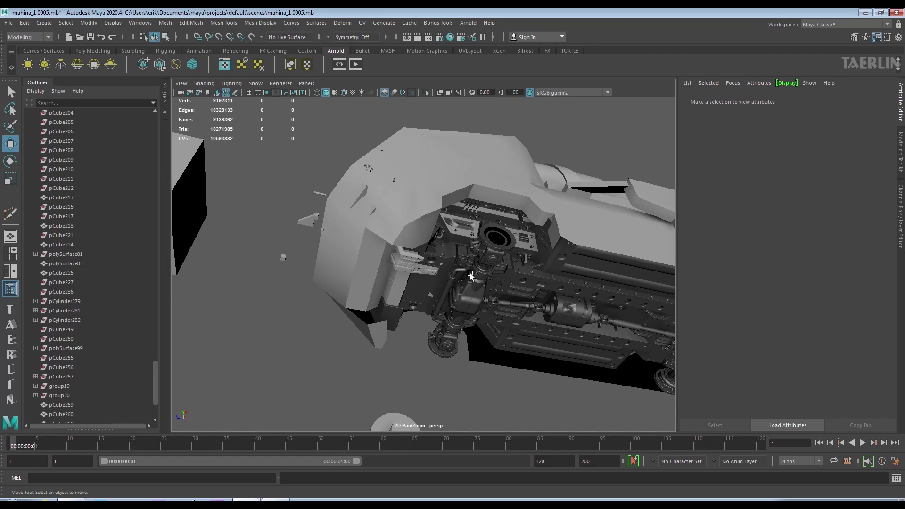
Delete the stray small cylinder and create a new polygon cylinder
mouse_move(471, 273)
left_mouse_down("alt")
mouse_move(435, 398)
mouse_move(394, 309)
left_mouse_up("alt")
left_click(374, 330)
key("Delete")
right_click(426, 321, "shift")
left_click(375, 314)
left_click_drag(406, 265, 424, 236, "alt")
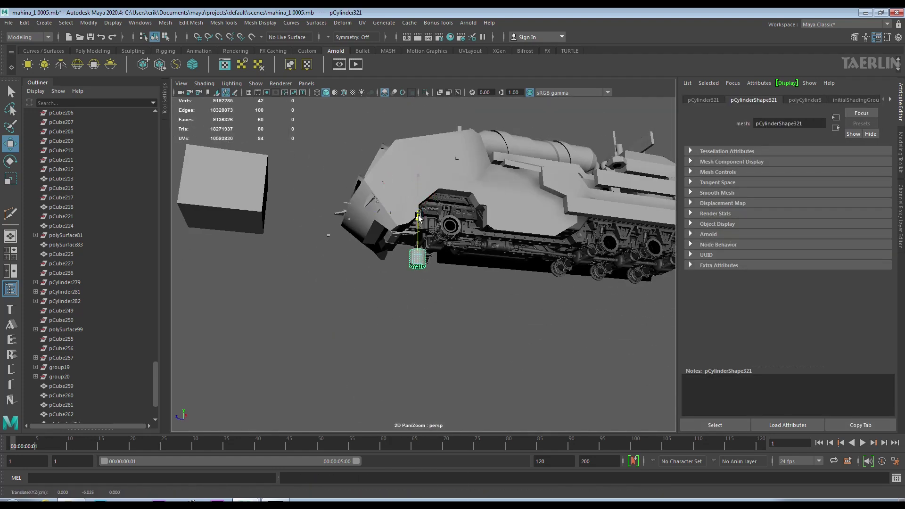
scroll(415, 255, "up", 5)
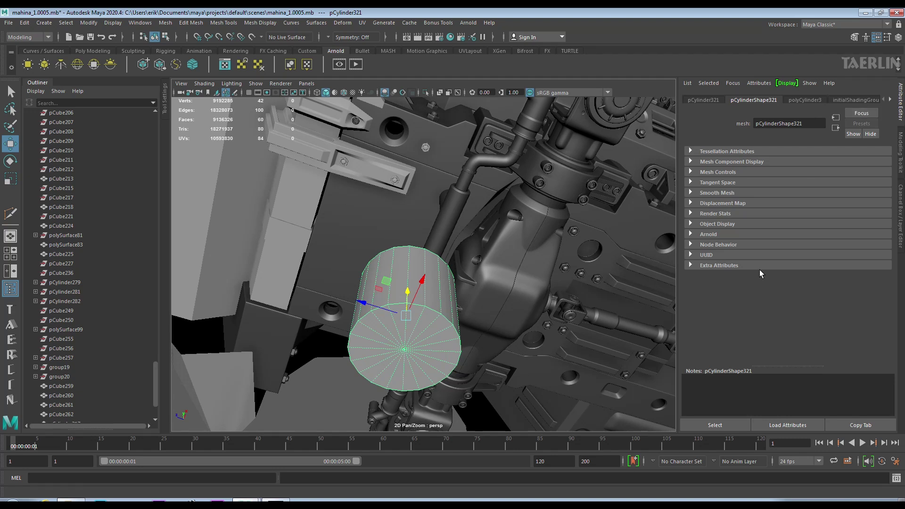
key("ctrl+a")
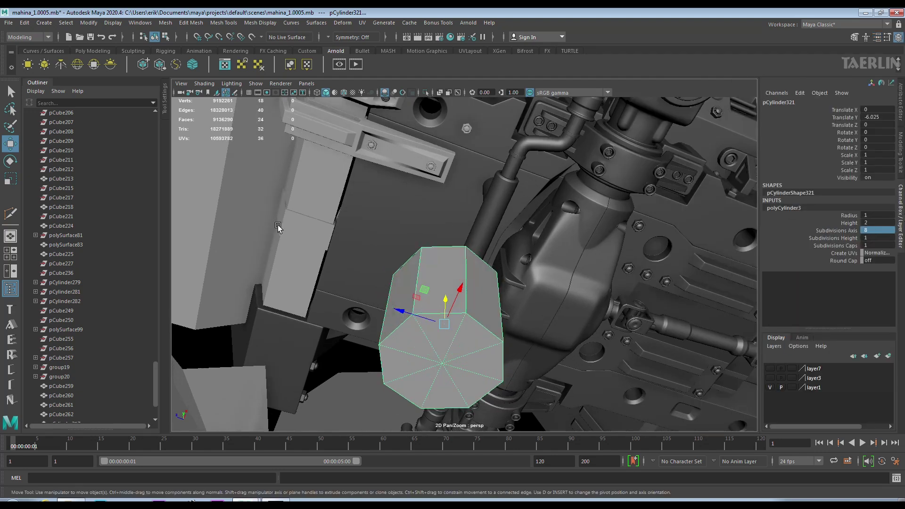
Shrink the new cylinder uniformly and move it up beside the axle tube
left_click_drag(274, 221, 388, 252, "alt")
left_click(11, 179)
left_click_drag(330, 236, 406, 264, "alt")
left_click_drag(490, 315, 425, 307)
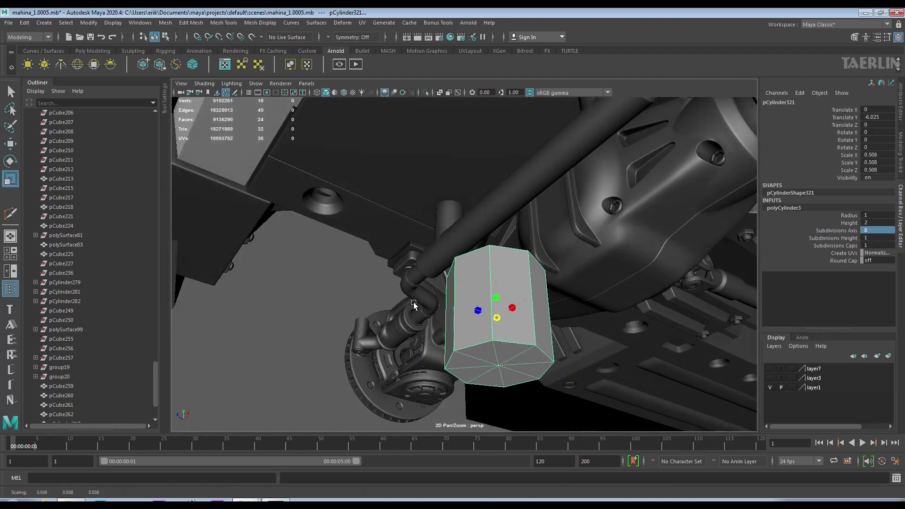
left_click_drag(490, 262, 490, 156)
mouse_move(424, 236)
left_mouse_down("alt")
mouse_move(472, 198)
mouse_move(500, 245)
mouse_move(603, 230)
left_mouse_up("alt")
left_click_drag(604, 230, 502, 232, "alt")
middle_click_drag(522, 242, 533, 235)
Thin the cylinder in X and Z, then slightly enlarge it over the axle post
key("r")
left_click_drag(533, 236, 593, 187, "alt")
left_click_drag(535, 157, 424, 212)
left_click(9, 161)
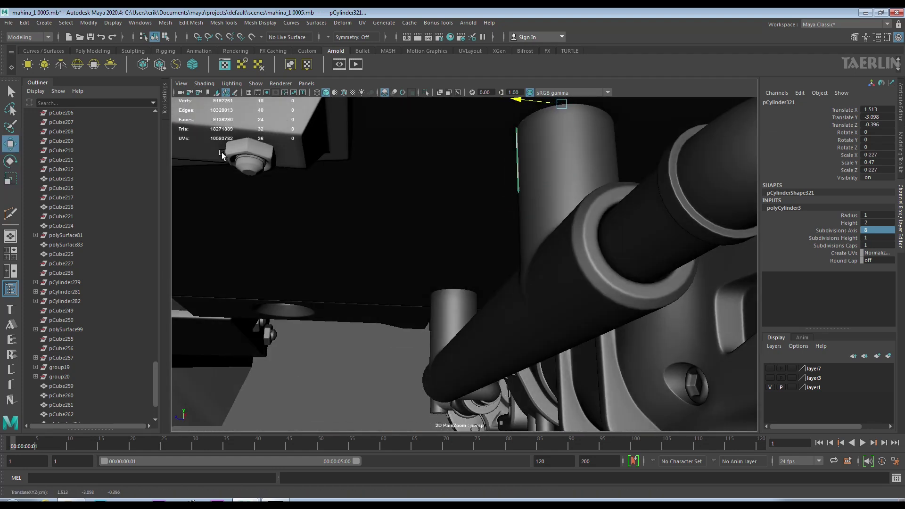
left_click_drag(587, 100, 687, 121)
left_click(12, 146)
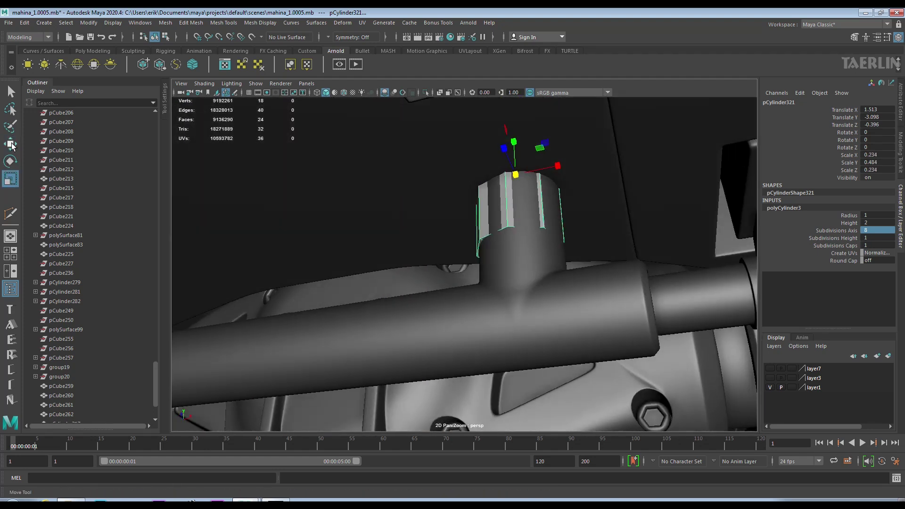
mouse_move(600, 177)
left_mouse_down("alt")
mouse_move(446, 171)
mouse_move(578, 172)
left_mouse_up("alt")
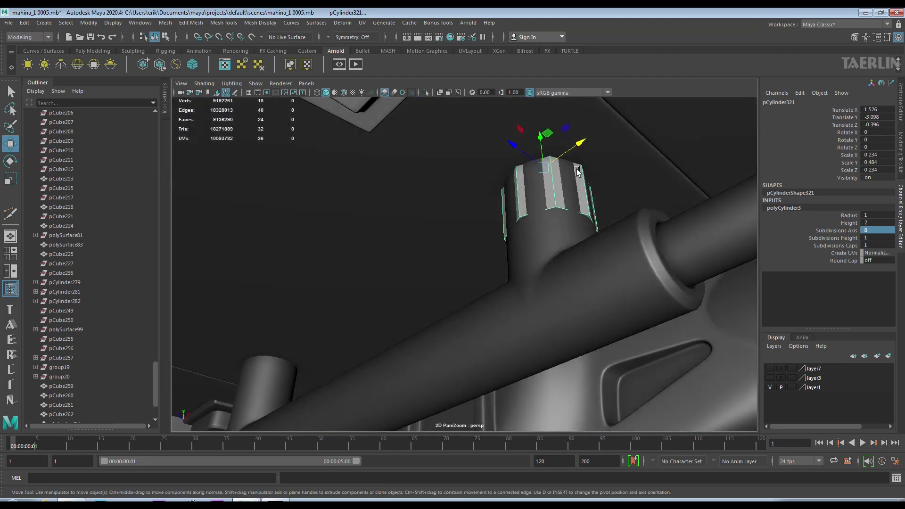
Isolate the cylinder and squash it much shorter
left_click(425, 93)
key("f")
key("r")
left_click_drag(509, 188, 510, 217)
right_click_drag(499, 216, 496, 236)
Extrude all of the cylinder's faces to give it thickness
left_click_drag(399, 168, 589, 265)
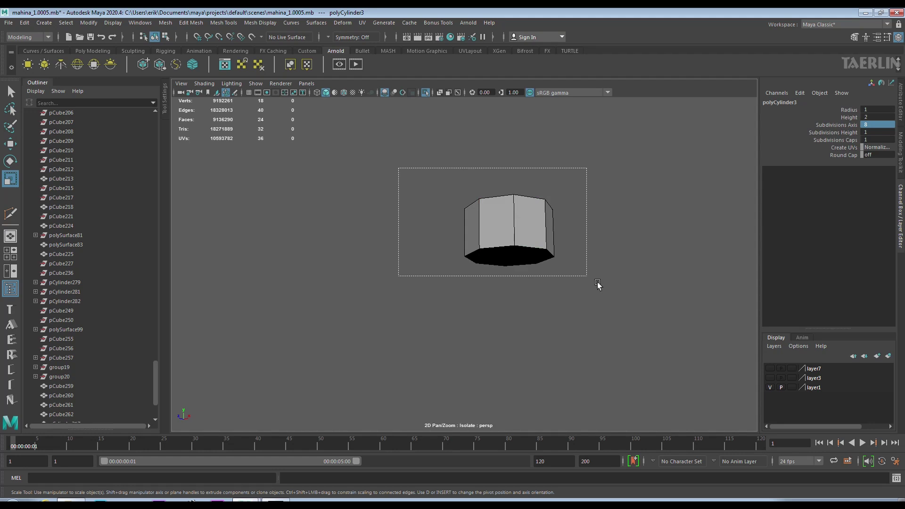
left_click(566, 278)
left_click_drag(497, 246, 486, 239, "alt")
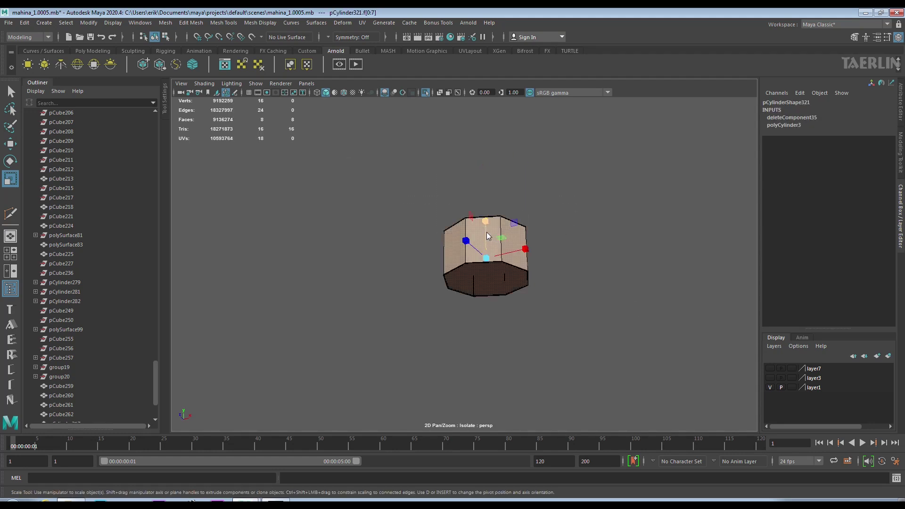
key("ctrl+e")
Lower the extruded cylinder onto the axle post
left_click_drag(632, 266, 644, 266)
left_click(425, 91)
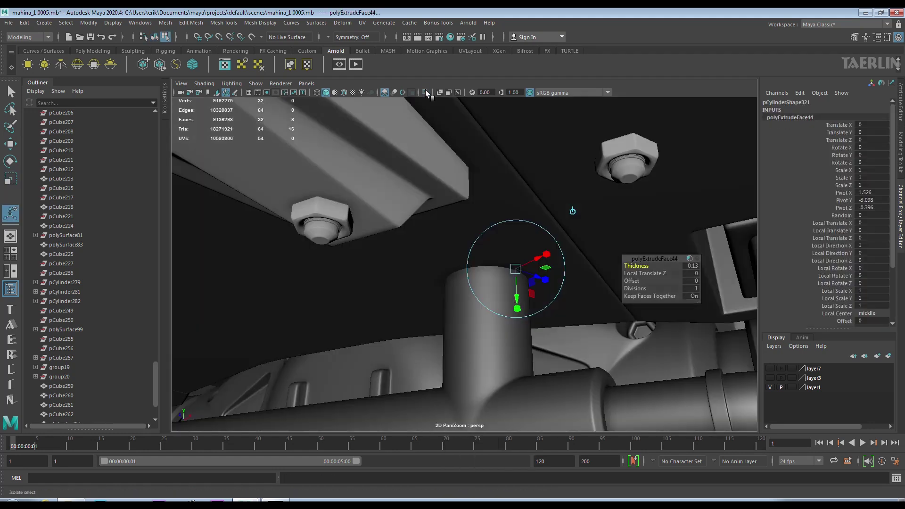
key("F8")
key("q")
left_click(425, 93)
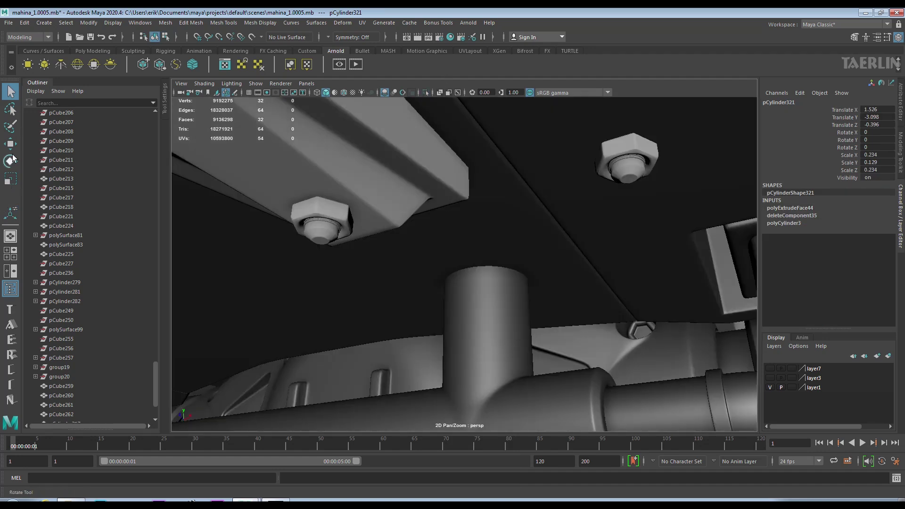
mouse_move(487, 239)
left_mouse_down()
mouse_move(488, 295)
mouse_move(460, 144)
left_mouse_up()
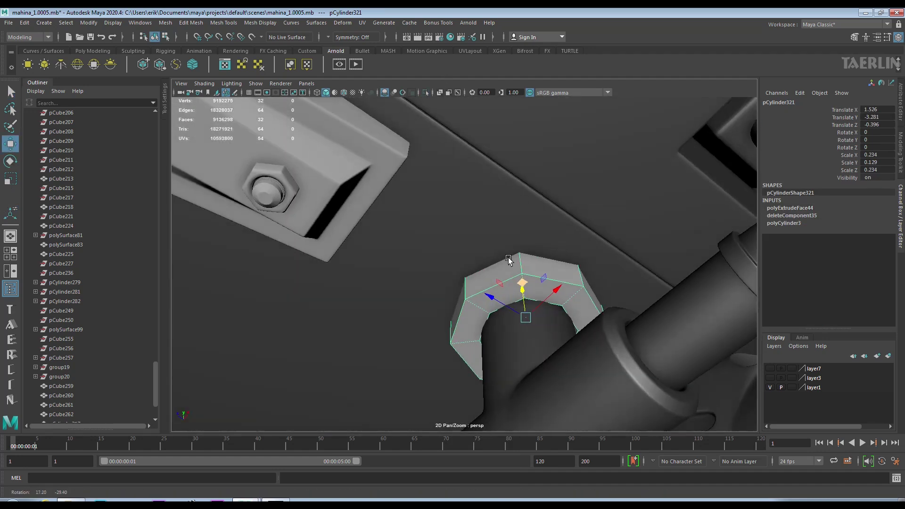
Delete the cylinder's top faces to open it into a ring
left_click(425, 91)
right_click_drag(399, 261, 426, 265)
key("Delete")
Bevel the ring's edge loop and preview it smoothed
left_click_drag(420, 237, 480, 239, "alt")
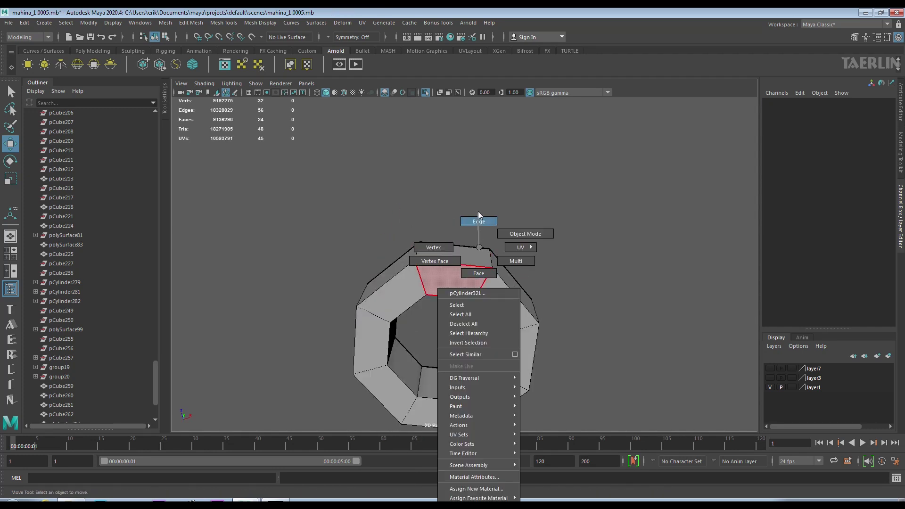
right_click_drag(479, 239, 464, 260)
double_click(464, 259)
right_click(460, 267, "shift")
left_click(510, 265)
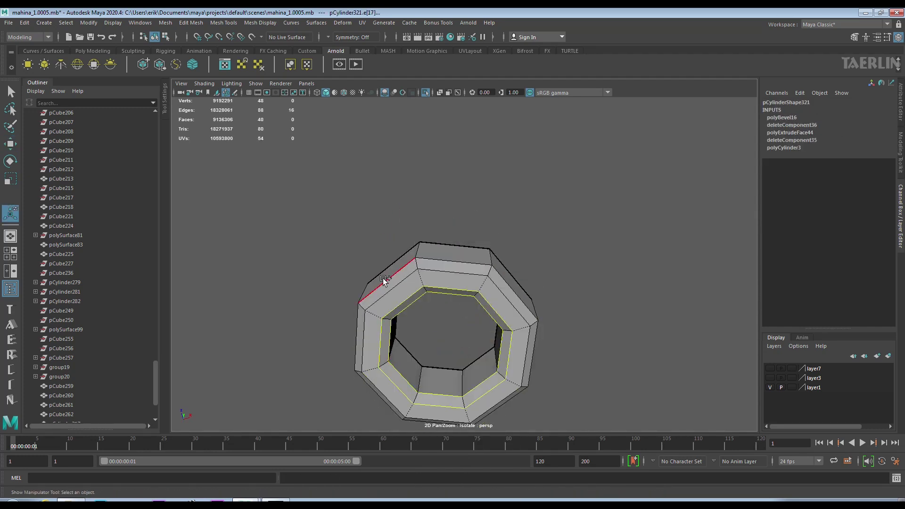
key("3")
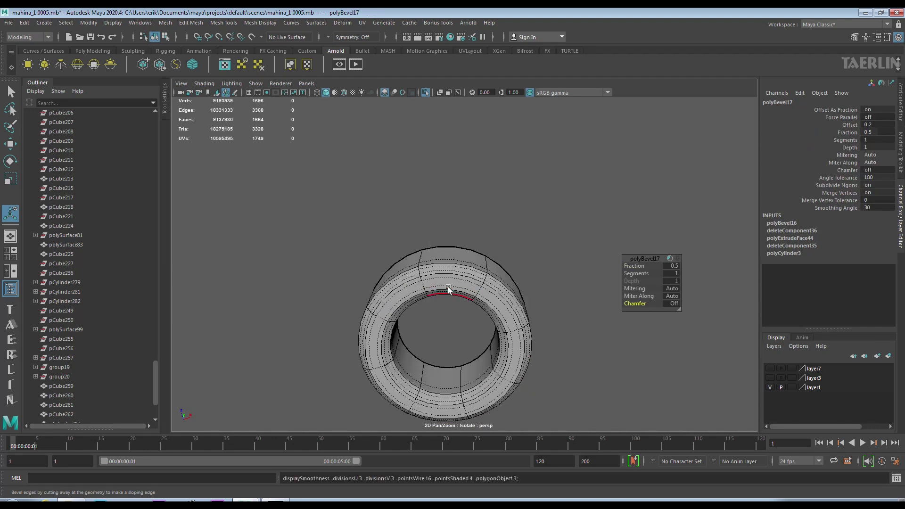
key("F8")
left_click(426, 92)
Duplicate the ring and move the copy to the opposite post at X -1.536
middle_click_drag(415, 198, 396, 282, "alt")
mouse_move(397, 281)
left_mouse_down("alt")
mouse_move(533, 256)
mouse_move(472, 273)
left_mouse_up("alt")
key("ctrl+d")
key("w")
scroll(534, 257, "down", 3)
key("f")
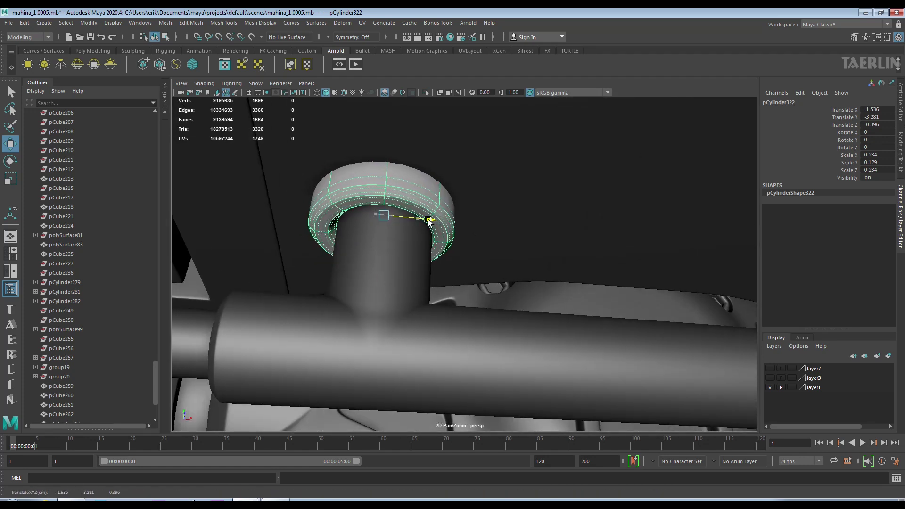
left_click_drag(428, 220, 410, 240, "alt")
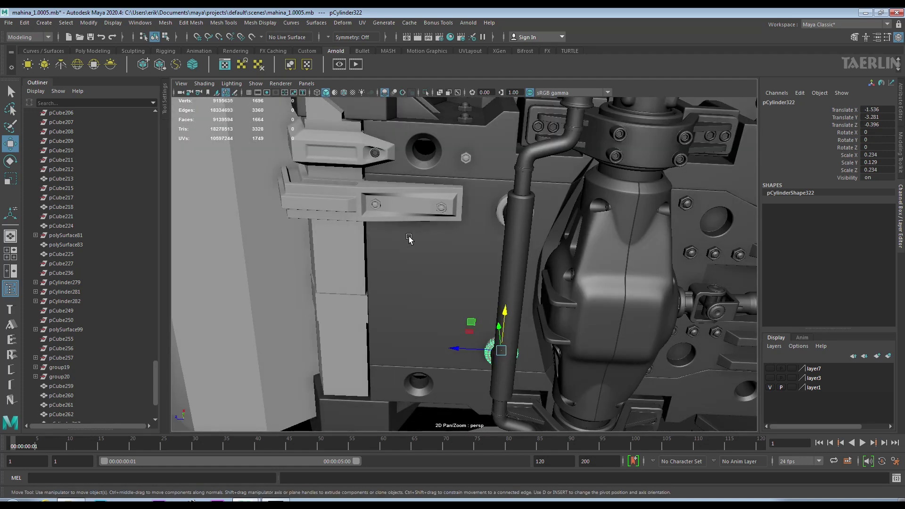
Combine the bolt and bracket into one mesh, clear its history, and mirror it
mouse_move(409, 239)
left_mouse_down("alt")
mouse_move(530, 157)
mouse_move(569, 193)
left_mouse_up("alt")
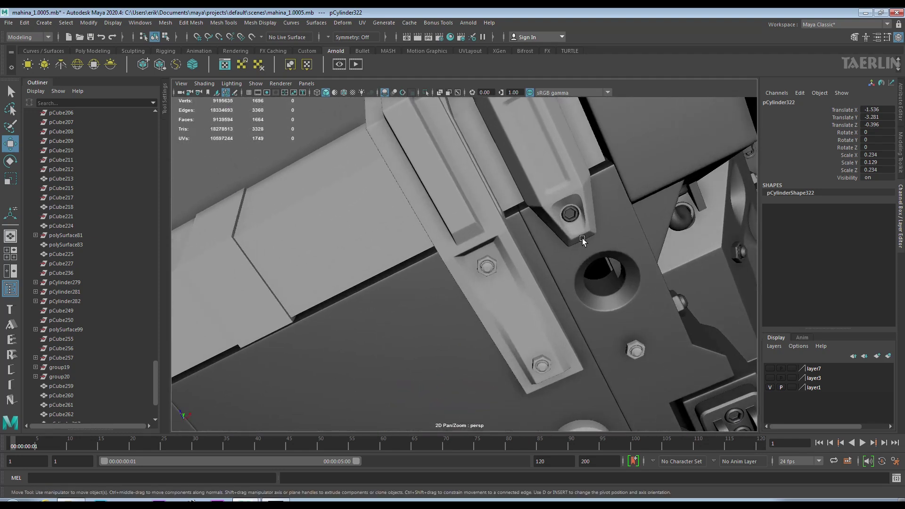
left_click(569, 193)
right_click(562, 165, "shift")
left_click(554, 366)
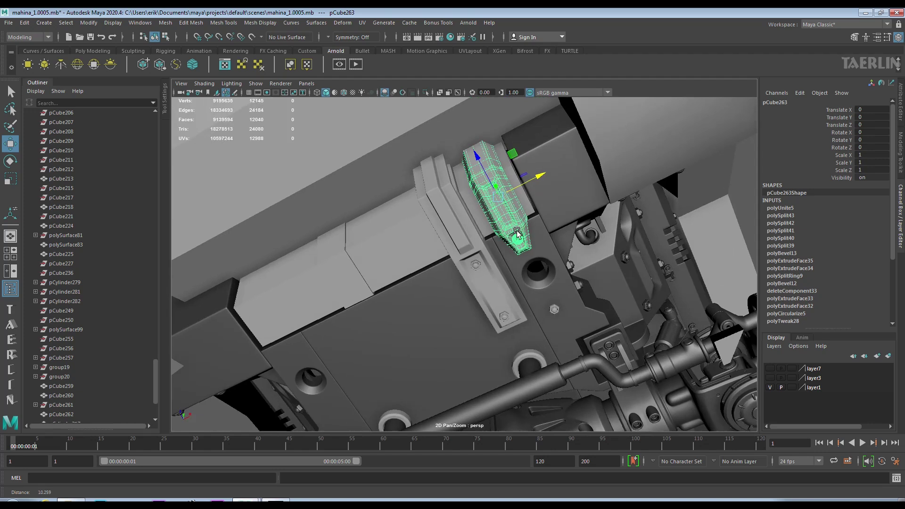
left_click_drag(554, 365, 521, 201, "alt")
right_click_drag(529, 185, 533, 446)
mouse_move(533, 330)
left_mouse_down("alt")
mouse_move(425, 307)
mouse_move(566, 220)
left_mouse_up("alt")
left_click(24, 23)
left_click(187, 137)
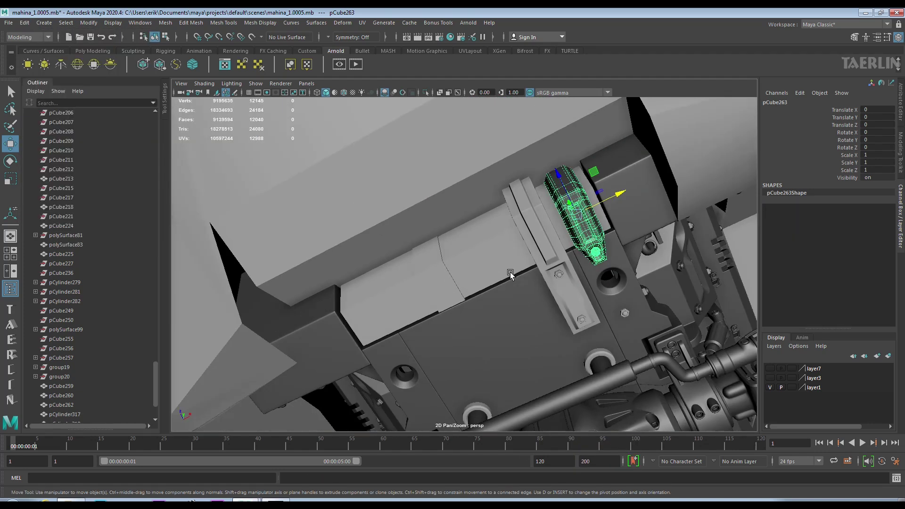
right_click(566, 220, "shift")
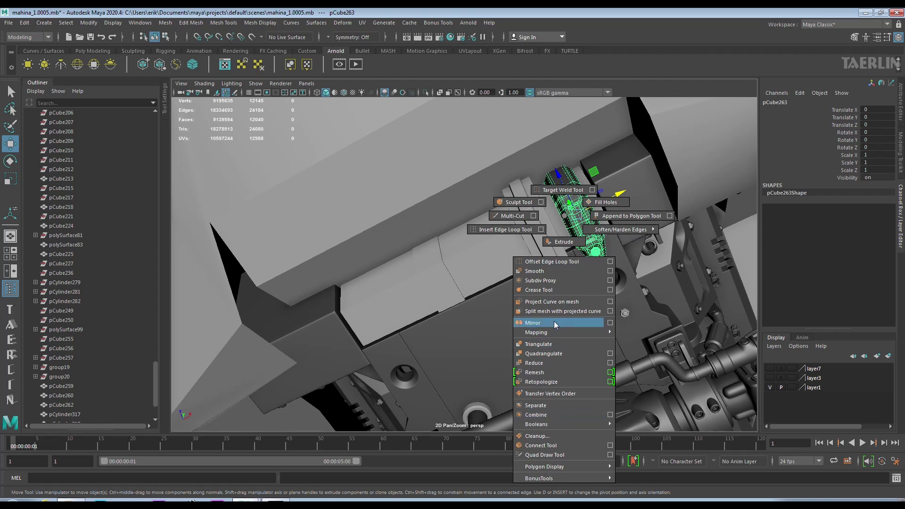
left_click(556, 324)
Combine the other slotted bracket with its bolt and delete its history
left_click_drag(566, 307, 613, 301, "alt")
left_click(622, 309)
key("t")
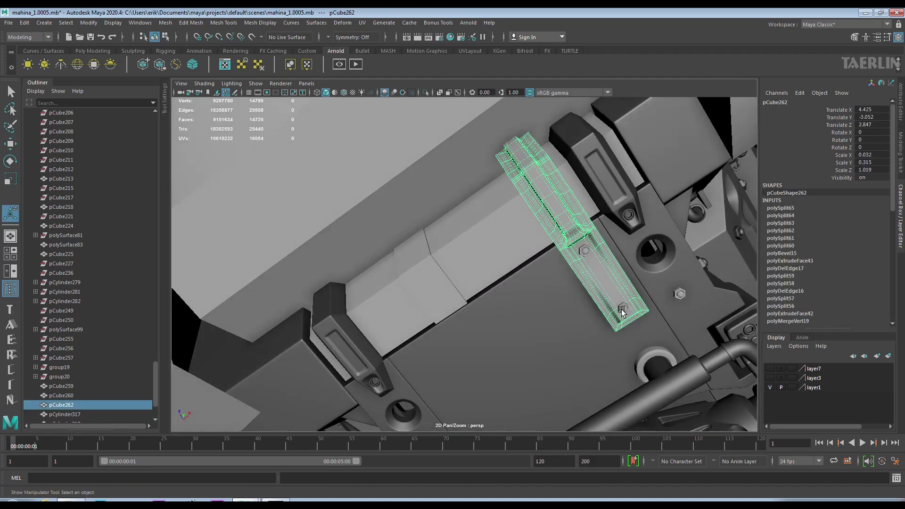
left_click(622, 309)
right_click(553, 200, "shift")
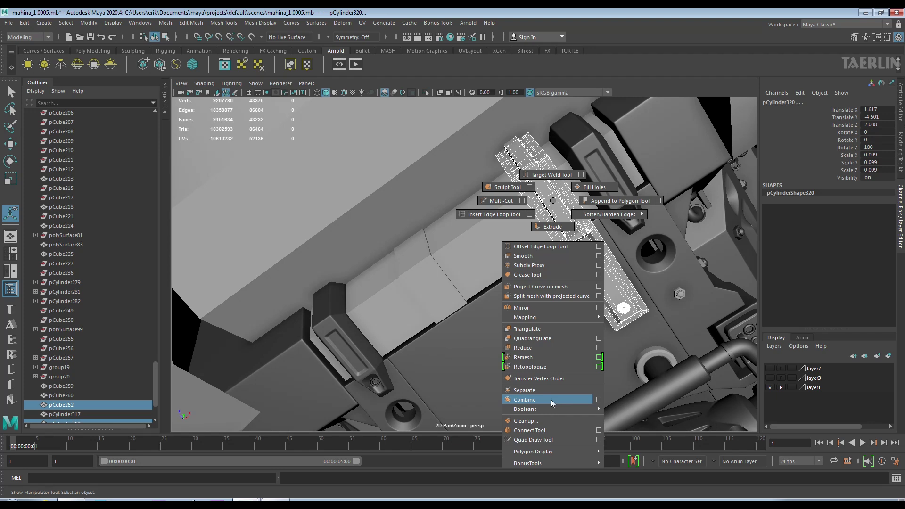
left_click(551, 400)
left_click(24, 23)
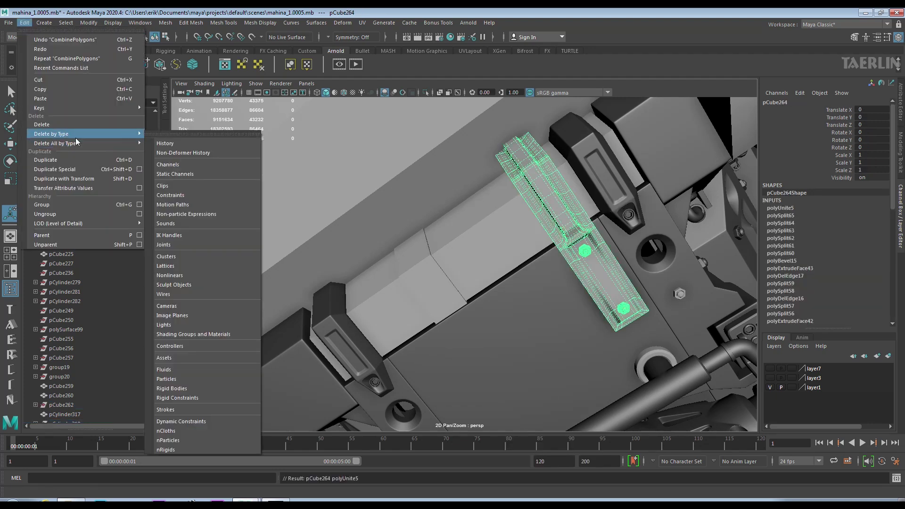
left_click(188, 137)
Use Multi-Cut on the bracket's slotted face, toggling smooth preview off and on
right_click(552, 204)
left_click(613, 465)
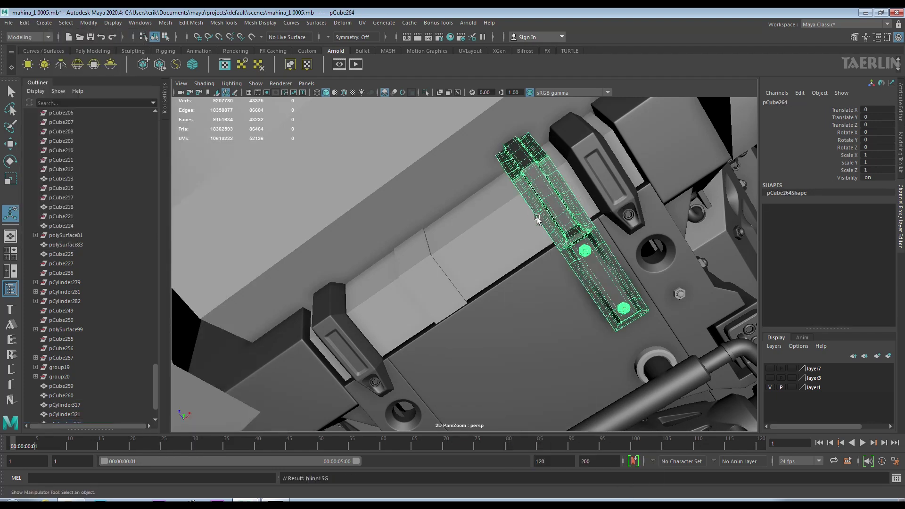
left_click_drag(590, 283, 549, 207, "alt")
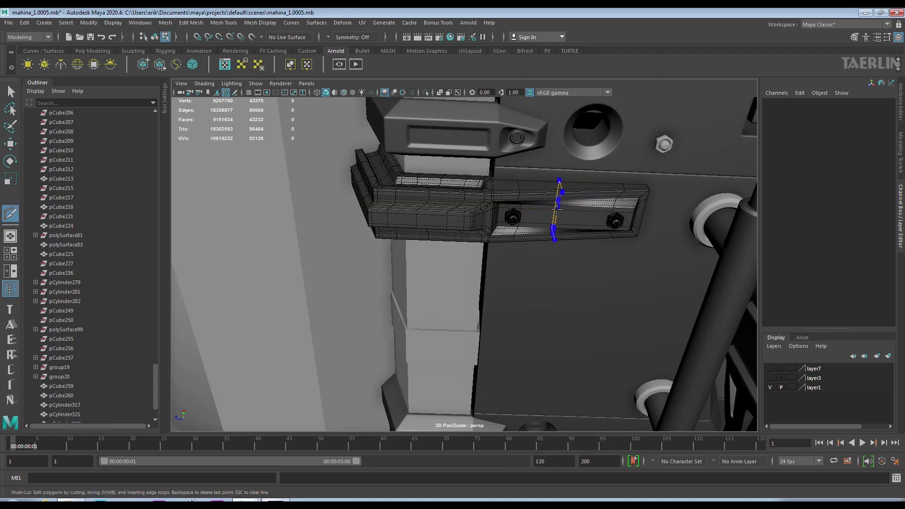
key("1")
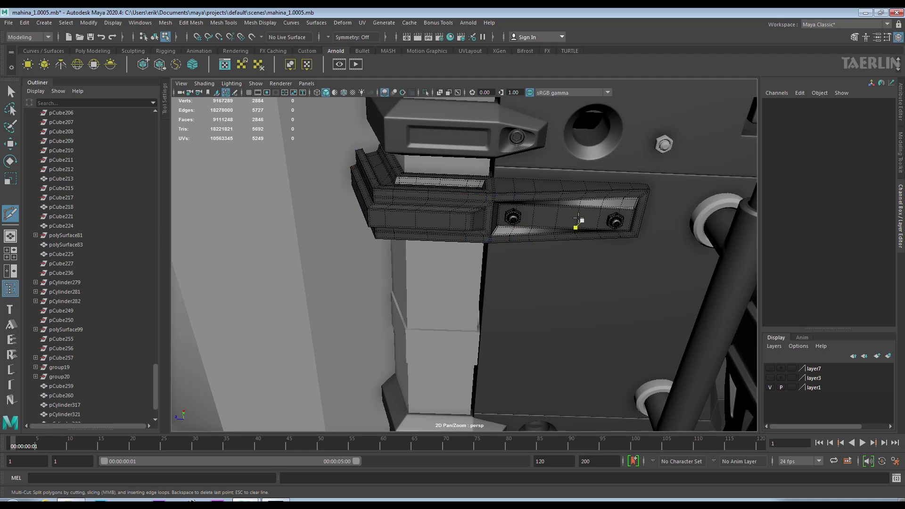
left_click(488, 202)
key("3")
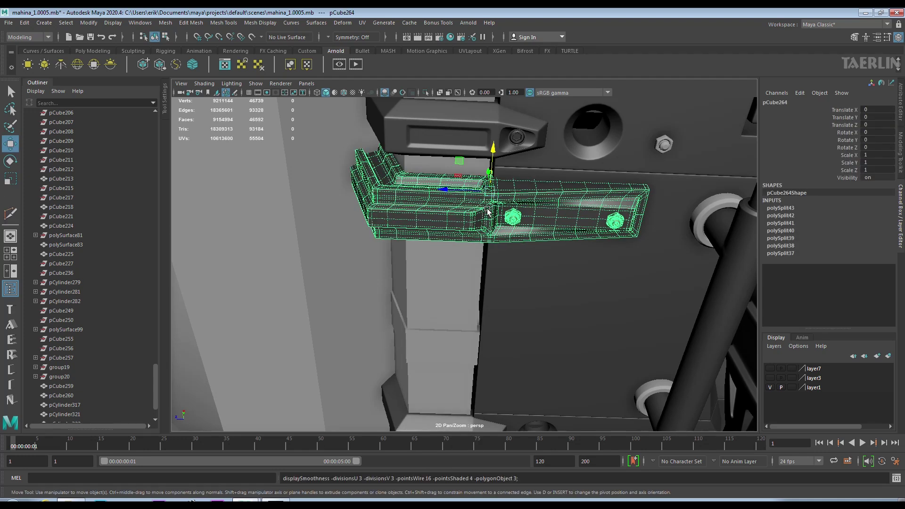
left_click(9, 23)
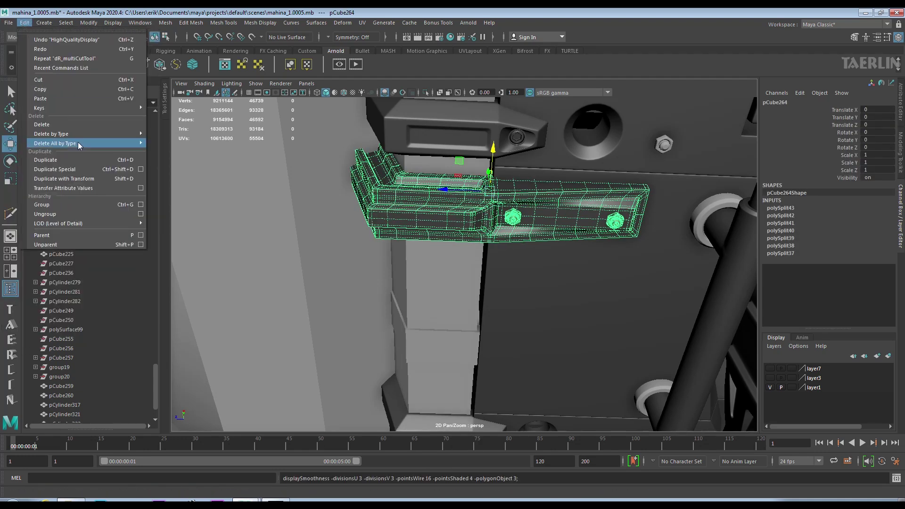
left_click_drag(424, 235, 544, 208, "alt")
right_click(540, 191, "shift")
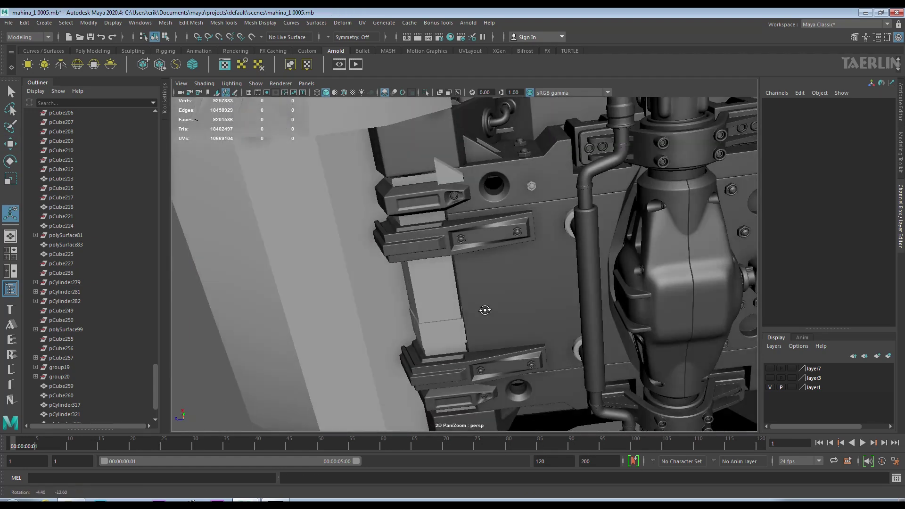
Bevel the selected edges of the long box
left_click_drag(486, 310, 537, 328, "alt")
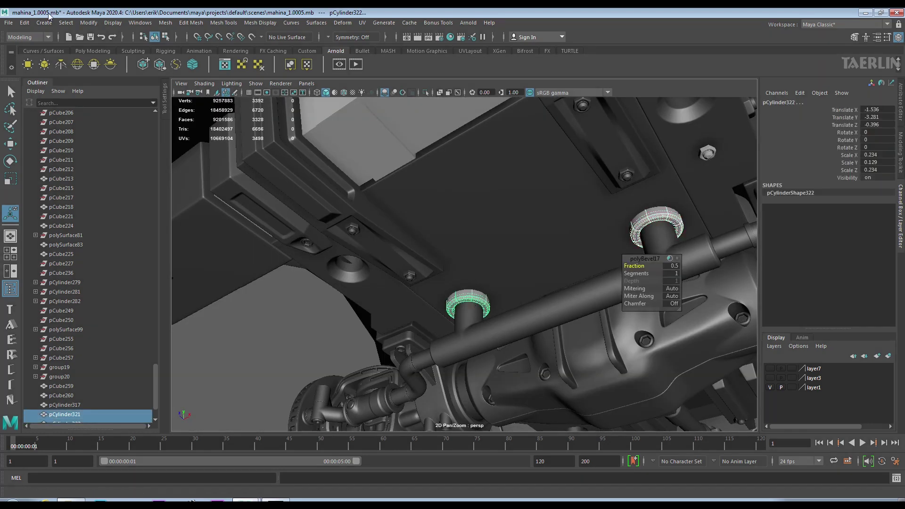
left_click(44, 22)
right_click(476, 247)
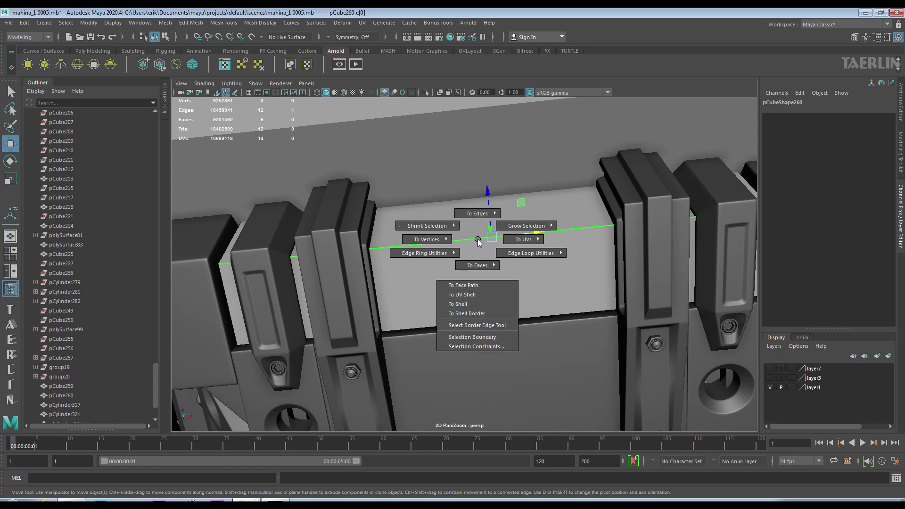
right_click_drag(485, 257, 528, 239, "shift")
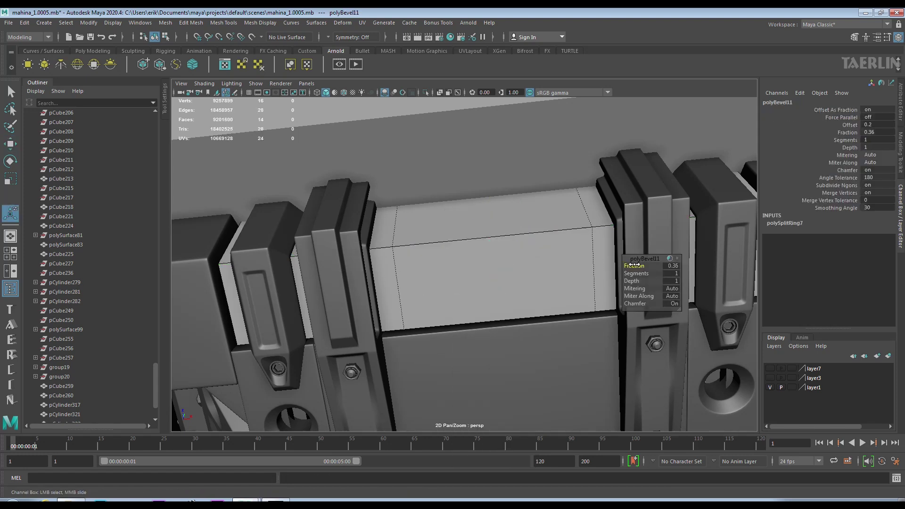
Extrude the box's front faces and push the inset inward to form a recess
left_click(508, 222)
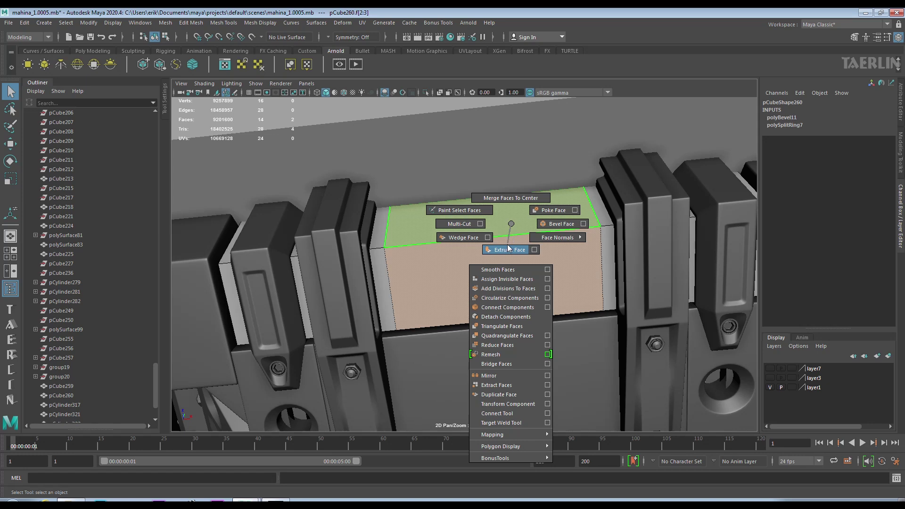
right_click_drag(508, 222, 632, 280, "shift")
right_click_drag(557, 254, 631, 267, "shift")
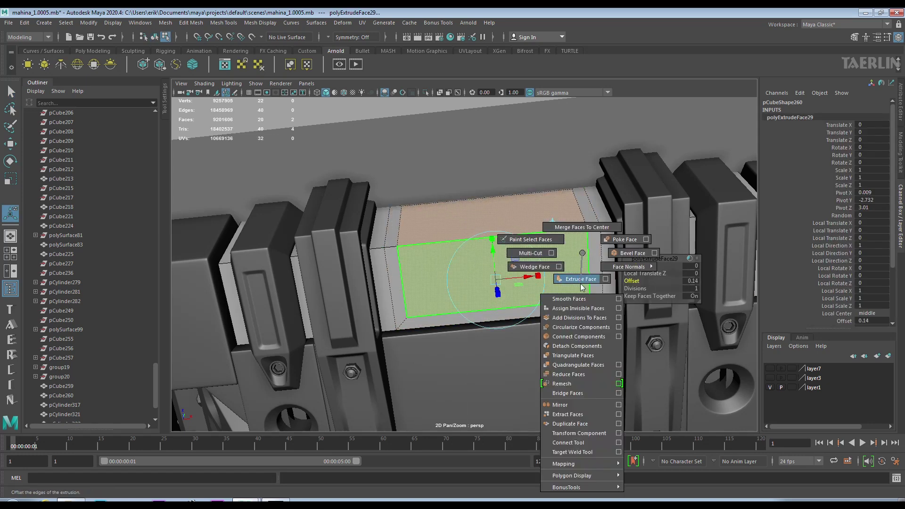
mouse_move(629, 265)
left_mouse_down("alt")
mouse_move(524, 198)
mouse_move(485, 232)
mouse_move(580, 225)
mouse_move(475, 216)
left_mouse_up("alt")
Isolate the box, remove its top face, and extrude the open border edges
key("F8")
key("q")
left_click(423, 93)
mouse_move(525, 257)
left_mouse_down("alt")
mouse_move(505, 259)
mouse_move(491, 208)
left_mouse_up("alt")
key("F11")
left_click(489, 207)
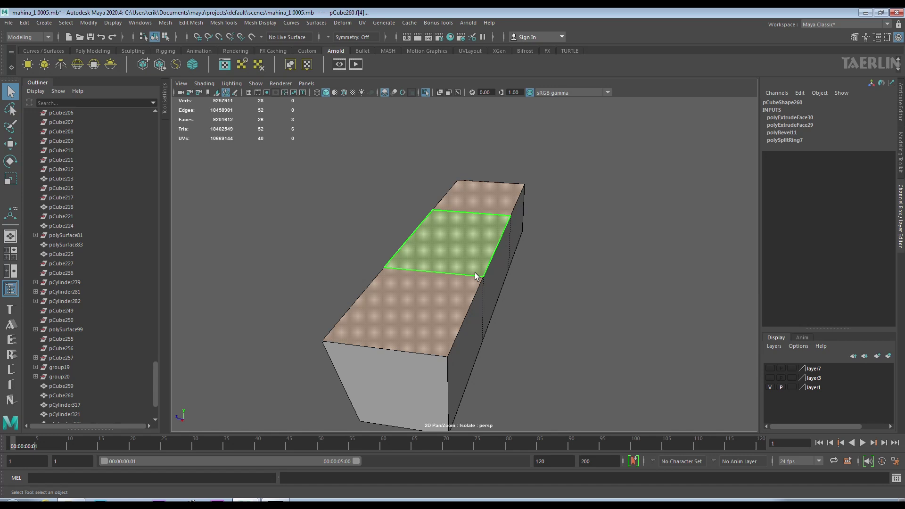
left_click_drag(443, 306, 415, 269, "alt")
key("ctrl+e")
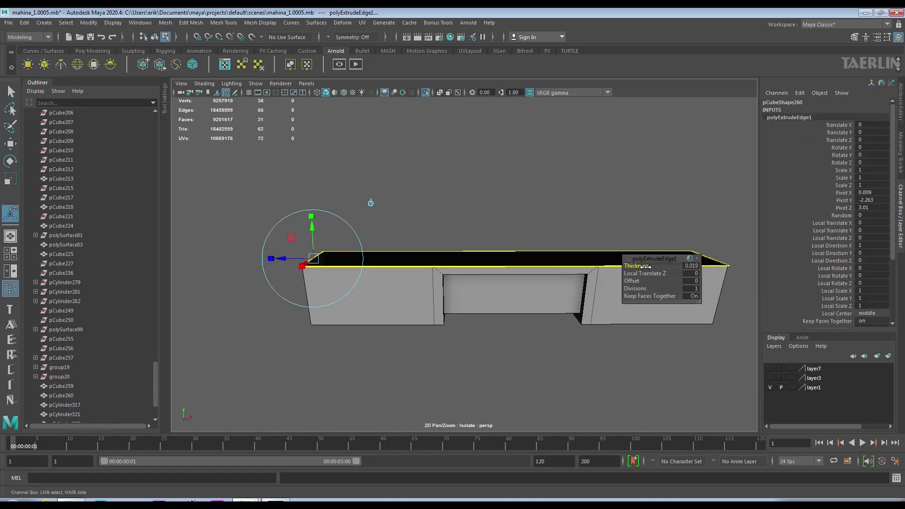
Bevel the edge loop around the recess into a rounded edge
mouse_move(681, 286)
left_mouse_down("alt")
mouse_move(566, 229)
mouse_move(414, 213)
mouse_move(499, 208)
left_mouse_up("alt")
key("q")
double_click(499, 208, "shift")
key("f")
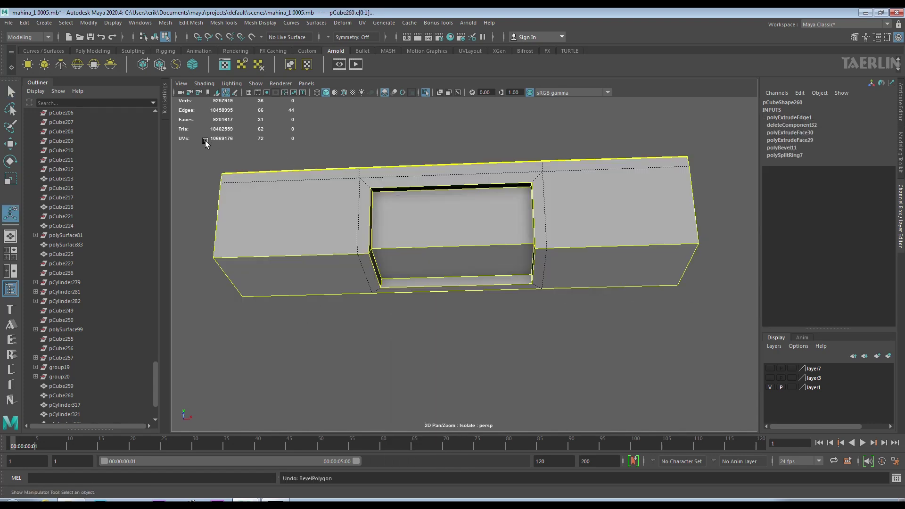
right_click_drag(485, 243, 491, 267, "shift")
scroll(501, 211, "up", 3)
scroll(462, 274, "up", 3)
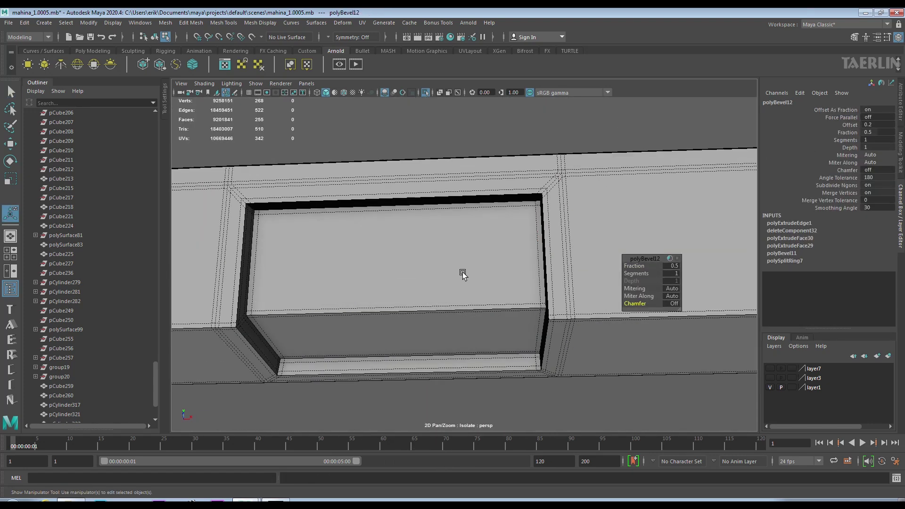
scroll(546, 232, "down", 5)
mouse_move(481, 145)
left_mouse_down("alt")
mouse_move(493, 168)
mouse_move(475, 172)
left_mouse_up("alt")
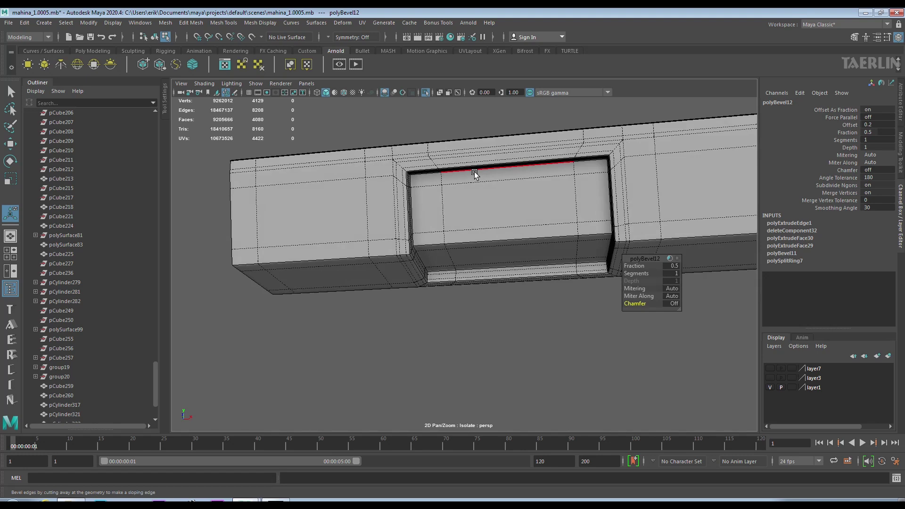
Select the recess's top edge and grow it into an edge ring
left_click(320, 171)
right_click(321, 171, "shift")
right_click(321, 171, "shift")
left_click(344, 186)
Insert supporting edge loops along the box near the recess, then return to object mode
right_click(335, 184, "shift")
left_click(299, 207)
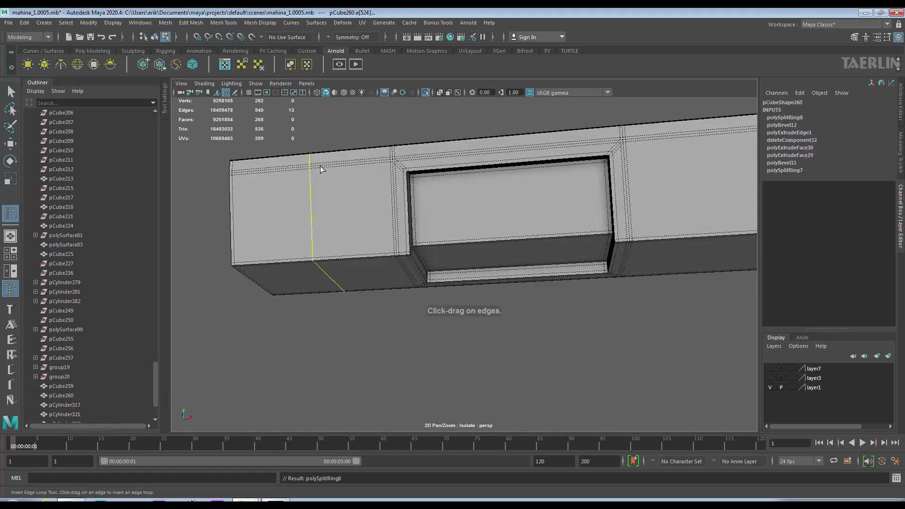
scroll(716, 158, "down", 2)
left_click(660, 218)
scroll(643, 218, "up", 2)
left_click(590, 216)
left_click(511, 250)
mouse_move(572, 271)
left_mouse_down("alt")
mouse_move(511, 250)
mouse_move(511, 283)
left_mouse_up("alt")
scroll(381, 177, "down", 5)
left_click_drag(380, 176, 23, 140, "alt")
right_click(313, 223)
left_click(354, 201)
Duplicate the recess floor faces into a separate polySurface panel
key("w")
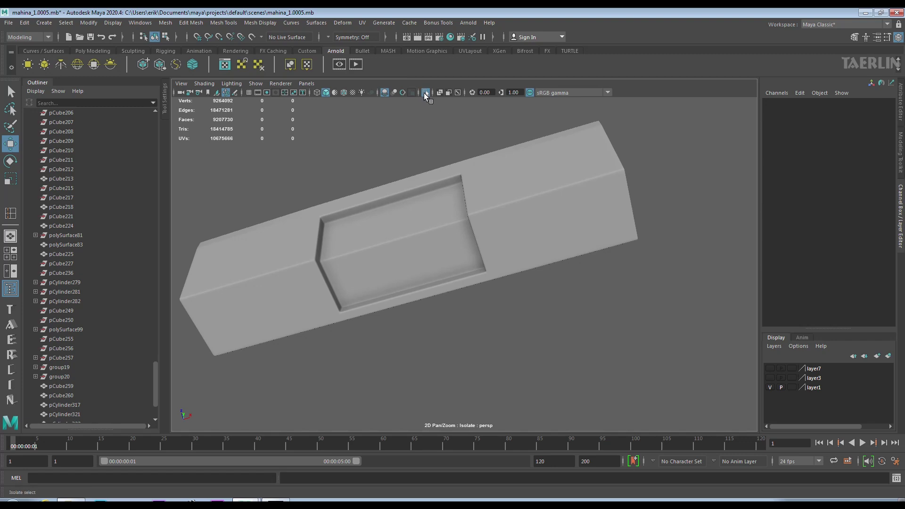
left_click(425, 92)
mouse_move(455, 226)
left_mouse_down("alt")
mouse_move(542, 263)
mouse_move(366, 194)
mouse_move(689, 228)
mouse_move(521, 240)
left_mouse_up("alt")
scroll(521, 241, "up", 5)
left_click(366, 200)
left_click(498, 203)
right_click(499, 203, "shift")
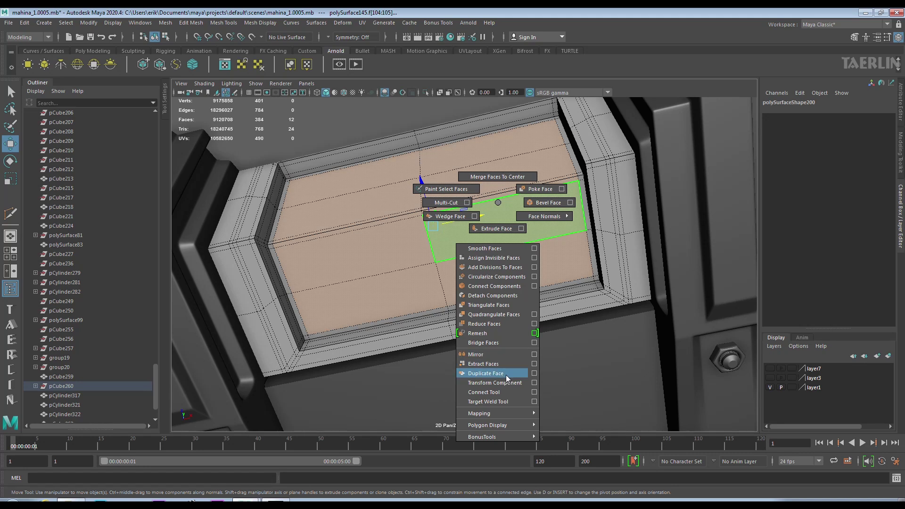
left_click(505, 375)
Scale the duplicated polySurface147 panel up slightly
left_click_drag(635, 273, 646, 273)
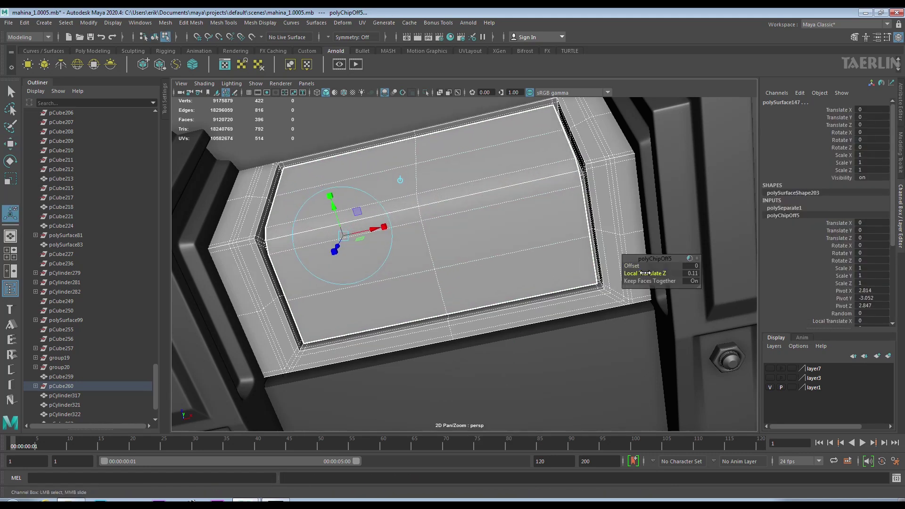
key("ctrl+z")
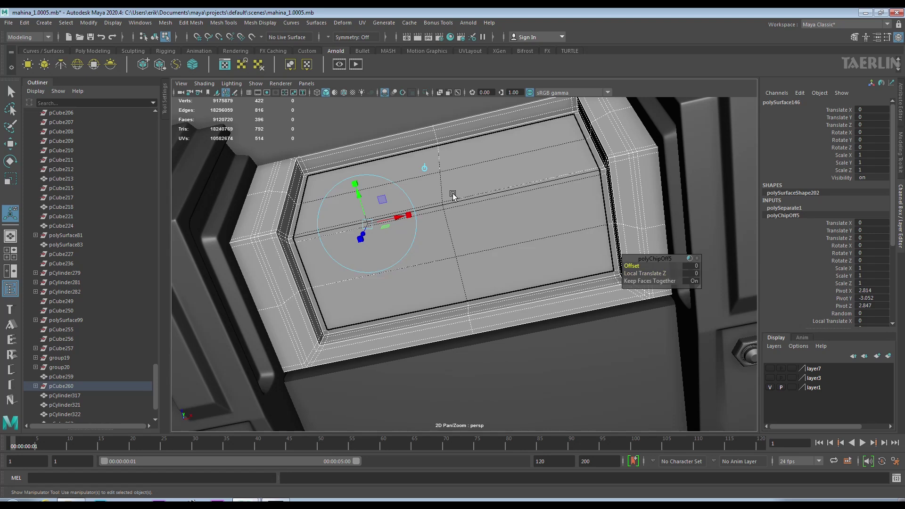
key("q")
left_click(480, 200)
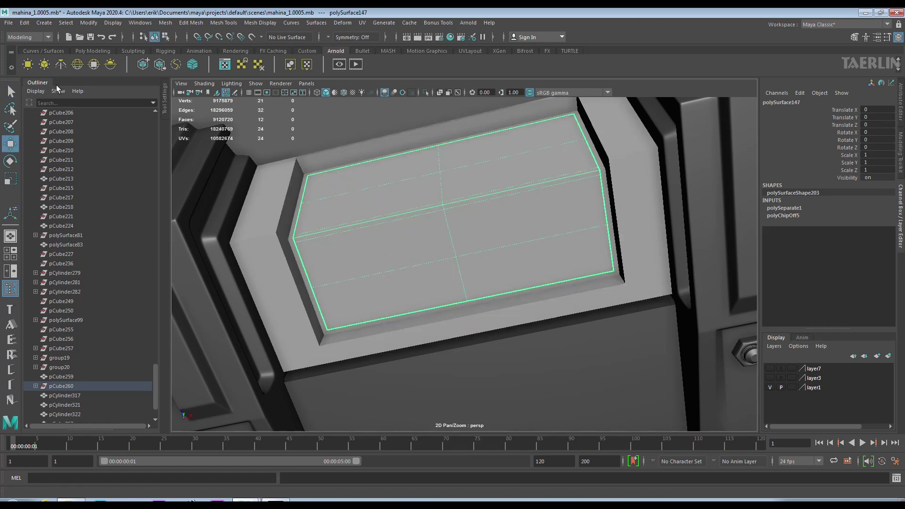
left_click(60, 24)
mouse_move(89, 23)
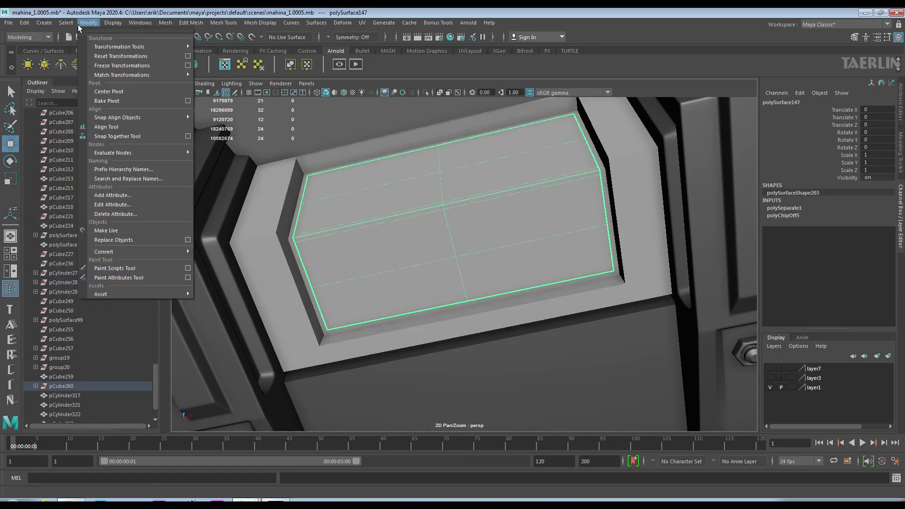
key("w")
left_click_drag(431, 234, 18, 187, "alt")
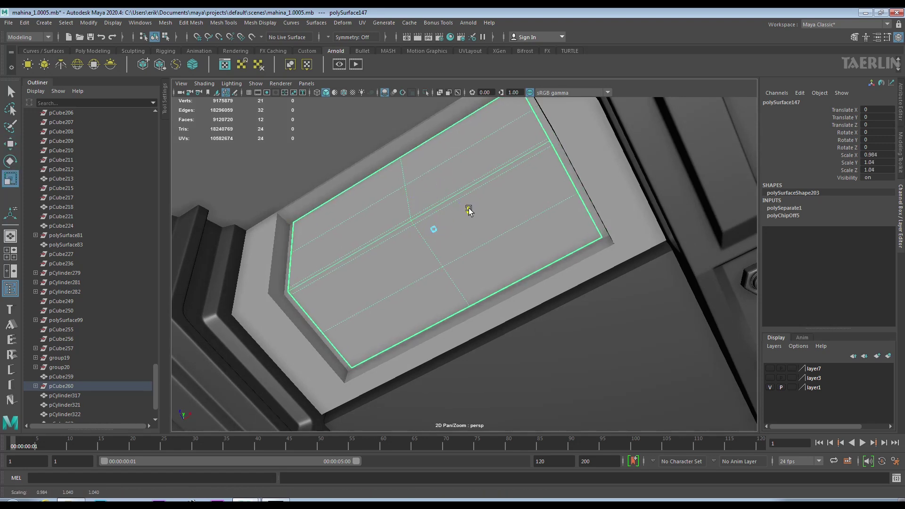
left_click_drag(470, 210, 447, 255, "alt")
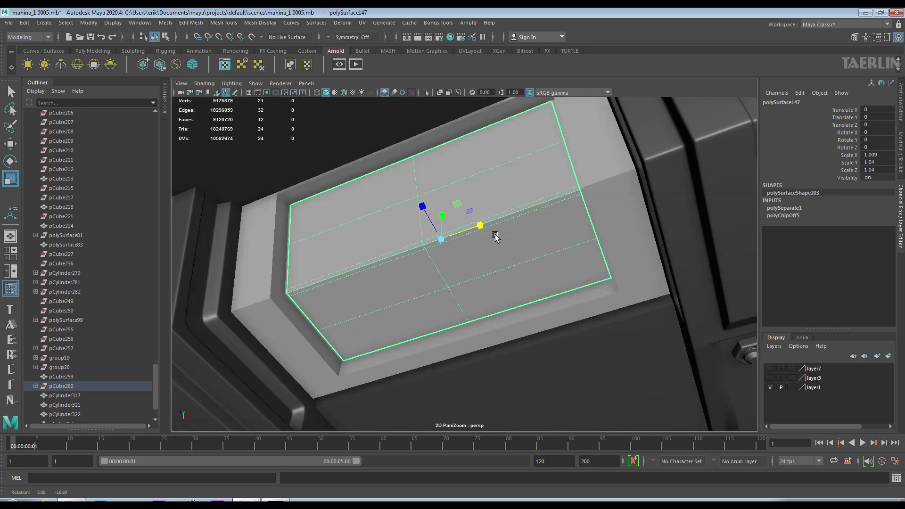
Delete the panel's middle edge loop, leaving 15 vertices and 8 faces
left_click_drag(465, 260, 430, 227, "alt")
right_click_drag(430, 226, 427, 201)
left_click(398, 228)
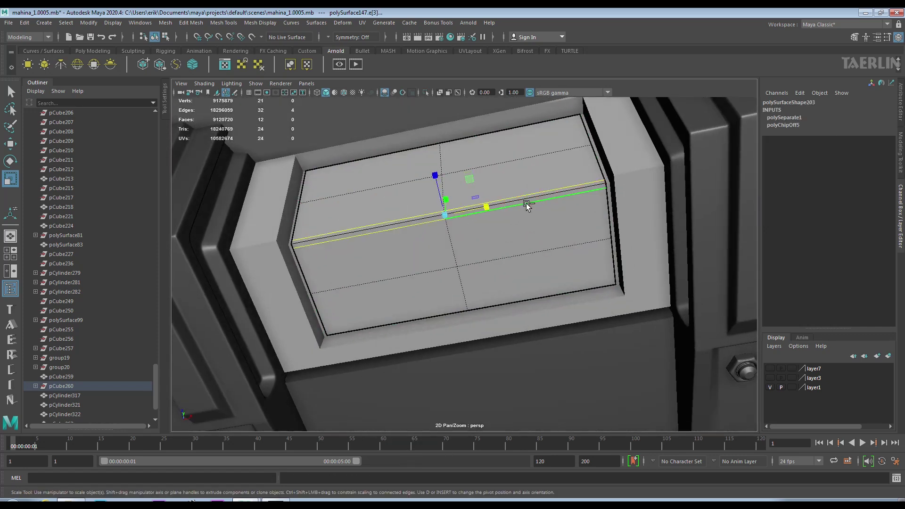
key("Delete")
left_click_drag(480, 226, 467, 198, "alt")
left_click_drag(264, 163, 608, 359)
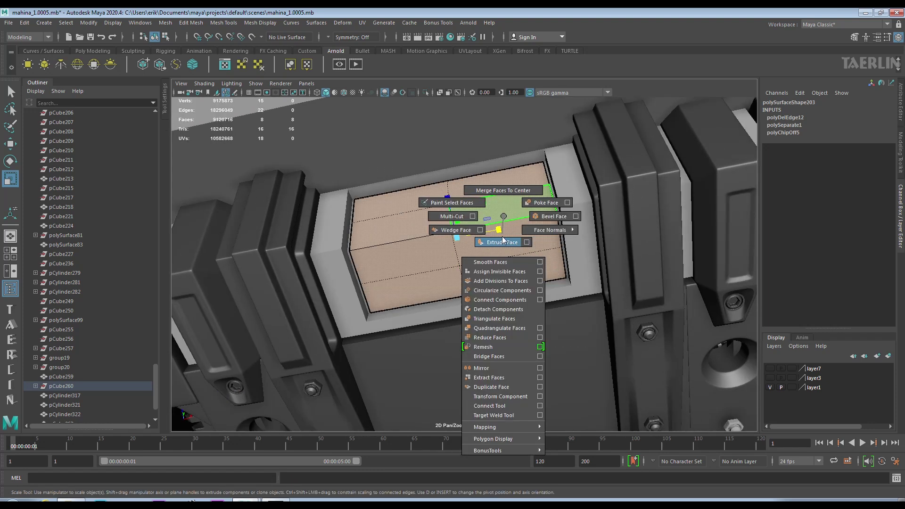
Extrude the panel's faces into a box and isolate it on its own
right_click_drag(486, 222, 485, 193, "shift")
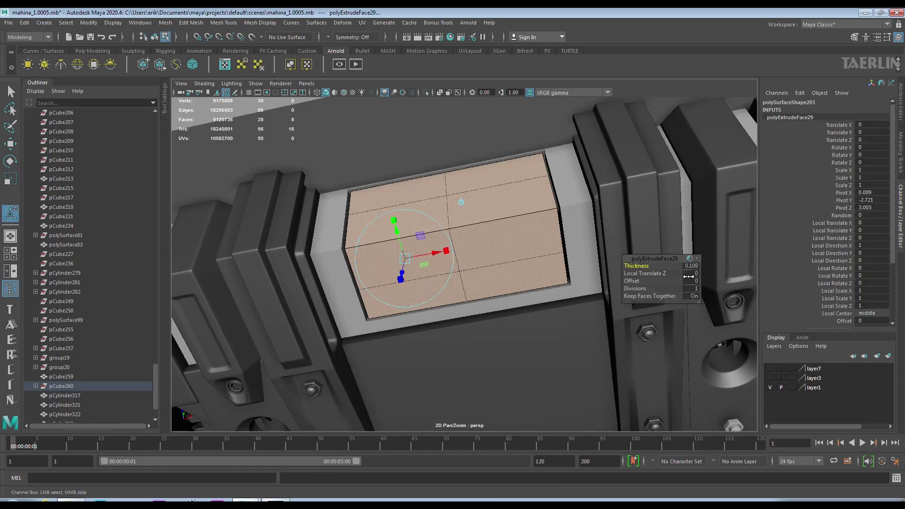
left_click_drag(543, 245, 490, 209, "alt")
key("F8")
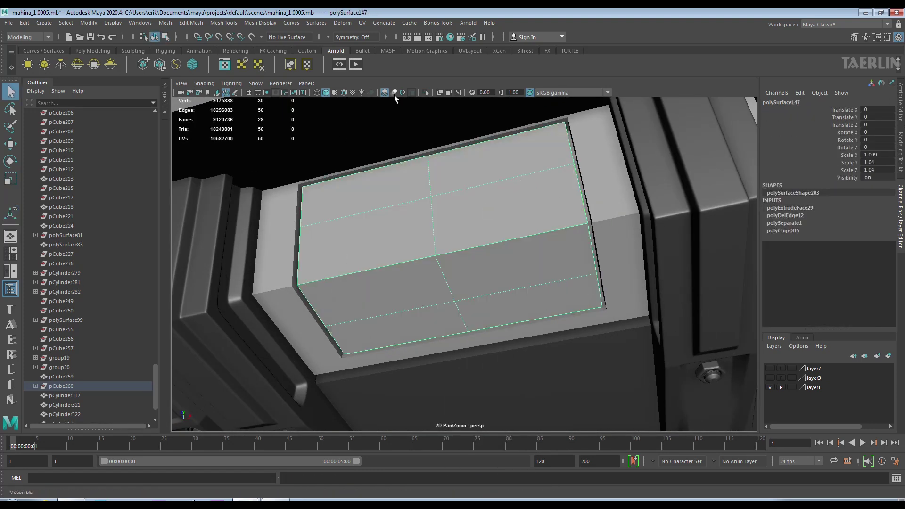
key("ctrl+1")
left_click_drag(467, 196, 372, 245, "alt")
Delete the box's hidden back faces
key("F11")
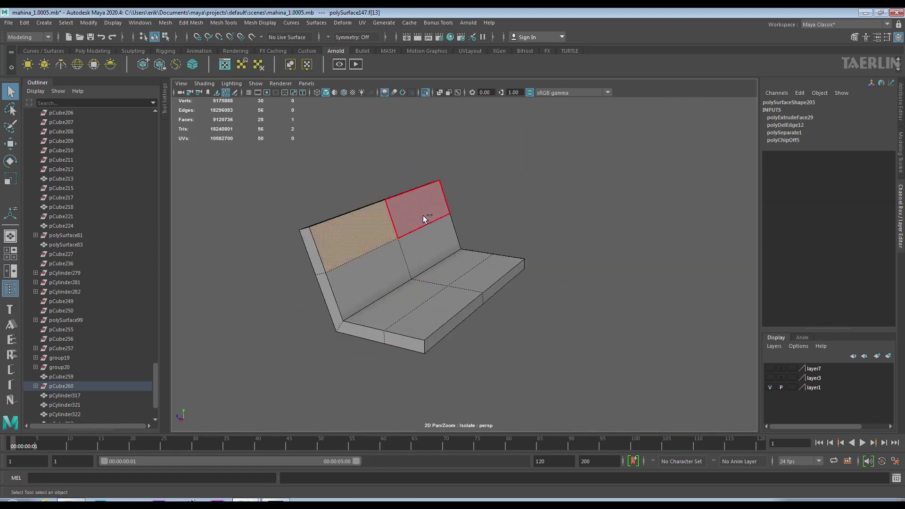
left_click_drag(417, 293, 528, 251, "alt")
key("Delete")
right_click_drag(419, 216, 394, 192)
left_click_drag(394, 193, 425, 222, "alt")
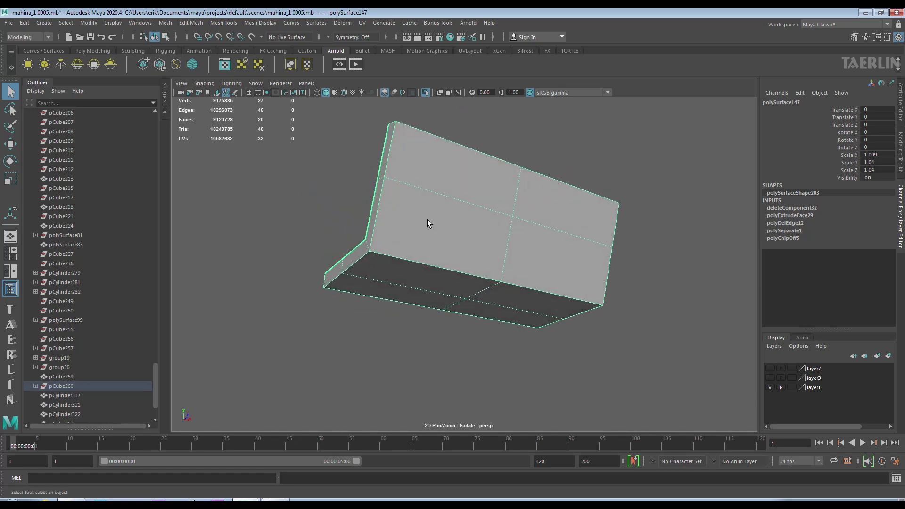
Bevel the box's open border edge loop
right_click_drag(425, 222, 437, 143)
double_click(396, 159)
left_click_drag(396, 158, 516, 260, "alt")
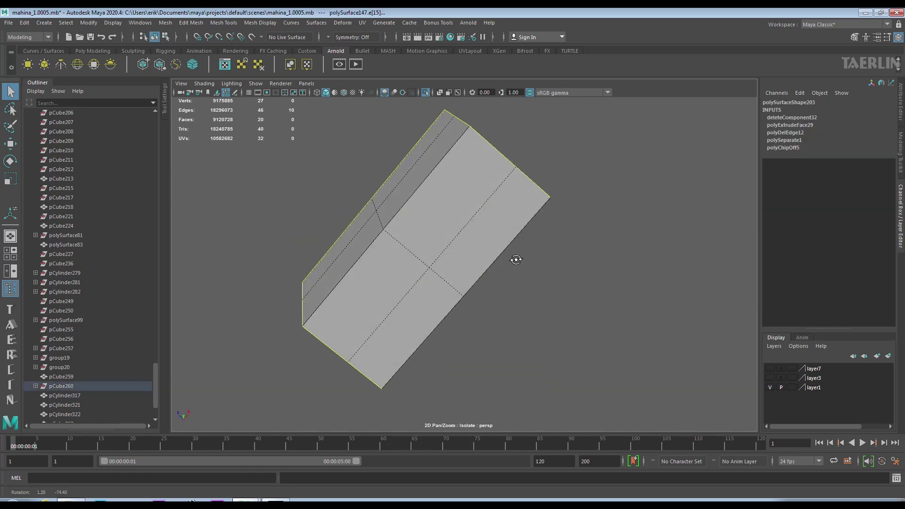
mouse_move(496, 250)
left_mouse_down("alt")
mouse_move(653, 307)
mouse_move(501, 283)
mouse_move(463, 251)
mouse_move(548, 241)
left_mouse_up("alt")
key("ctrl+b")
Bevel the box's outer edges, then show the surrounding vehicle again
mouse_move(324, 135)
left_mouse_down()
mouse_move(474, 267)
mouse_move(454, 239)
left_mouse_up()
right_click_drag(455, 239, 415, 245, "shift")
mouse_move(415, 245)
left_mouse_down("alt")
mouse_move(471, 255)
mouse_move(388, 239)
mouse_move(452, 233)
left_mouse_up("alt")
right_click_drag(453, 232, 372, 126)
key("ctrl+1")
mouse_move(473, 248)
left_mouse_down("alt")
mouse_move(457, 276)
mouse_move(528, 257)
left_mouse_up("alt")
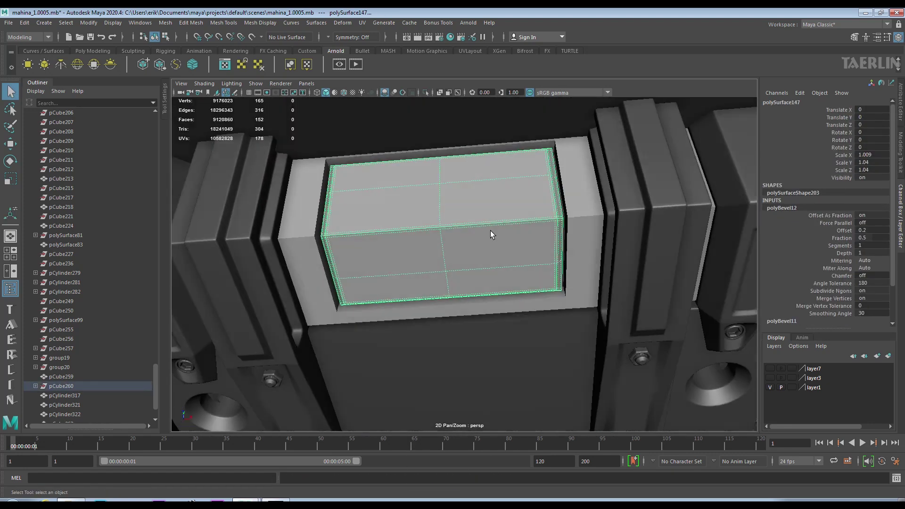
Insert three edge loops across the box to outline the slots
scroll(507, 186, "up", 5)
right_click_drag(508, 186, 477, 193, "shift")
left_click(316, 209)
mouse_move(316, 209)
left_mouse_down("alt")
mouse_move(430, 248)
mouse_move(530, 257)
left_mouse_up("alt")
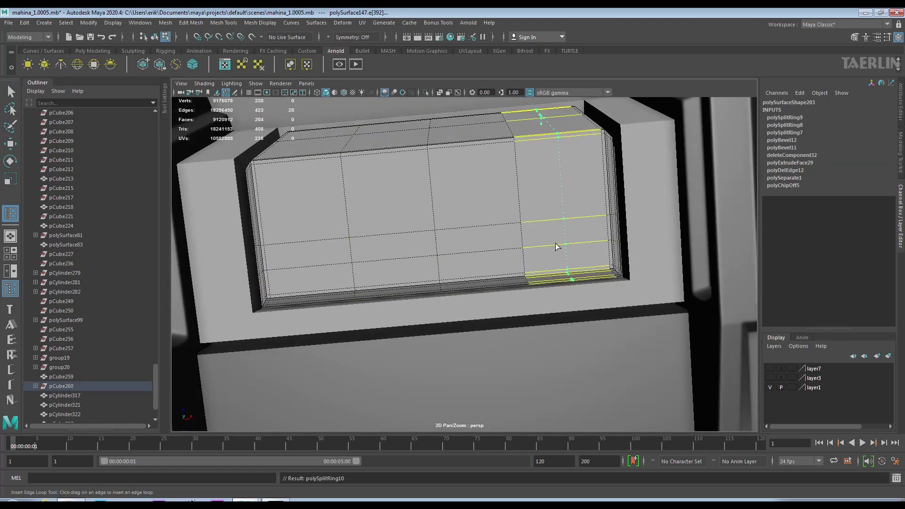
left_click(309, 267)
left_click_drag(309, 268, 443, 225, "alt")
left_click(448, 123)
mouse_move(448, 123)
left_mouse_down("alt")
mouse_move(462, 232)
mouse_move(463, 222)
mouse_move(490, 219)
left_mouse_up("alt")
Extrude the two vertical face strips inward to form the slots
right_click_drag(316, 169, 316, 203)
left_click(348, 247)
left_click_drag(348, 247, 318, 328, "alt")
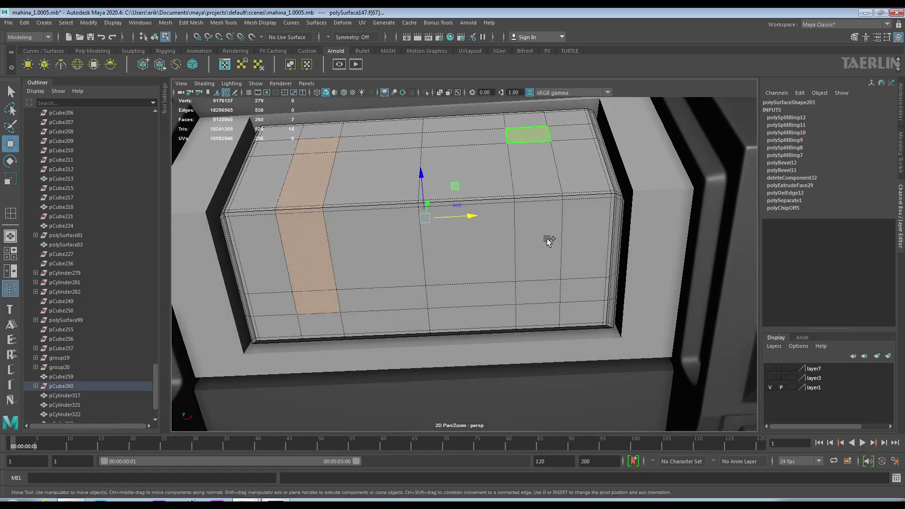
key("ctrl+e")
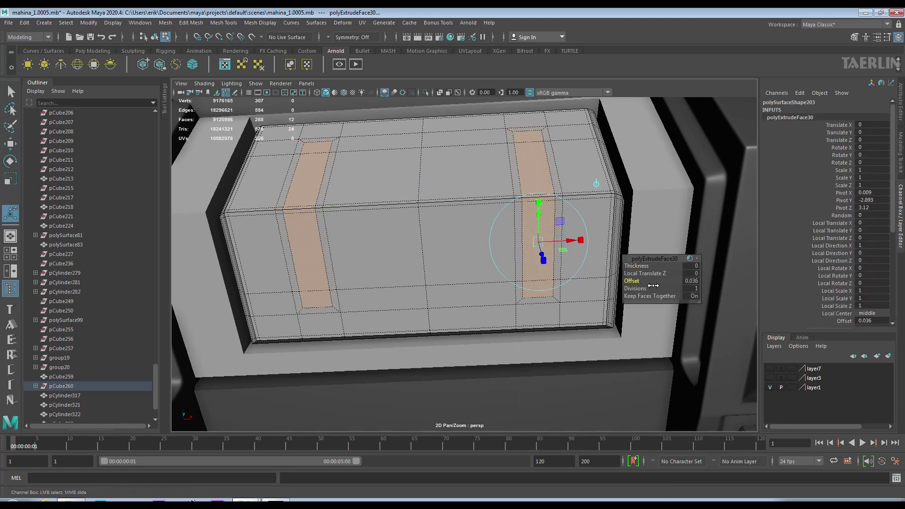
key("3")
key("1")
mouse_move(429, 208)
left_mouse_down("alt")
mouse_move(415, 215)
mouse_move(475, 245)
mouse_move(536, 228)
left_mouse_up("alt")
key("3")
key("F8")
key("q")
key("1")
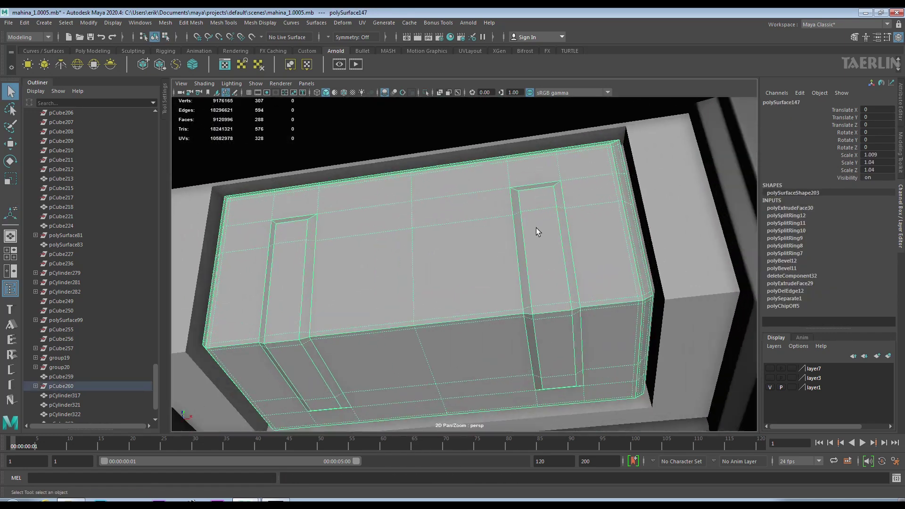
Bevel the edge loops around both slots
key("F10")
left_click(542, 184)
left_click_drag(557, 312, 566, 341, "alt")
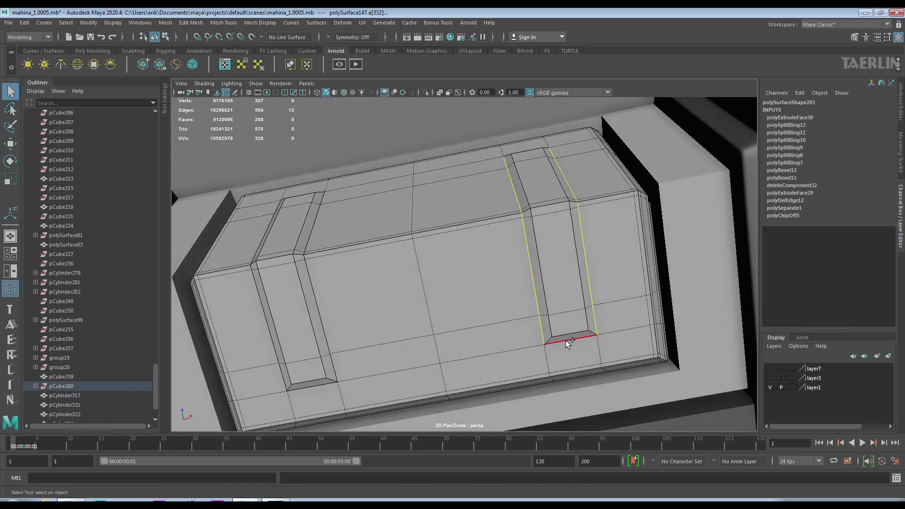
left_click_drag(357, 296, 297, 227, "alt")
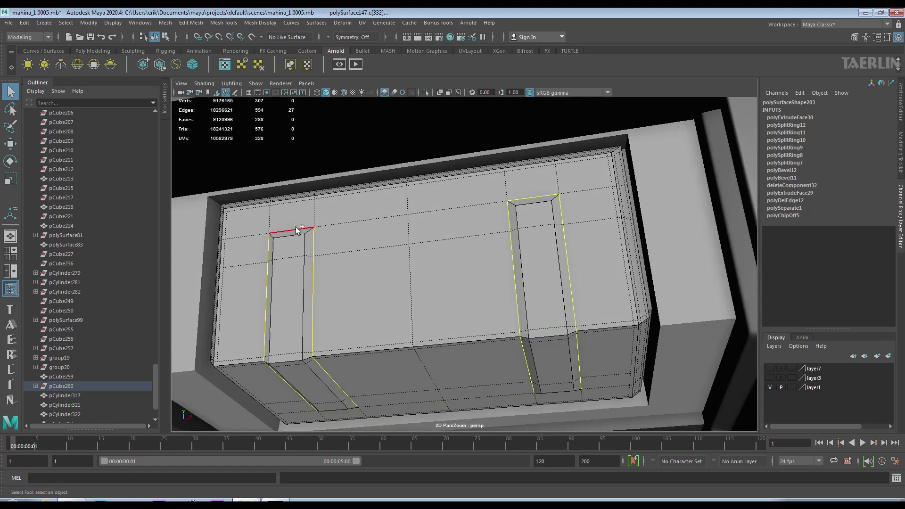
right_click_drag(326, 284, 385, 280, "shift")
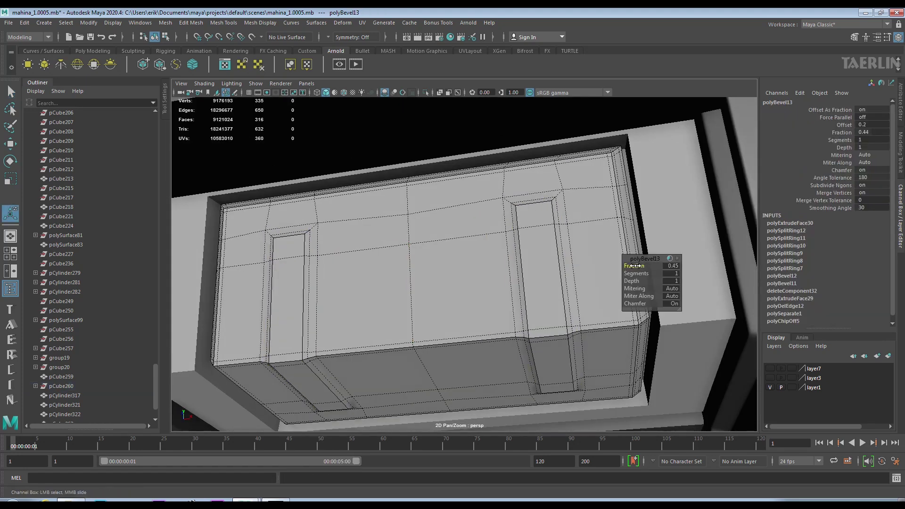
left_click_drag(569, 267, 526, 256, "alt")
right_click_drag(428, 250, 509, 239)
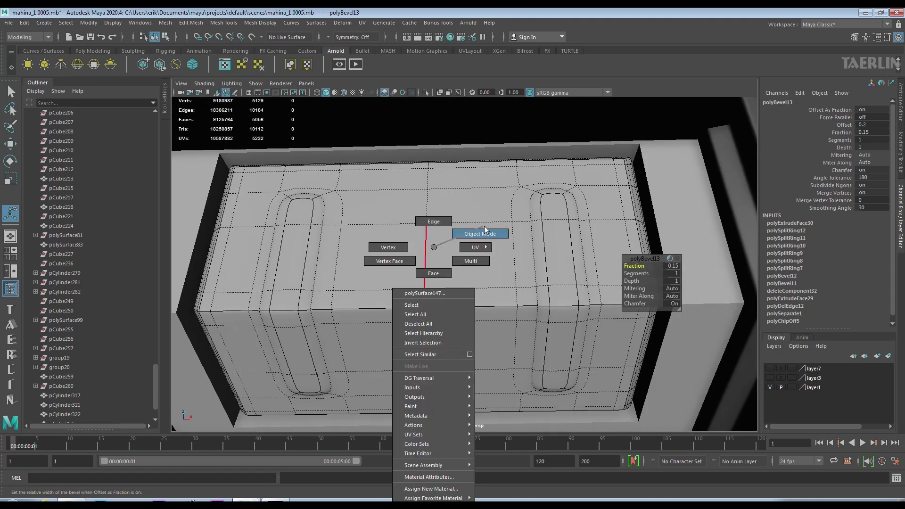
Add a support edge loop beside a slot and check the smooth preview
right_click_drag(534, 203, 542, 186, "shift")
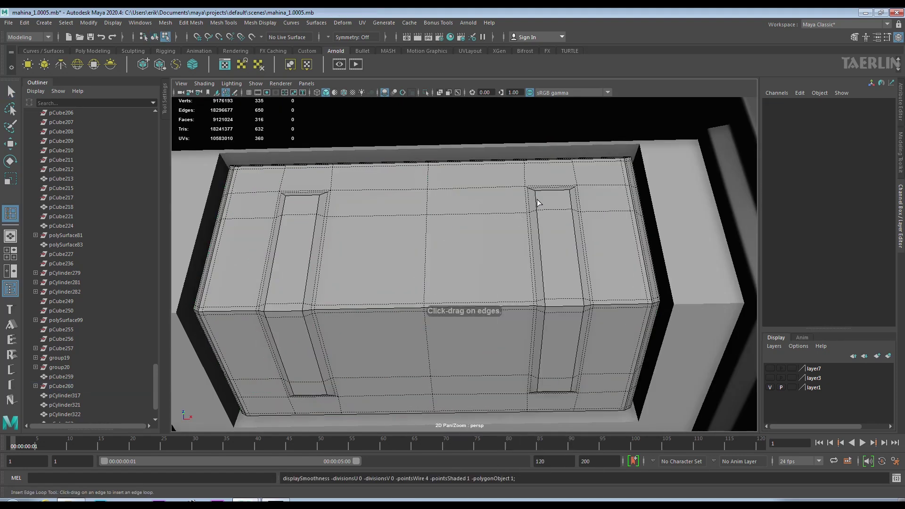
left_click(537, 200)
left_click_drag(558, 295, 552, 276, "alt")
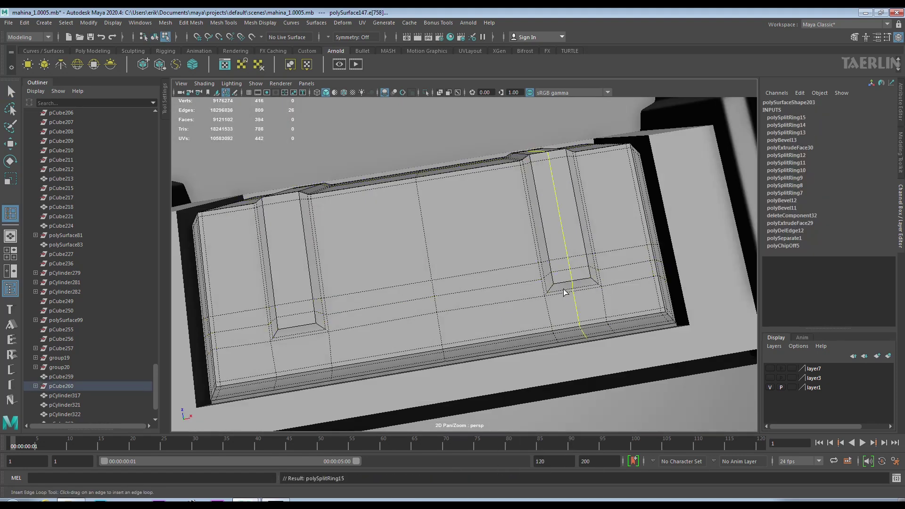
key("3")
key("F8")
right_click_drag(468, 253, 499, 283)
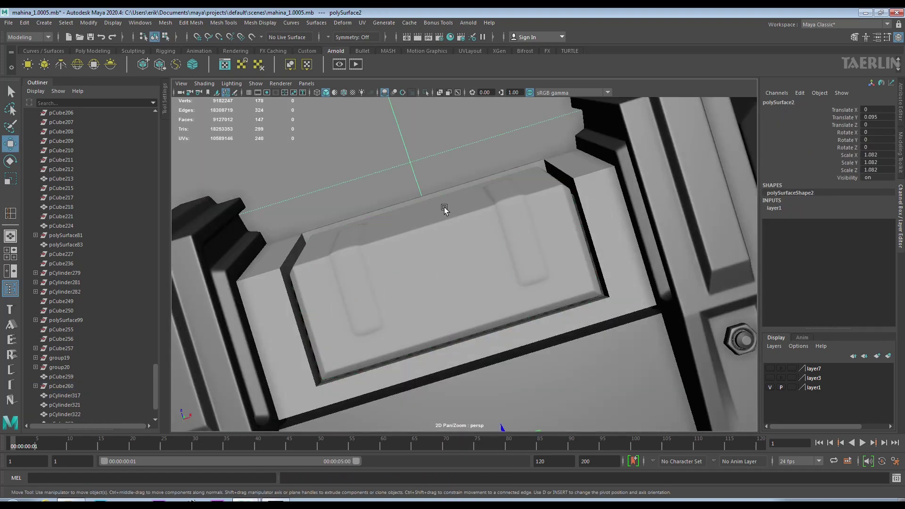
left_click_drag(444, 209, 443, 239, "alt")
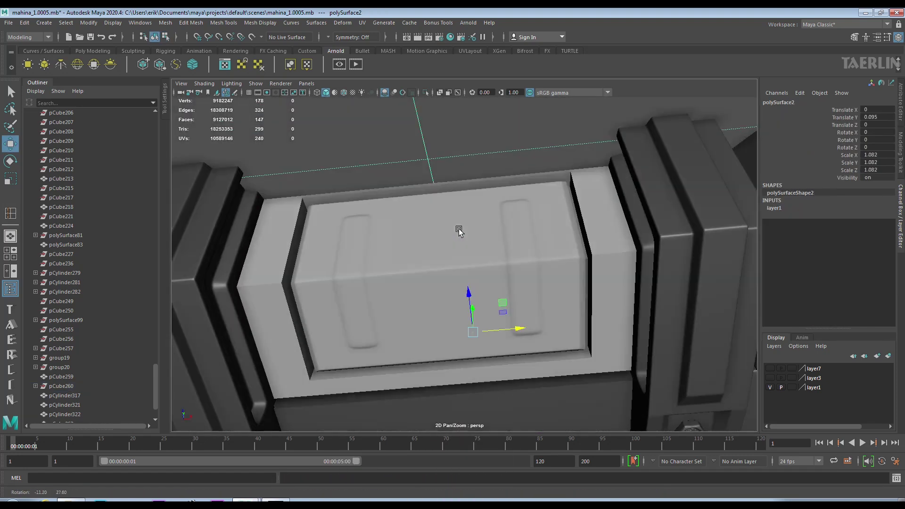
Turn off smooth preview and inspect the finished box from several angles
left_click(420, 245)
key("1")
left_click_drag(445, 279, 417, 292, "alt")
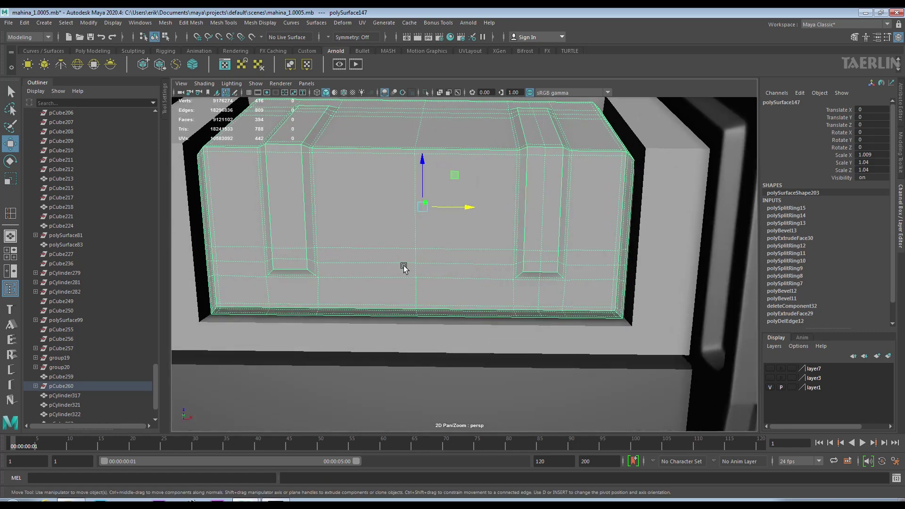
left_click_drag(361, 184, 392, 267, "alt")
scroll(387, 290, "down", 5)
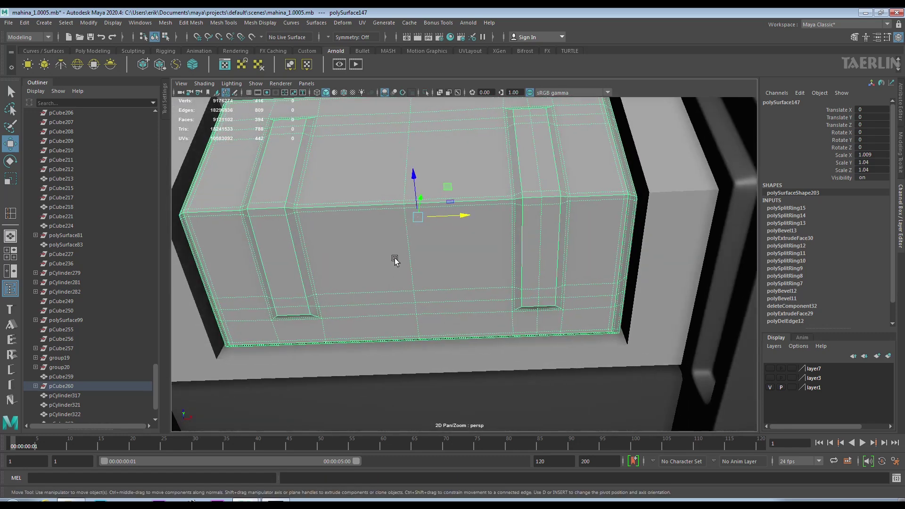
scroll(396, 259, "down", 3)
mouse_move(370, 259)
left_mouse_down("alt")
mouse_move(342, 259)
mouse_move(377, 252)
mouse_move(299, 263)
mouse_move(370, 250)
mouse_move(330, 229)
mouse_move(322, 242)
mouse_move(358, 250)
mouse_move(331, 264)
mouse_move(387, 274)
left_mouse_up("alt")
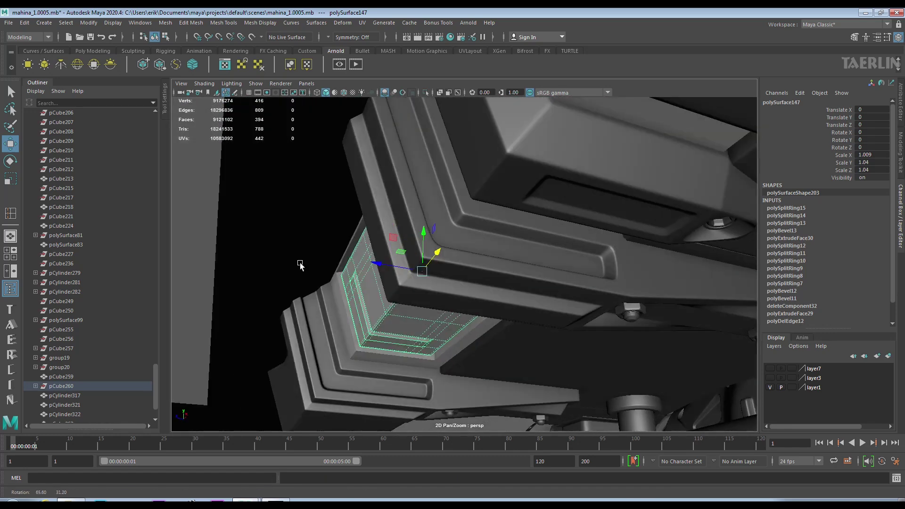
Move a screw cylinder down onto the box and shrink it
right_click_drag(386, 274, 451, 290, "alt")
mouse_move(450, 290)
left_mouse_down("alt")
mouse_move(469, 305)
mouse_move(455, 323)
mouse_move(511, 374)
mouse_move(455, 276)
mouse_move(35, 219)
left_mouse_up("alt")
left_click(455, 275)
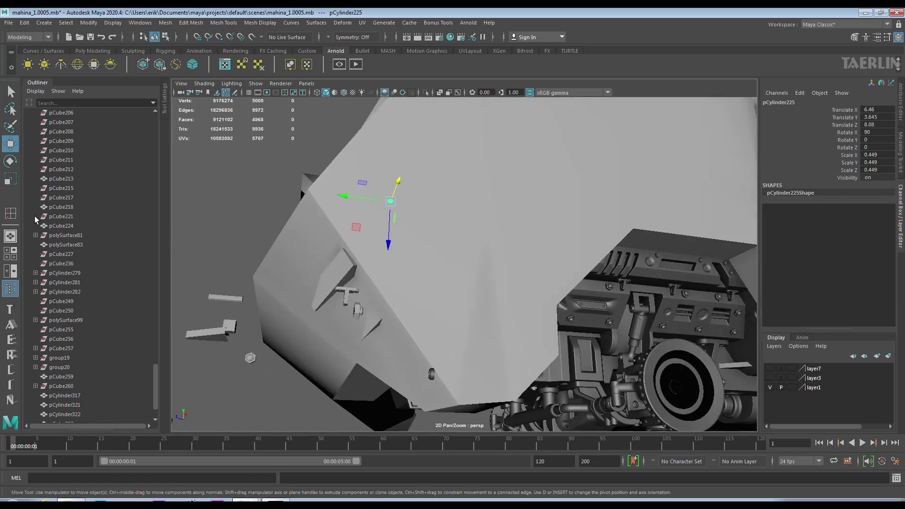
mouse_move(389, 246)
left_mouse_down("alt")
mouse_move(420, 237)
mouse_move(415, 182)
mouse_move(438, 381)
left_mouse_up("alt")
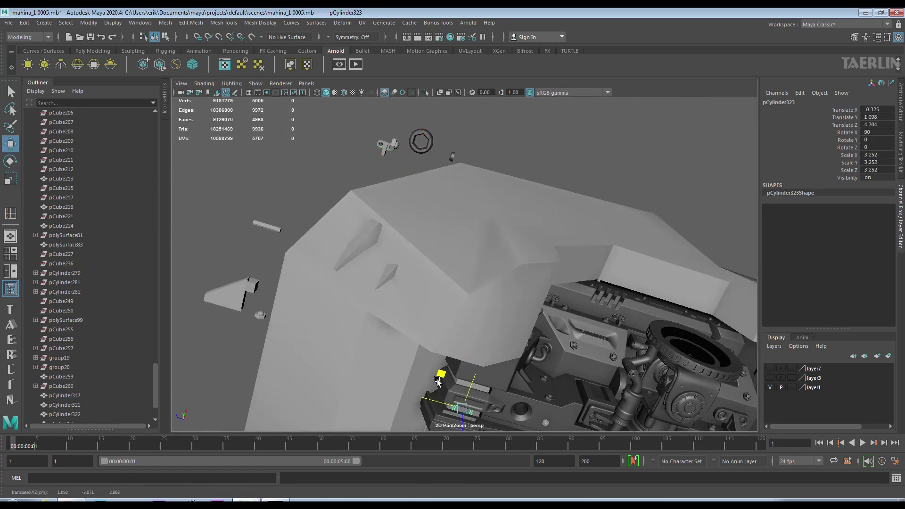
scroll(438, 380, "up", 5)
mouse_move(445, 283)
left_mouse_down("alt")
mouse_move(439, 257)
mouse_move(410, 374)
mouse_move(518, 305)
mouse_move(330, 264)
left_mouse_up("alt")
key("r")
left_click_drag(399, 268, 368, 274)
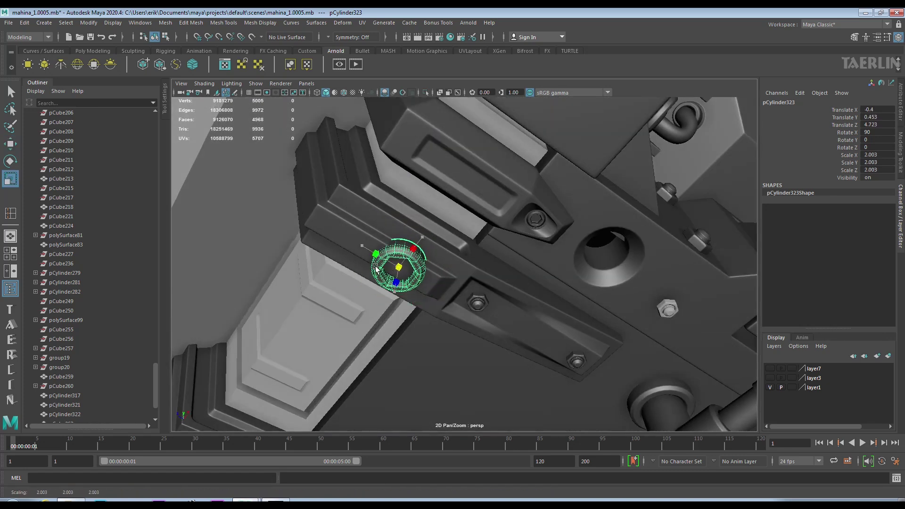
Reposition the screw toward the recess corner and shrink it further
left_click(10, 143)
left_click_drag(414, 252, 462, 222, "alt")
scroll(499, 289, "up", 3)
scroll(474, 331, "up", 2)
mouse_move(474, 331)
left_mouse_down()
mouse_move(474, 302)
mouse_move(425, 236)
mouse_move(471, 212)
mouse_move(390, 197)
left_mouse_up()
left_click(9, 183)
key("w")
left_click_drag(423, 170, 424, 207)
key("r")
left_click_drag(430, 242, 415, 242)
Nudge the screw into the recess corner and check its placement
left_click_drag(472, 282, 518, 260, "alt")
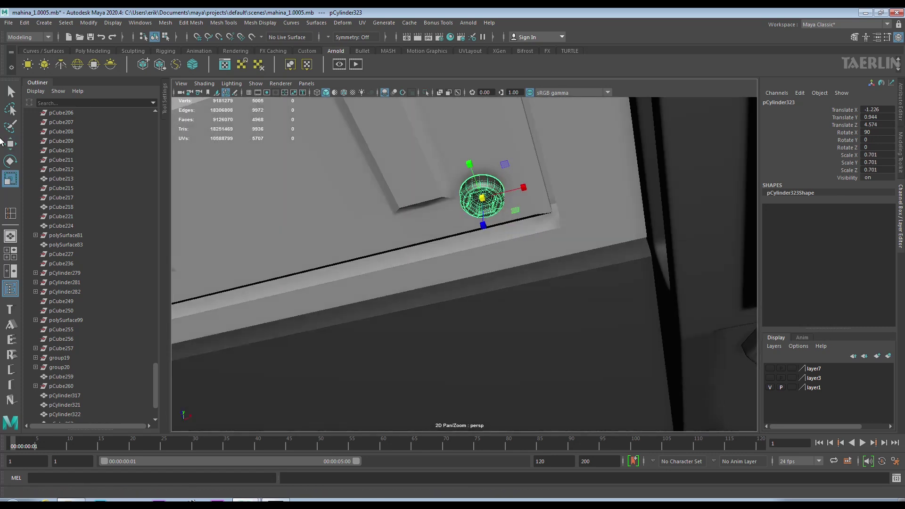
left_click(3, 143)
mouse_move(482, 198)
left_mouse_down()
mouse_move(490, 188)
mouse_move(581, 243)
left_mouse_up()
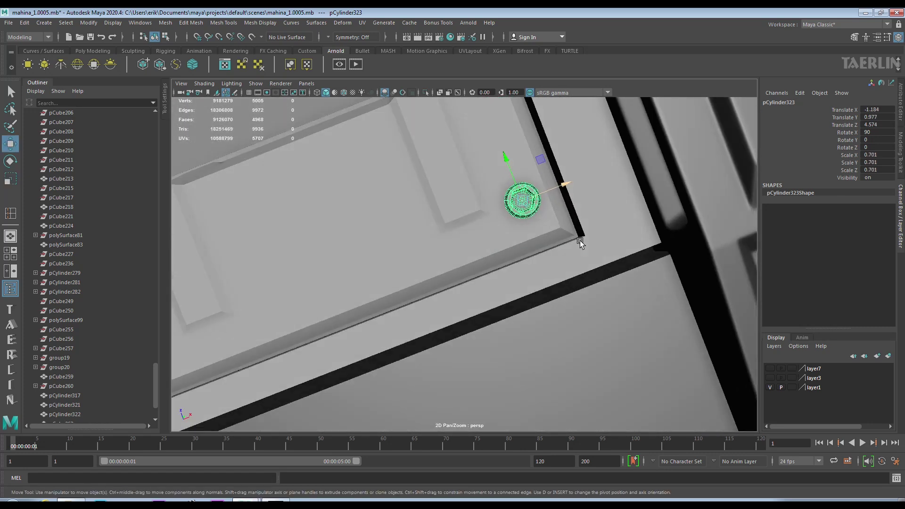
left_click(366, 237)
mouse_move(516, 283)
left_mouse_down("alt")
mouse_move(443, 293)
mouse_move(512, 283)
mouse_move(505, 280)
mouse_move(572, 246)
left_mouse_up("alt")
left_click(513, 282)
key("r")
key("w")
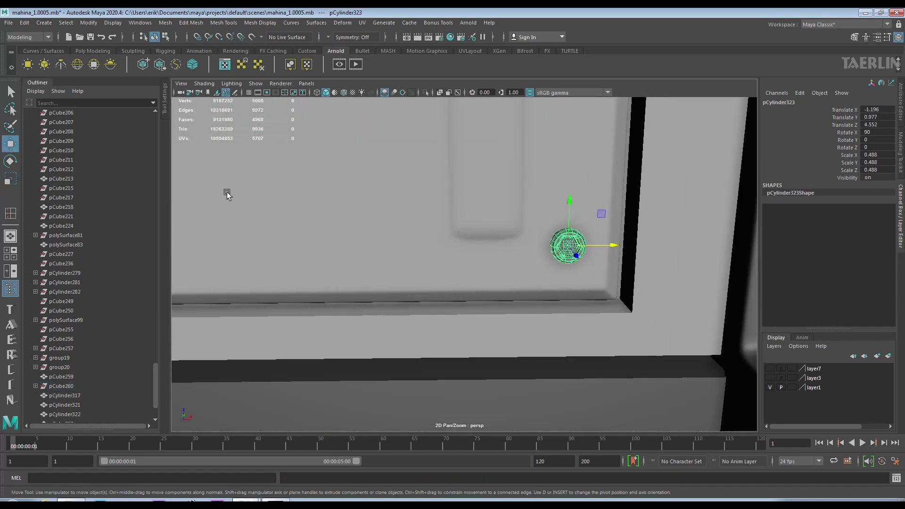
left_click_drag(557, 337, 558, 336)
mouse_move(557, 336)
left_mouse_down("alt")
mouse_move(550, 276)
mouse_move(565, 147)
mouse_move(411, 188)
mouse_move(431, 273)
mouse_move(400, 277)
left_mouse_up("alt")
right_click_drag(401, 277, 384, 219, "alt")
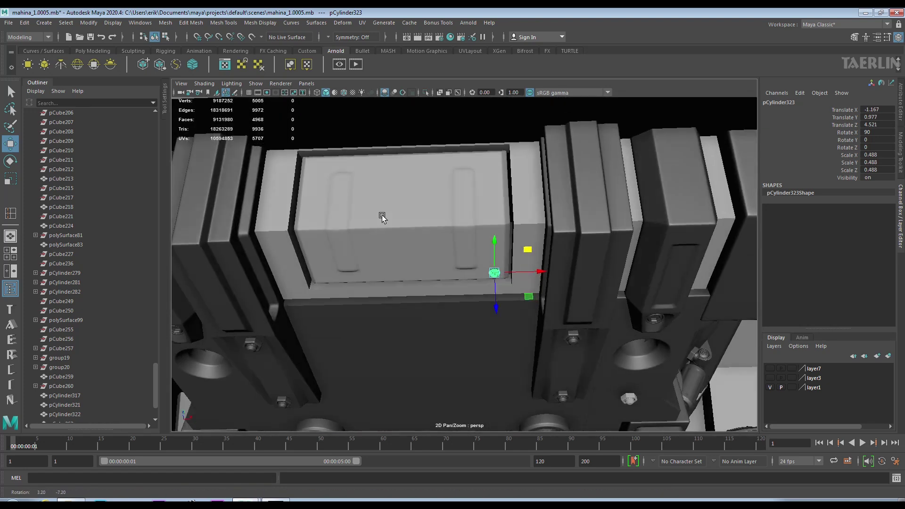
left_click_drag(384, 218, 500, 285, "alt")
Move a second screw to the left into its corner
middle_click_drag(438, 279, 325, 281)
mouse_move(374, 263)
left_mouse_down("alt")
mouse_move(384, 238)
mouse_move(428, 274)
mouse_move(558, 202)
left_mouse_up("alt")
left_click(568, 212)
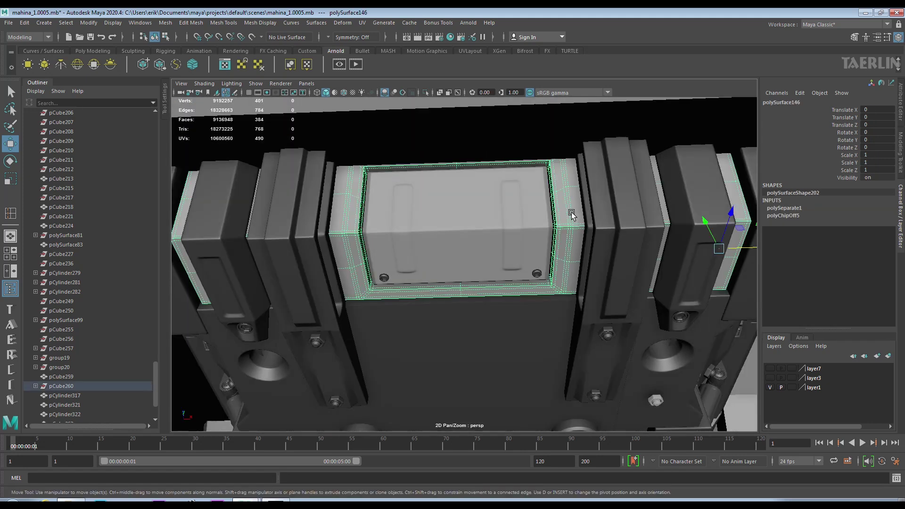
left_click(543, 274)
left_click_drag(543, 273, 587, 231, "alt")
key("ctrl+d")
left_click(569, 235)
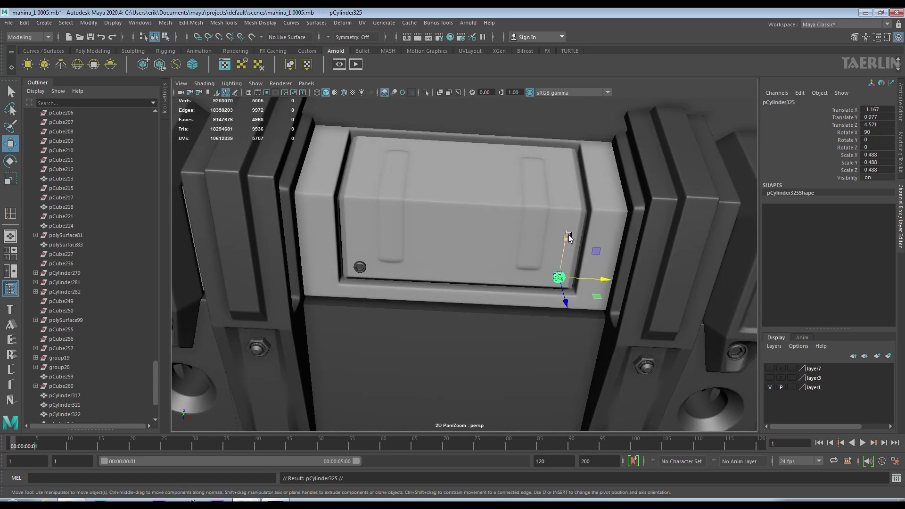
left_click_drag(591, 217, 587, 221, "alt")
key("ctrl+z")
key("ctrl+z")
Raise the screw heads along Z and tilt pCylinder327 to about 20 in Rotate X
left_click_drag(352, 240, 350, 187)
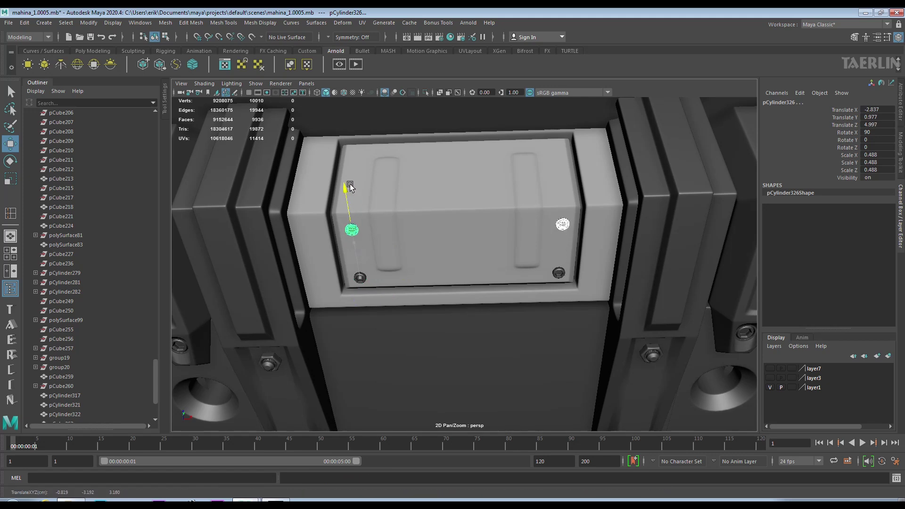
mouse_move(456, 250)
left_mouse_down("alt")
mouse_move(460, 264)
mouse_move(608, 256)
left_mouse_up("alt")
mouse_move(607, 287)
left_mouse_down("alt")
mouse_move(648, 288)
mouse_move(630, 342)
left_mouse_up("alt")
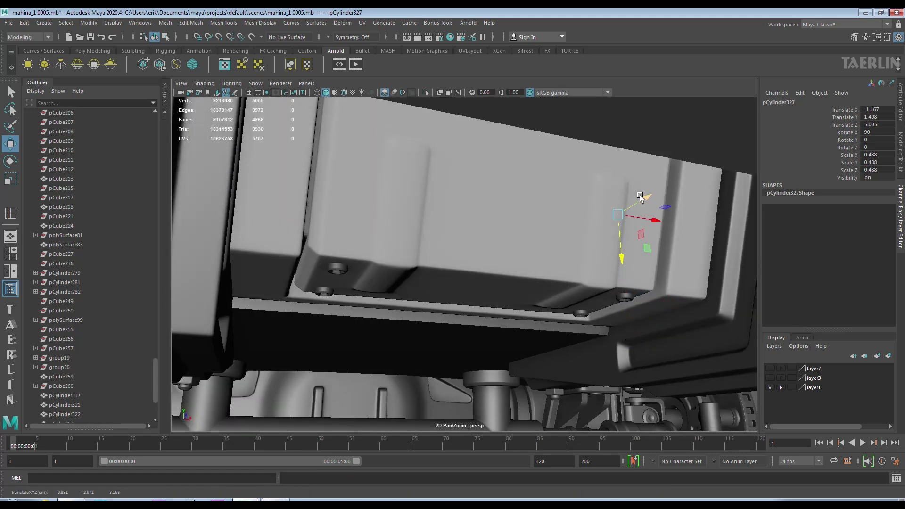
mouse_move(651, 208)
left_mouse_down("alt")
mouse_move(594, 282)
mouse_move(632, 283)
mouse_move(627, 302)
left_mouse_up("alt")
key("e")
left_click(10, 144)
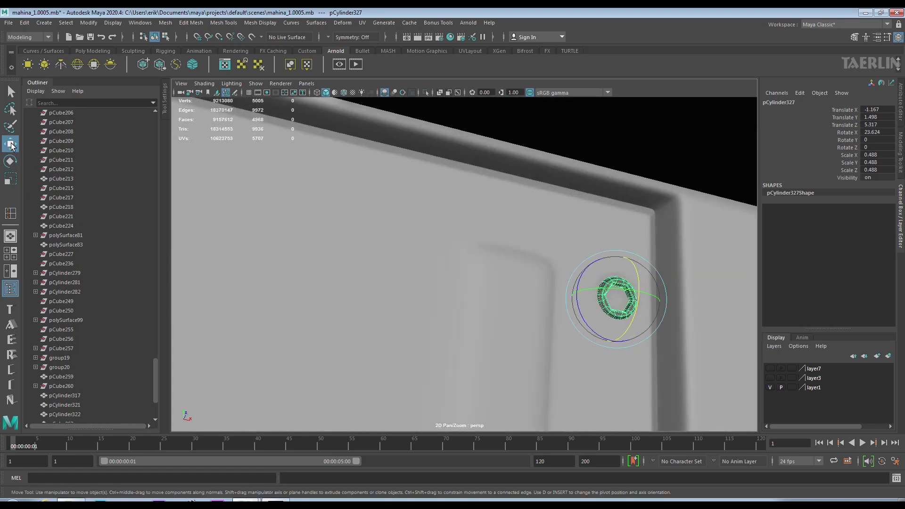
left_click(9, 163)
mouse_move(623, 325)
left_mouse_down()
mouse_move(637, 351)
mouse_move(605, 228)
mouse_move(418, 158)
mouse_move(397, 187)
left_mouse_up()
left_click(9, 144)
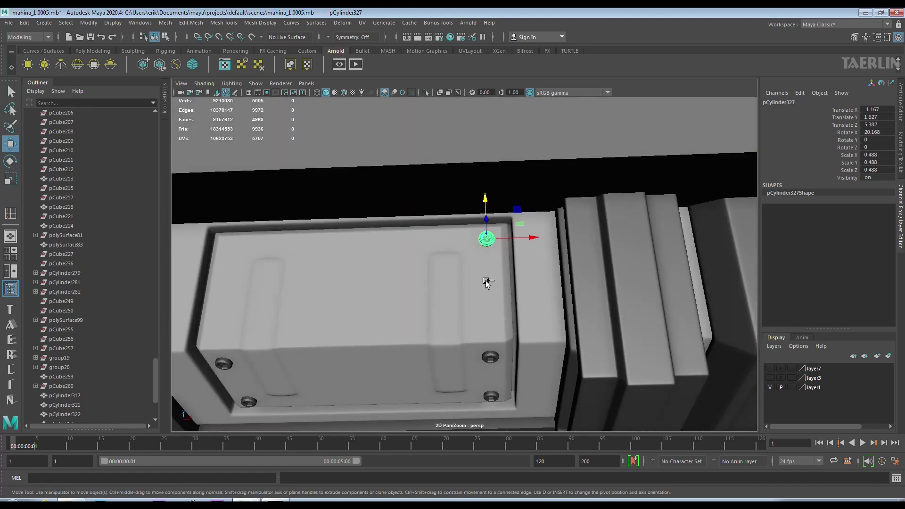
mouse_move(276, 241)
left_mouse_down("alt")
mouse_move(376, 253)
mouse_move(594, 323)
left_mouse_up("alt")
Duplicate a strip face of the plate as a separate piece
left_click(592, 396)
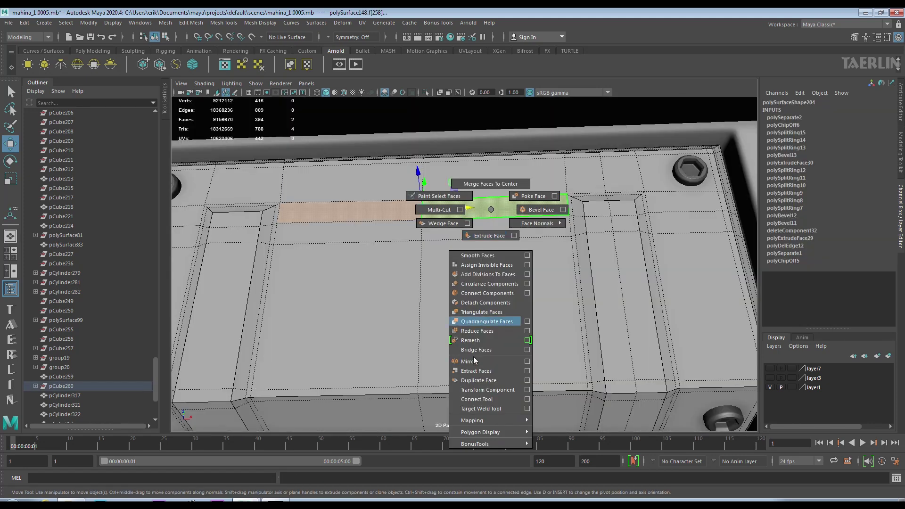
left_click(488, 380)
left_click_drag(471, 295, 307, 257, "alt")
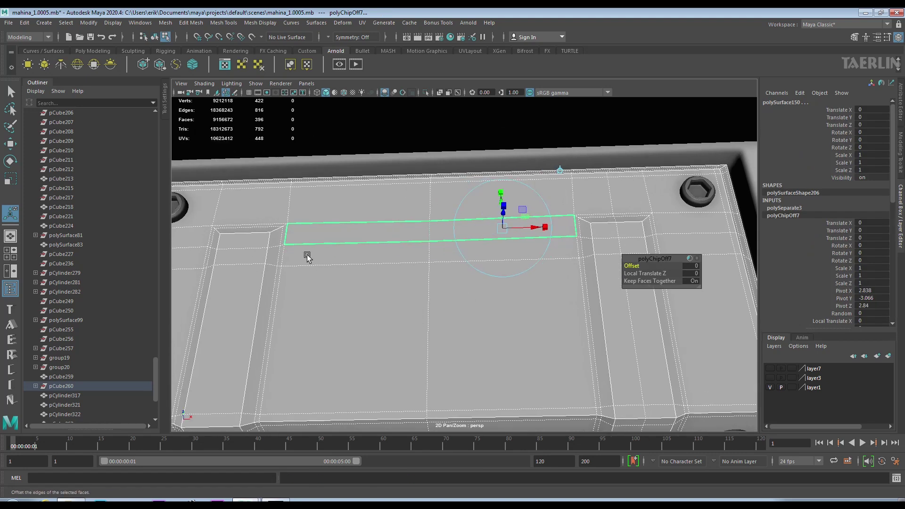
key("q")
left_click(426, 235)
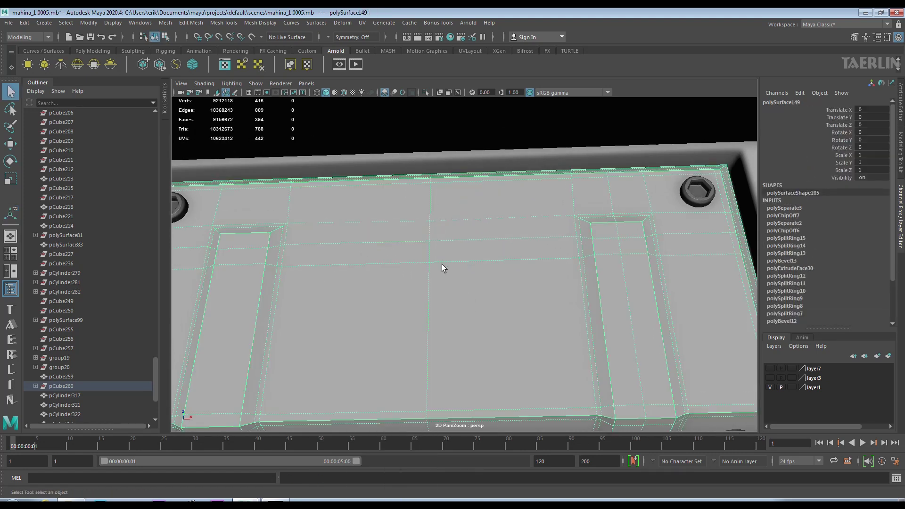
Select the copied strip, centre its pivot, and scale it shorter
key("4")
left_click(327, 245)
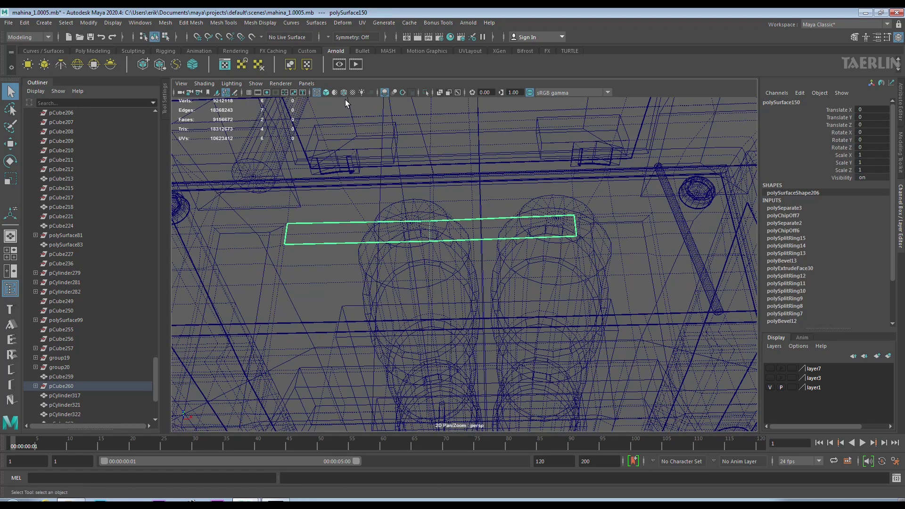
left_click(328, 94)
left_click(88, 23)
left_click(111, 93)
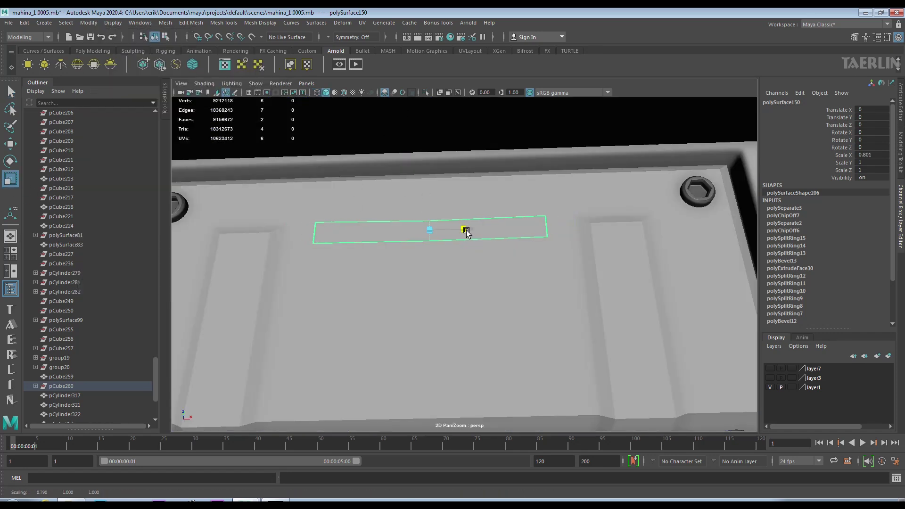
mouse_move(465, 232)
left_mouse_down("alt")
mouse_move(430, 259)
mouse_move(409, 228)
mouse_move(430, 222)
left_mouse_up("alt")
Extrude the strip face into a bar with thickness ~0.09 and offset ~0.02
mouse_move(430, 222)
right_mouse_down()
mouse_move(449, 203)
mouse_move(453, 234)
right_mouse_up()
left_click(503, 206)
right_click_drag(503, 206, 570, 184, "shift")
left_click_drag(632, 266, 643, 266)
mouse_move(642, 266)
left_mouse_down("alt")
mouse_move(330, 186)
mouse_move(570, 259)
left_mouse_up("alt")
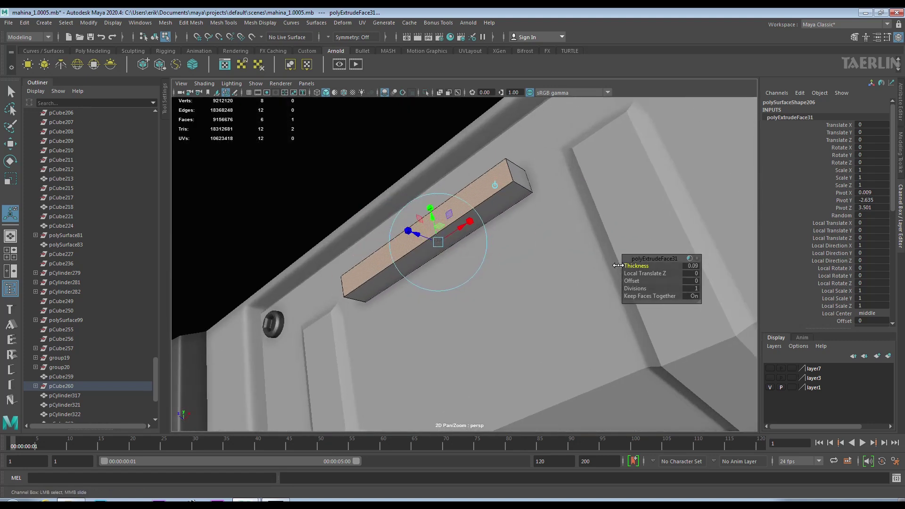
mouse_move(633, 281)
left_mouse_down()
mouse_move(641, 281)
mouse_move(513, 207)
left_mouse_up()
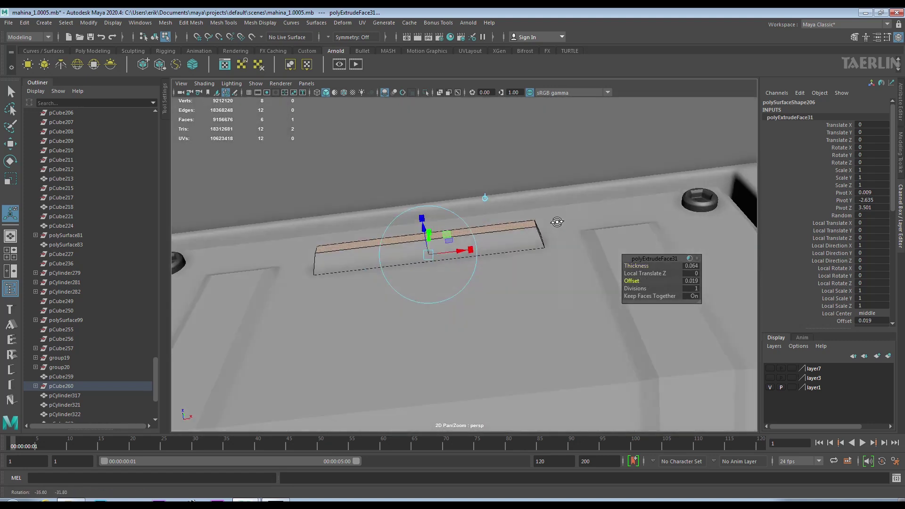
key("F8")
key("q")
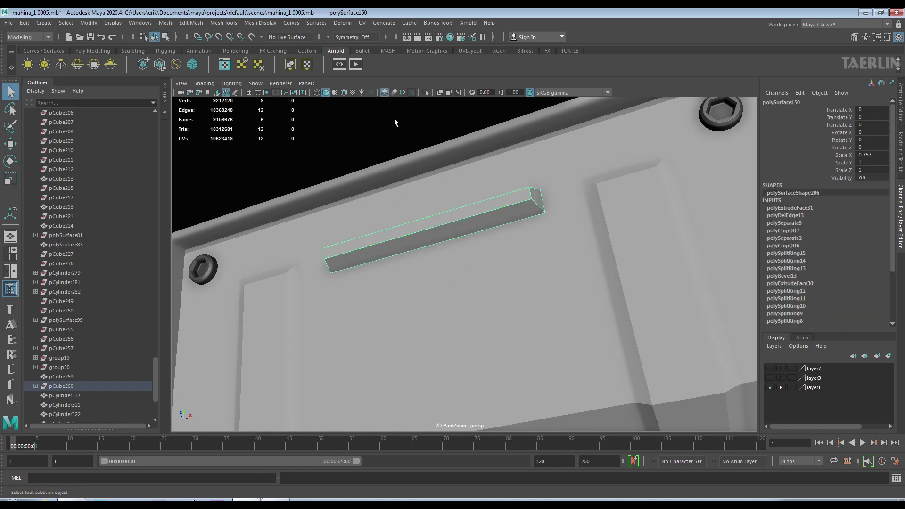
Isolate the bar, bevel all its edges, and add a first edge loop
left_click(425, 93)
mouse_move(453, 210)
left_mouse_down("alt")
mouse_move(437, 213)
mouse_move(550, 193)
left_mouse_up("alt")
right_click_drag(461, 192, 415, 193, "shift")
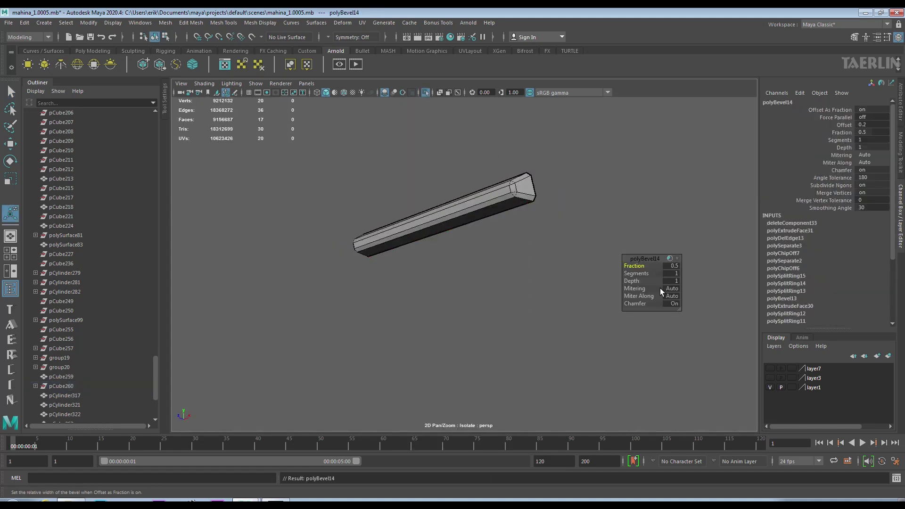
left_click_drag(661, 288, 585, 251, "alt")
right_click_drag(430, 208, 414, 214, "shift")
left_click(439, 206)
Add two more edge loops to the slat and turn off Isolate Select
left_click(491, 203)
left_click(381, 206)
key("w")
key("F8")
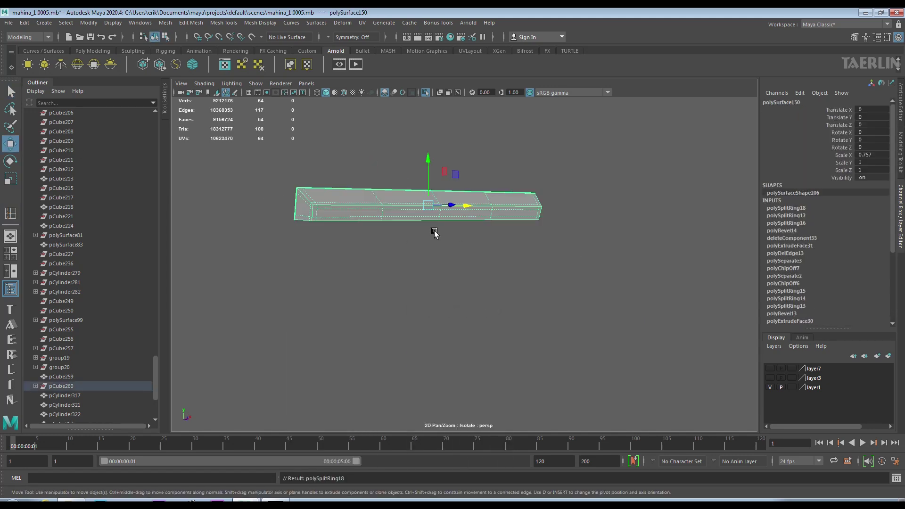
left_click(426, 93)
Duplicate the slat downward with Ctrl+D and Shift+D to make more louvers
mouse_move(439, 123)
left_mouse_down("alt")
mouse_move(490, 188)
mouse_move(481, 214)
mouse_move(414, 202)
mouse_move(421, 226)
mouse_move(428, 209)
left_mouse_up("alt")
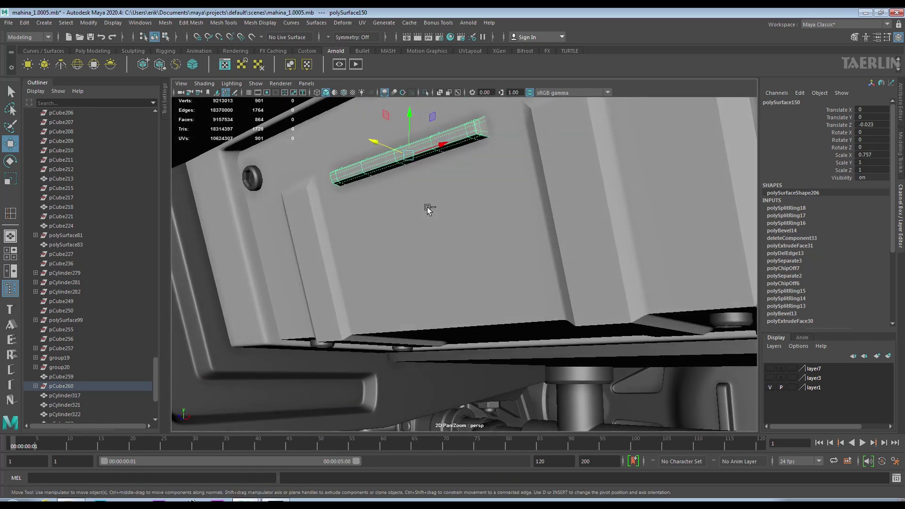
key("ctrl+d")
left_click_drag(409, 114, 406, 145)
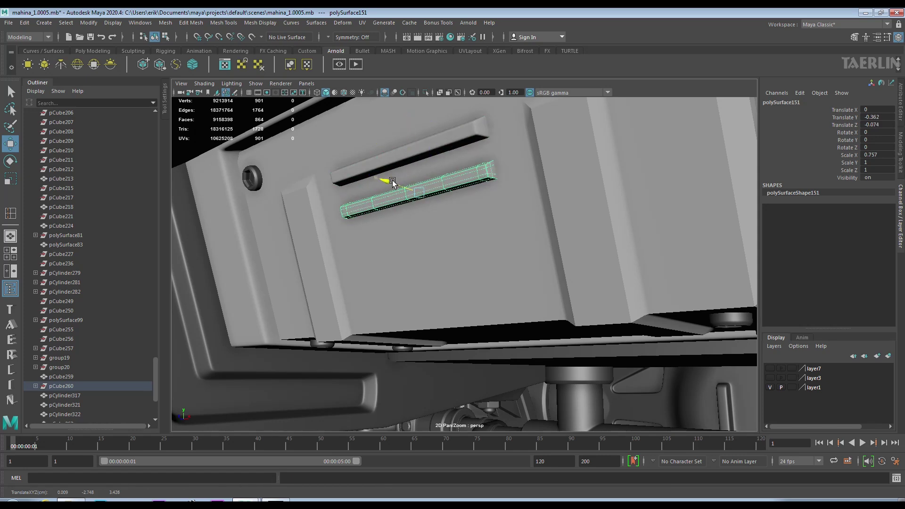
key("shift+d")
key("shift+d")
key("shift+d")
Nudge the second and top copied slats into line on the plate
mouse_move(390, 186)
left_mouse_down("alt")
mouse_move(454, 256)
mouse_move(422, 294)
left_mouse_up("alt")
left_click(486, 260)
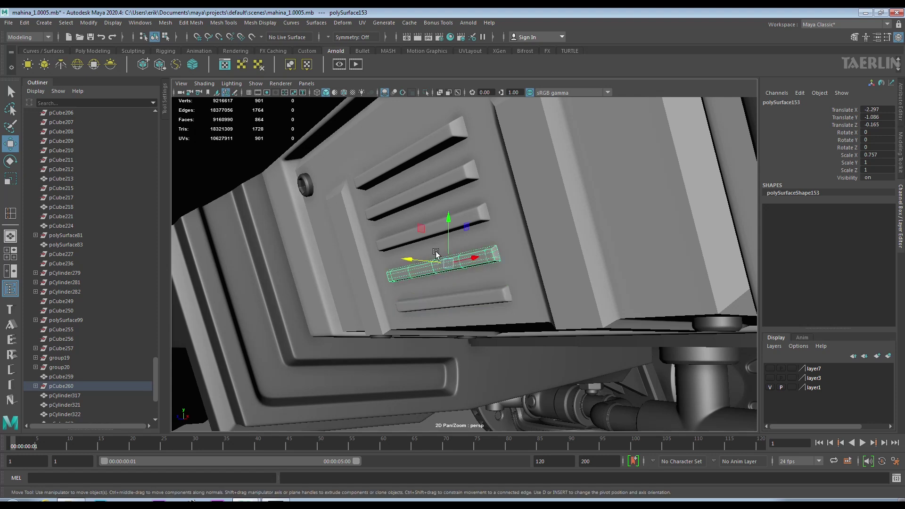
left_click_drag(396, 223, 405, 224)
left_click(457, 176)
left_click_drag(401, 188, 389, 187)
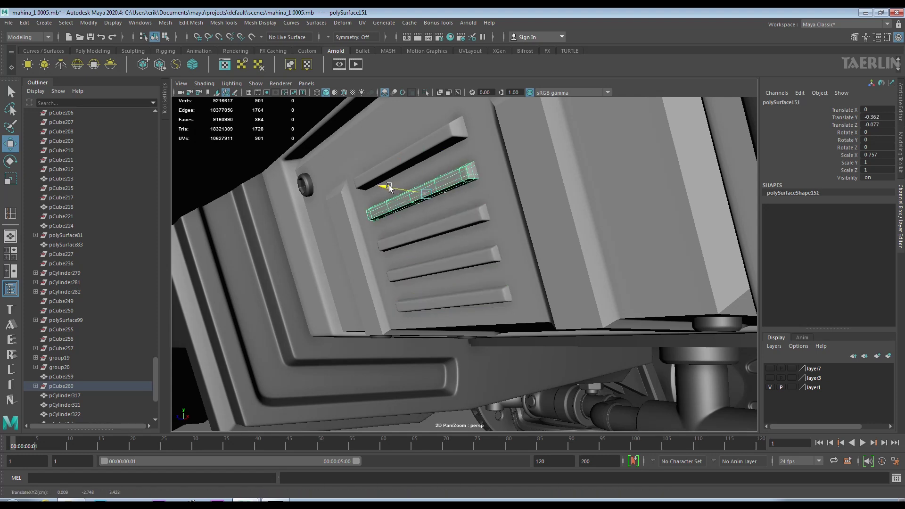
Clear the slat selection and select the box
left_click(372, 149)
left_click_drag(372, 149, 458, 264, "alt")
right_click(461, 268)
left_click(235, 370)
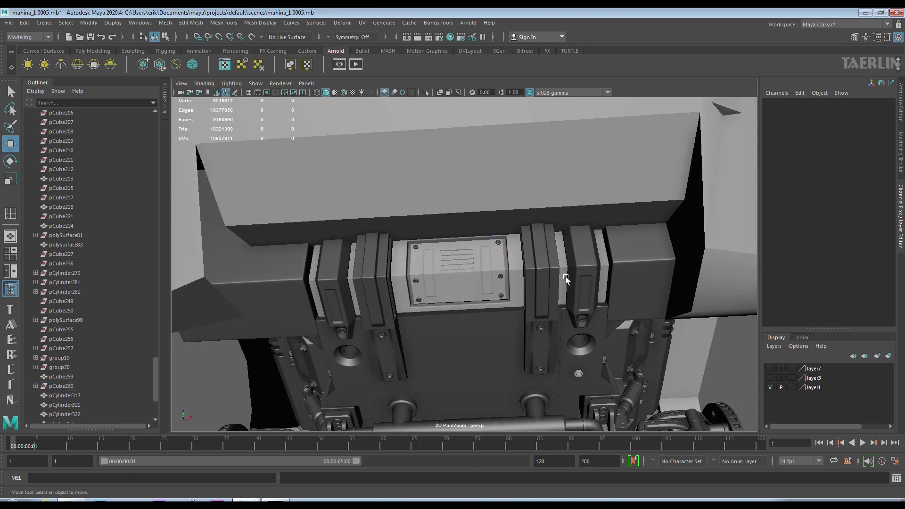
scroll(566, 279, "up", 5)
left_click(499, 313)
Insert a new edge loop around the box's side
left_click_drag(499, 313, 507, 268, "alt")
right_click(504, 247)
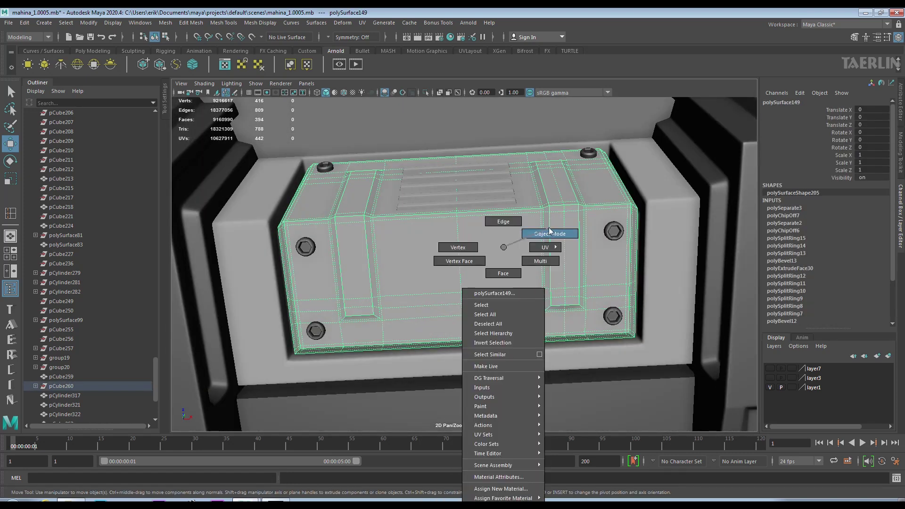
left_click(503, 222)
left_click(535, 302)
mouse_move(511, 288)
right_mouse_down("shift")
mouse_move(453, 317)
mouse_move(419, 294)
right_mouse_up("shift")
right_click_drag(367, 316, 517, 315, "shift")
scroll(518, 311, "up", 3)
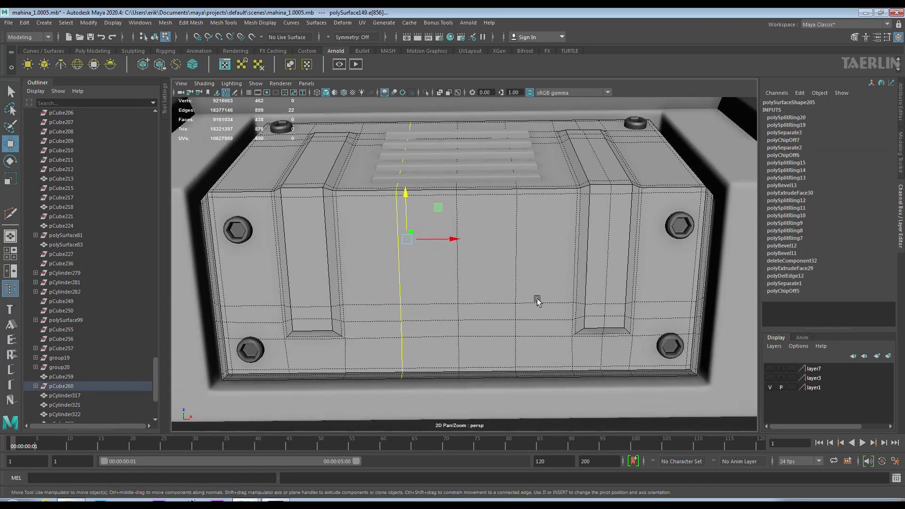
Select a face on the box's side below the louvers and extrude it
right_click_drag(514, 282, 523, 314)
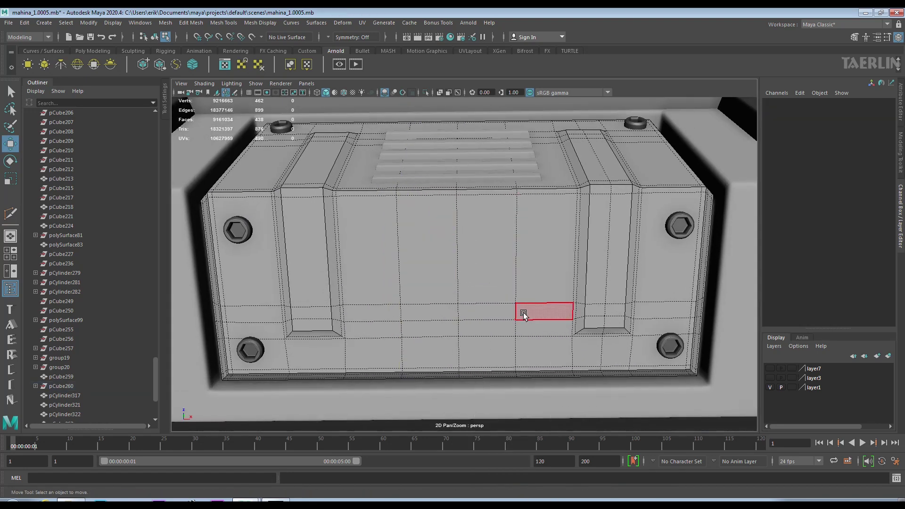
left_click(537, 350)
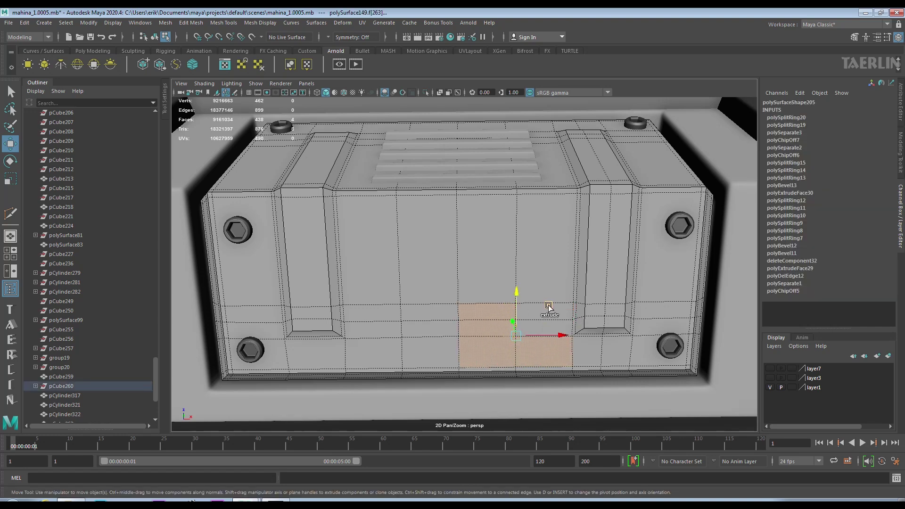
left_click_drag(544, 330, 527, 259, "alt")
scroll(494, 329, "down", 3)
mouse_move(493, 329)
left_mouse_down("alt")
mouse_move(266, 223)
mouse_move(530, 313)
left_mouse_up("alt")
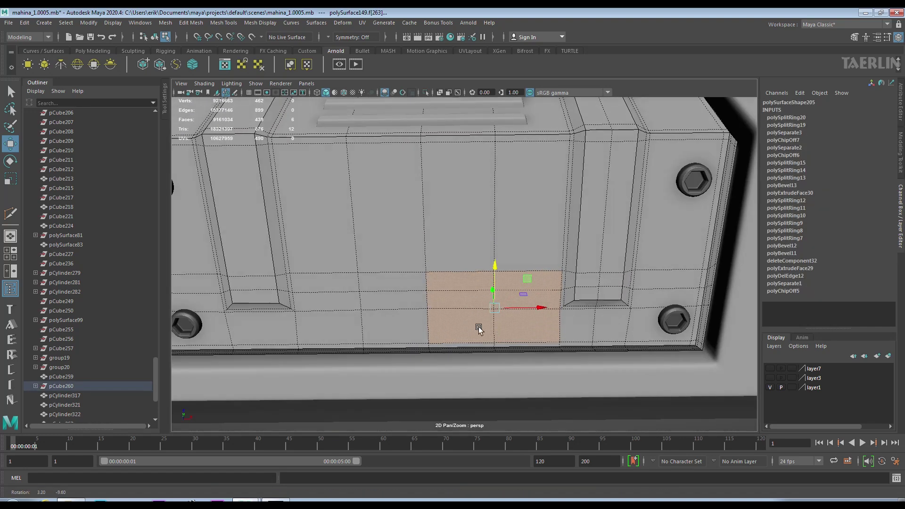
right_click_drag(491, 273, 489, 299, "shift")
Circularize the extruded face and push it inward (thickness -0.03) into a socket
right_click(491, 282, "shift")
left_click(491, 348)
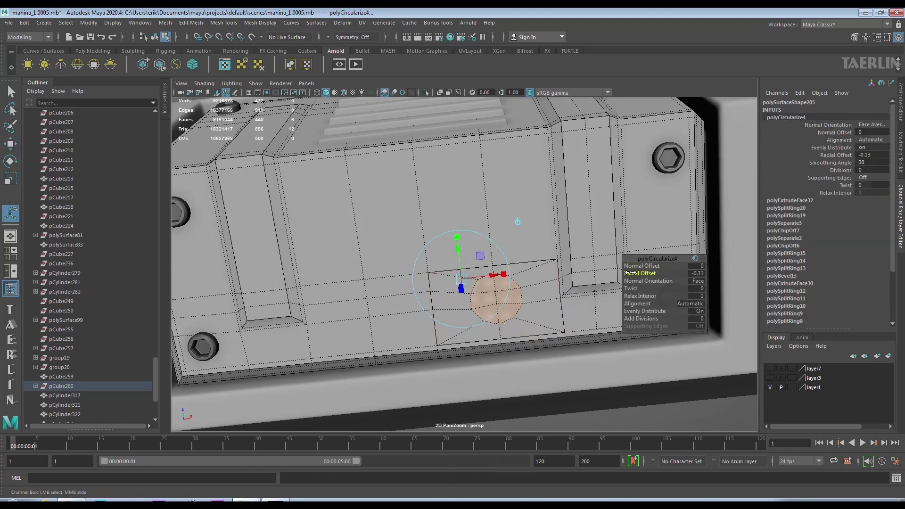
left_click_drag(491, 348, 512, 264, "alt")
right_click_drag(513, 264, 511, 291, "shift")
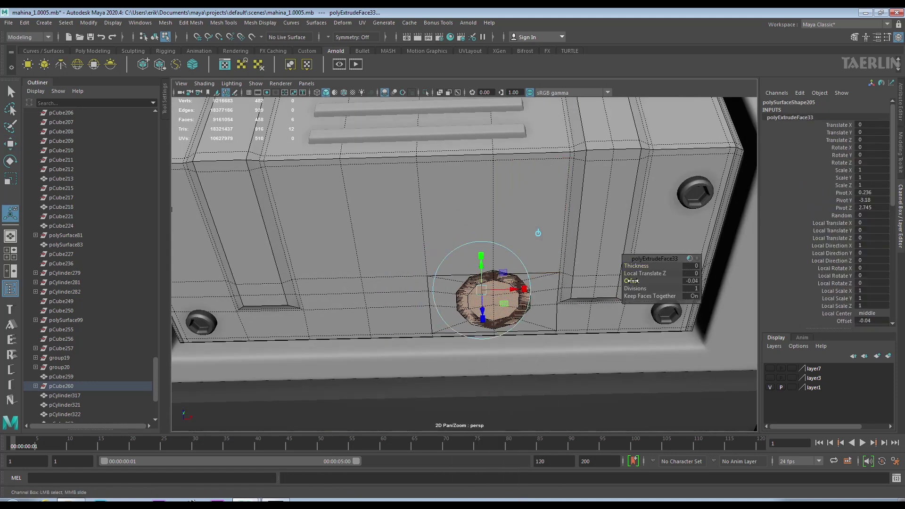
key("q")
left_click_drag(634, 265, 557, 292, "alt")
scroll(554, 302, "up", 3)
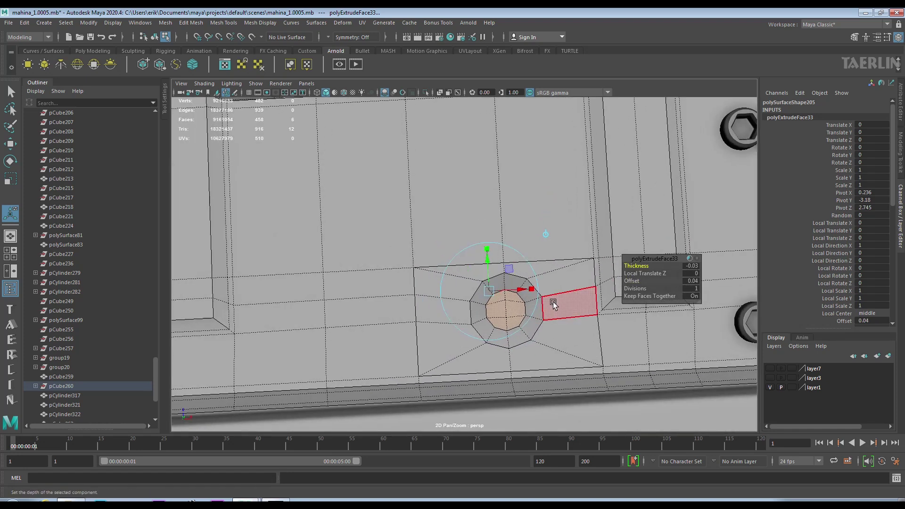
Bevel the socket's rim edge loop
right_click_drag(553, 302, 553, 285)
left_click(520, 298)
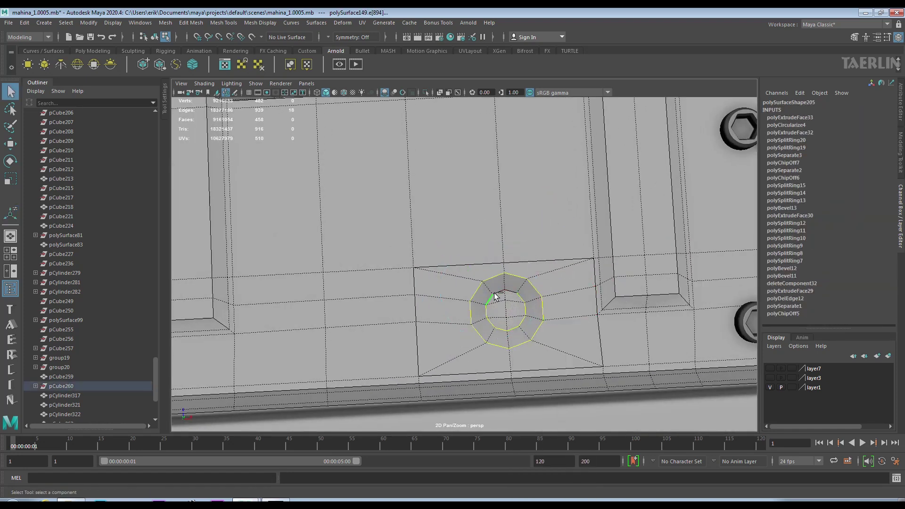
right_click_drag(510, 292, 613, 295, "shift")
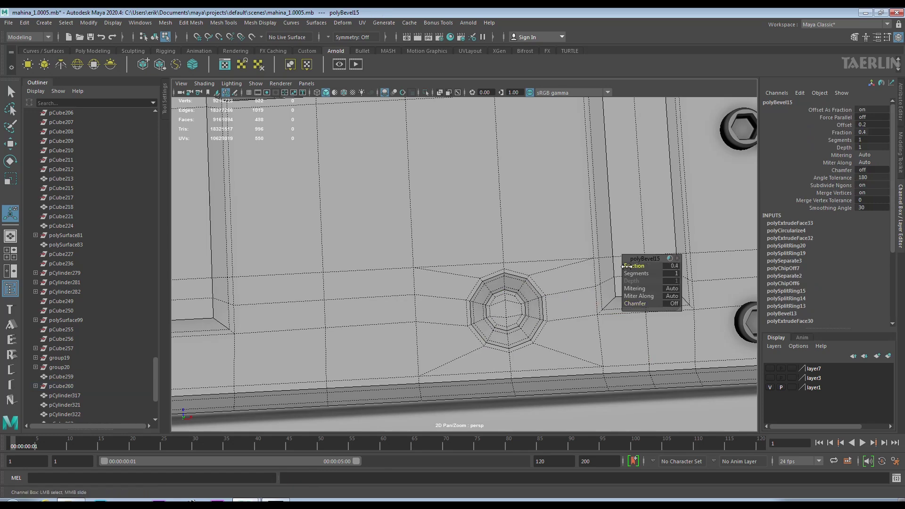
scroll(394, 316, "down", 5)
mouse_move(506, 283)
left_mouse_down("alt")
mouse_move(534, 240)
mouse_move(596, 250)
mouse_move(464, 189)
mouse_move(450, 222)
left_mouse_up("alt")
key("q")
key("F8")
Inset a loop of faces on the box front with two extrusions
right_click_drag(450, 222, 451, 235)
left_click(354, 228)
double_click(509, 220, "shift")
key("ctrl+e")
right_click_drag(476, 219, 477, 188, "shift")
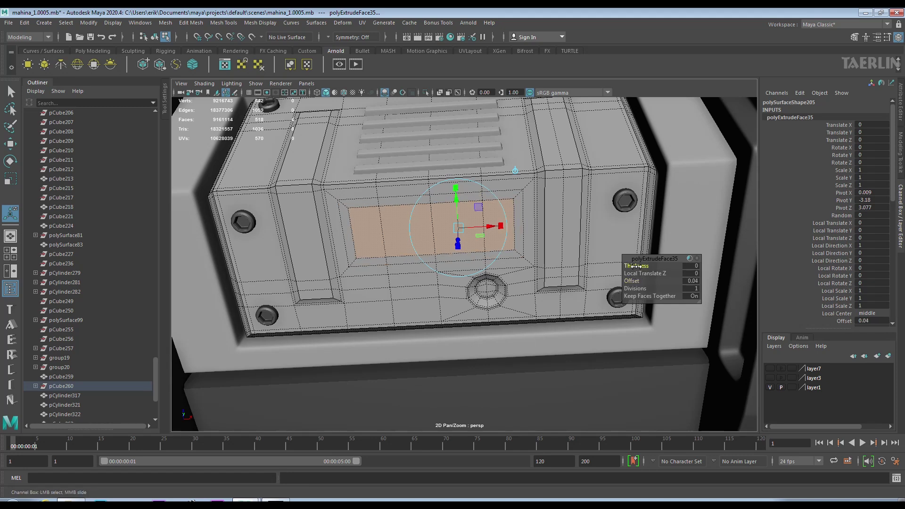
Bevel the recess rim edge loop and check it with smoothed preview
mouse_move(626, 264)
left_mouse_down("alt")
mouse_move(519, 236)
mouse_move(504, 217)
left_mouse_up("alt")
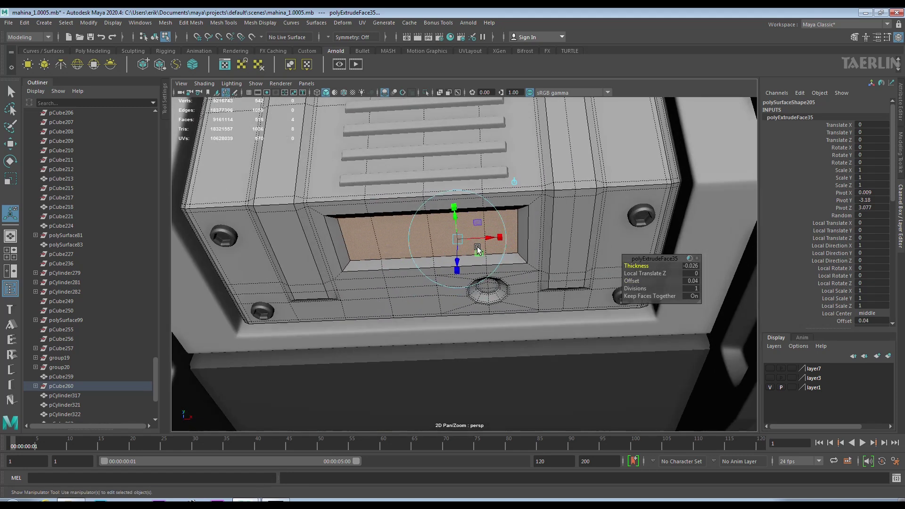
right_click_drag(505, 217, 506, 189)
left_click(520, 208)
double_click(505, 195)
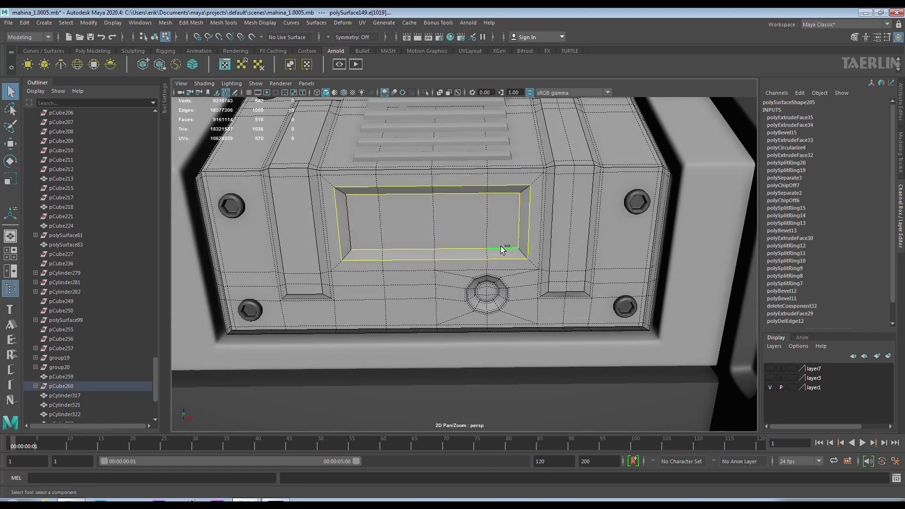
right_click_drag(404, 231, 708, 300, "shift")
scroll(539, 279, "up", 2)
key("3")
mouse_move(450, 213)
right_mouse_down()
mouse_move(500, 200)
mouse_move(491, 203)
right_mouse_up()
key("1")
Insert two horizontal edge loops across the box front
left_click(491, 216)
left_click(514, 236)
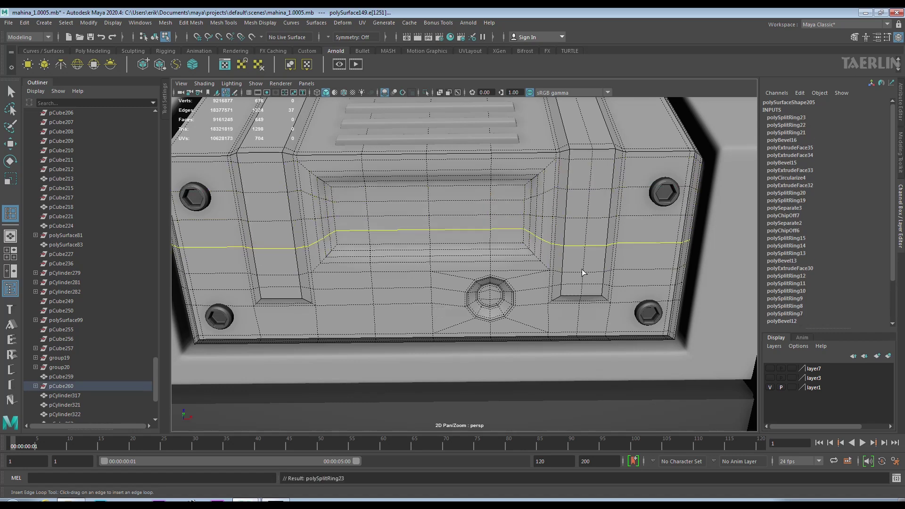
key("w")
right_click_drag(434, 208, 485, 200)
Add an edge loop across the top of the box
mouse_move(424, 236)
left_mouse_down("alt")
mouse_move(531, 239)
mouse_move(562, 210)
left_mouse_up("alt")
left_click(562, 210)
scroll(519, 212, "up", 3)
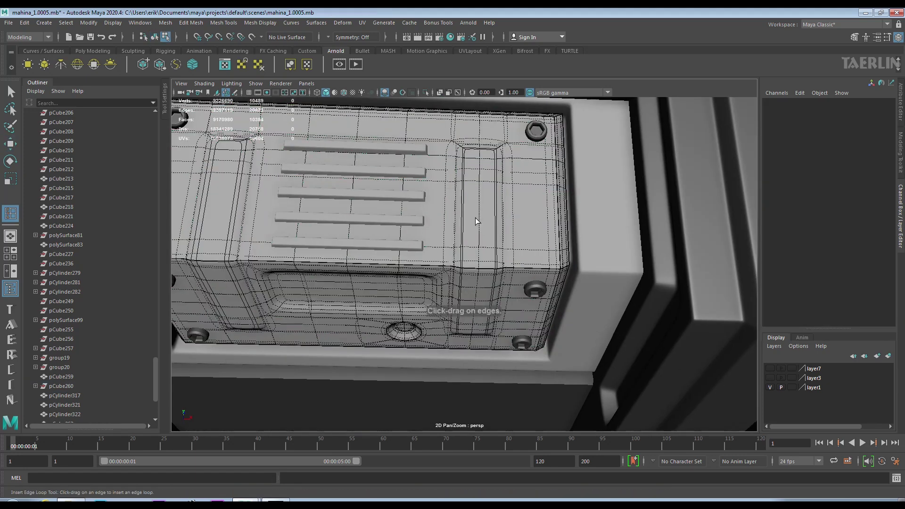
right_click_drag(477, 218, 481, 198, "shift")
left_click(479, 194)
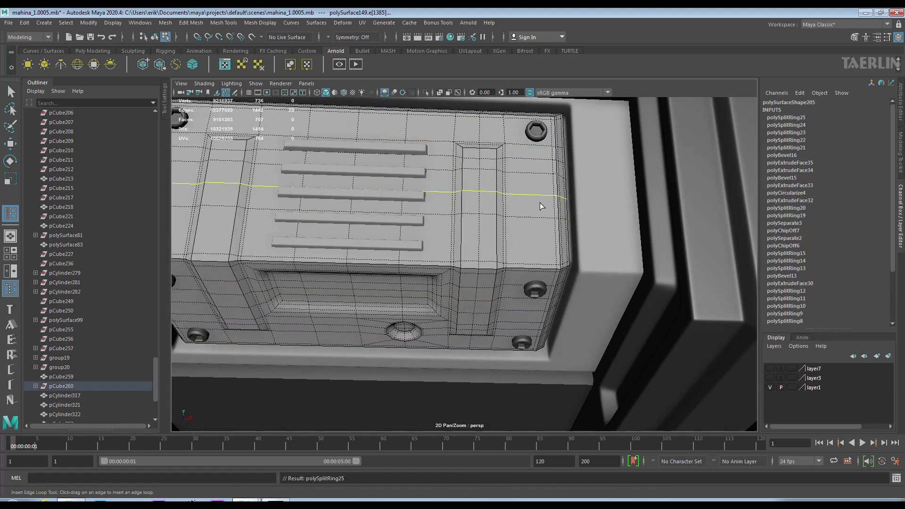
scroll(522, 203, "up", 2)
key("w")
scroll(504, 203, "up", 3)
Extrude a top face twice to inset it, then circularize it
key("F11")
left_click(491, 194)
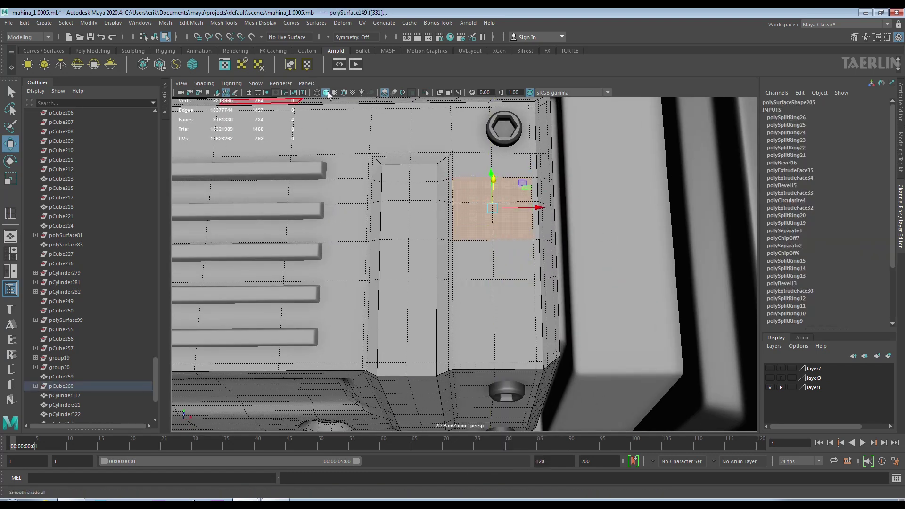
key("ctrl+e")
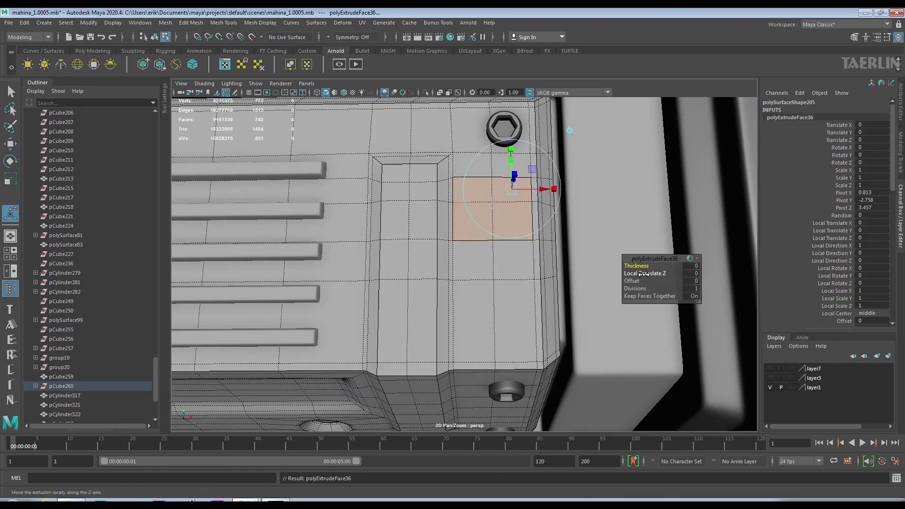
key("ctrl+e")
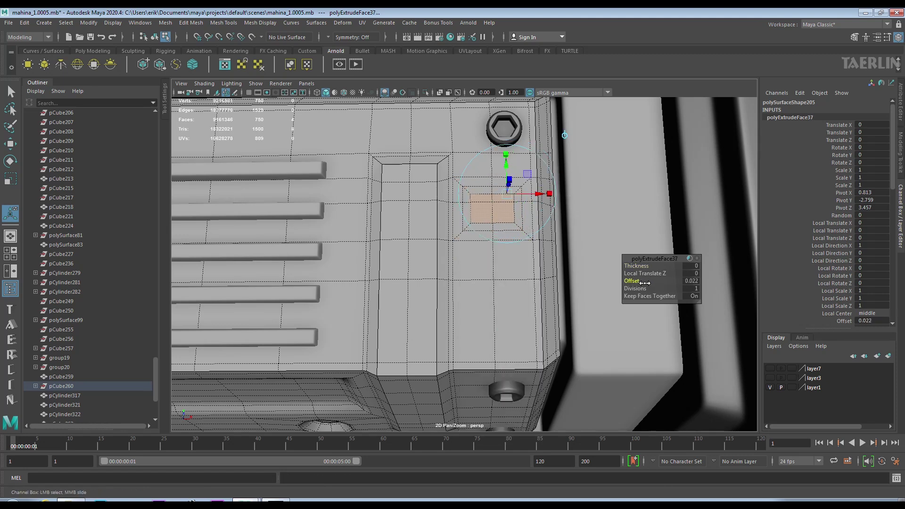
right_click(500, 213, "shift")
left_click(498, 285)
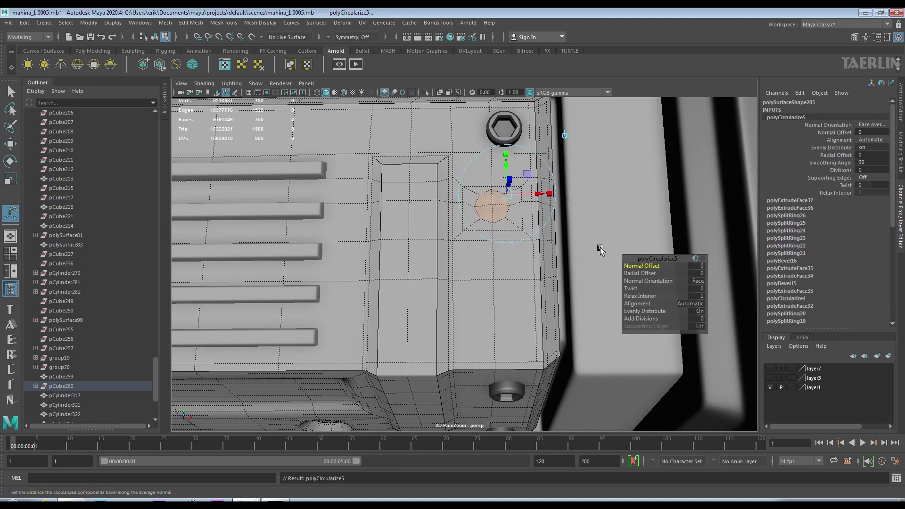
Extrude the round face into a socket and bevel its rim edges
right_click(505, 210, "shift")
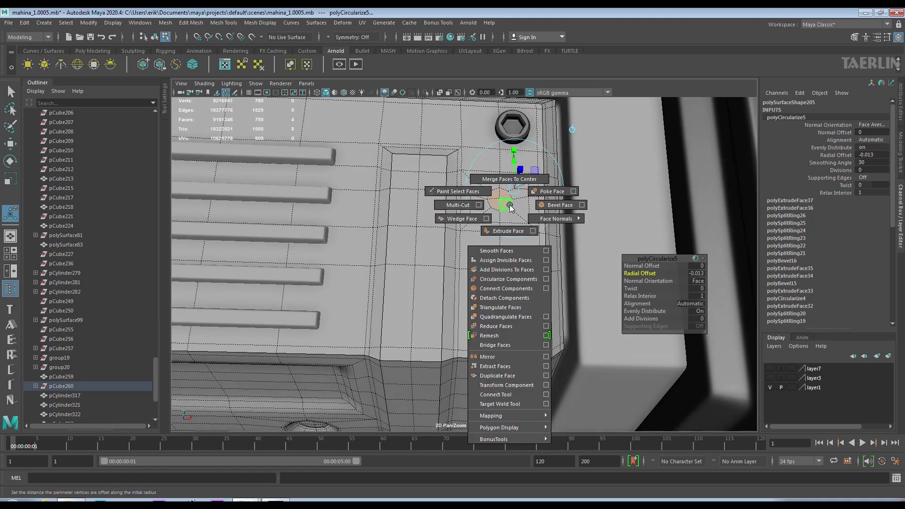
left_click(550, 192)
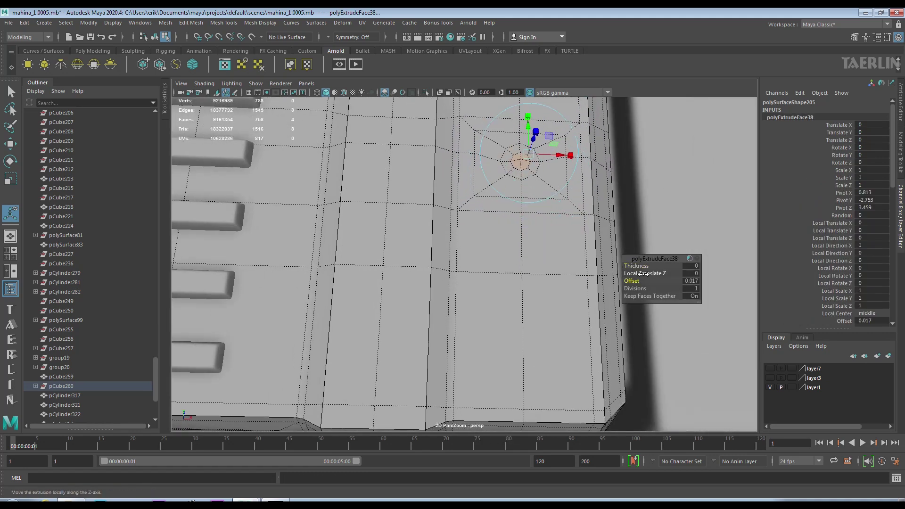
left_click(540, 194)
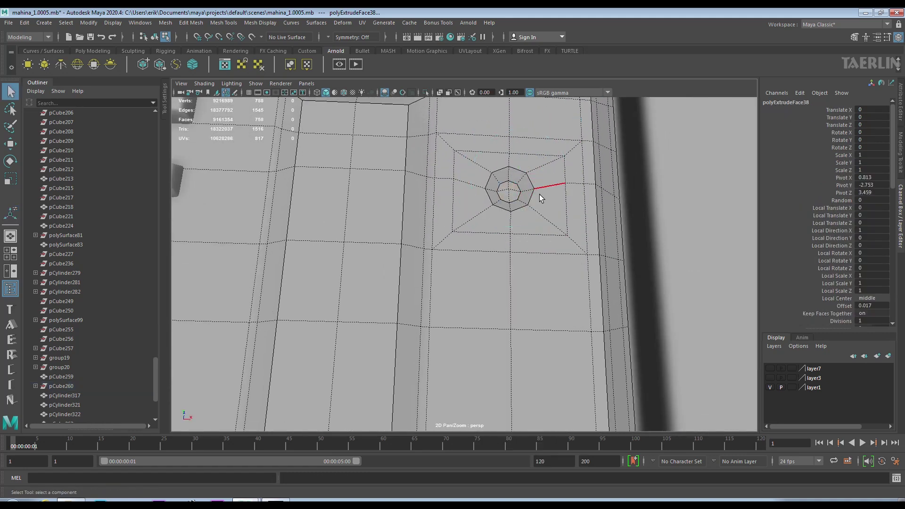
right_click(540, 194, "shift")
left_click(565, 202)
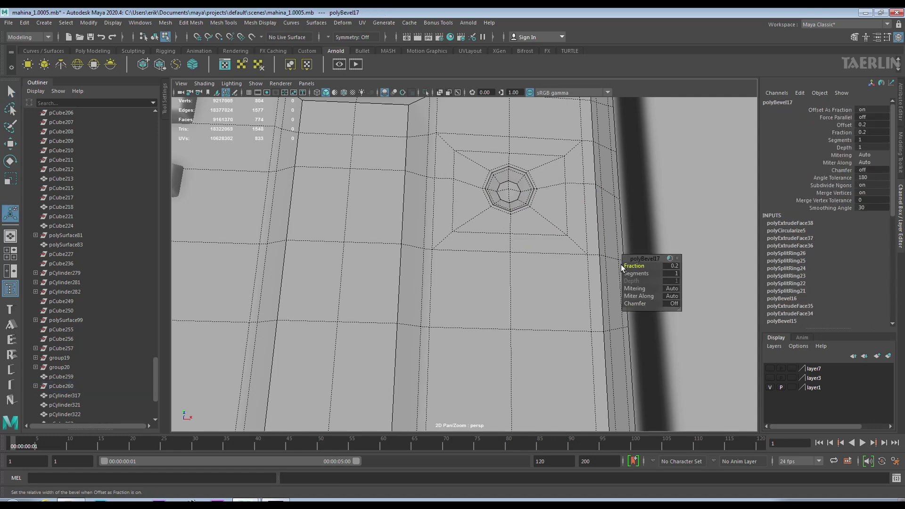
key("F8")
mouse_move(590, 196)
left_mouse_down("alt")
mouse_move(488, 228)
mouse_move(522, 198)
left_mouse_up("alt")
left_click(510, 255)
mouse_move(508, 256)
left_mouse_down("alt")
mouse_move(518, 244)
mouse_move(519, 268)
left_mouse_up("alt")
Check the smoothed preview and orbit out to frame the whole box
key("3")
key("1")
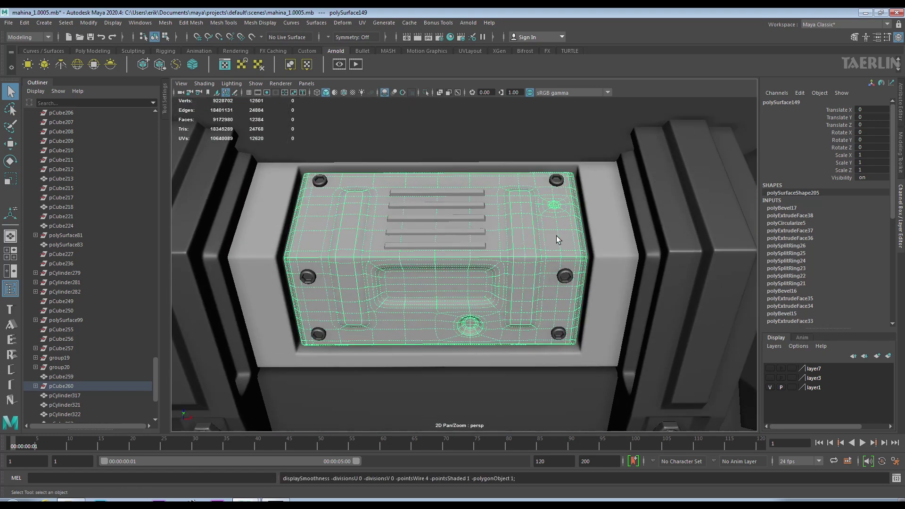
scroll(557, 236, "up", 5)
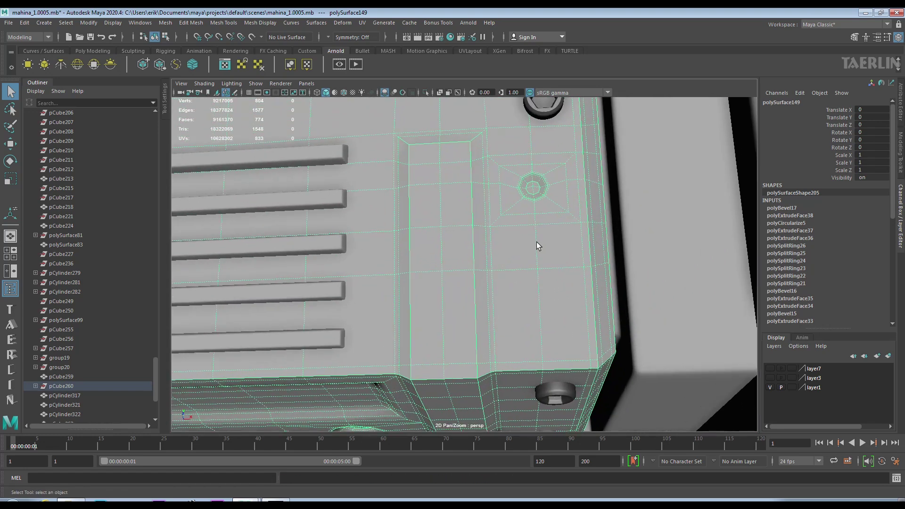
scroll(568, 310, "down", 5)
left_click_drag(519, 213, 473, 198, "alt")
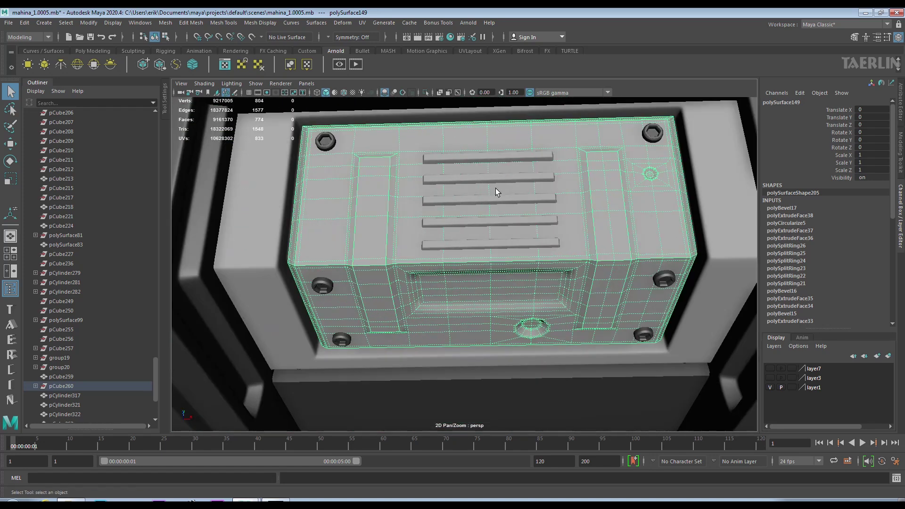
right_click_drag(473, 198, 473, 188, "alt")
left_click_drag(473, 188, 441, 165, "alt")
right_click_drag(440, 165, 381, 193, "alt")
Mirror the half box across X
left_click_drag(465, 349, 463, 348)
right_click_drag(529, 227, 519, 333, "shift")
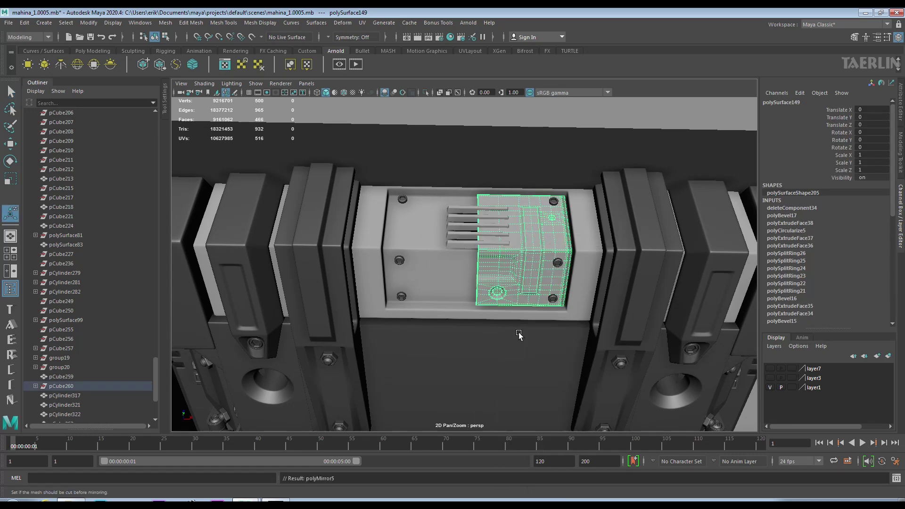
left_click_drag(519, 333, 579, 296, "alt")
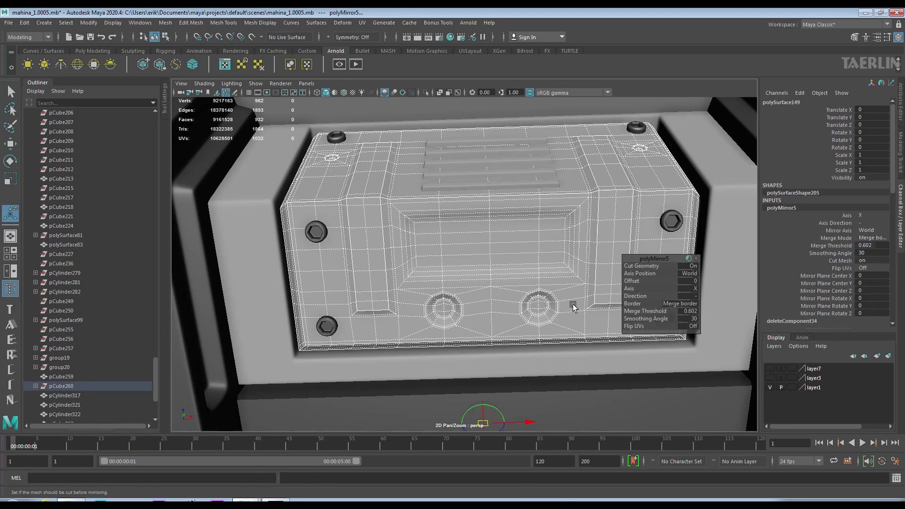
left_click_drag(573, 306, 503, 266, "alt")
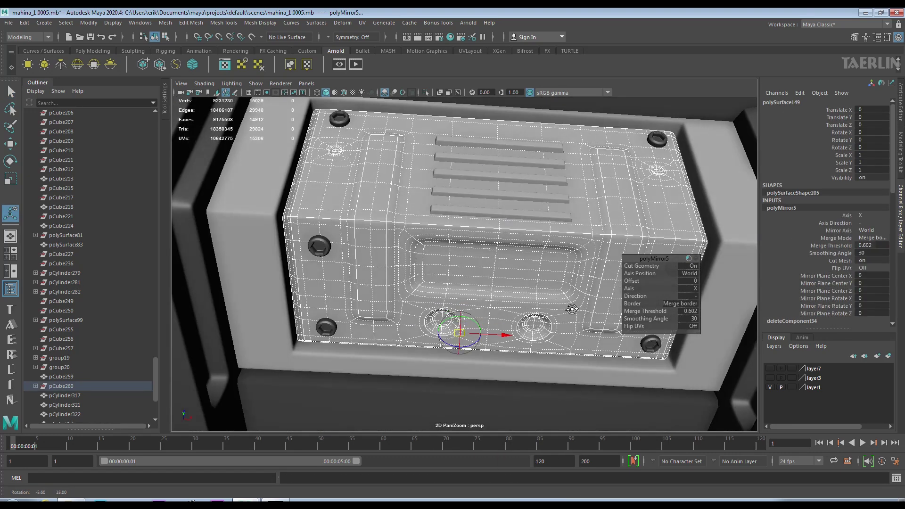
Isolate the box and set the mirror's merge threshold to 0.224
left_click(426, 93)
mouse_move(453, 198)
left_mouse_down("alt")
mouse_move(470, 252)
mouse_move(454, 287)
left_mouse_up("alt")
left_click(900, 103)
left_click_drag(843, 221, 848, 222)
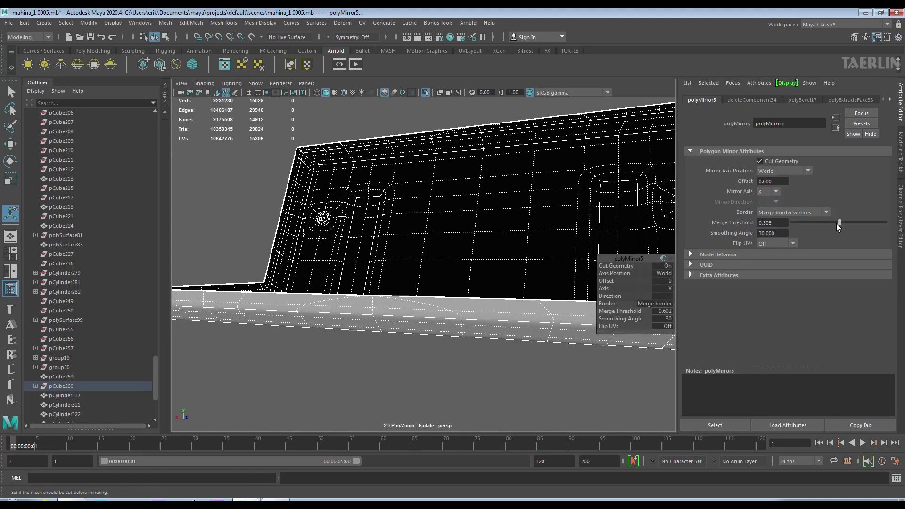
key("f")
left_click_drag(314, 151, 373, 214, "alt")
right_click_drag(372, 217, 483, 272)
left_click(484, 272)
Turn off Isolate Select to show the whole scene and reselect the box
left_click(24, 22)
left_click(186, 134)
left_click(427, 91)
mouse_move(473, 222)
left_mouse_down("alt")
mouse_move(445, 214)
mouse_move(430, 251)
left_mouse_up("alt")
right_click_drag(429, 251, 452, 255, "alt")
left_click(541, 137)
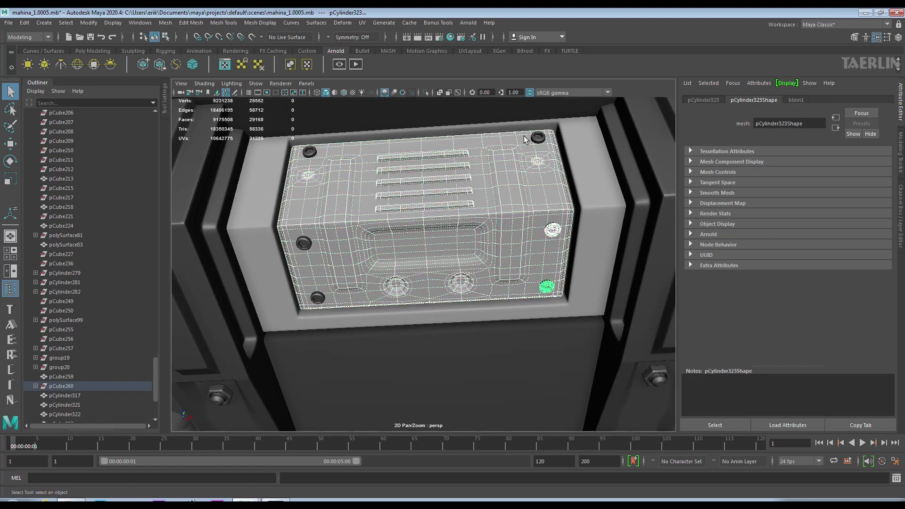
Combine the box and its bolt cylinders into one mesh and browse existing materials for it
right_click_drag(465, 191, 465, 247, "shift")
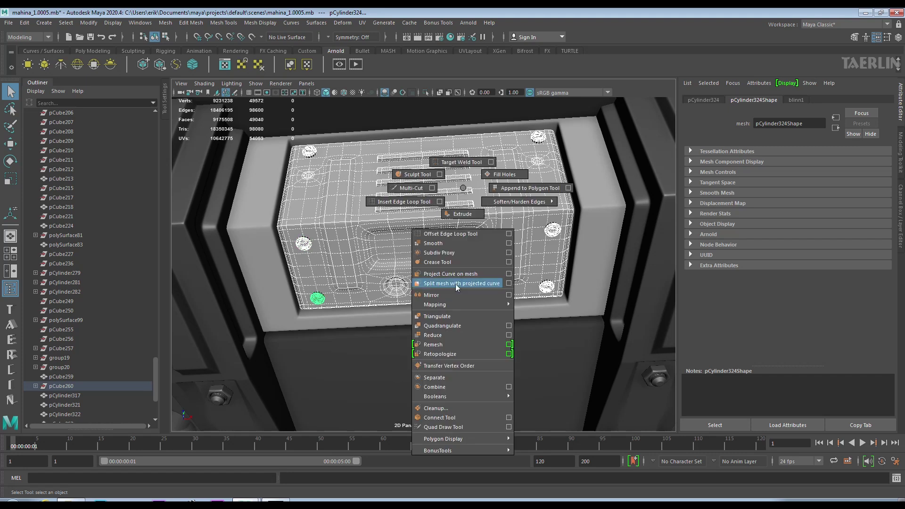
mouse_move(496, 203)
right_mouse_down()
mouse_move(499, 465)
mouse_move(558, 464)
right_mouse_up()
mouse_move(425, 306)
left_mouse_down("alt")
mouse_move(334, 290)
mouse_move(451, 262)
left_mouse_up("alt")
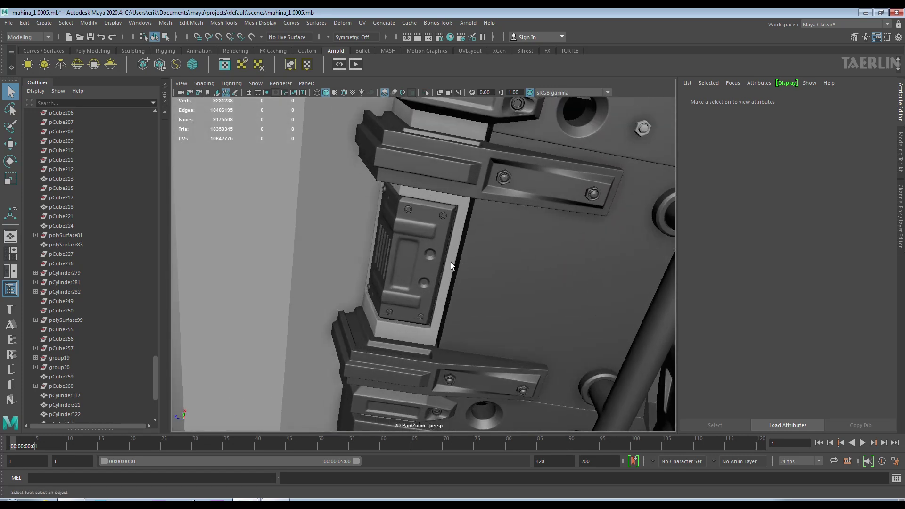
Orbit around the vehicle underside past the axle and select the flat plate polySurface143
left_click(453, 257)
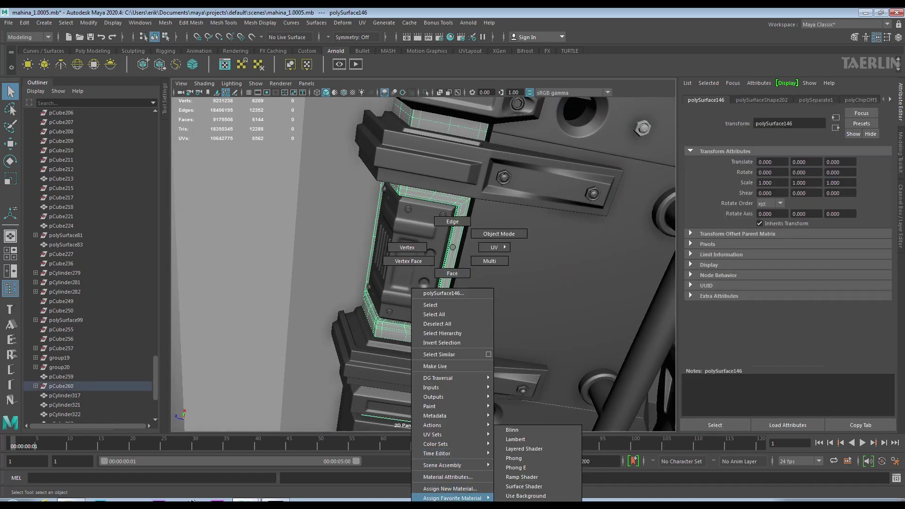
left_click_drag(492, 327, 321, 384, "alt")
left_click(321, 384)
mouse_move(398, 304)
left_mouse_down("alt")
mouse_move(487, 295)
mouse_move(497, 279)
mouse_move(358, 299)
mouse_move(413, 322)
mouse_move(479, 319)
mouse_move(431, 319)
mouse_move(461, 307)
mouse_move(434, 283)
mouse_move(440, 273)
mouse_move(355, 257)
left_mouse_up("alt")
scroll(497, 279, "up", 3)
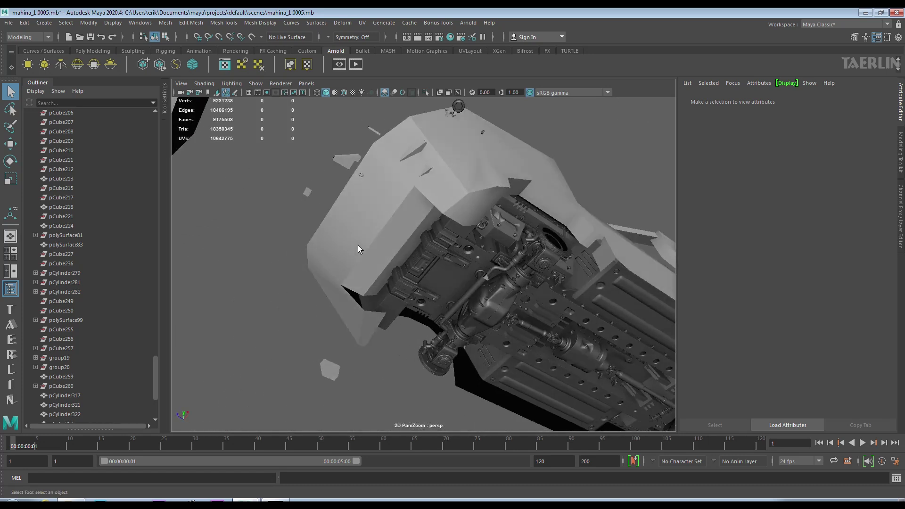
left_click_drag(359, 250, 519, 329, "alt")
scroll(519, 330, "up", 5)
mouse_move(535, 289)
left_mouse_down("alt")
mouse_move(505, 269)
mouse_move(521, 297)
mouse_move(514, 316)
mouse_move(552, 321)
mouse_move(519, 257)
mouse_move(443, 313)
mouse_move(510, 326)
mouse_move(528, 310)
mouse_move(487, 273)
mouse_move(470, 270)
mouse_move(473, 277)
left_mouse_up("alt")
left_click(542, 295)
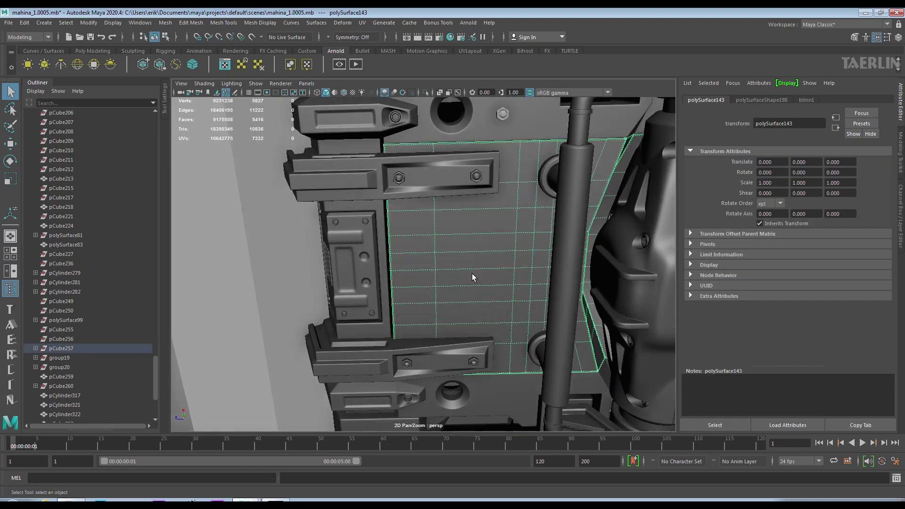